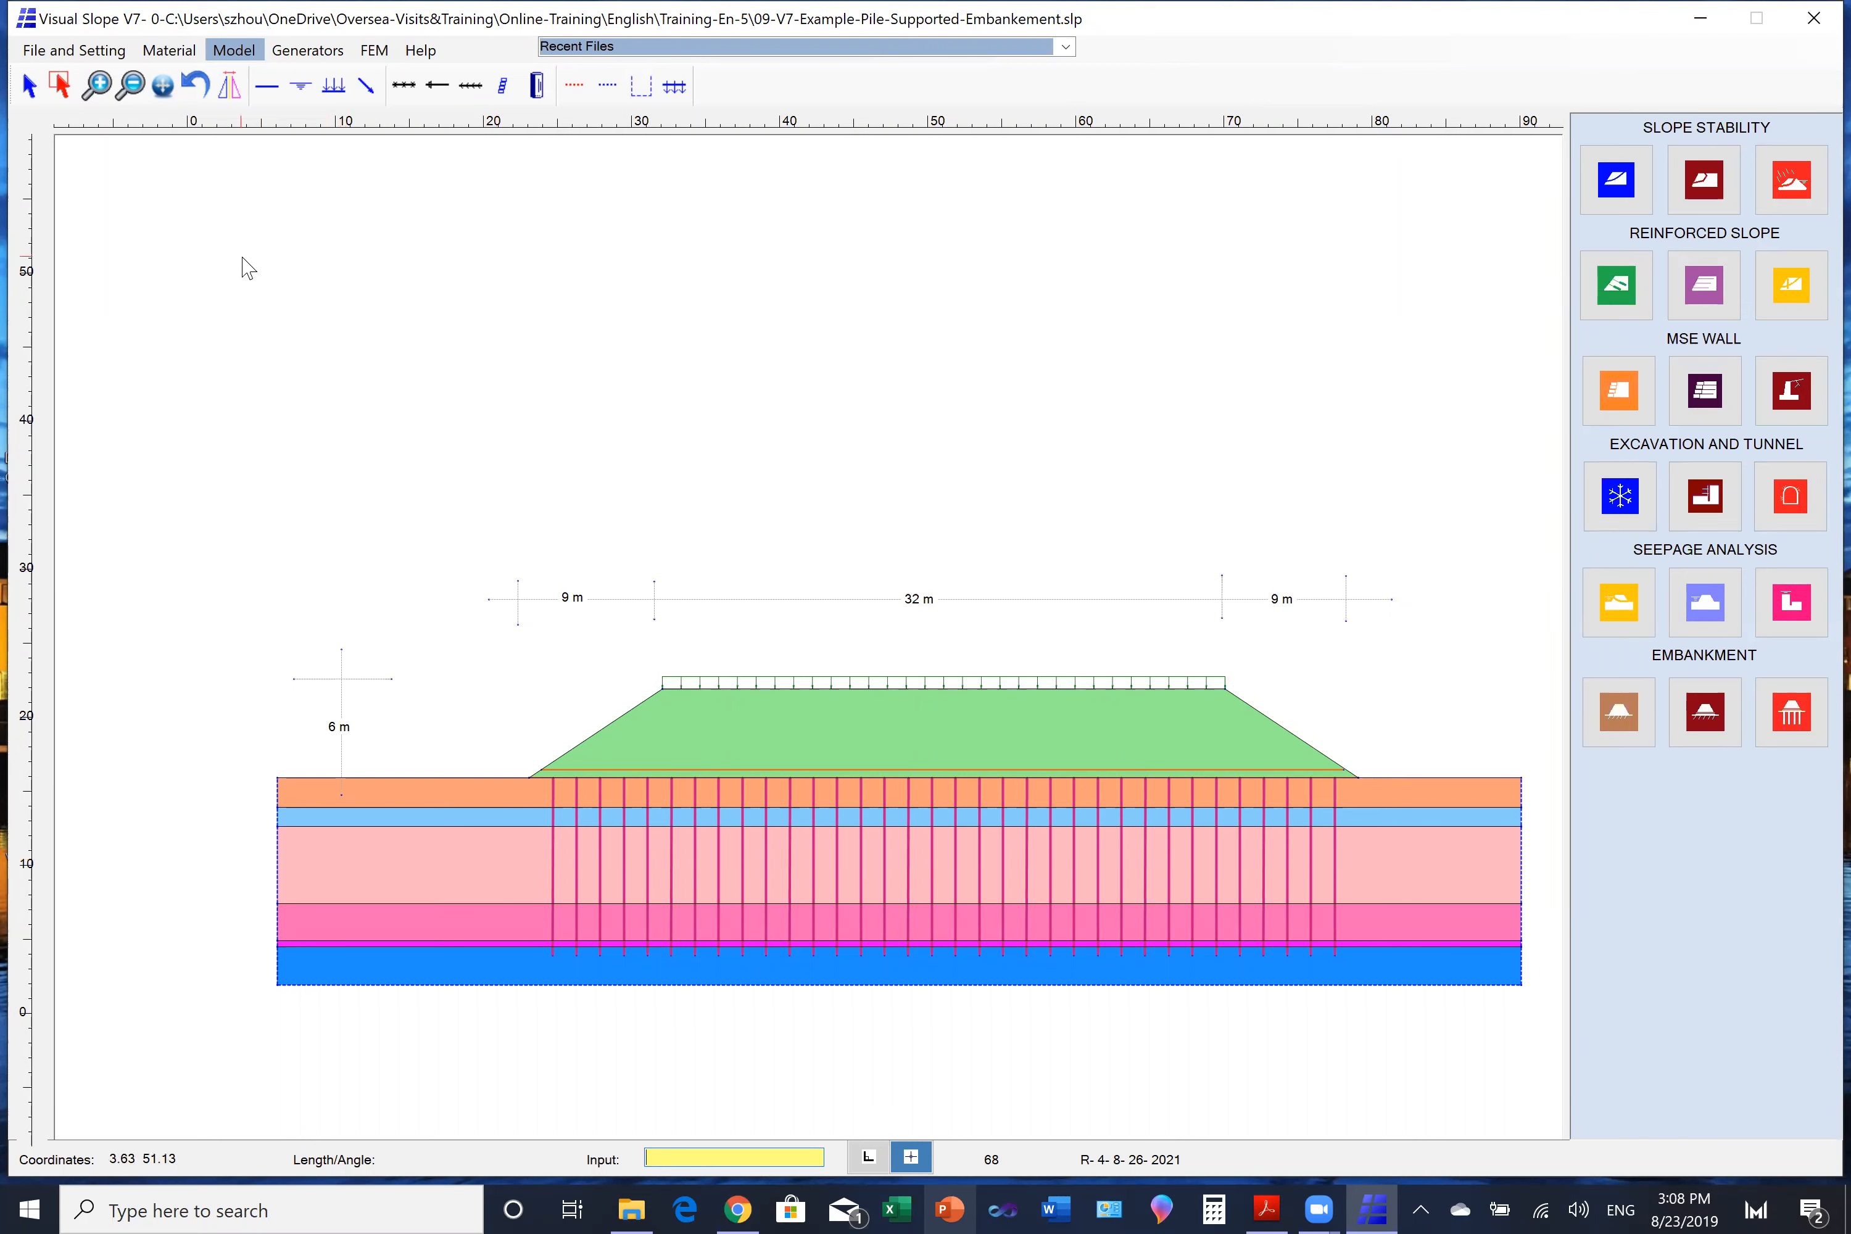
- Select all the vertical pile lines beneath the embankment and delete them
click(154, 52)
click(74, 50)
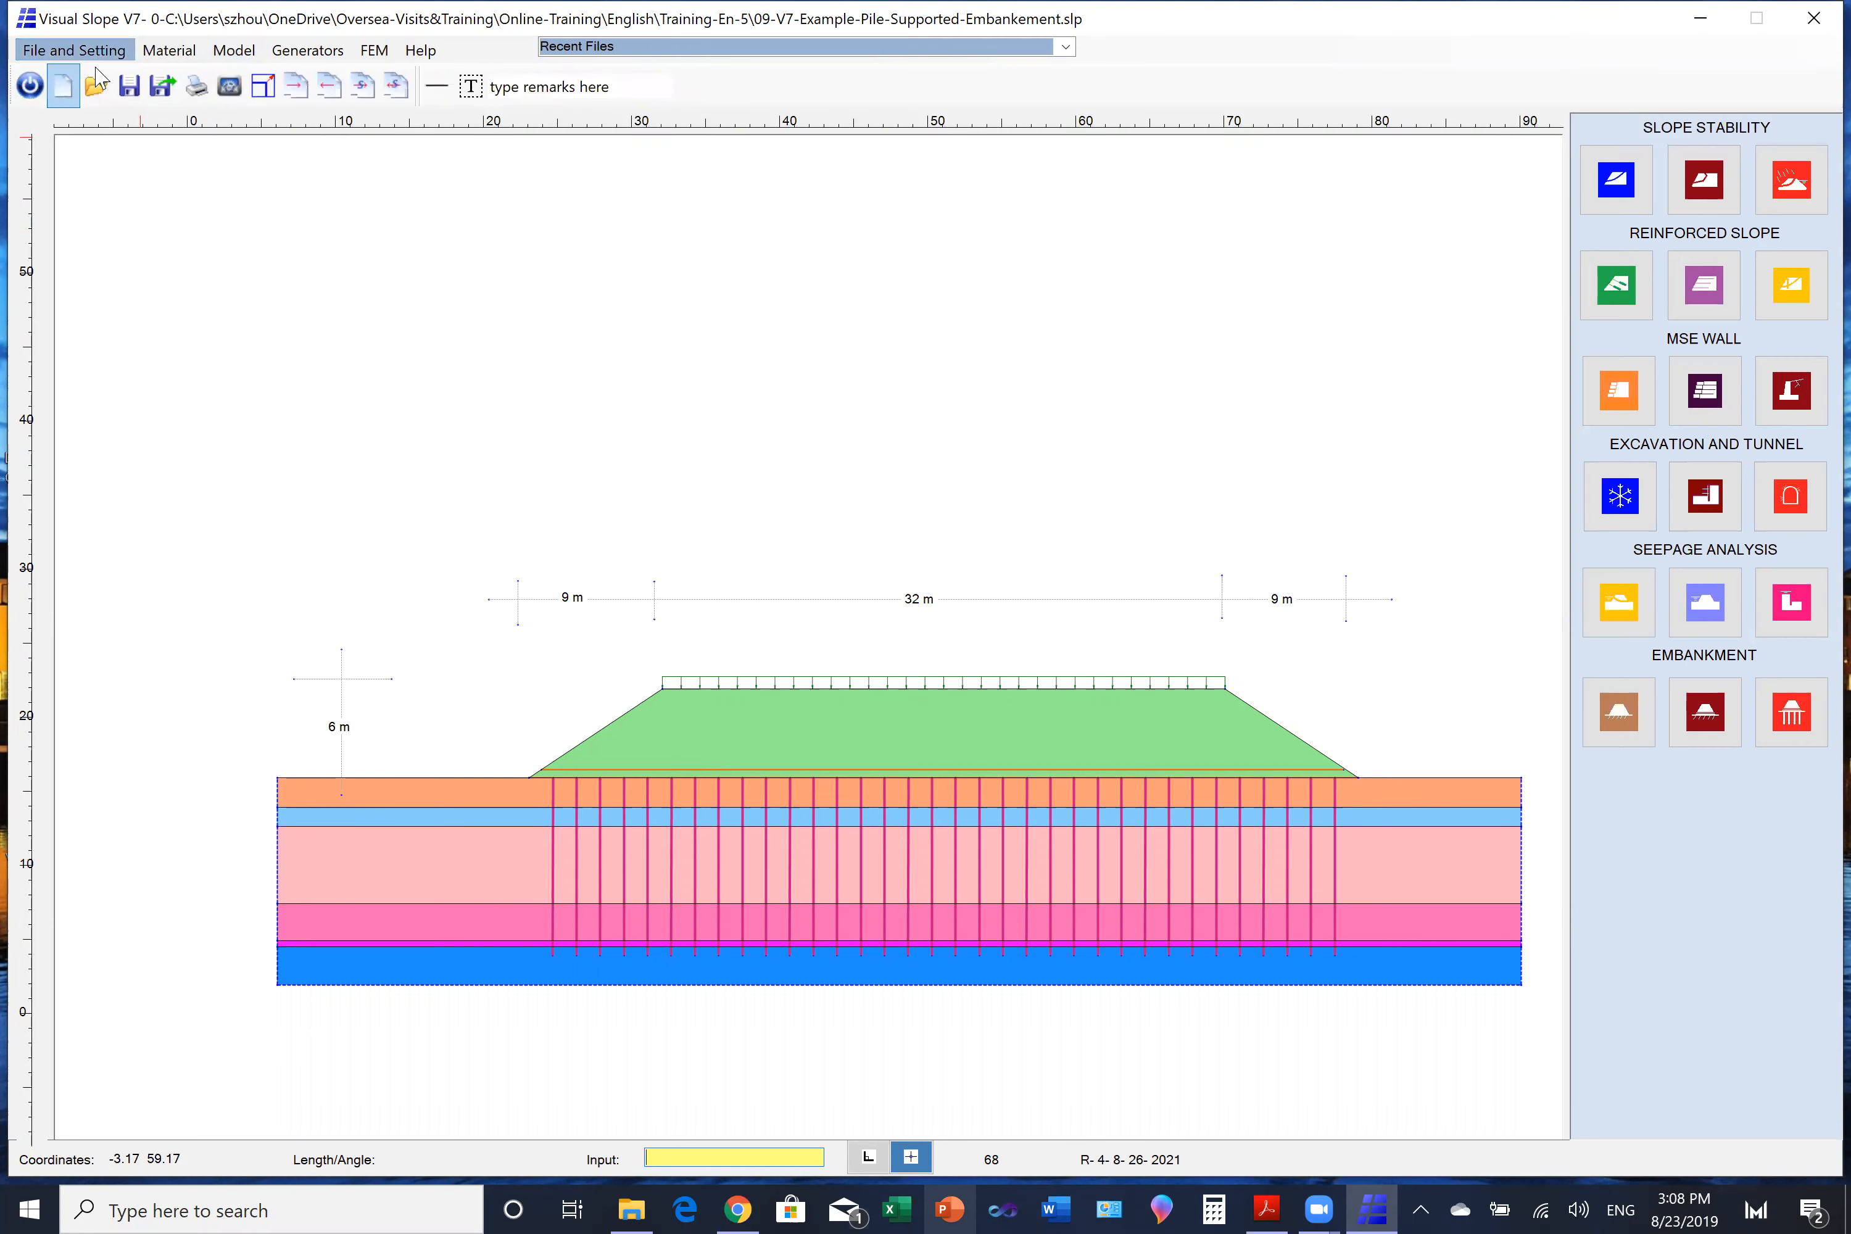
click(232, 55)
click(63, 85)
drag(520, 847, 1397, 885)
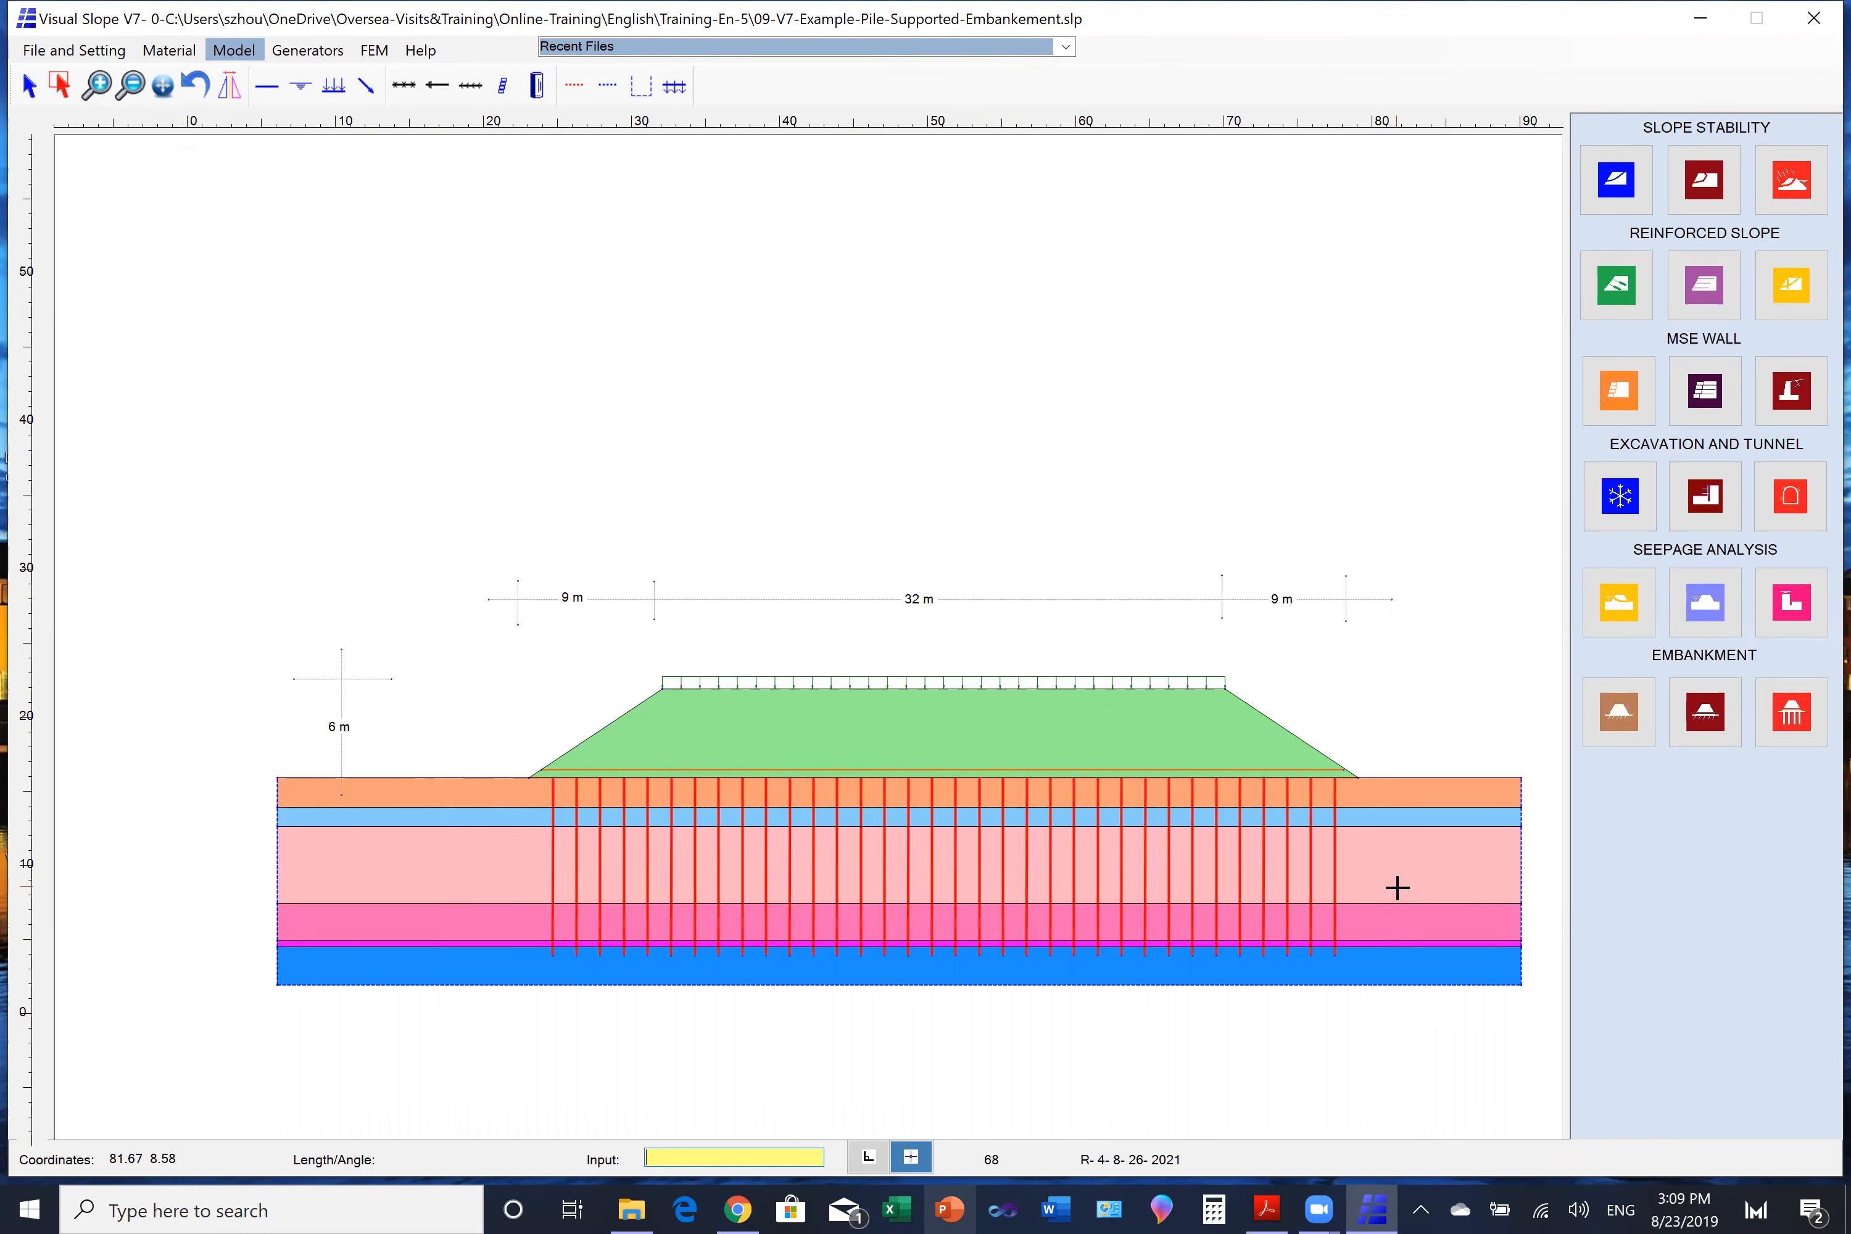
click(1444, 849)
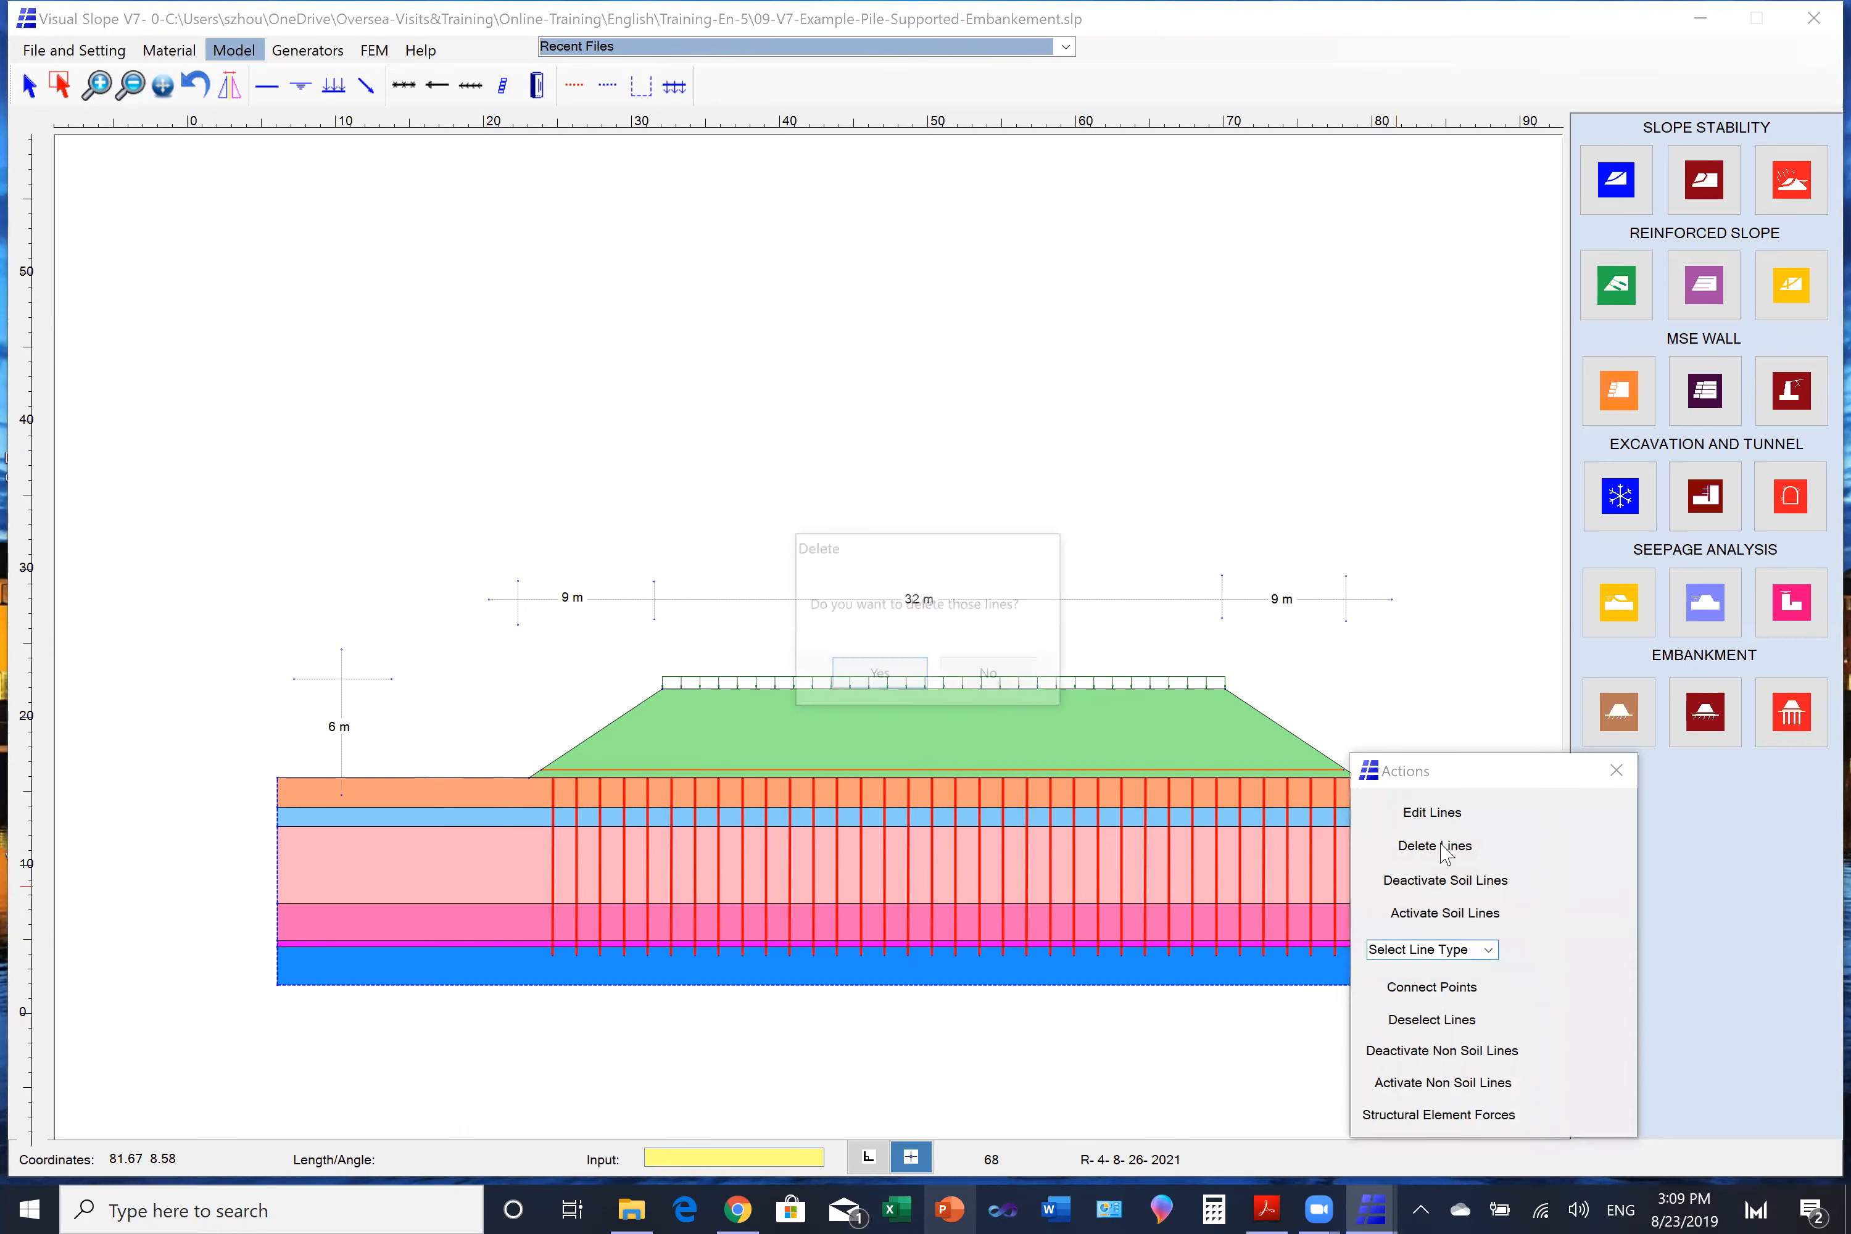
click(882, 675)
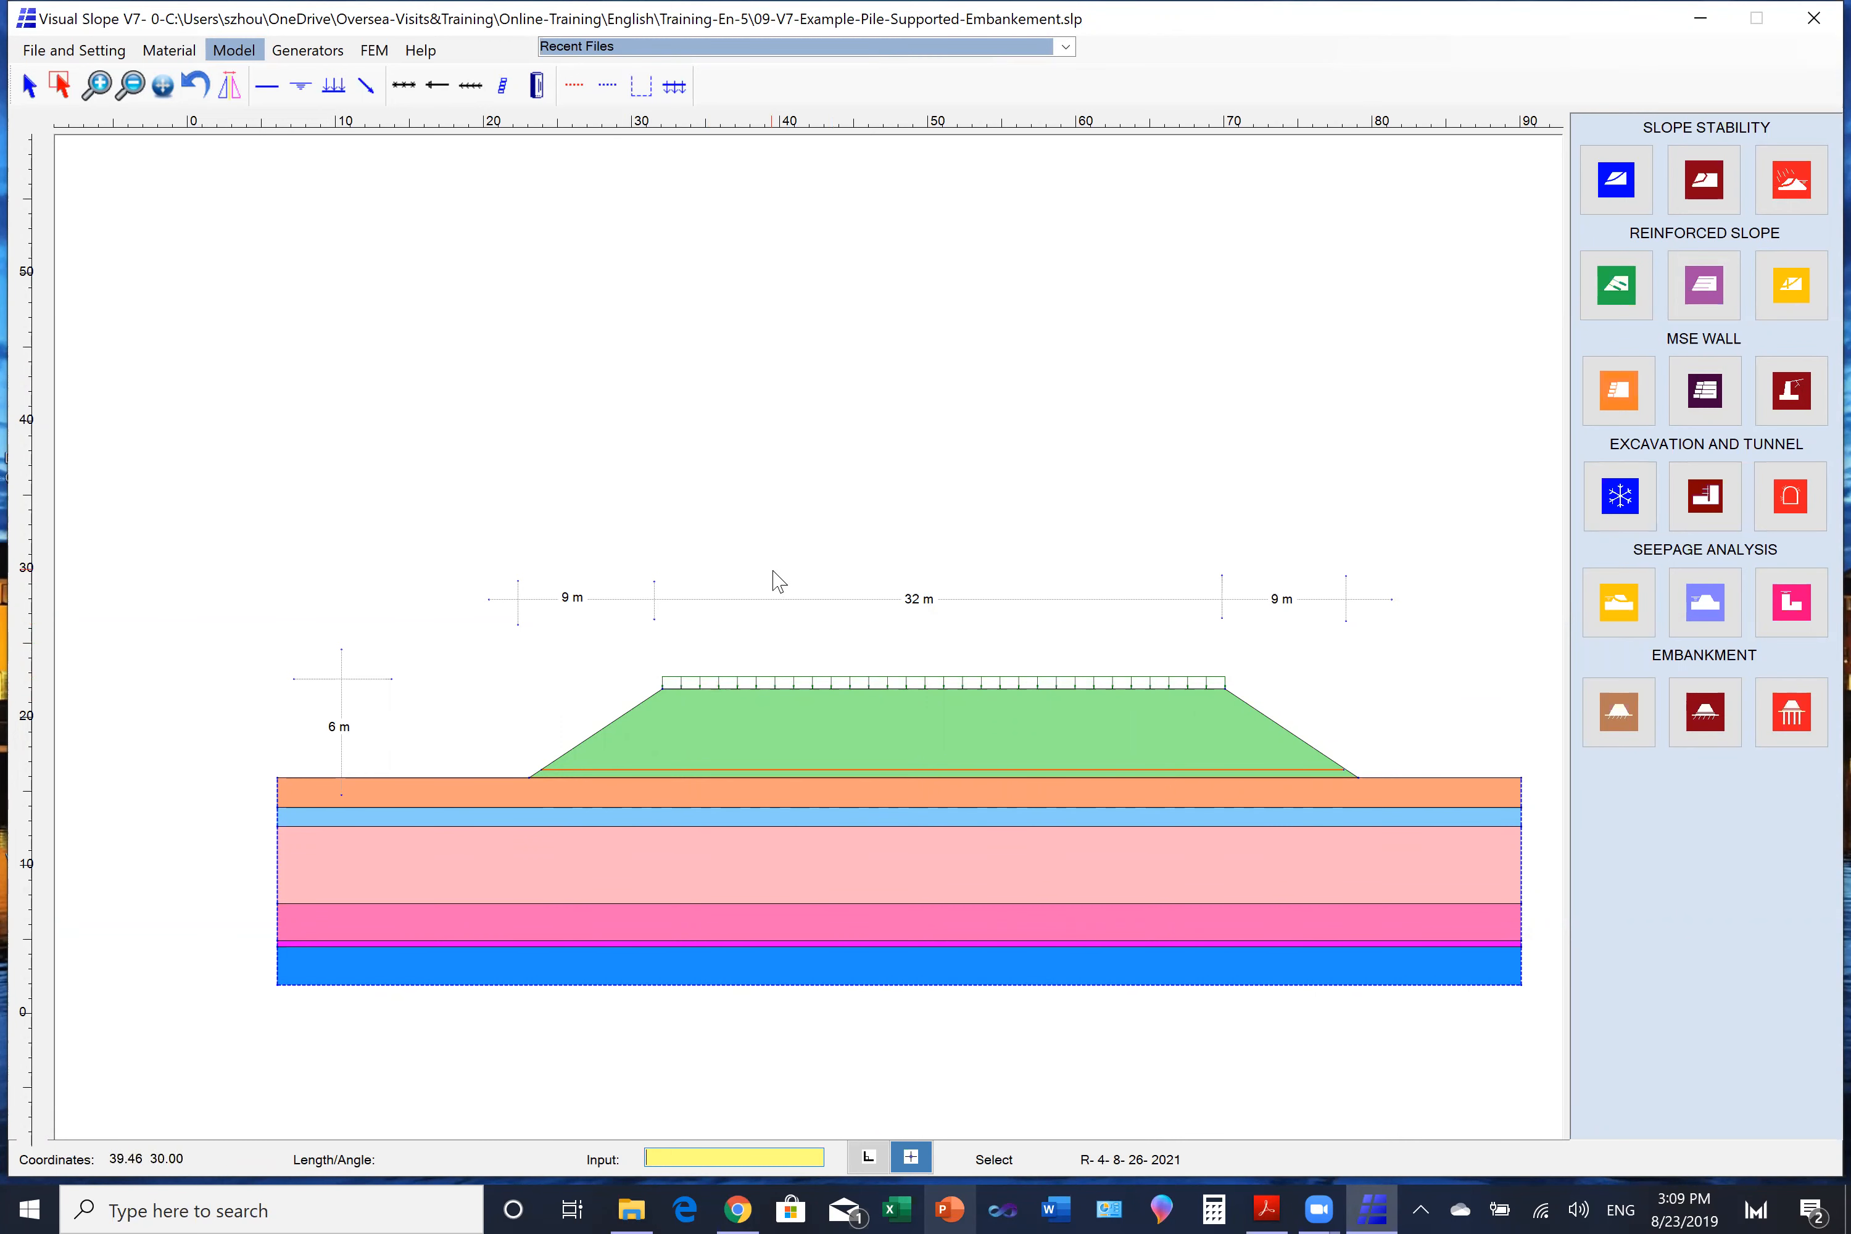
- Generate a Basic Mesh for the finite element model of the embankment and its foundation
click(381, 54)
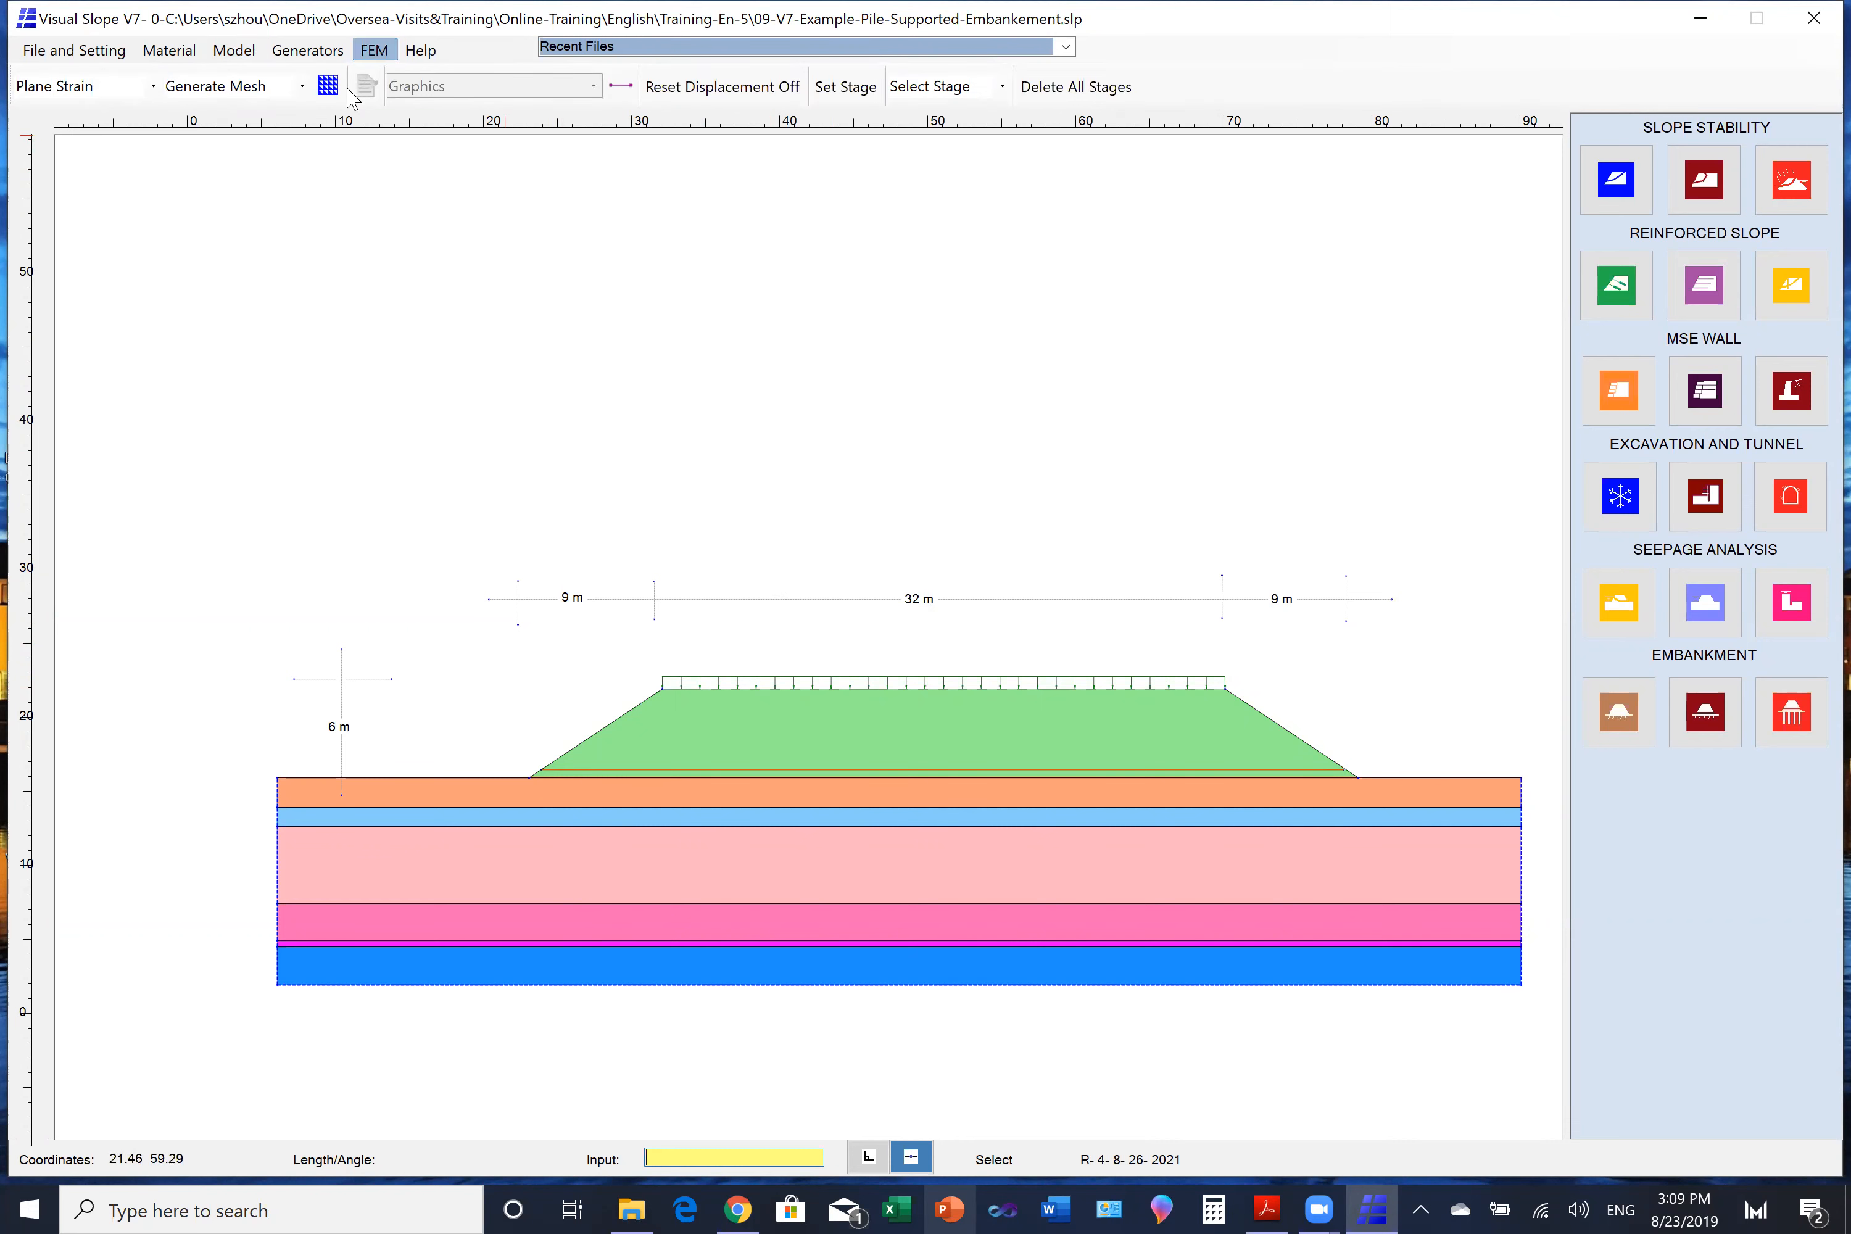
click(269, 88)
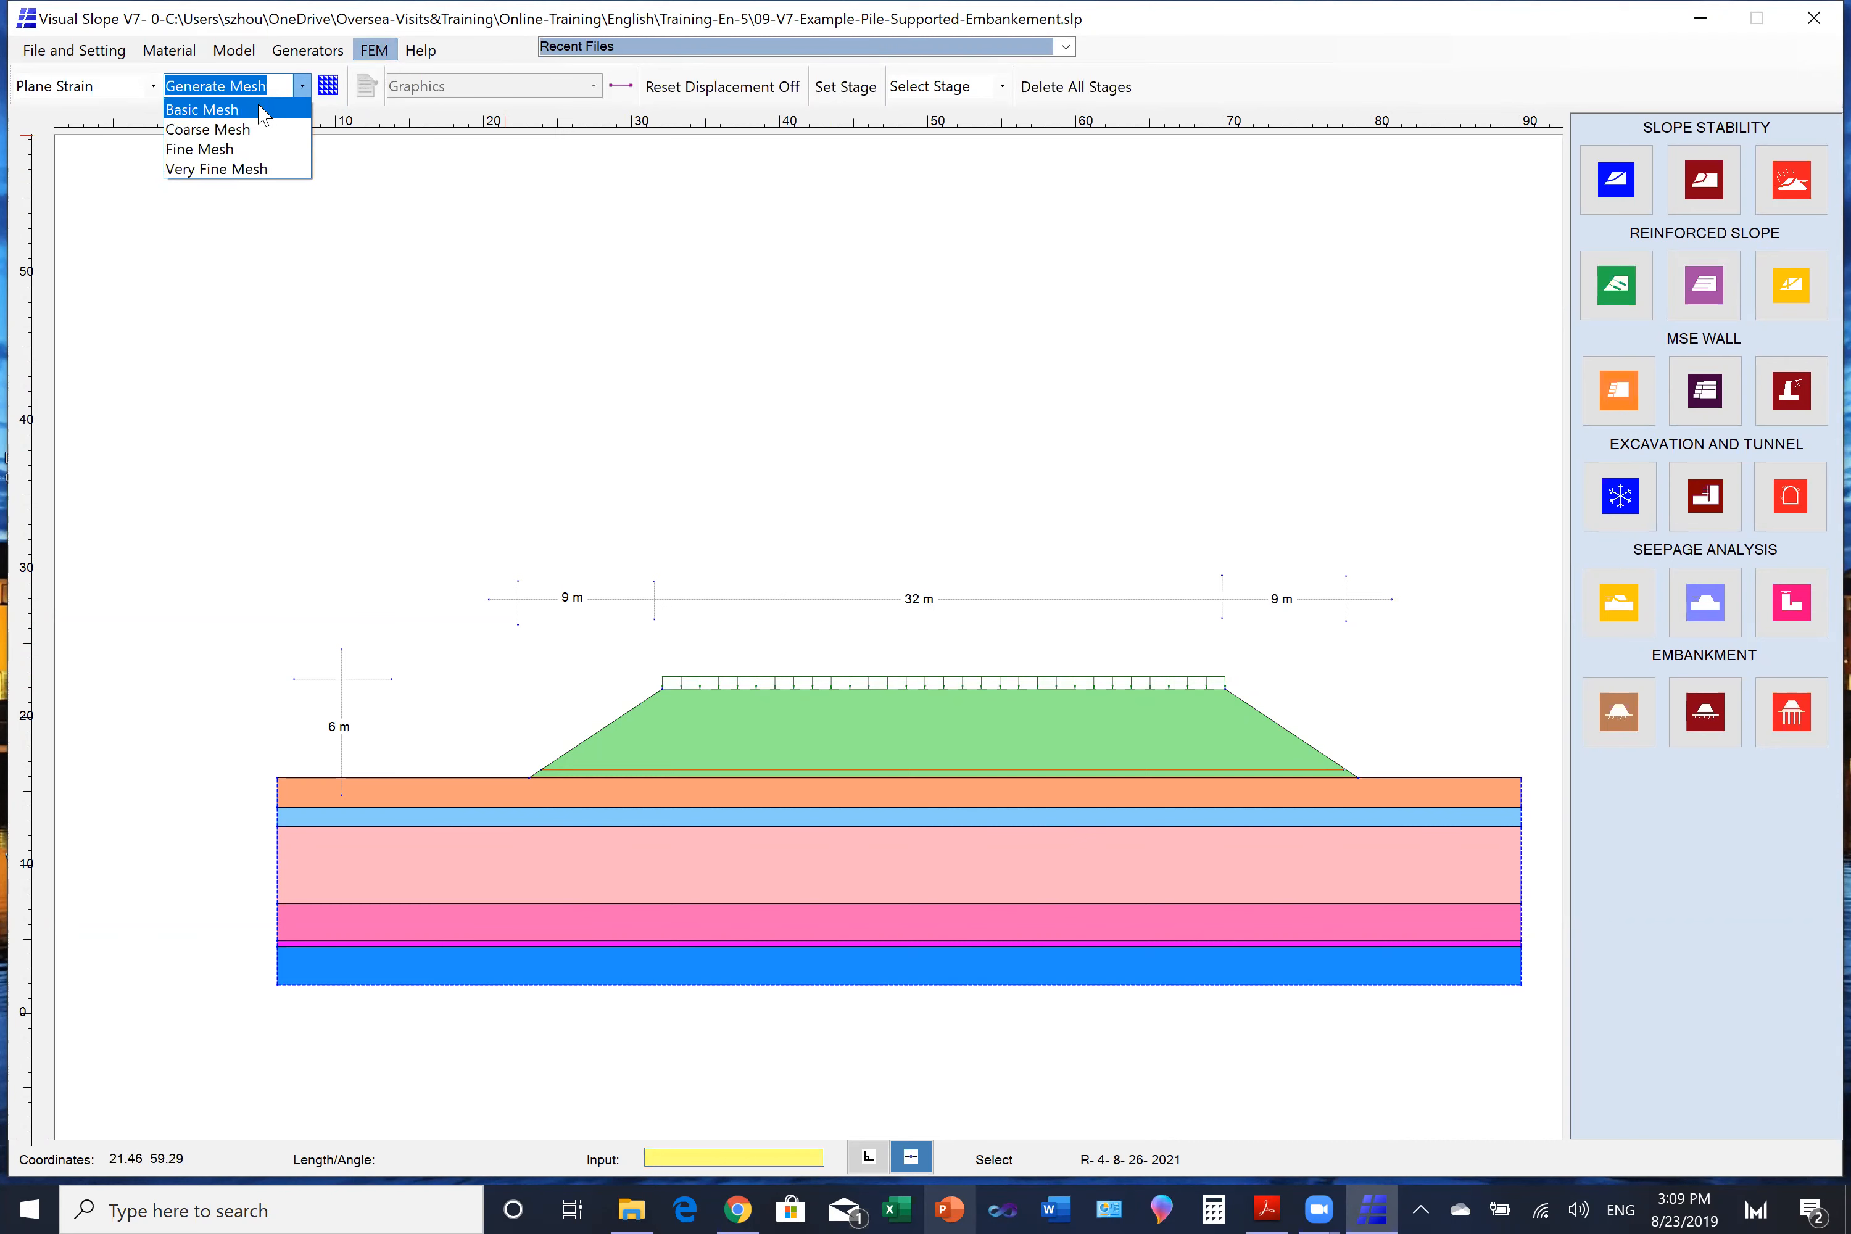
click(263, 112)
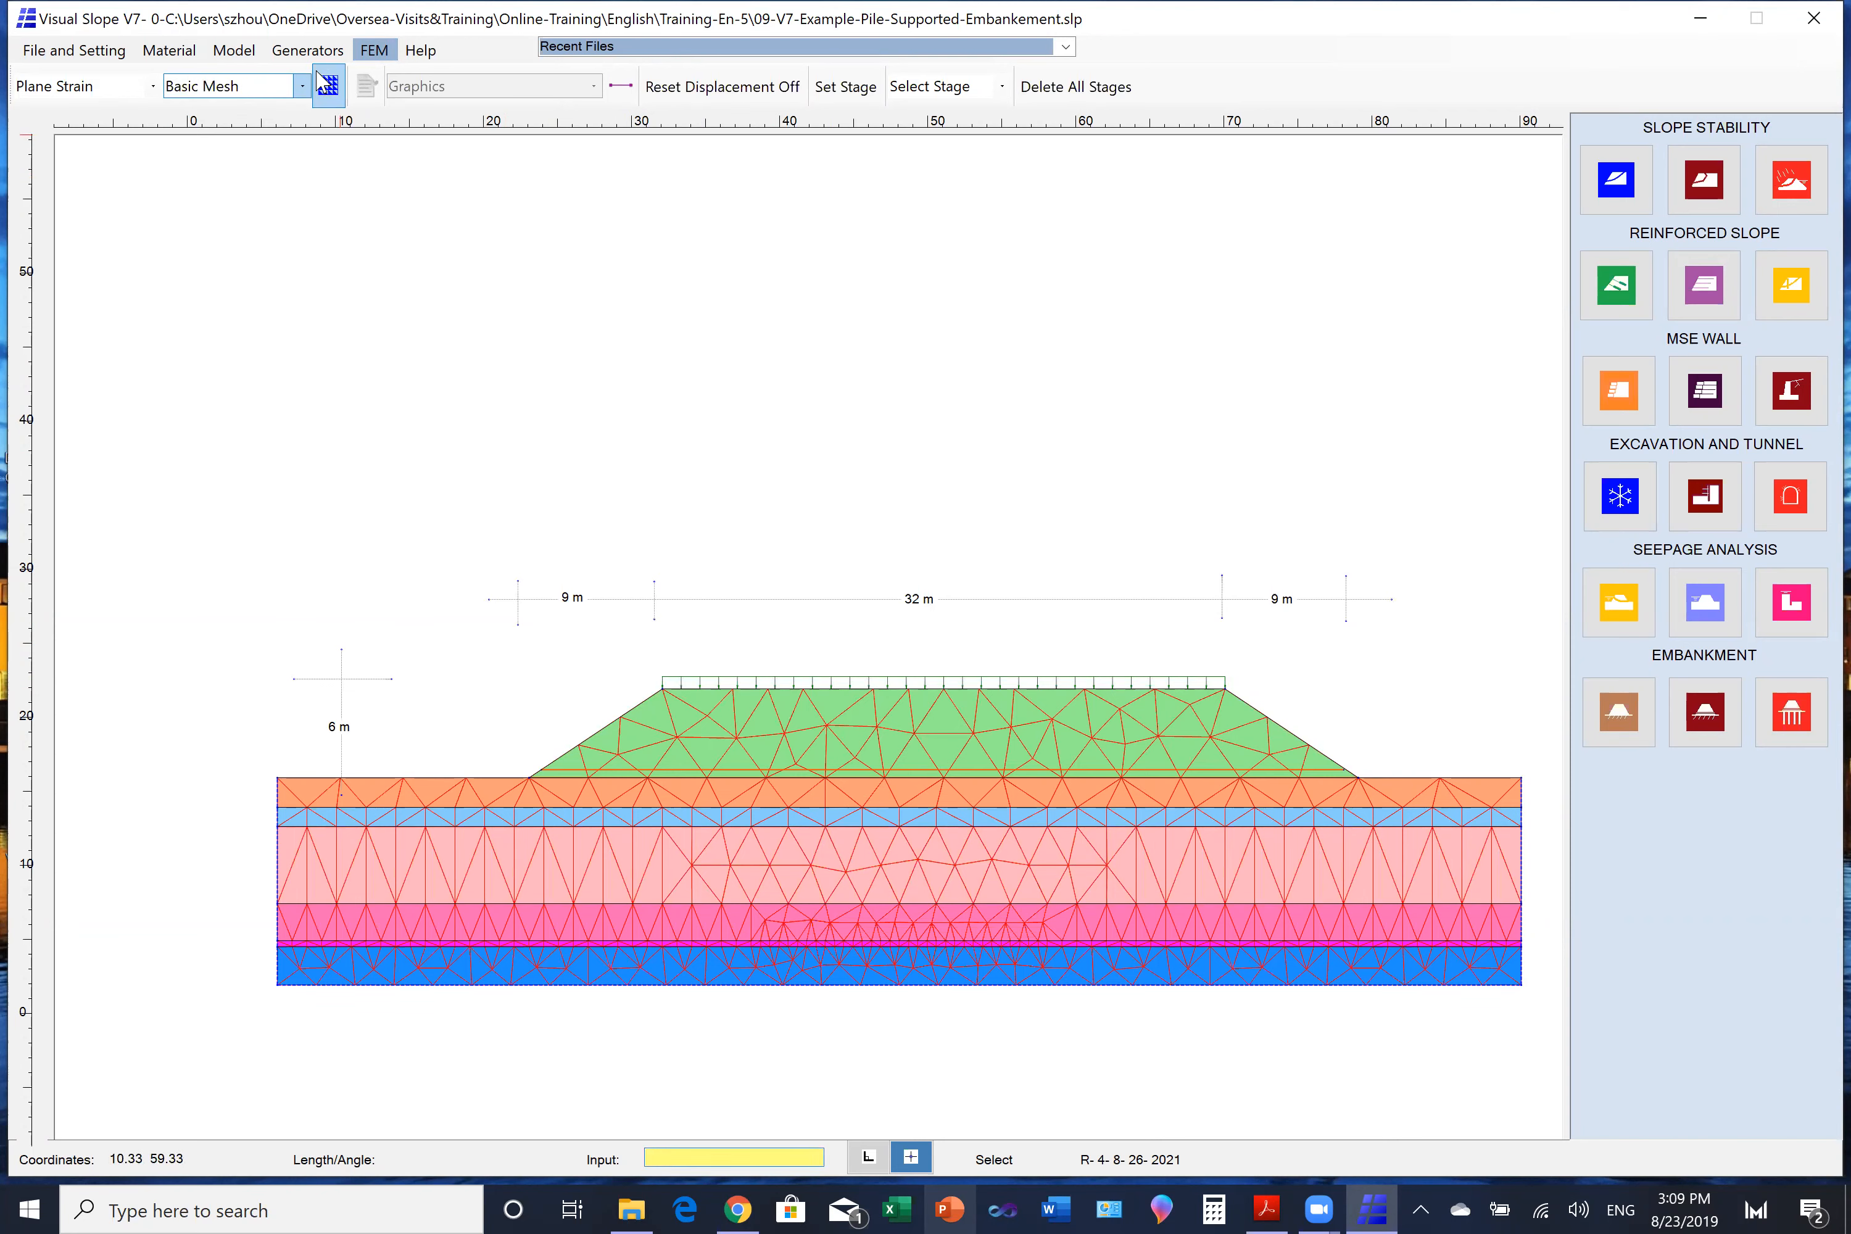
- Select the embankment lines and activate their non-soil lines
click(247, 58)
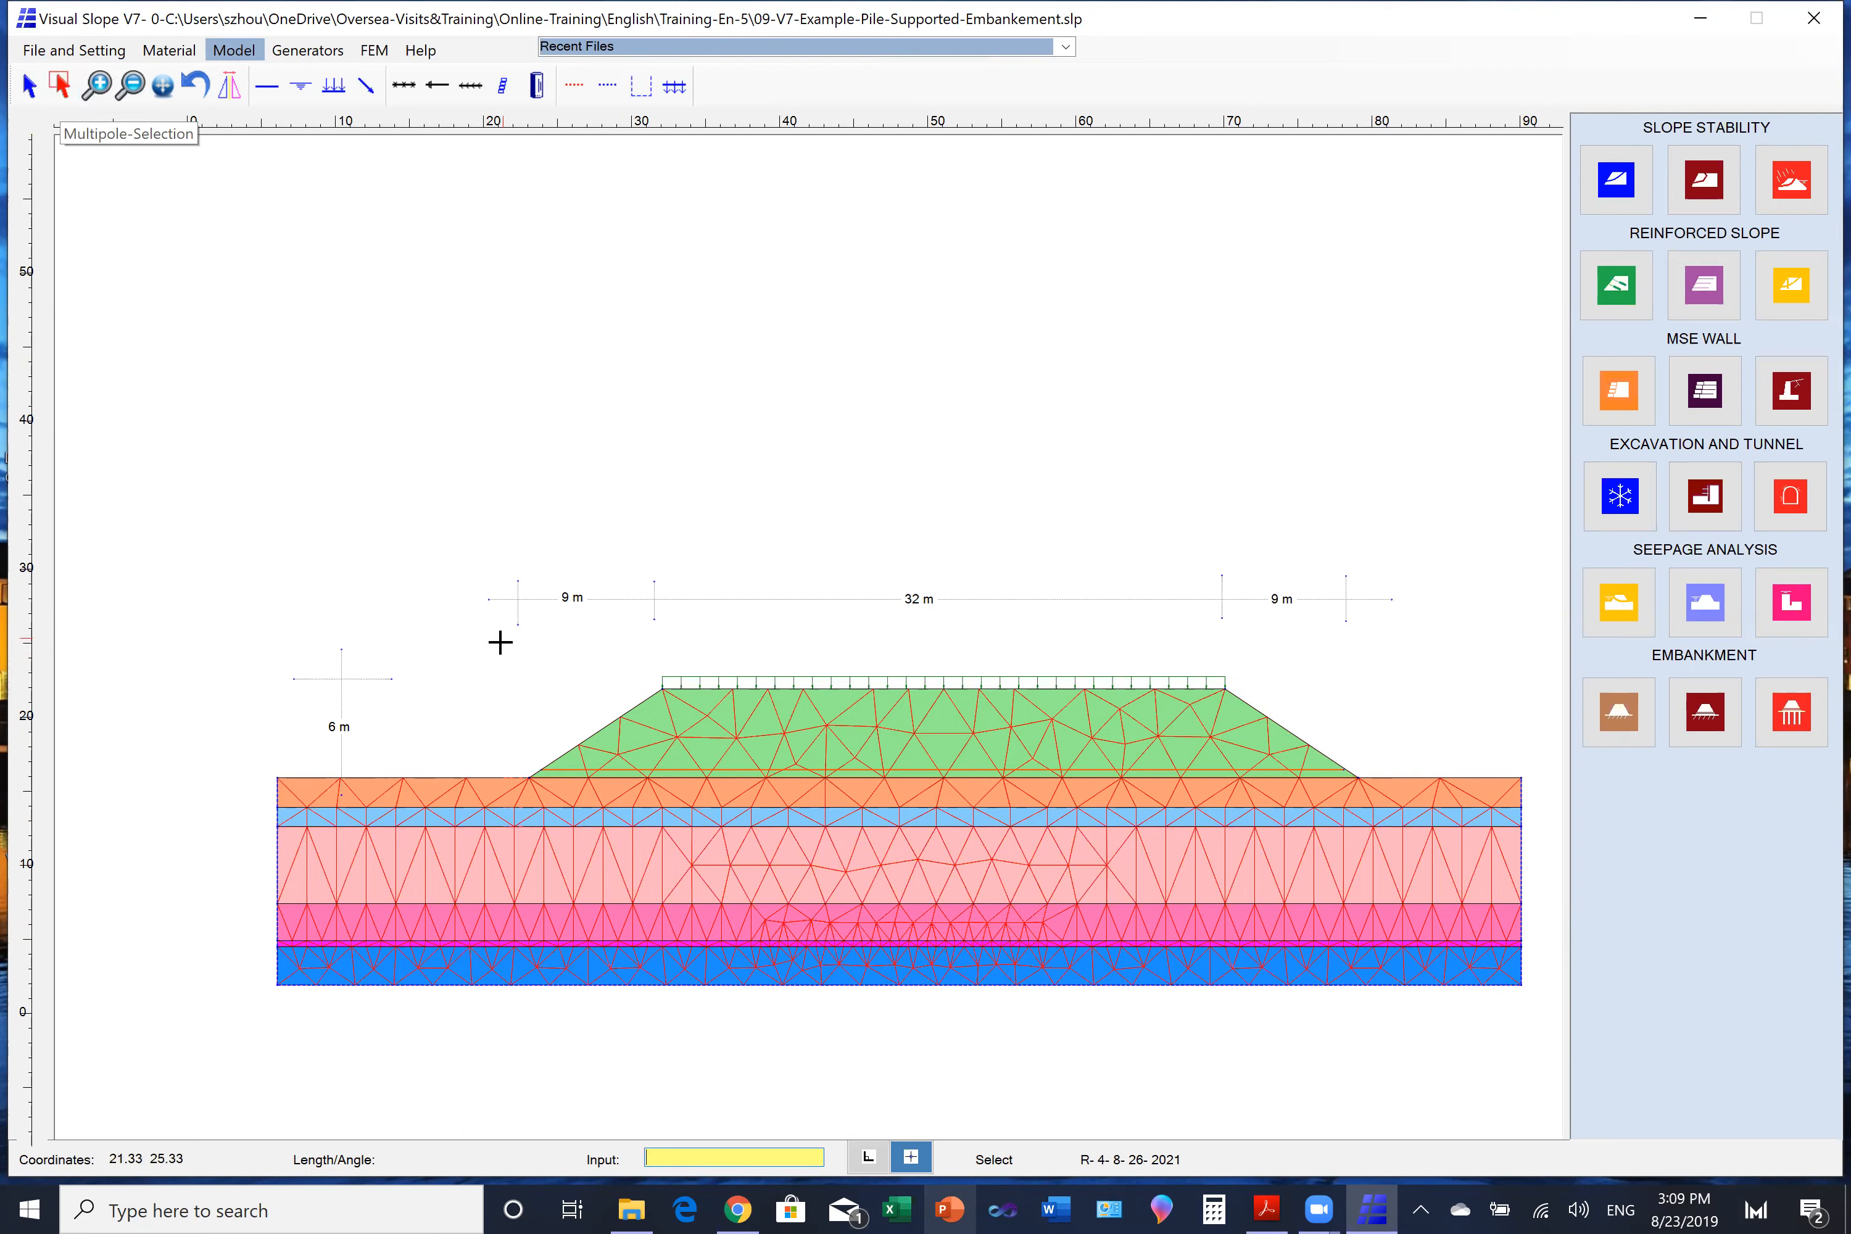
drag(485, 626, 1391, 773)
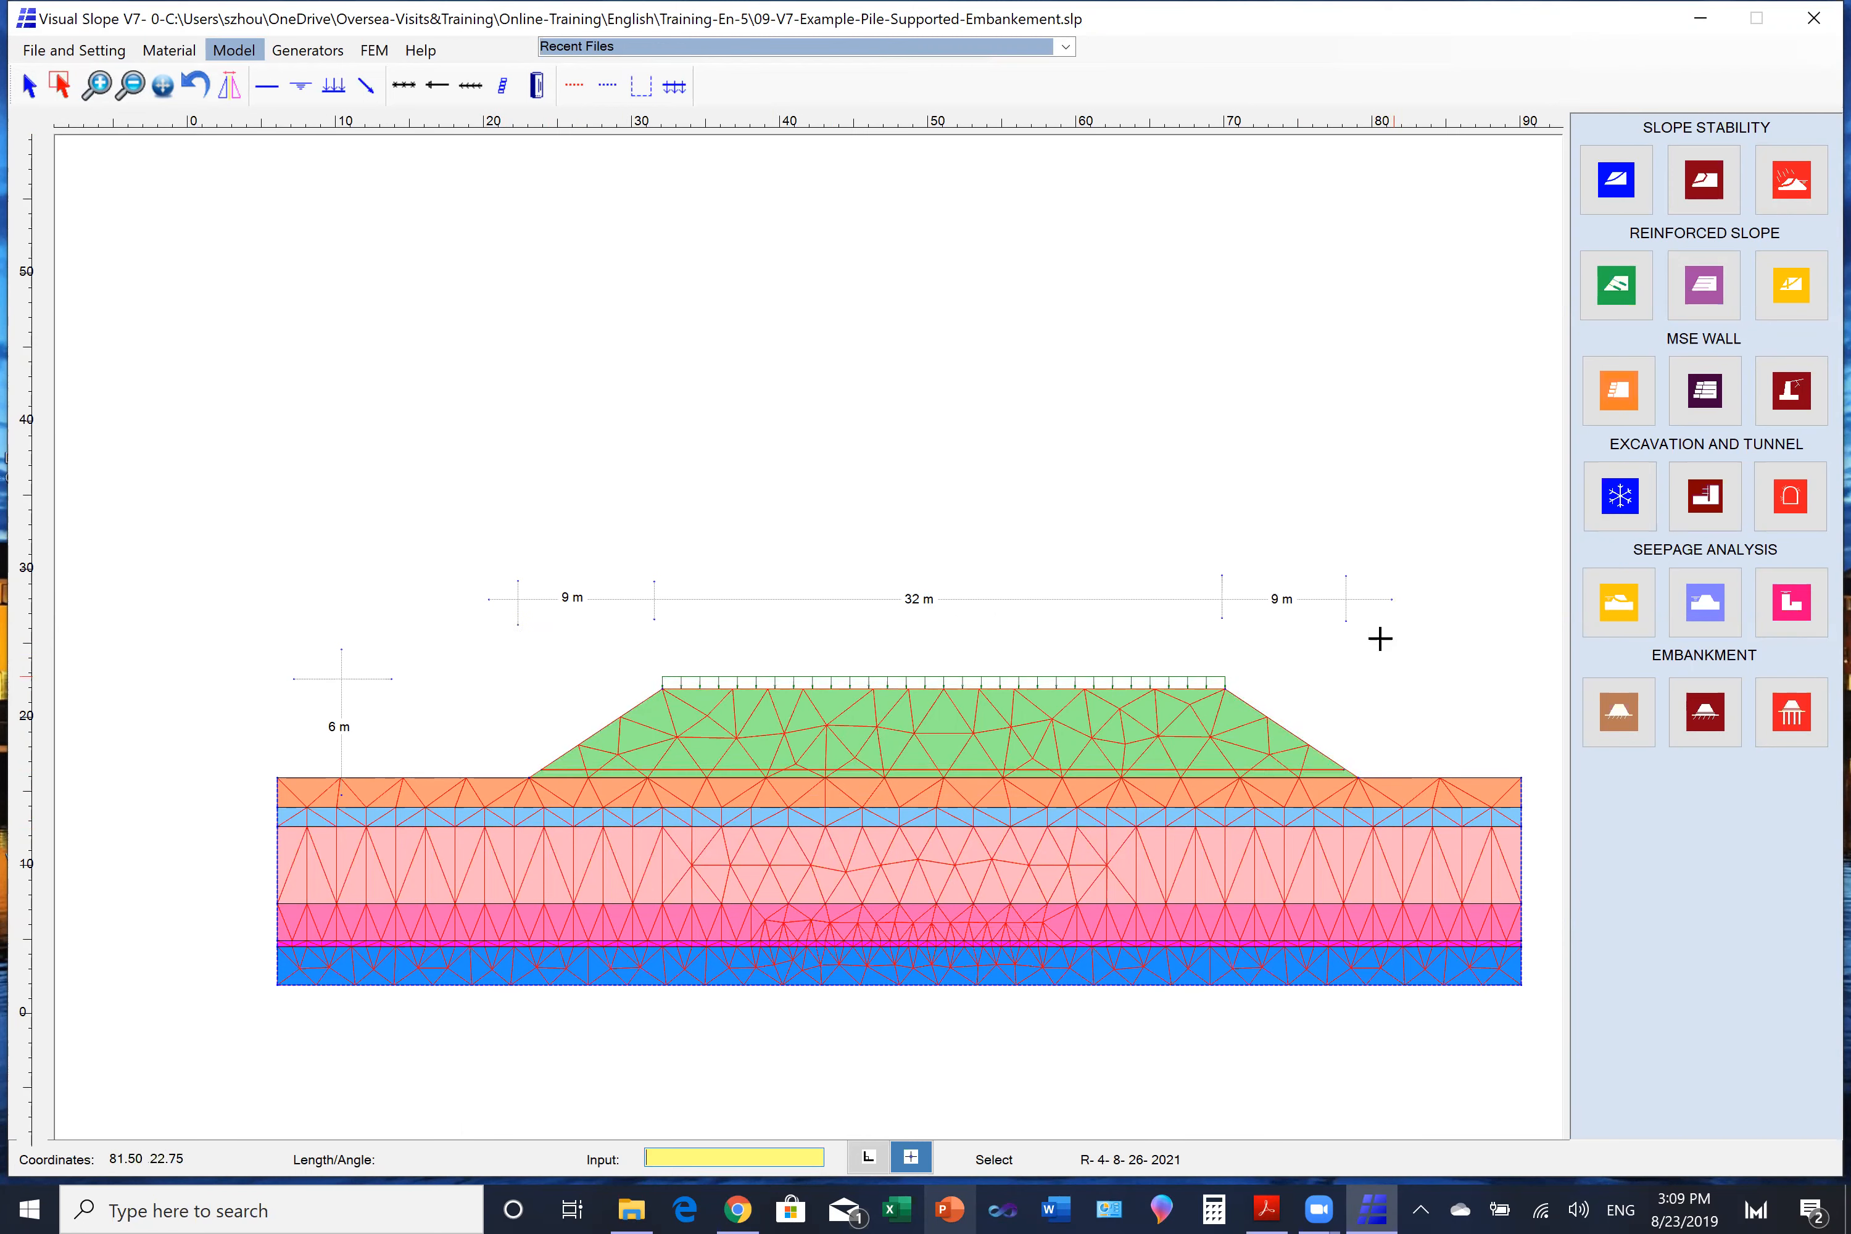
right_click(1399, 610)
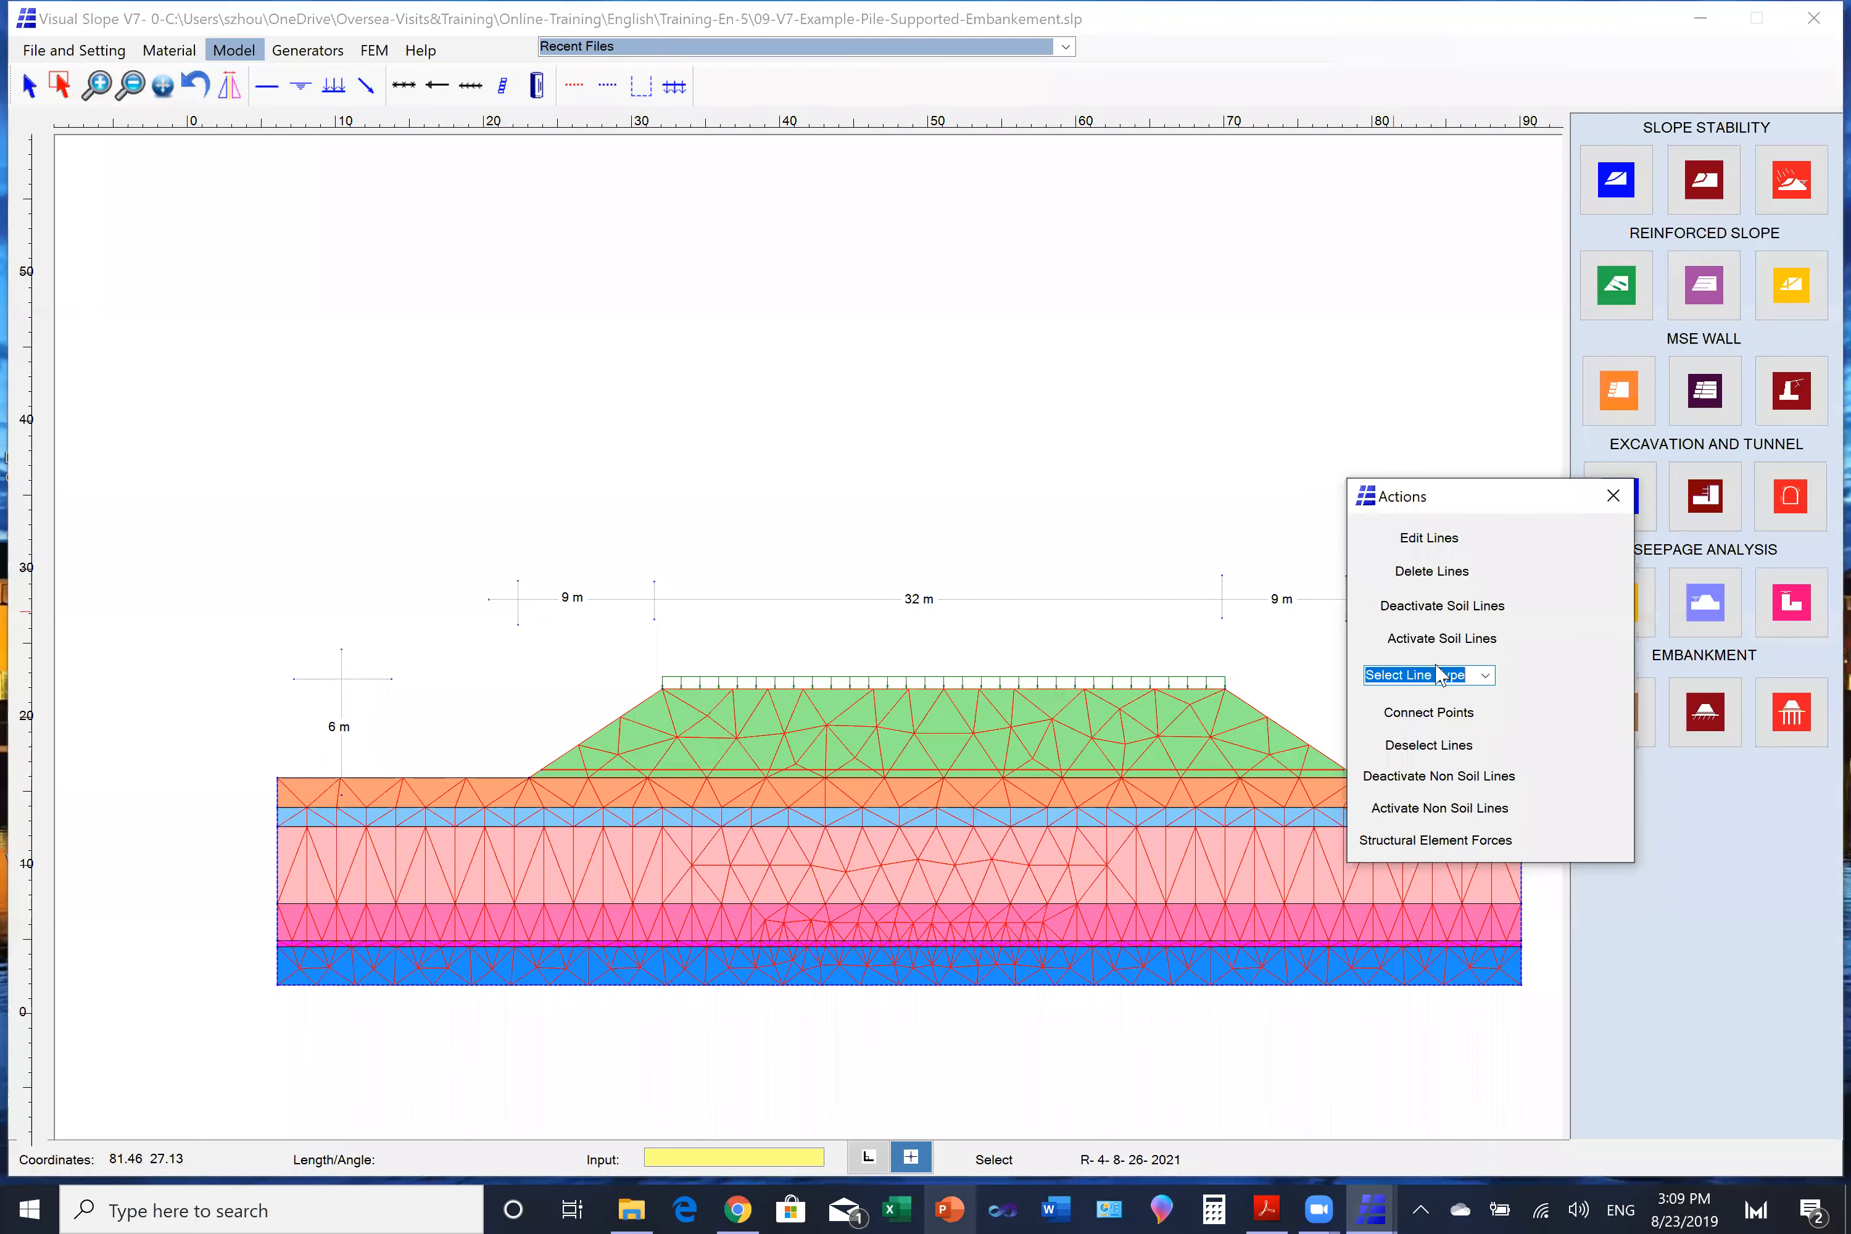
click(1448, 808)
click(891, 677)
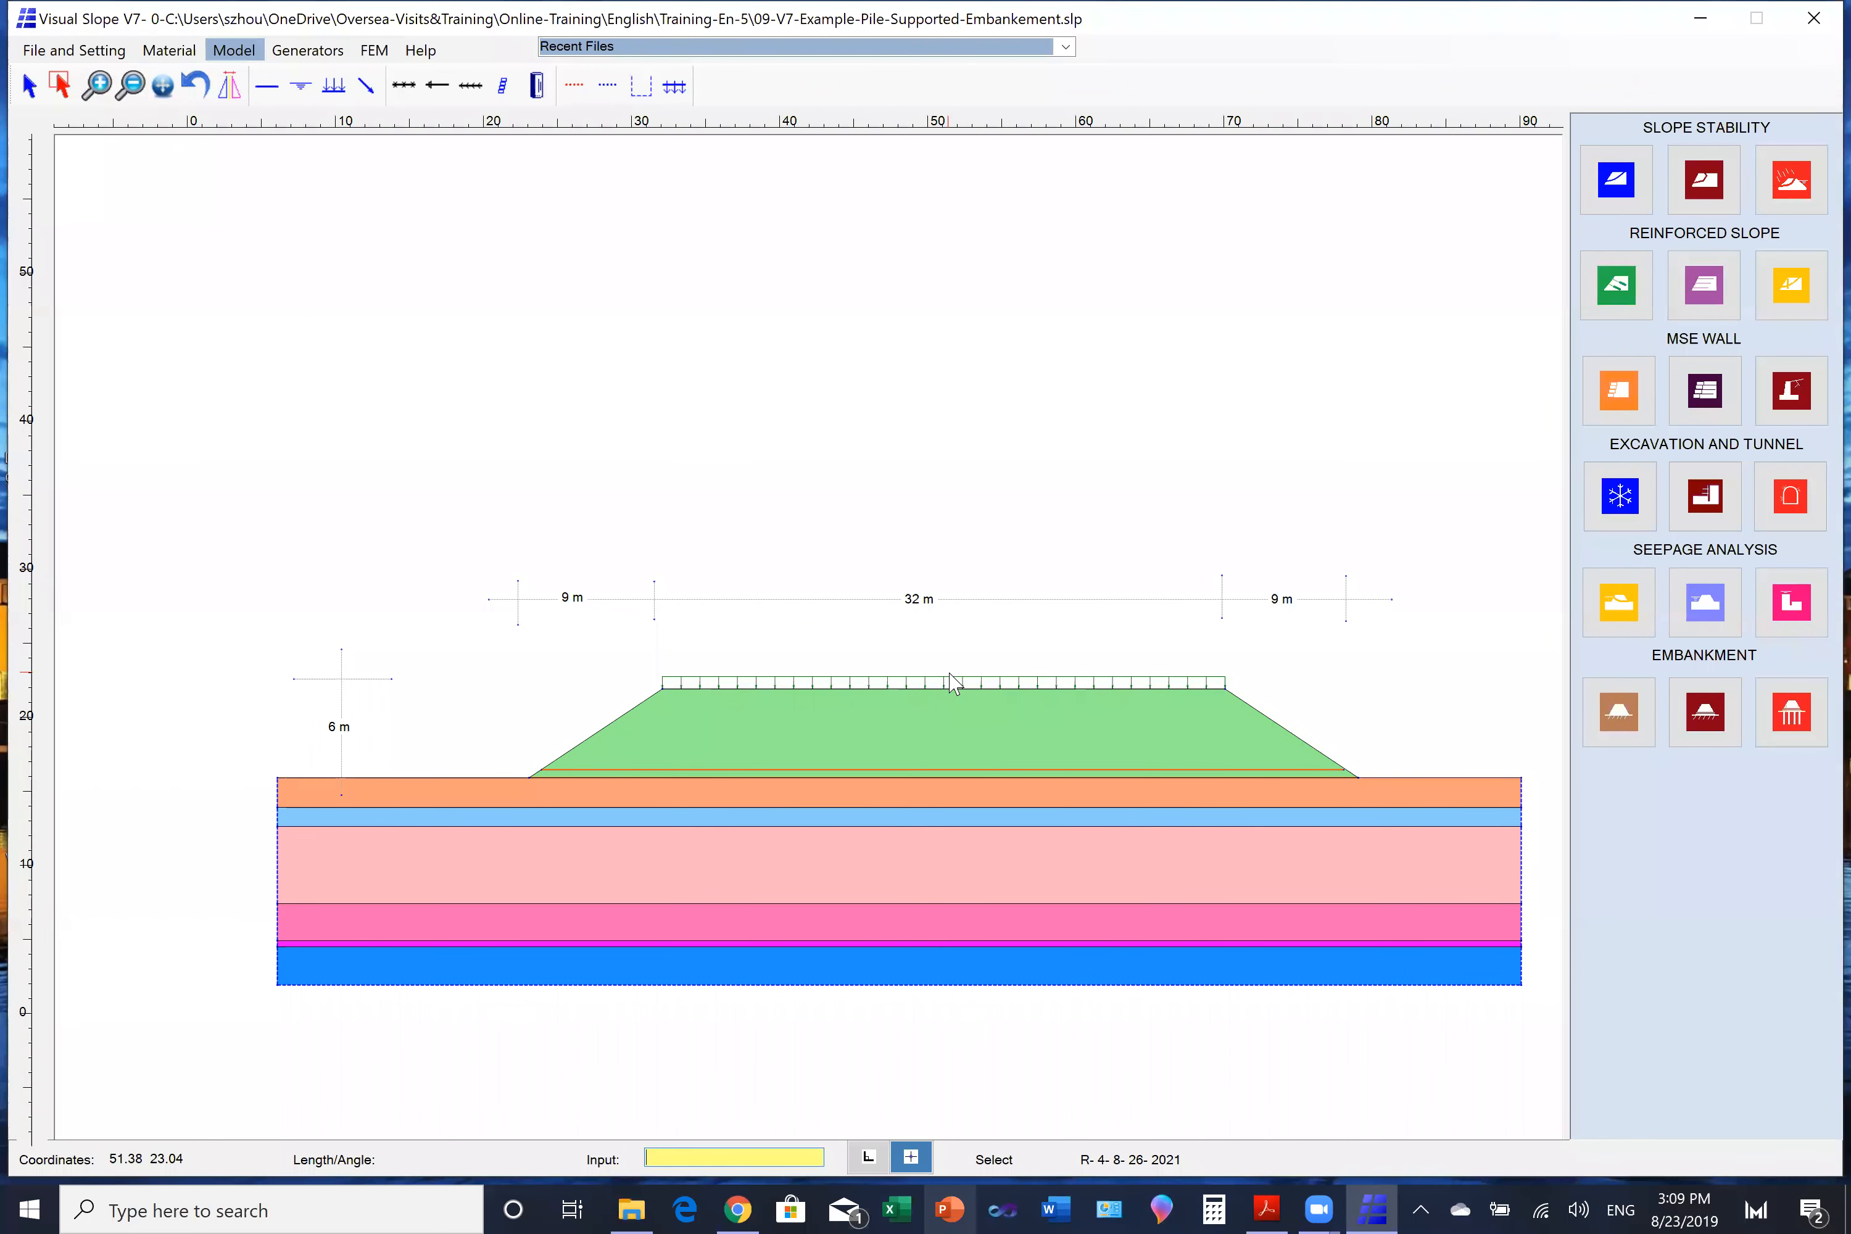
- Deactivate the non-soil lines of the embankment, namely the crest surcharge and the reinforcement near the base
click(60, 86)
drag(468, 626, 1446, 772)
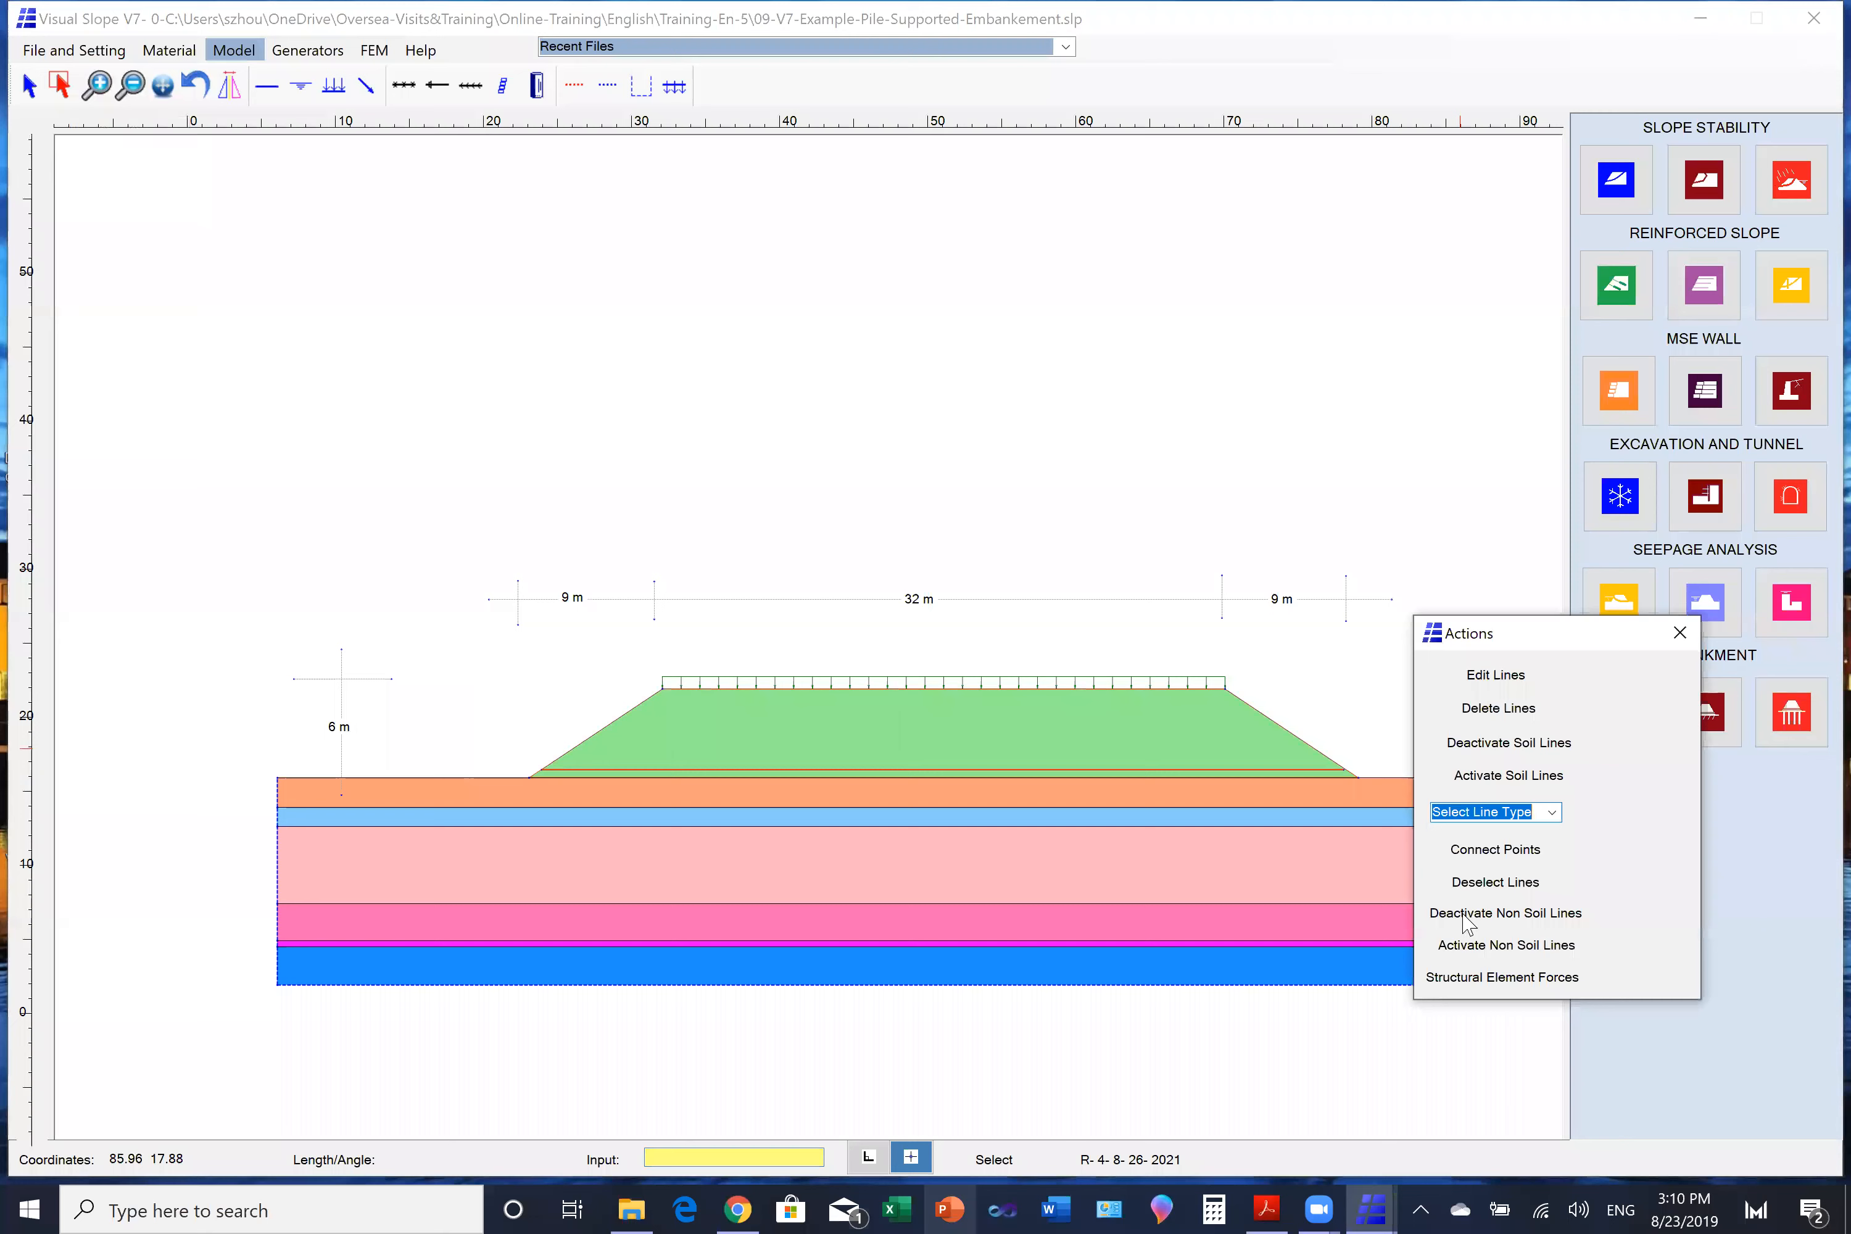
click(1464, 916)
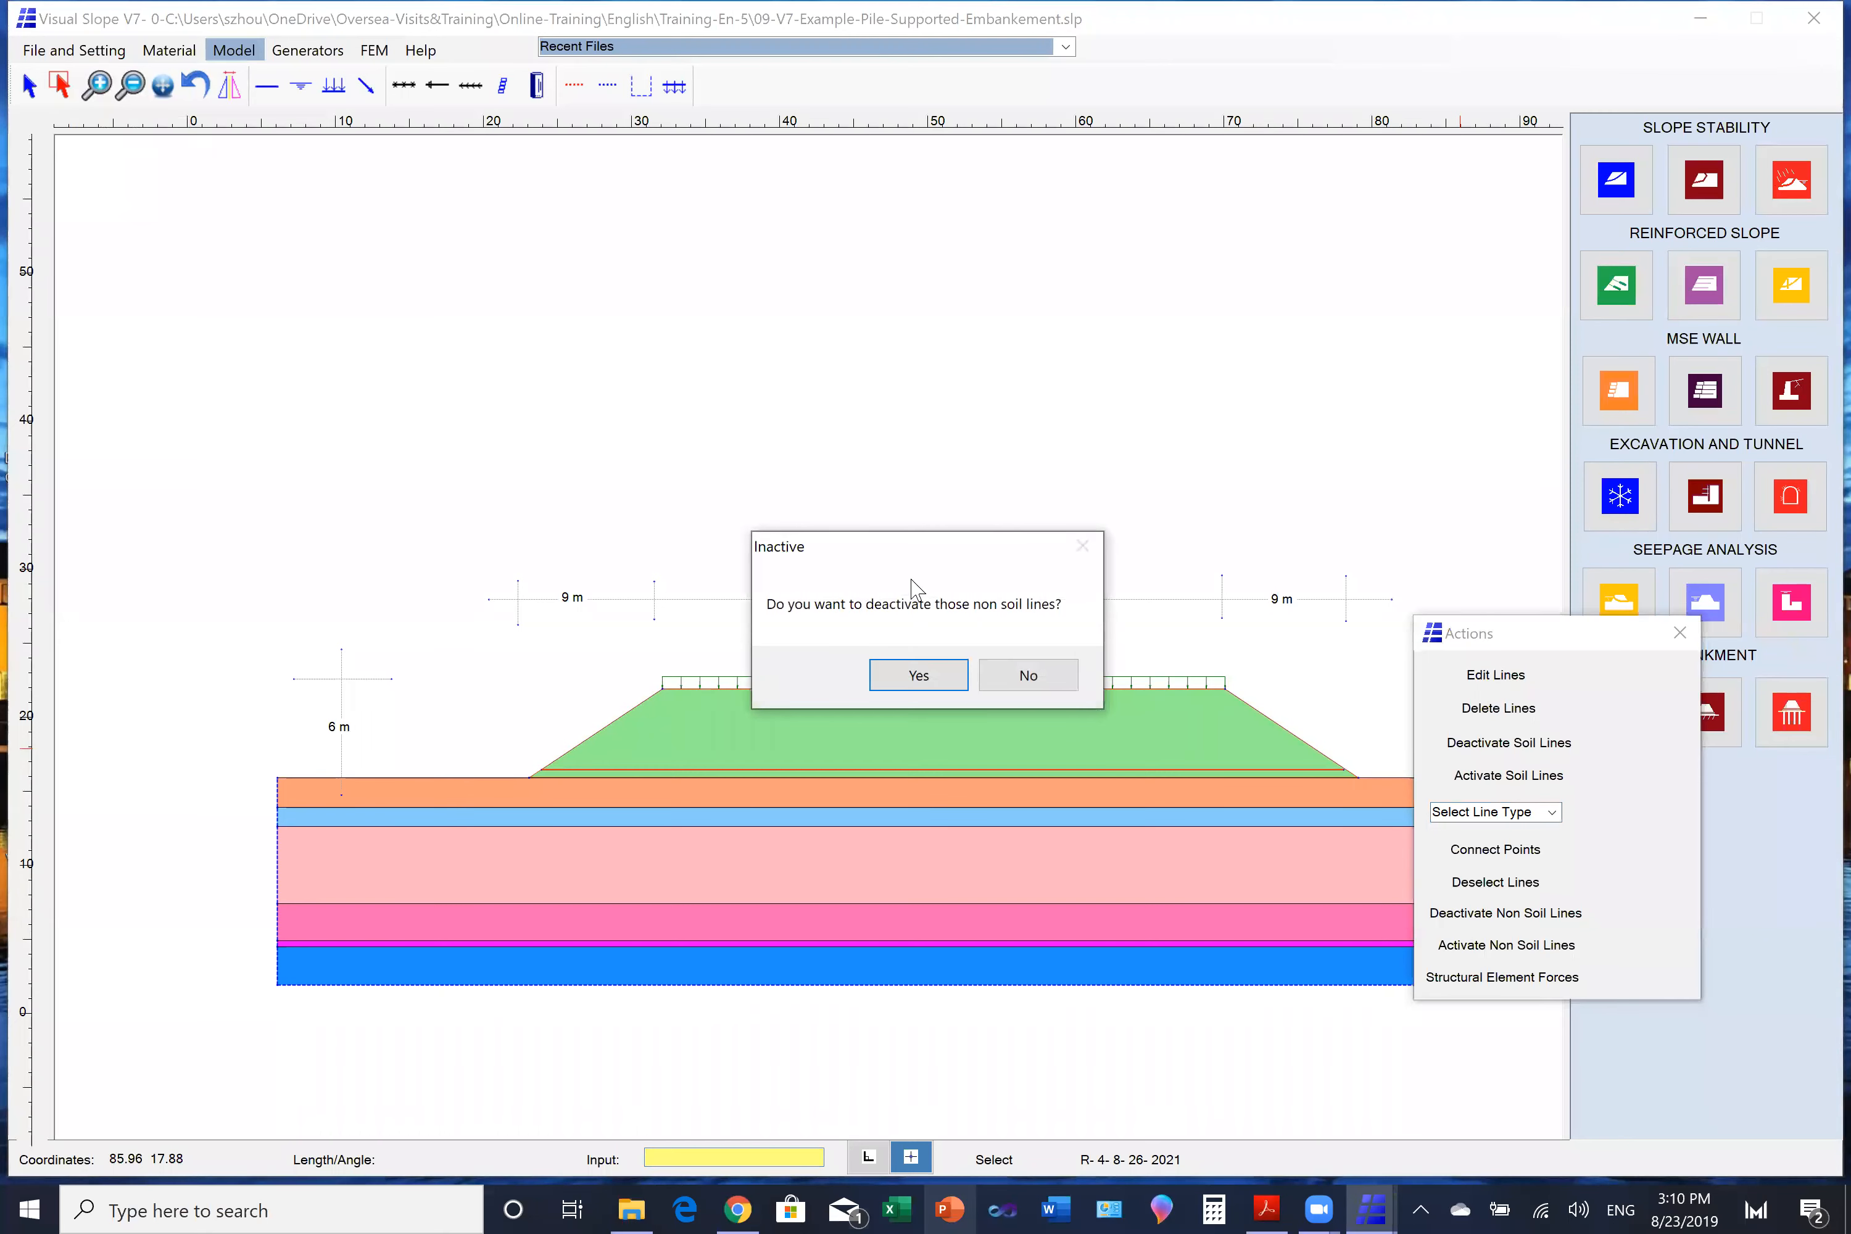
click(937, 683)
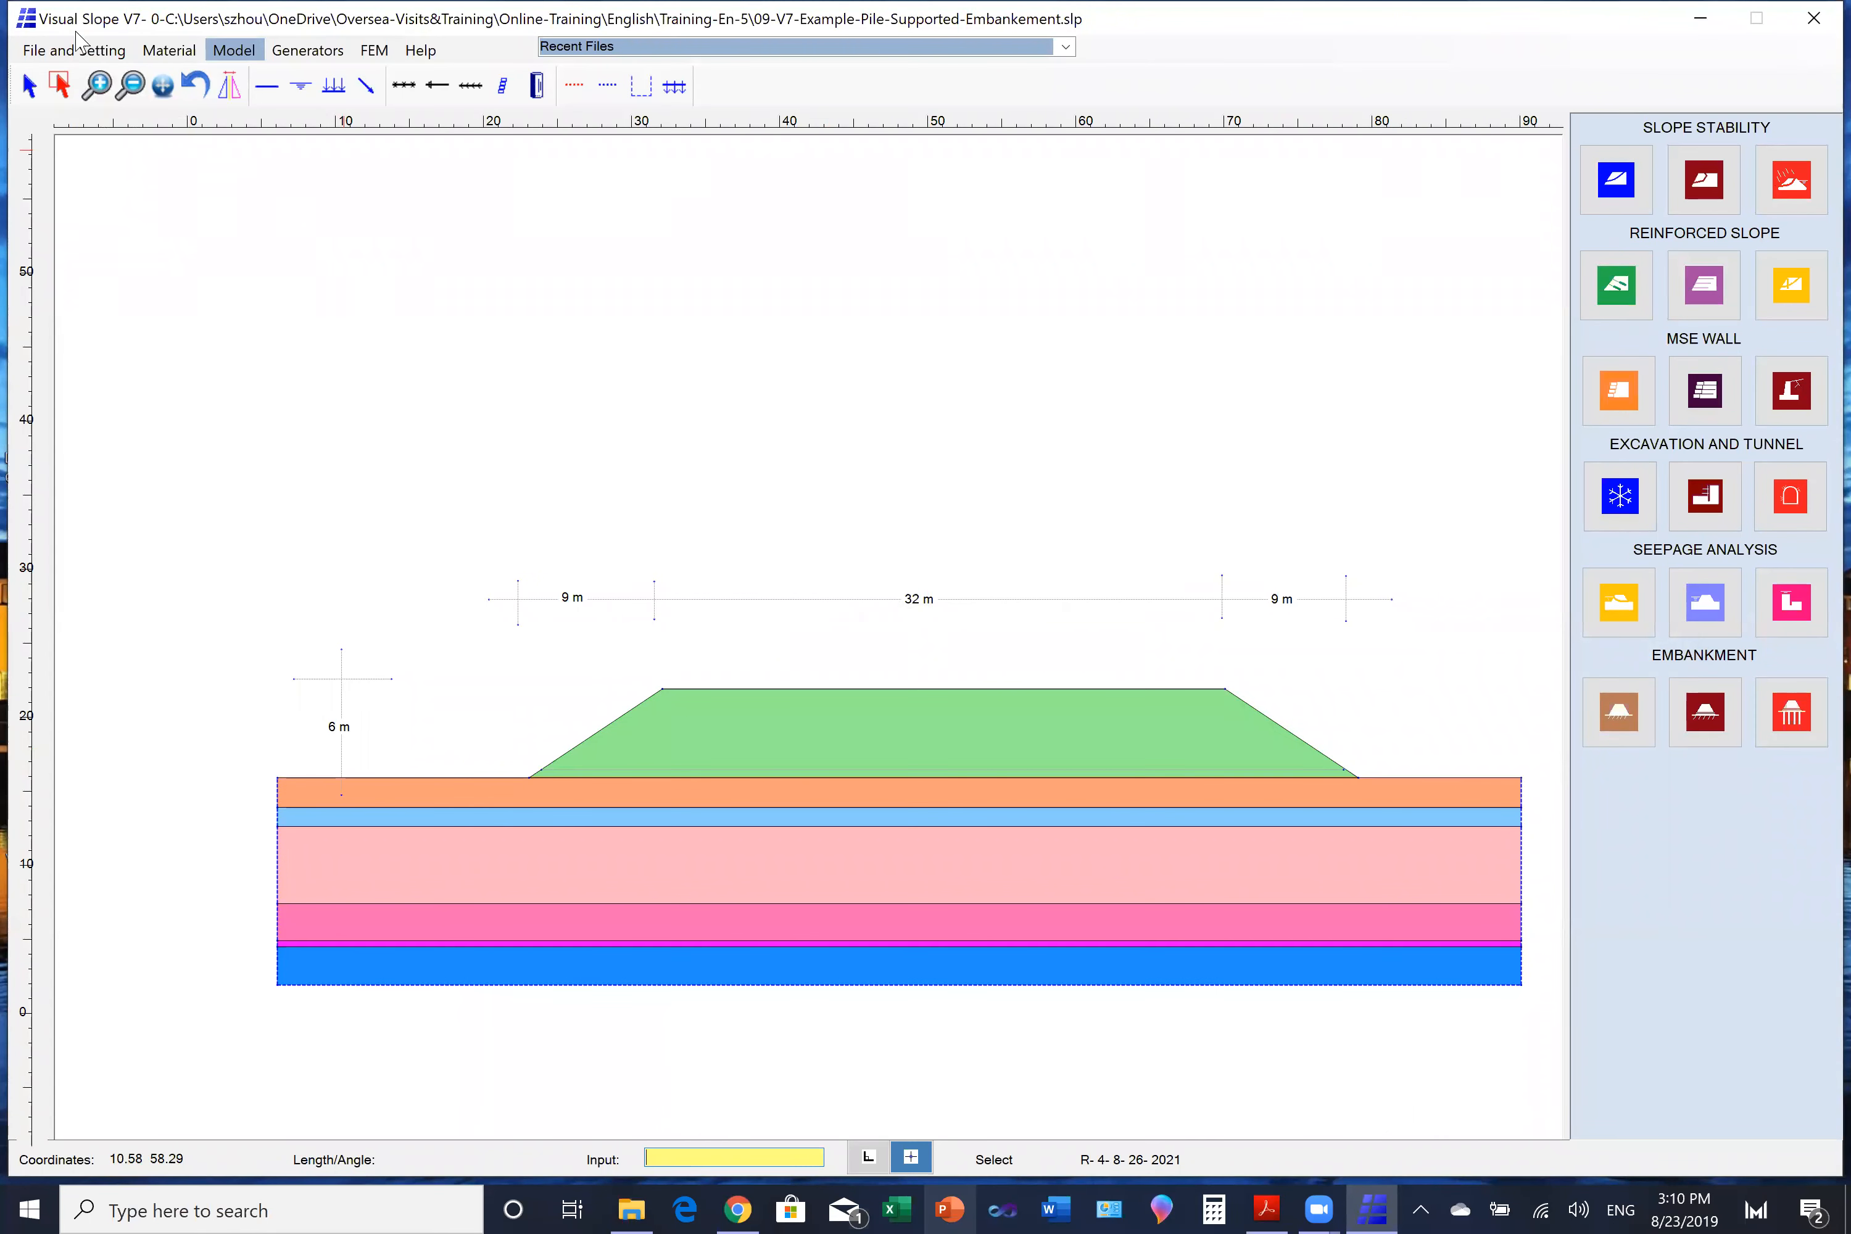
- Deactivate the embankment's soil lines and run the plane strain FEM analysis on the foundation layers alone
click(64, 90)
drag(583, 669, 1360, 740)
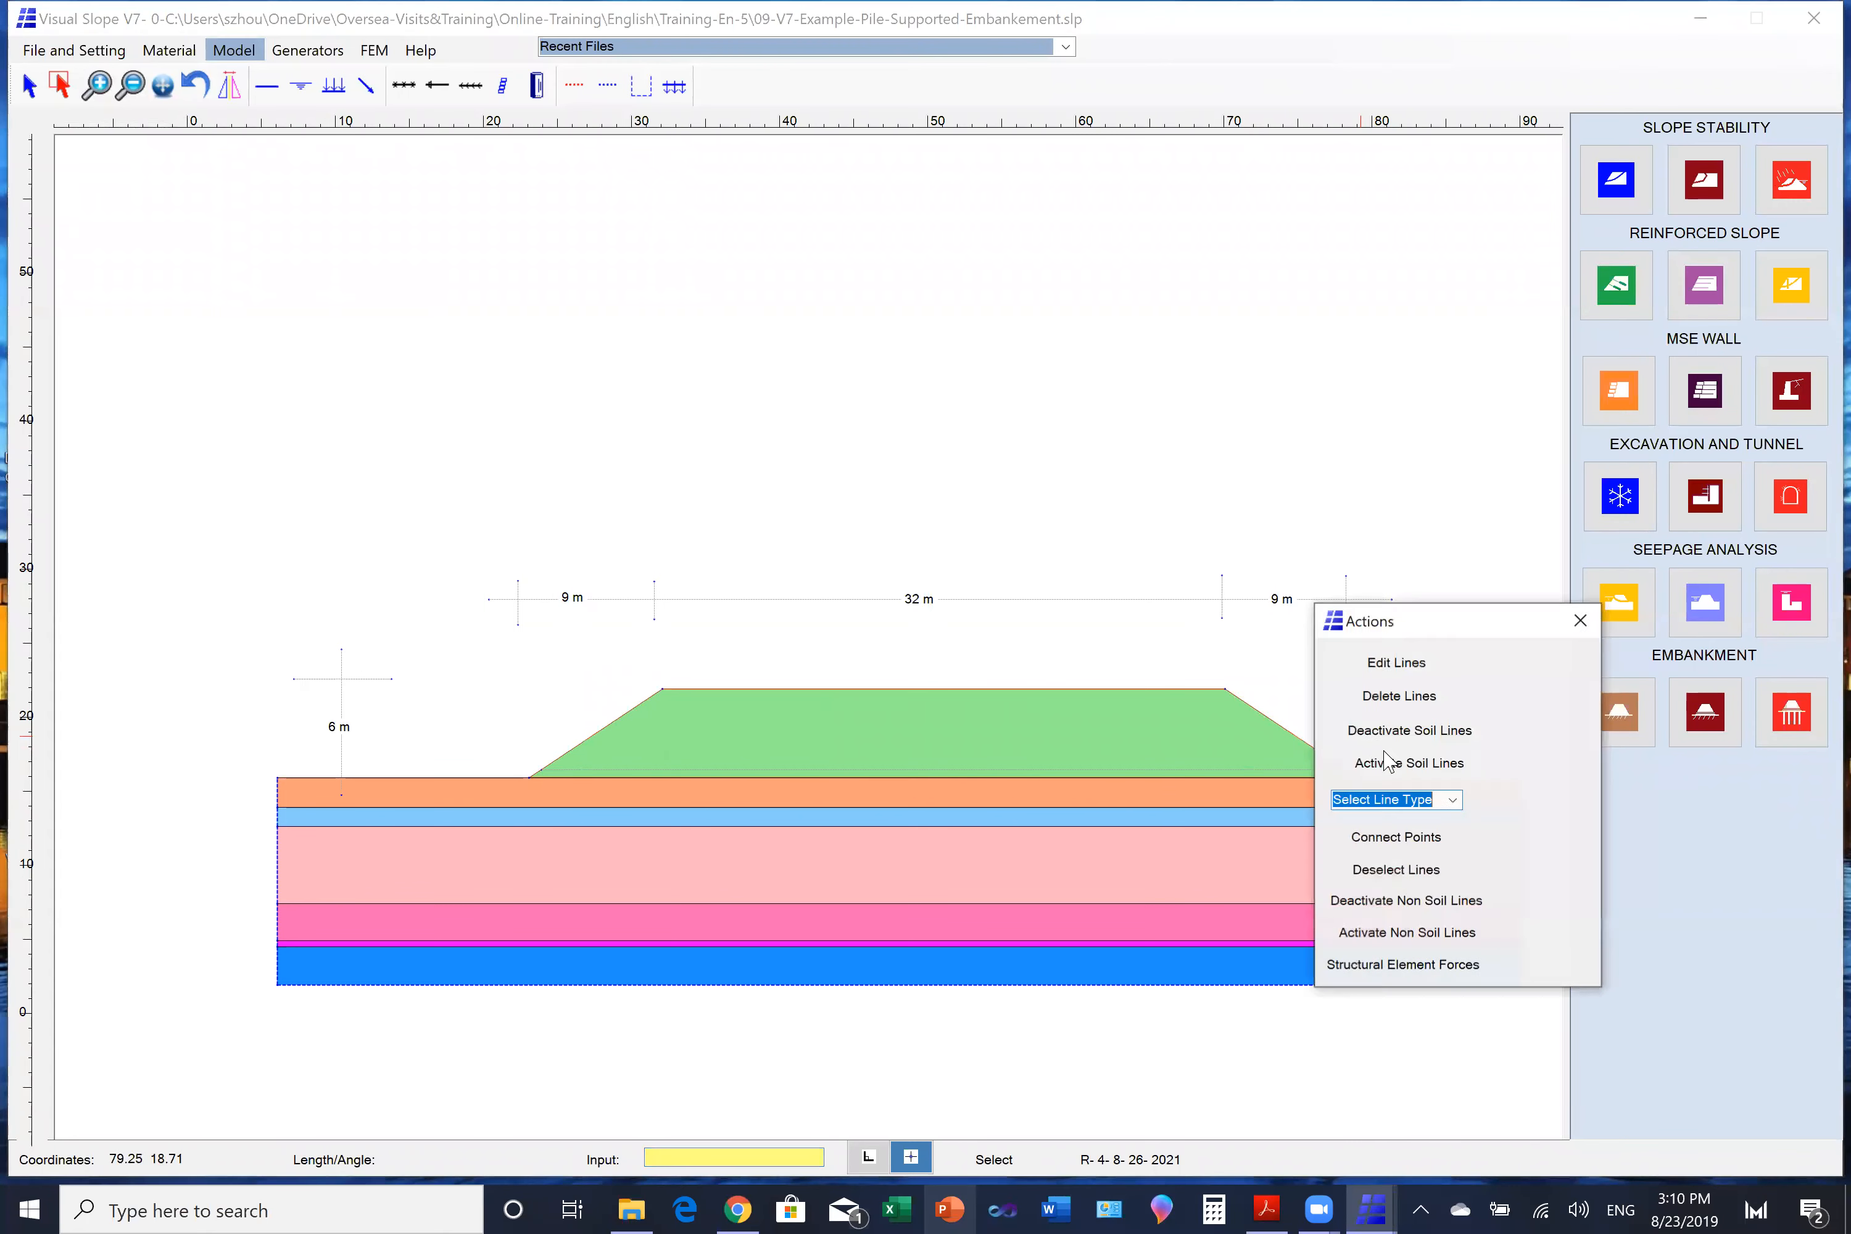
click(1396, 740)
click(885, 675)
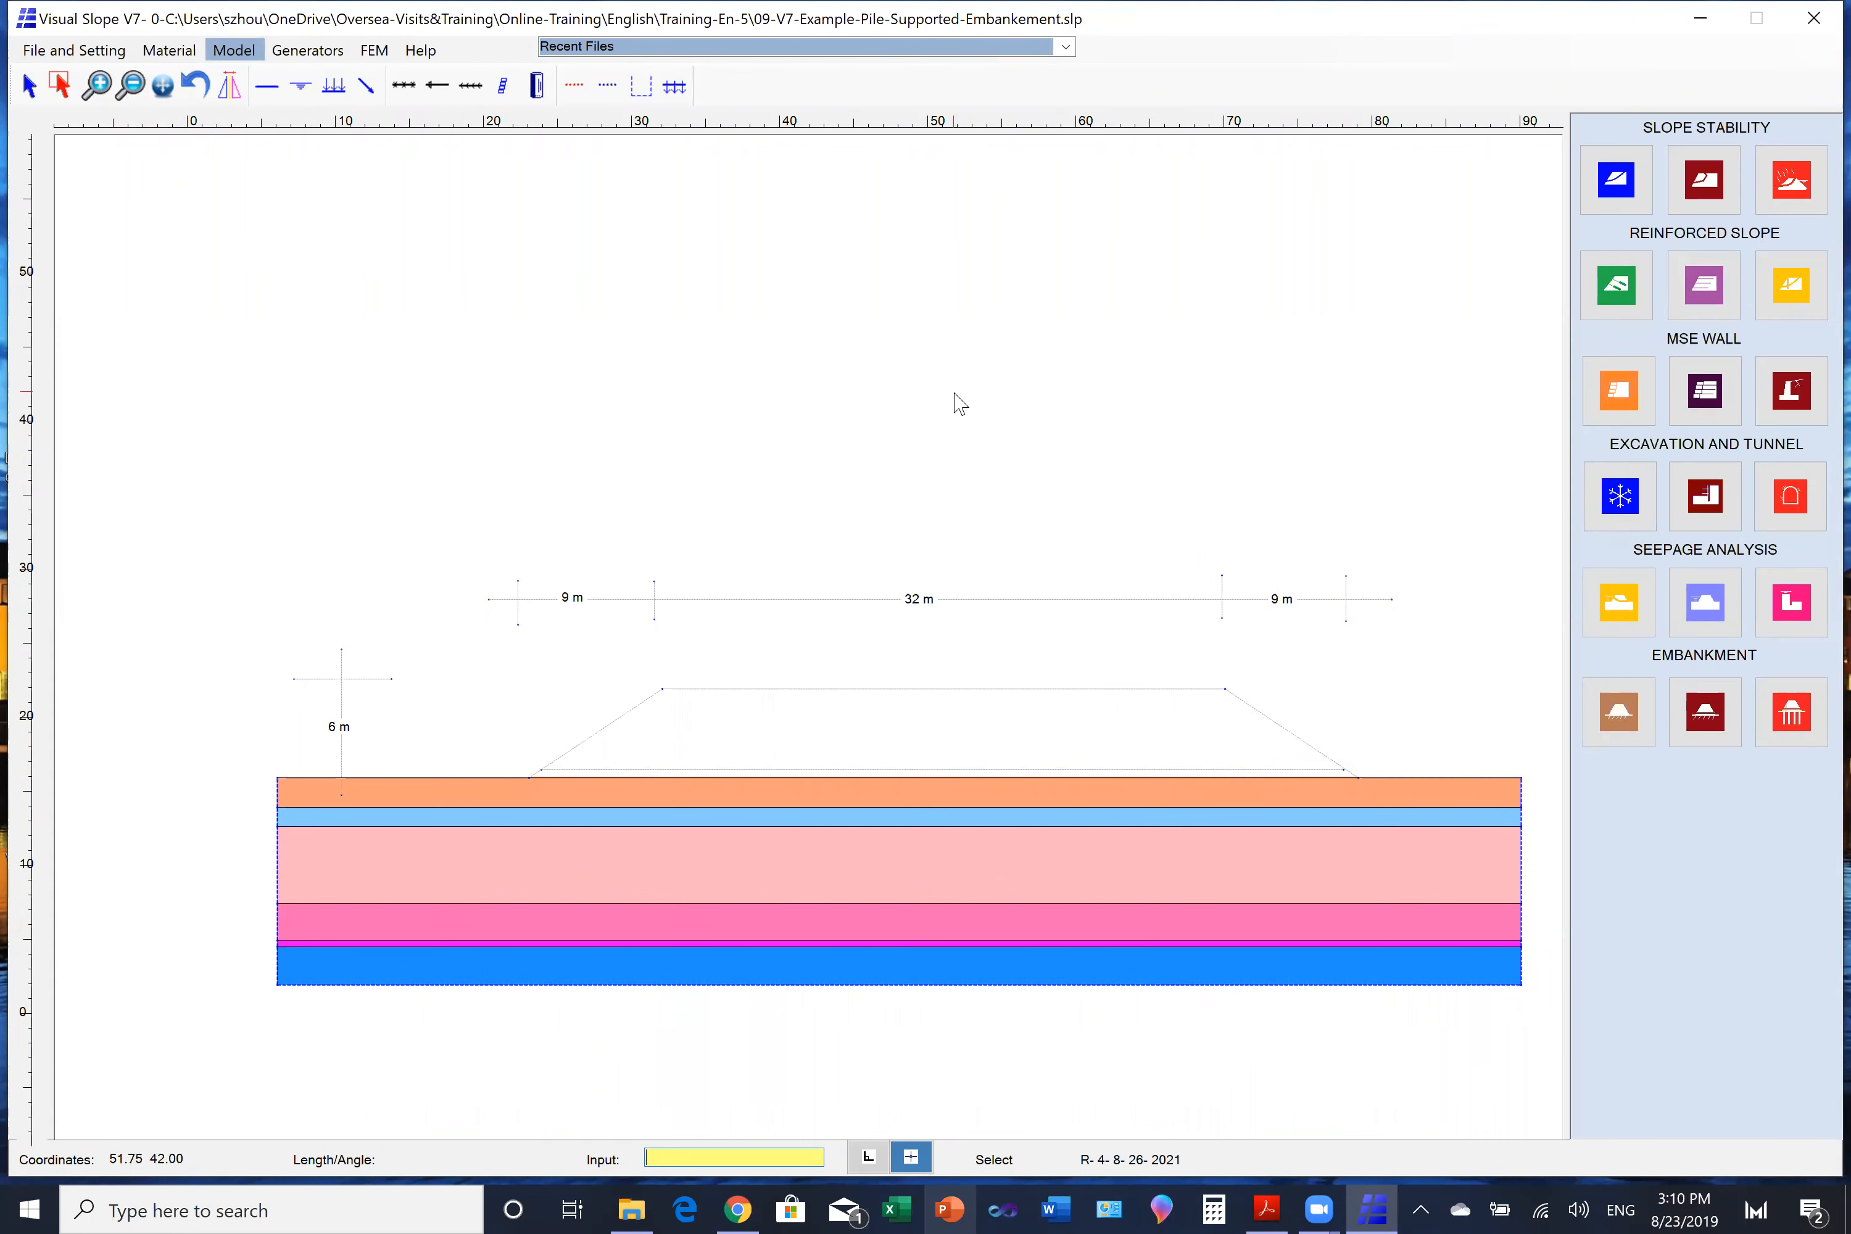
click(375, 50)
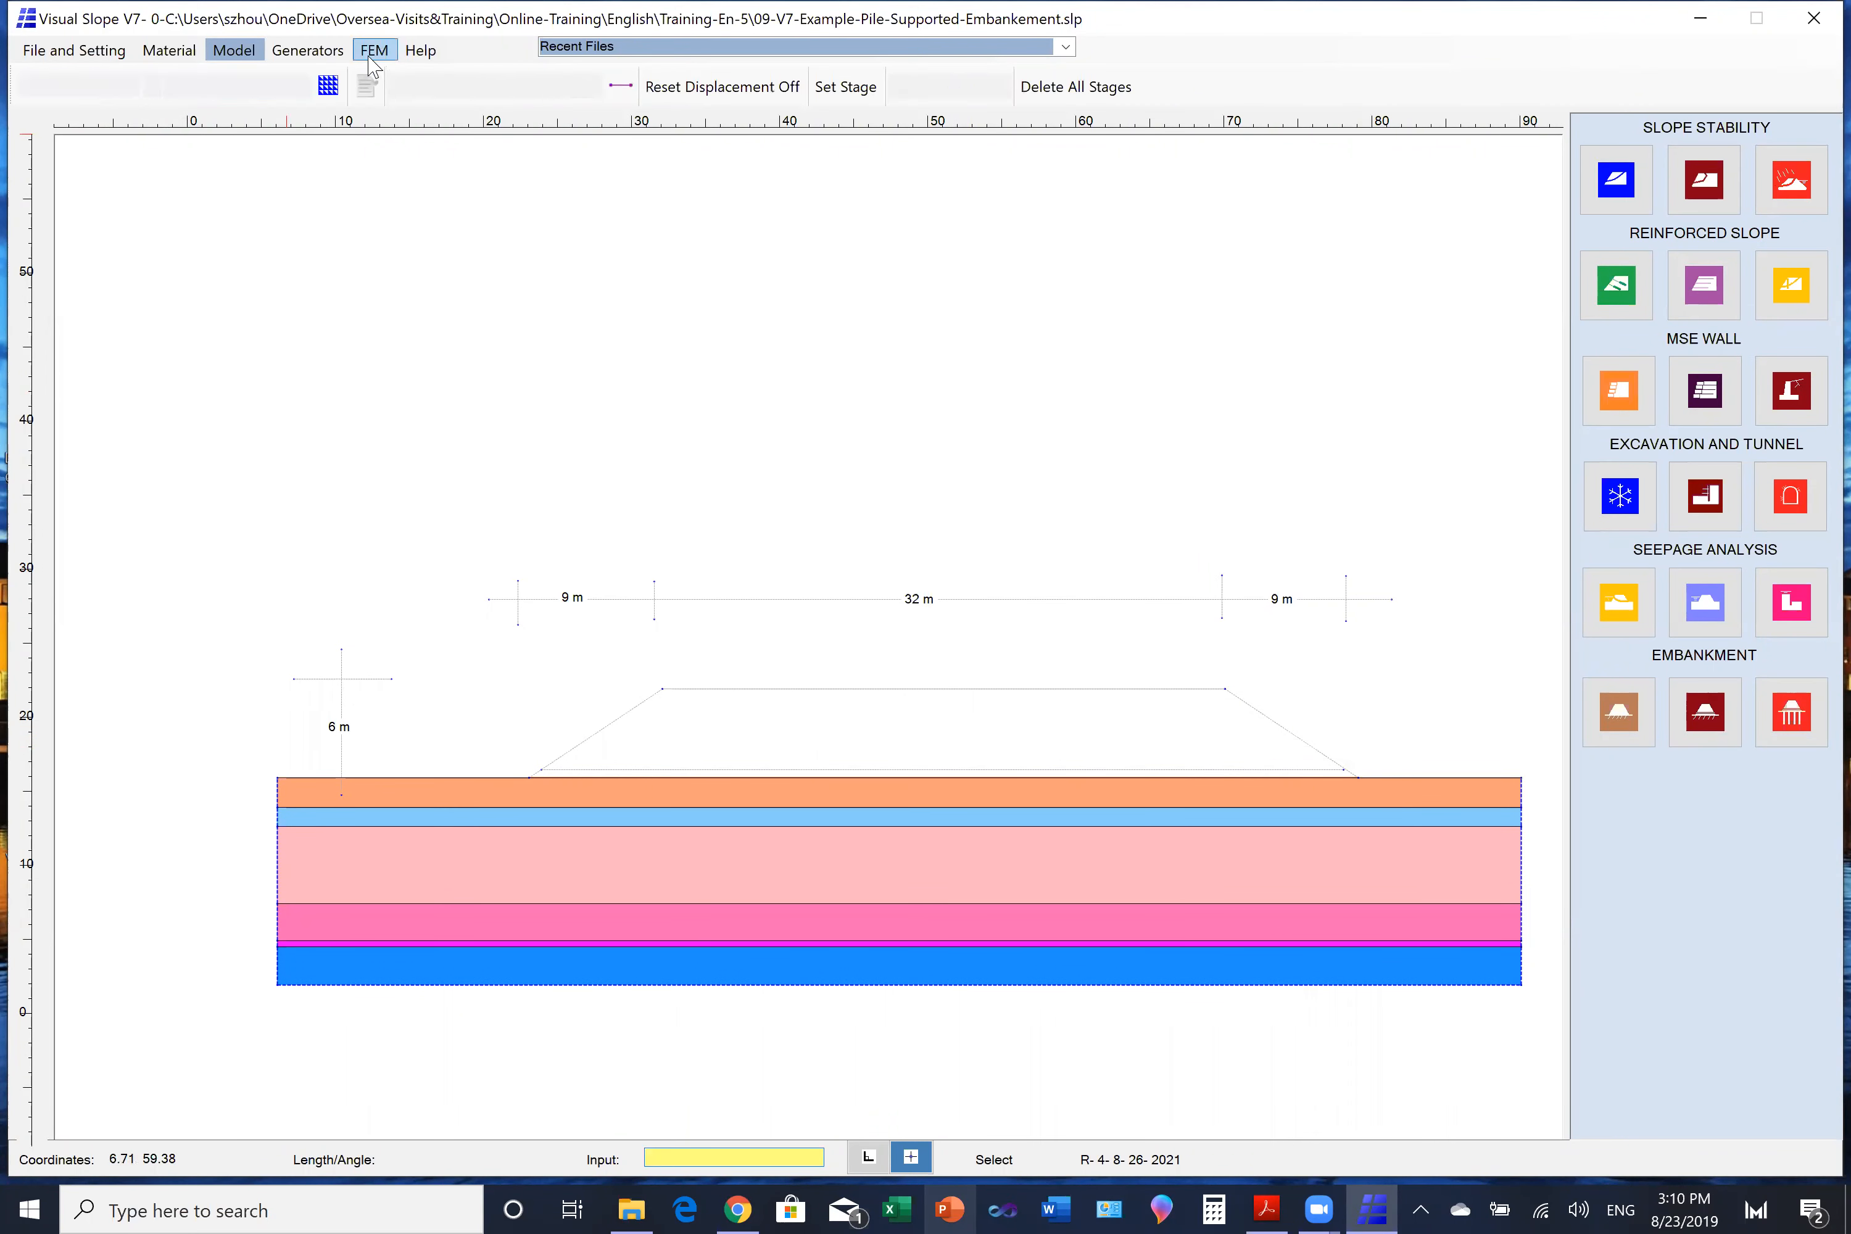
click(329, 87)
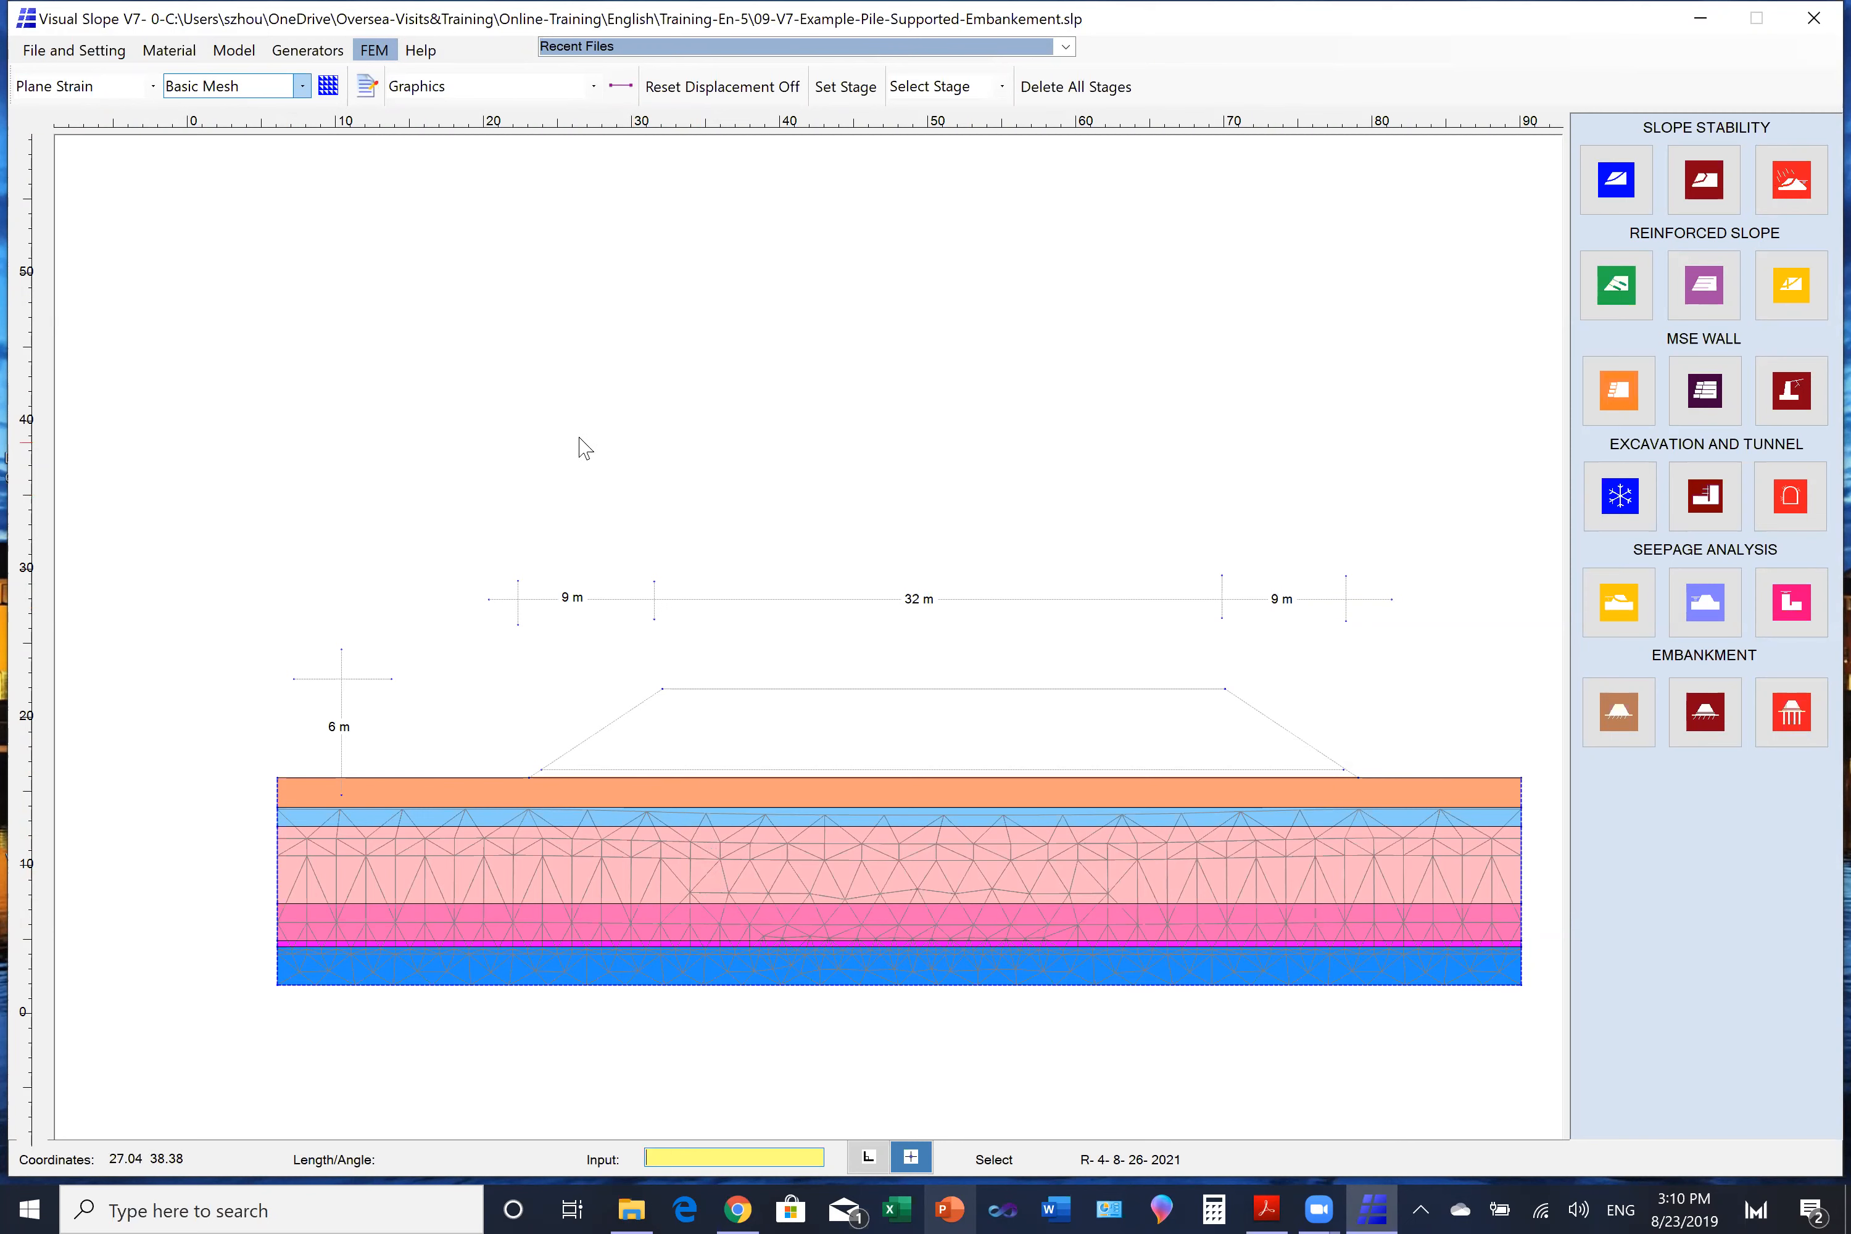
- Select the inactive embankment outline and activate its soil lines again
click(233, 49)
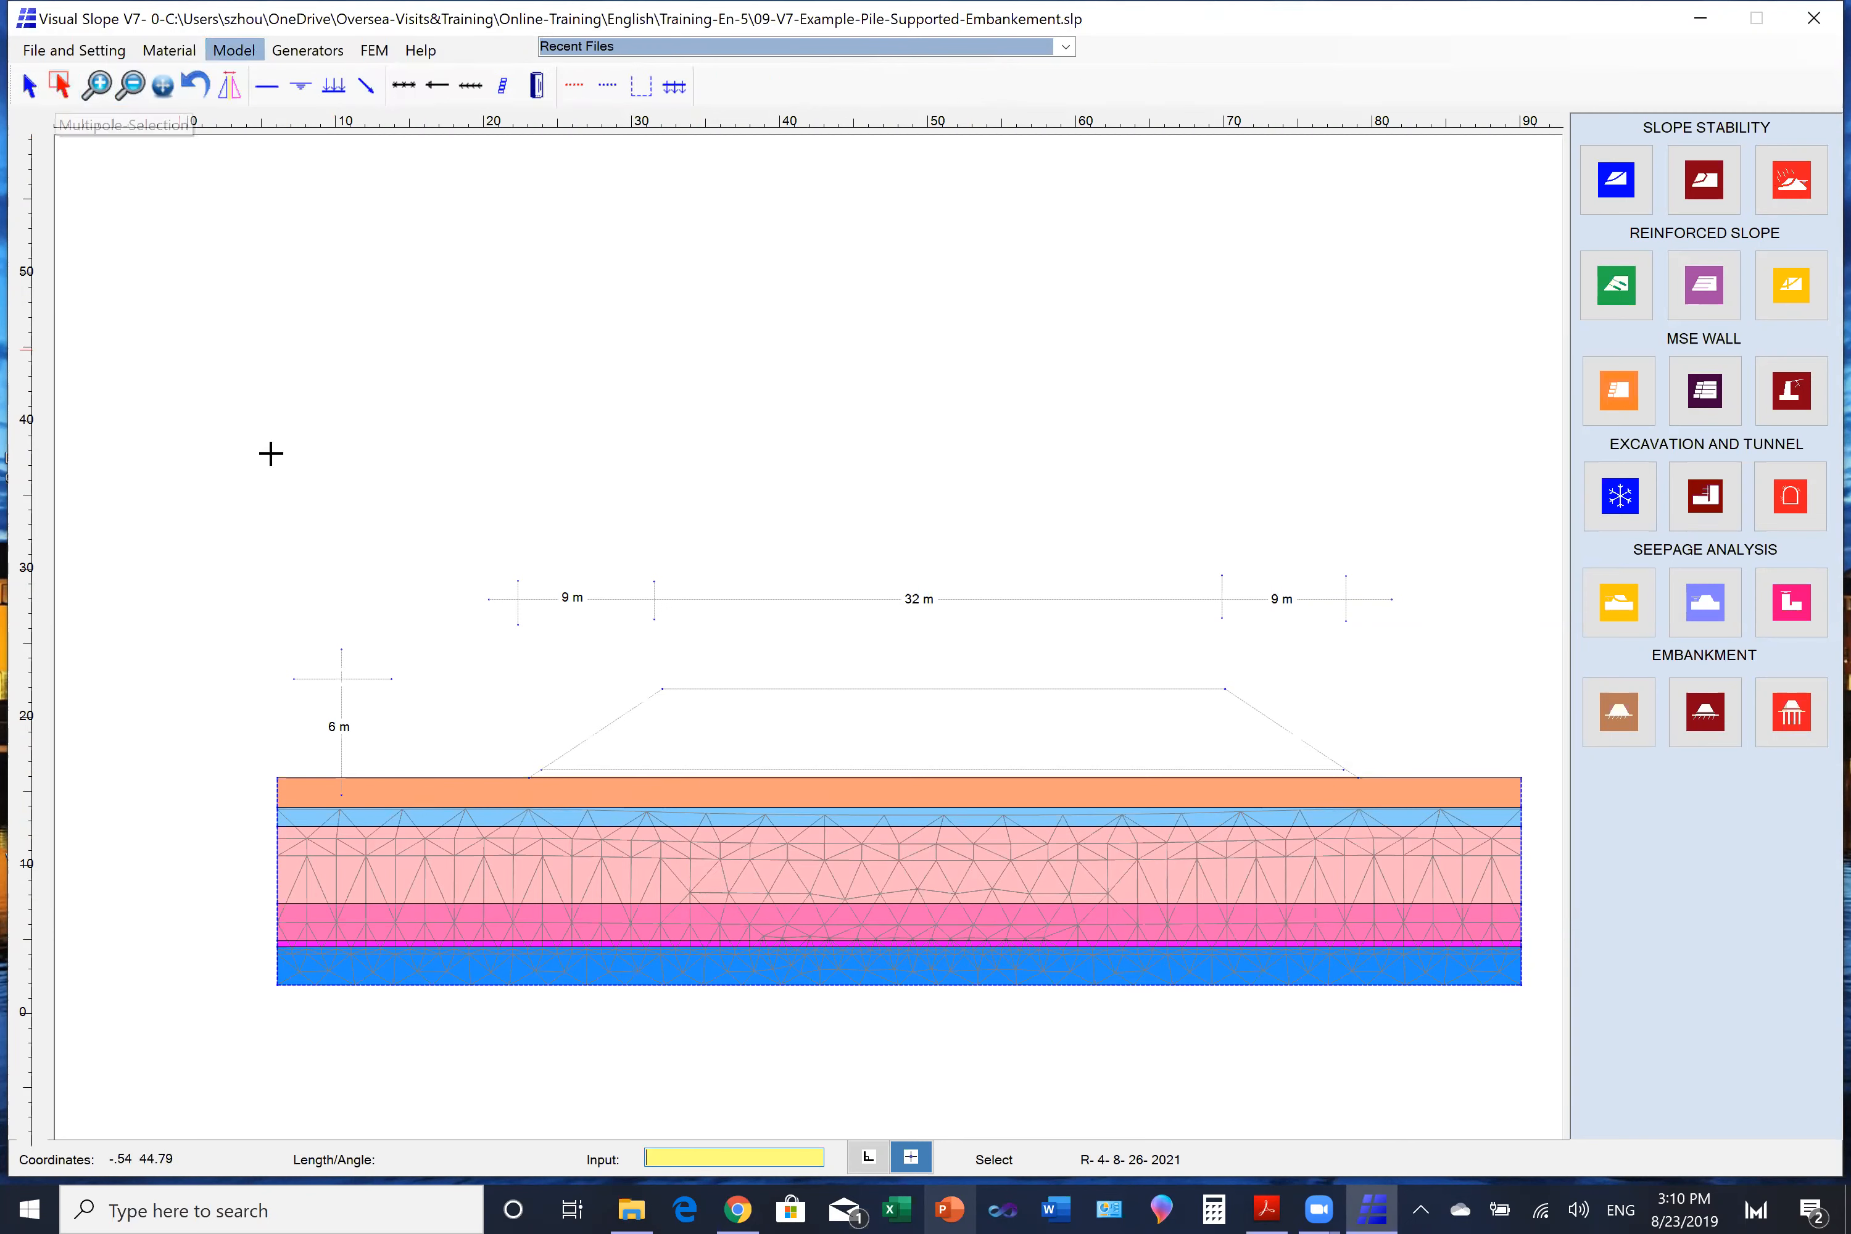
drag(451, 633, 1402, 820)
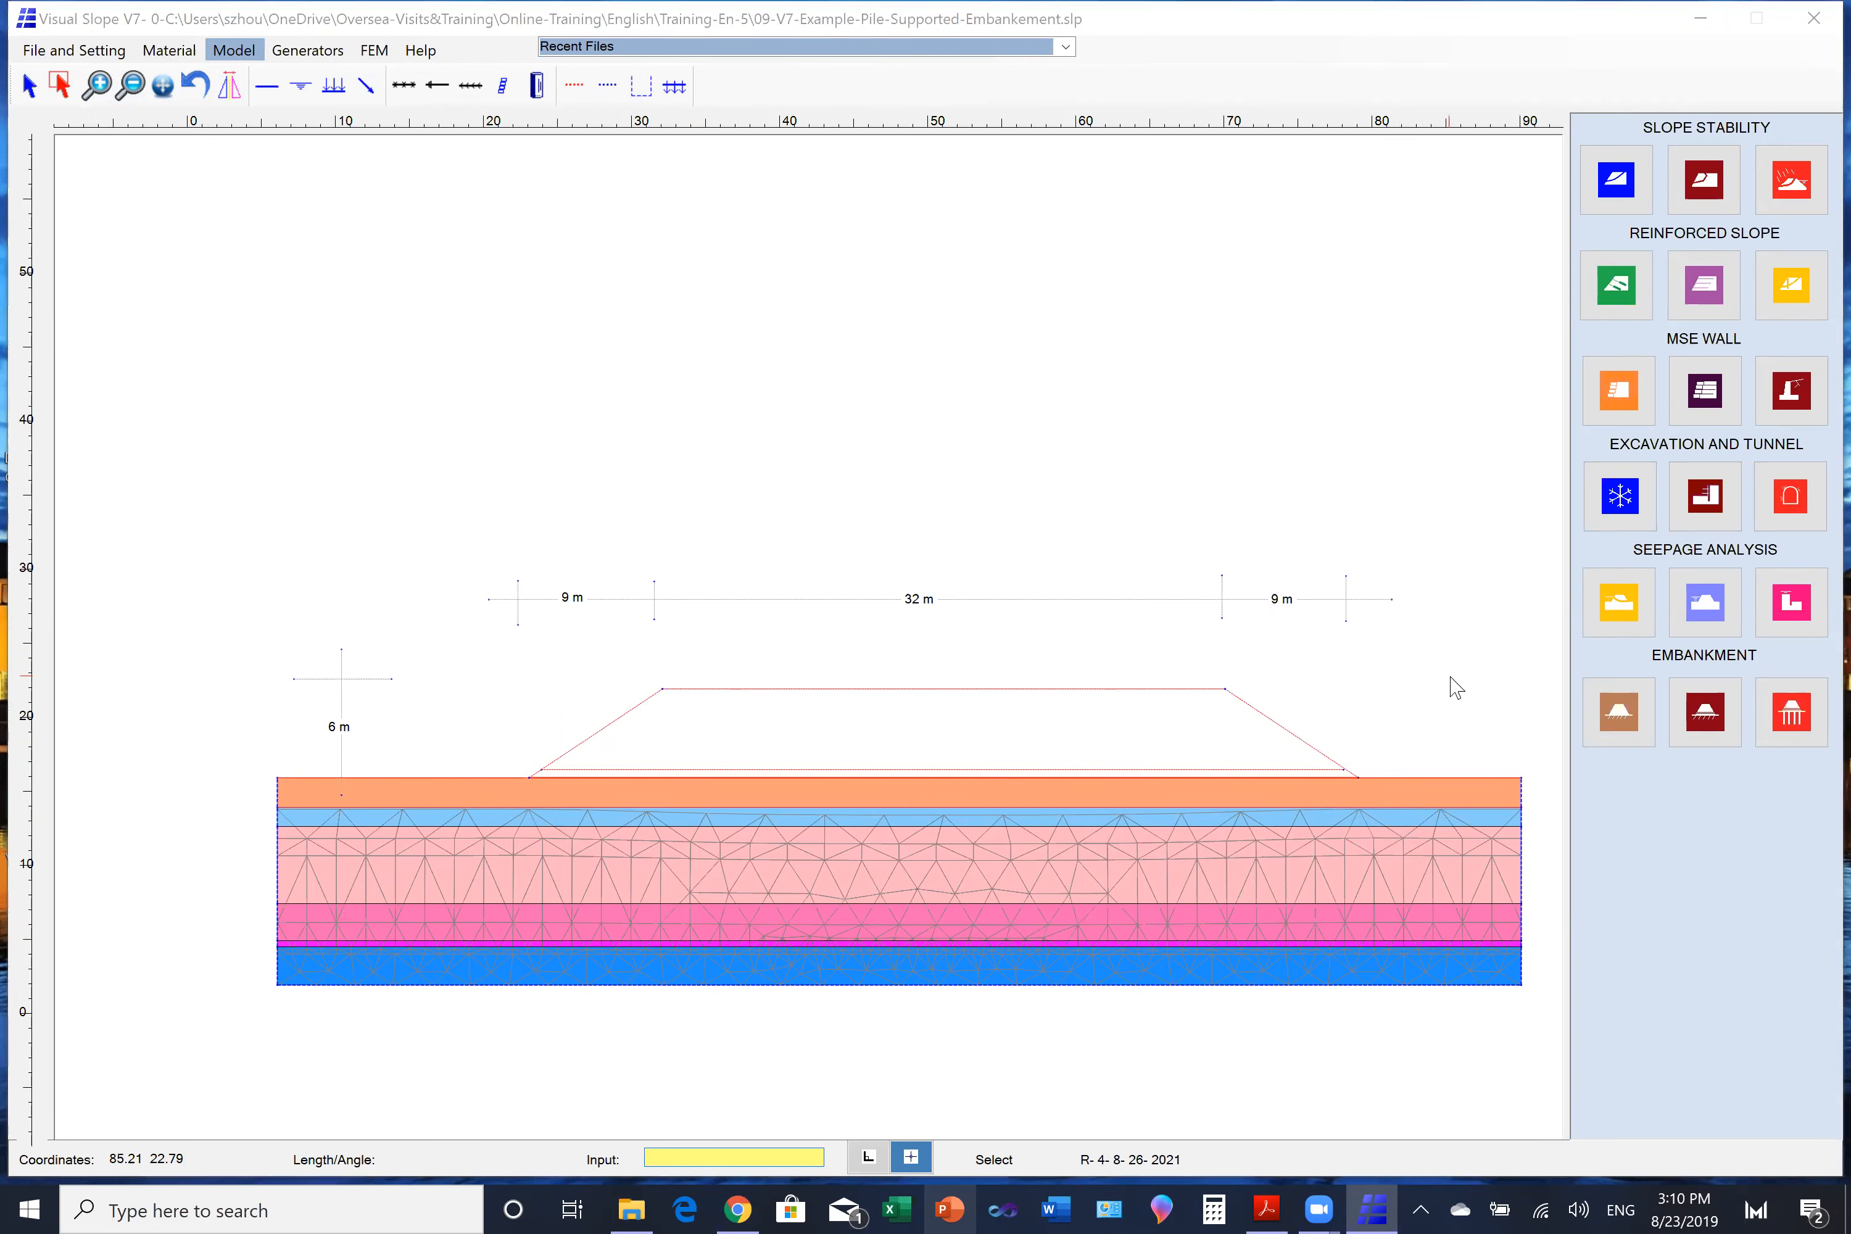
right_click(1450, 686)
click(1472, 702)
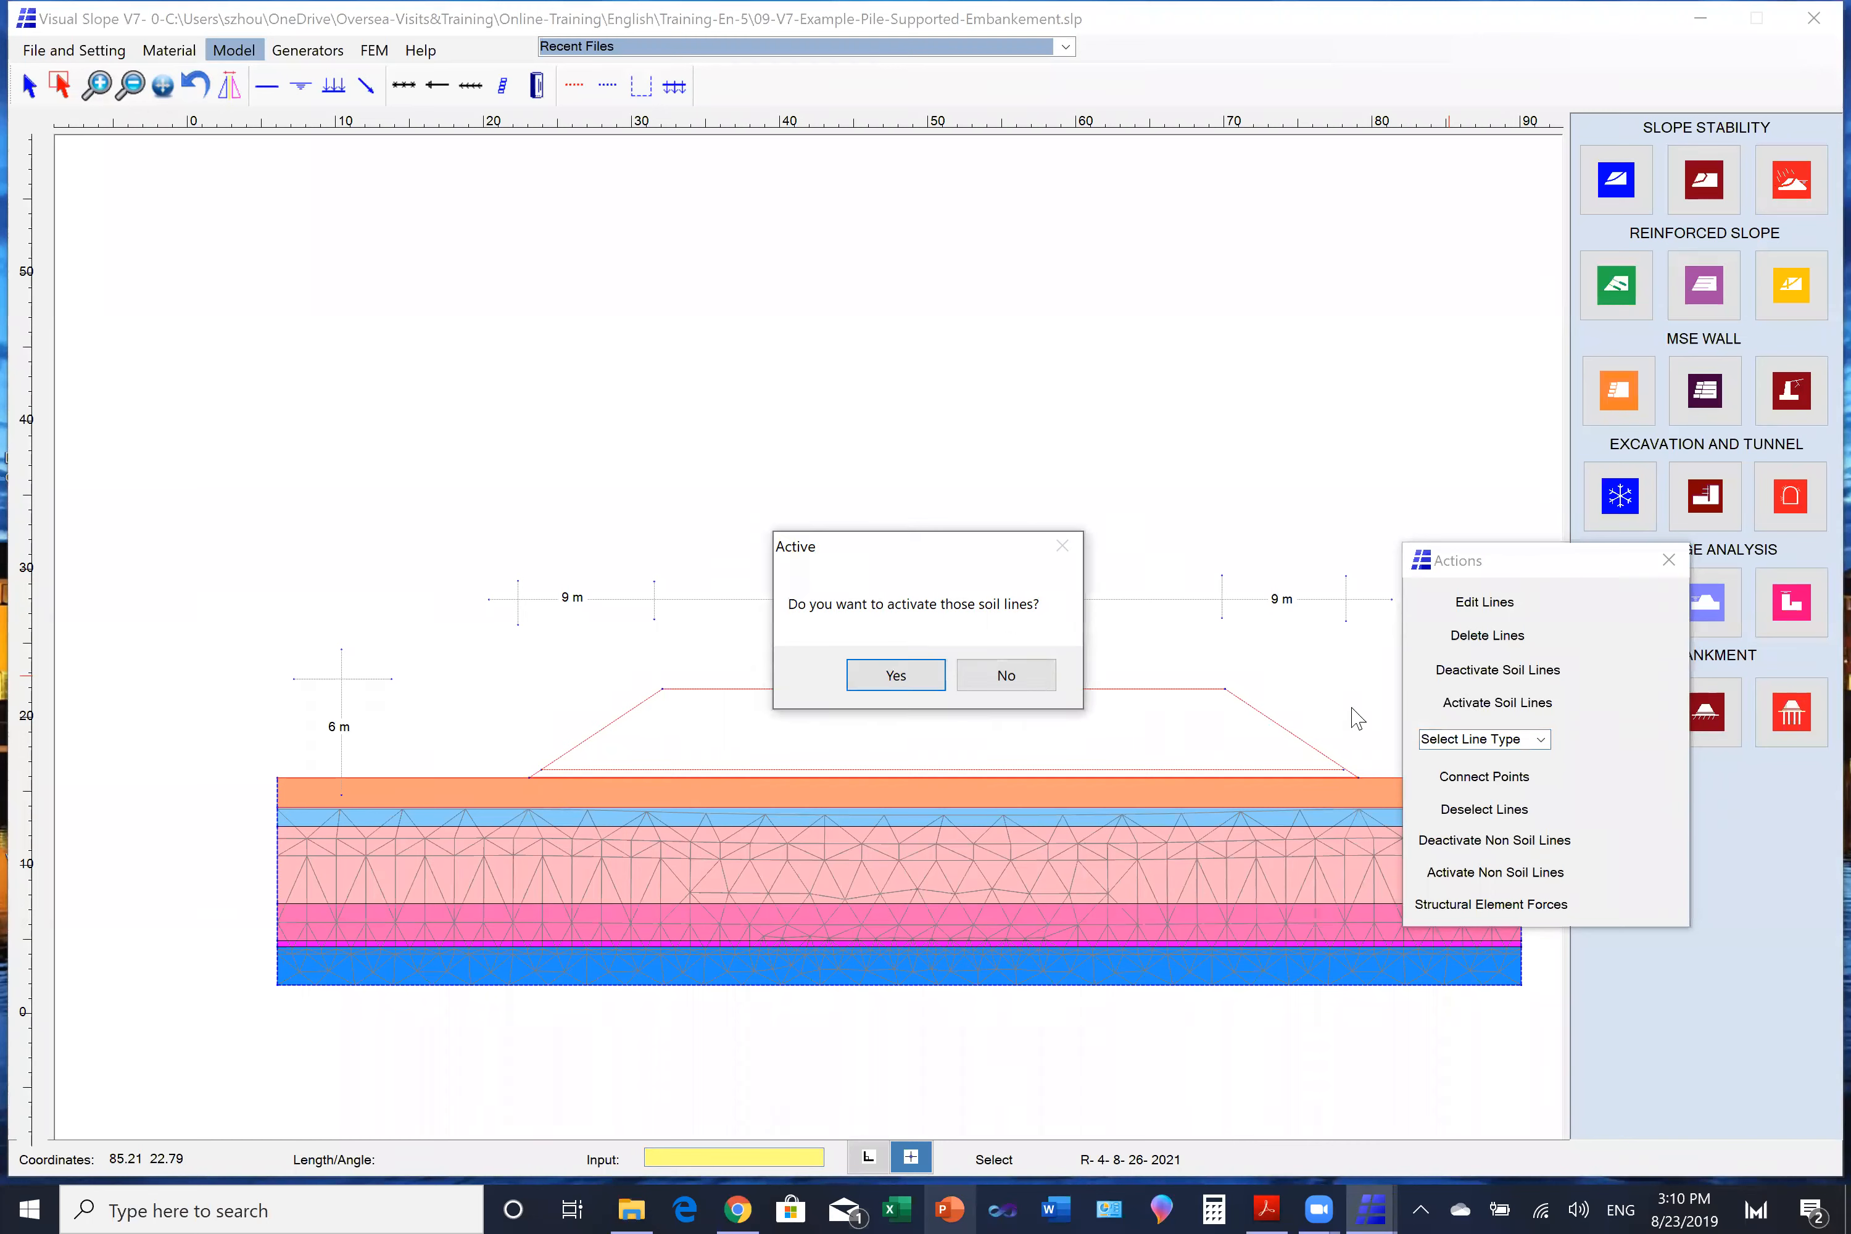
click(924, 678)
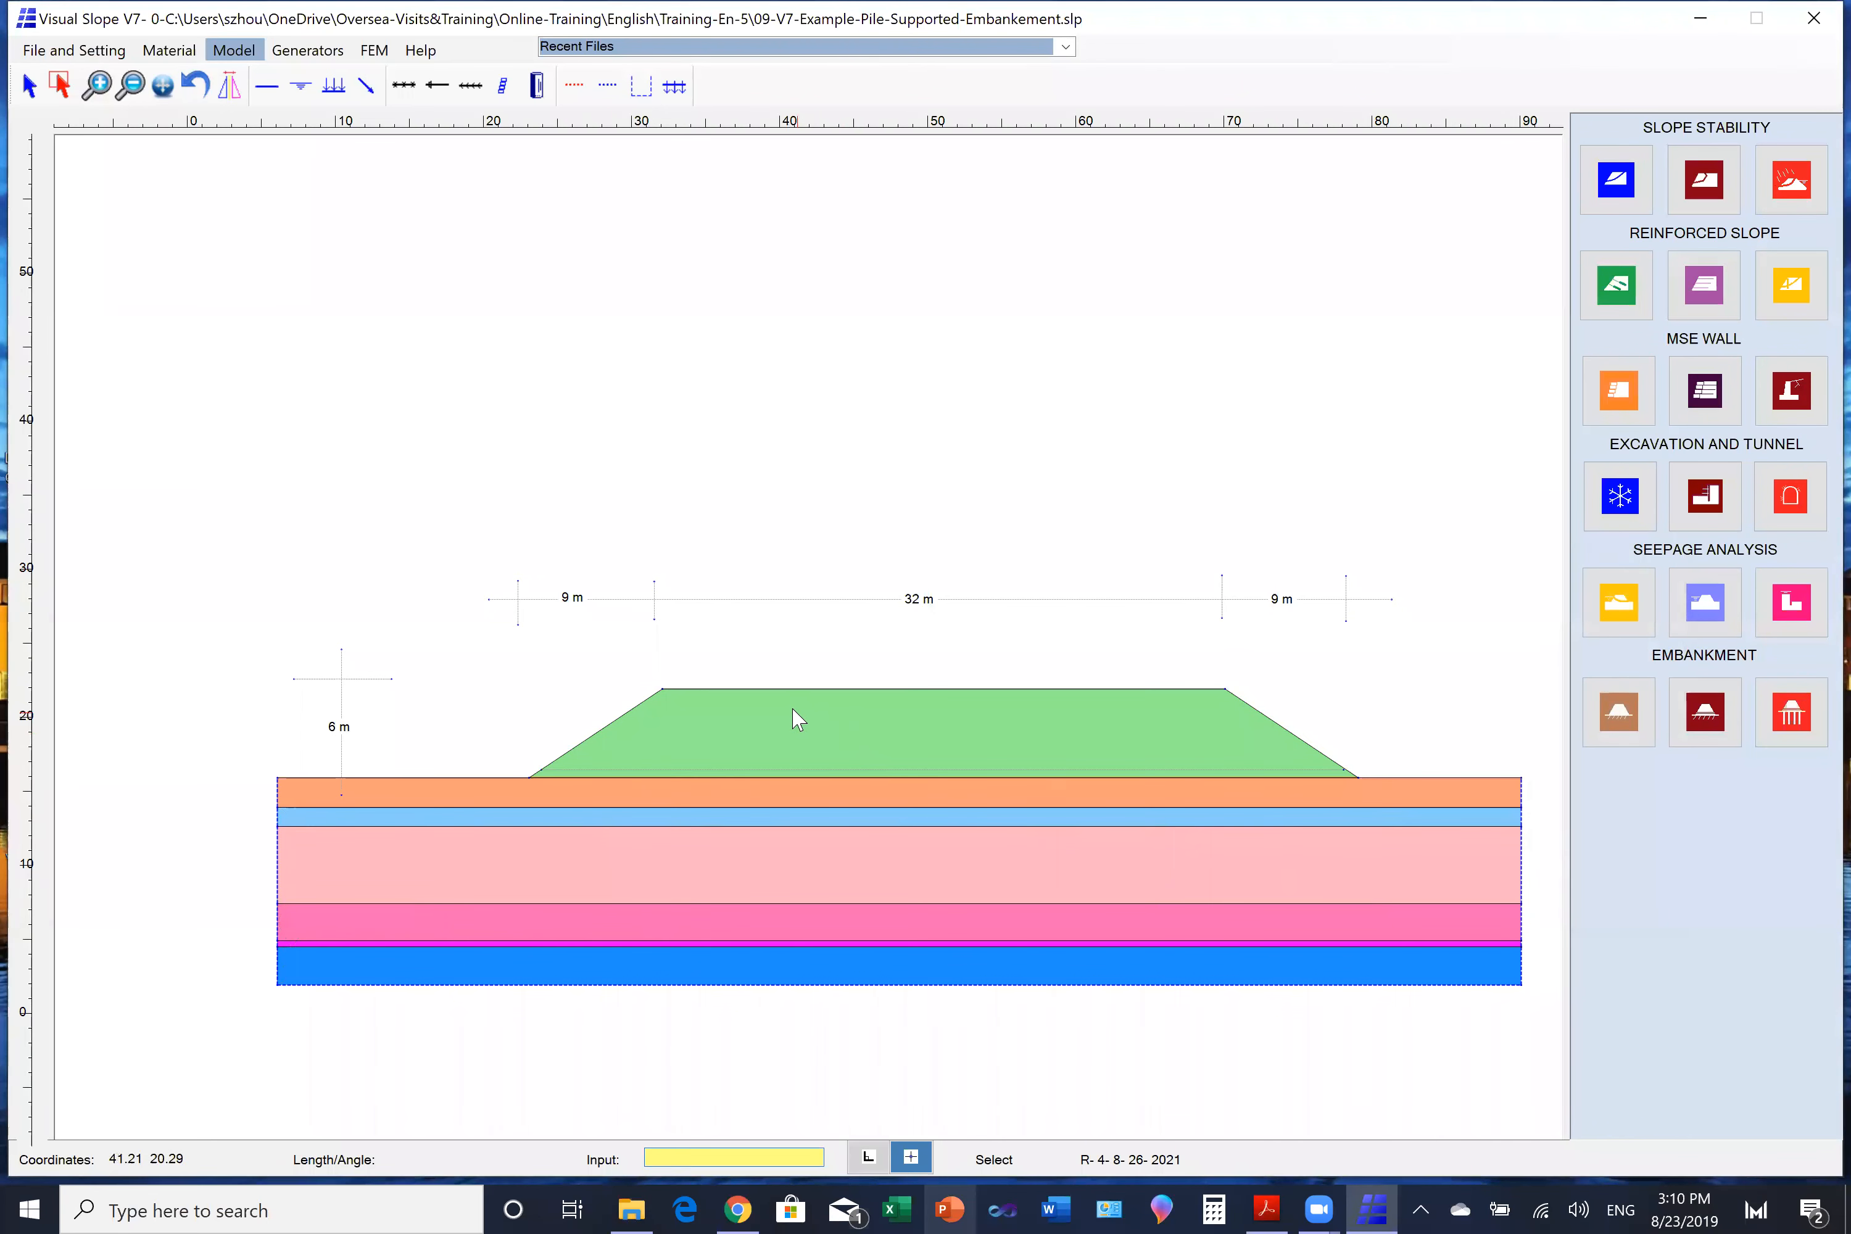
- Switch Reset Displacement on and run the FEM analysis with the embankment in place
click(372, 51)
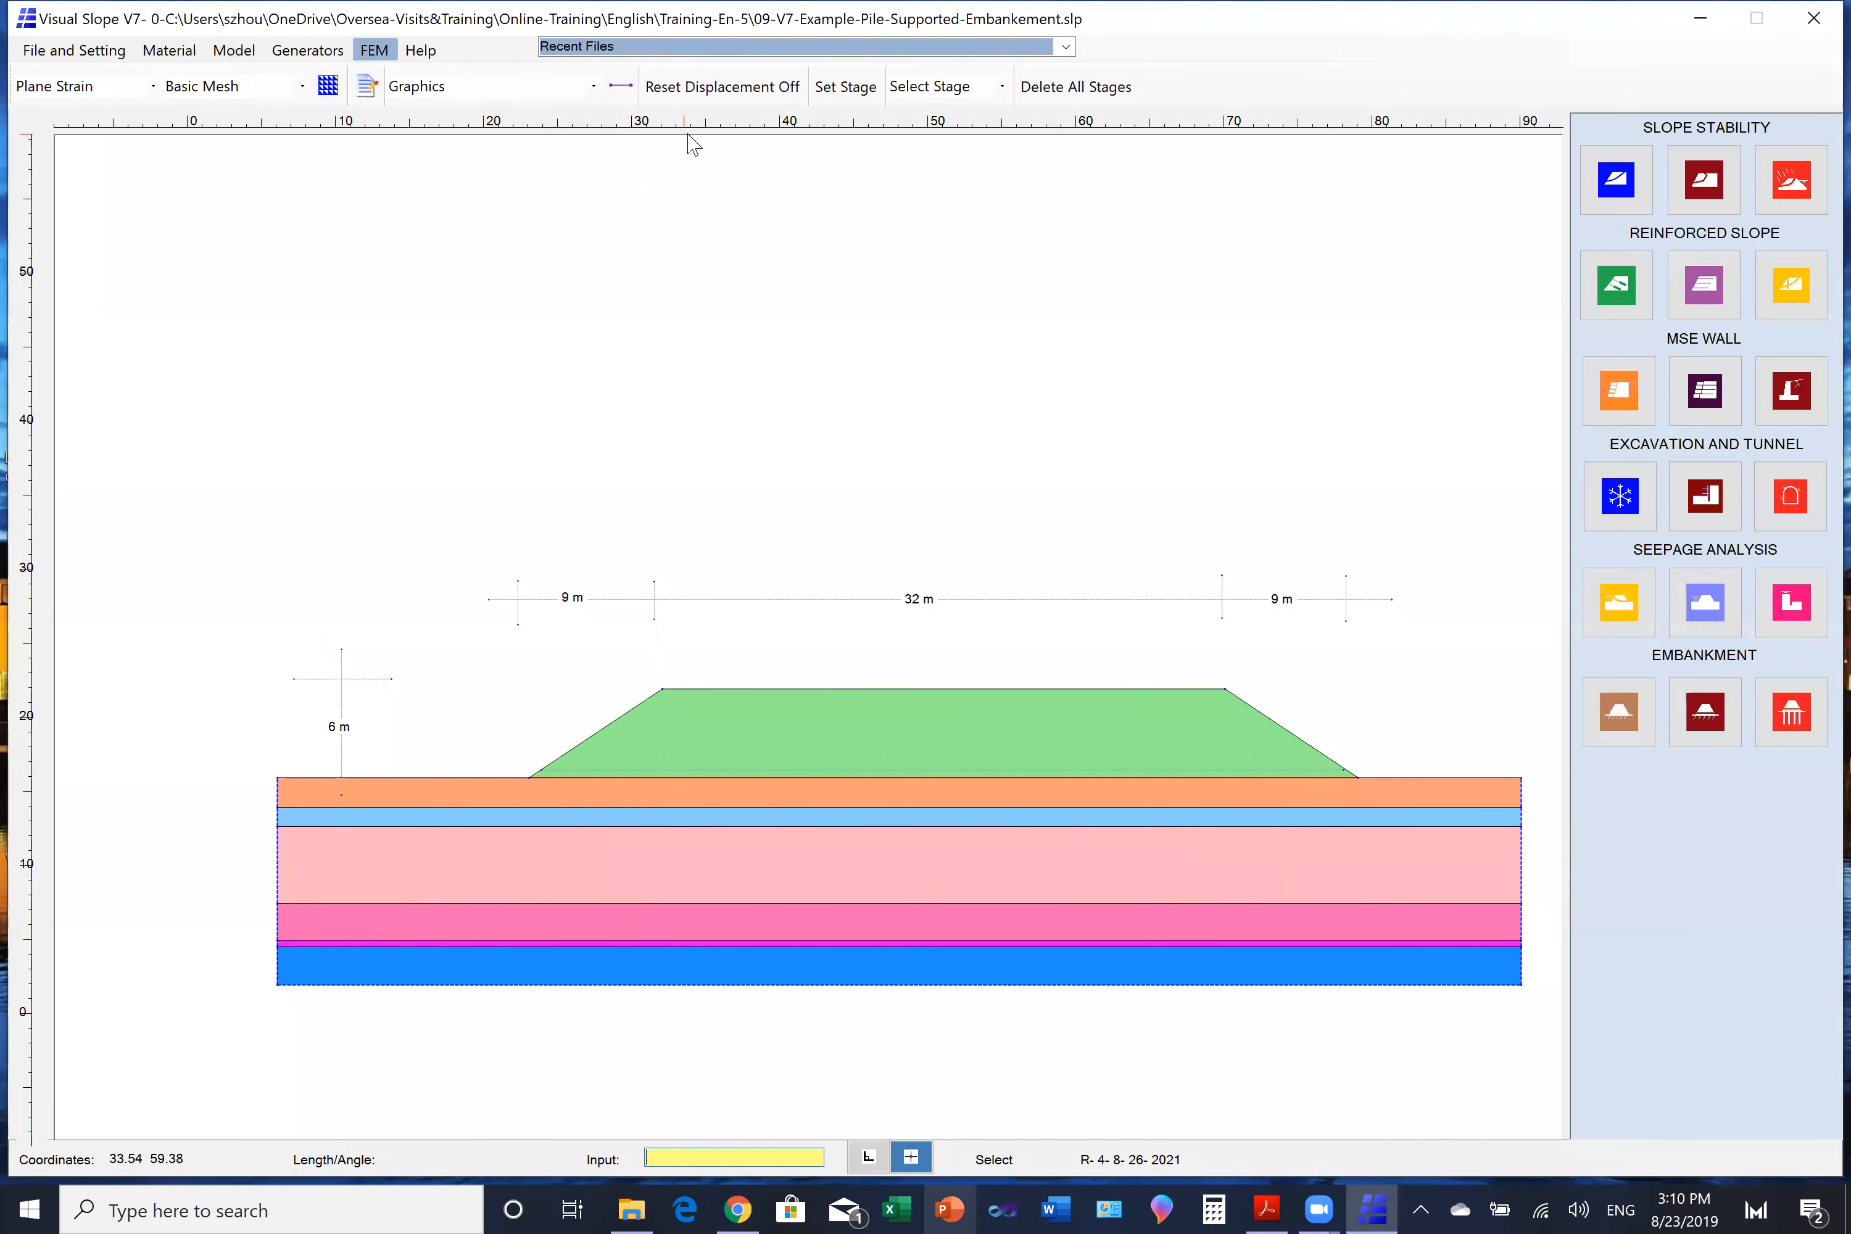
click(707, 93)
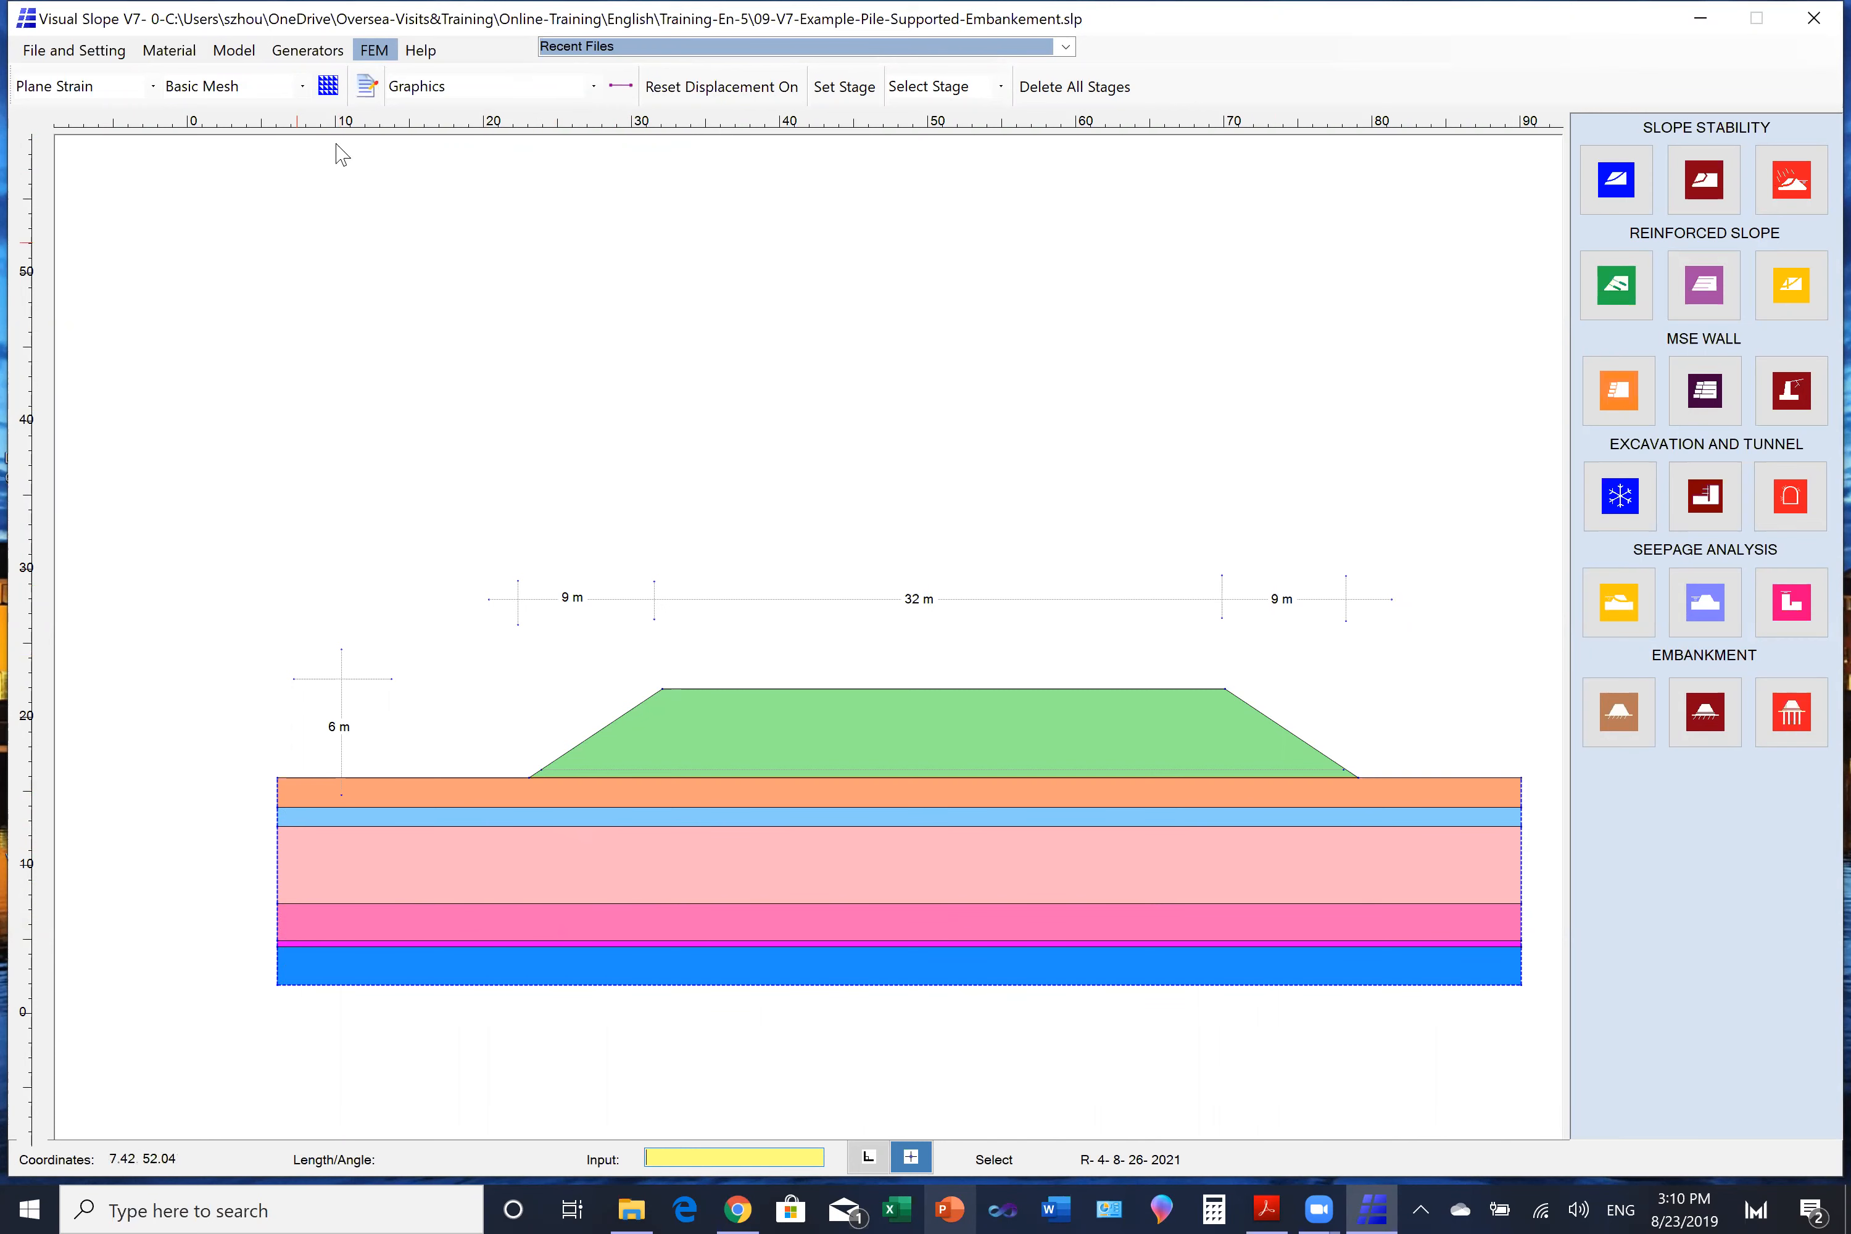
click(328, 85)
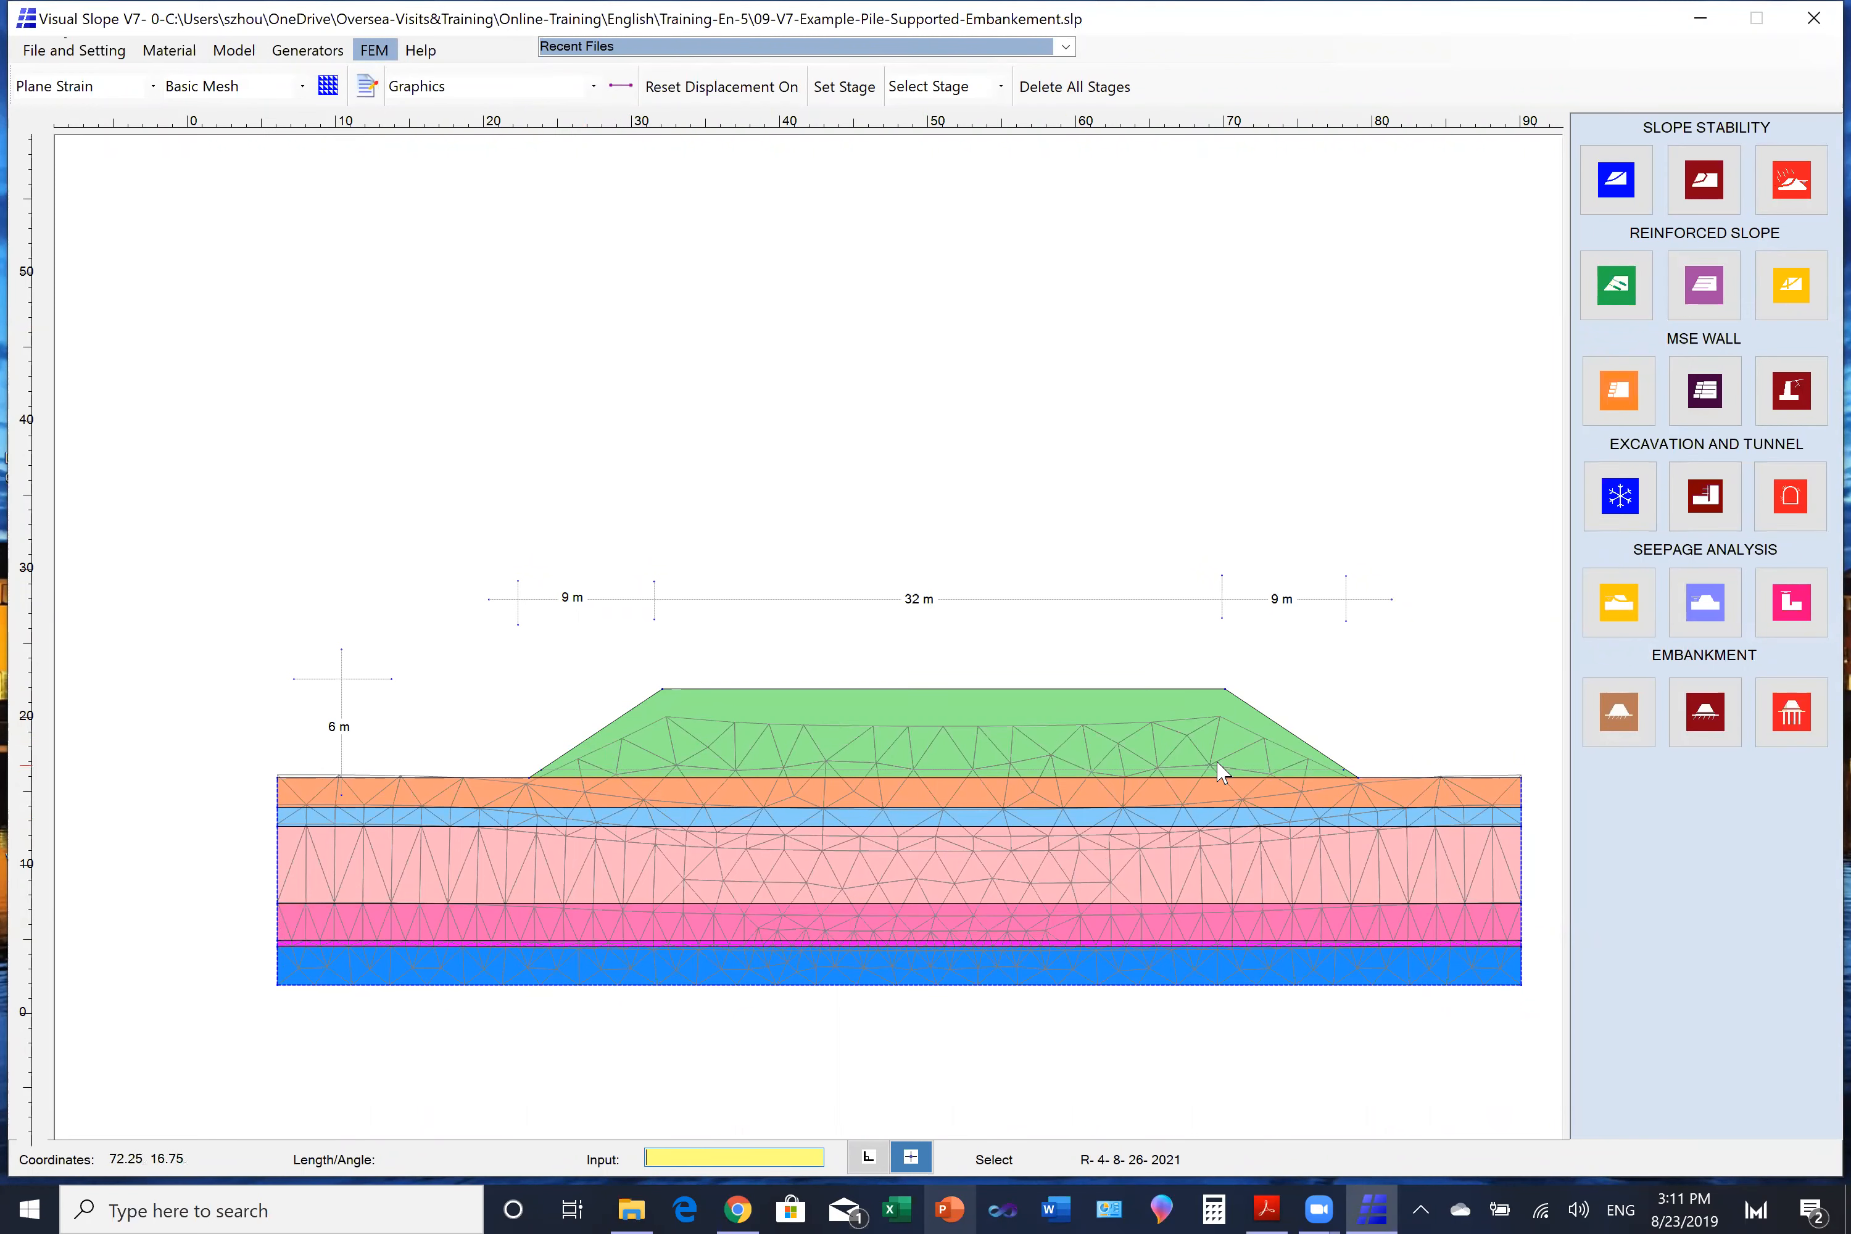
- Display the Vertical Deformation contours and list the values along a horizontal line at Y 15.33, from about X 21 to X 83
click(594, 85)
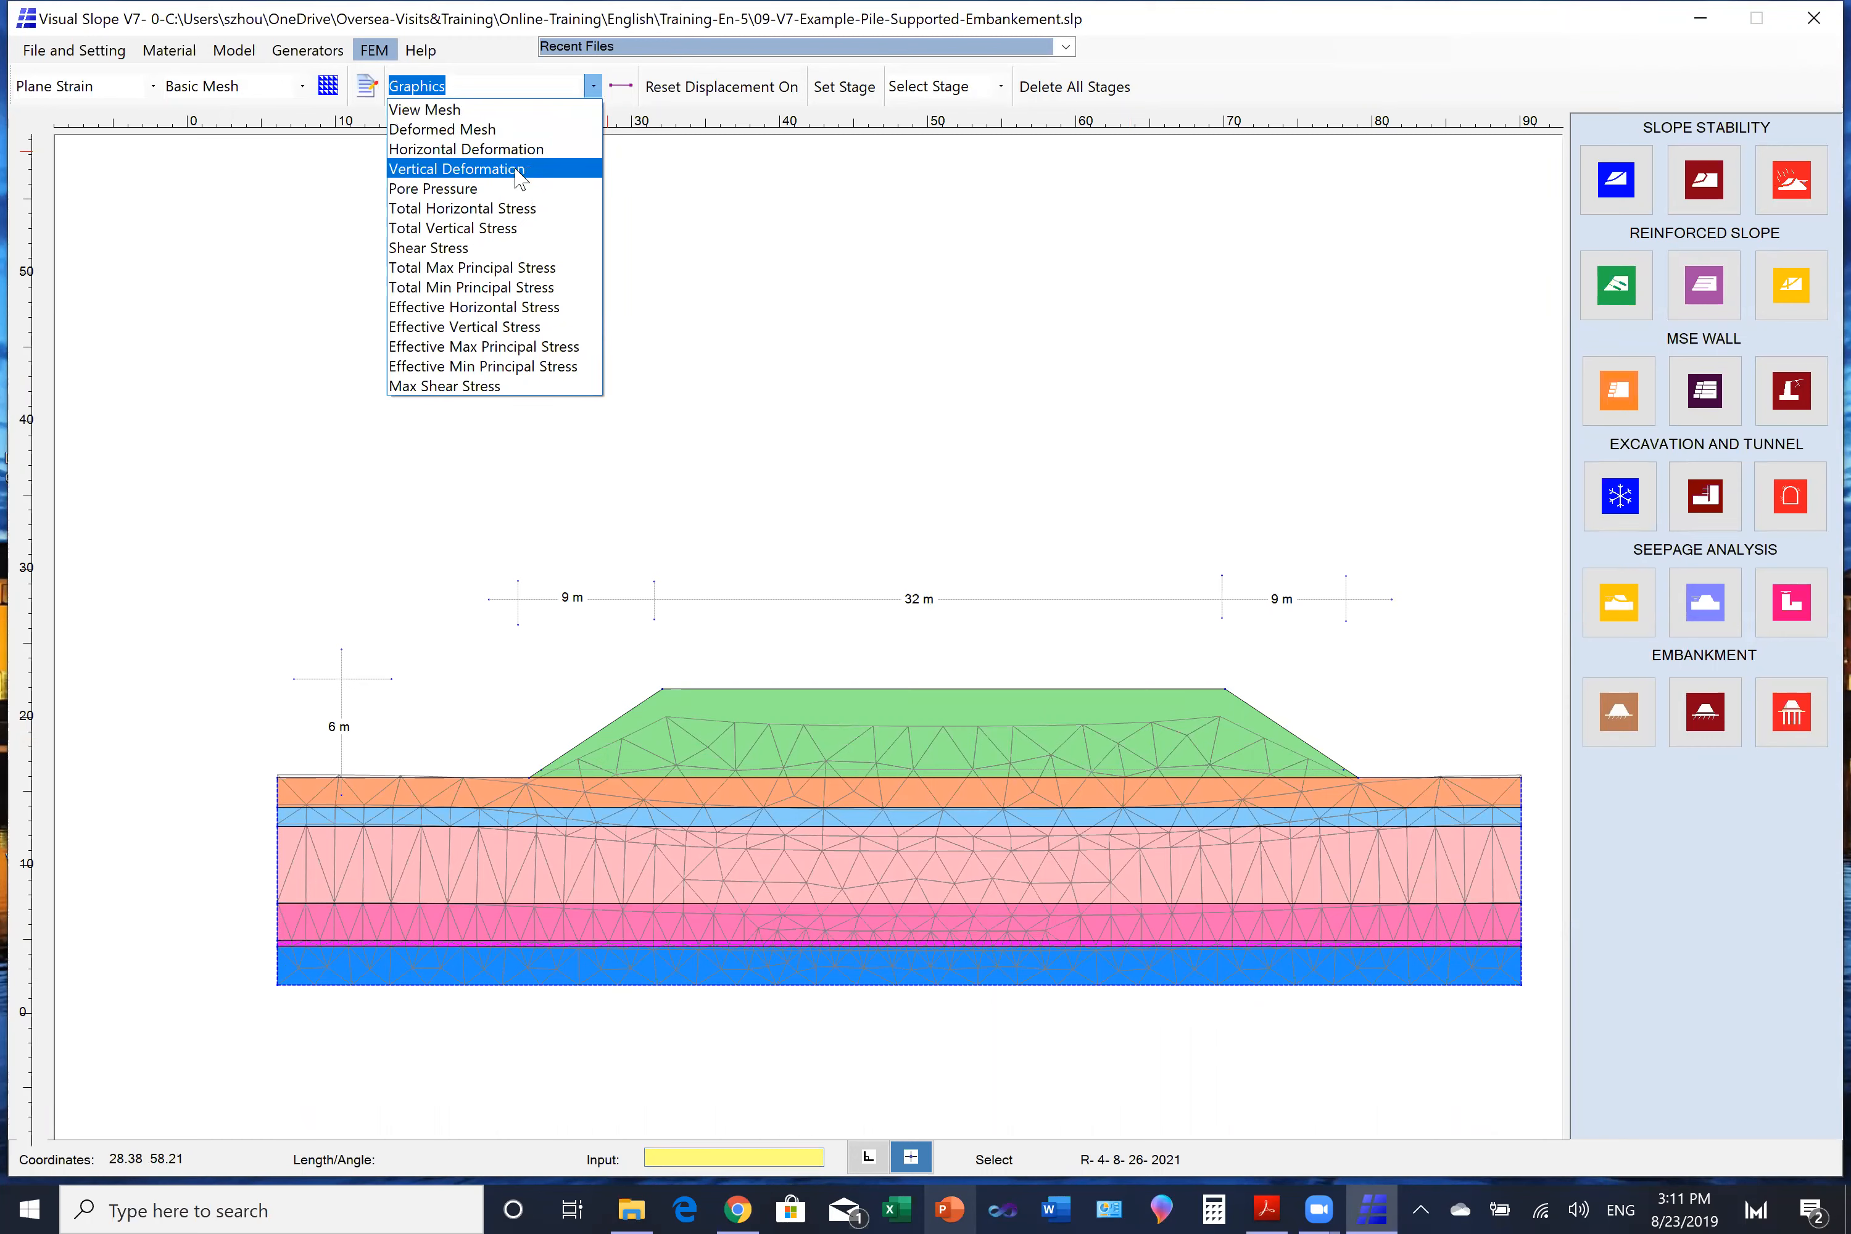
click(516, 170)
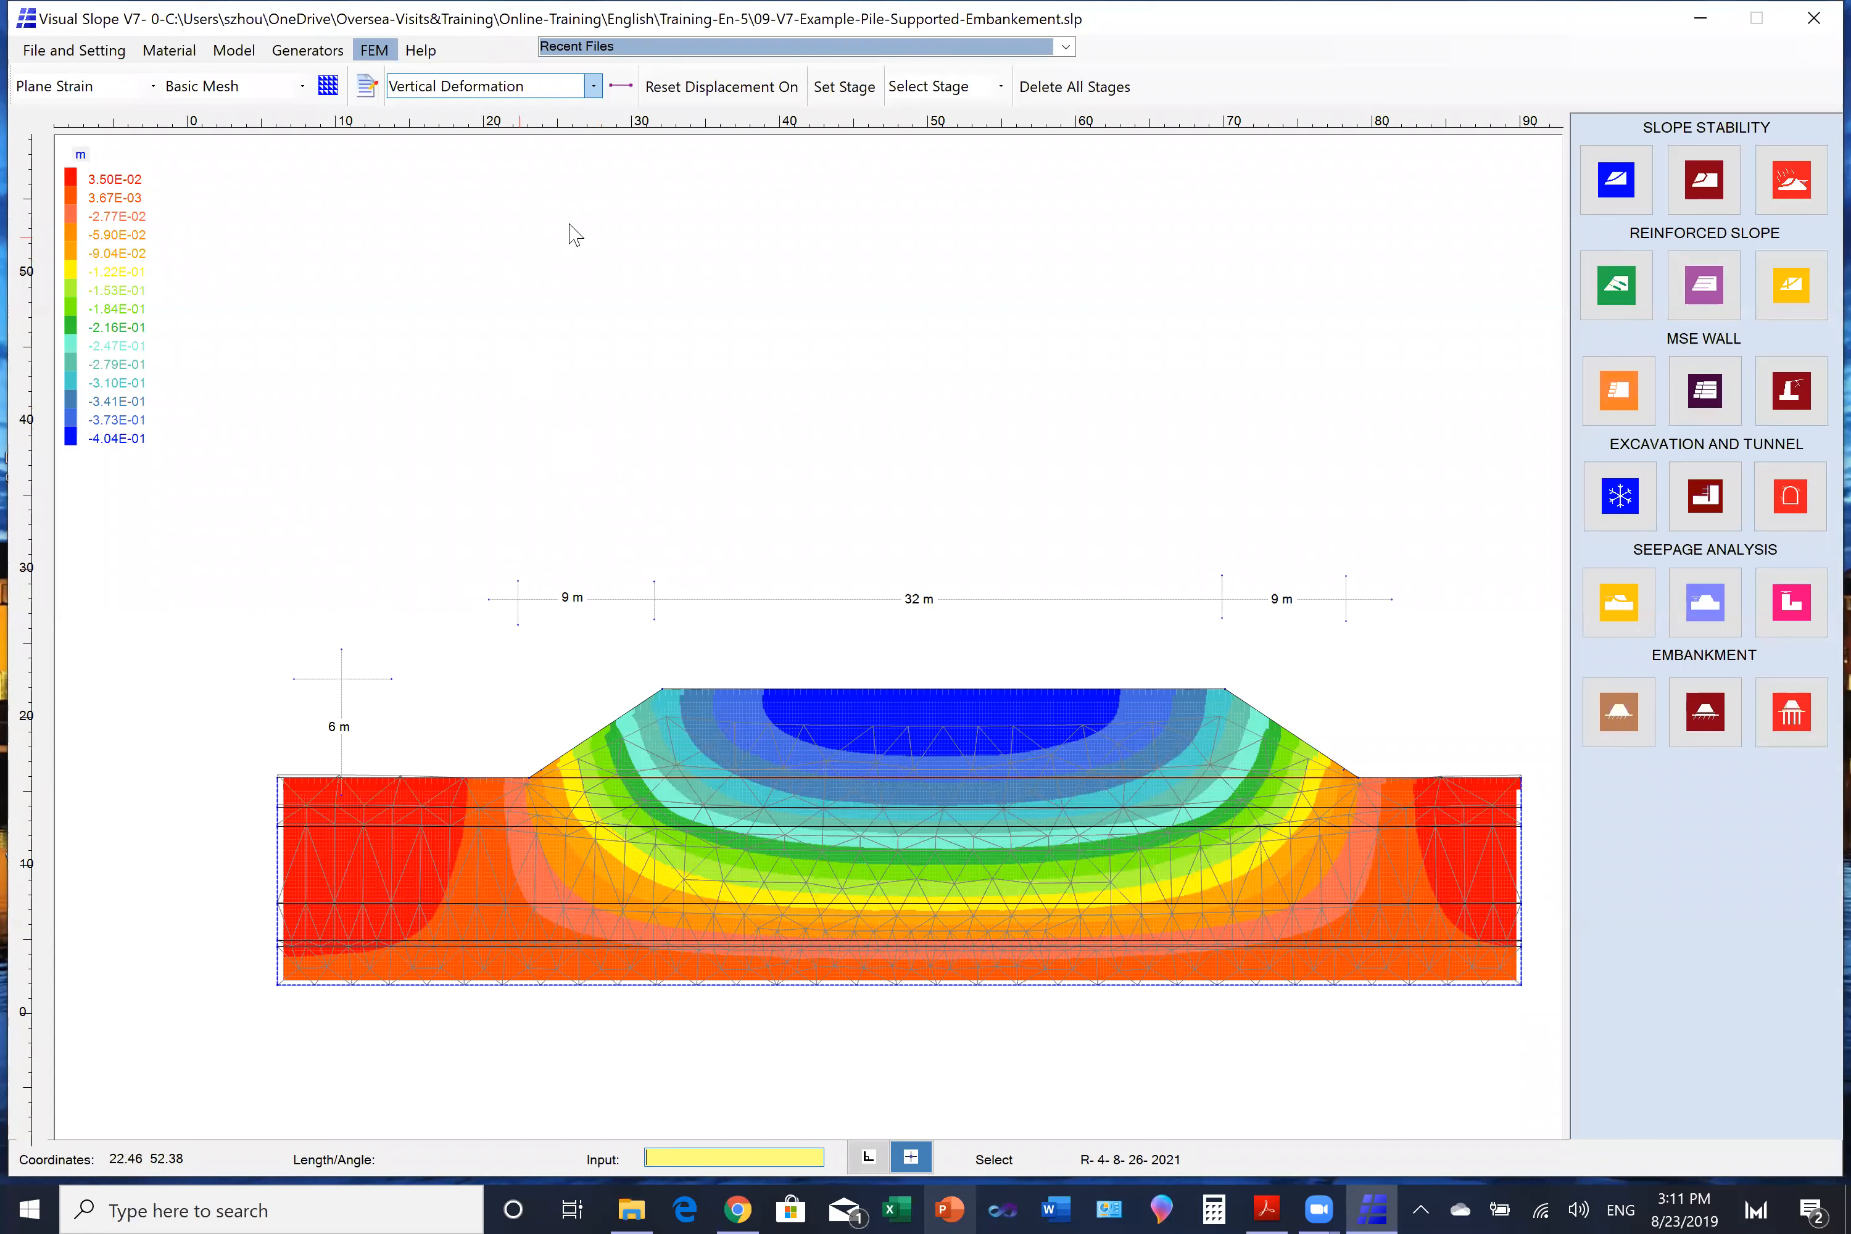
click(621, 85)
click(1411, 788)
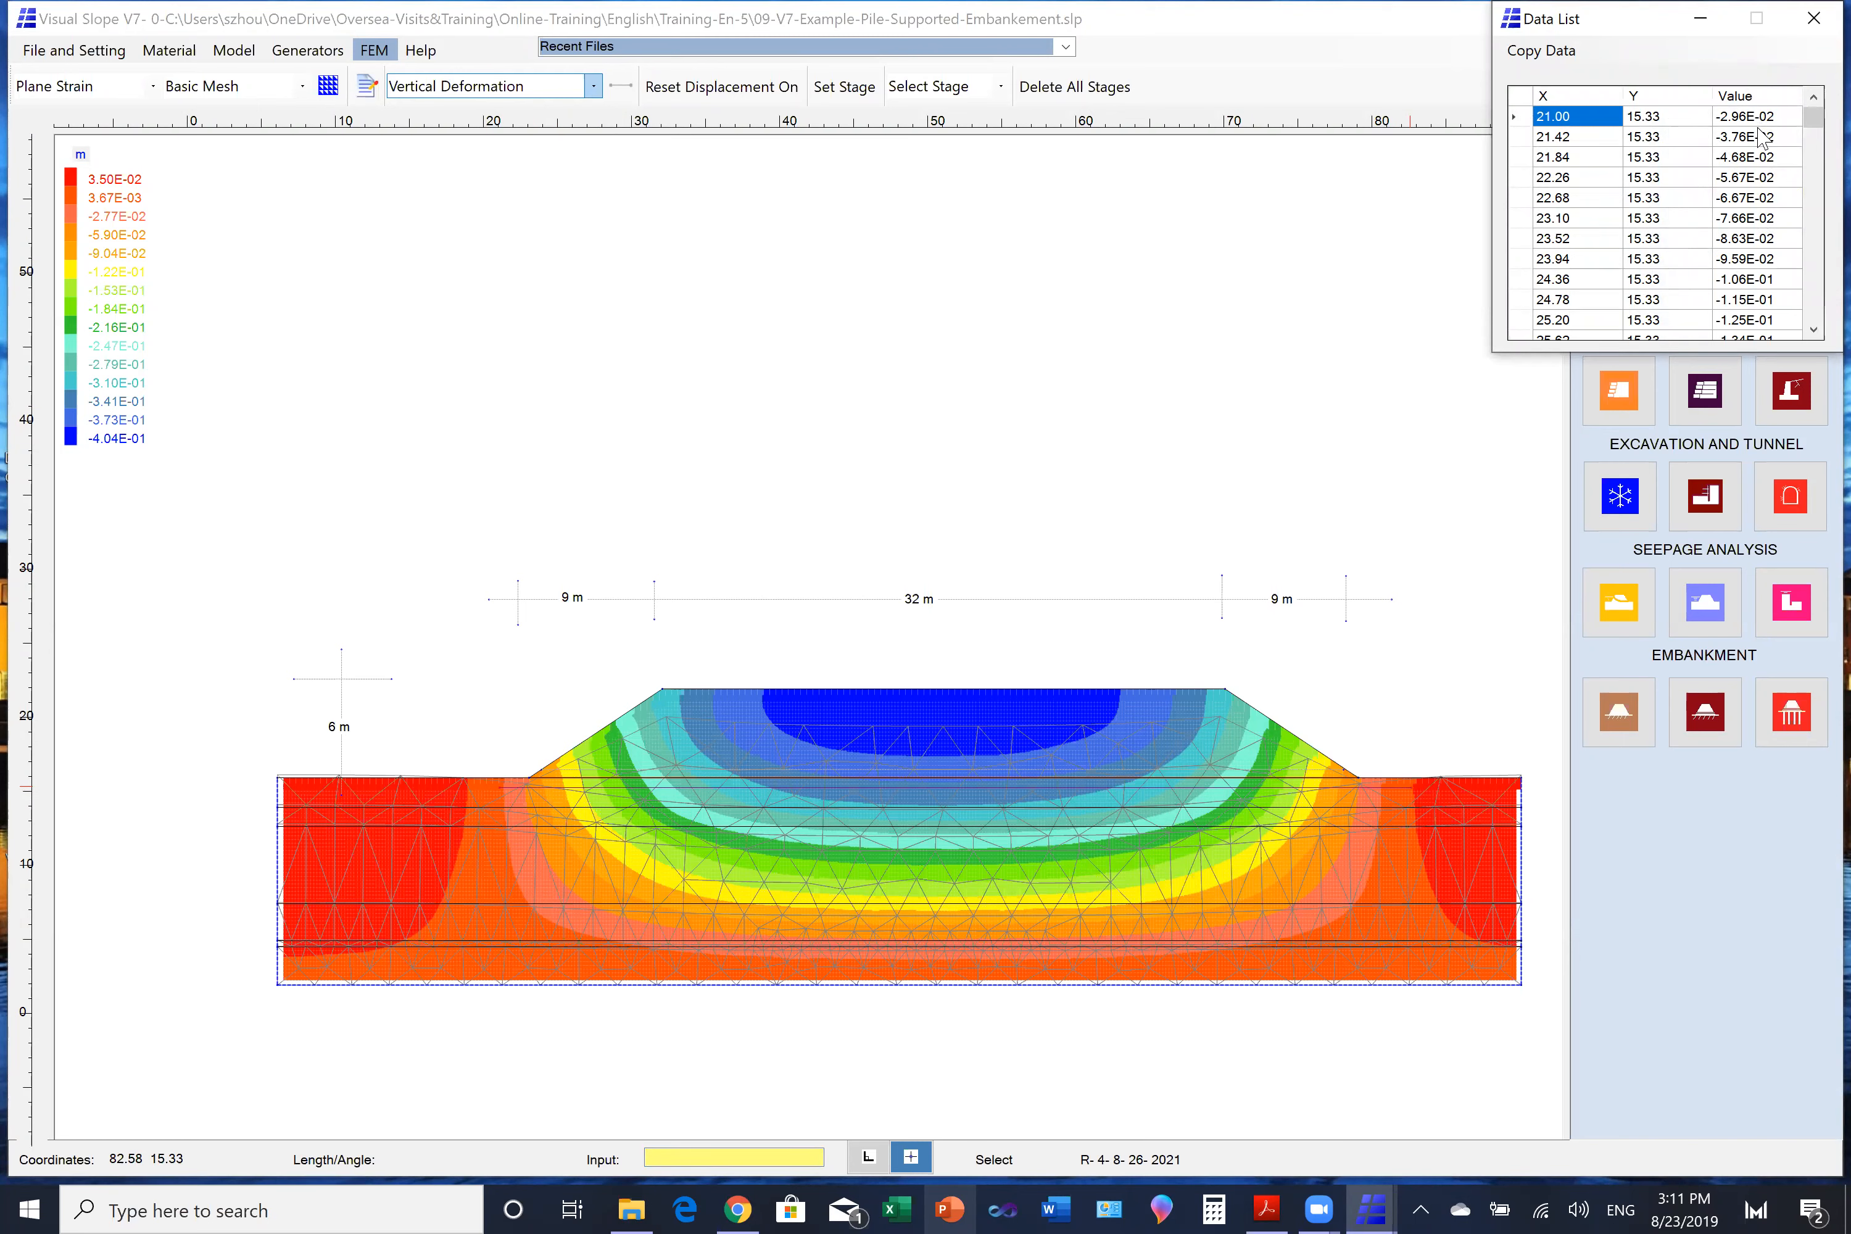
- Examine the vertical deformation values along the line beneath the embankment in the data list, then close the list
drag(1814, 329, 1814, 329)
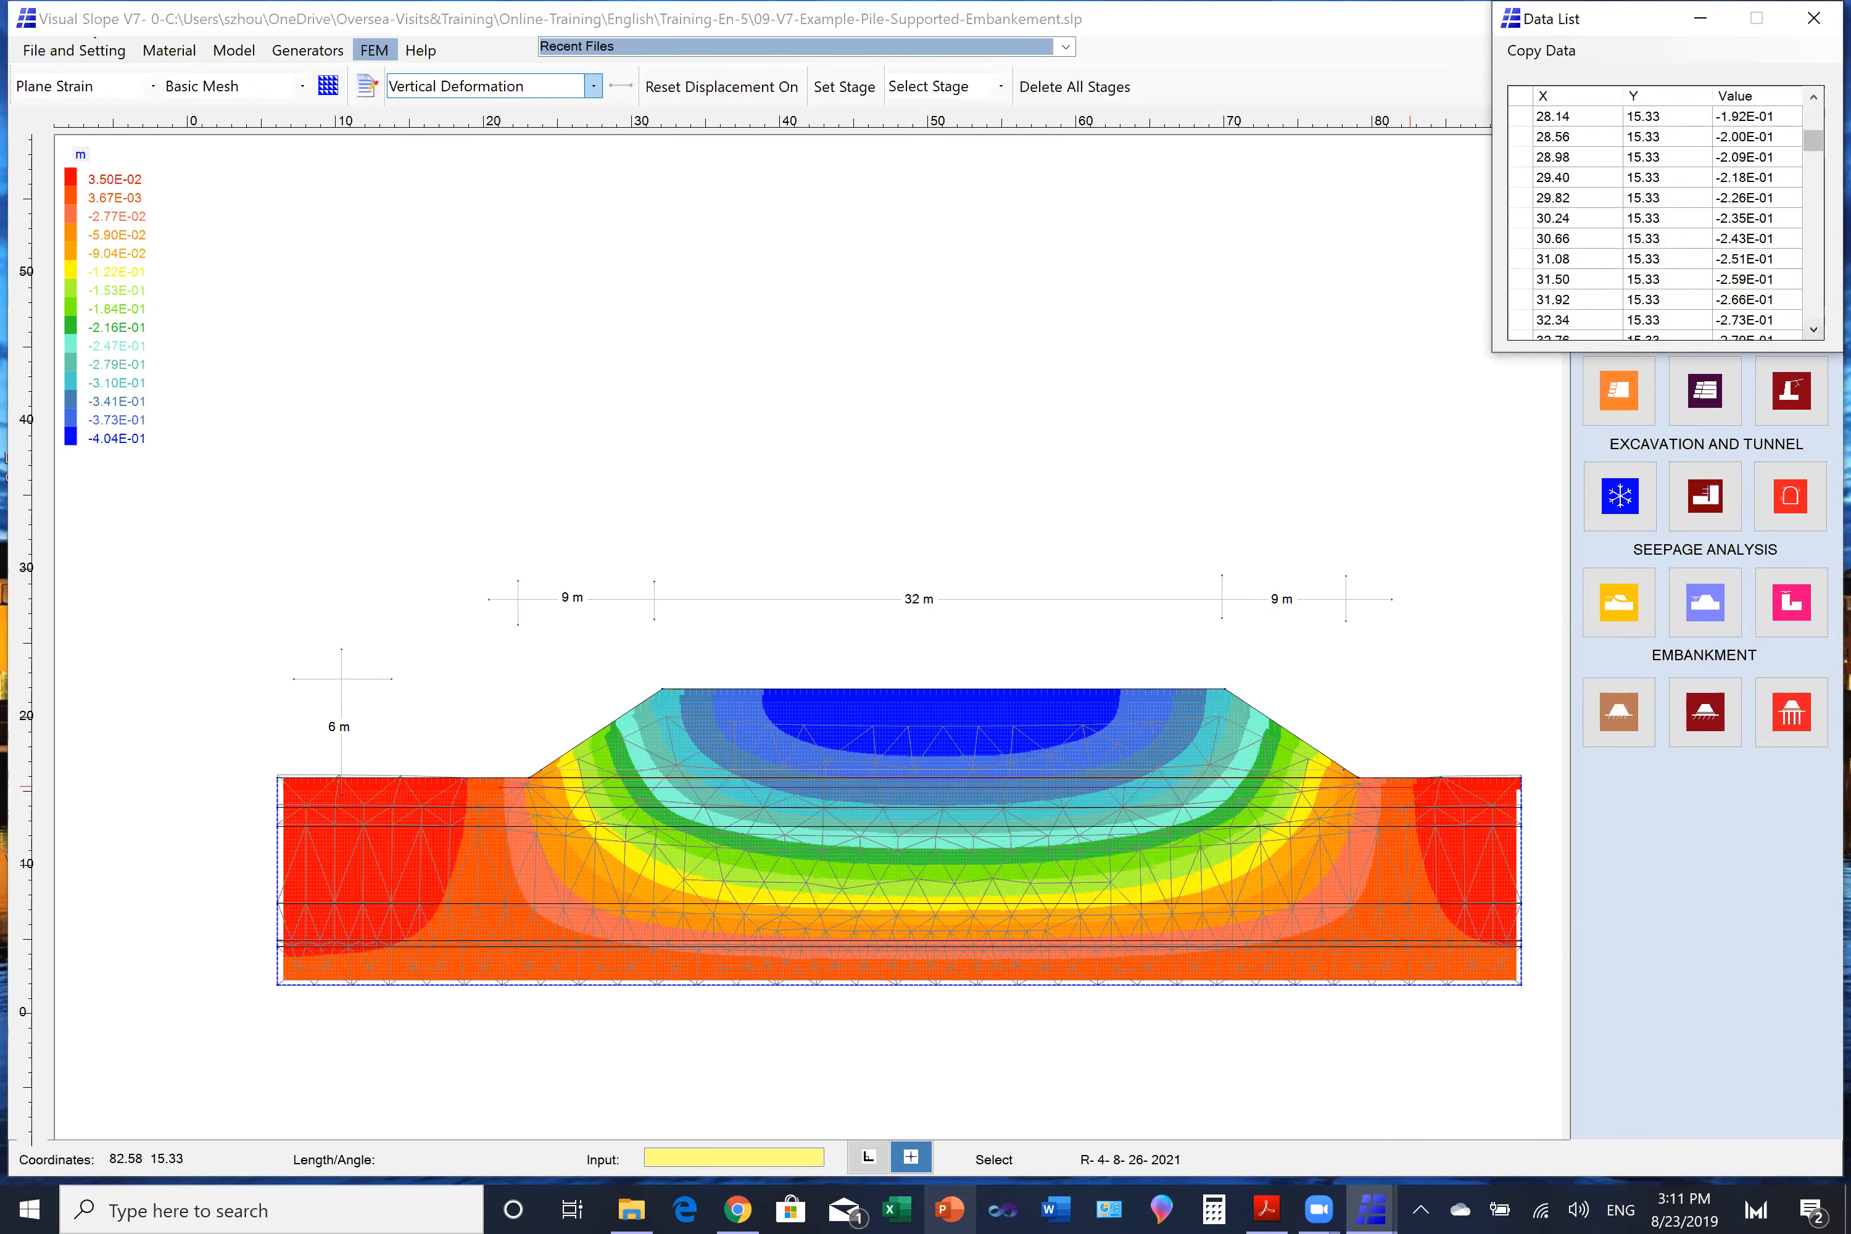
scroll(1657, 219, down, 18)
scroll(1657, 219, down, 15)
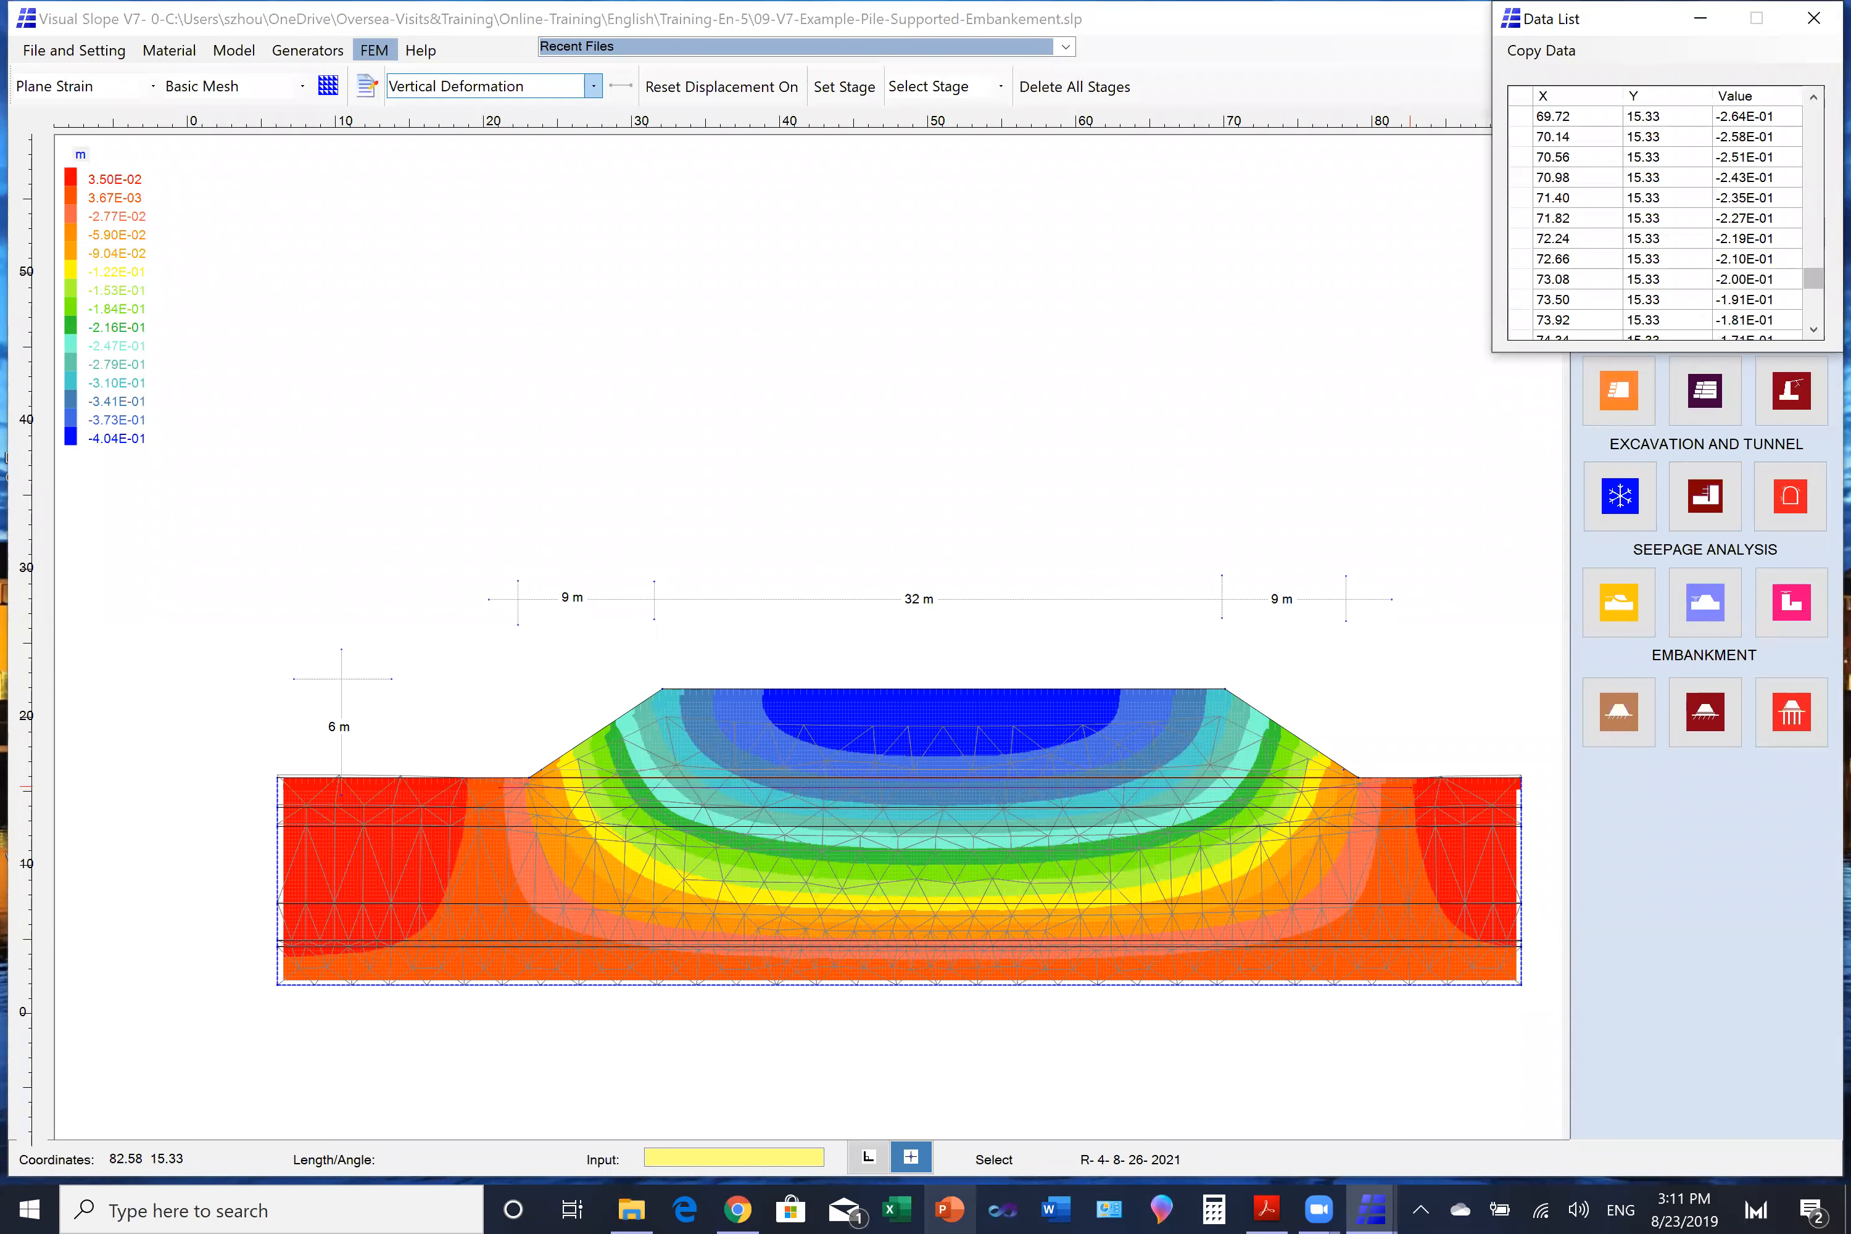
click(1814, 137)
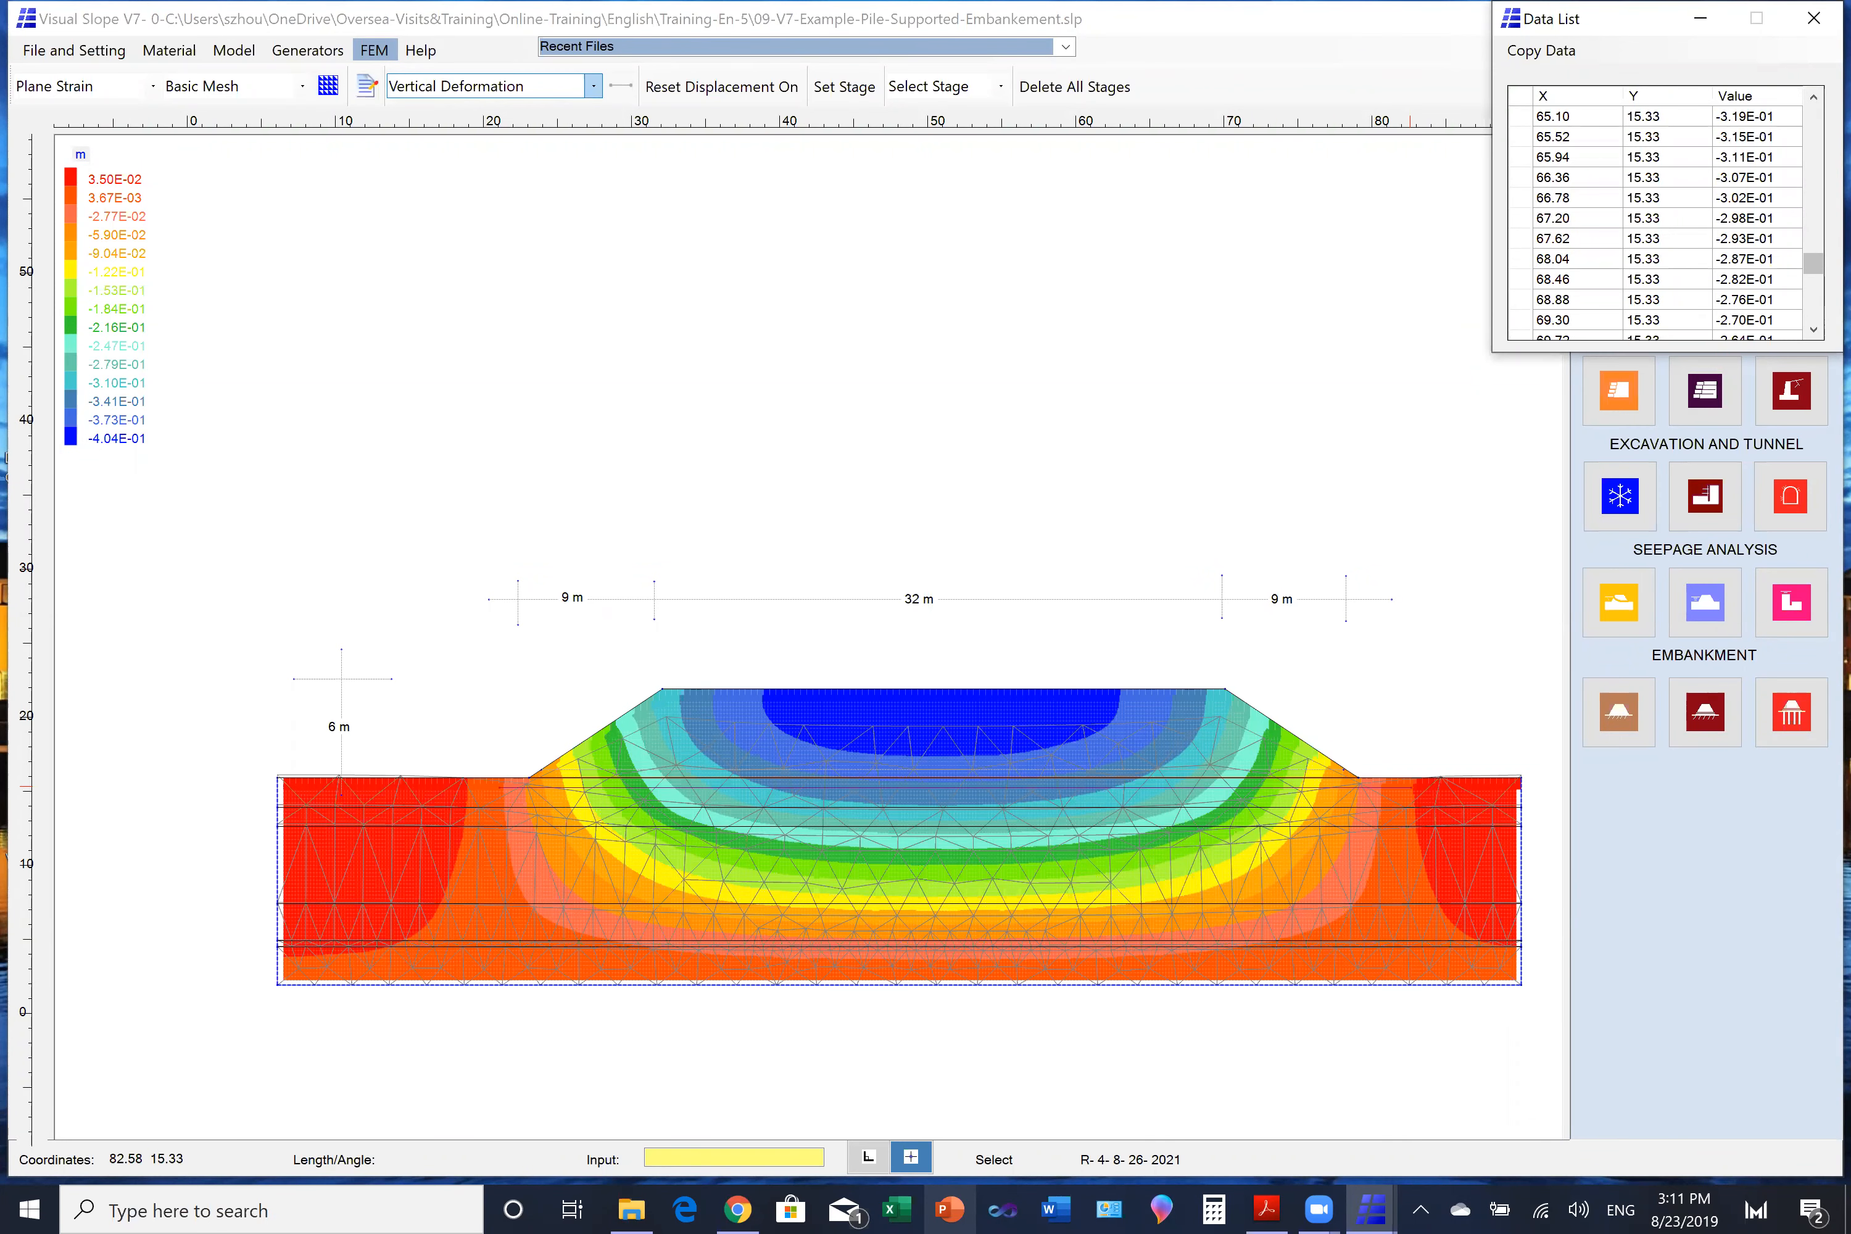
click(1814, 137)
click(1814, 137)
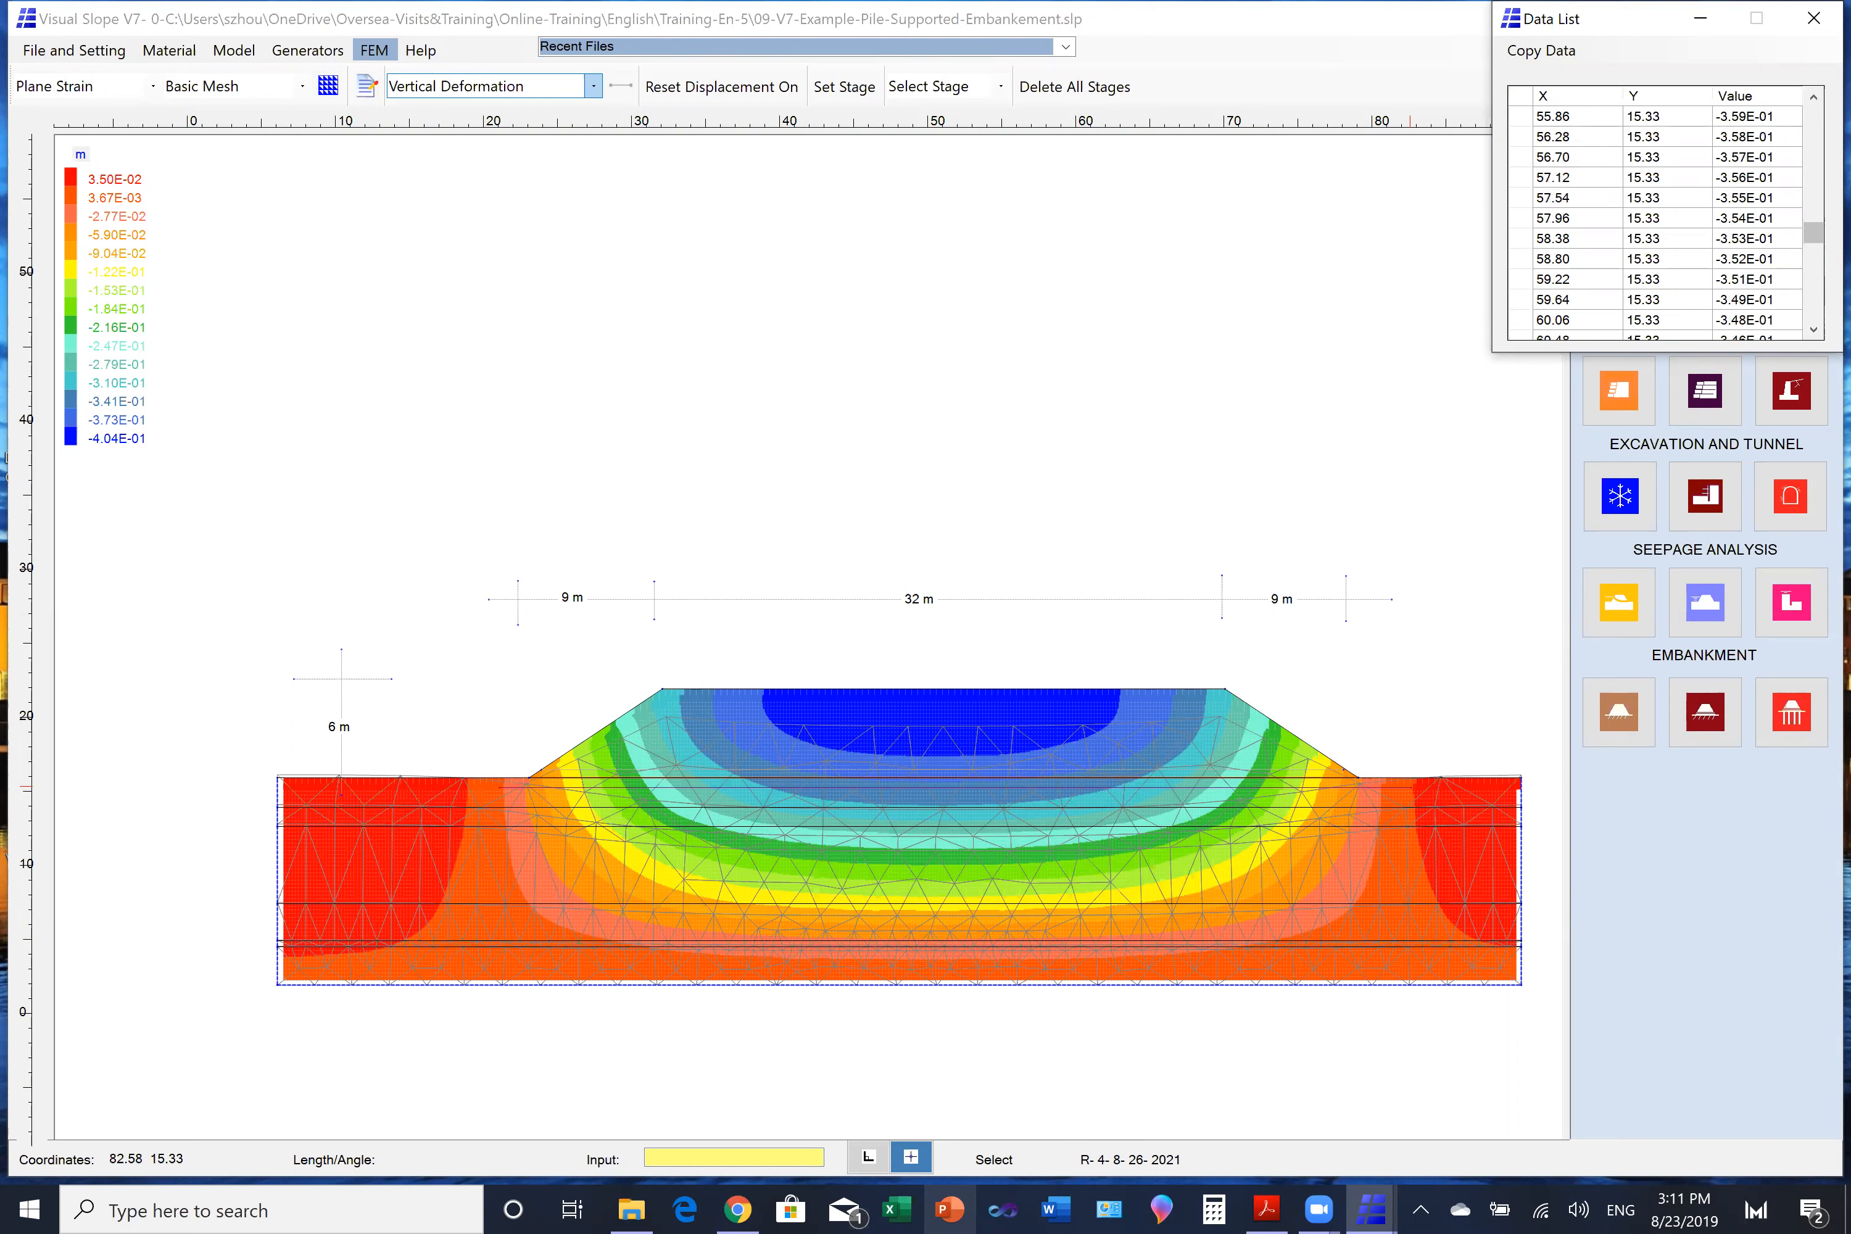
click(1813, 137)
click(1813, 137)
click(1814, 137)
click(1814, 137)
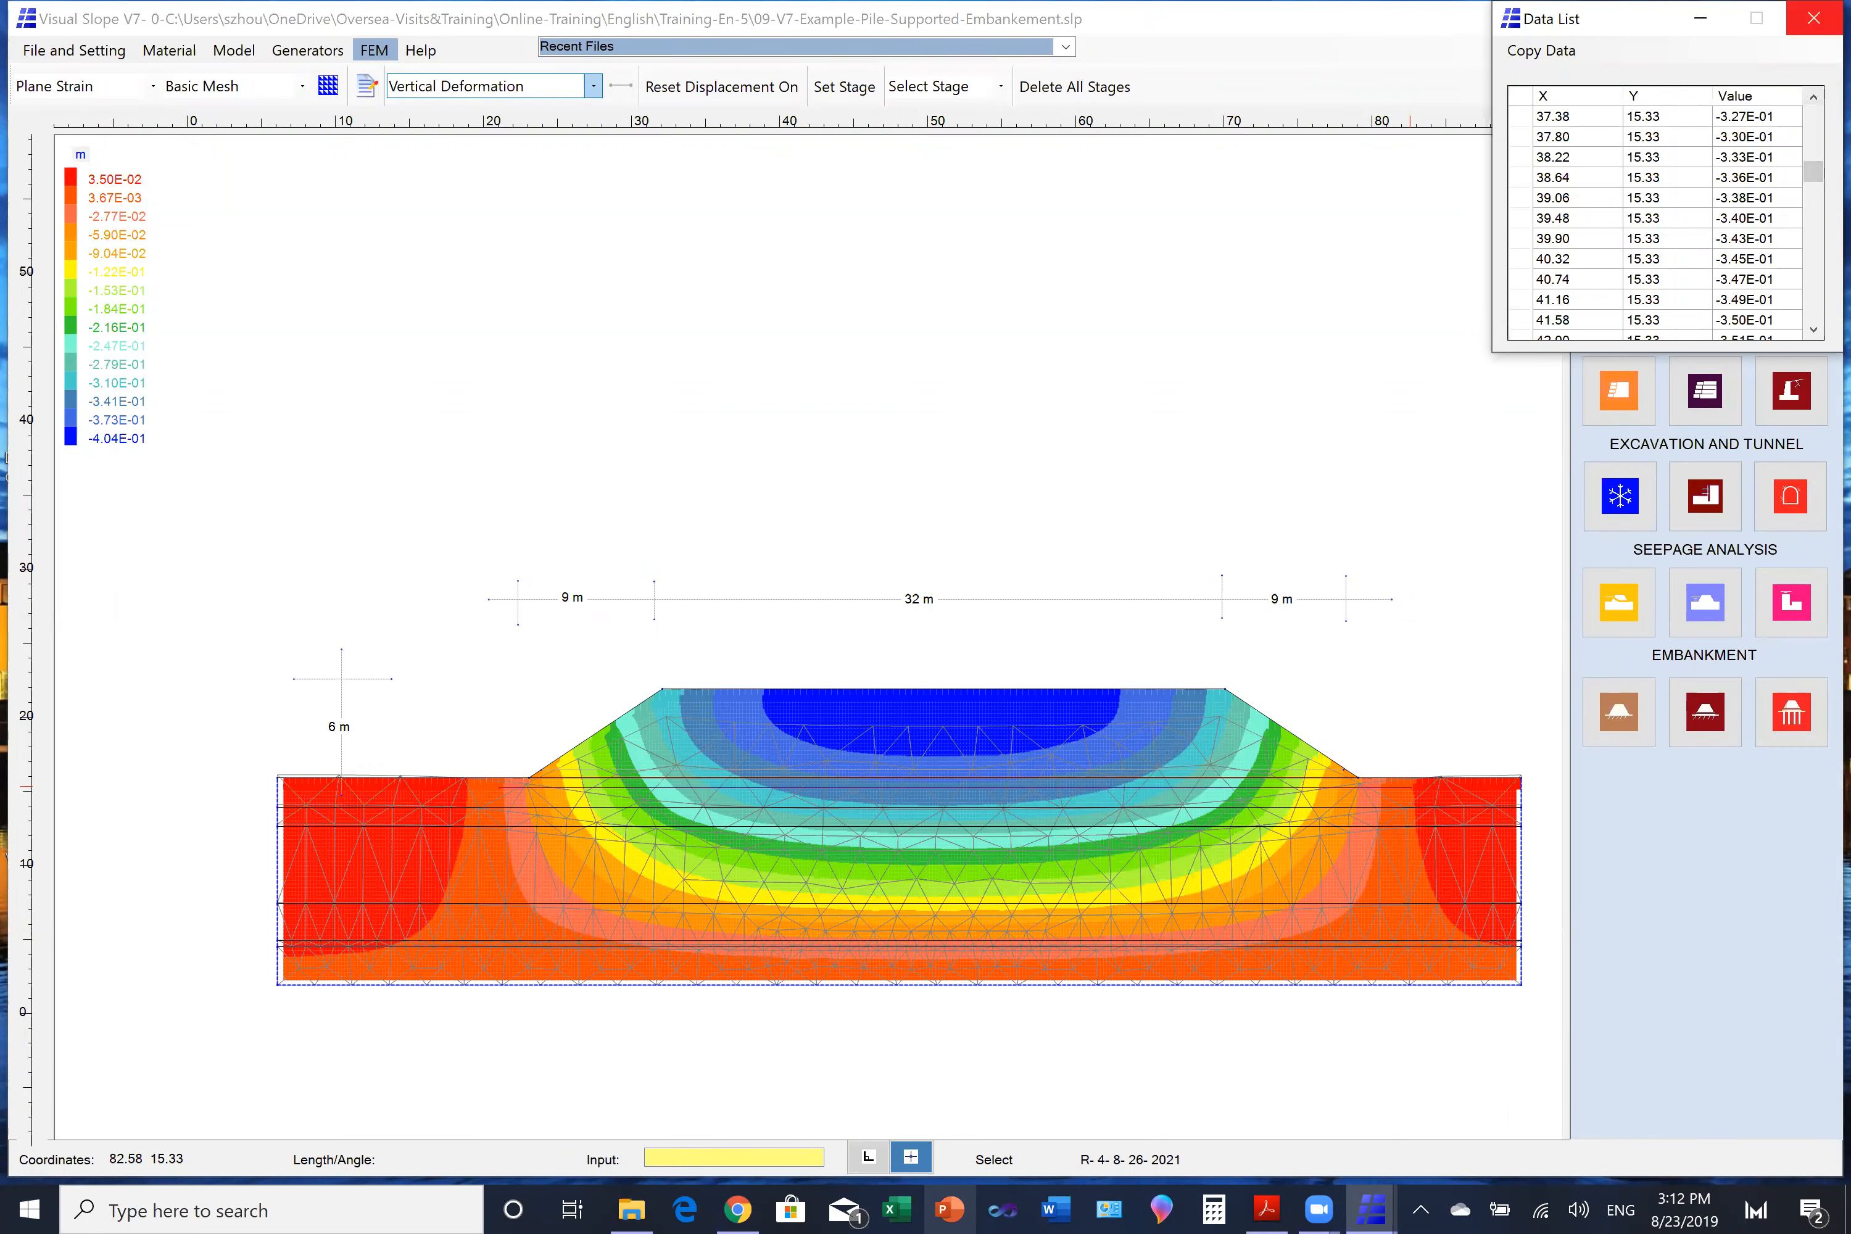
click(1814, 17)
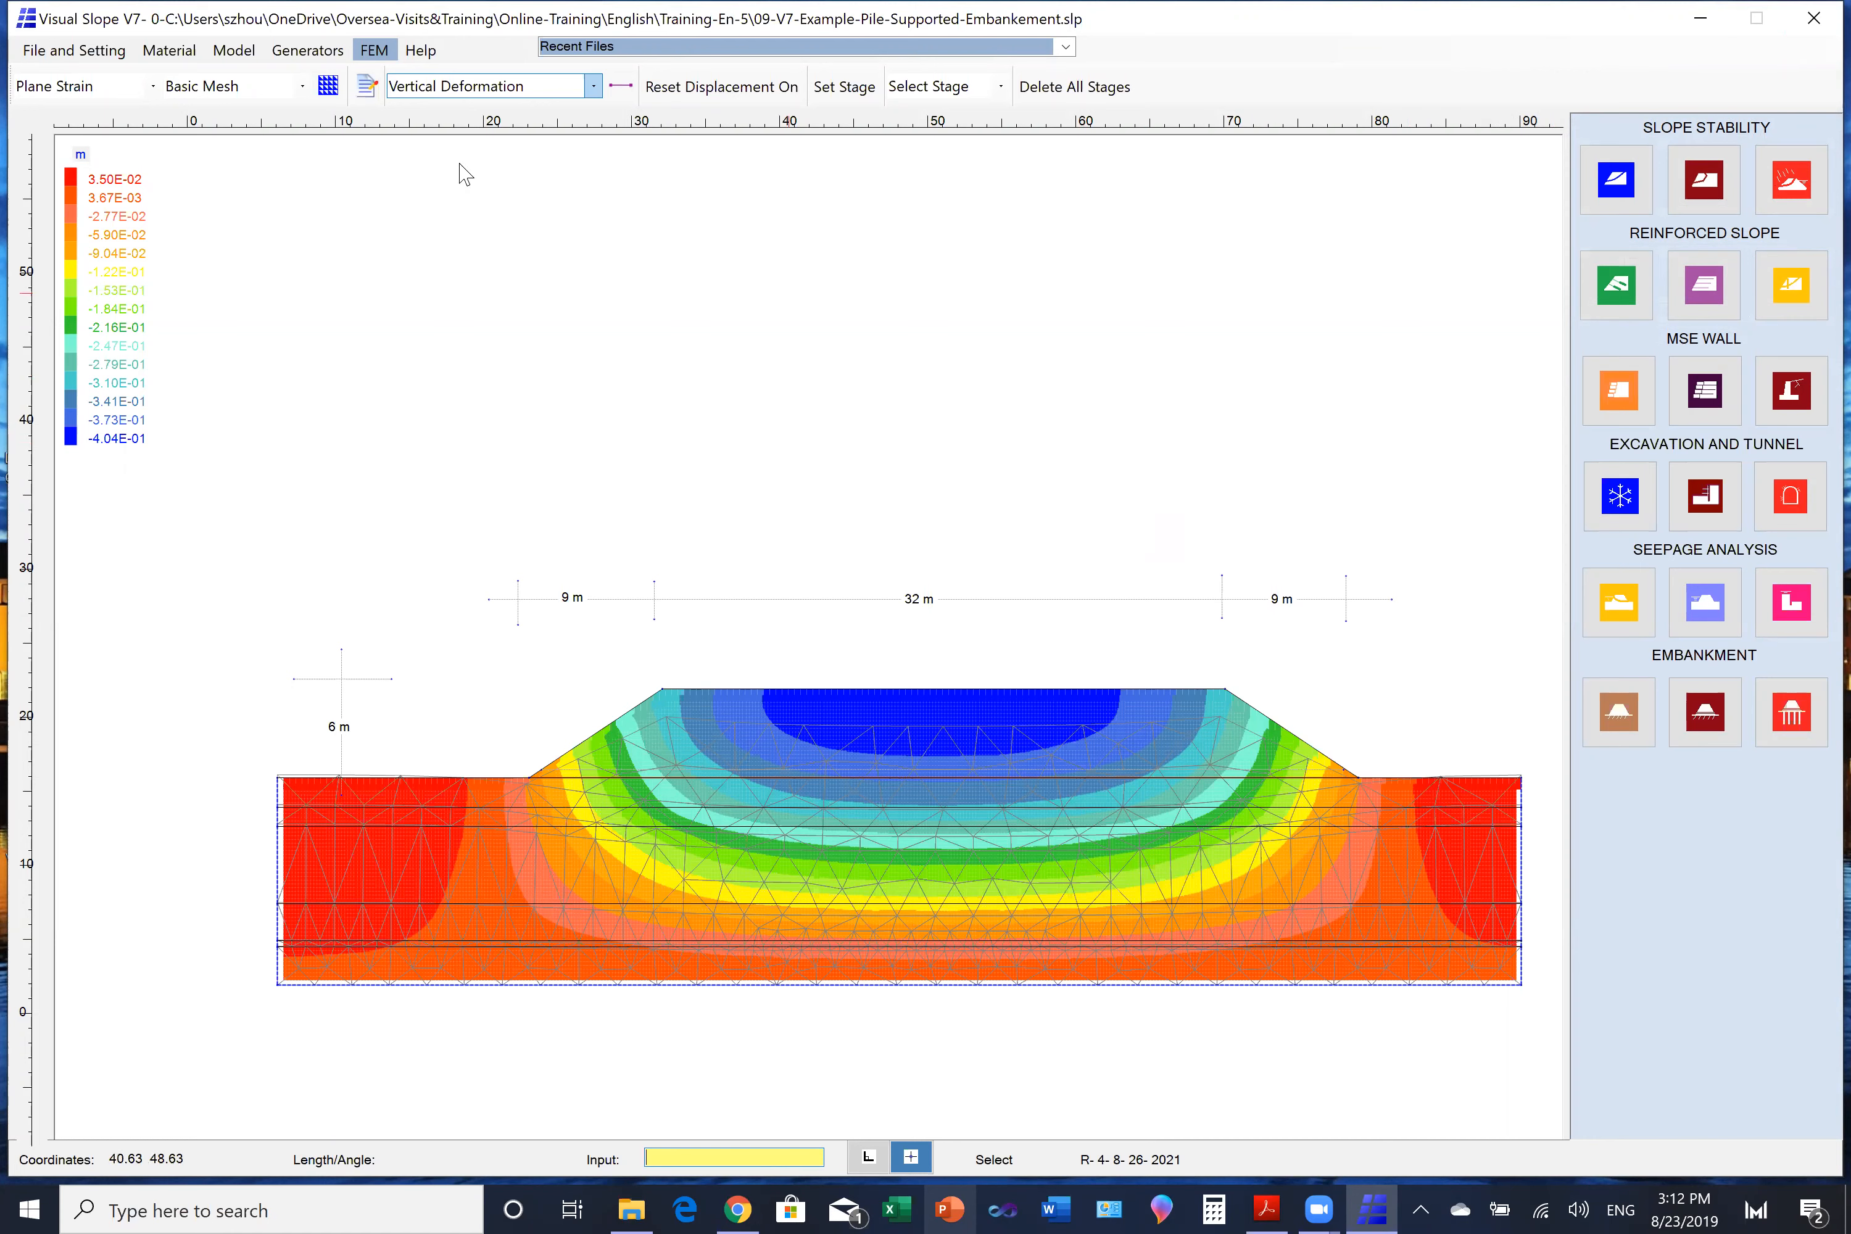
- Open the properties of the Beam/Pile material named Pile
click(76, 54)
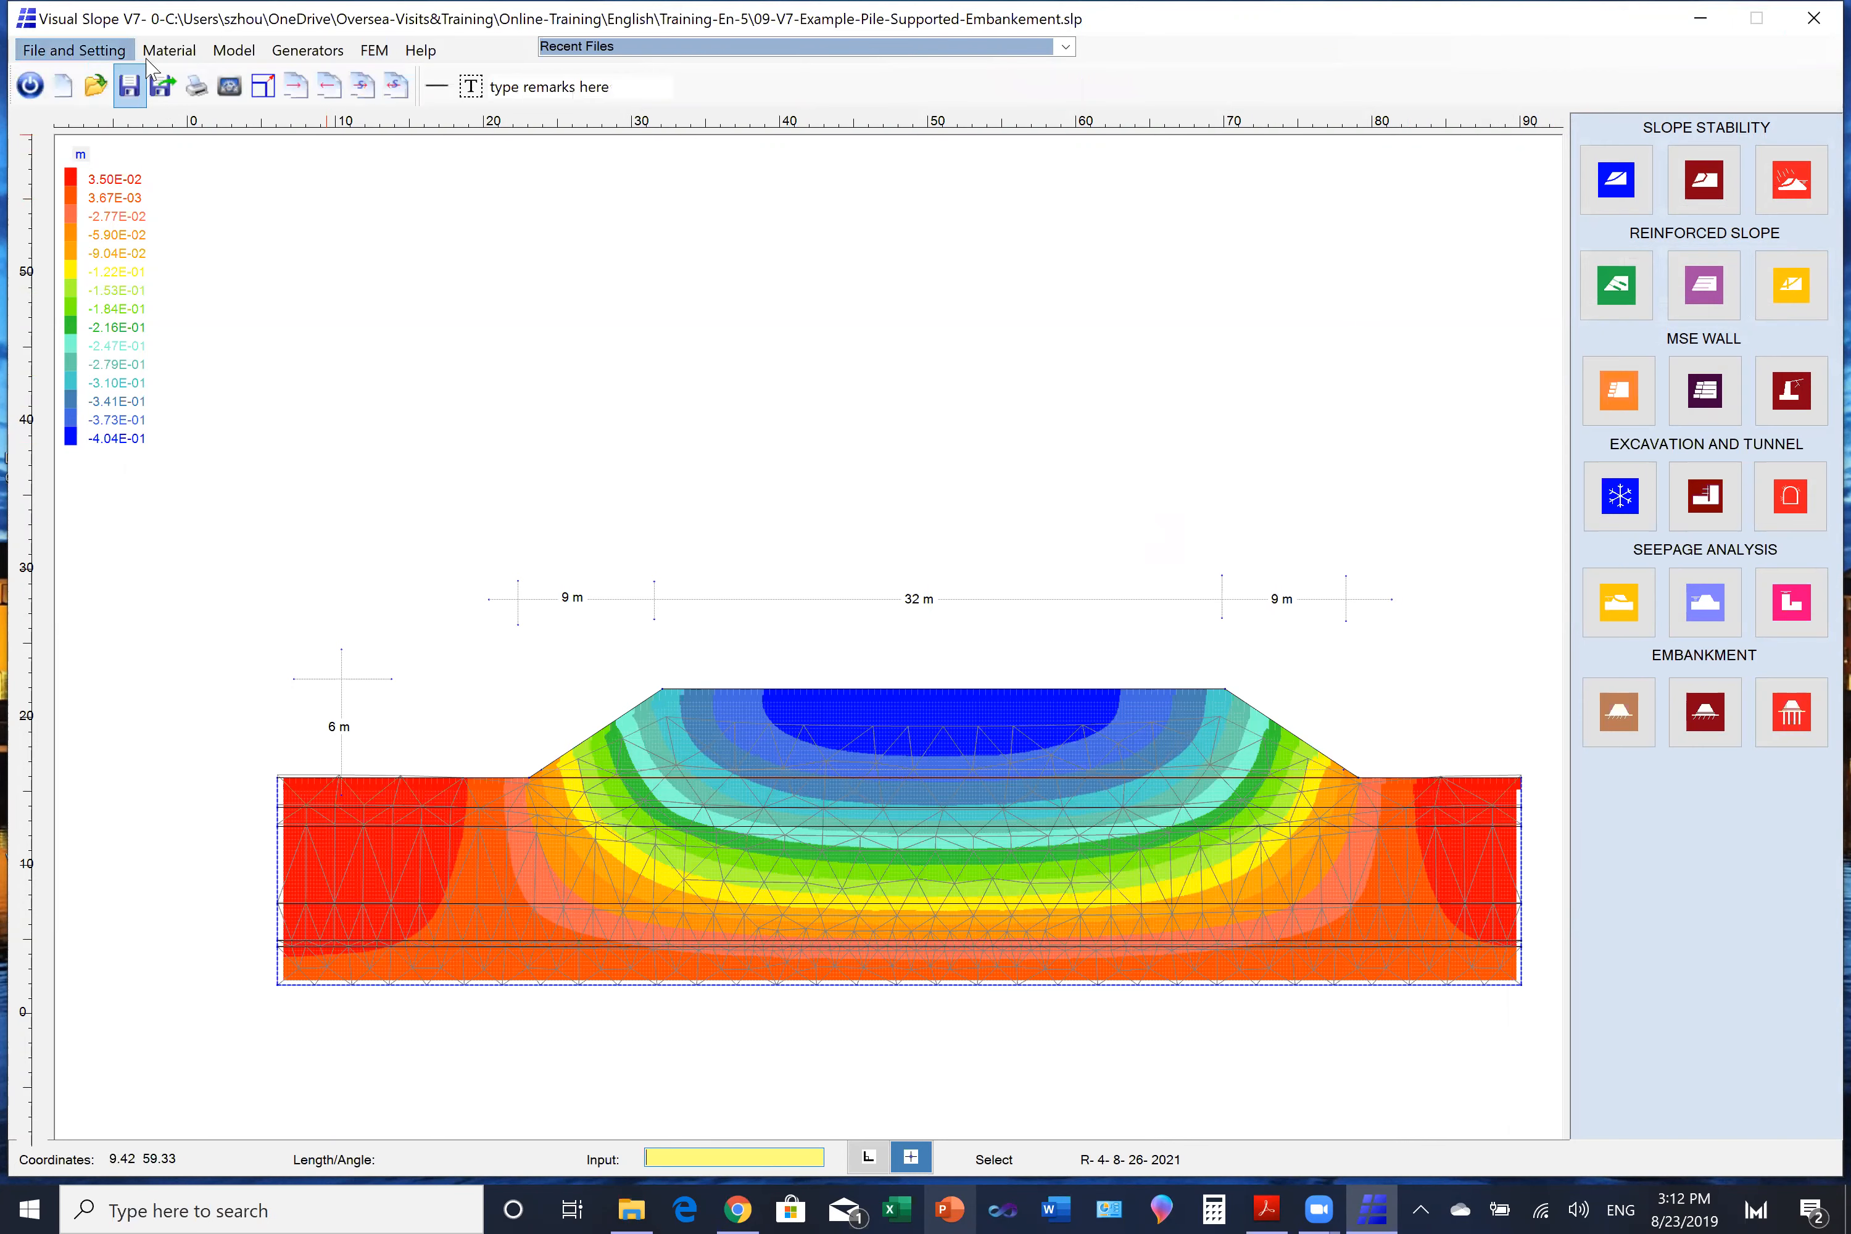
click(164, 52)
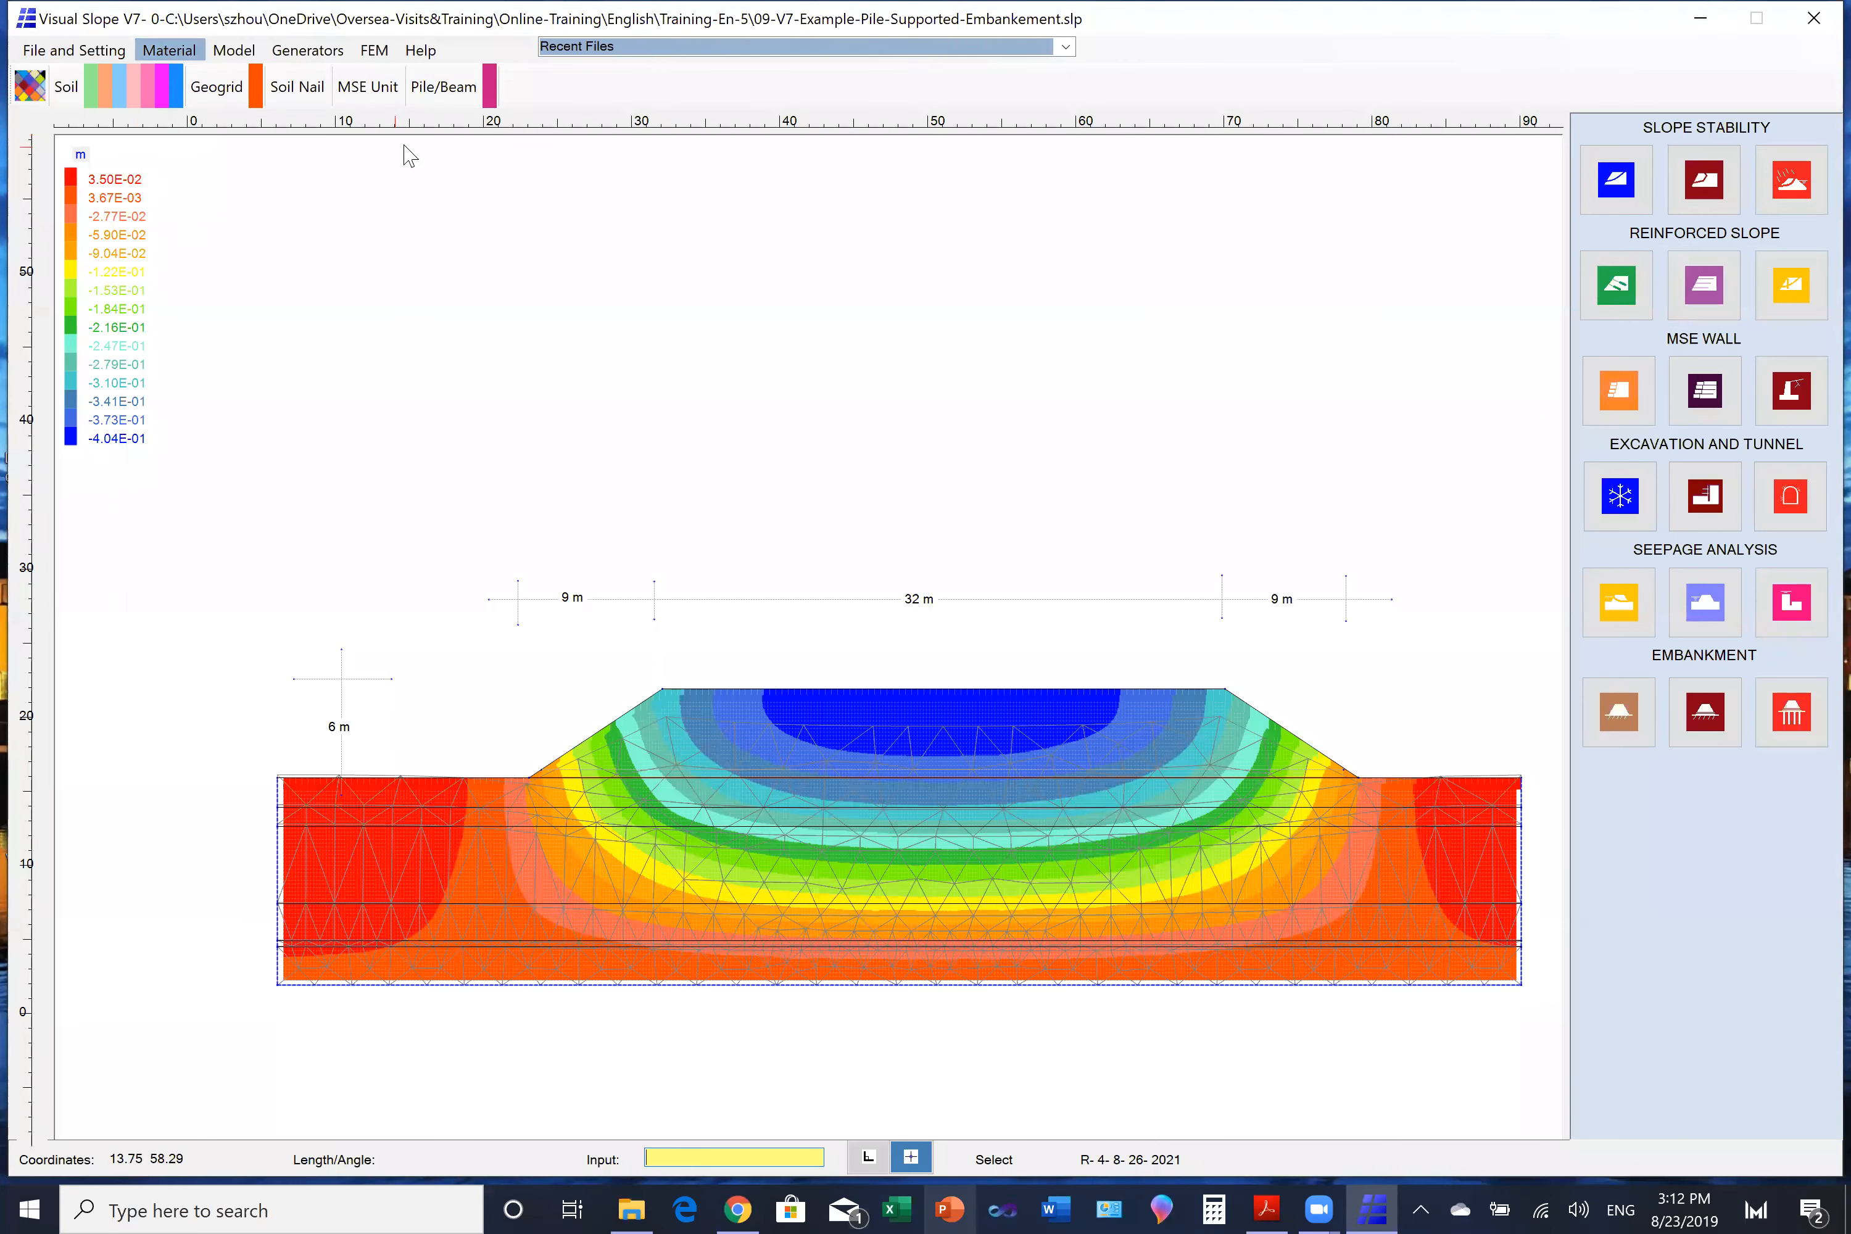
click(30, 90)
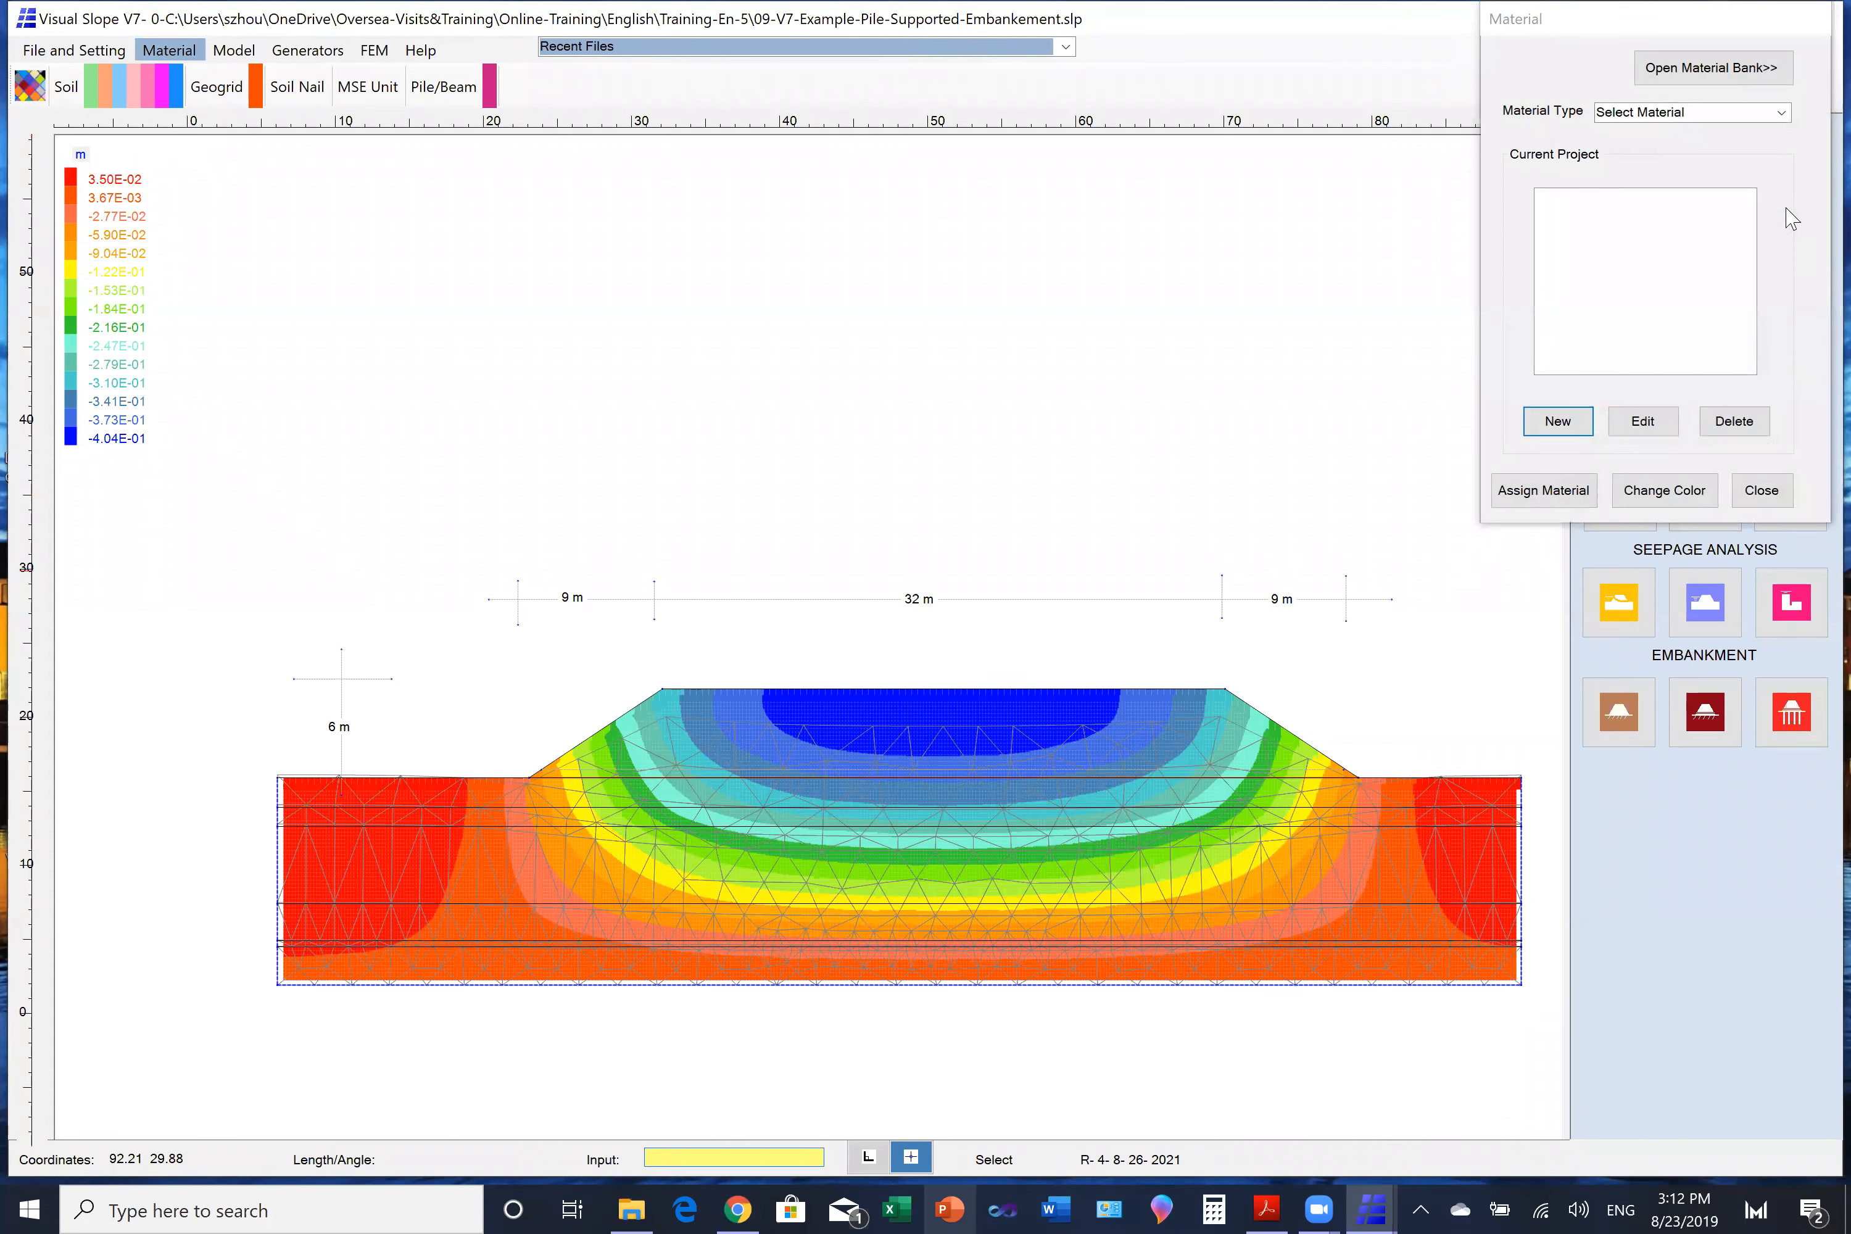
click(1781, 114)
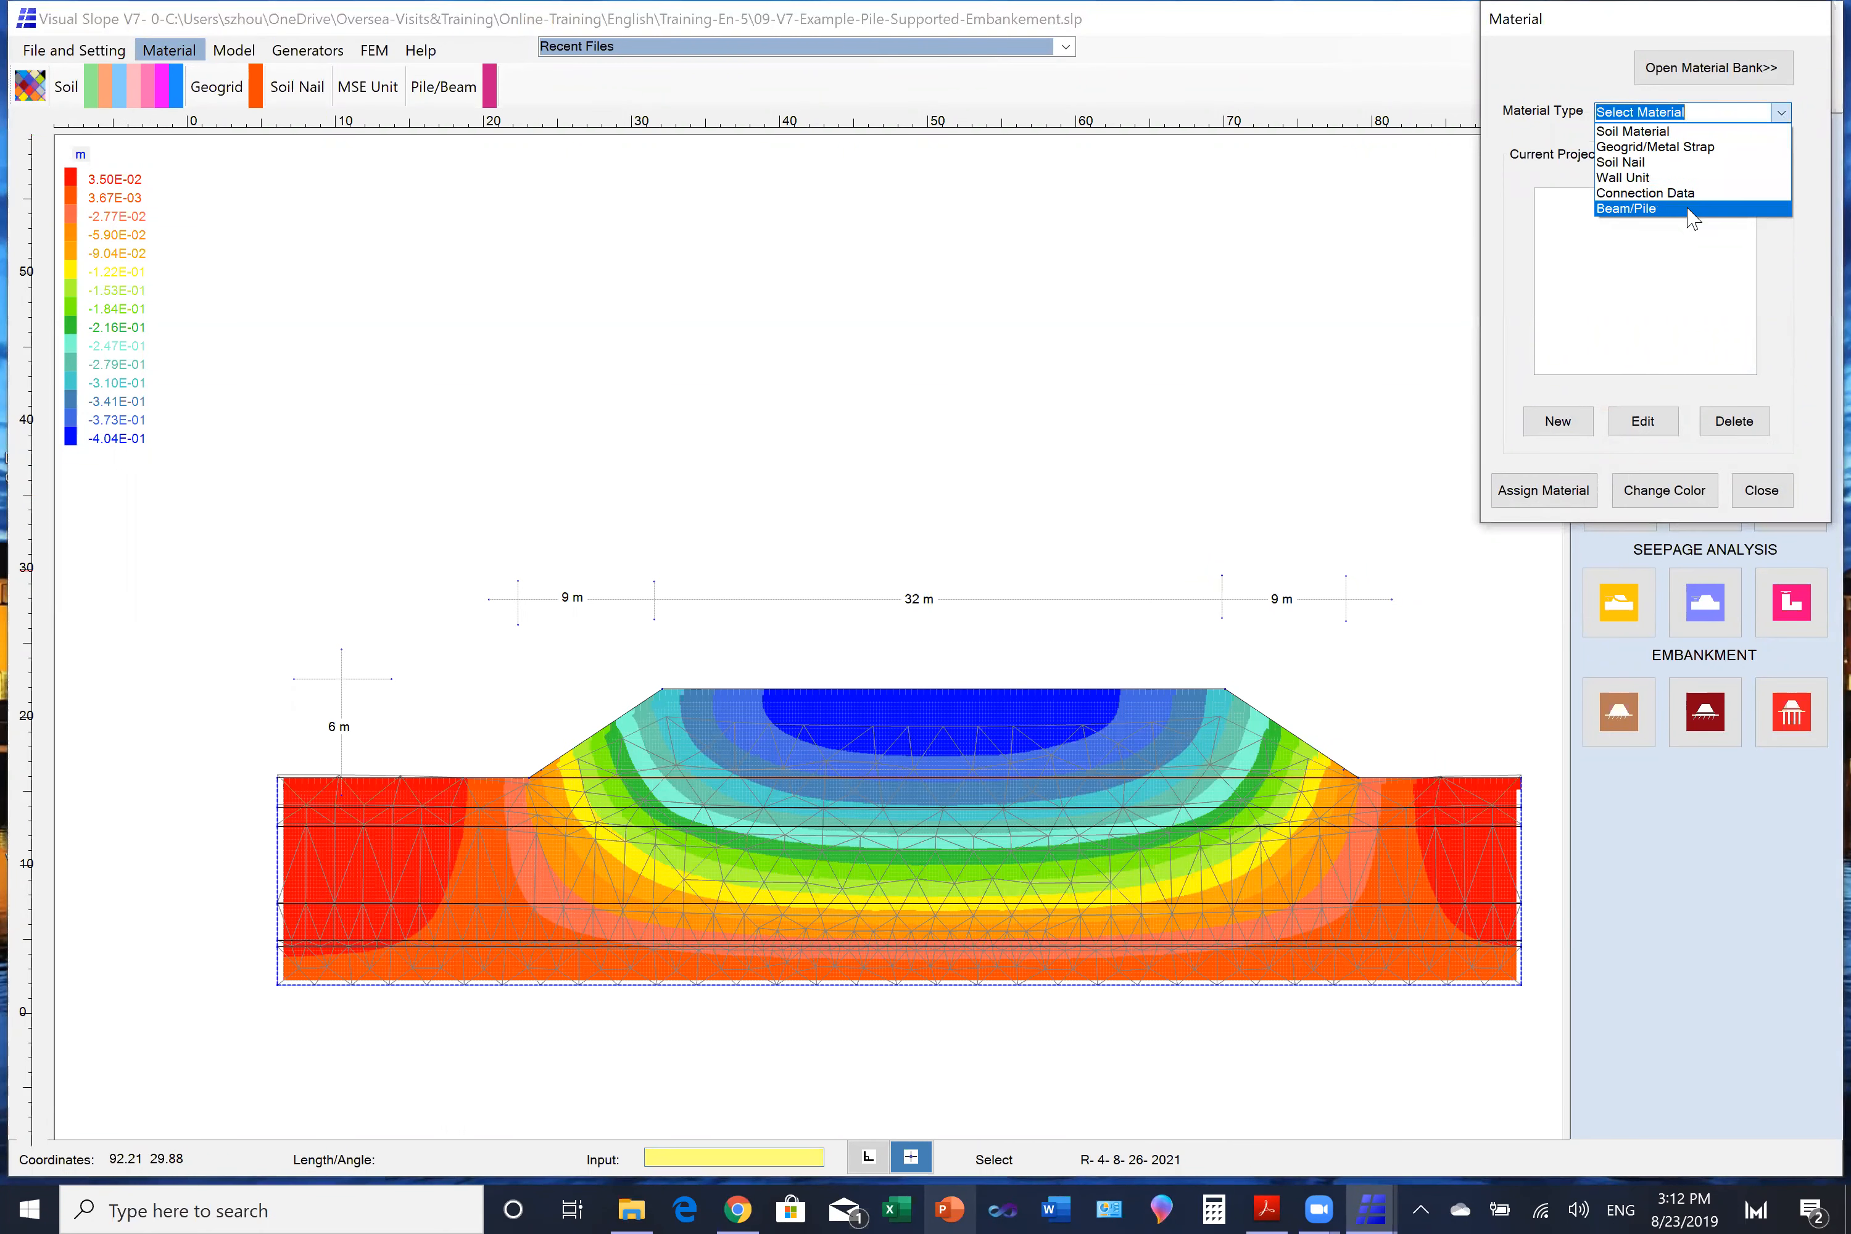
click(1665, 216)
click(1552, 199)
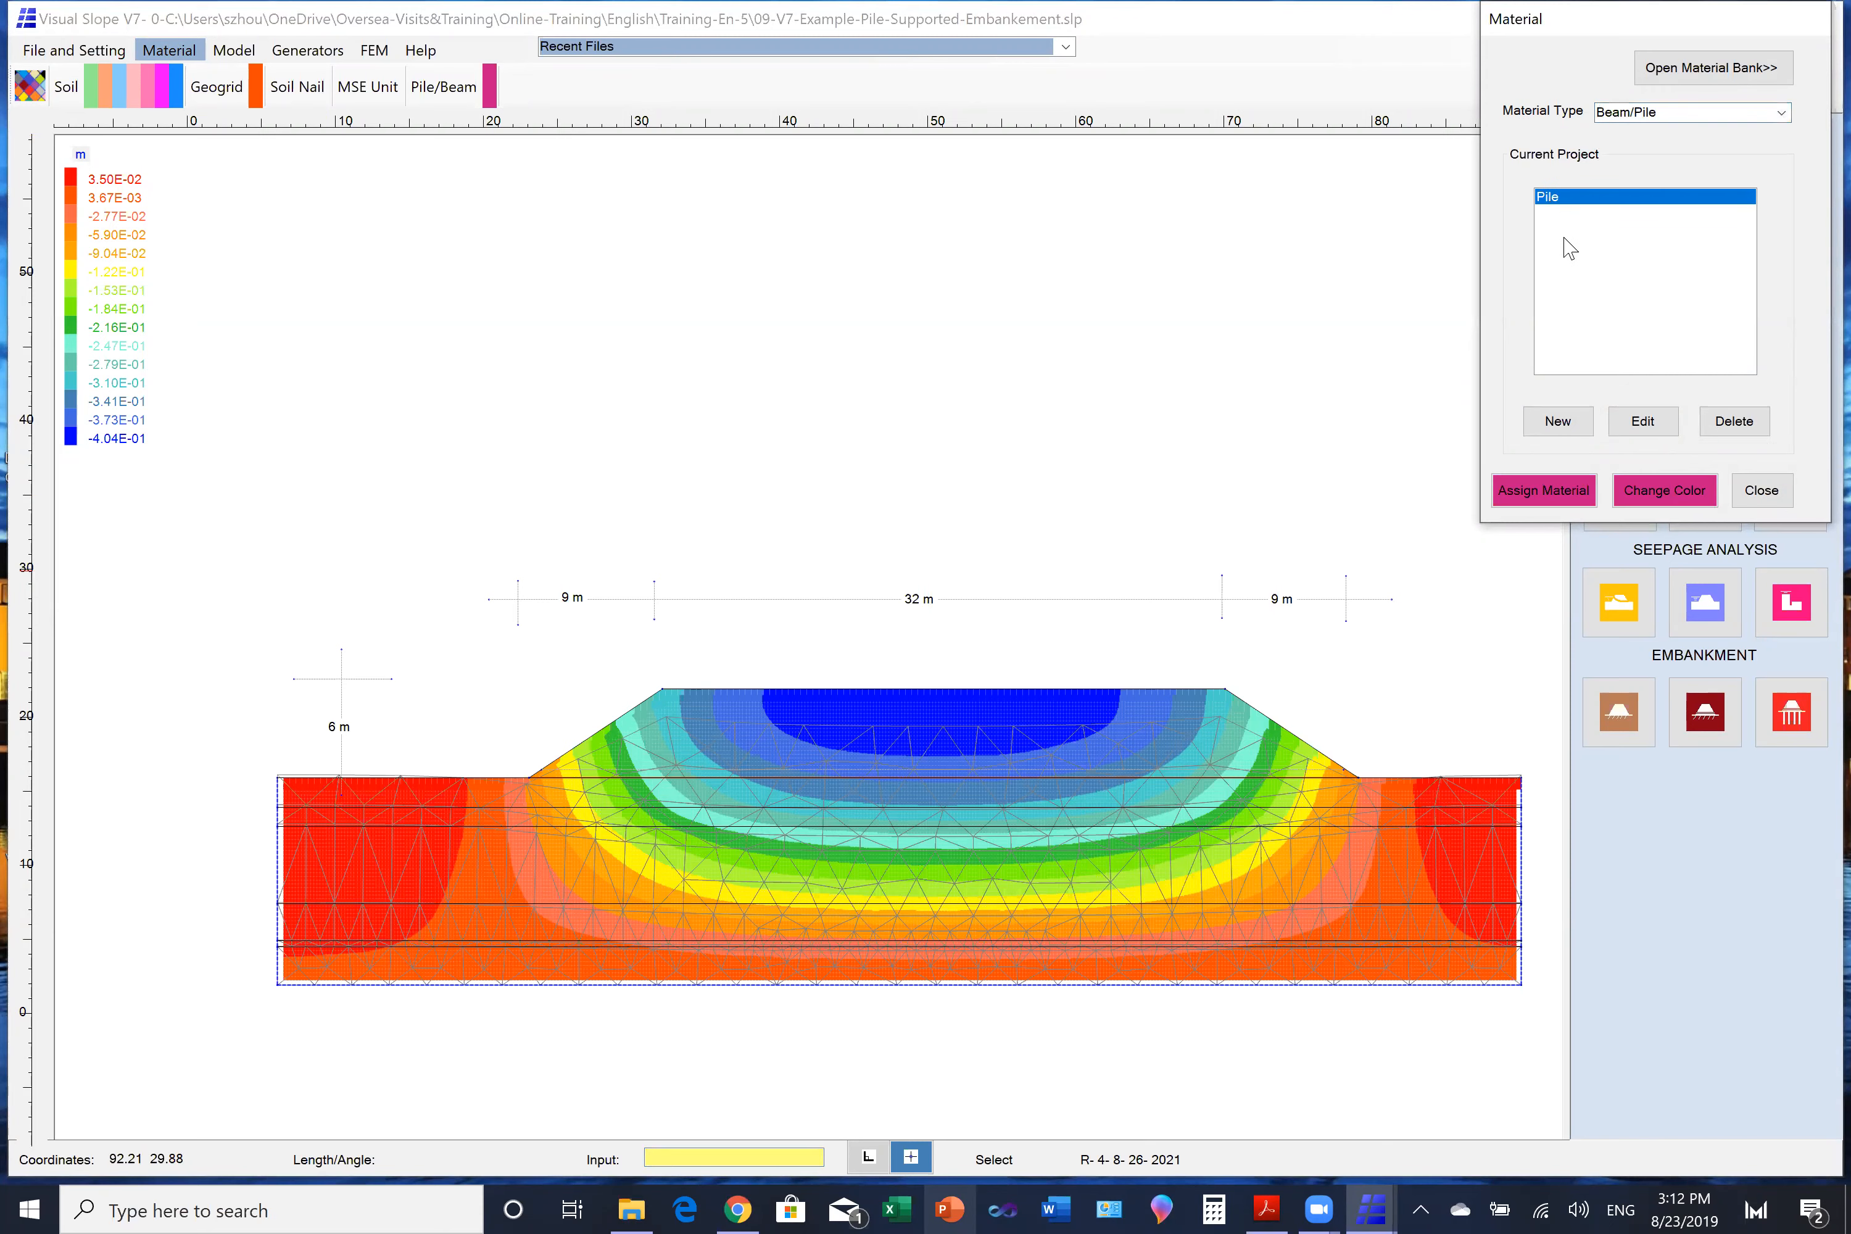
click(1648, 425)
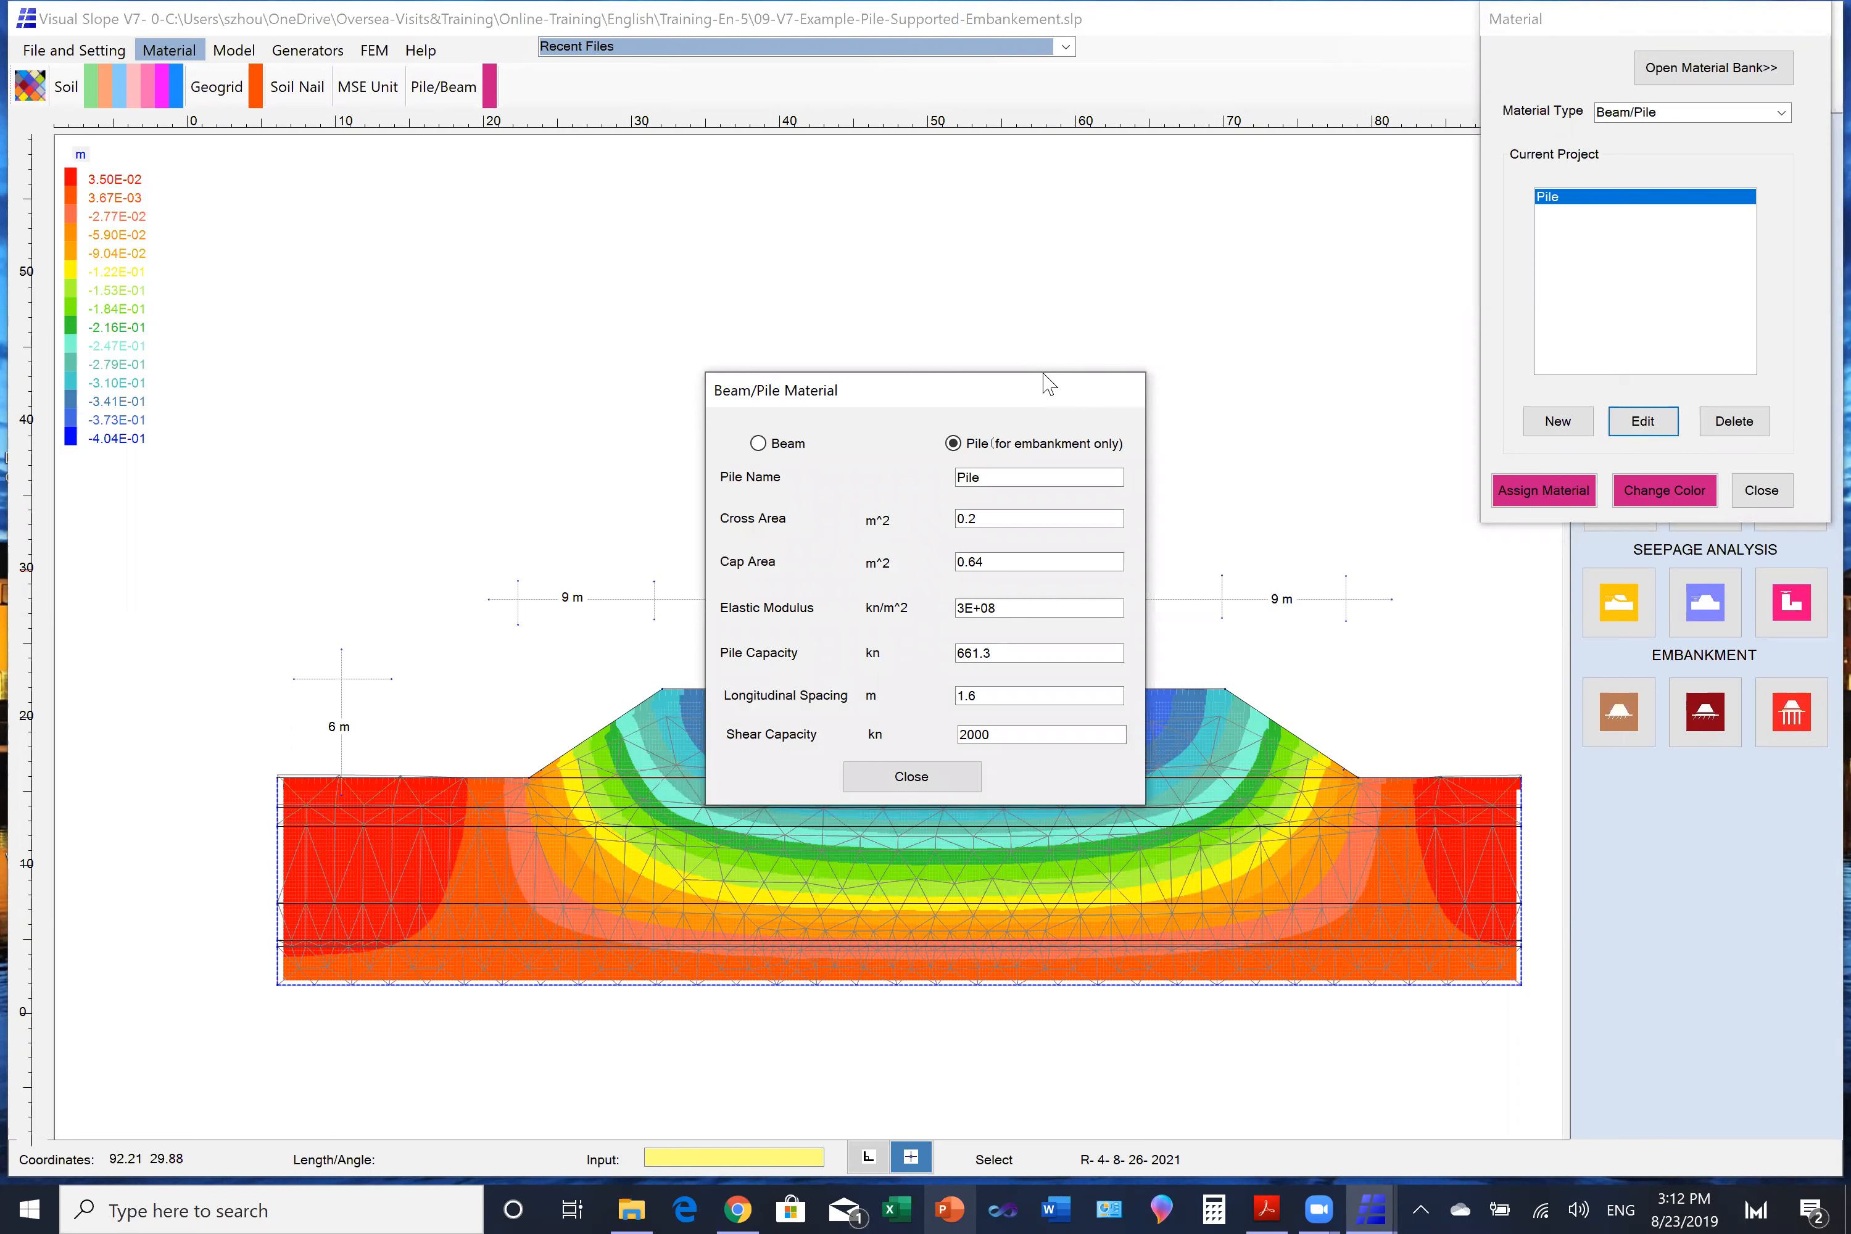
- Examine the pile's cross area, cap area, elastic modulus, capacity, longitudinal spacing and shear capacity, then close the material dialogs
drag(1044, 374, 1040, 135)
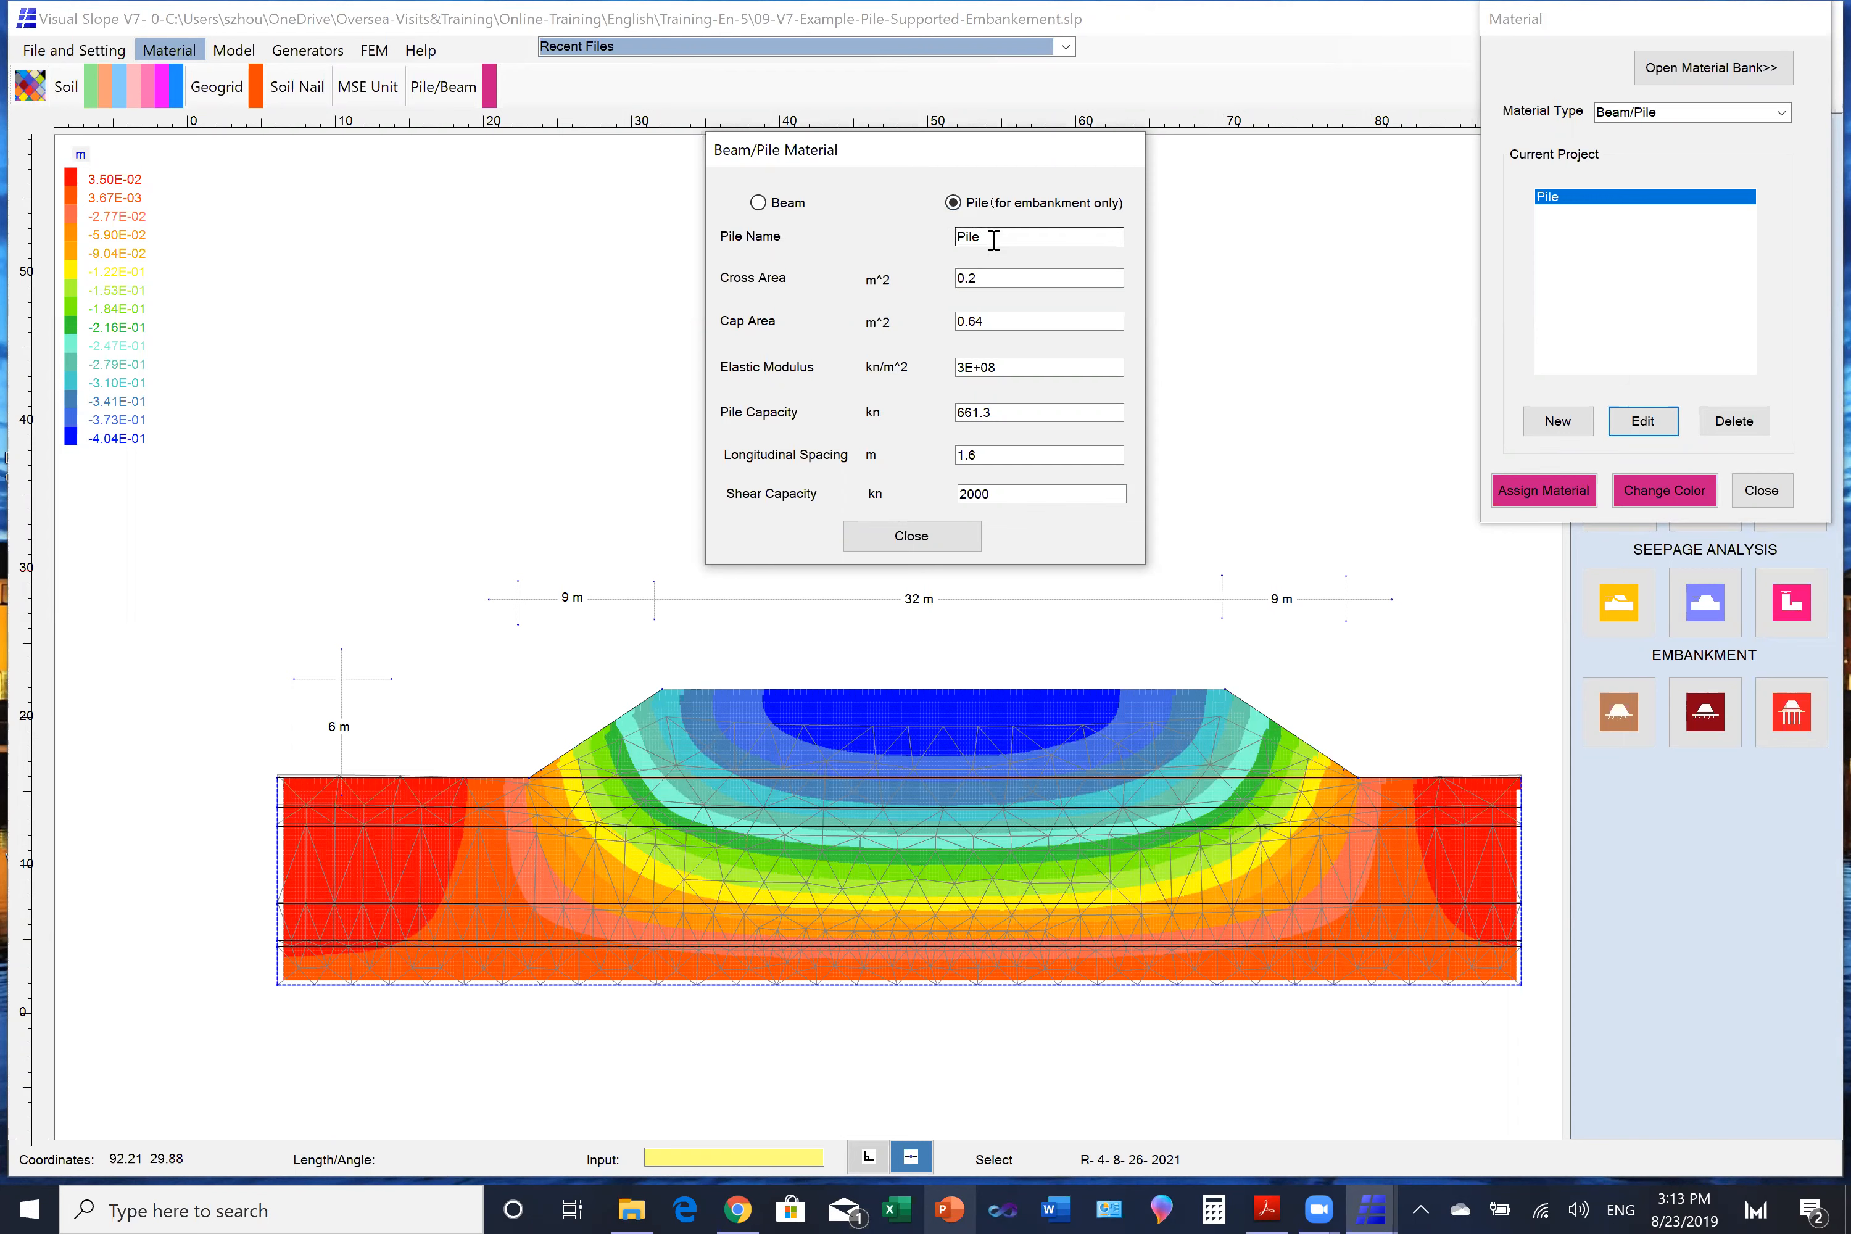
click(997, 322)
click(1019, 368)
click(1012, 418)
click(996, 456)
click(1004, 494)
click(1004, 494)
click(910, 543)
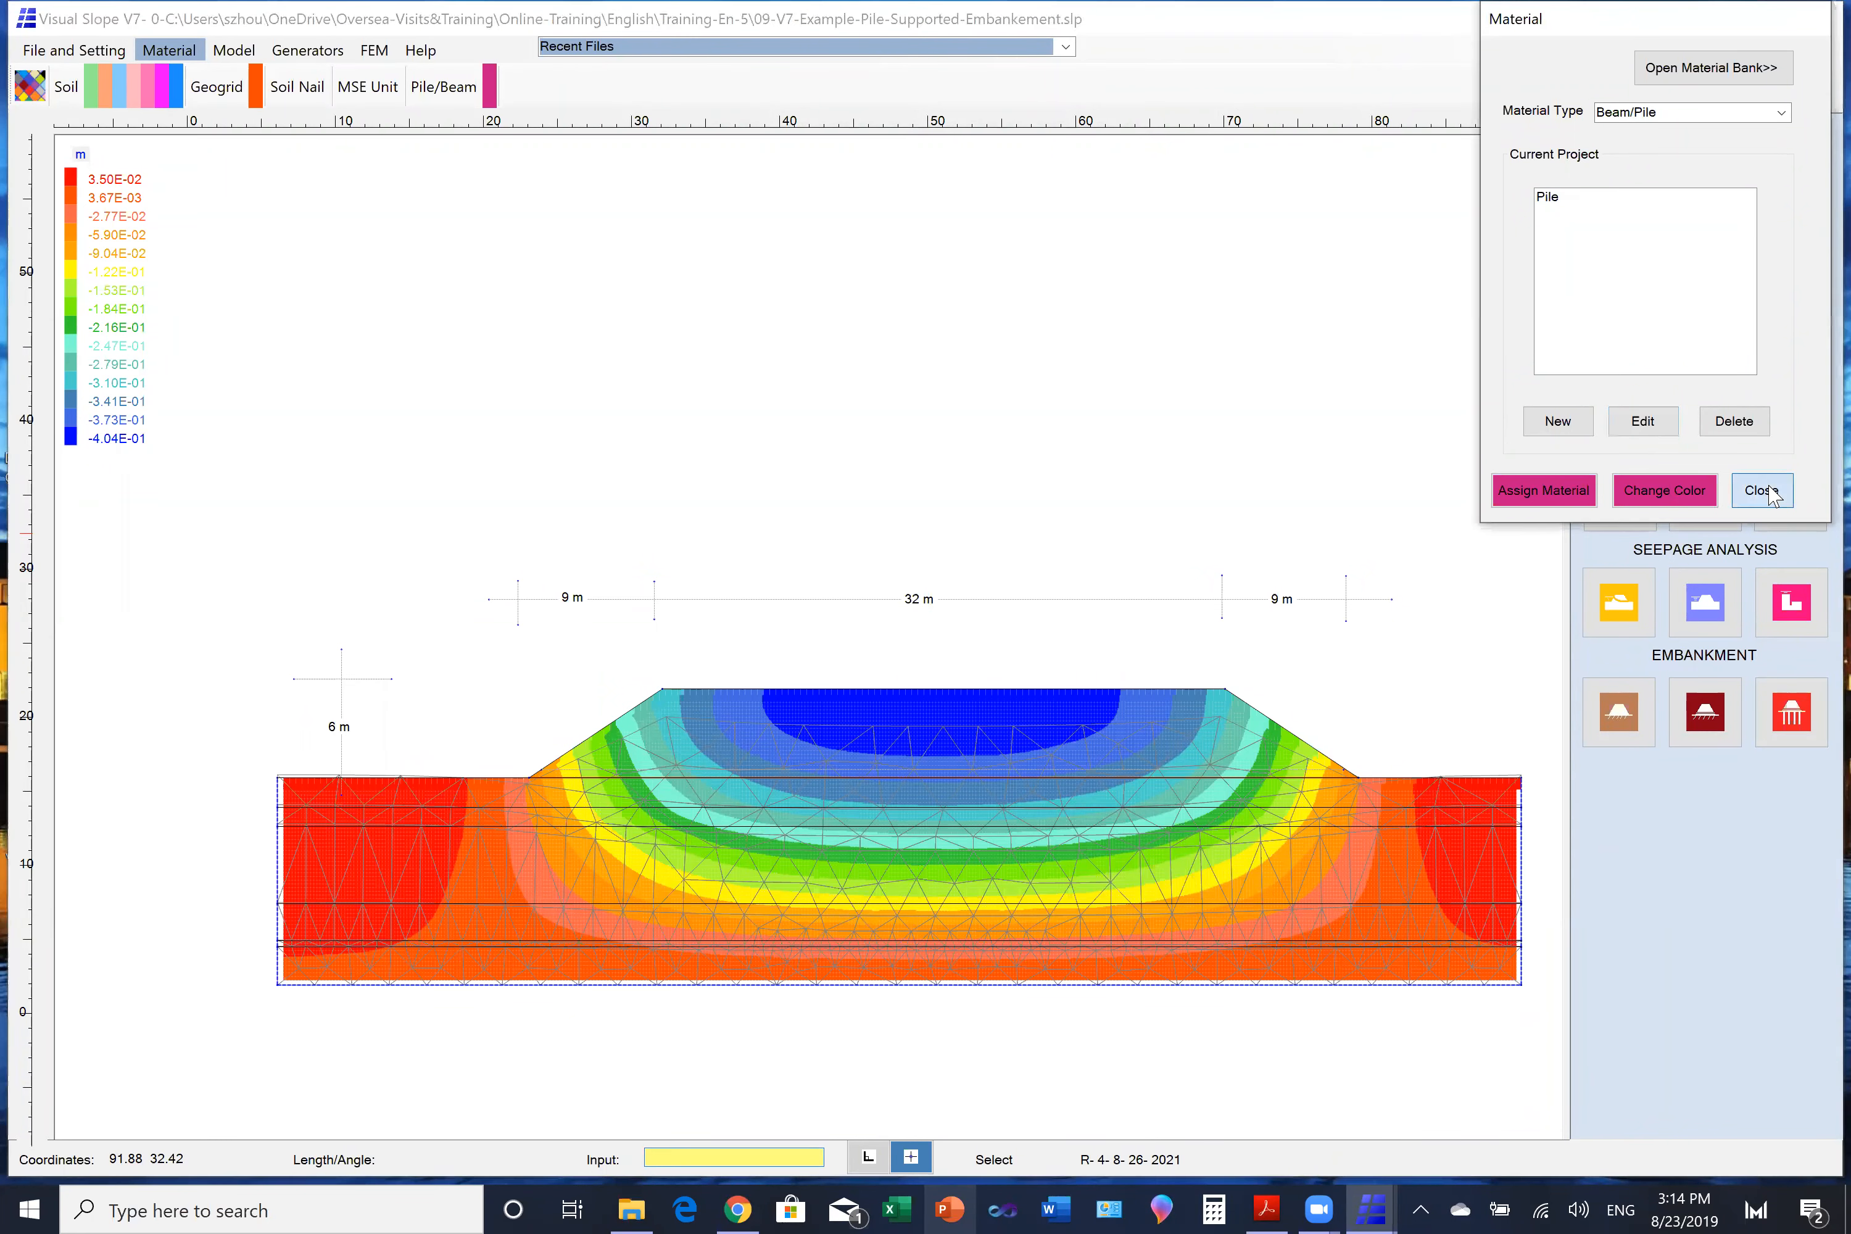
click(1766, 491)
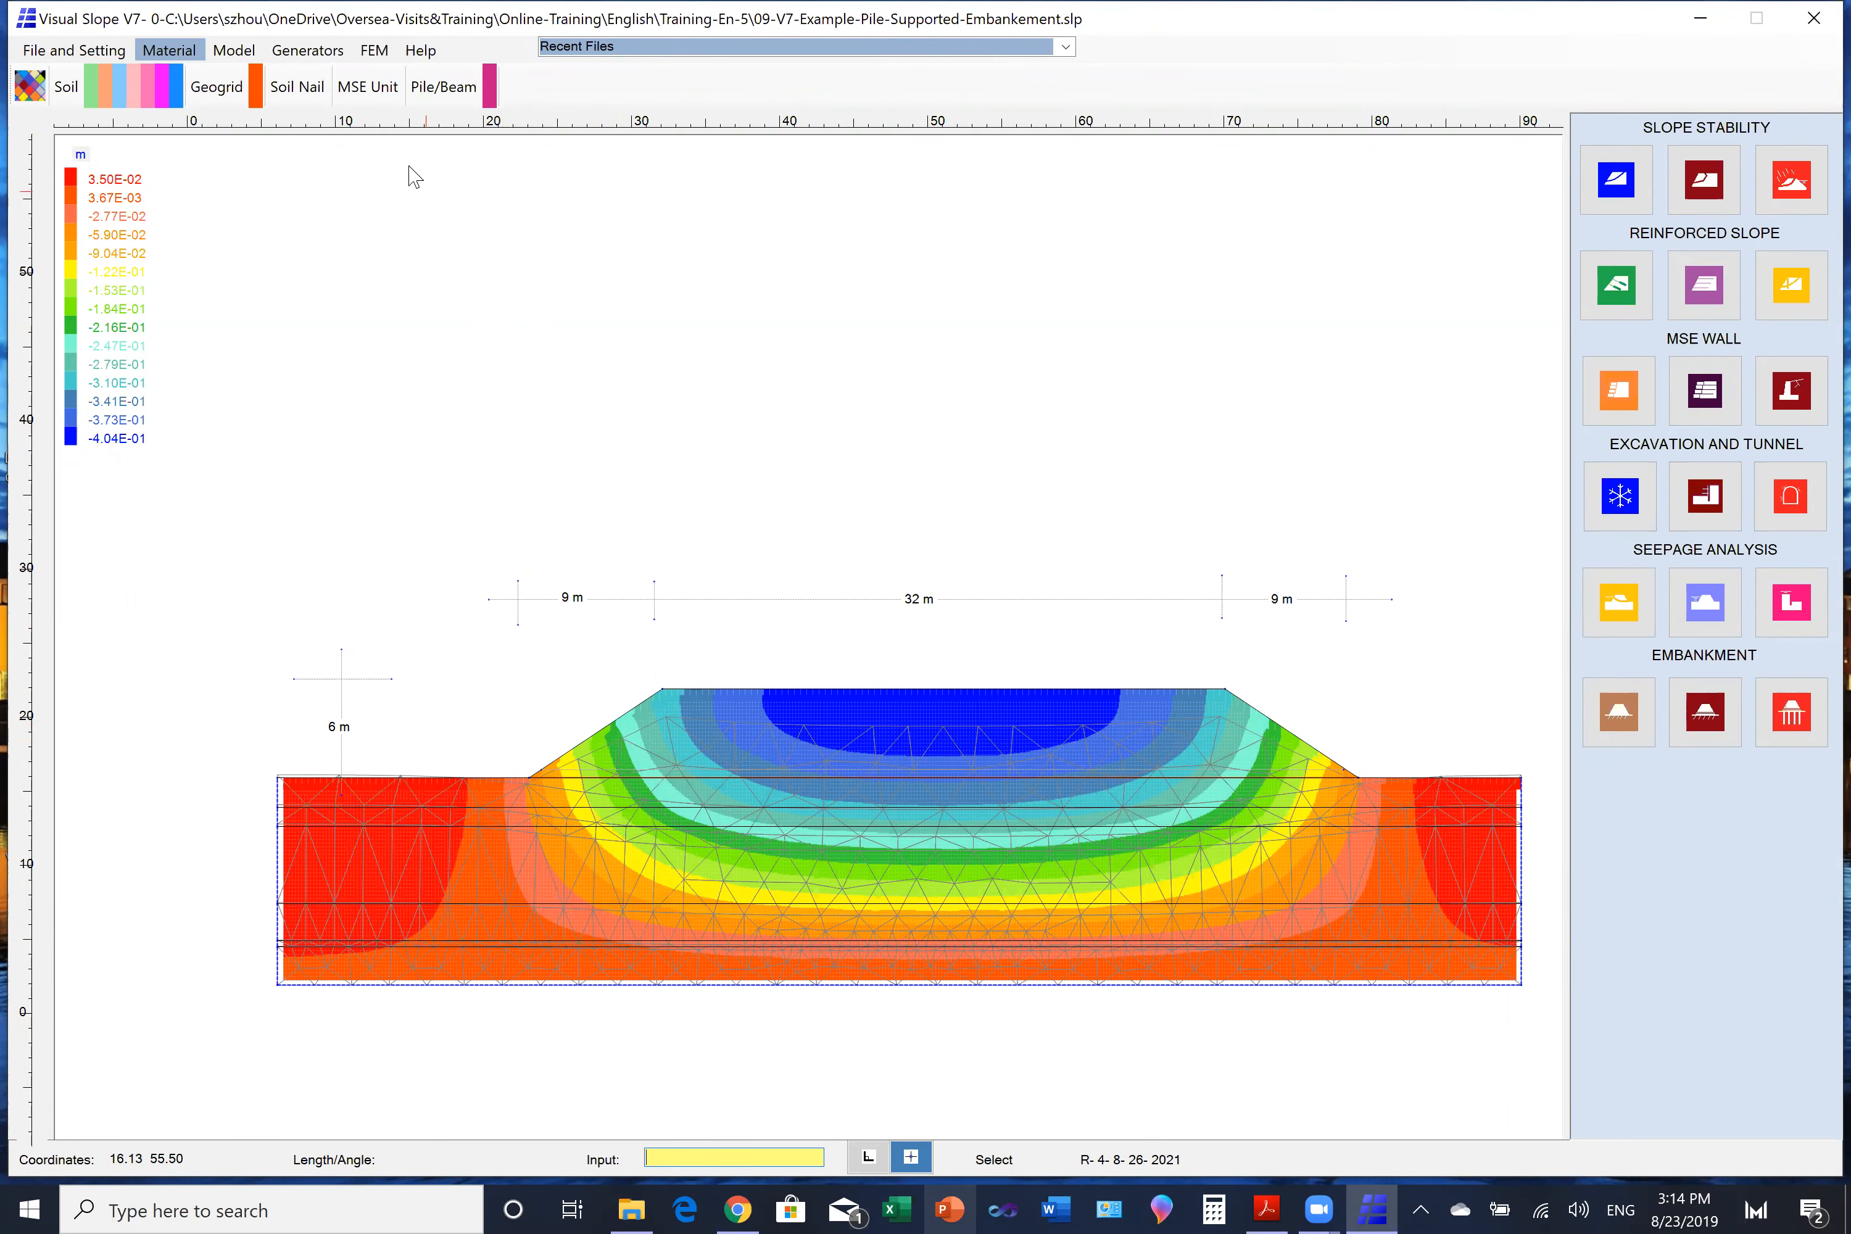
- Generate a group of 34 piles of material Pile with top elevation 16, leftmost X 24.6, spacing 1.6 and length 12
click(235, 52)
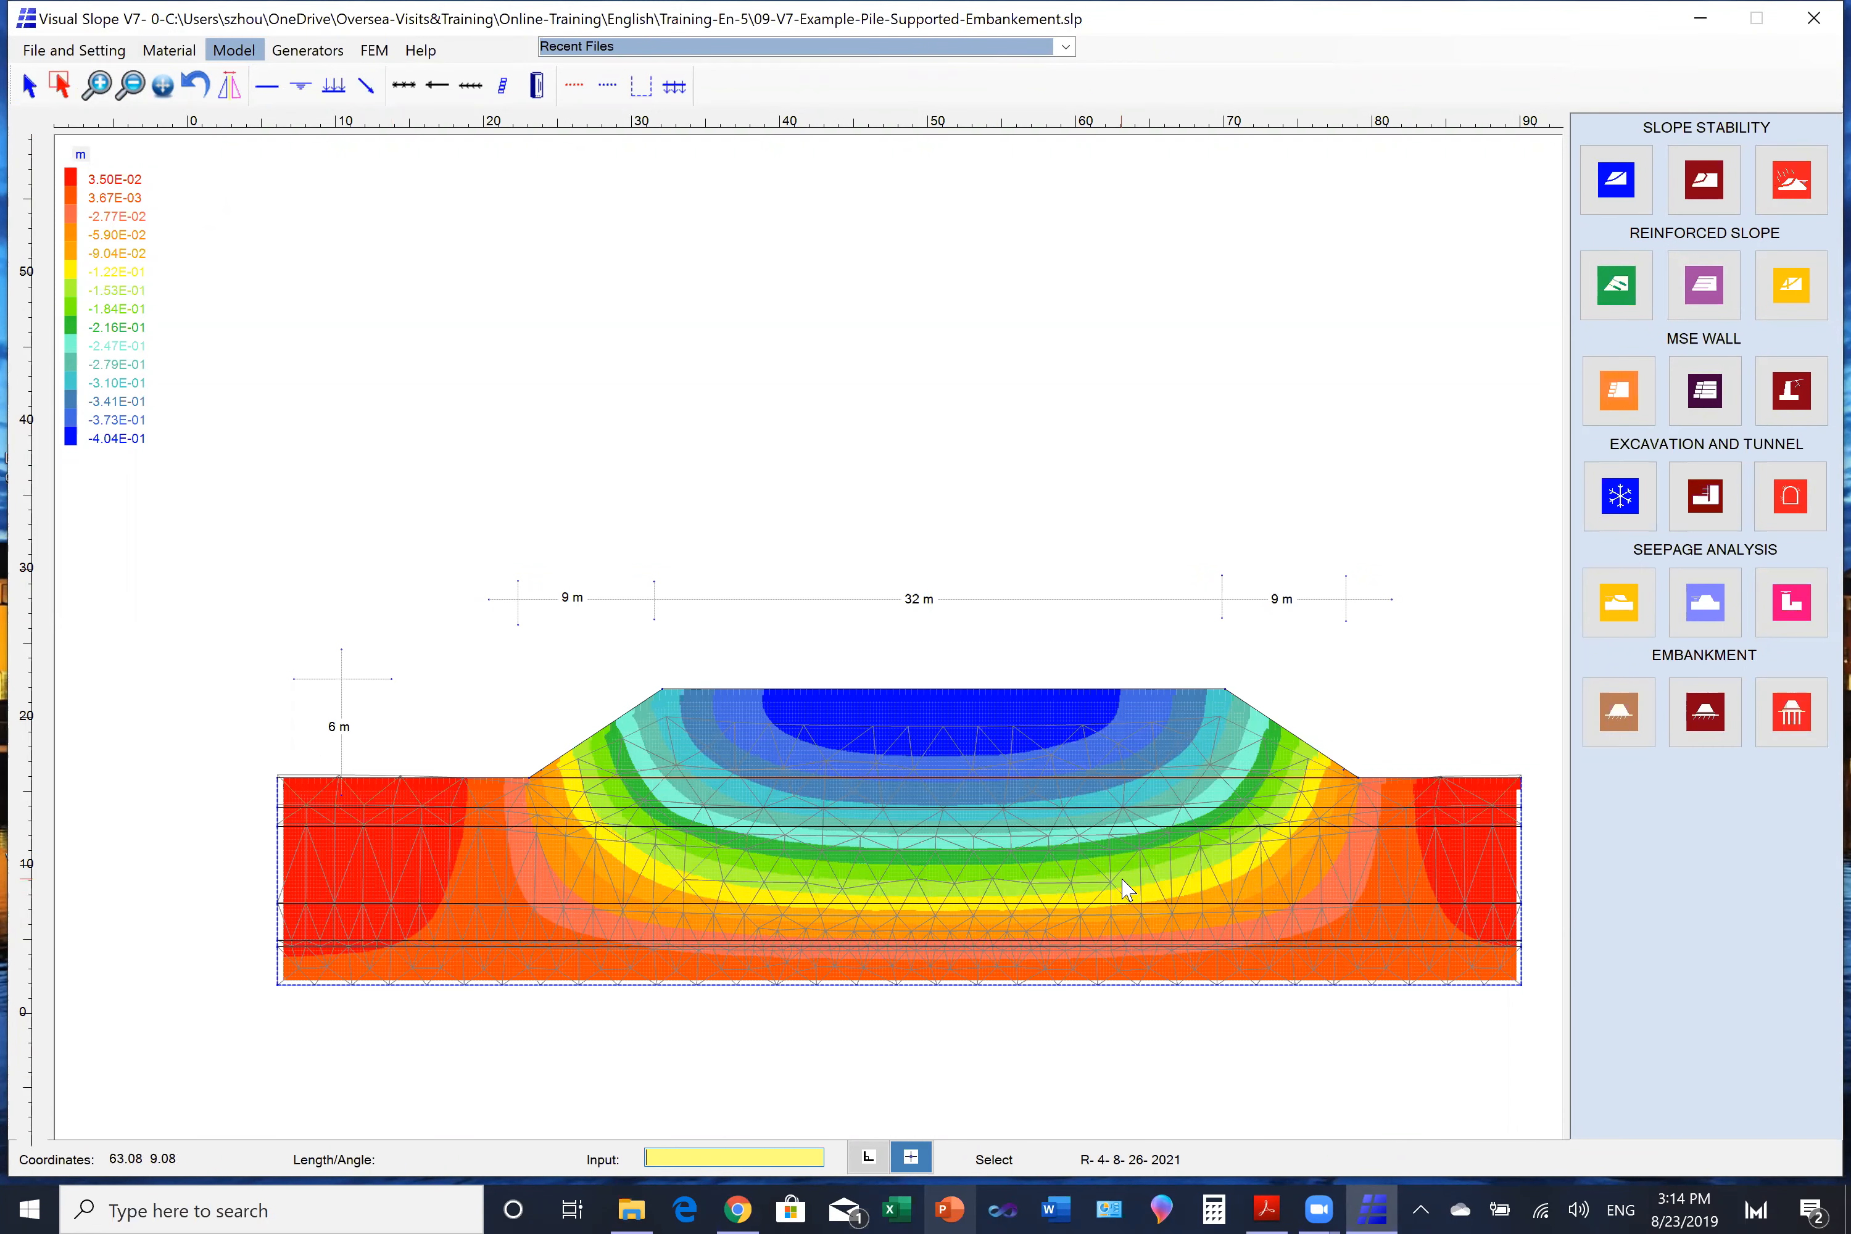
click(303, 52)
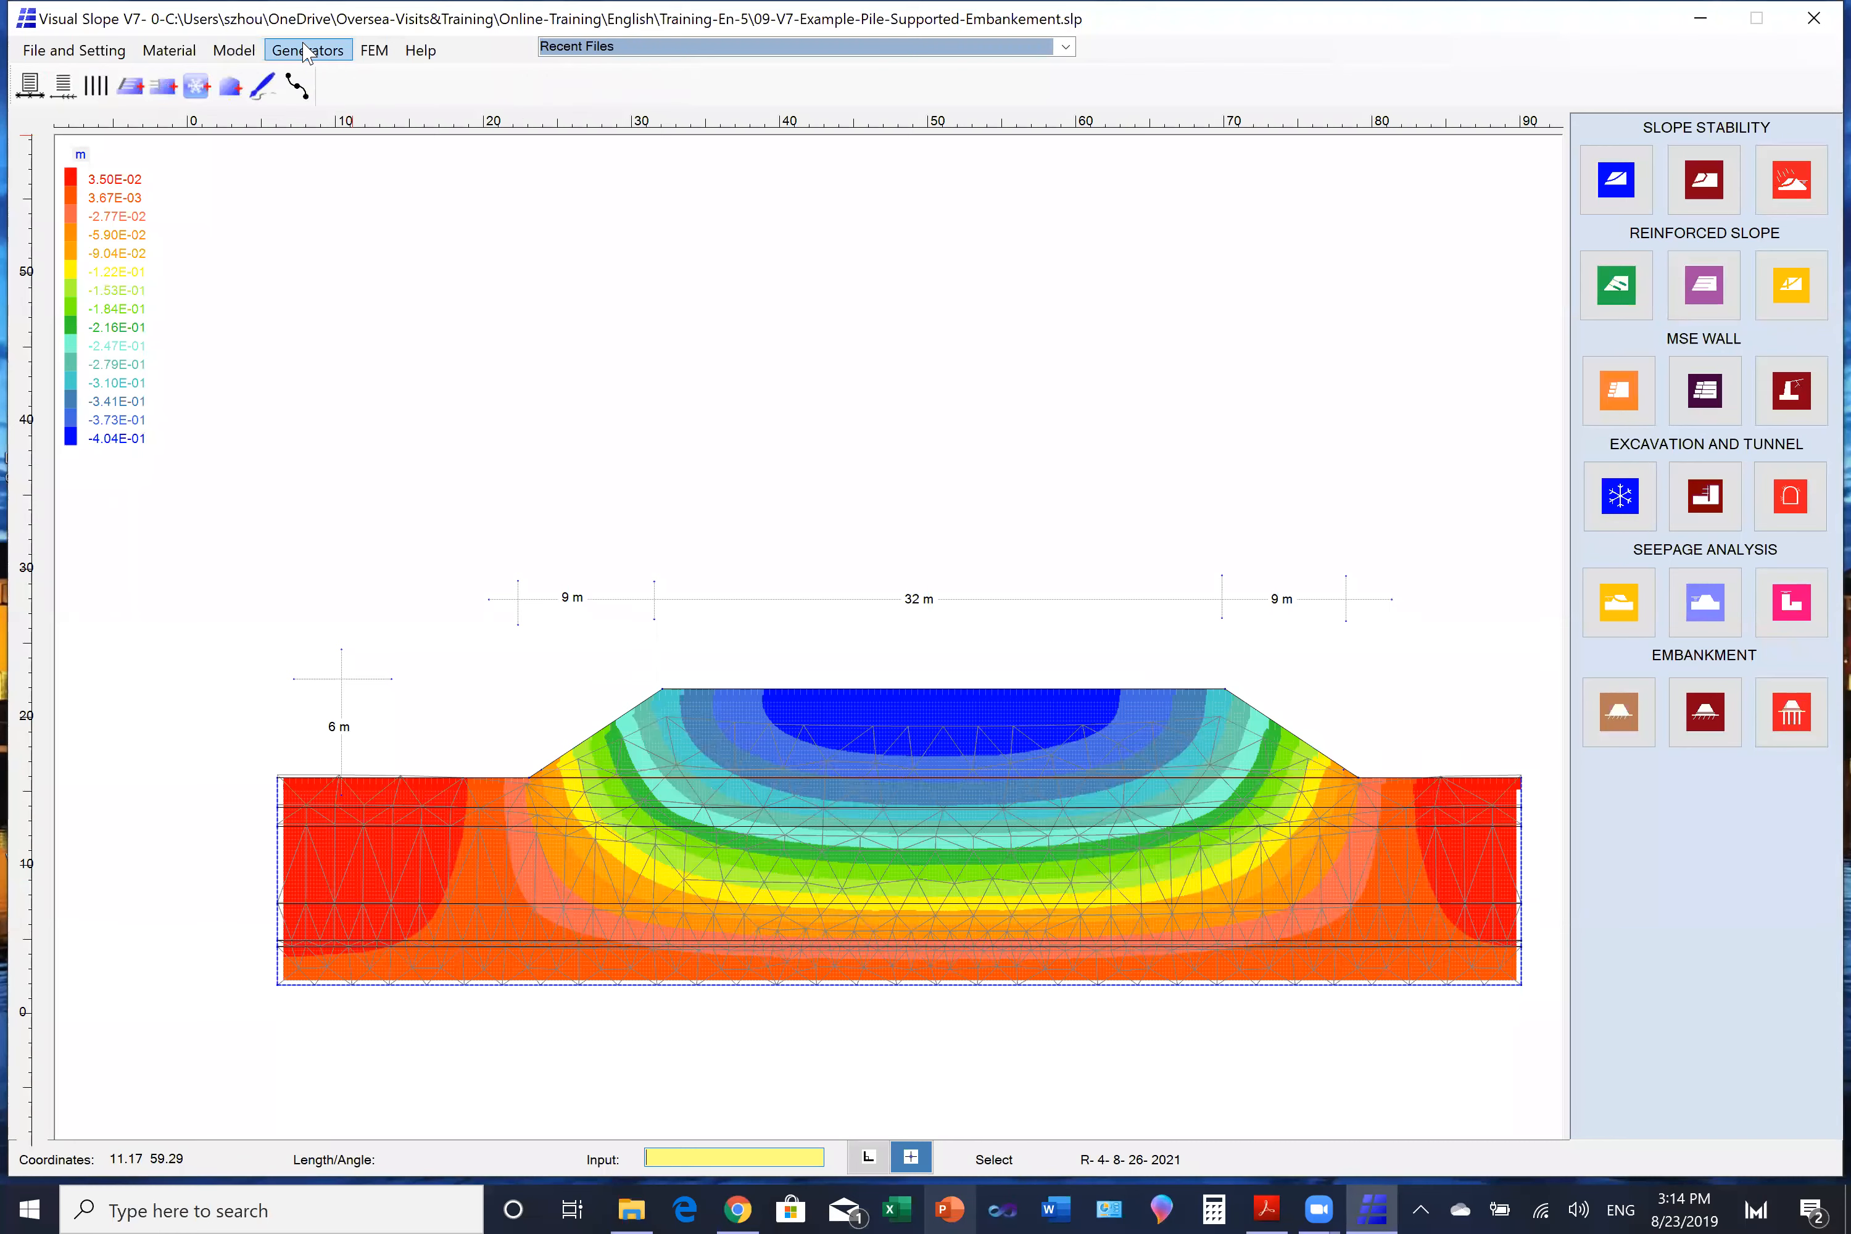
click(96, 85)
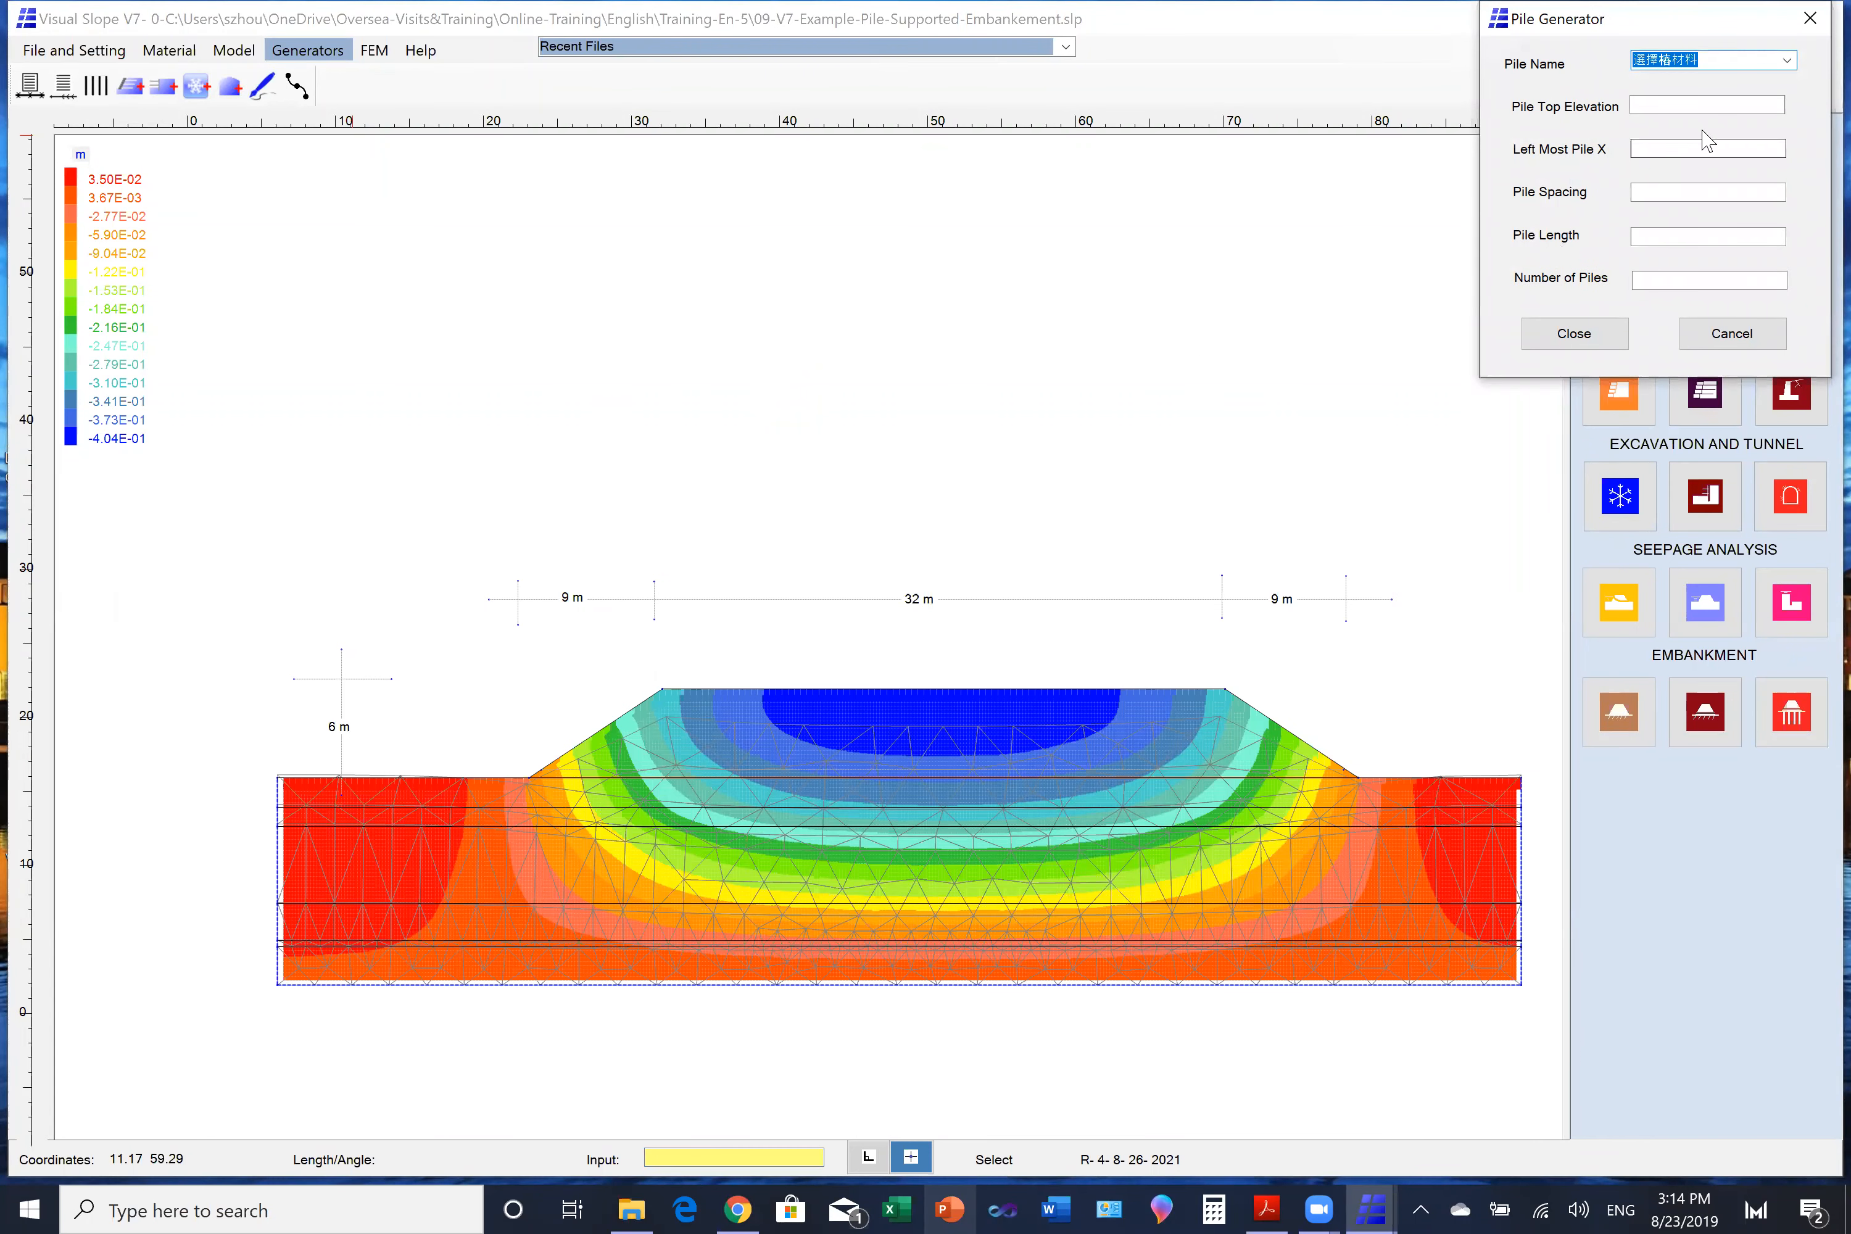
click(1789, 61)
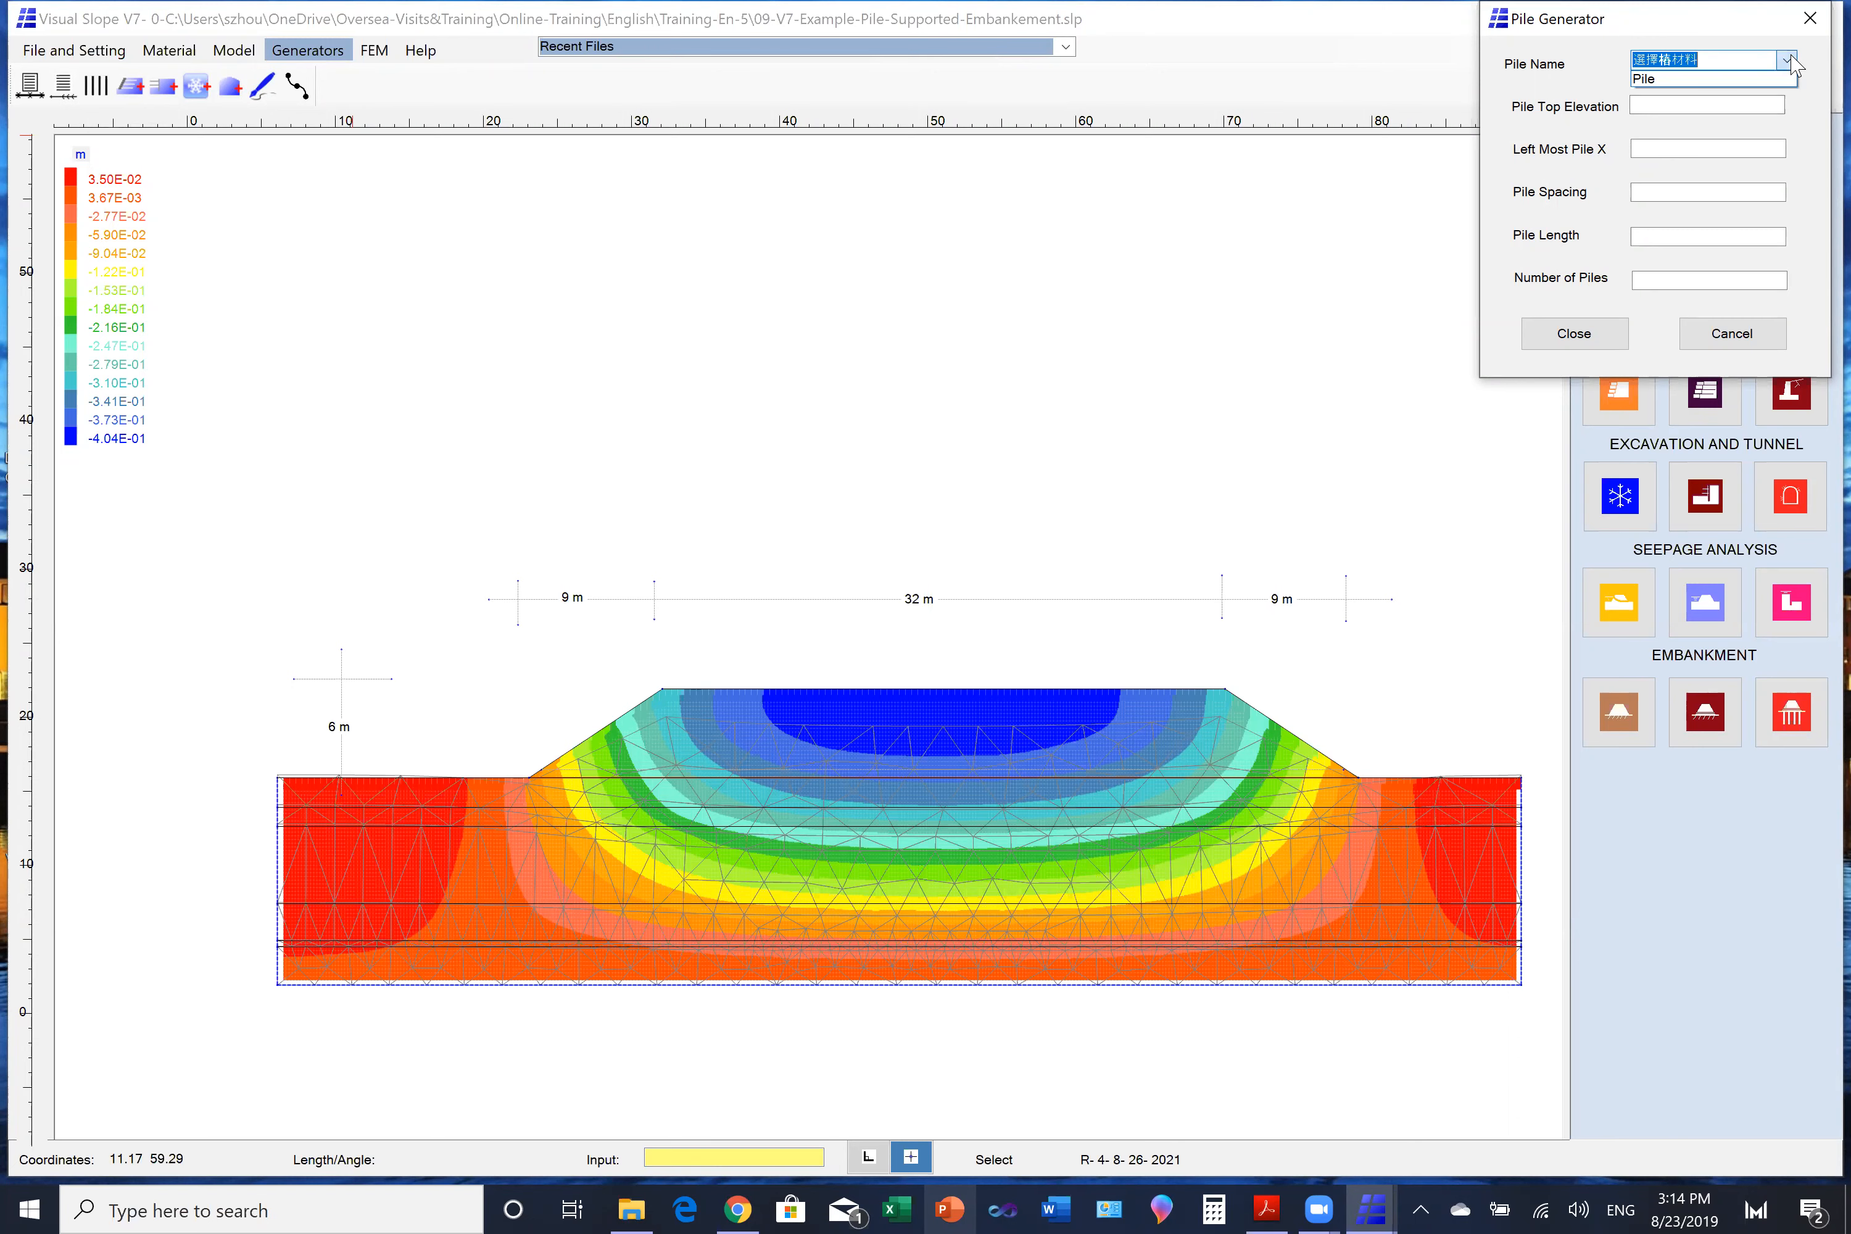
click(1701, 81)
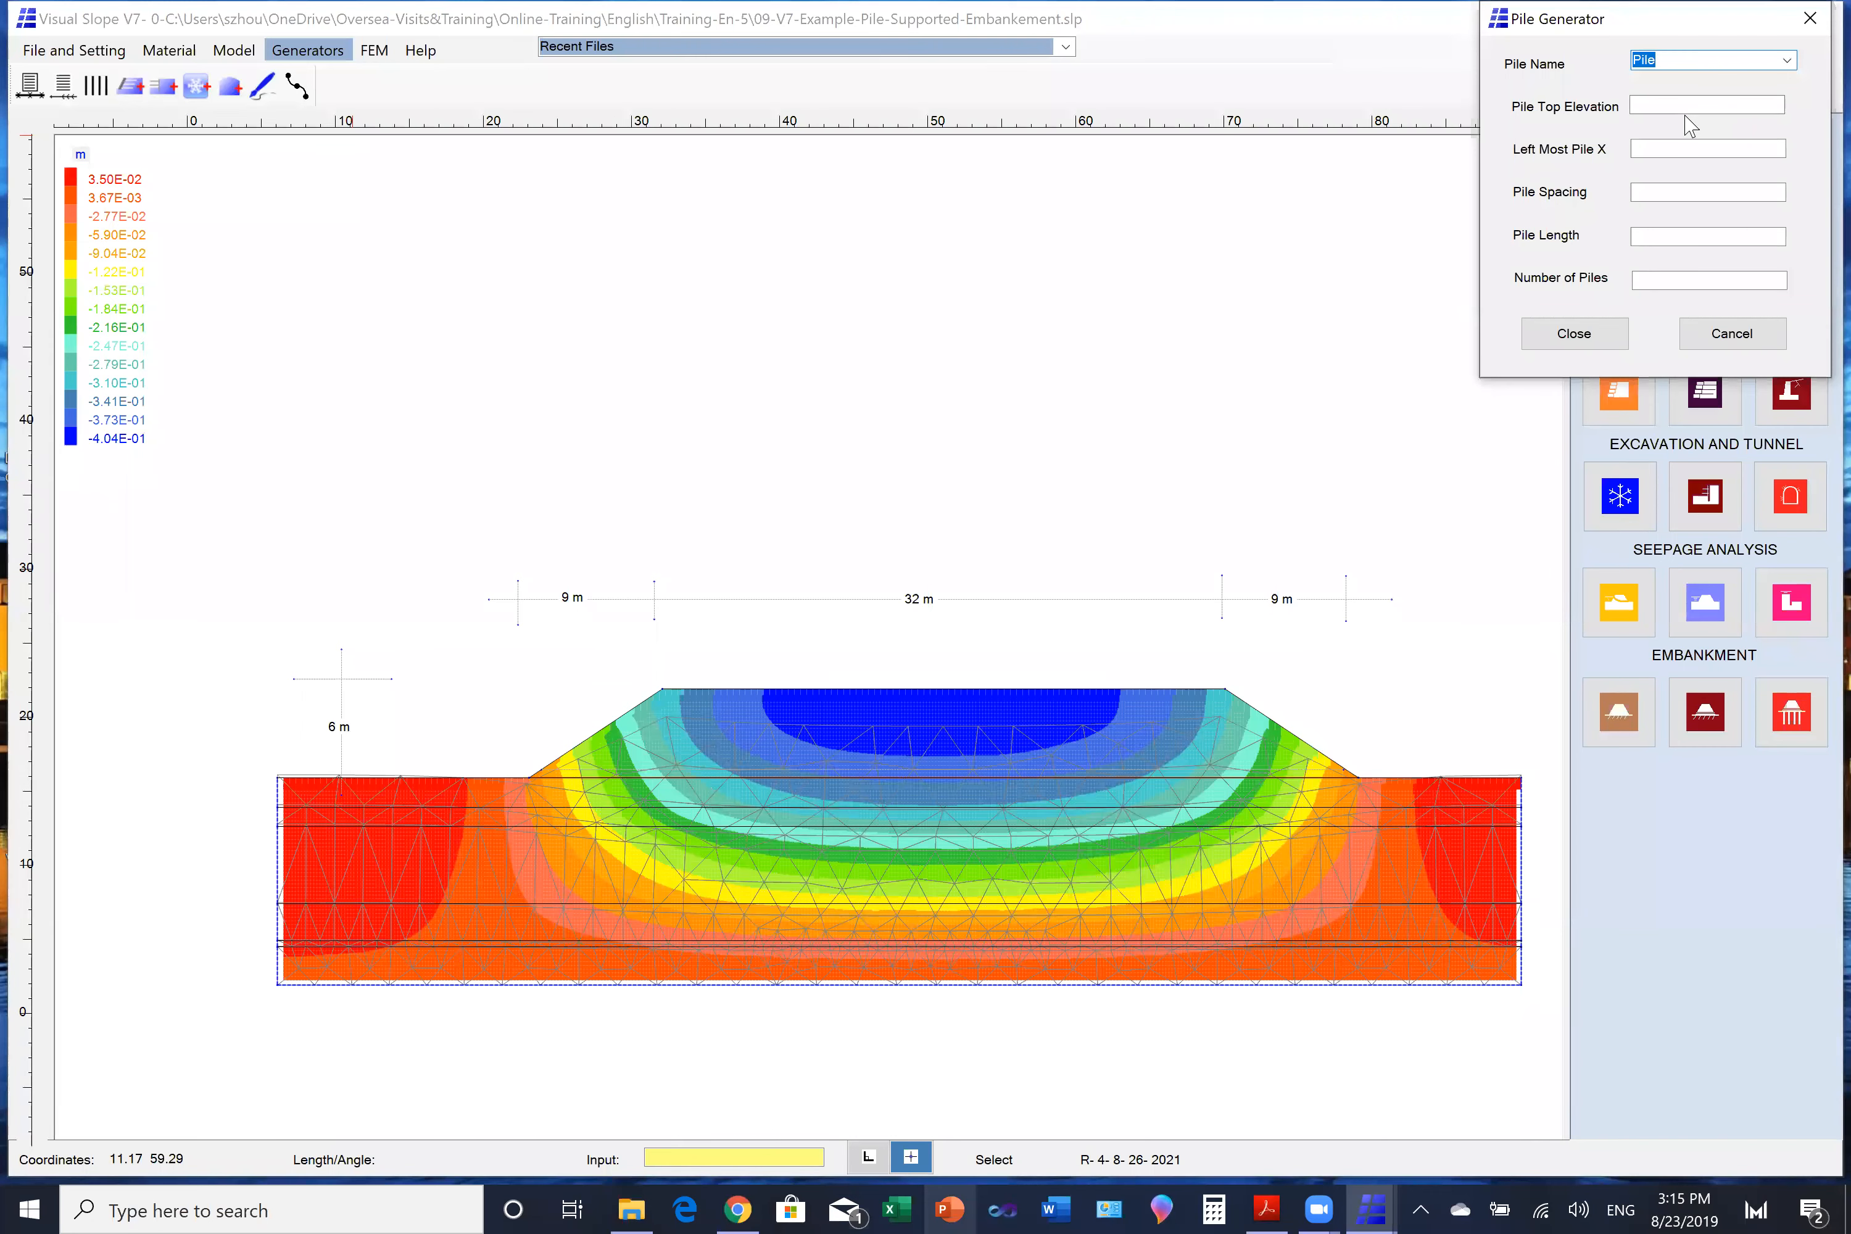
click(1655, 105)
click(1649, 149)
text(2)
text(1)
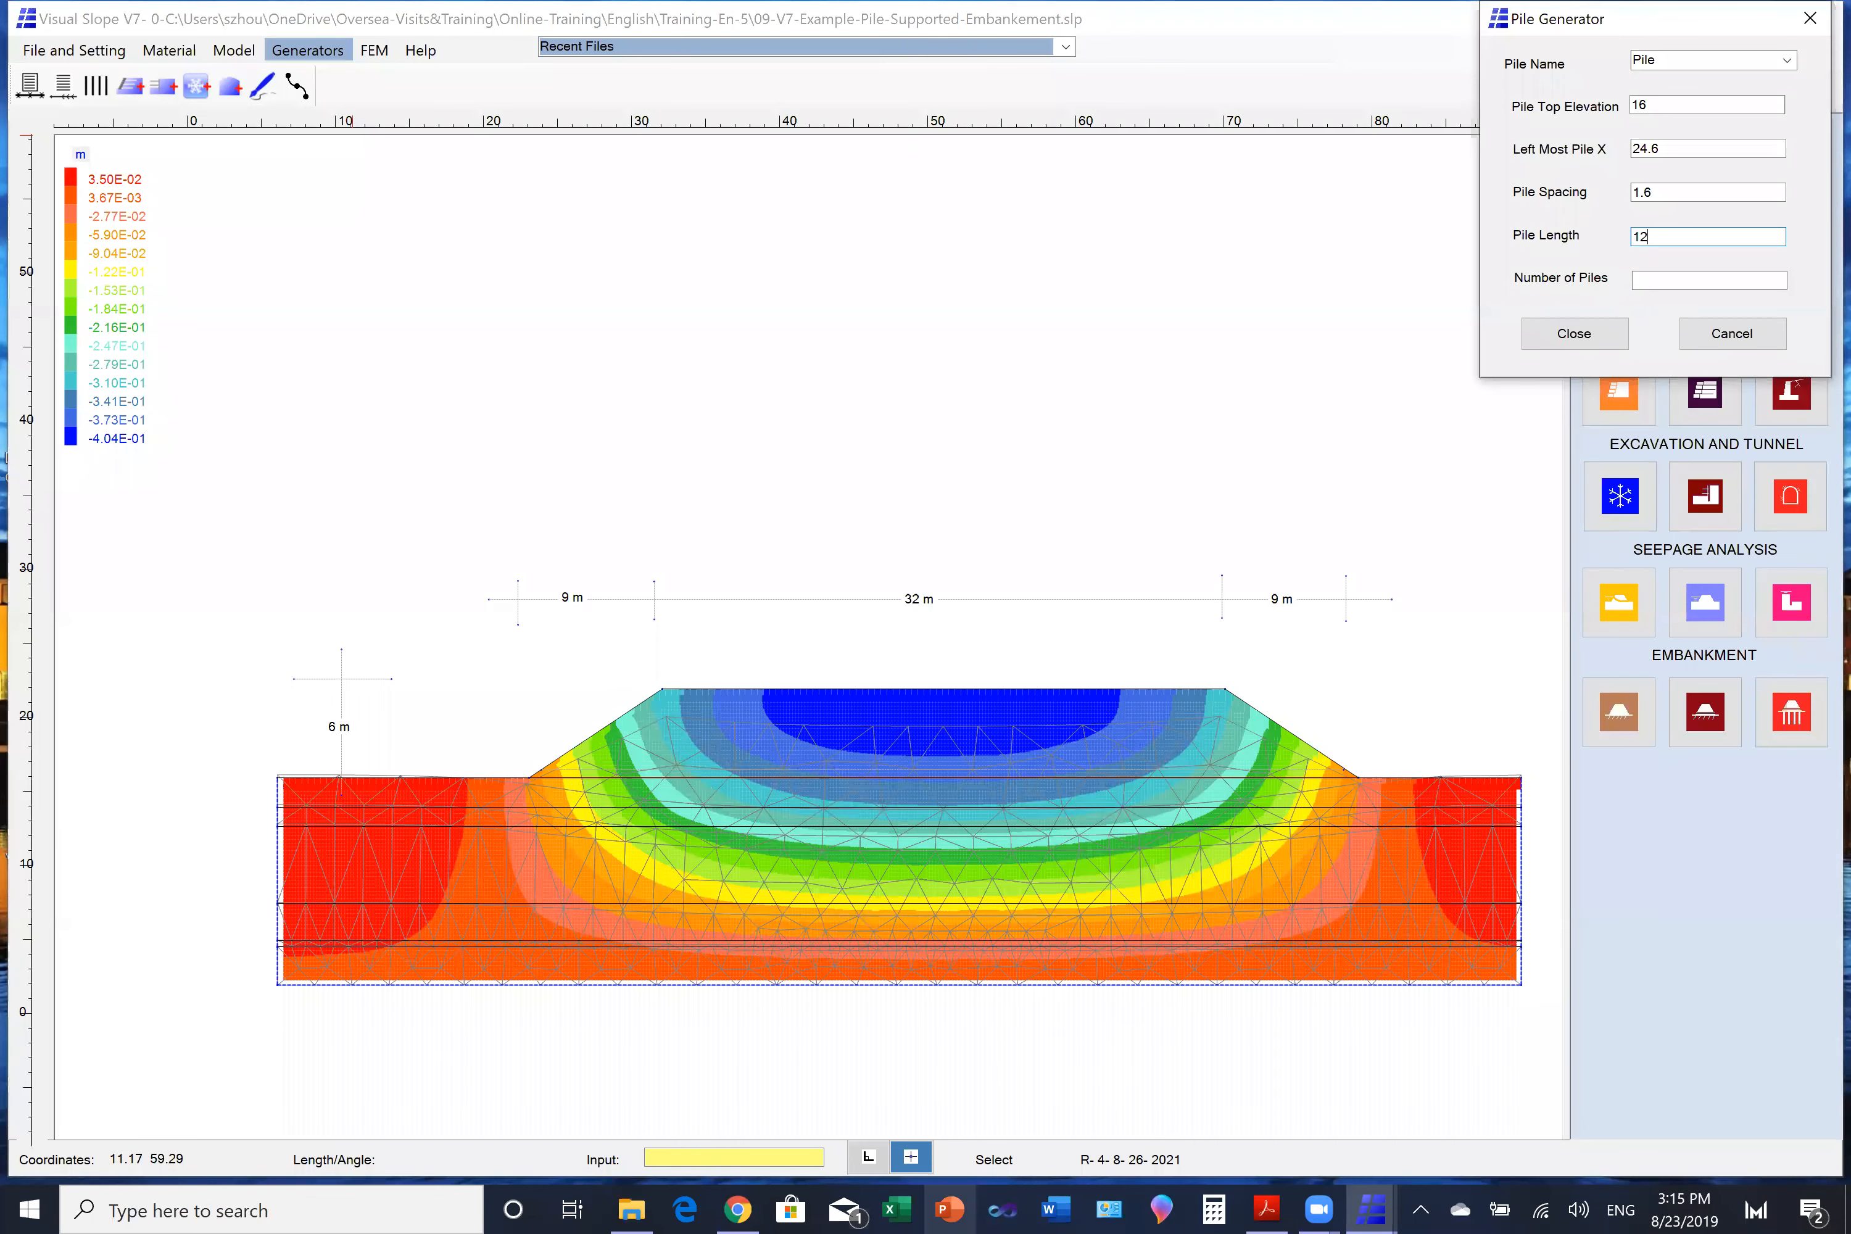
click(1648, 281)
text(34)
click(1573, 334)
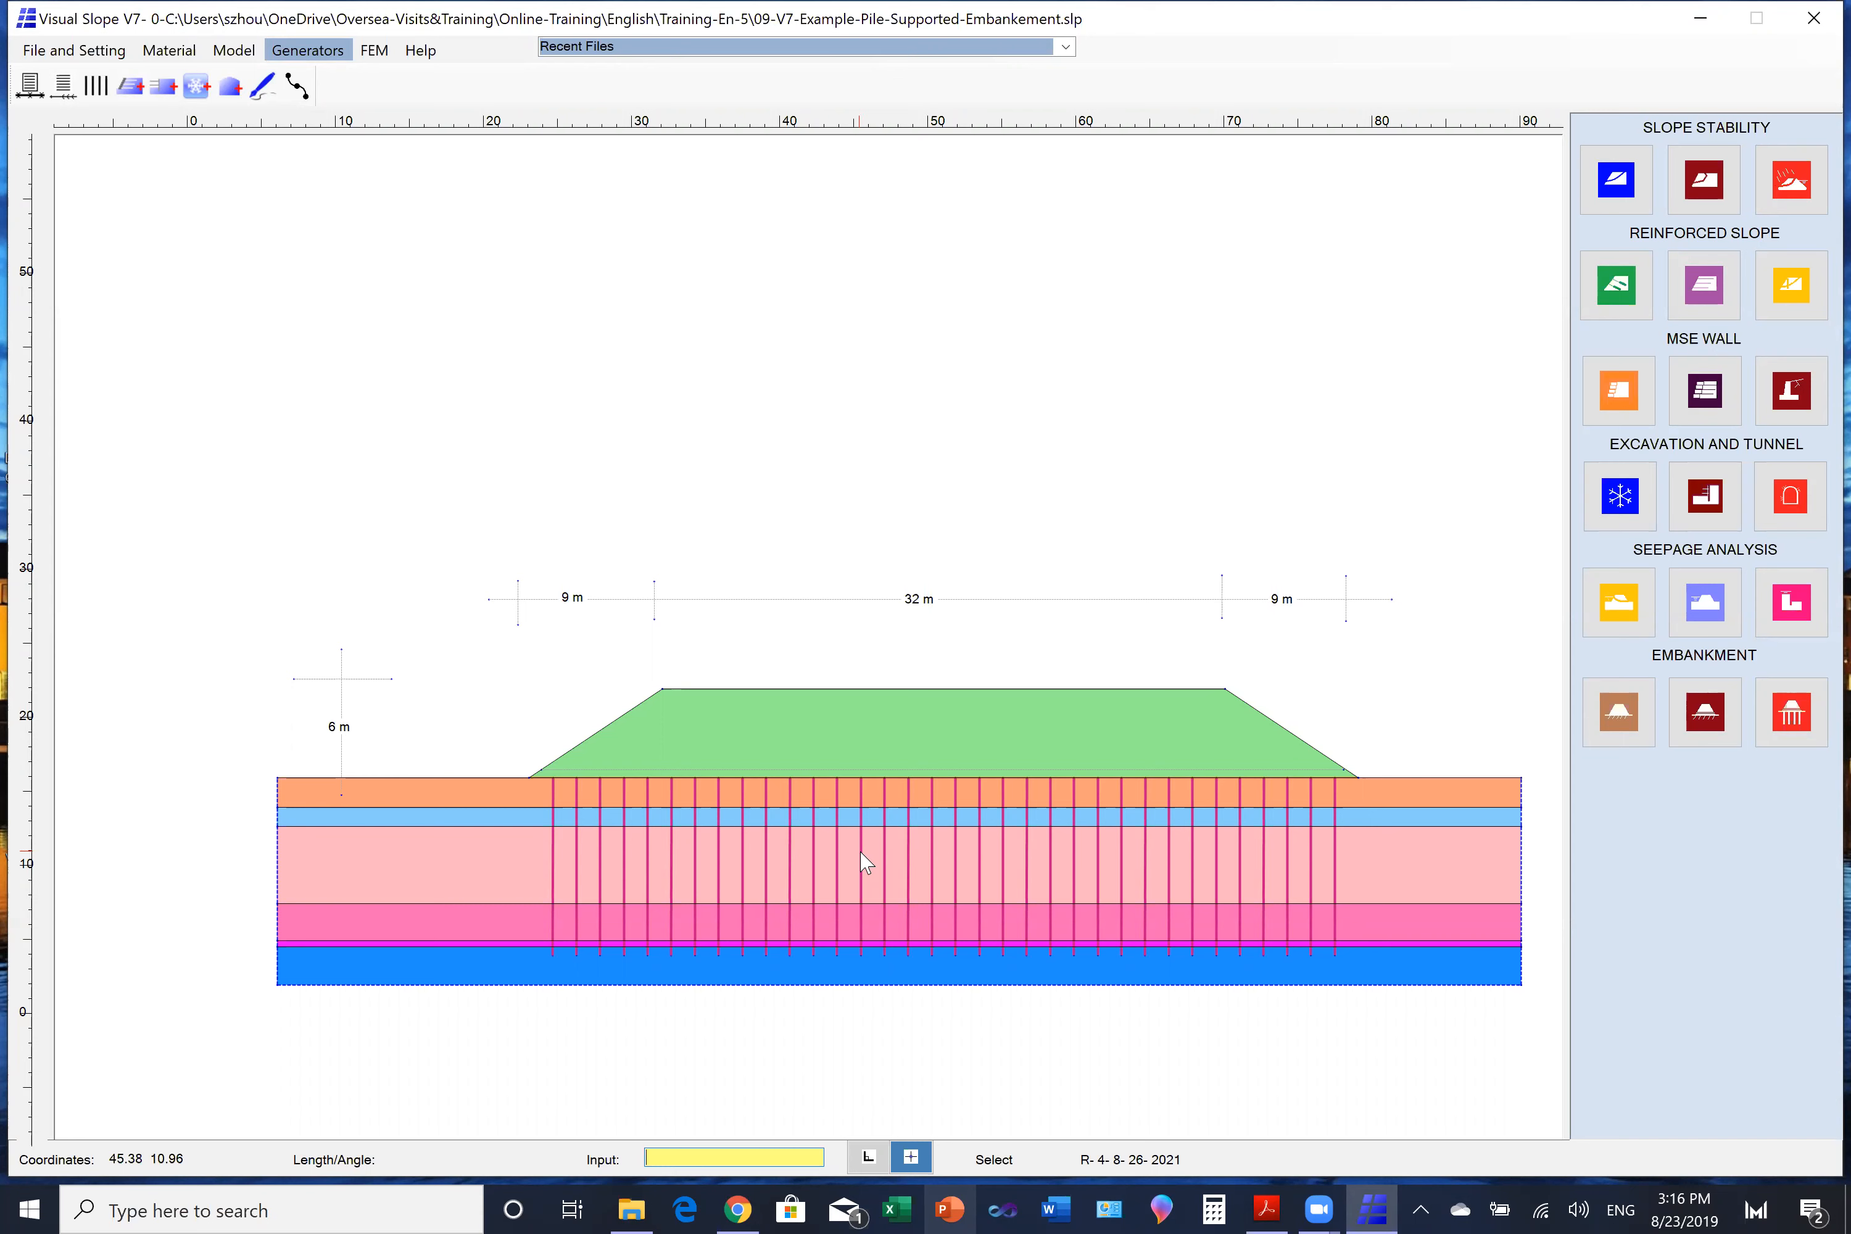
- Select the lines across the embankment and piles and activate the non-soil lines for the crest surcharge and base reinforcement
click(233, 50)
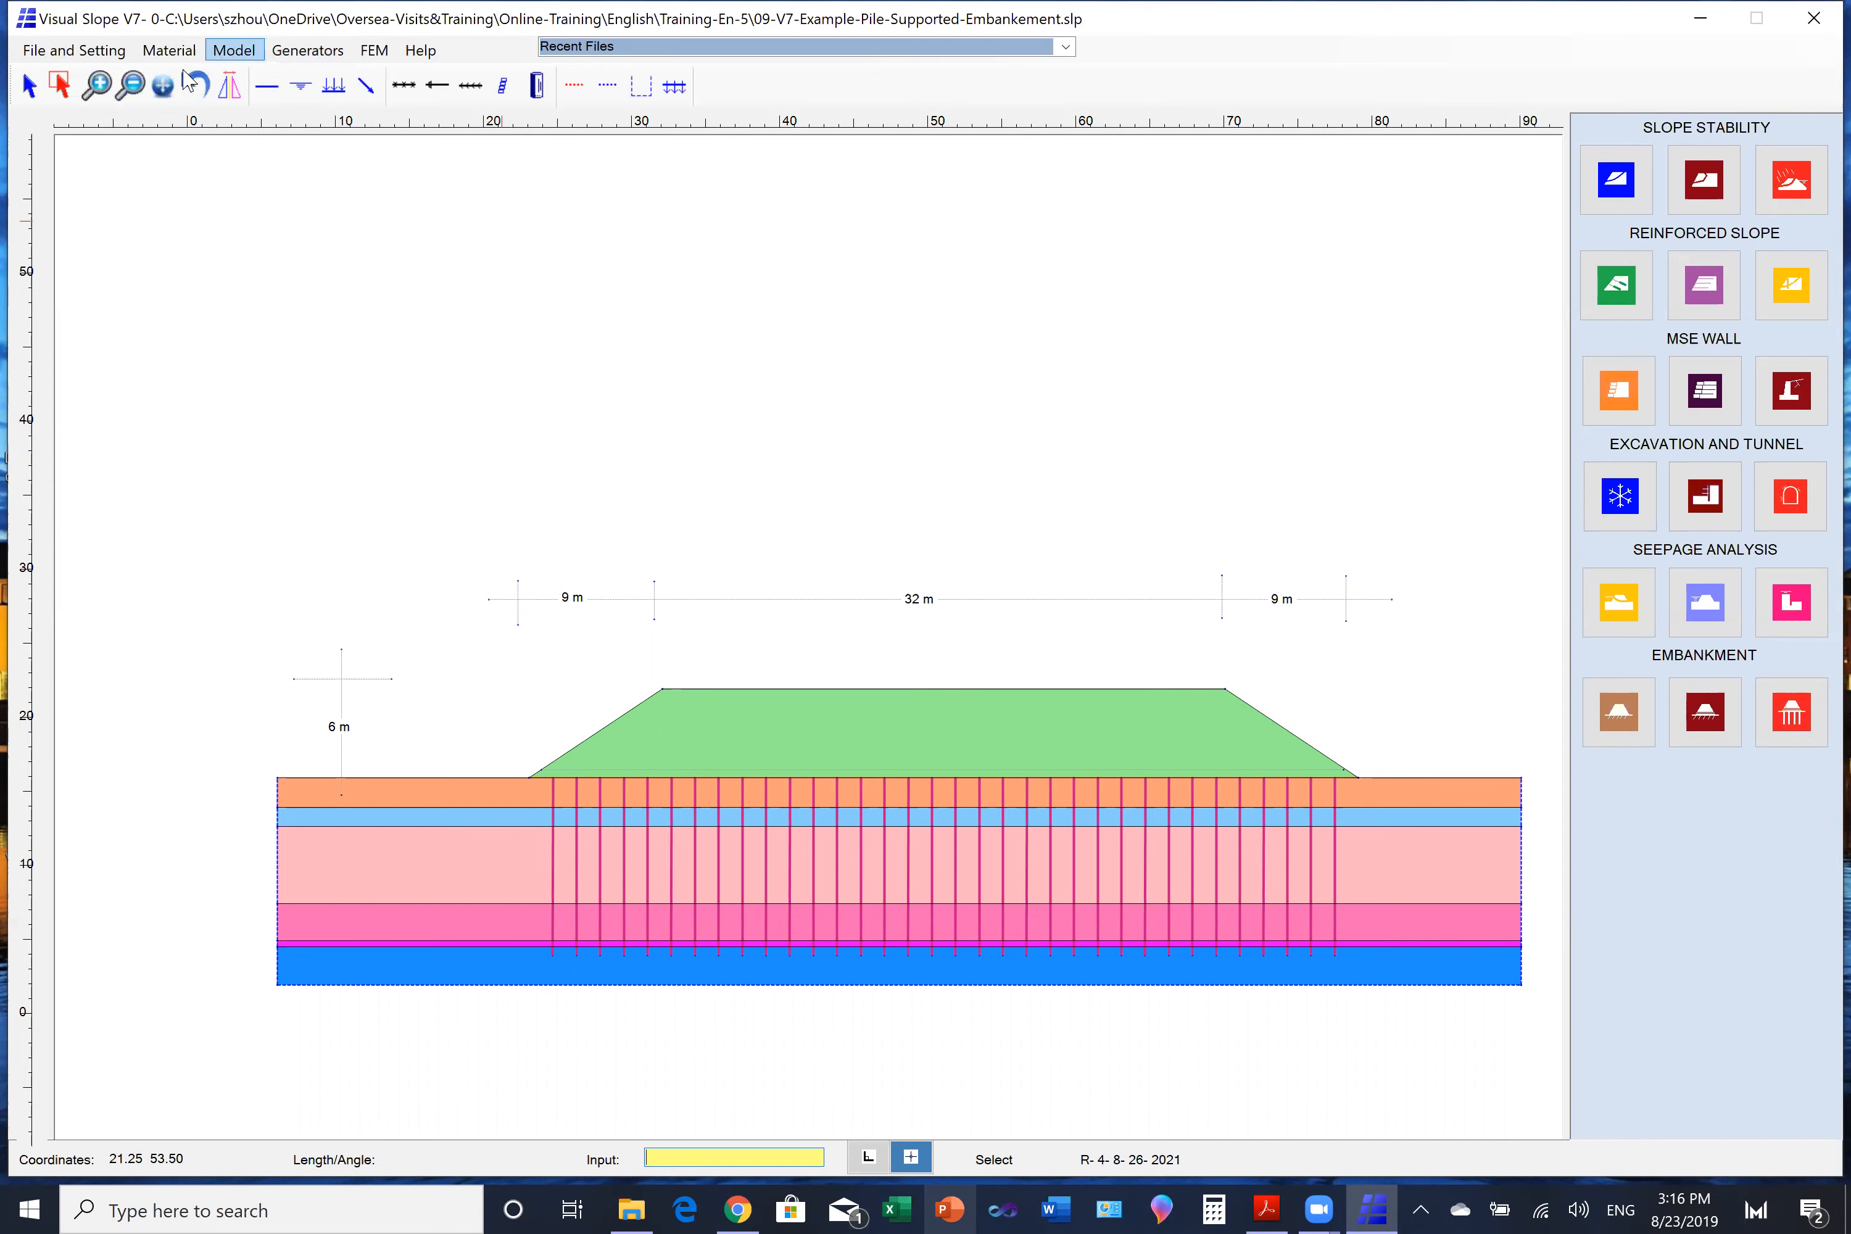
click(62, 86)
drag(587, 629, 1025, 856)
right_click(1008, 347)
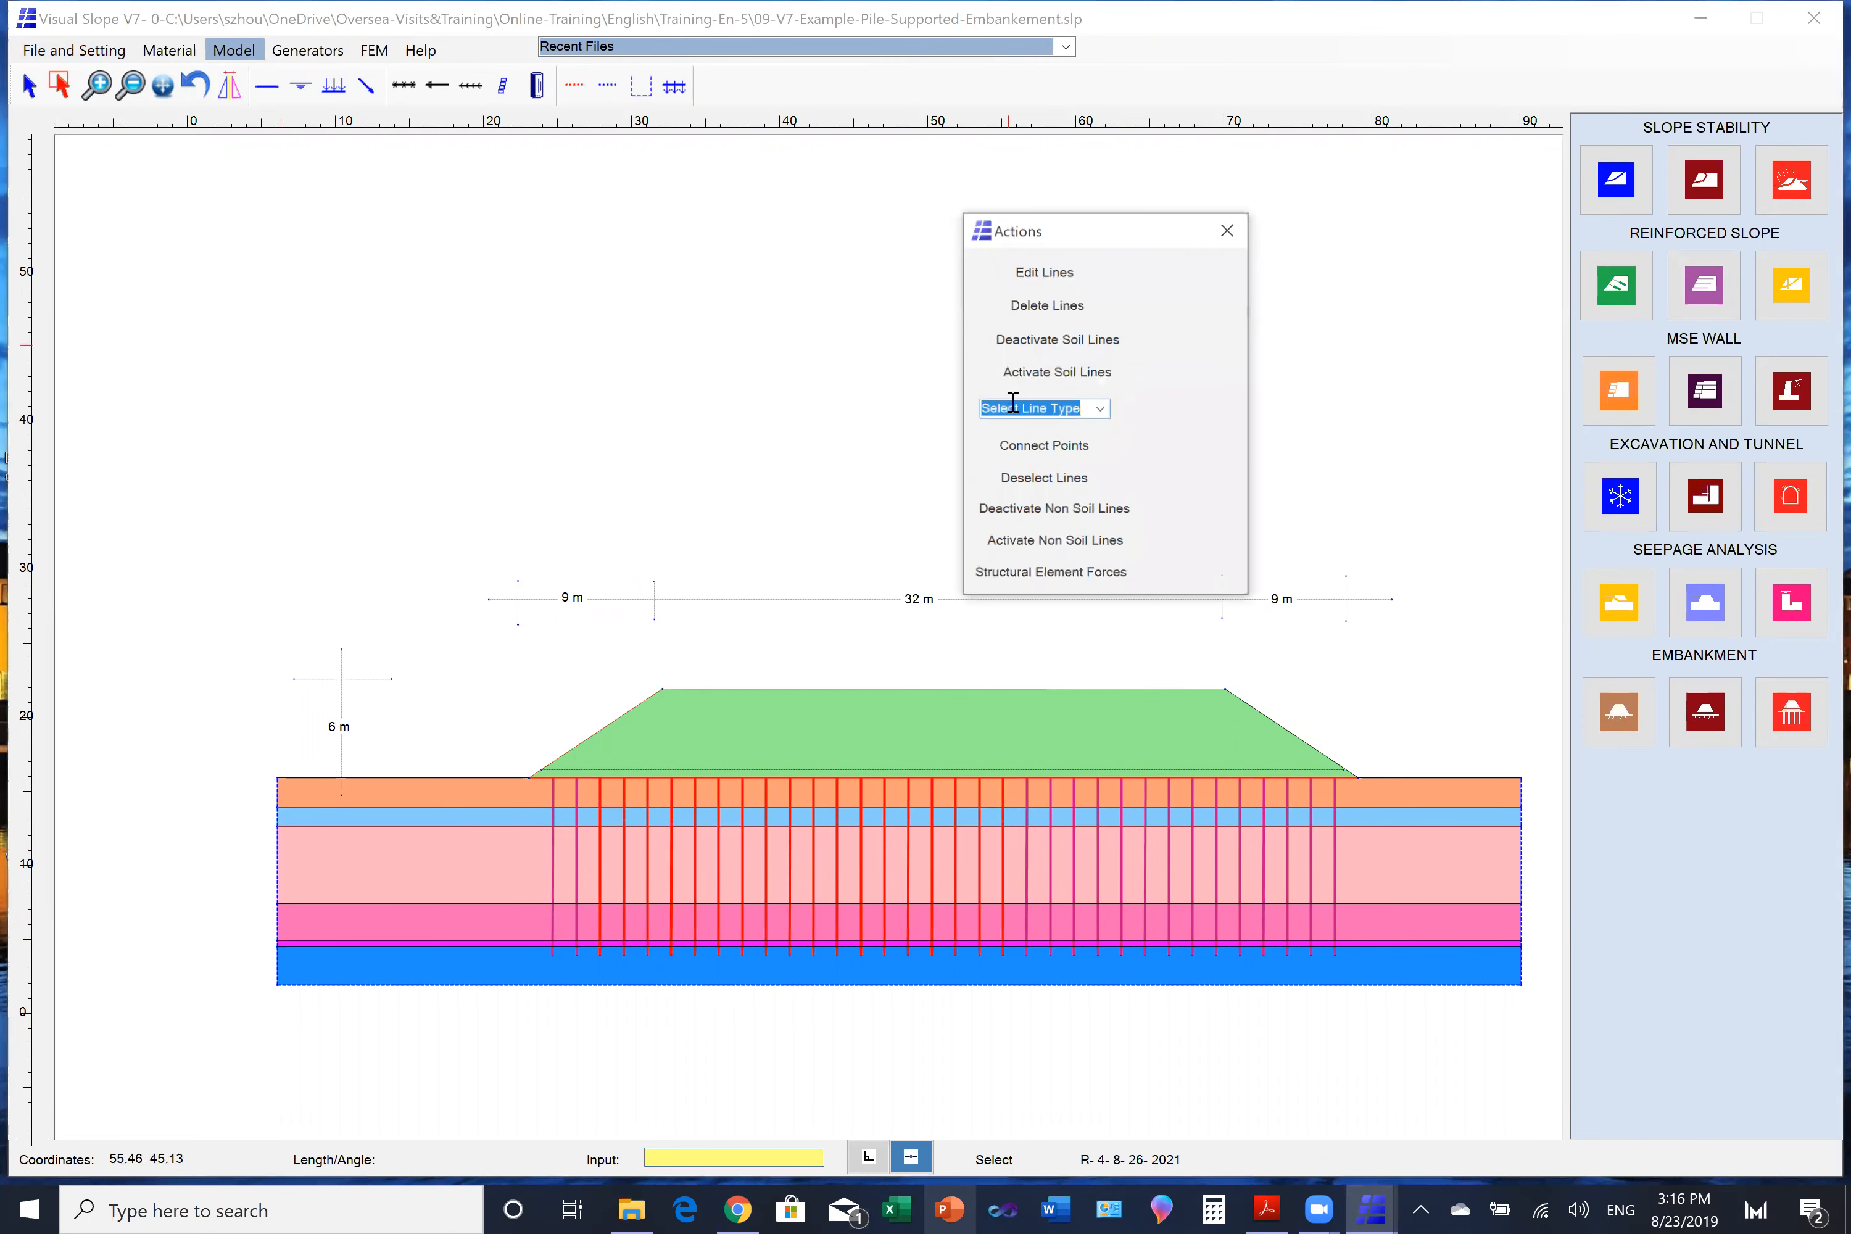
click(1036, 544)
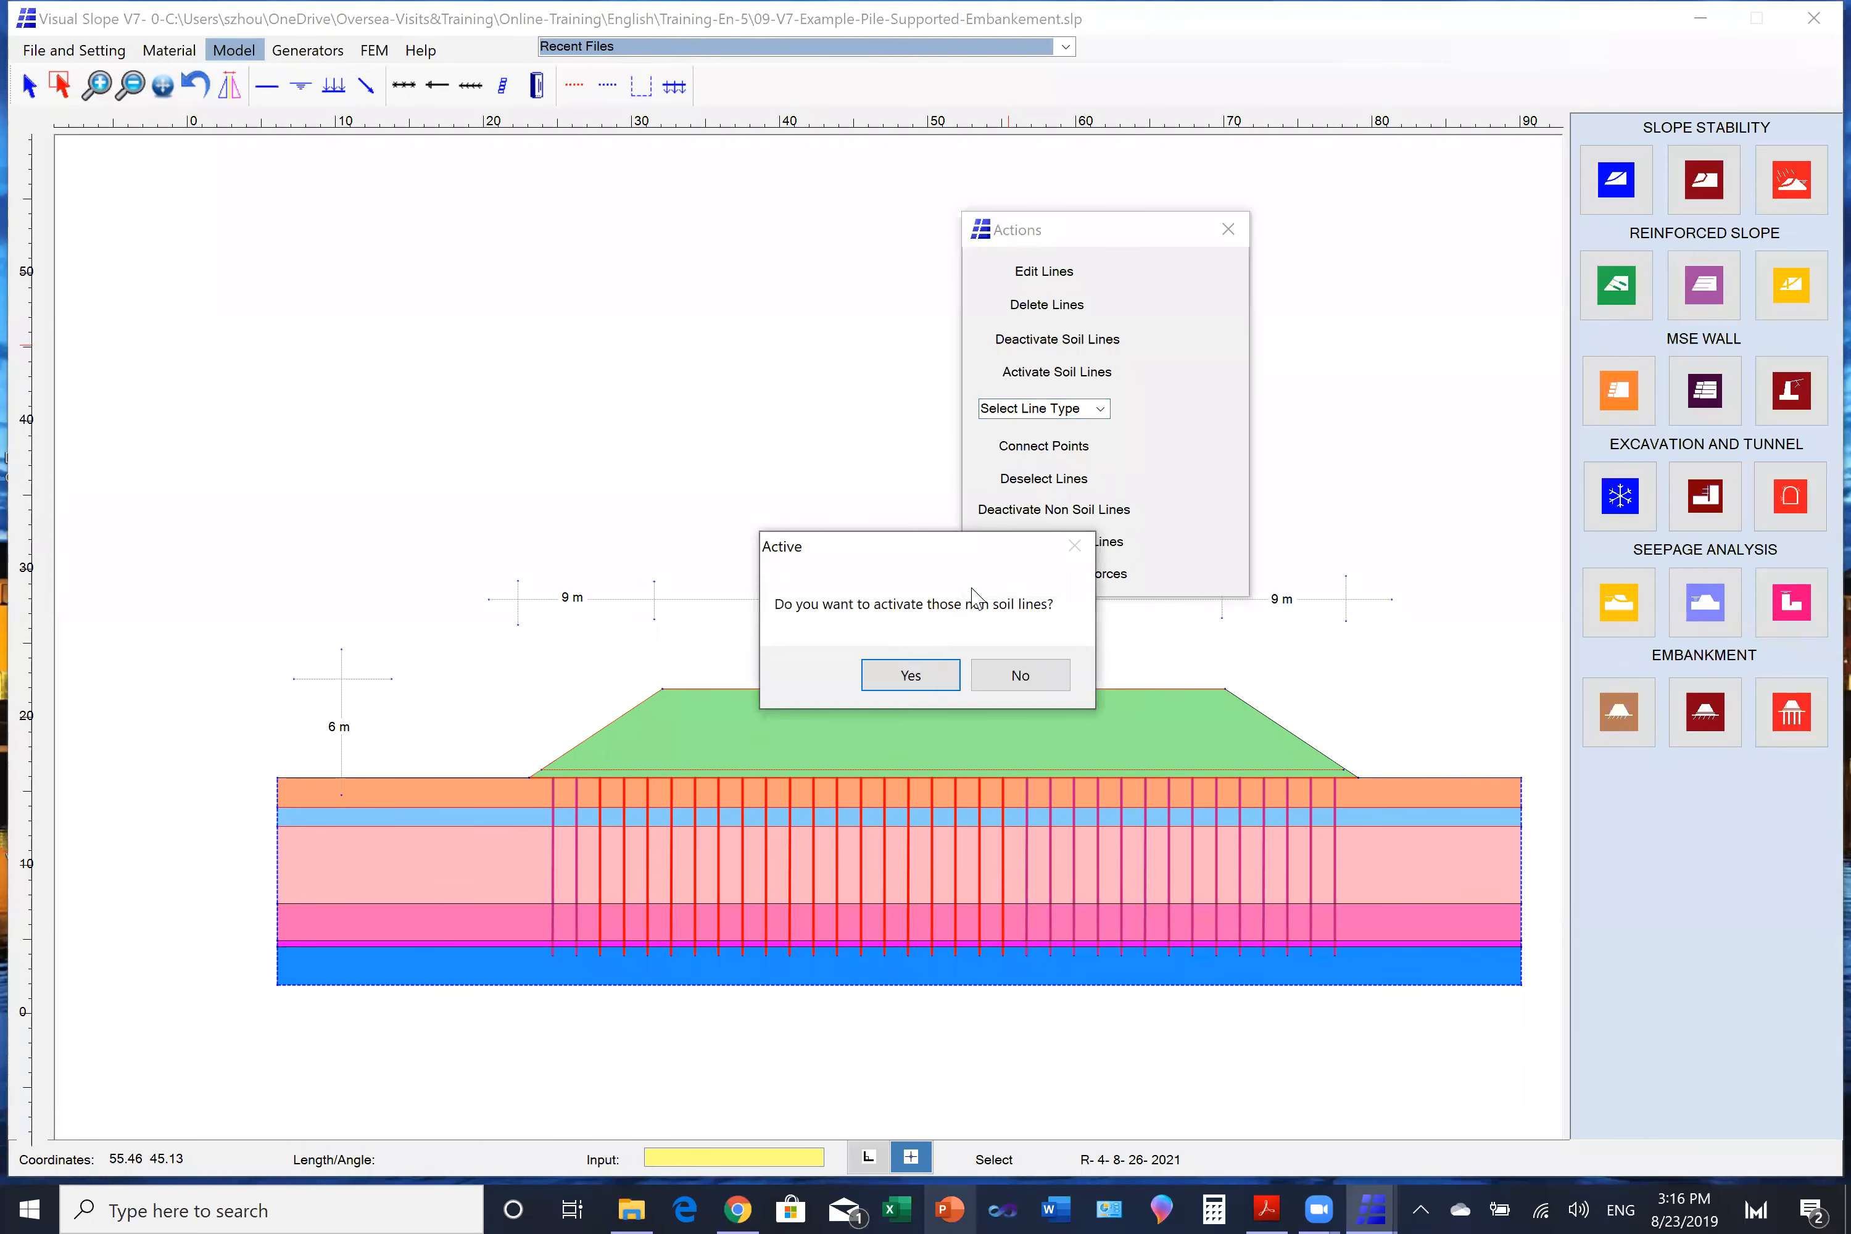
click(900, 673)
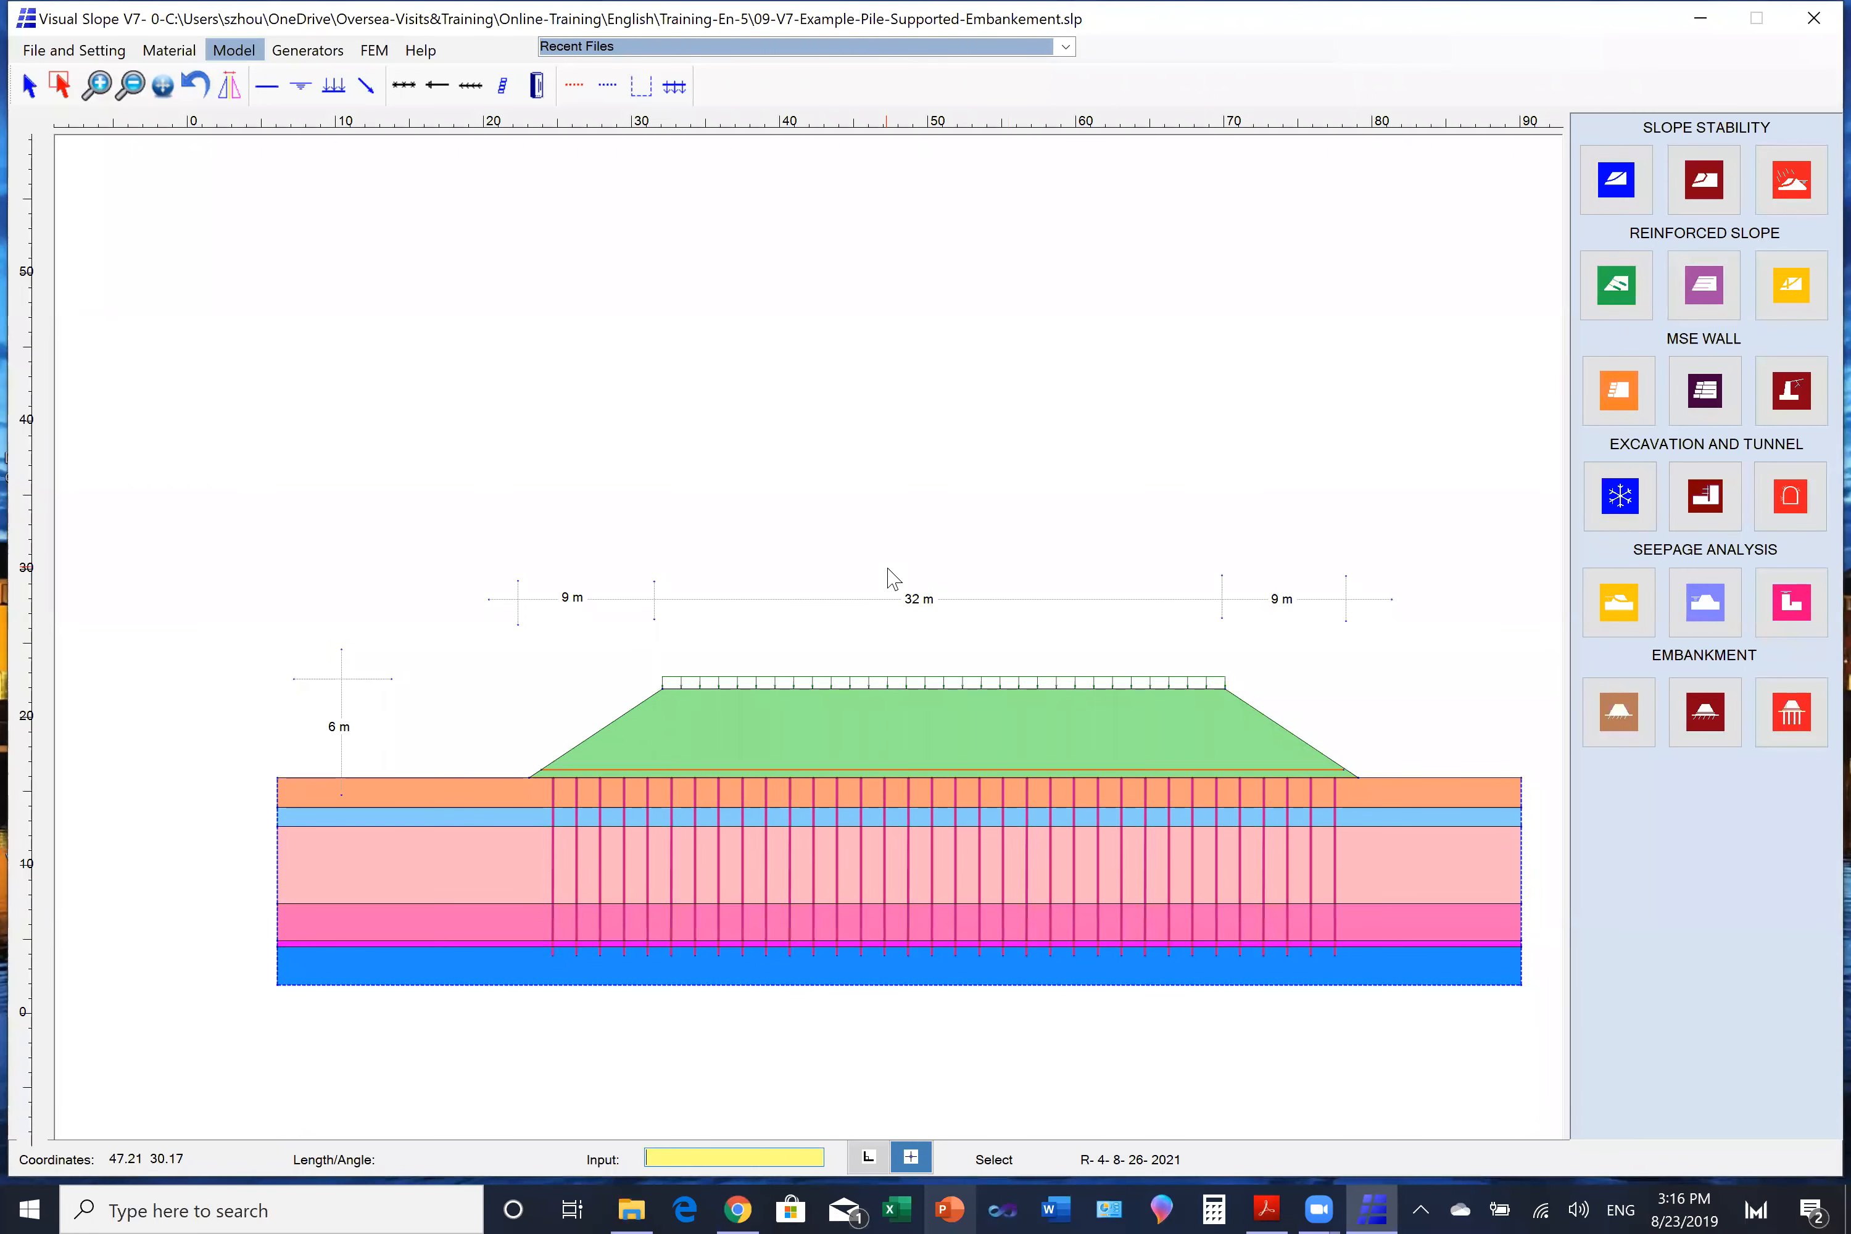
- Generate a Basic Mesh for the plane strain model with the piles included
click(368, 51)
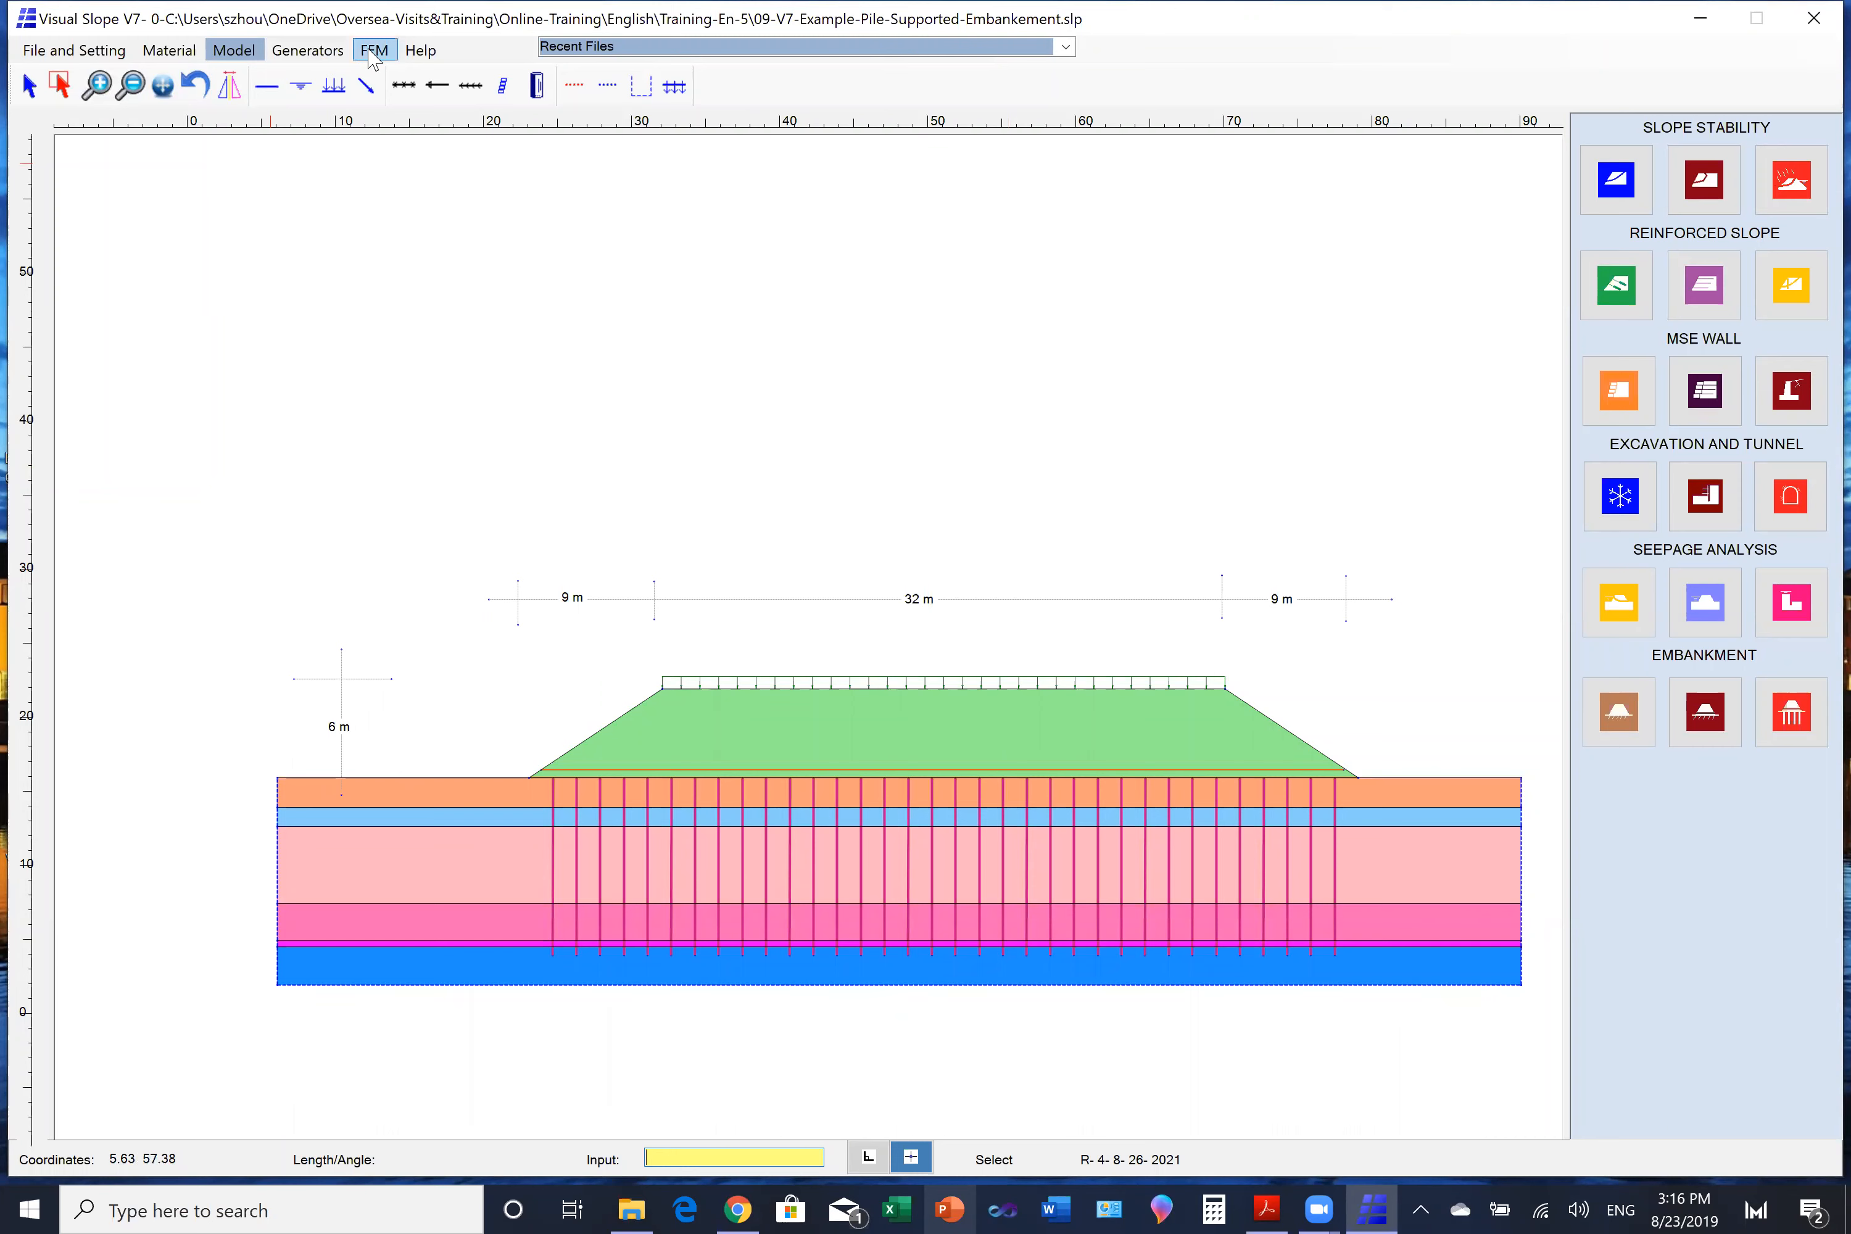
click(304, 88)
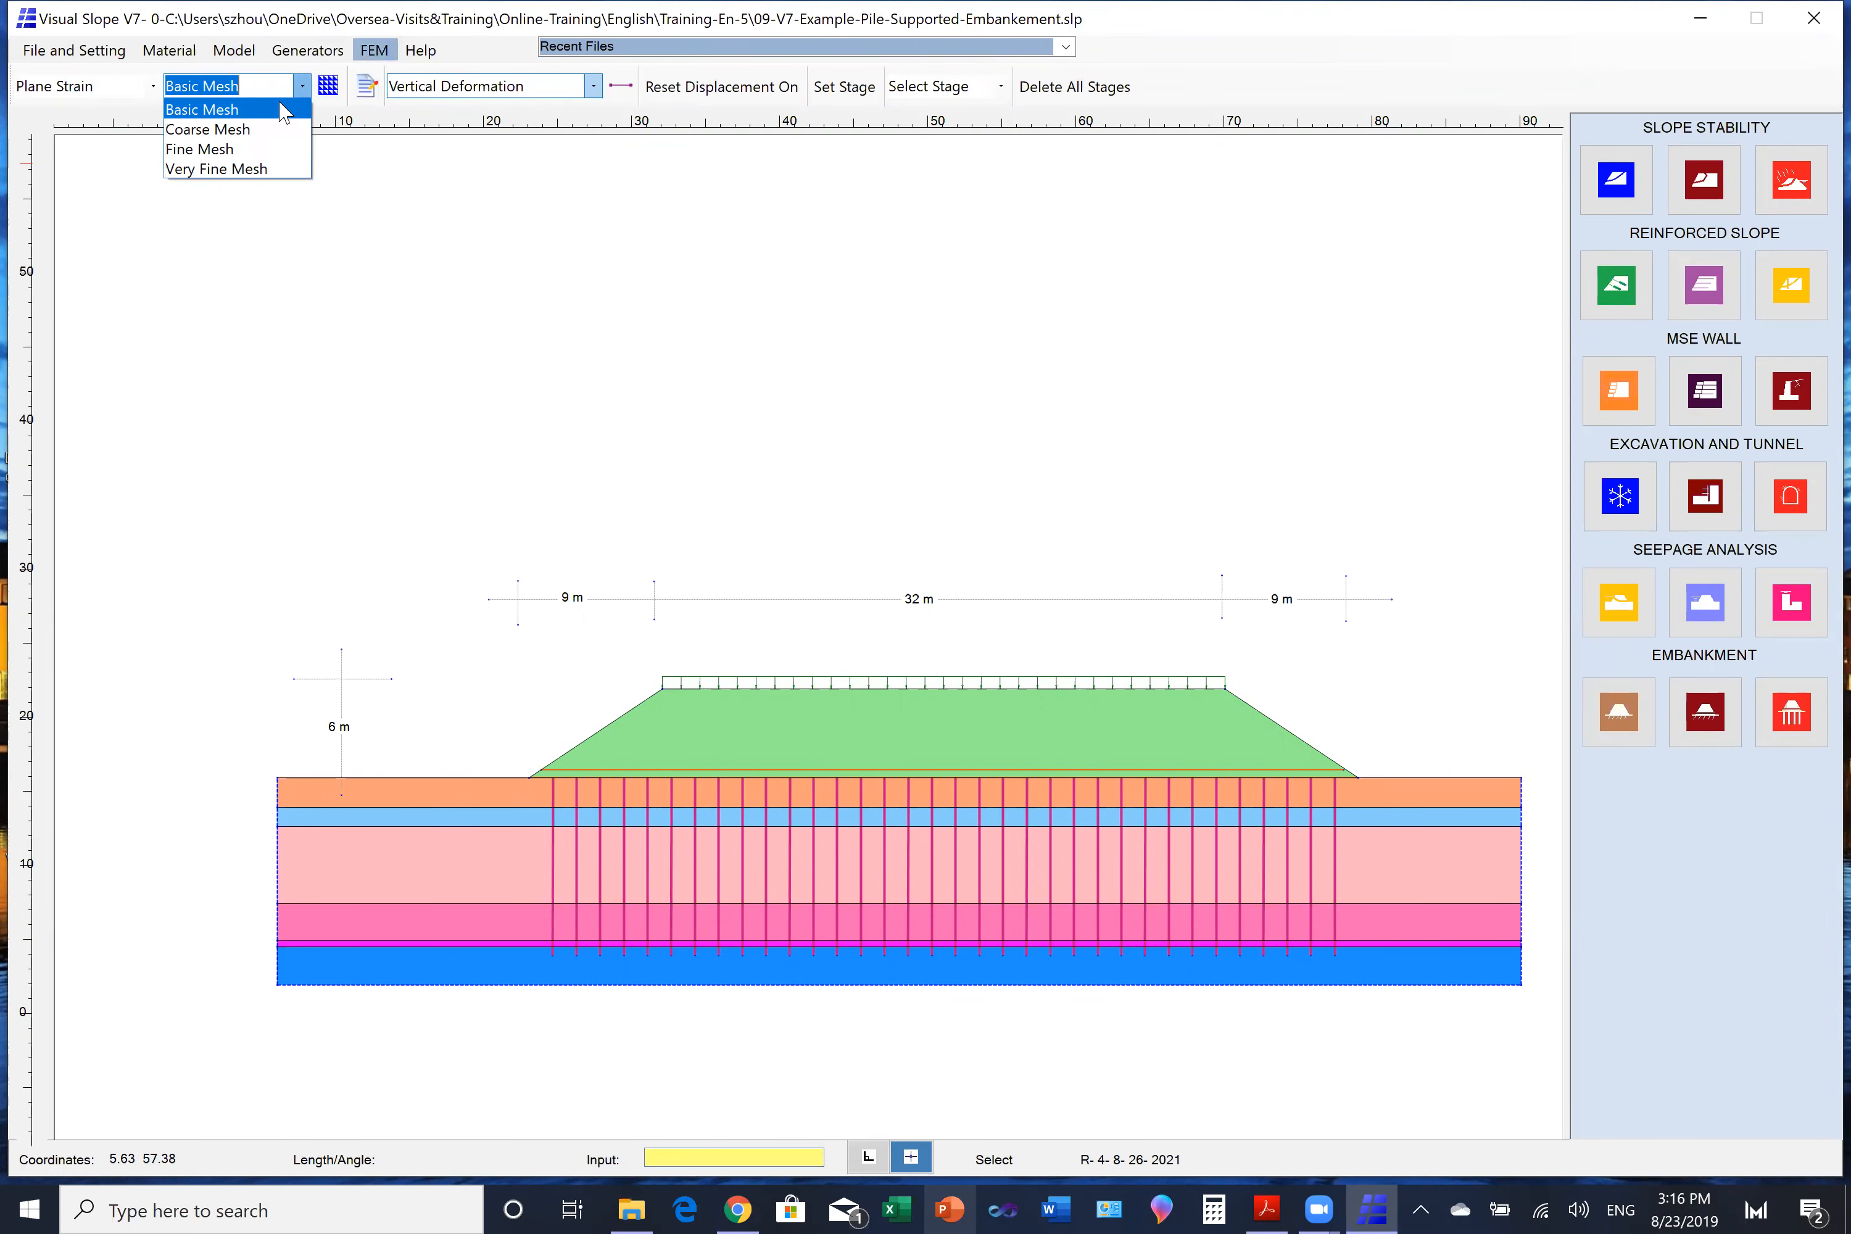
click(279, 108)
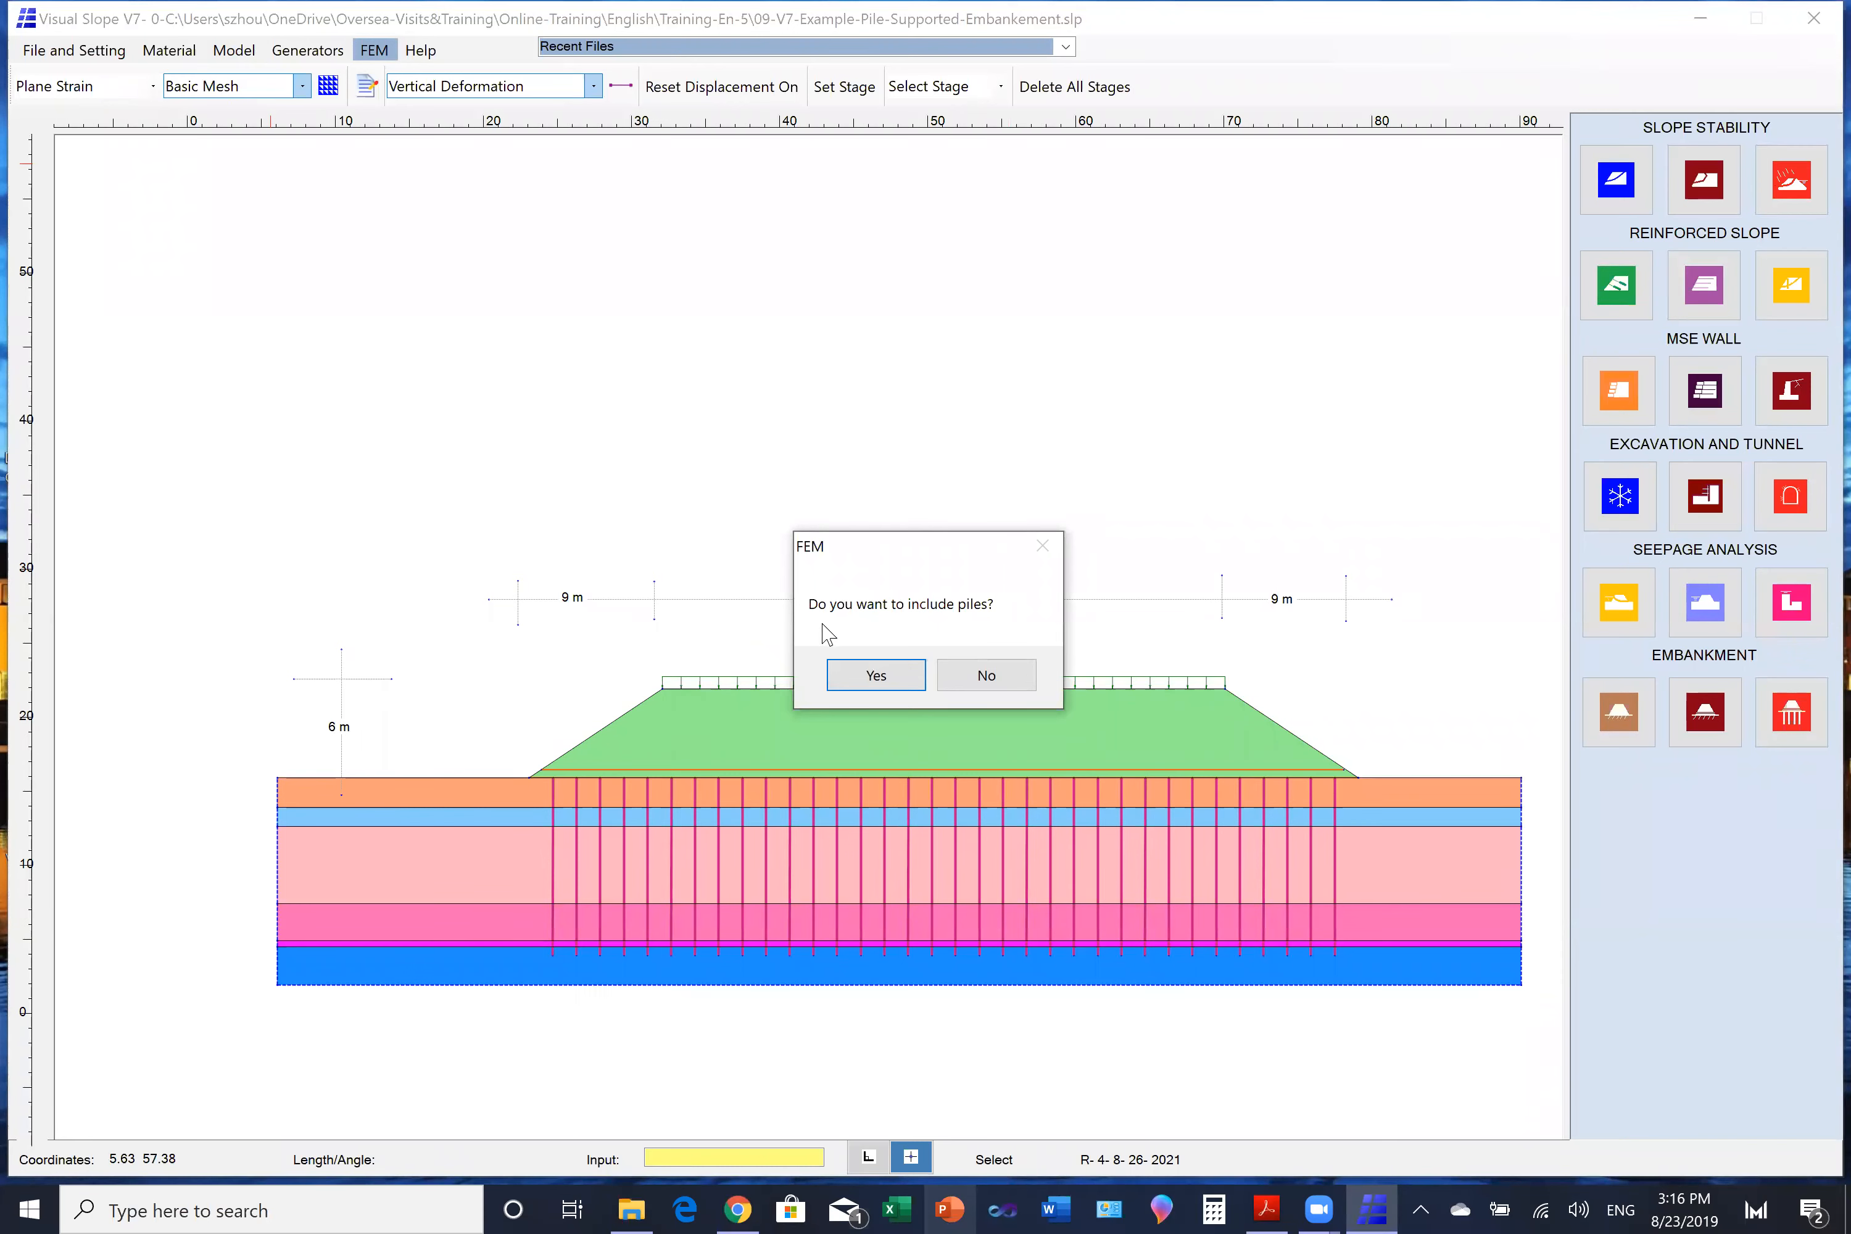
click(873, 673)
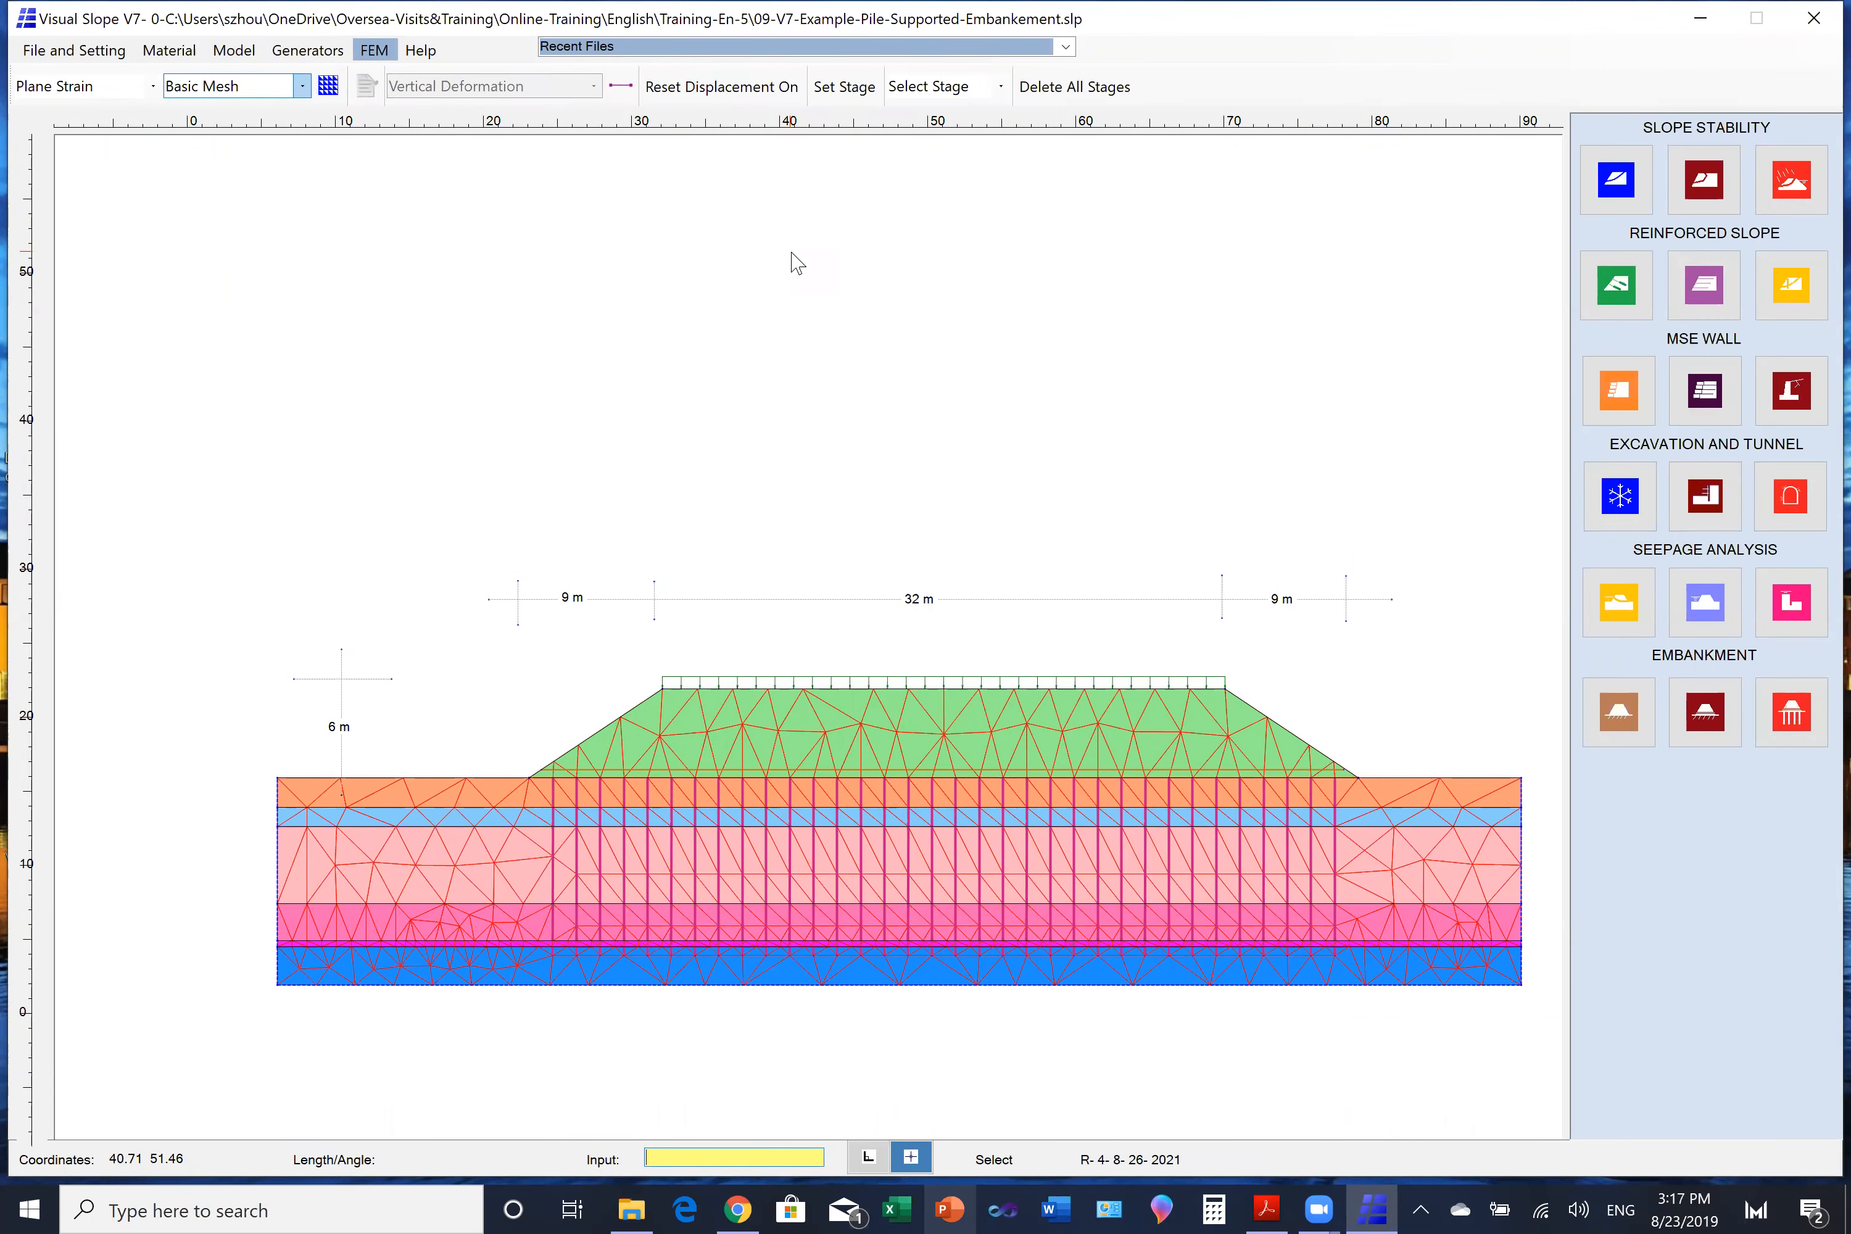
- Select the embankment and all piles and deactivate their non-soil lines: surcharge, reinforcement and piles
click(242, 55)
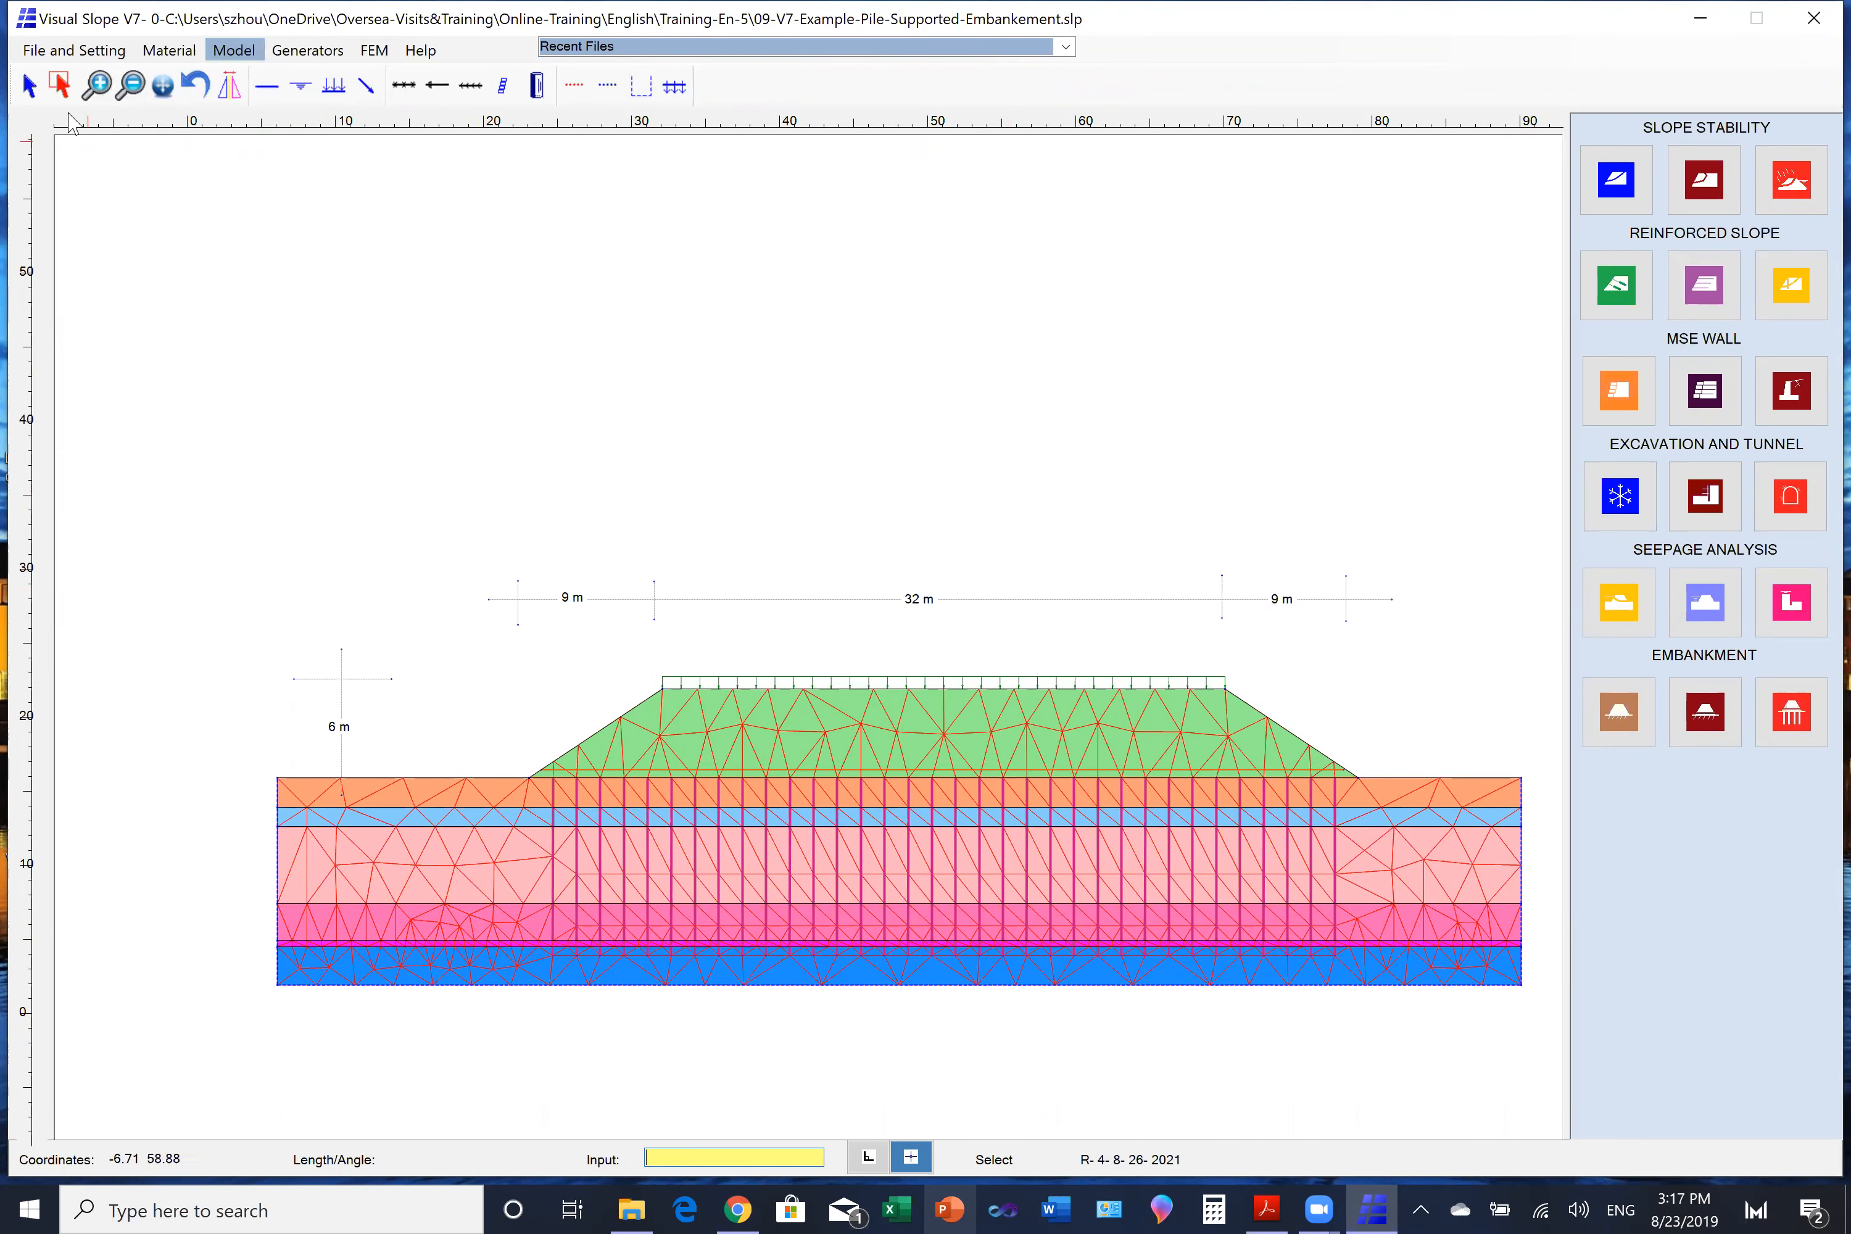
click(60, 85)
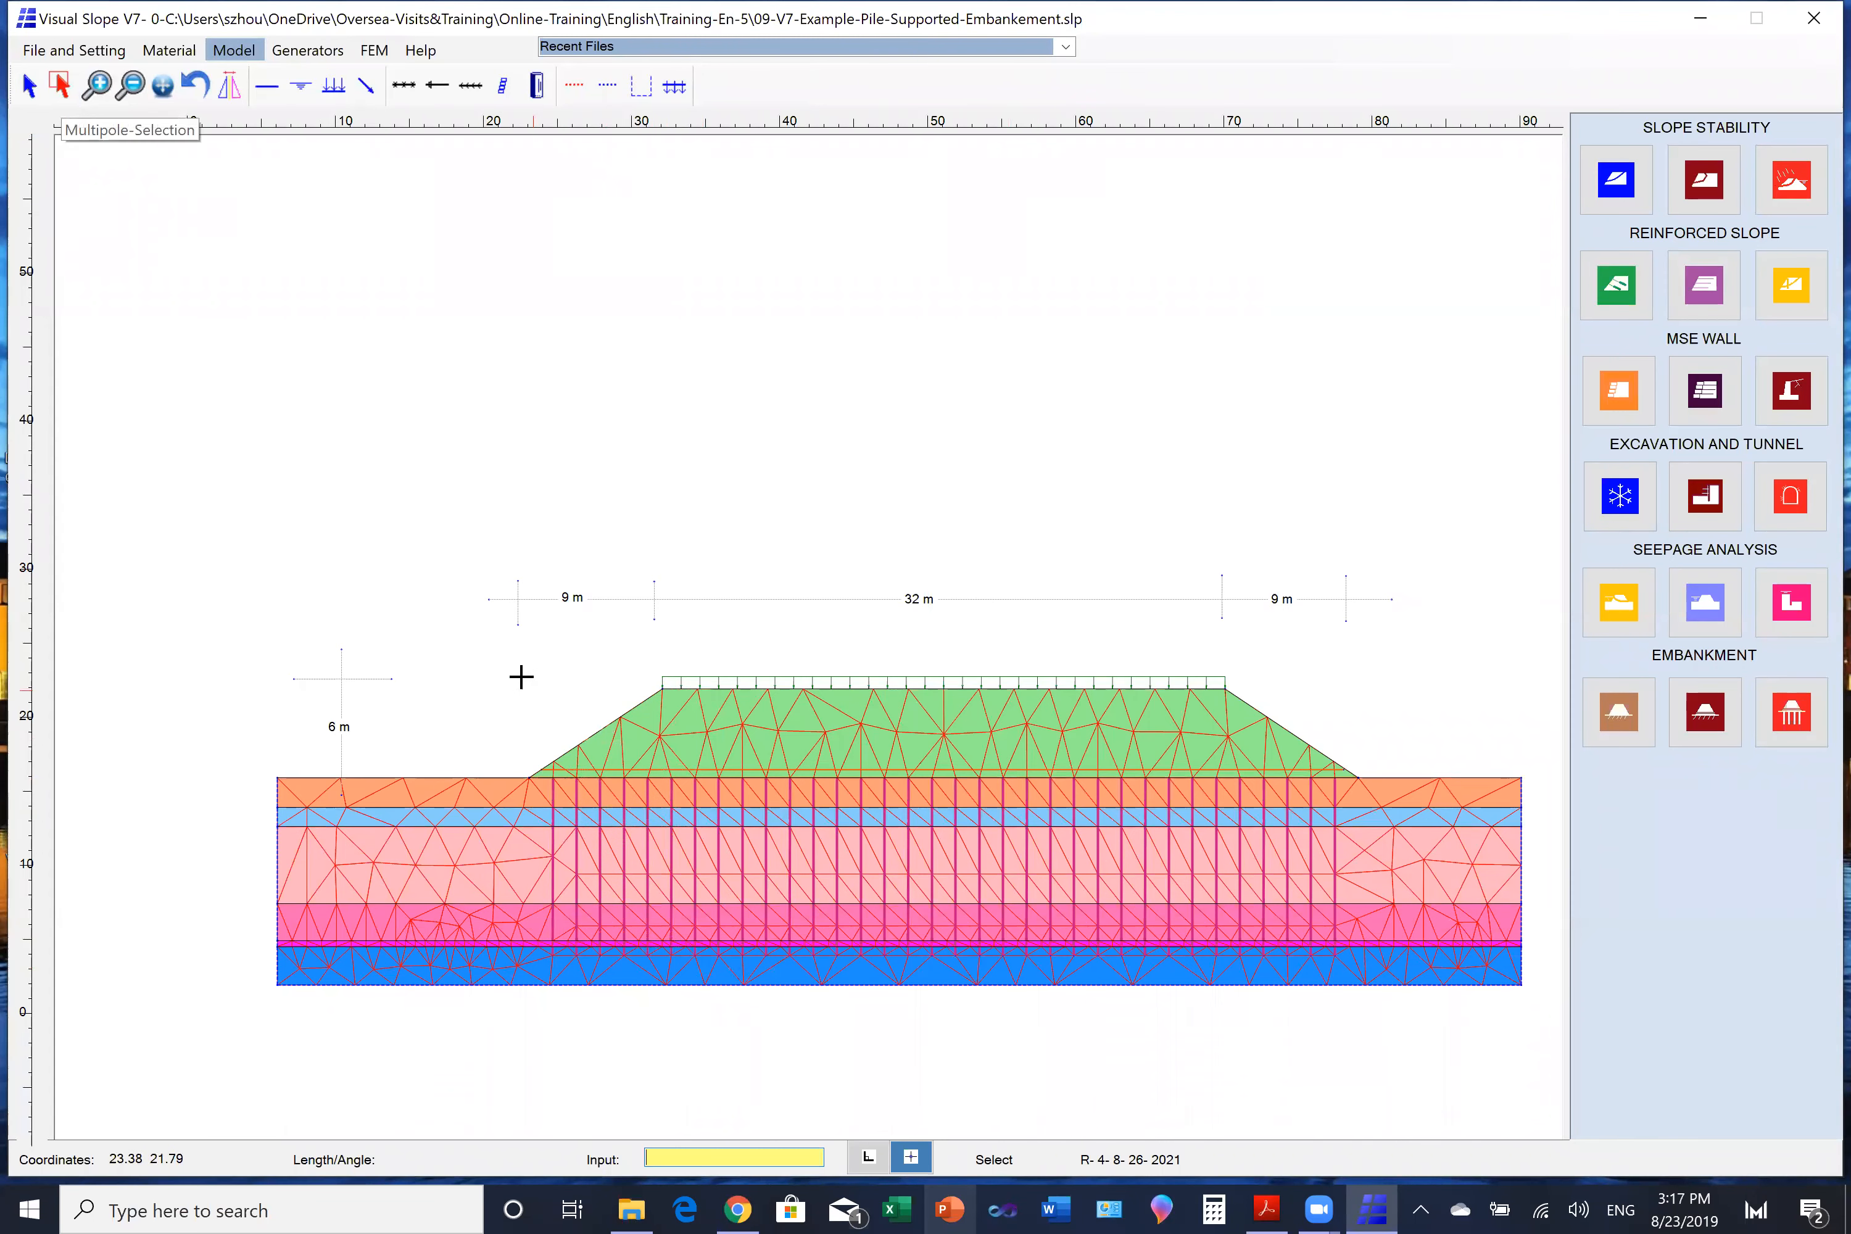
drag(643, 652, 1255, 844)
drag(515, 863, 1440, 884)
right_click(1315, 418)
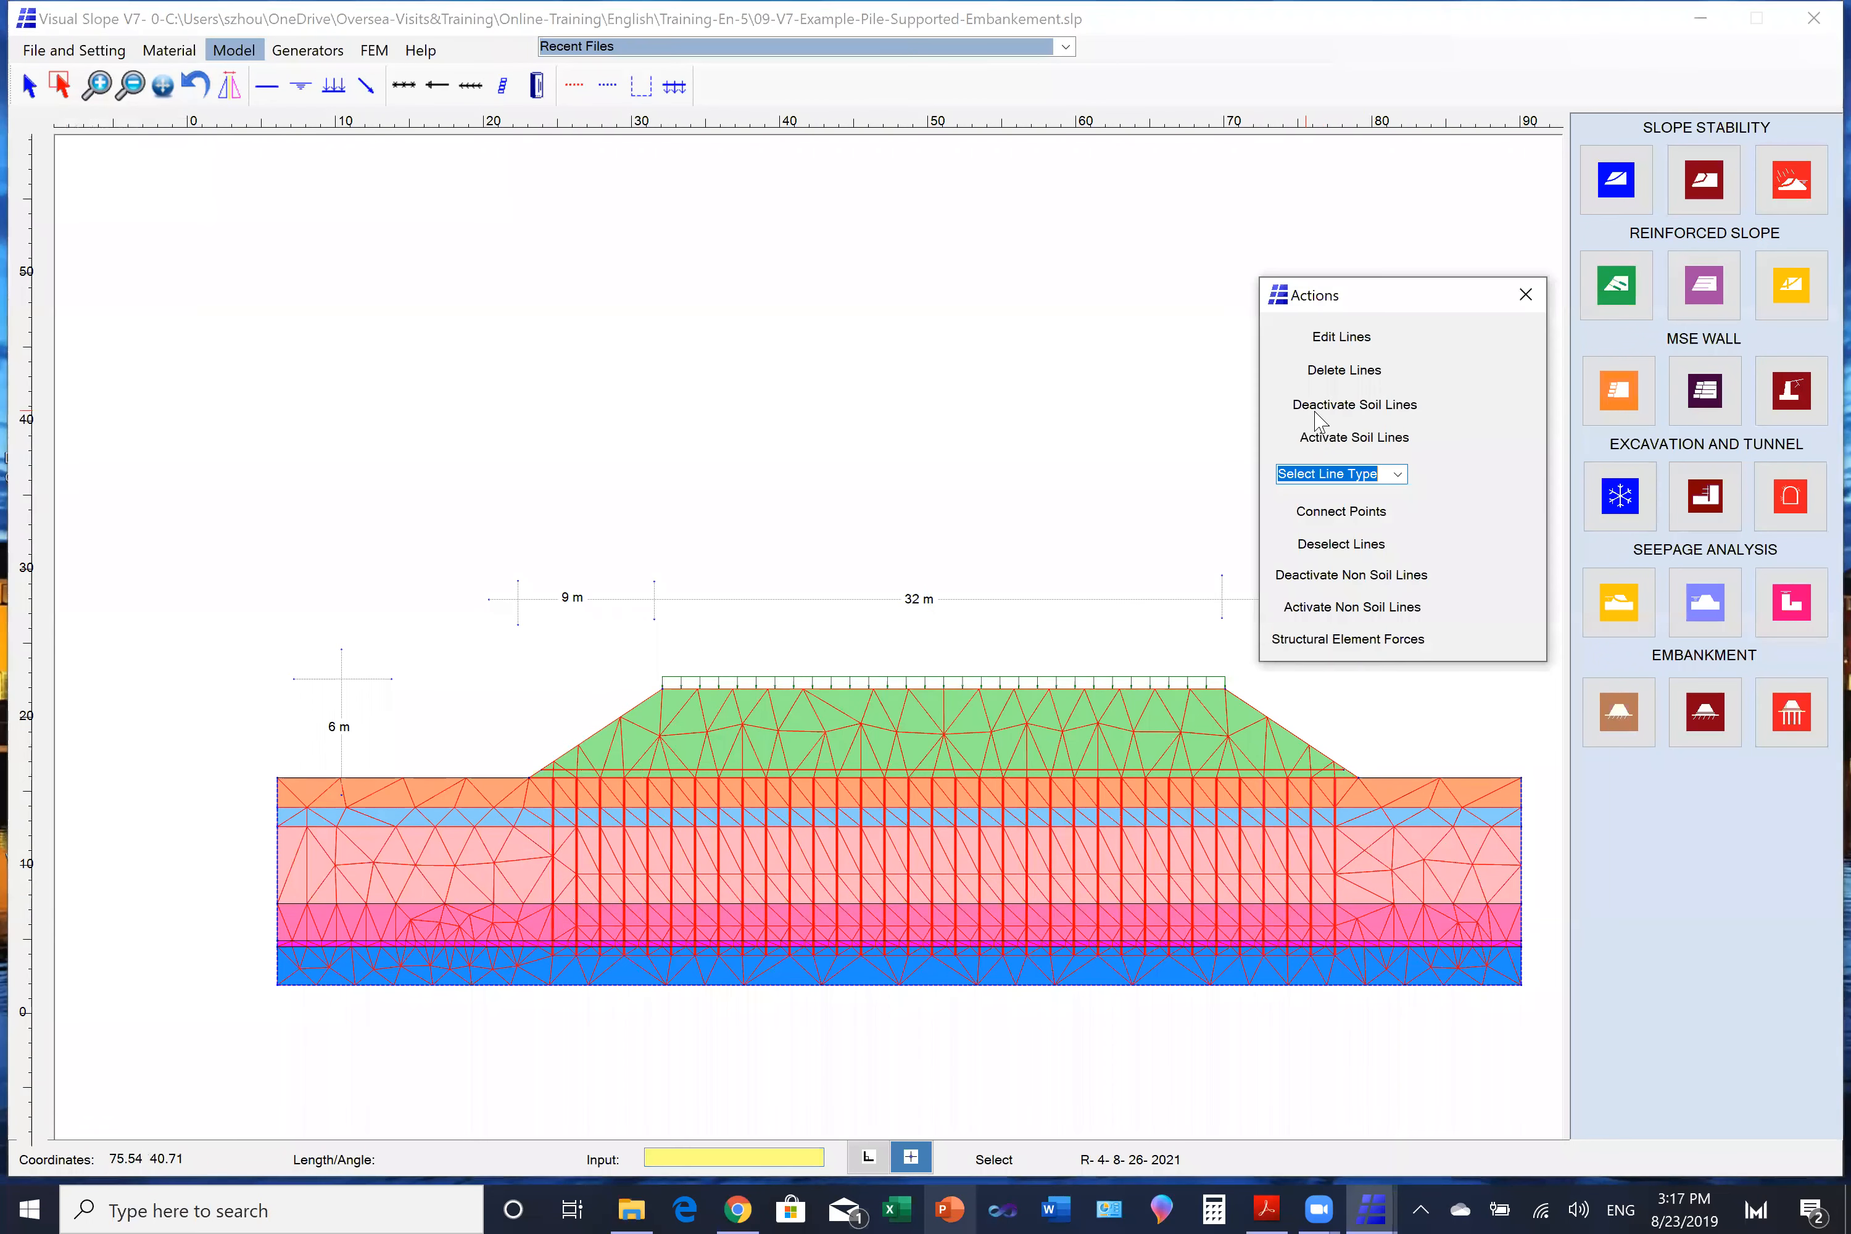
click(1342, 575)
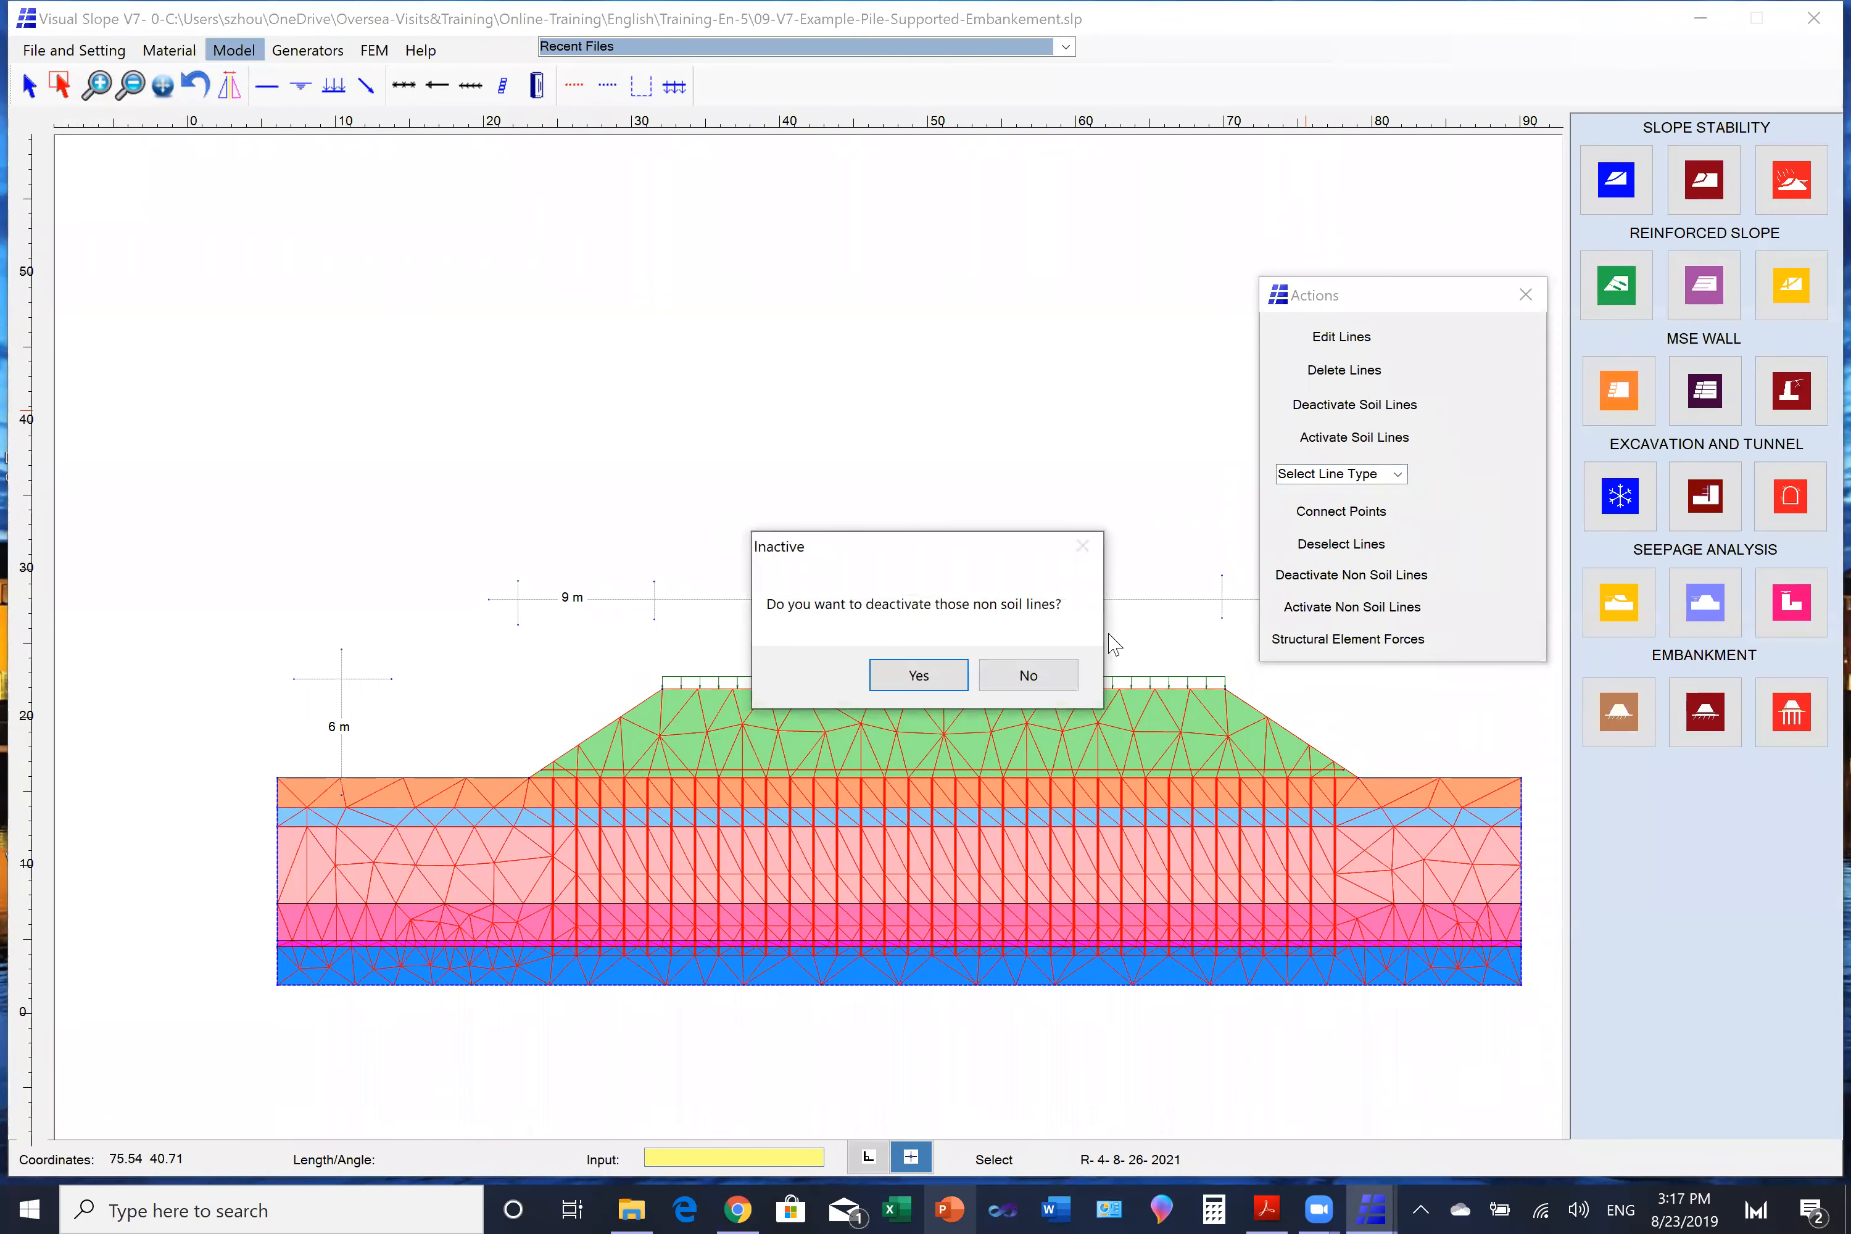
click(920, 677)
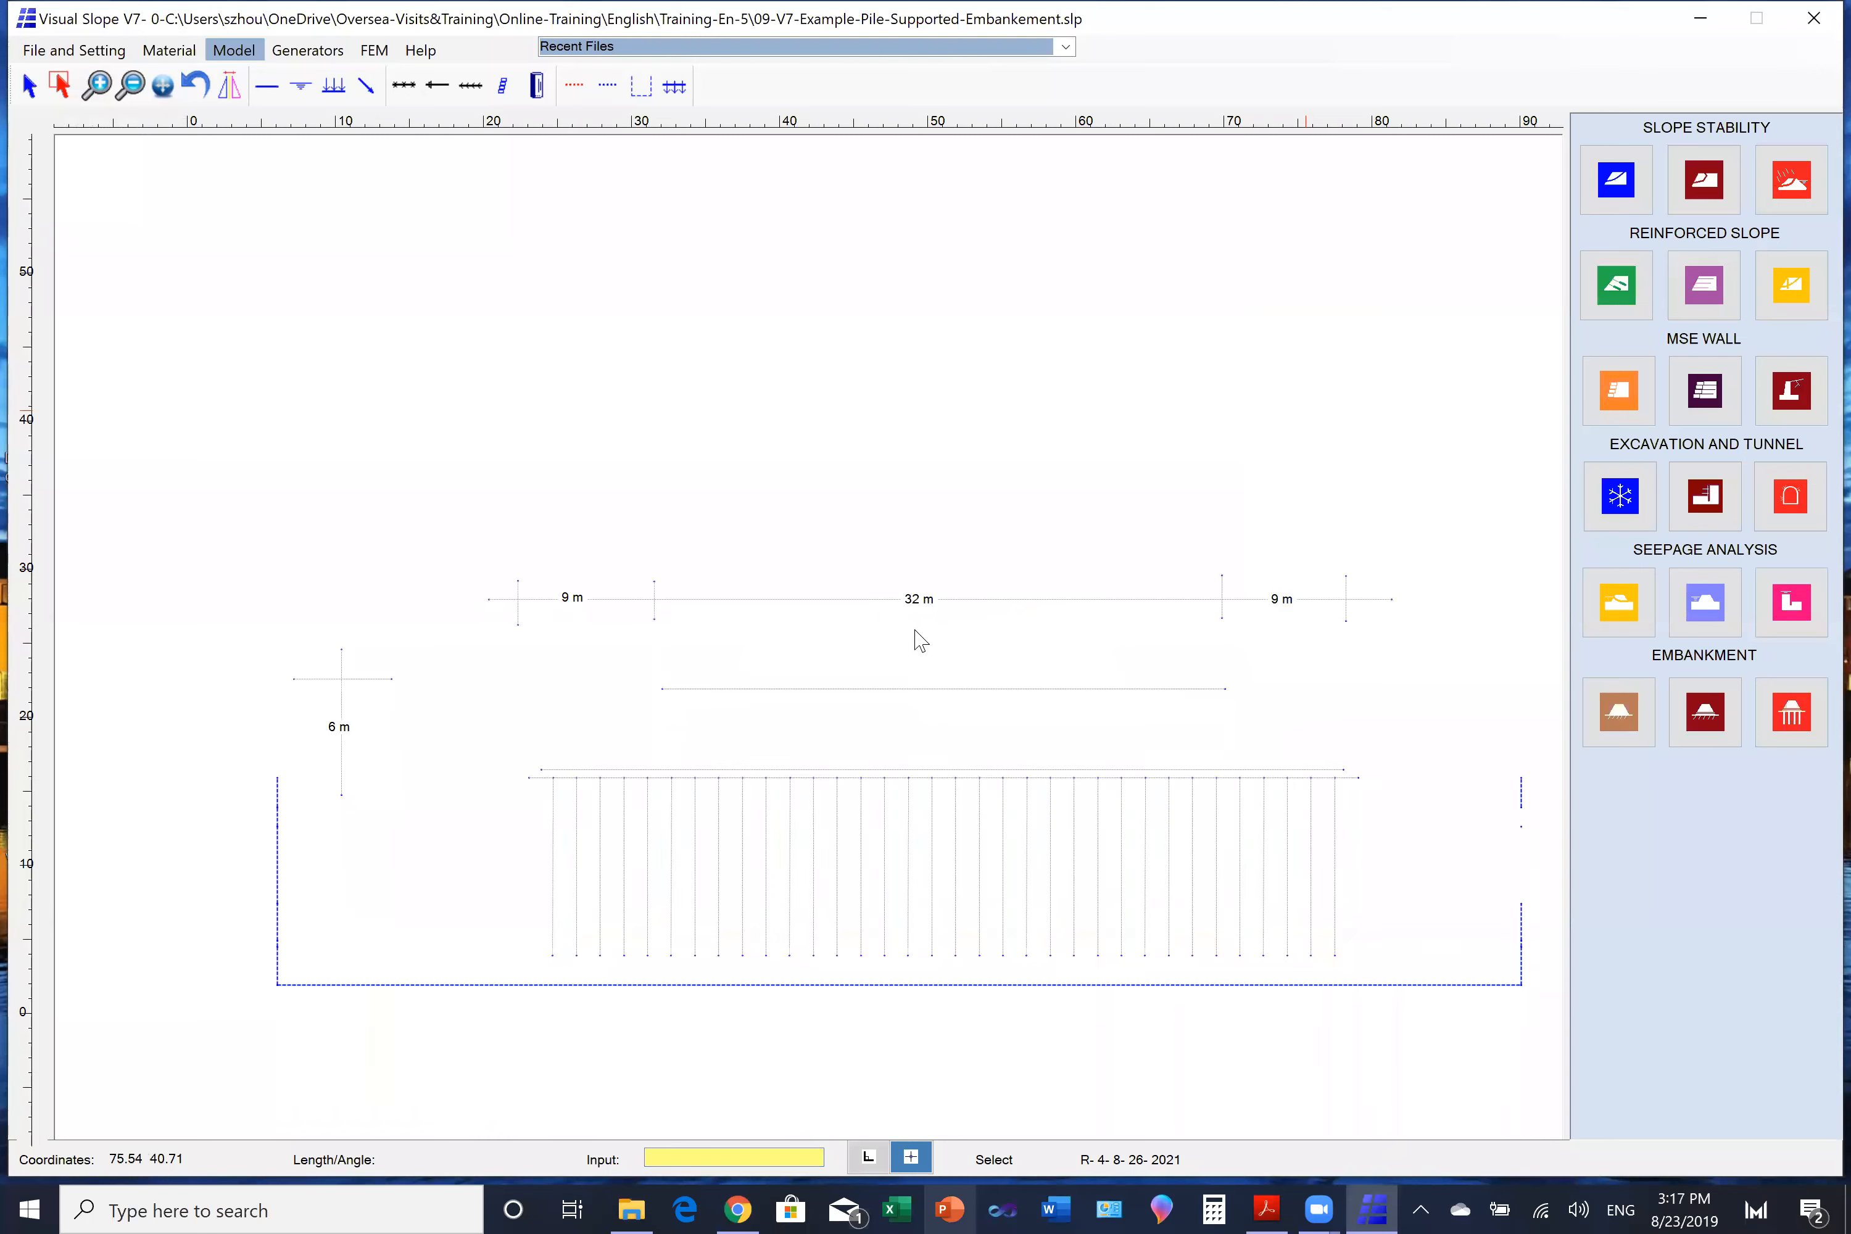
- Deactivate the embankment's soil lines and run the FEM analysis on the foundation soil alone
click(63, 87)
drag(590, 652, 929, 704)
drag(1172, 697, 1325, 715)
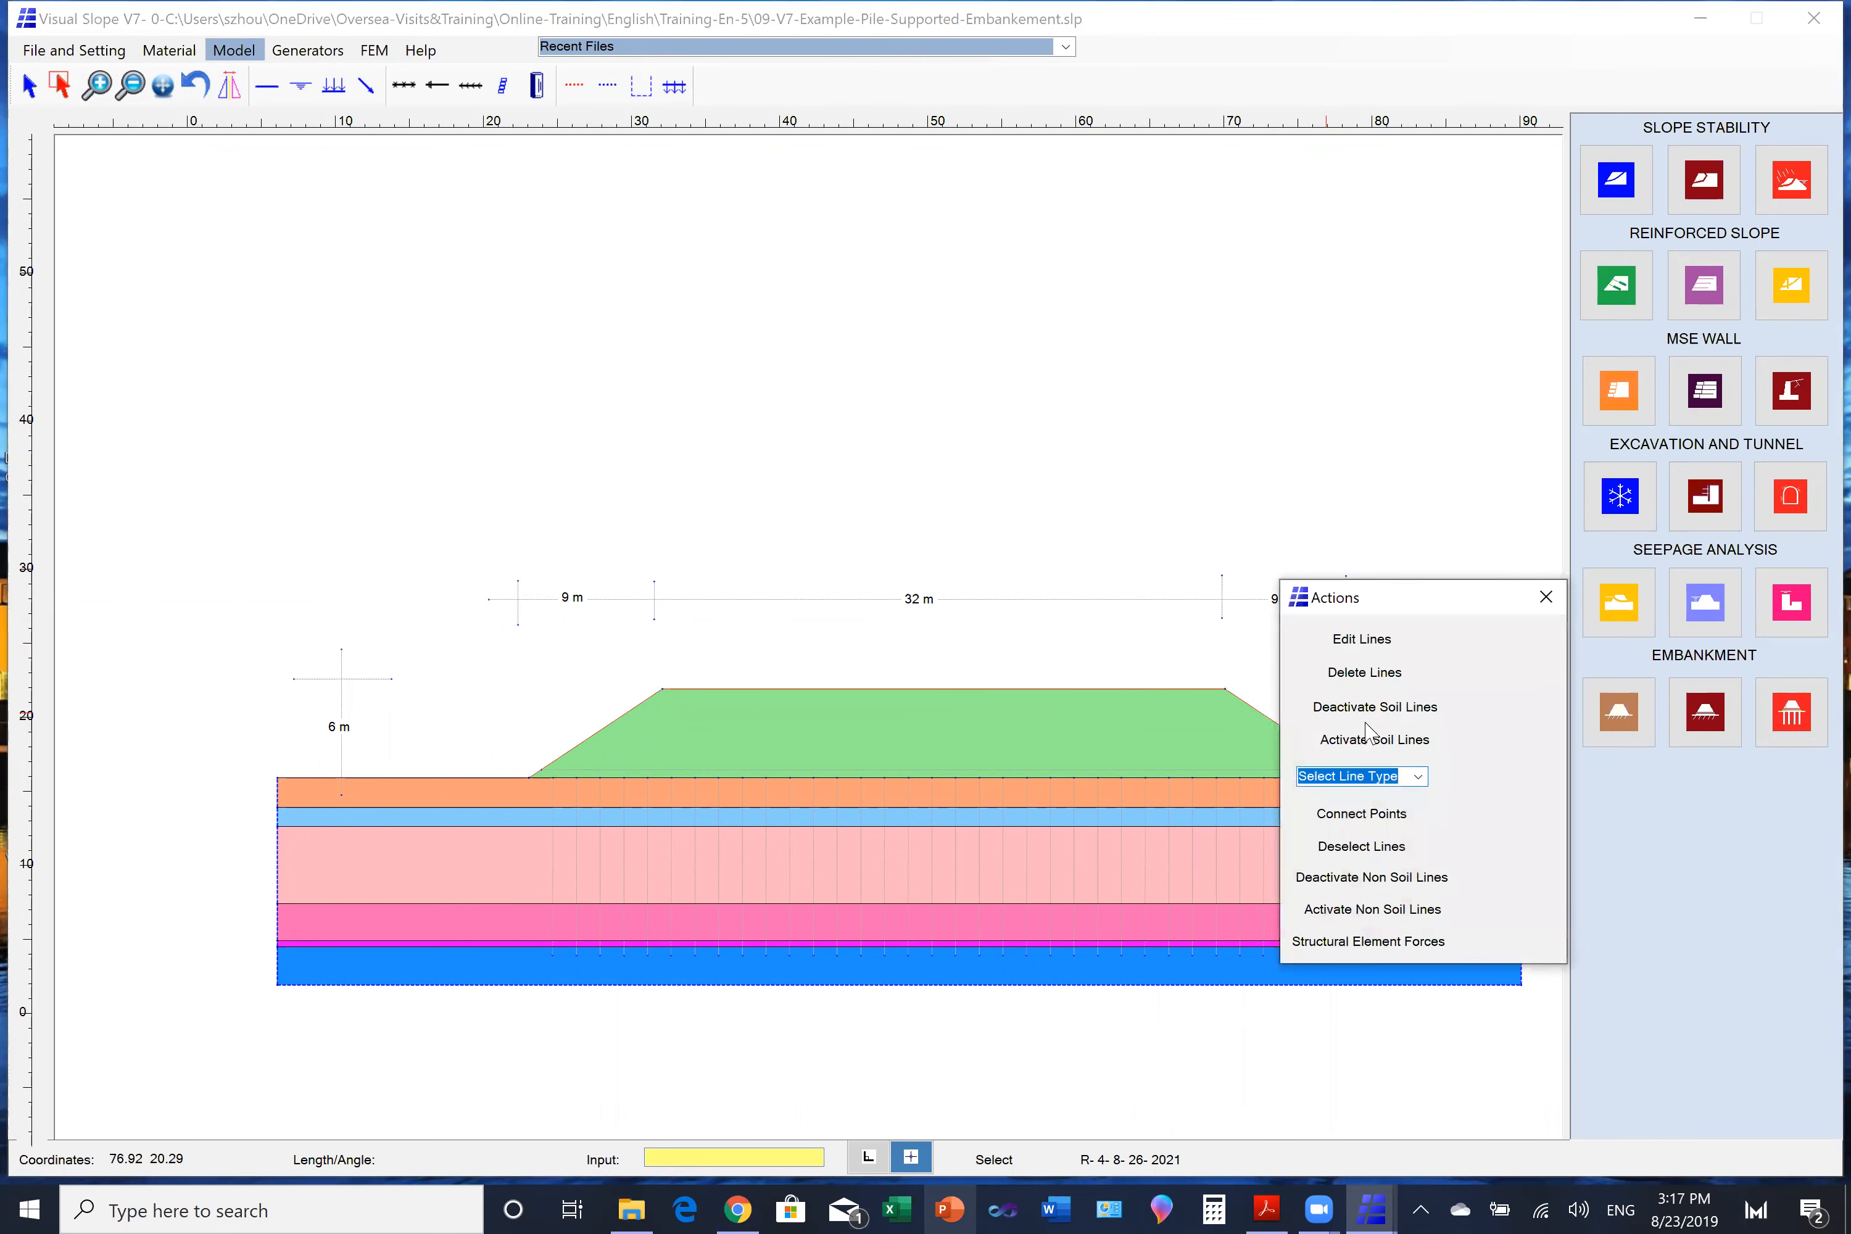
click(1347, 711)
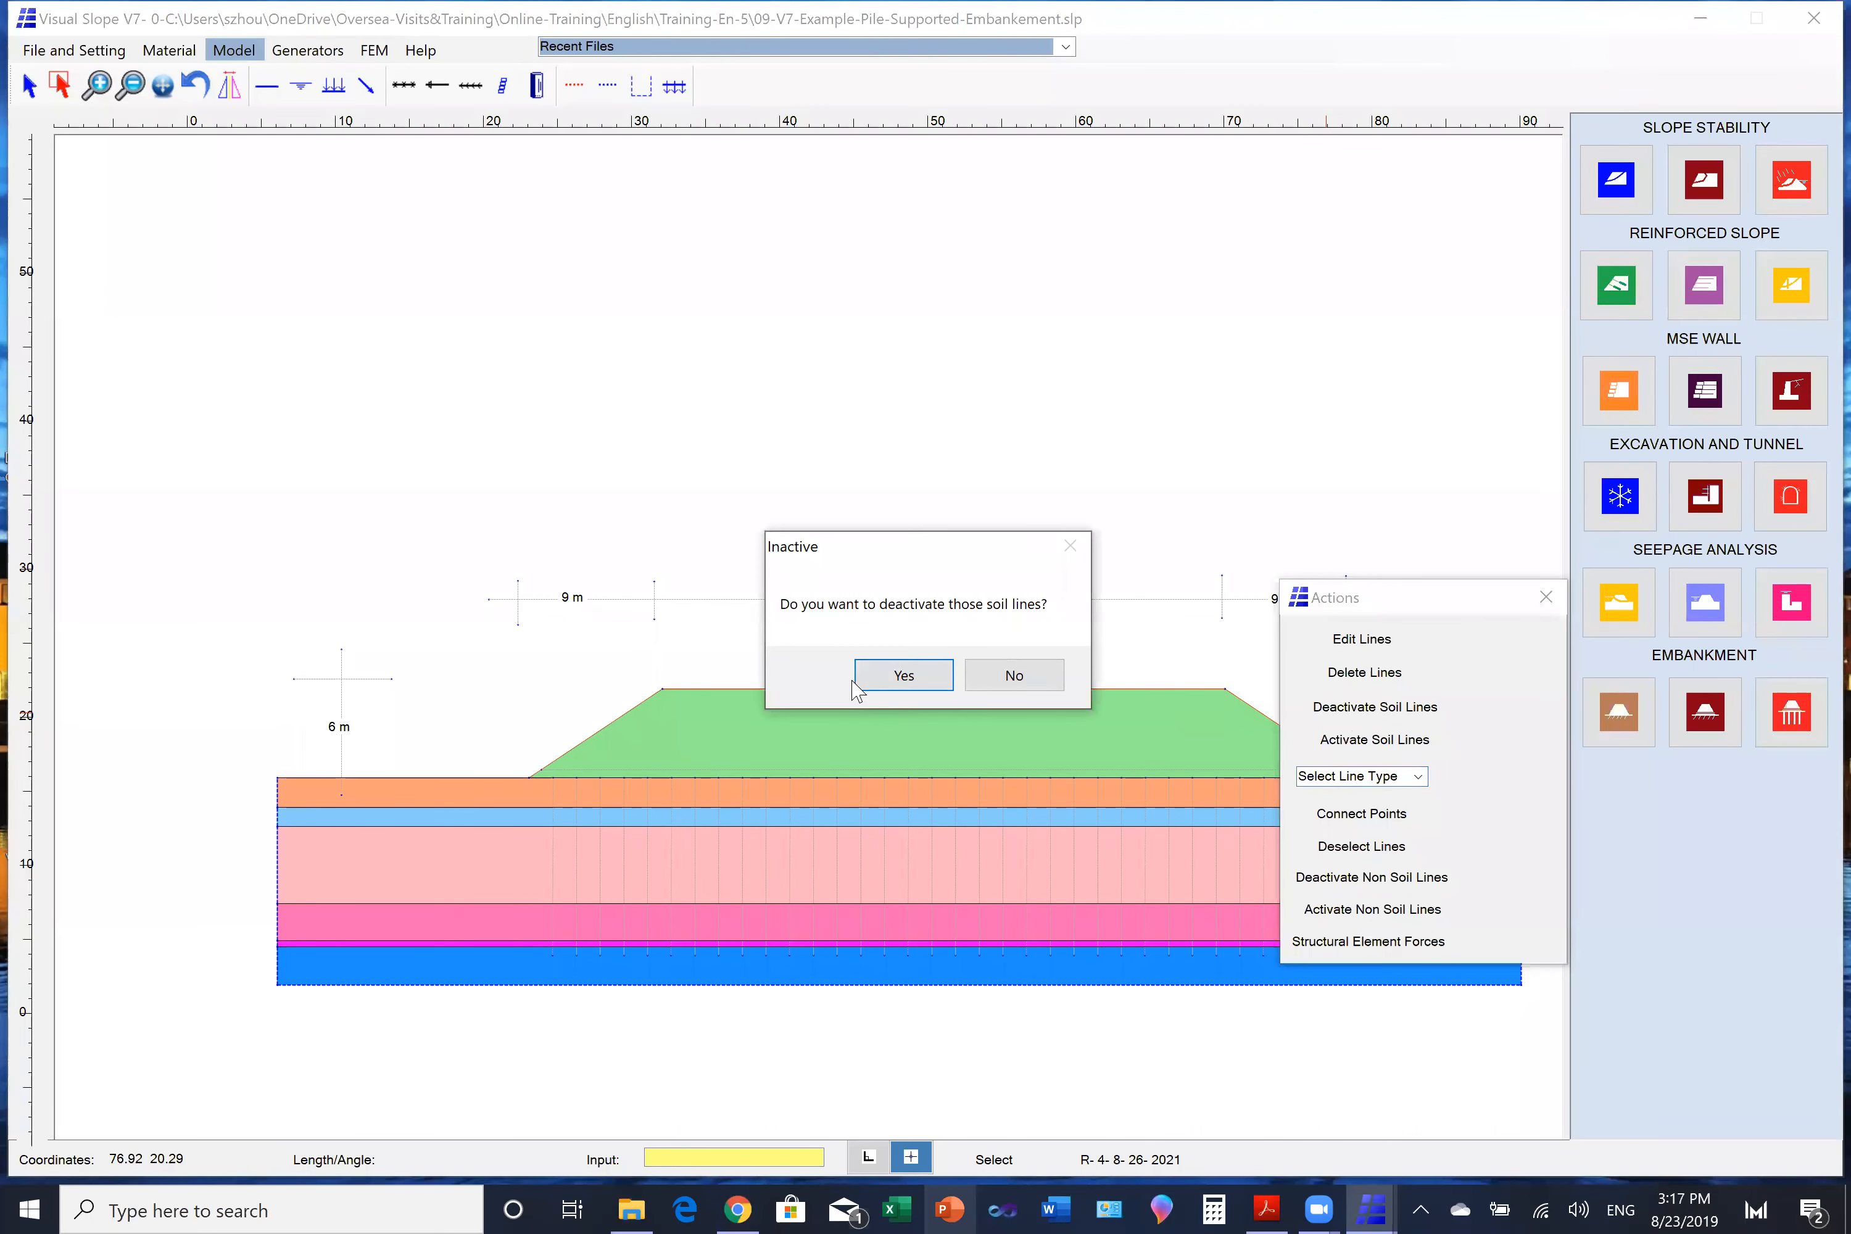
click(876, 680)
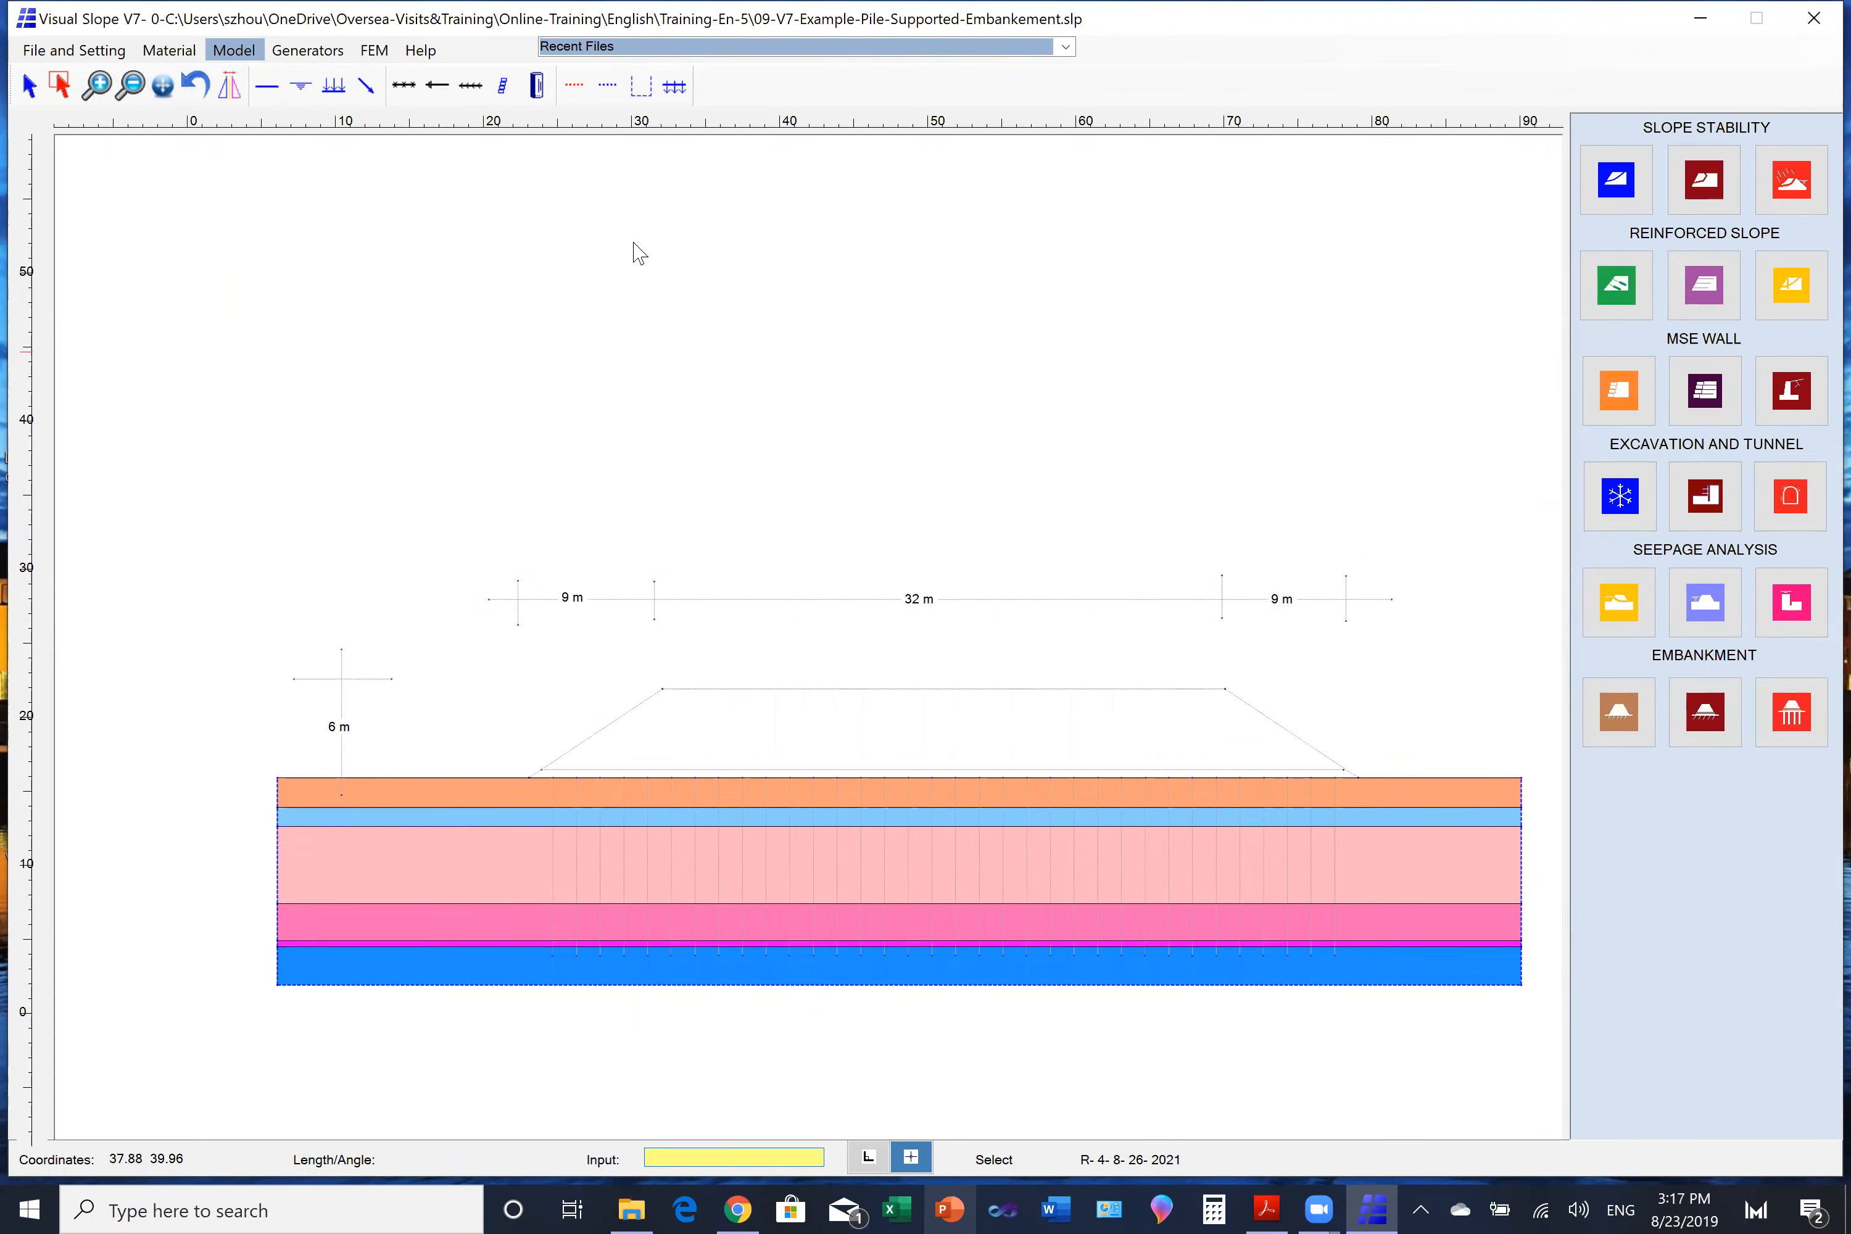
click(369, 57)
click(327, 86)
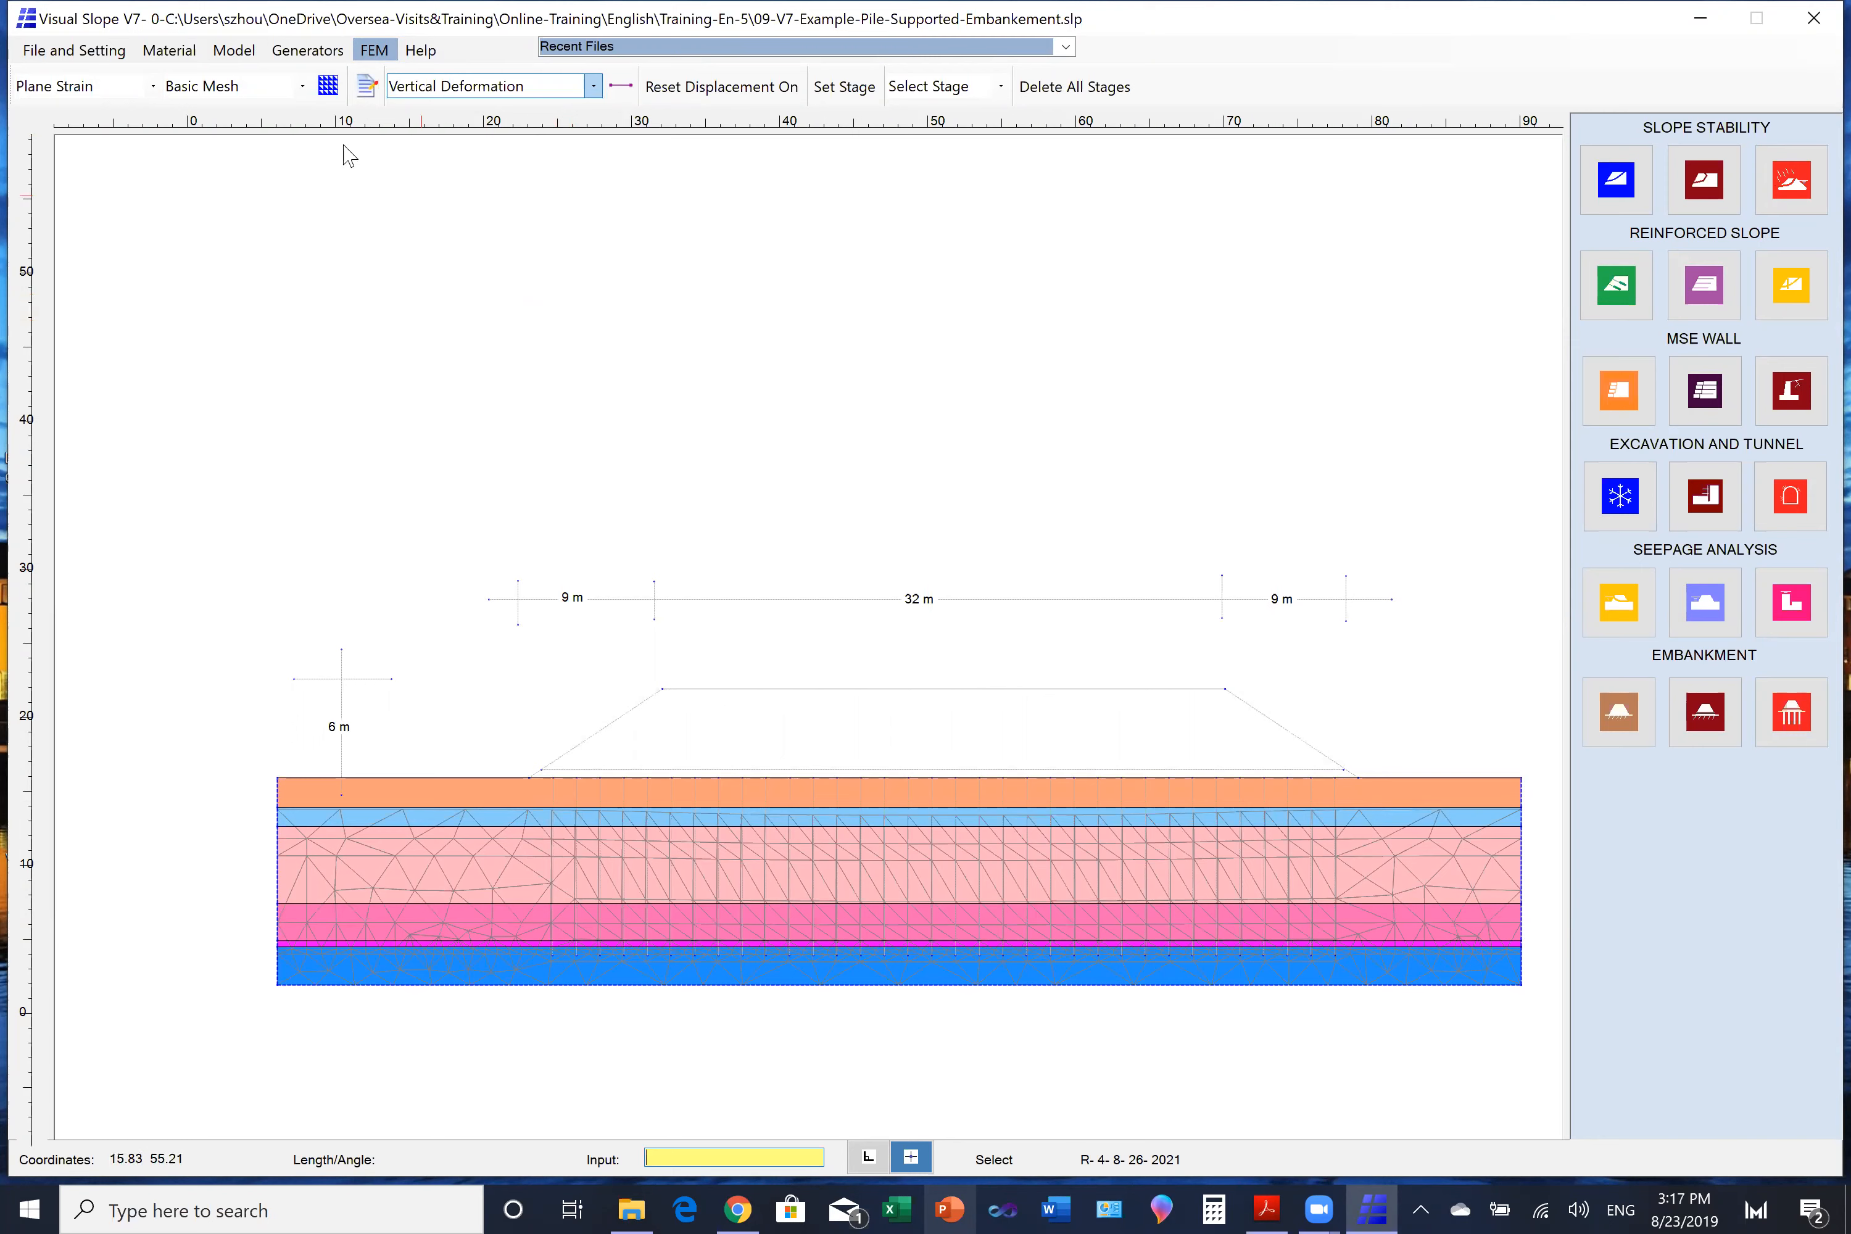
- Select the embankment and all pile lines and activate their non-soil lines: crest surcharge, base reinforcement and piles
click(224, 56)
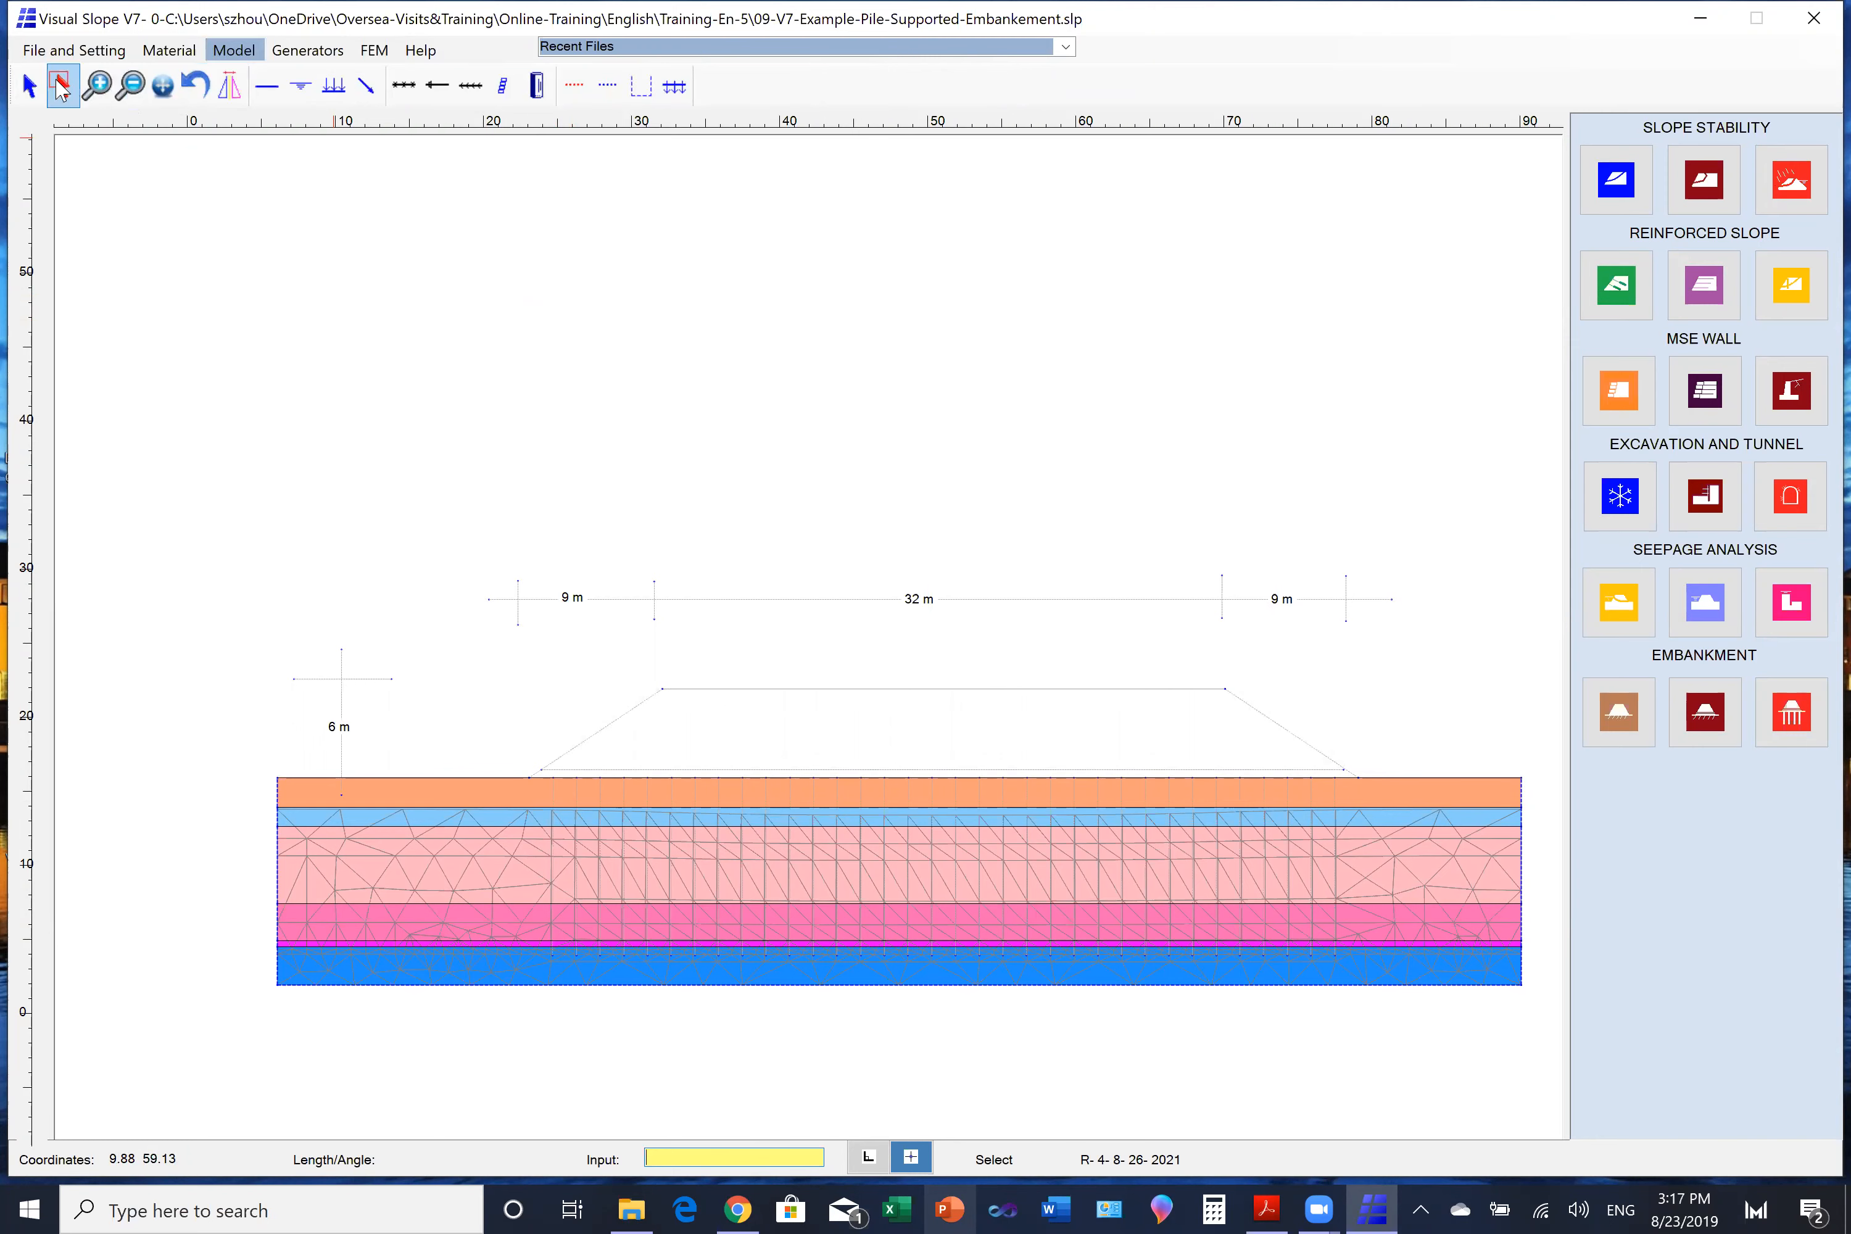
drag(579, 631, 1374, 908)
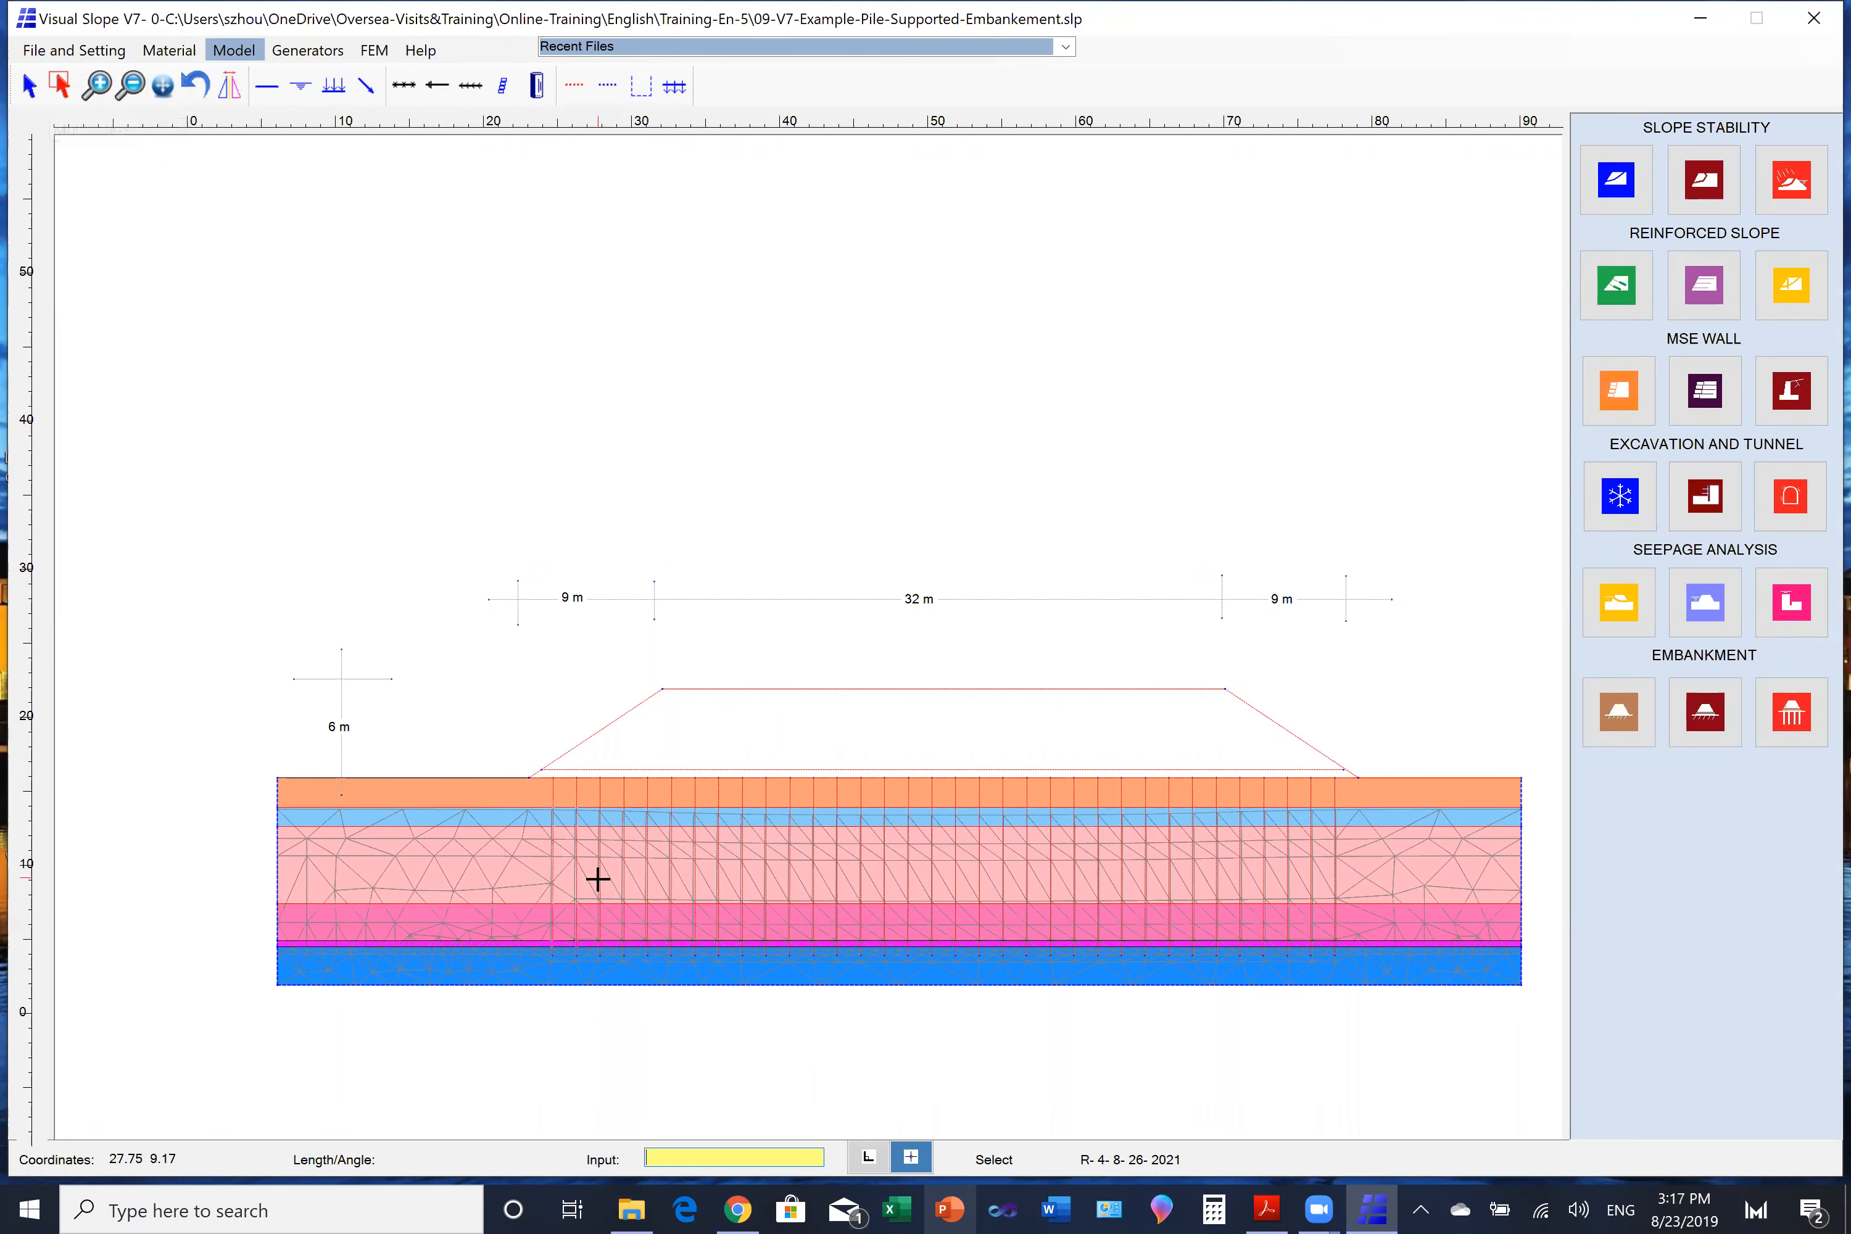
right_click(338, 228)
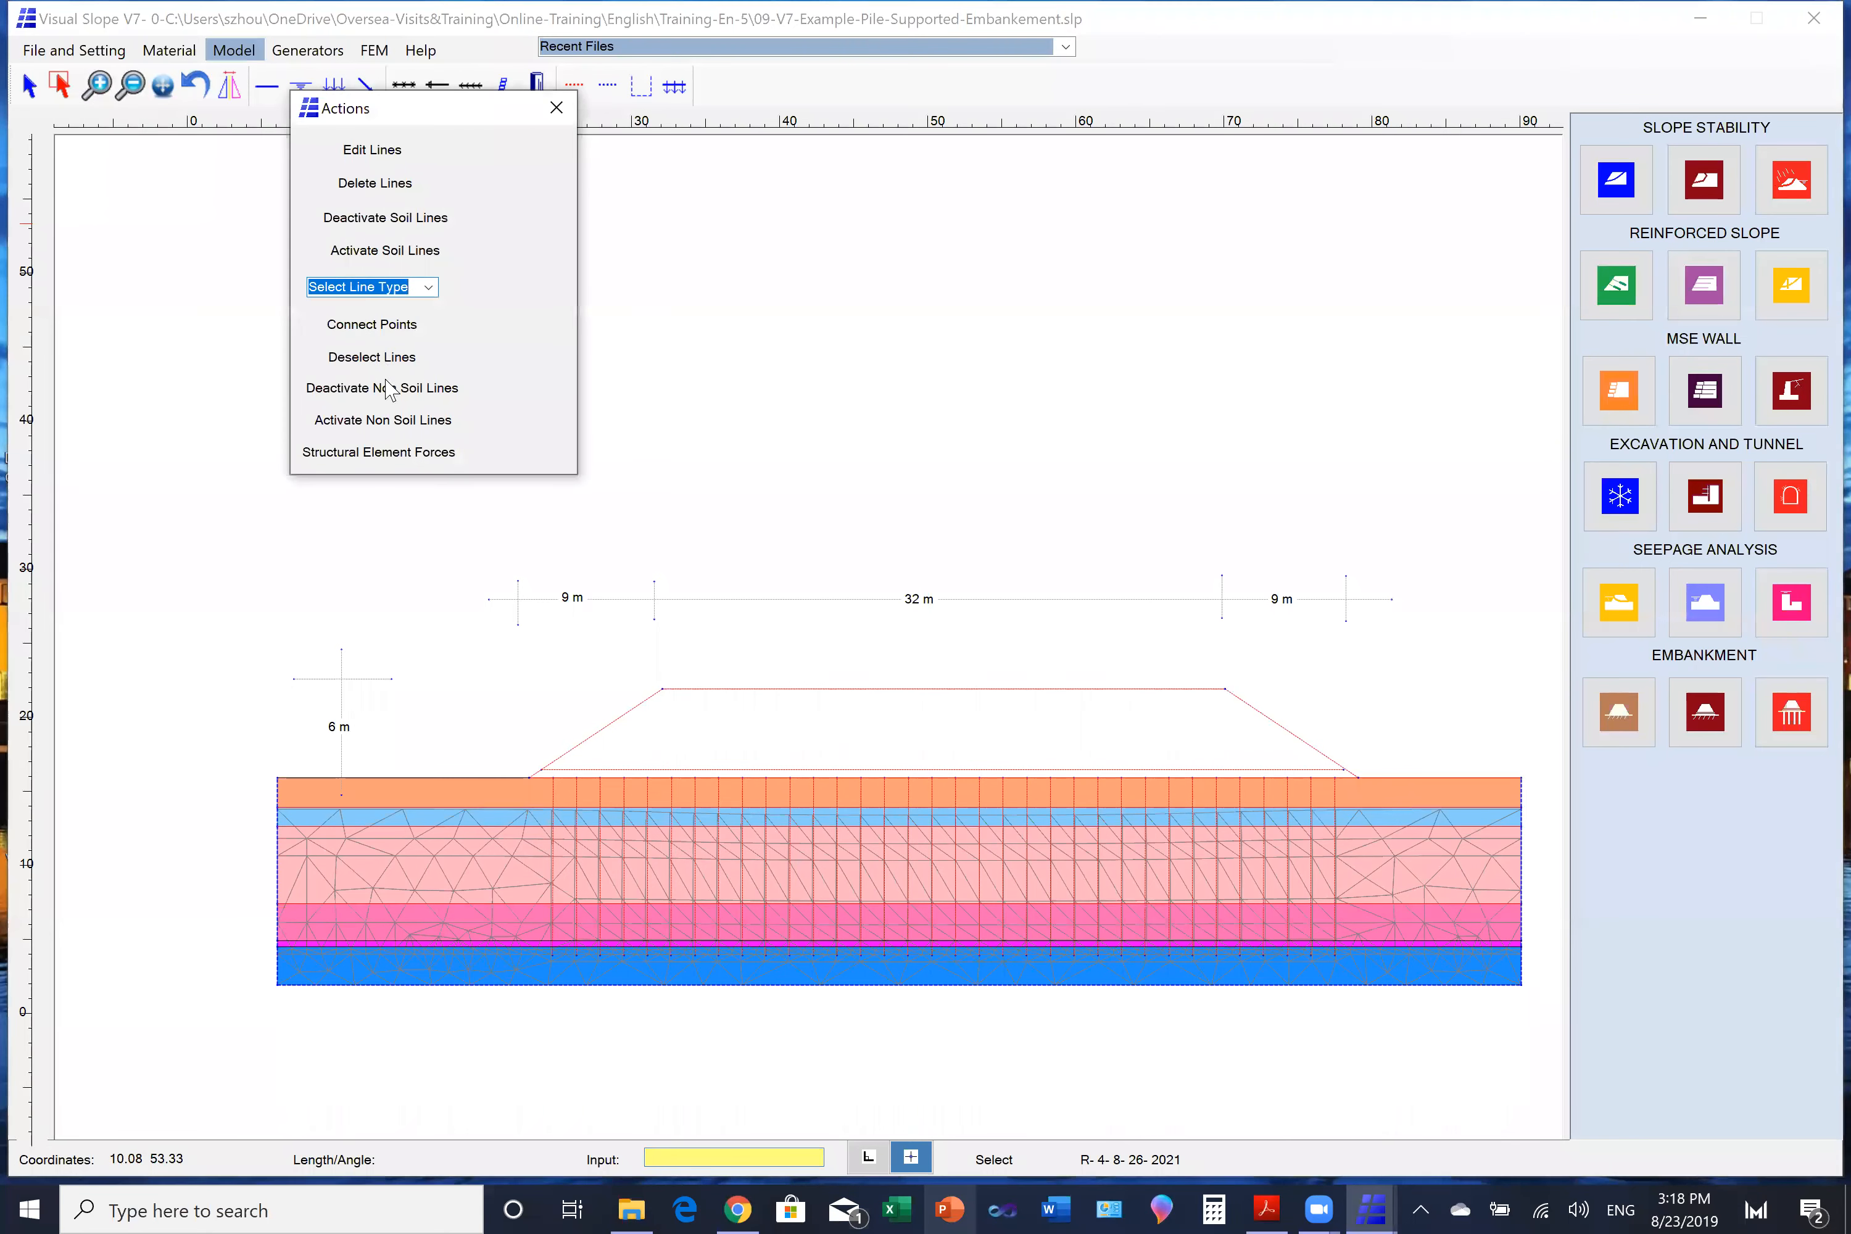
click(373, 424)
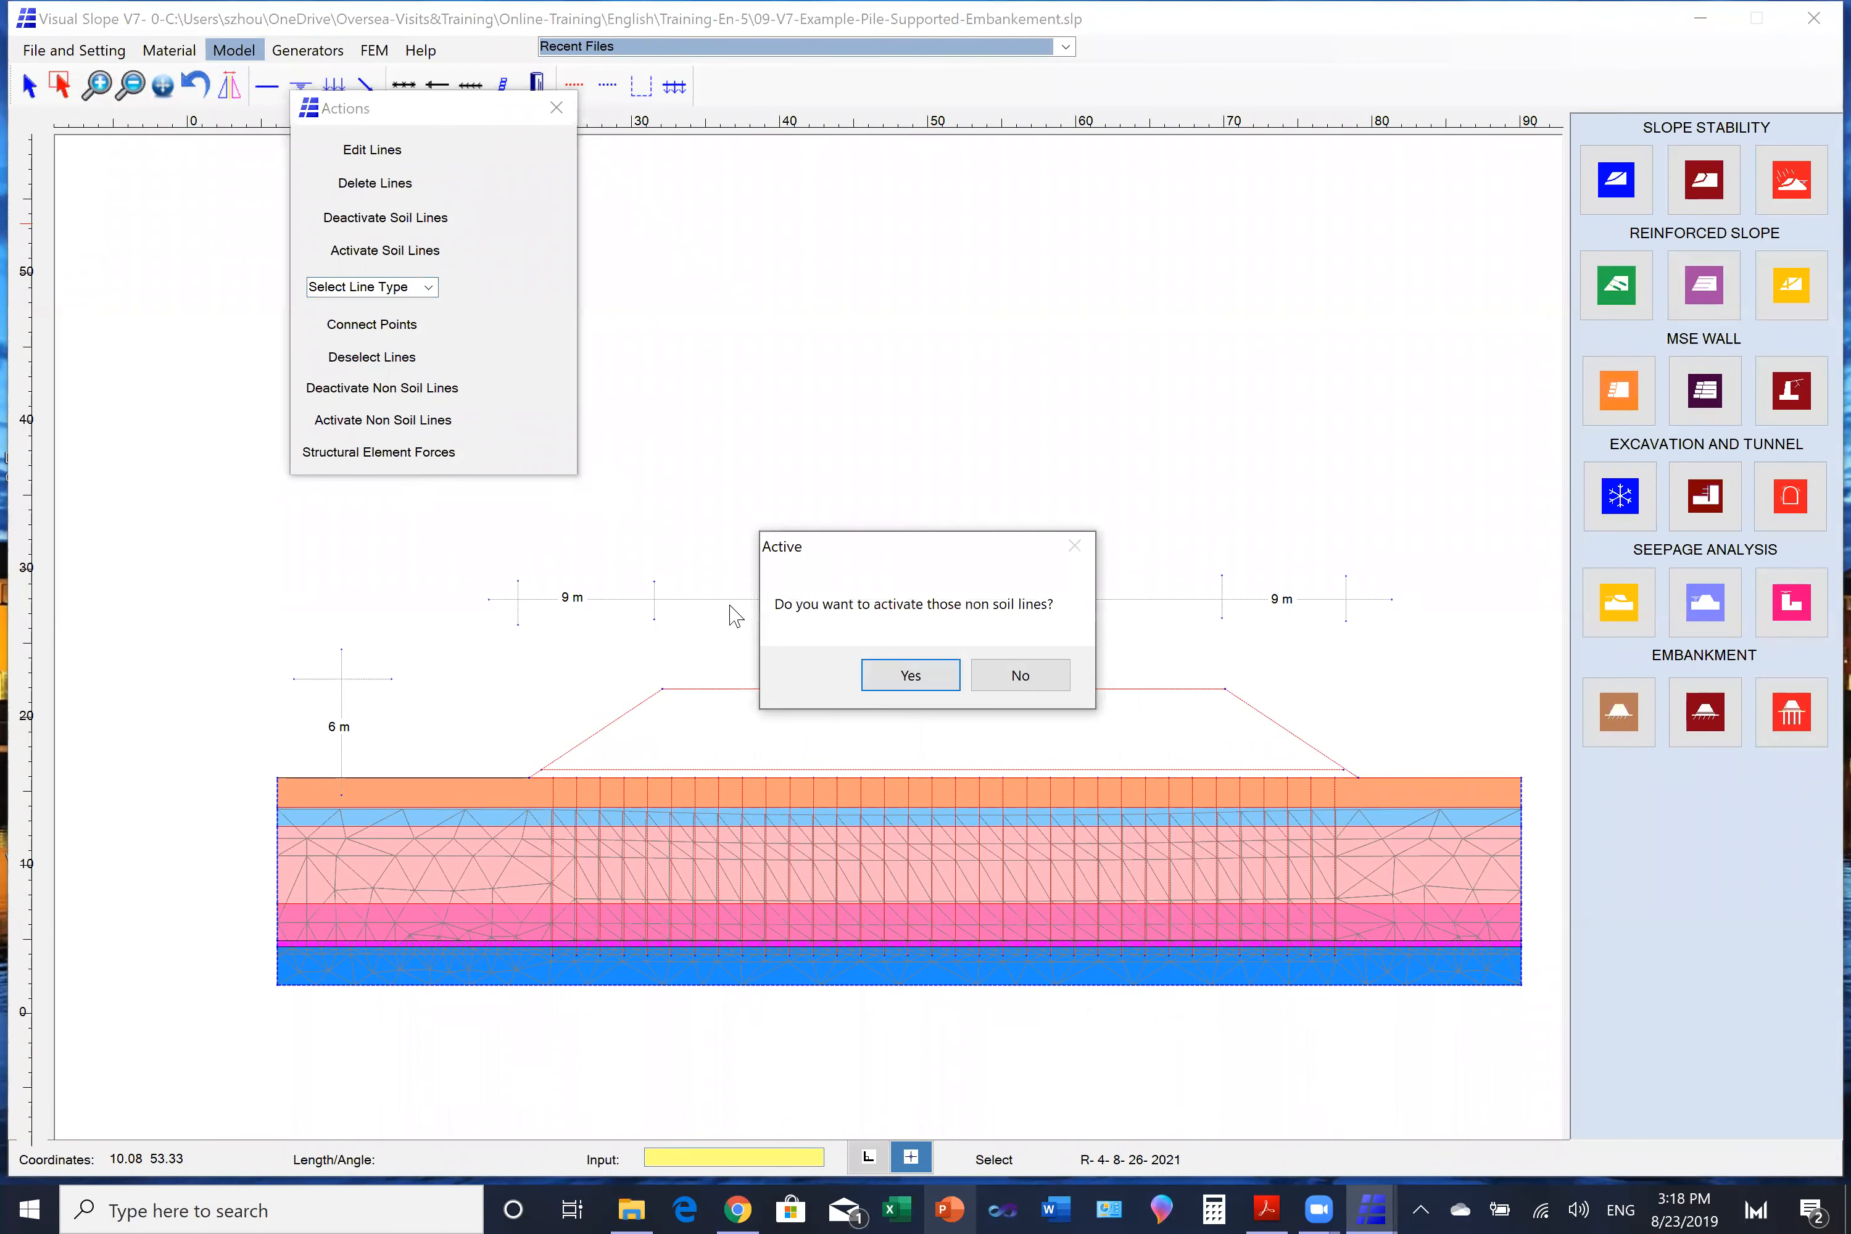
click(876, 679)
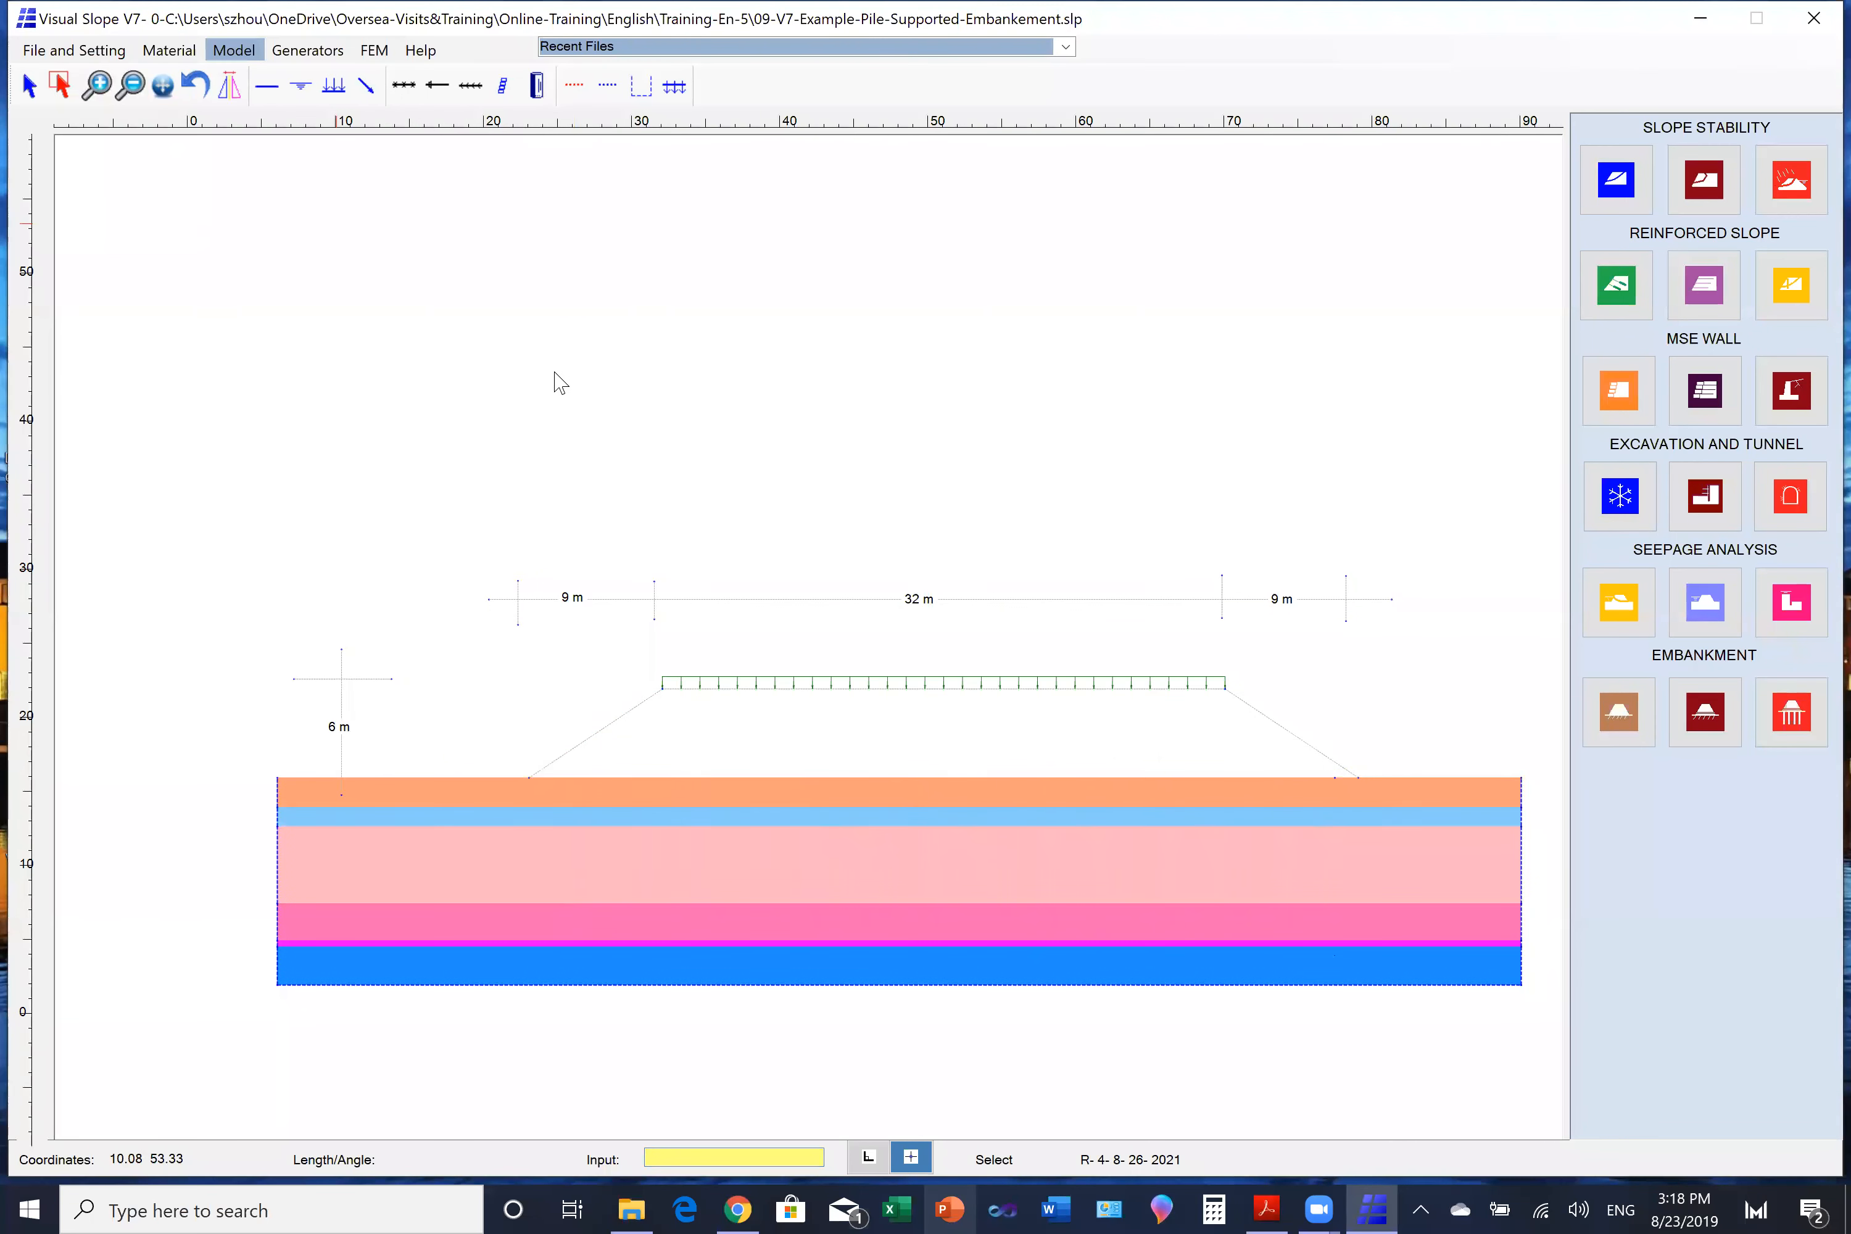
- Select the embankment's outline above the foundation and activate its soil lines
click(63, 82)
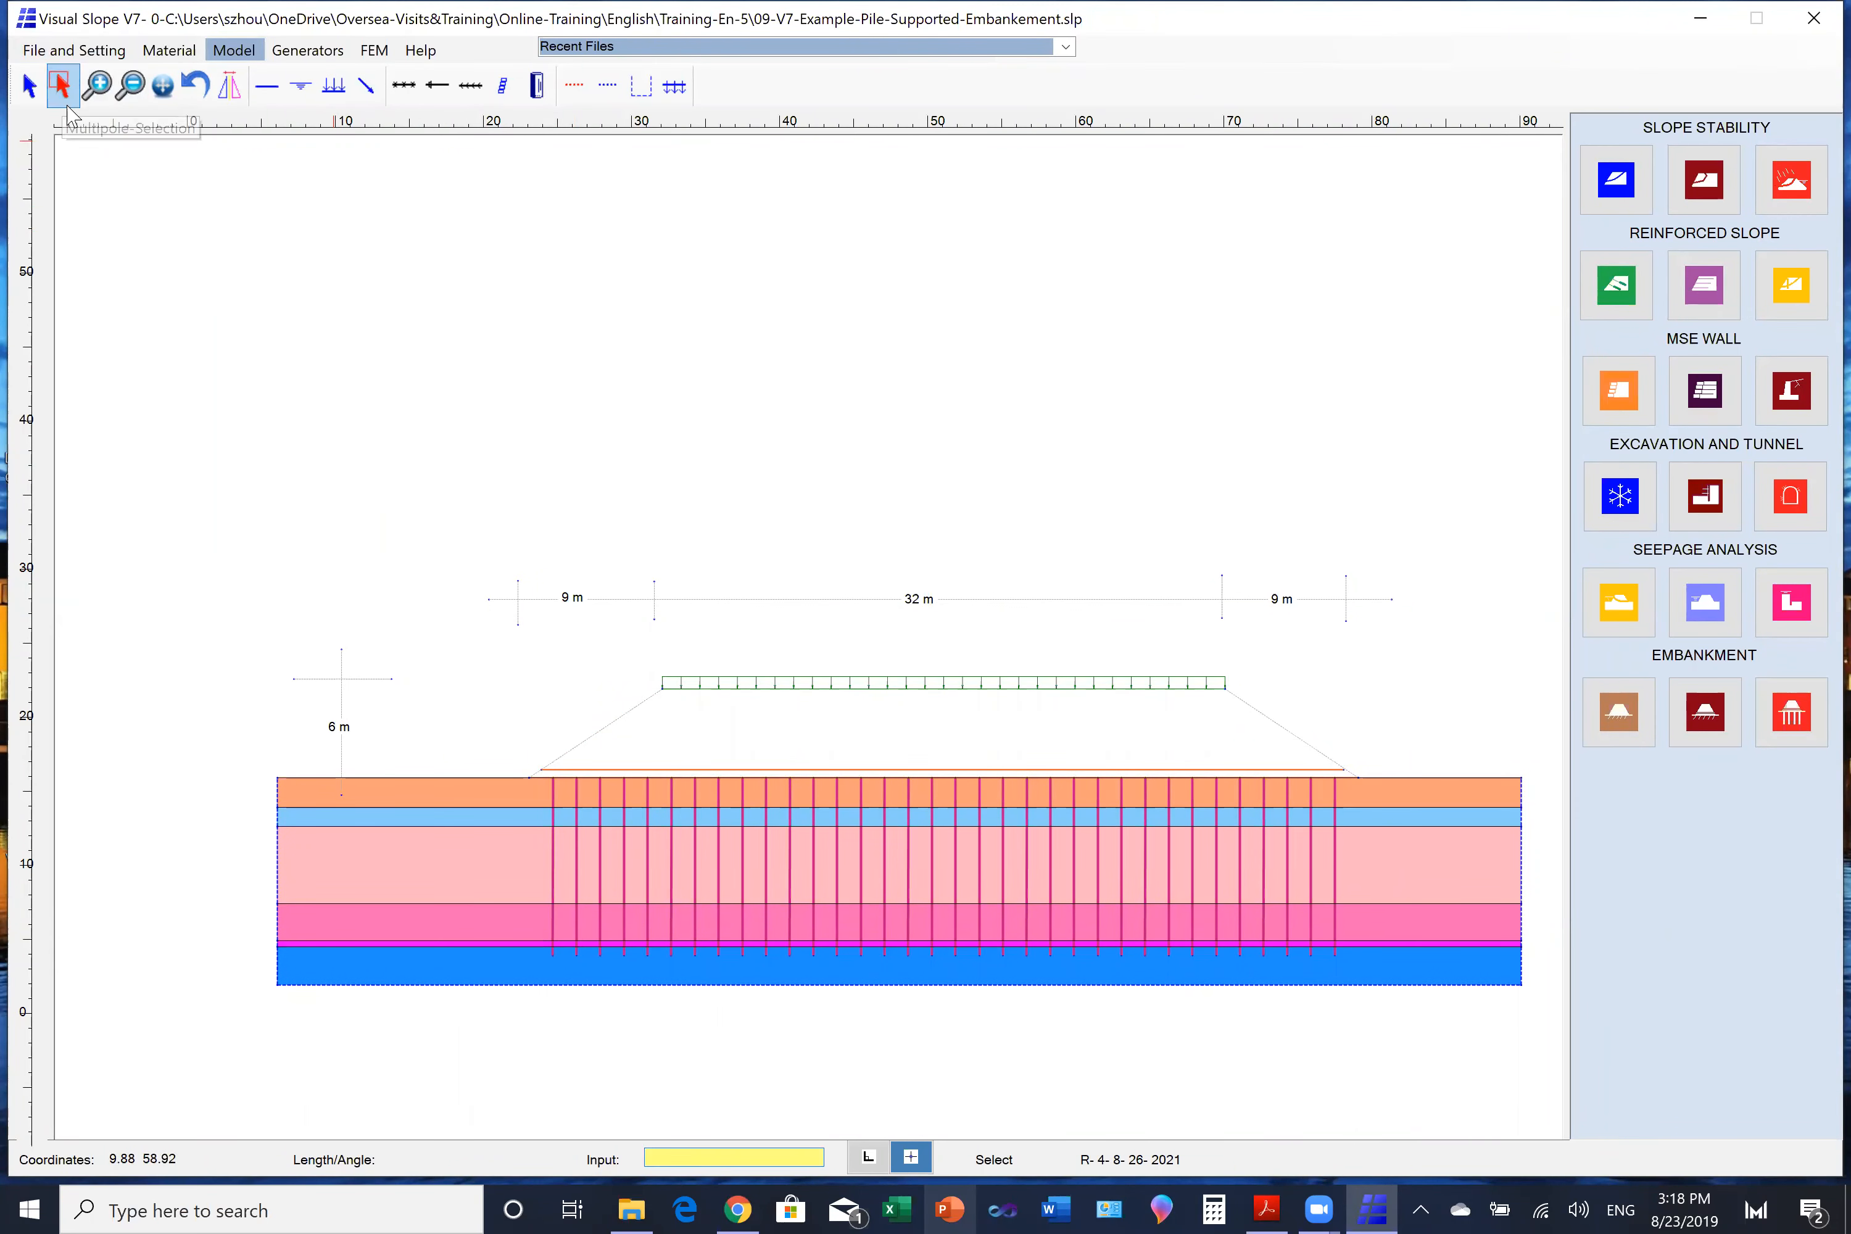
drag(446, 603, 1405, 755)
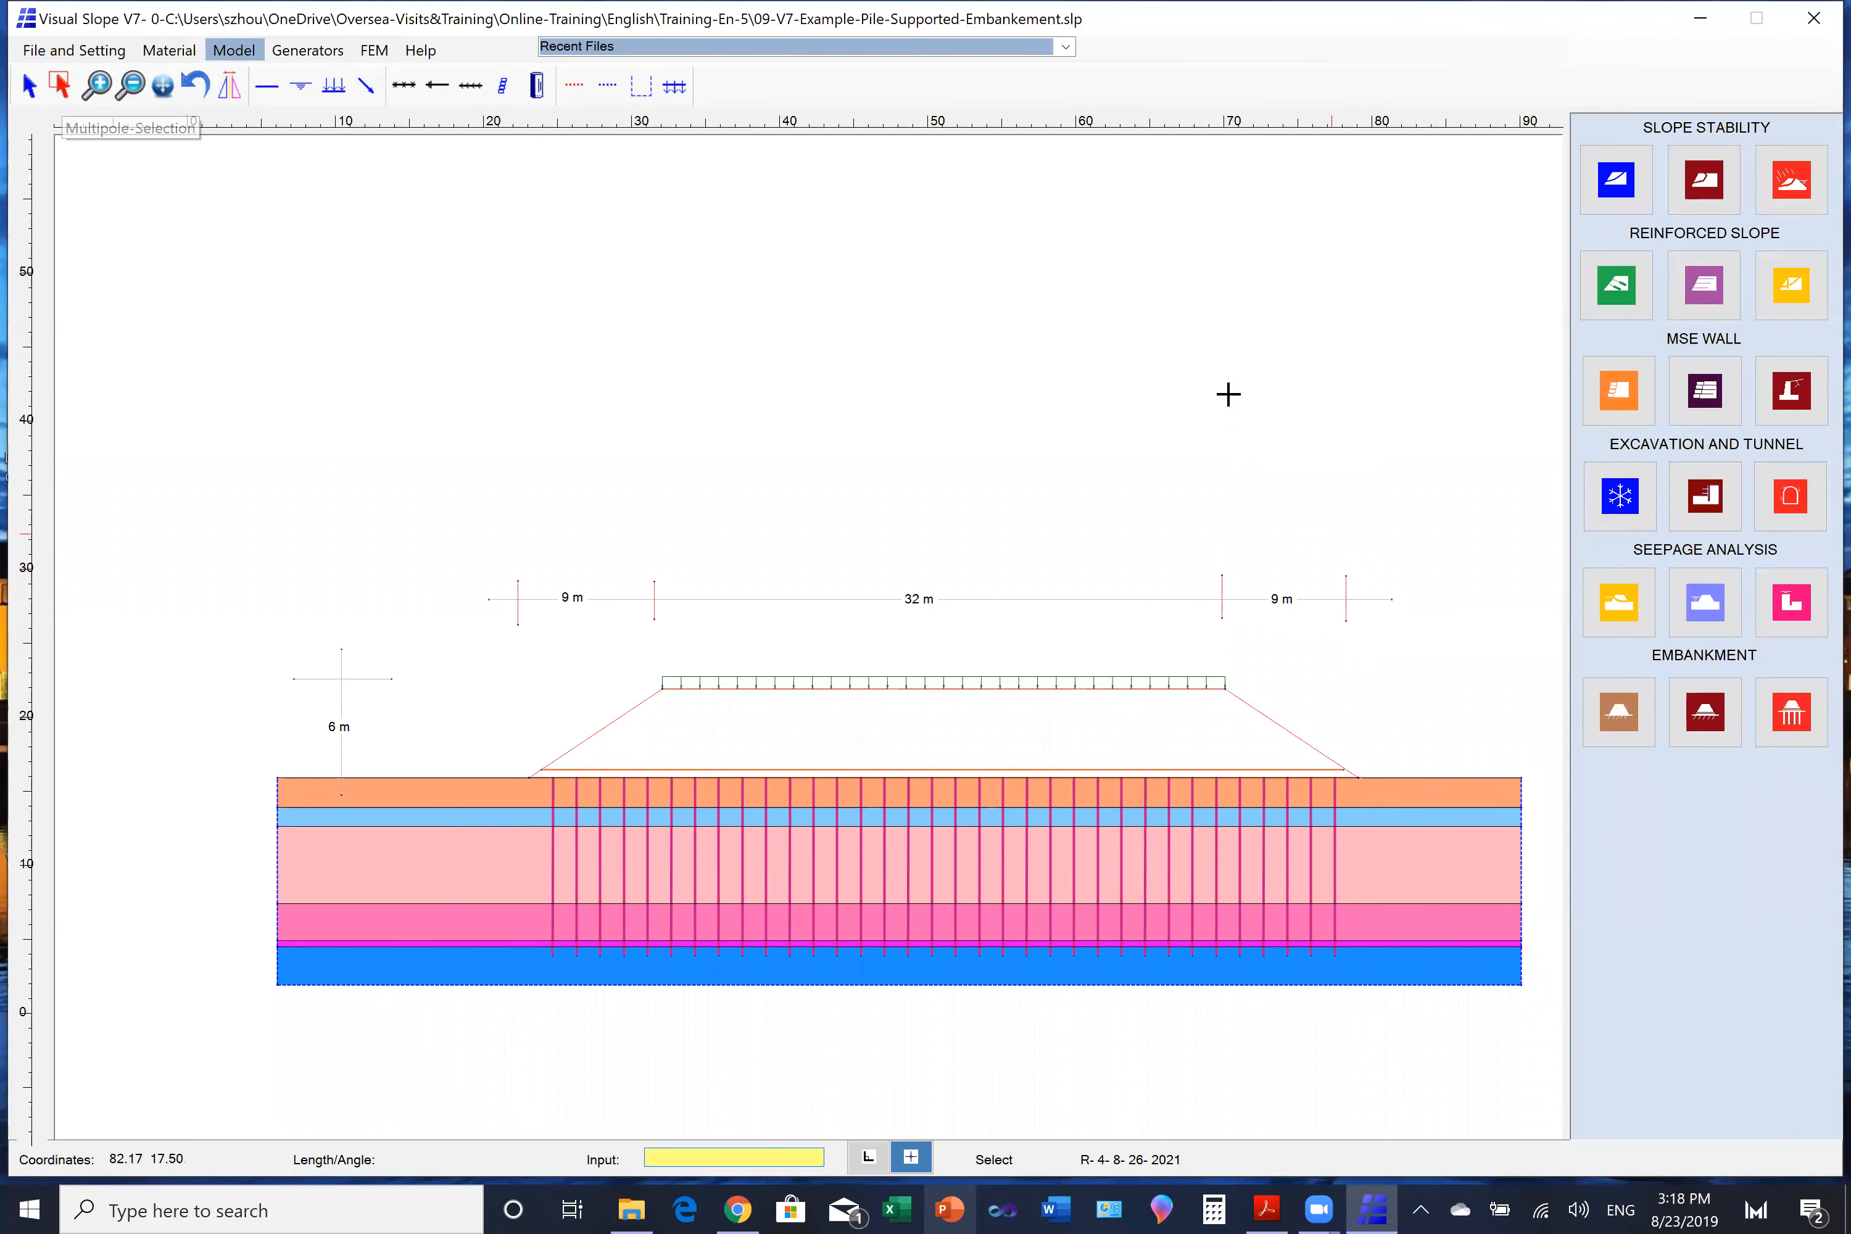
click(1211, 374)
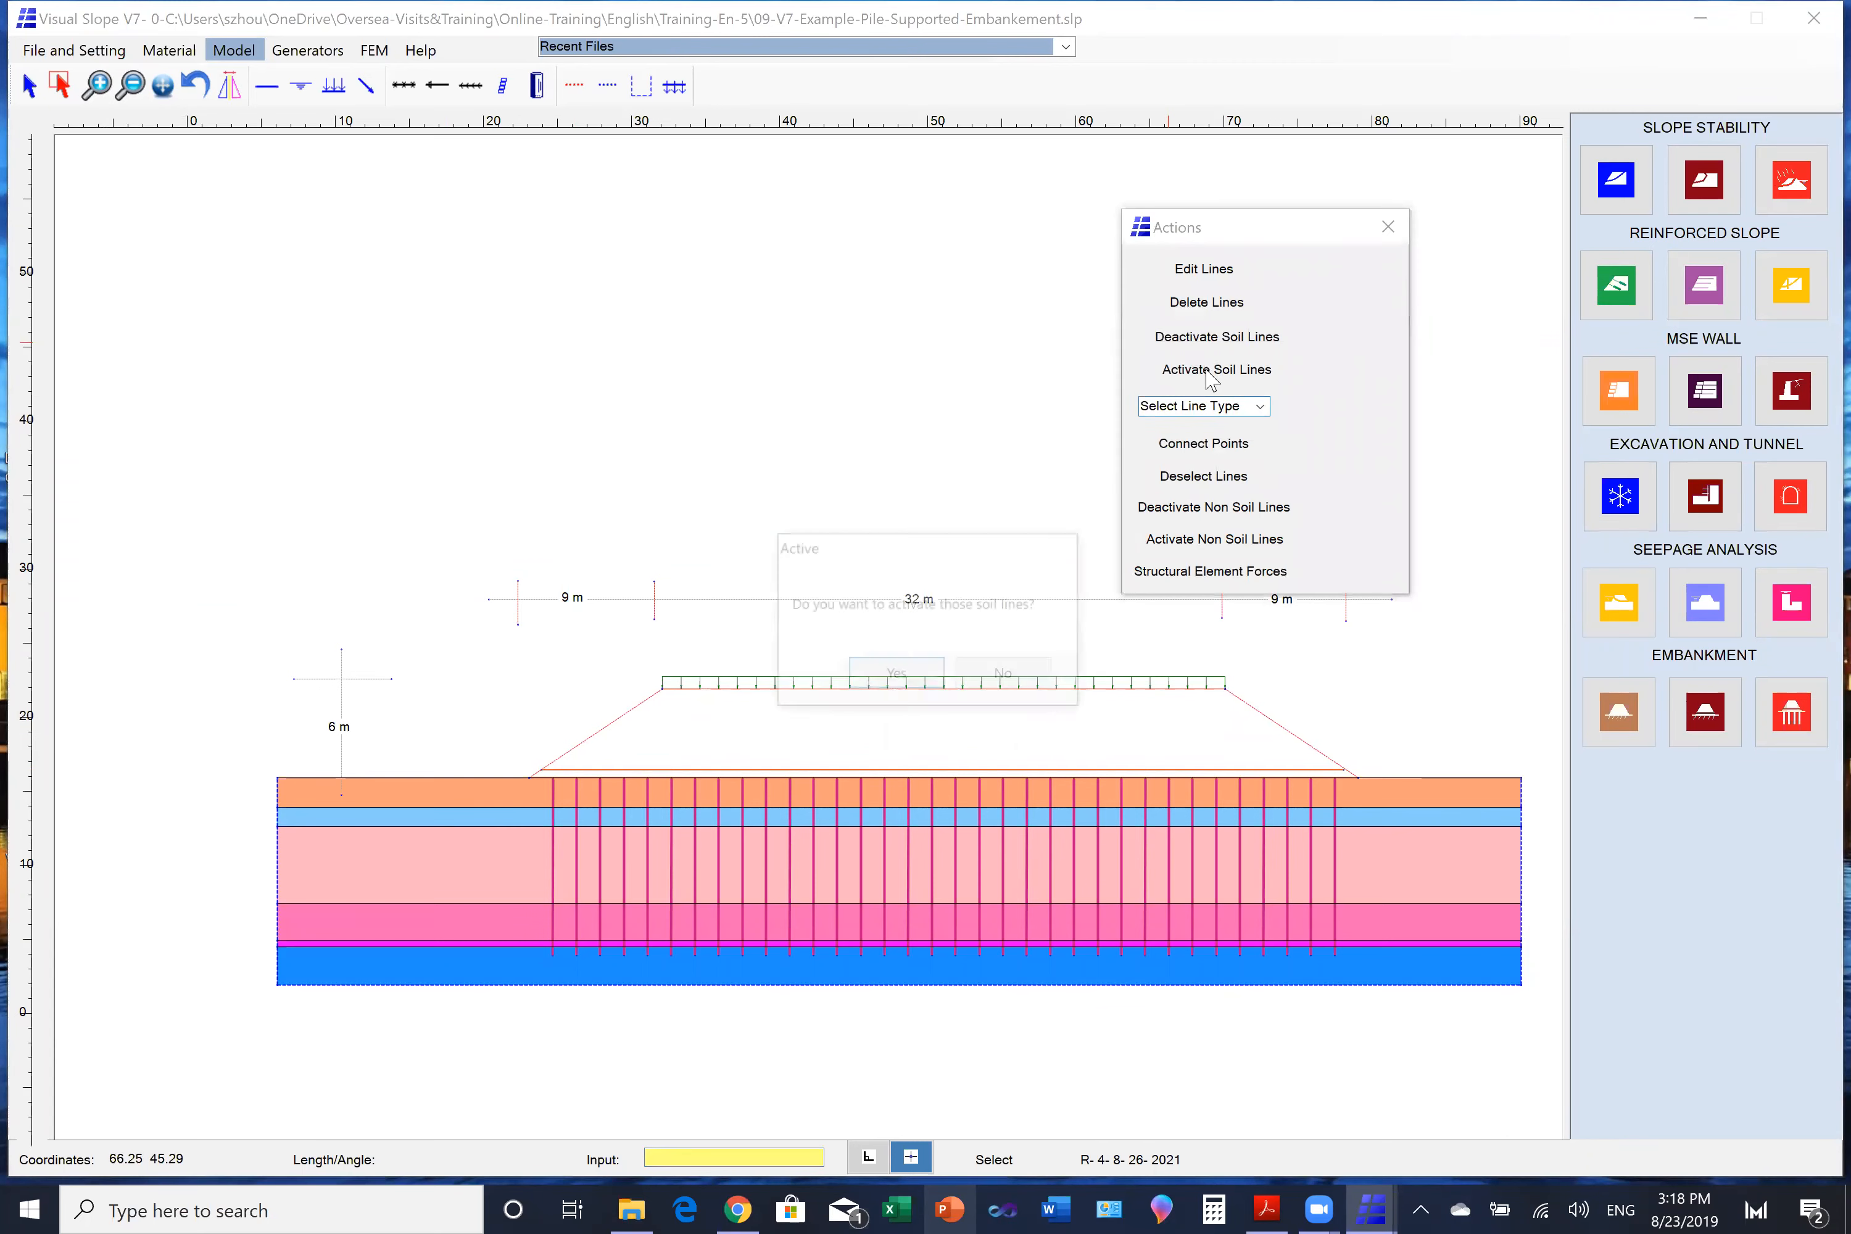
click(920, 675)
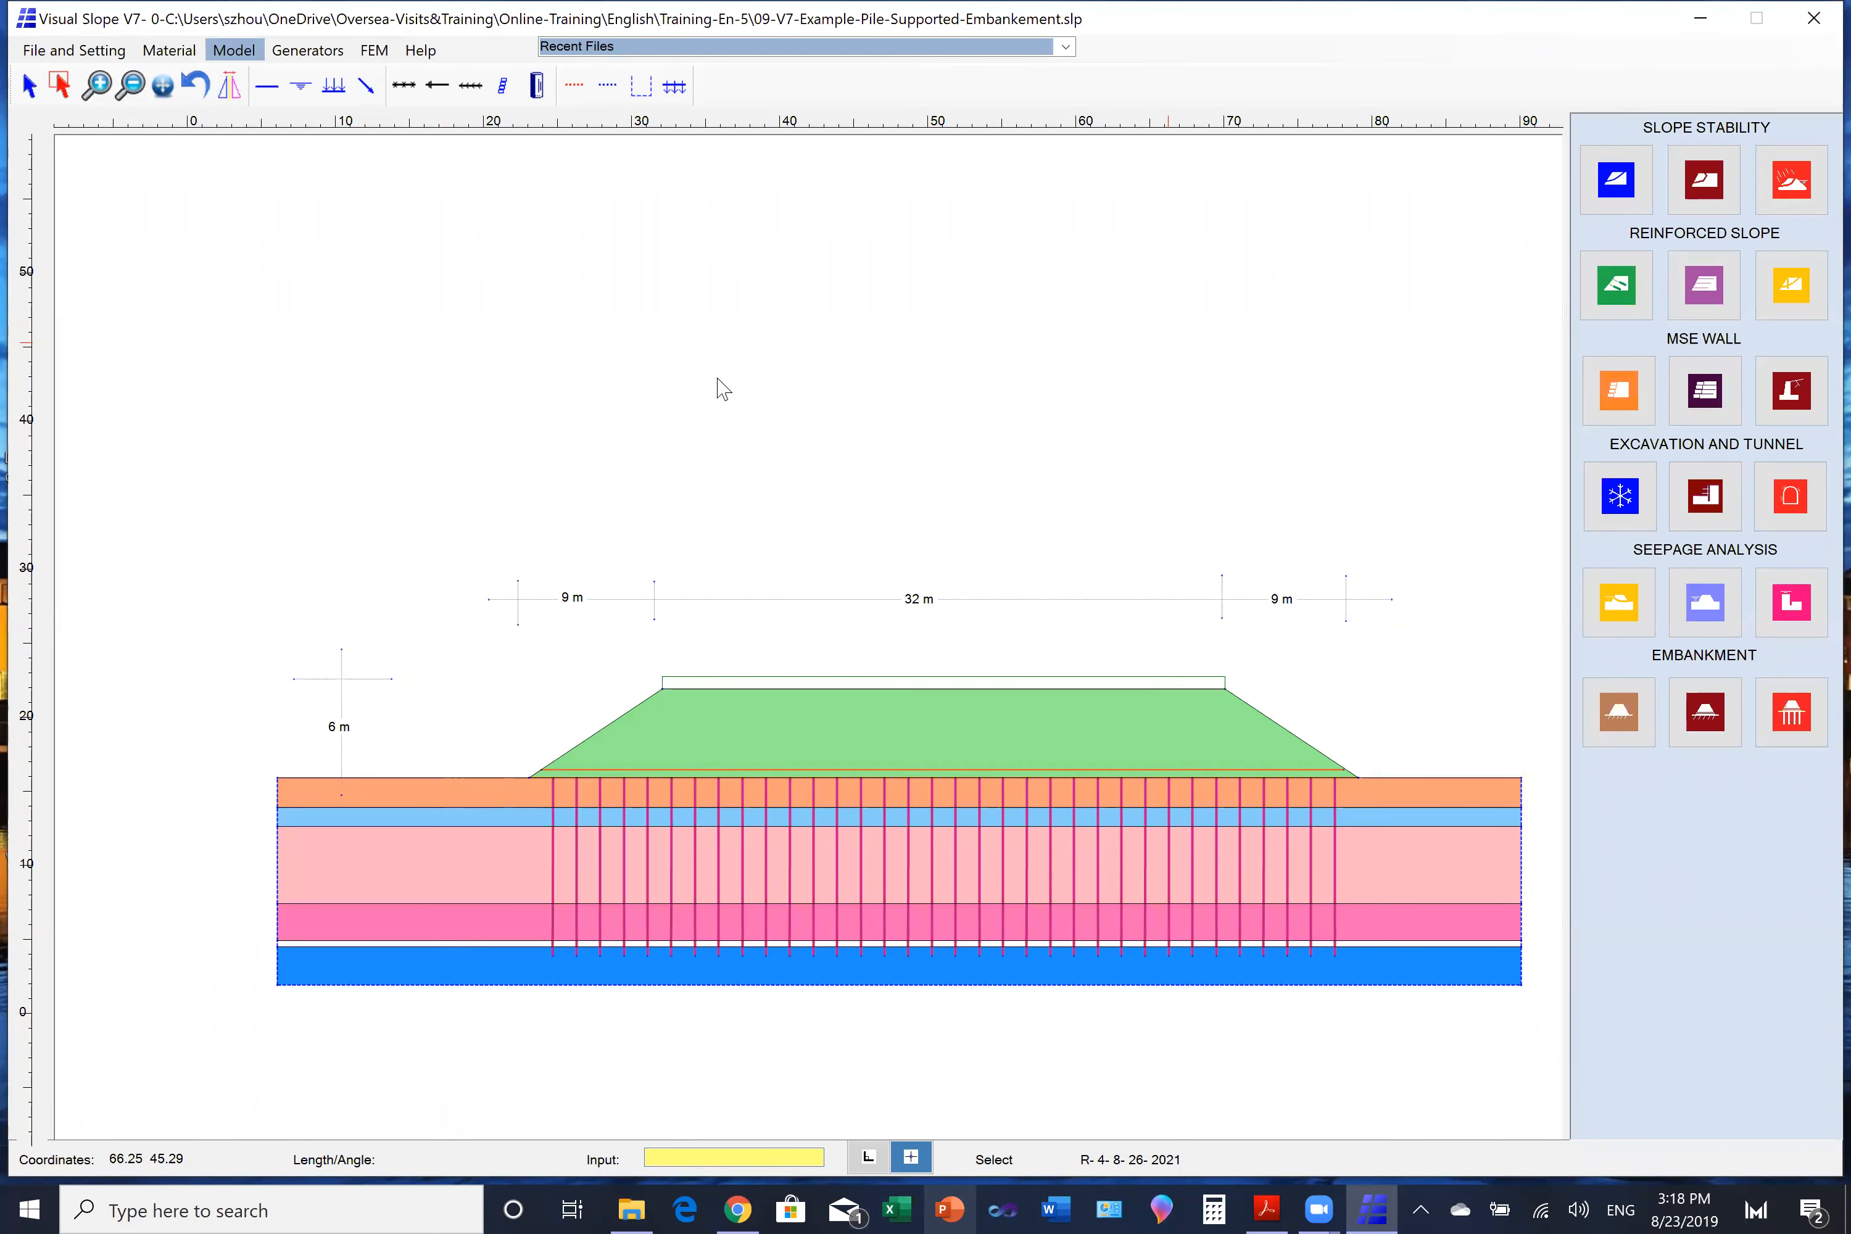
- Generate the Basic Mesh for the complete pile-supported embankment and display its Vertical Deformation contours
click(372, 52)
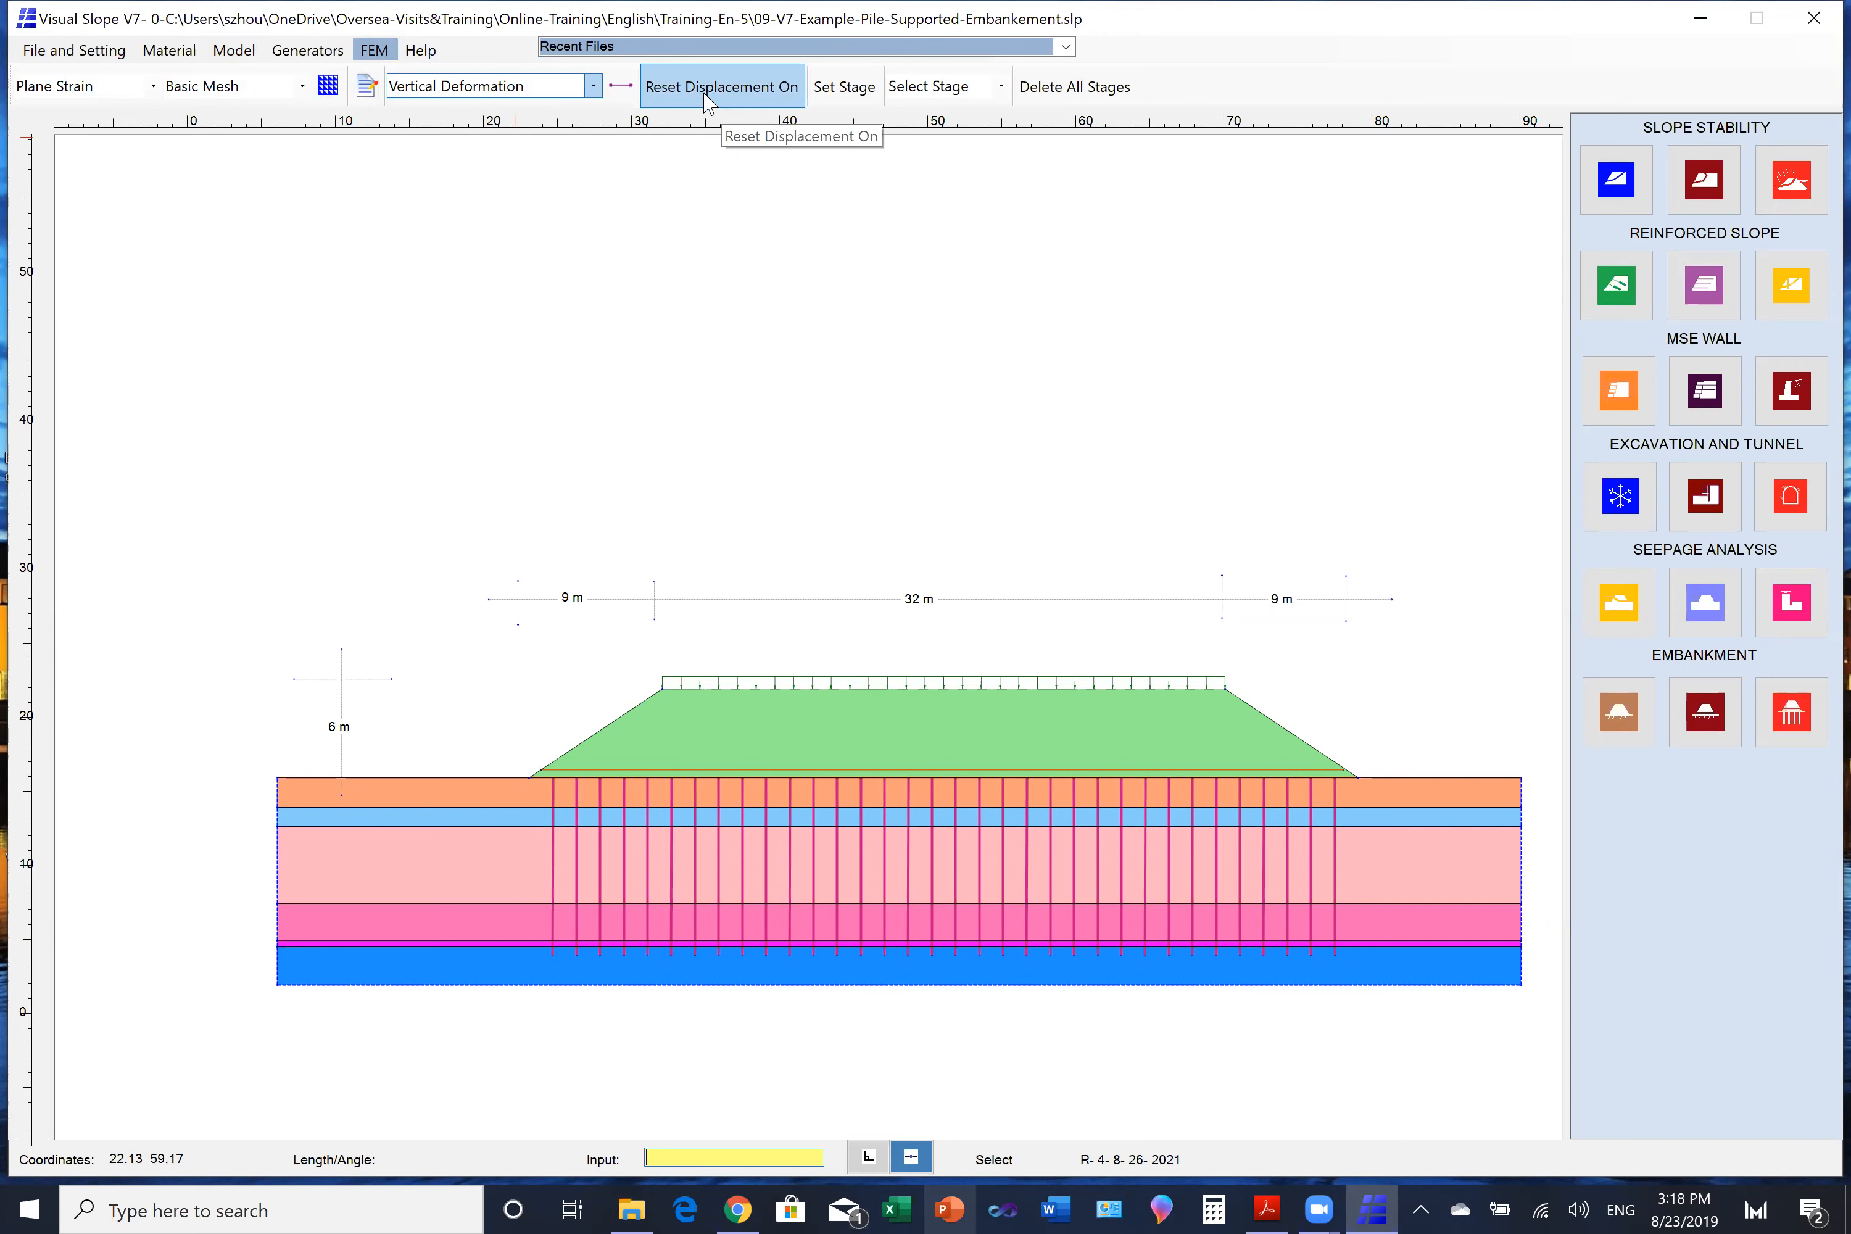
click(330, 98)
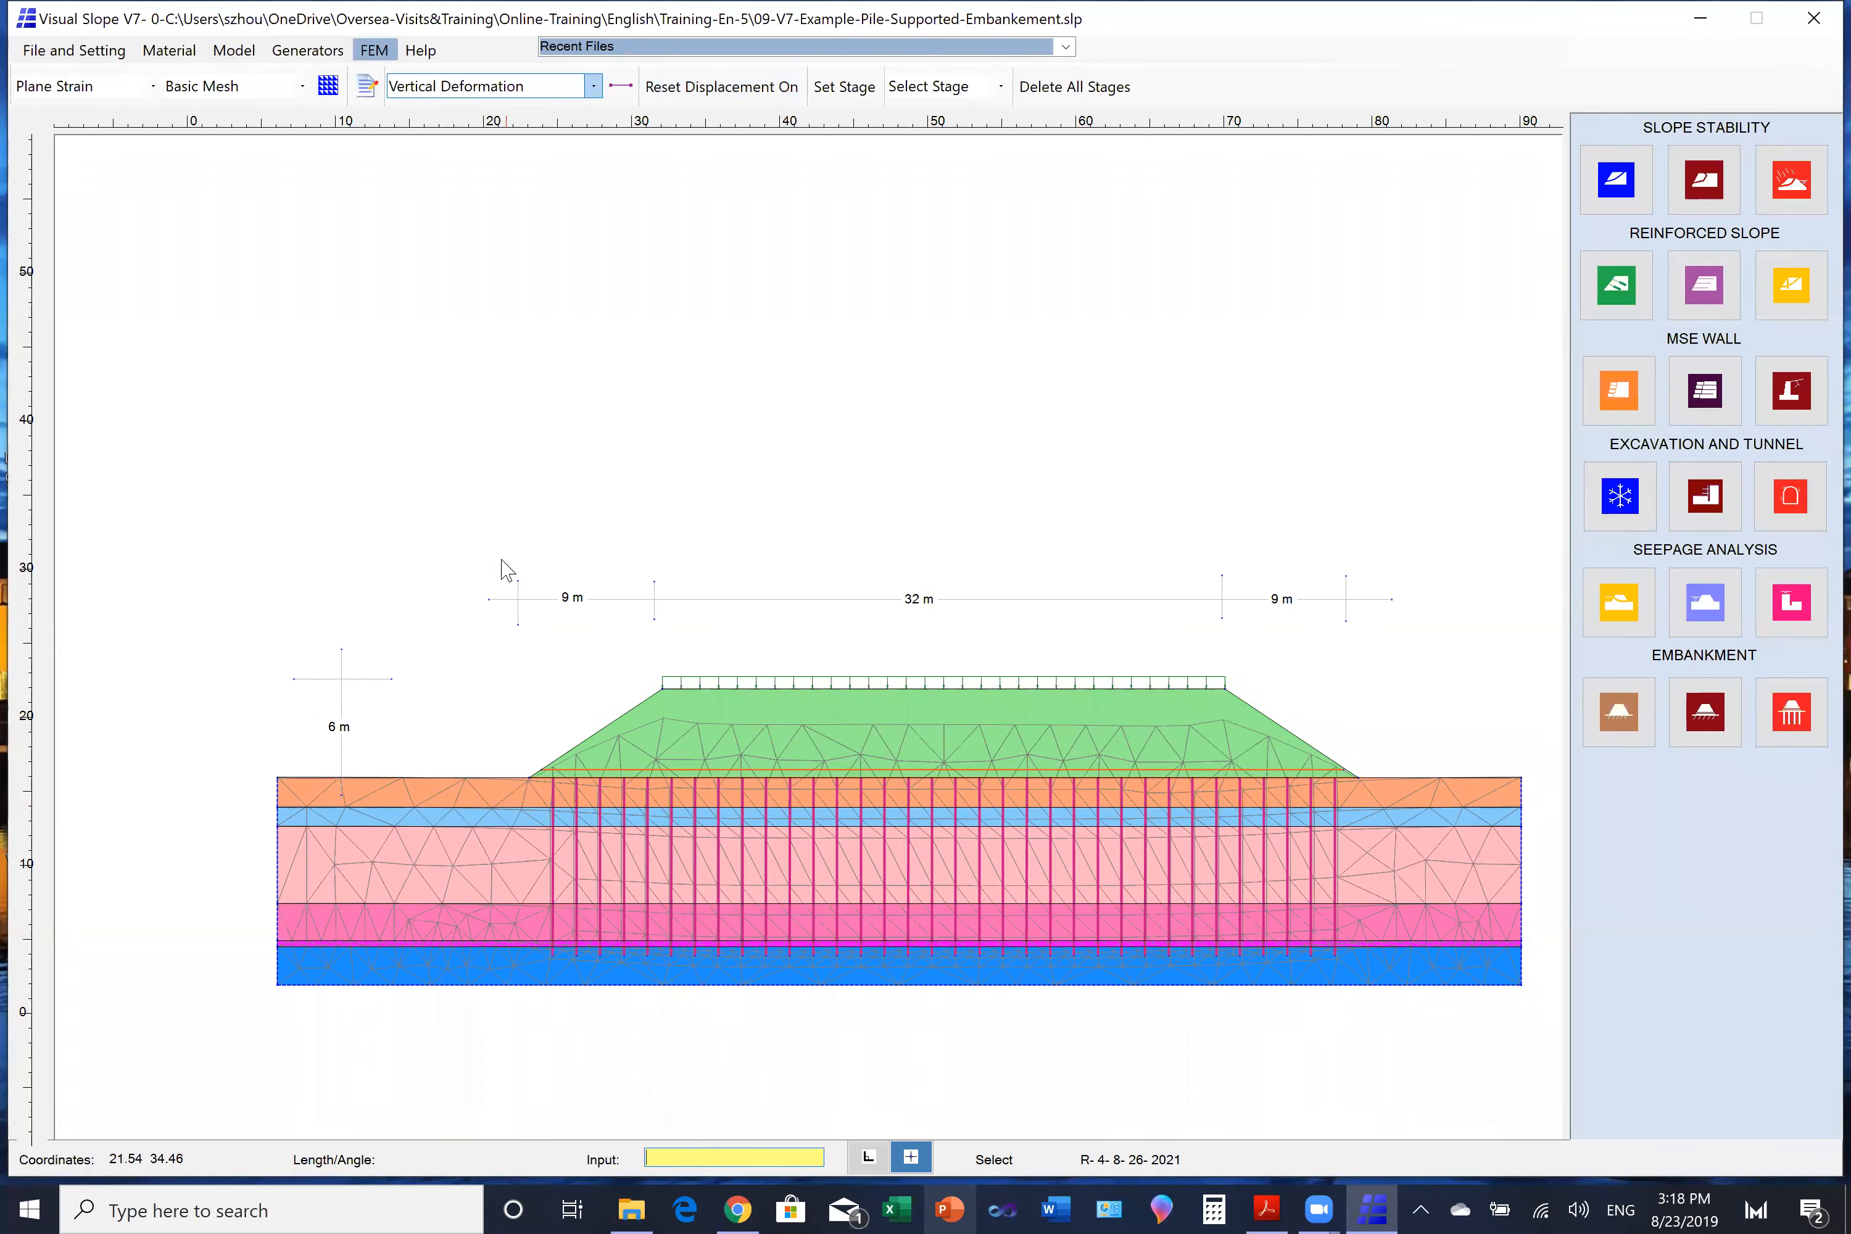
click(598, 94)
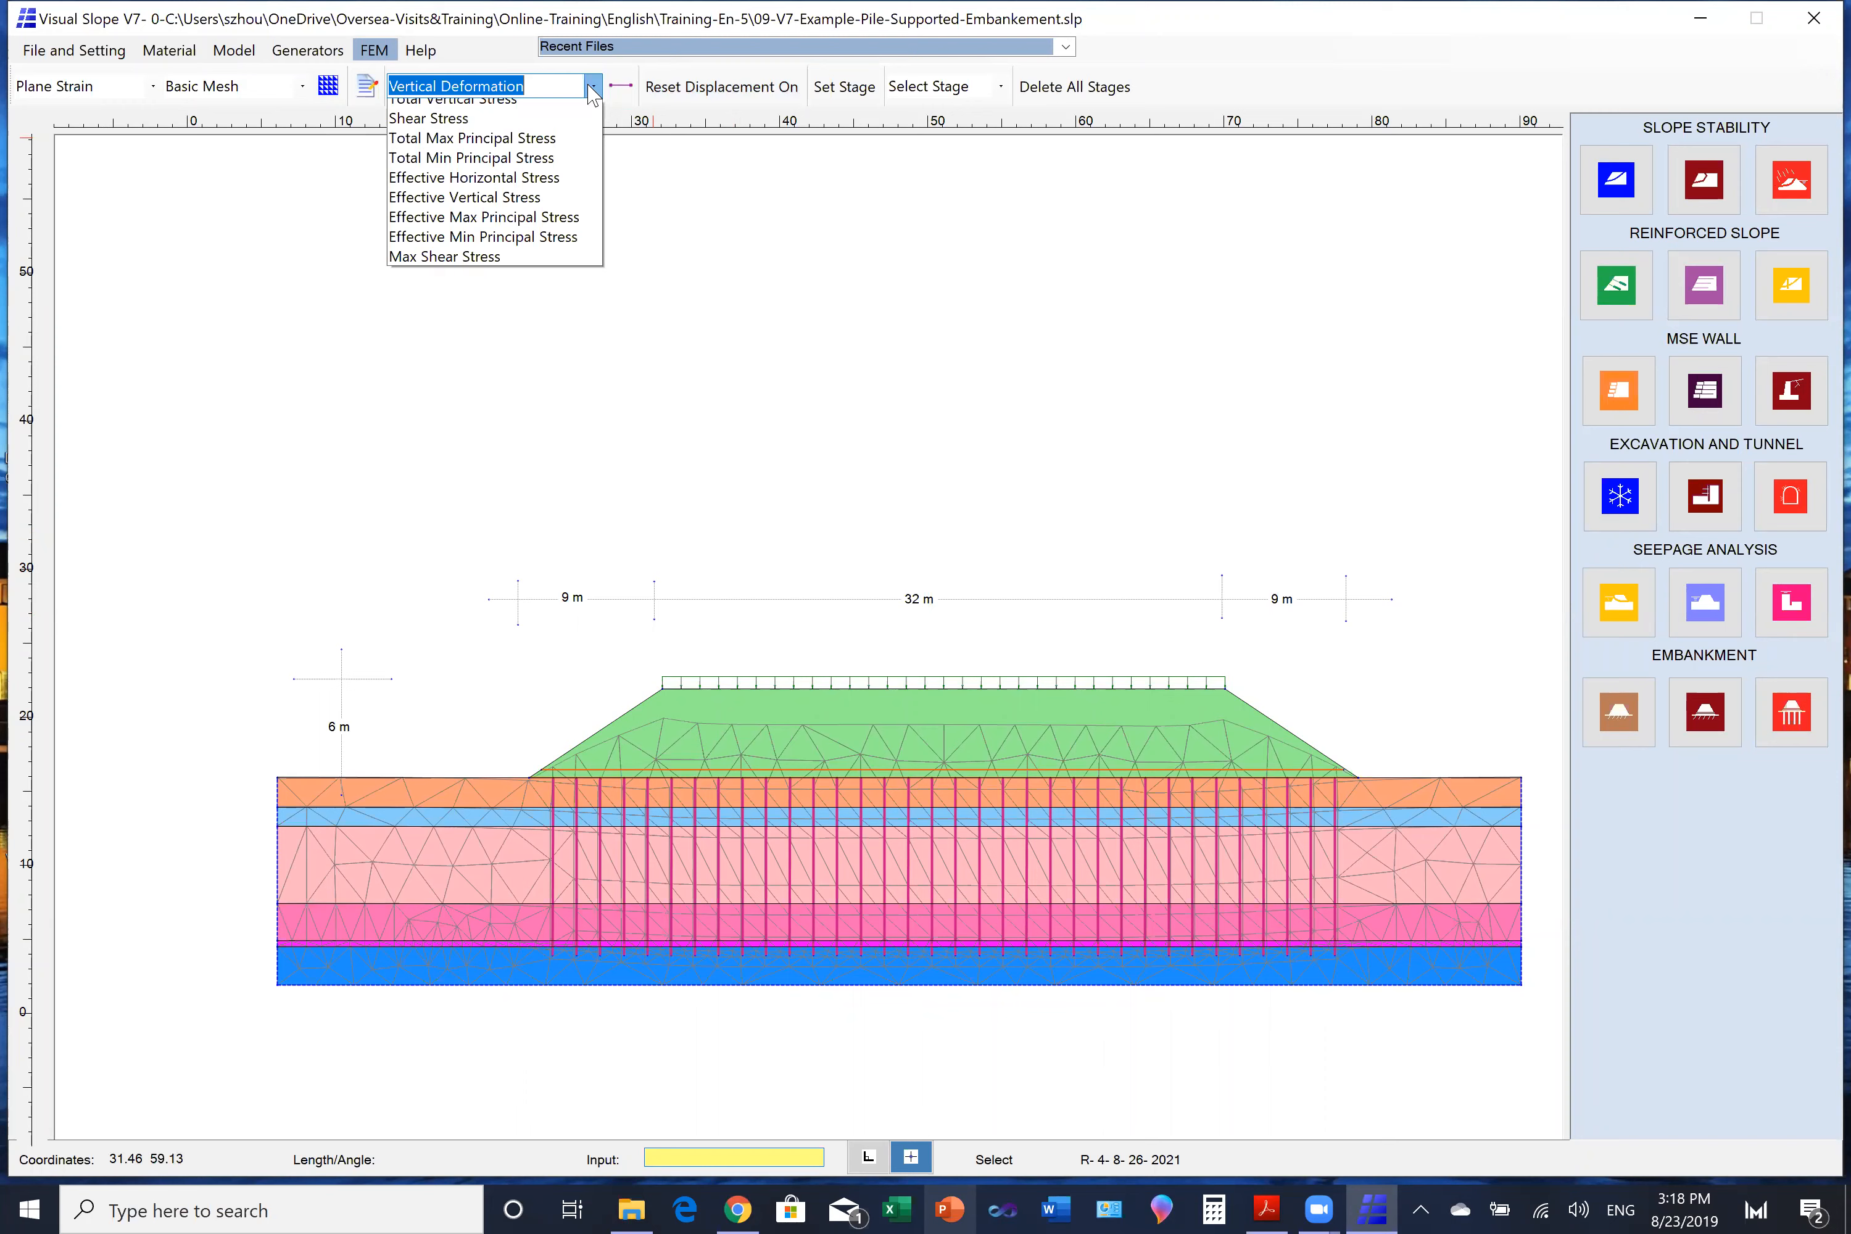
click(510, 174)
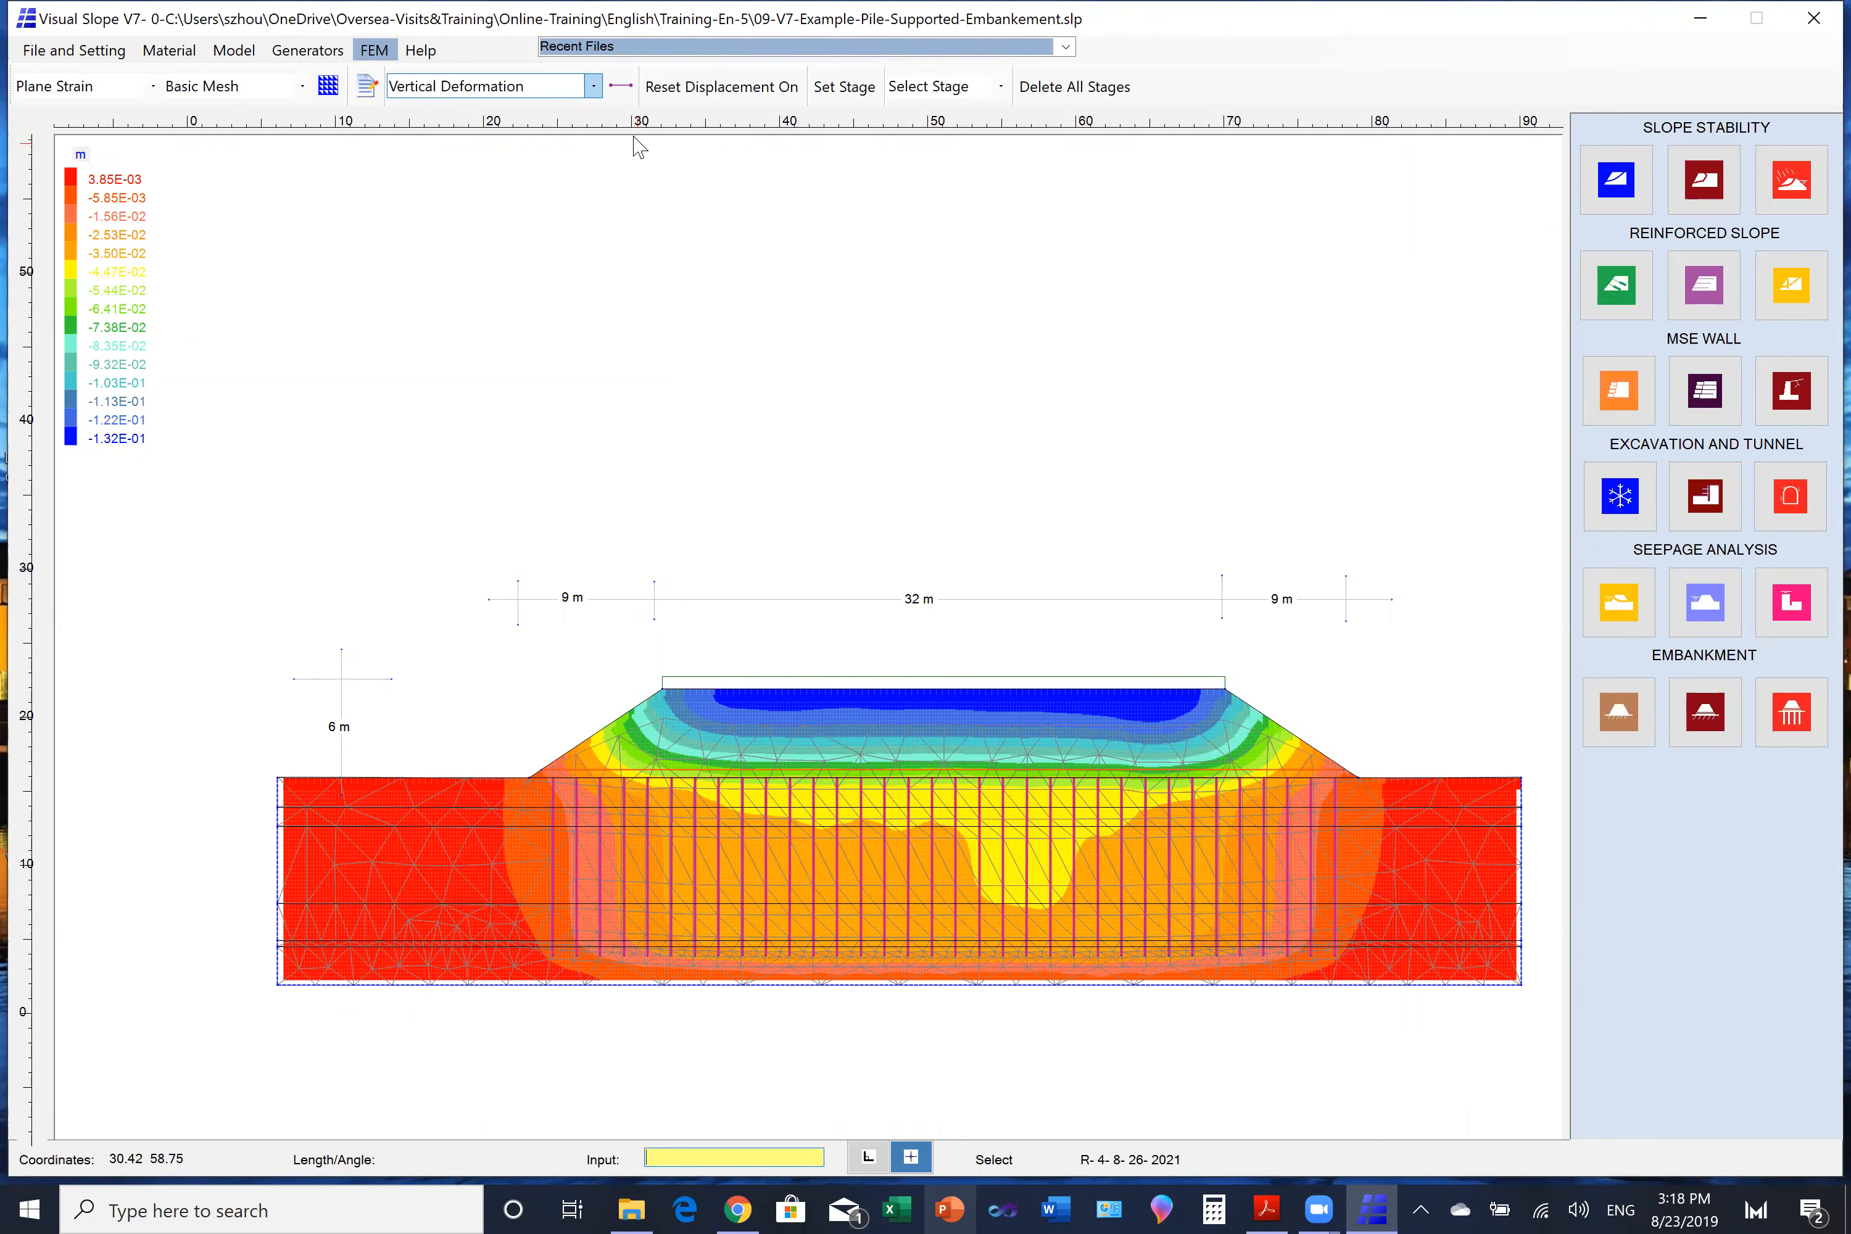
- List the vertical deformation along a horizontal section across the embankment base, from toe to toe
click(620, 85)
click(529, 785)
click(1386, 785)
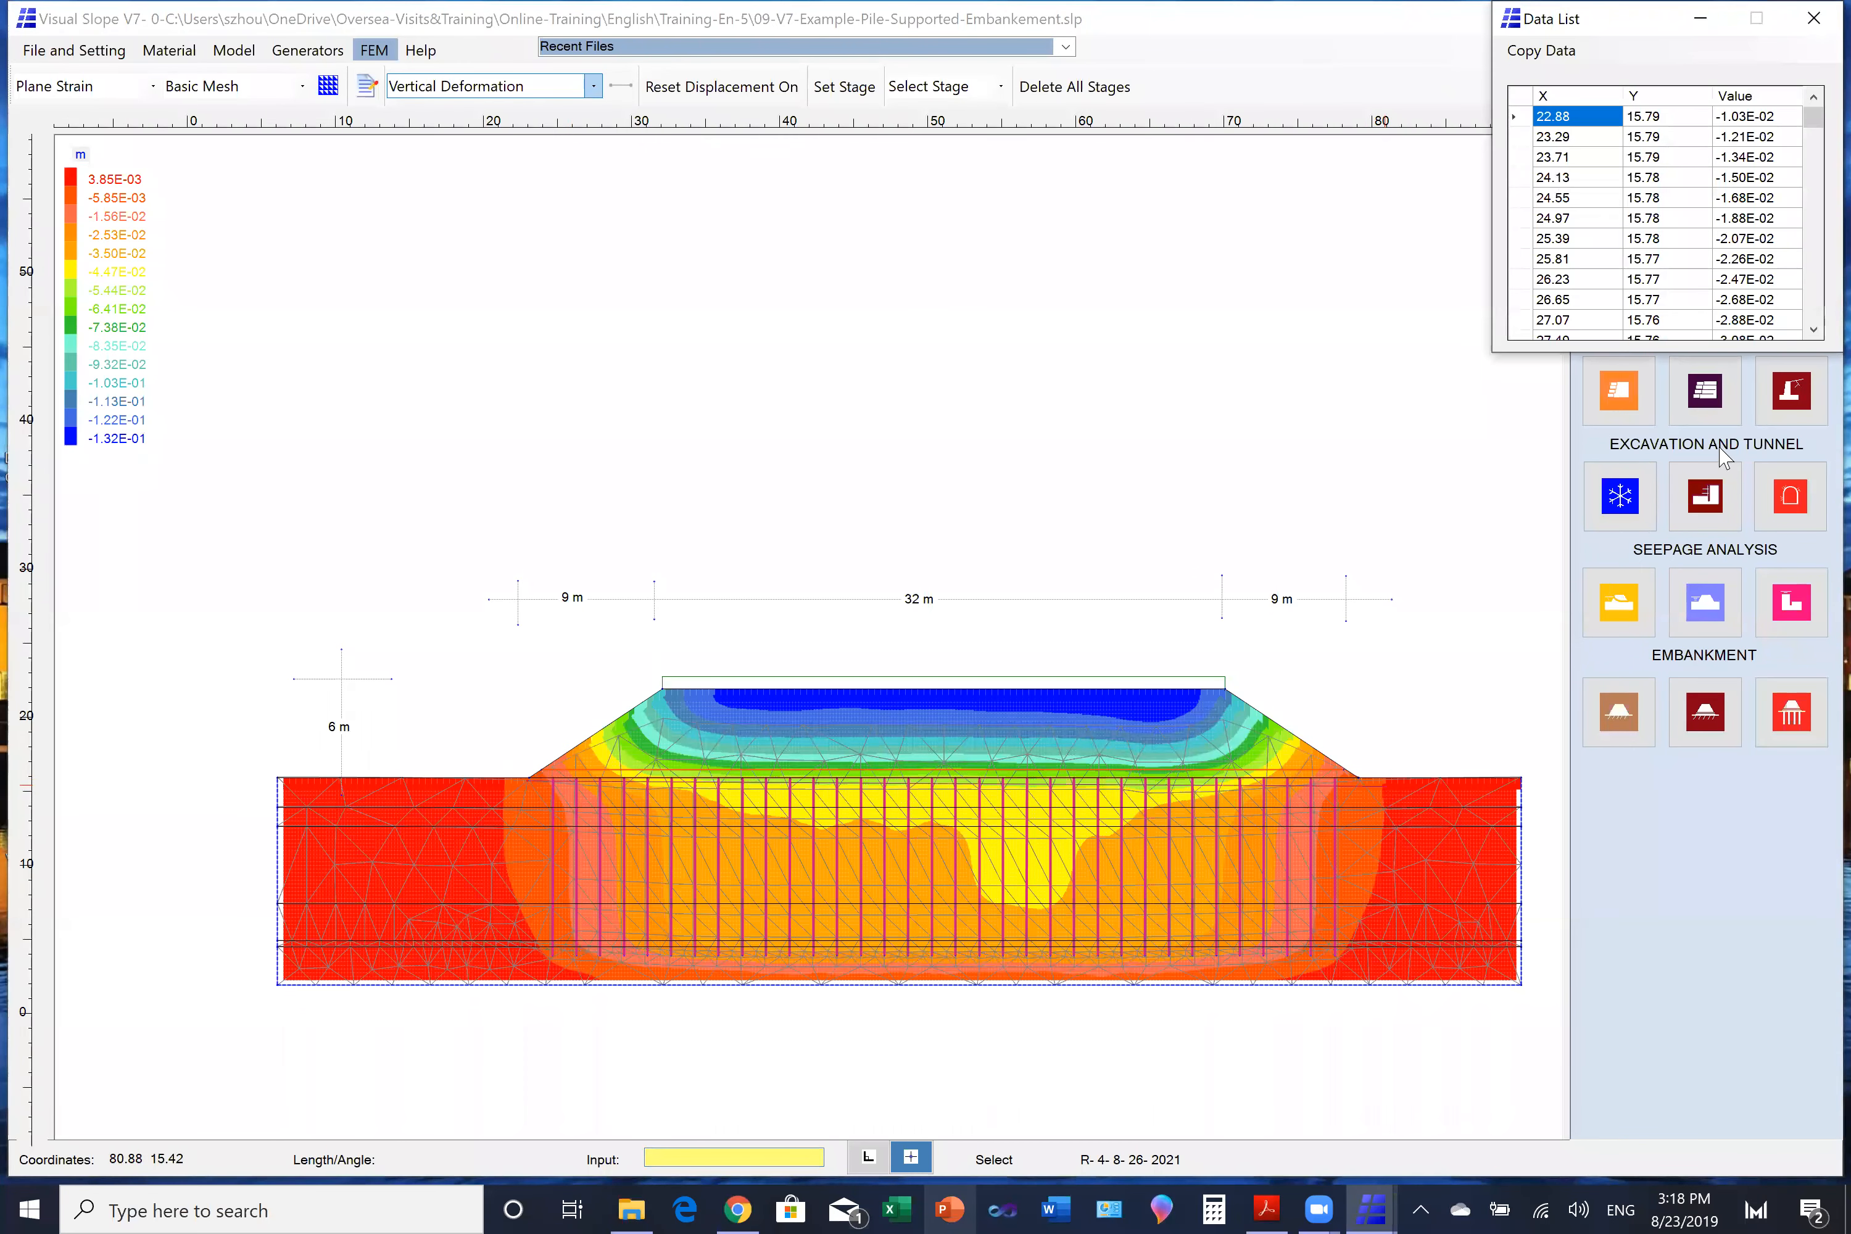
- Examine the deformation values from the embankment toe towards its centre in the section's data list, then close the list
scroll(1814, 329, down, 9)
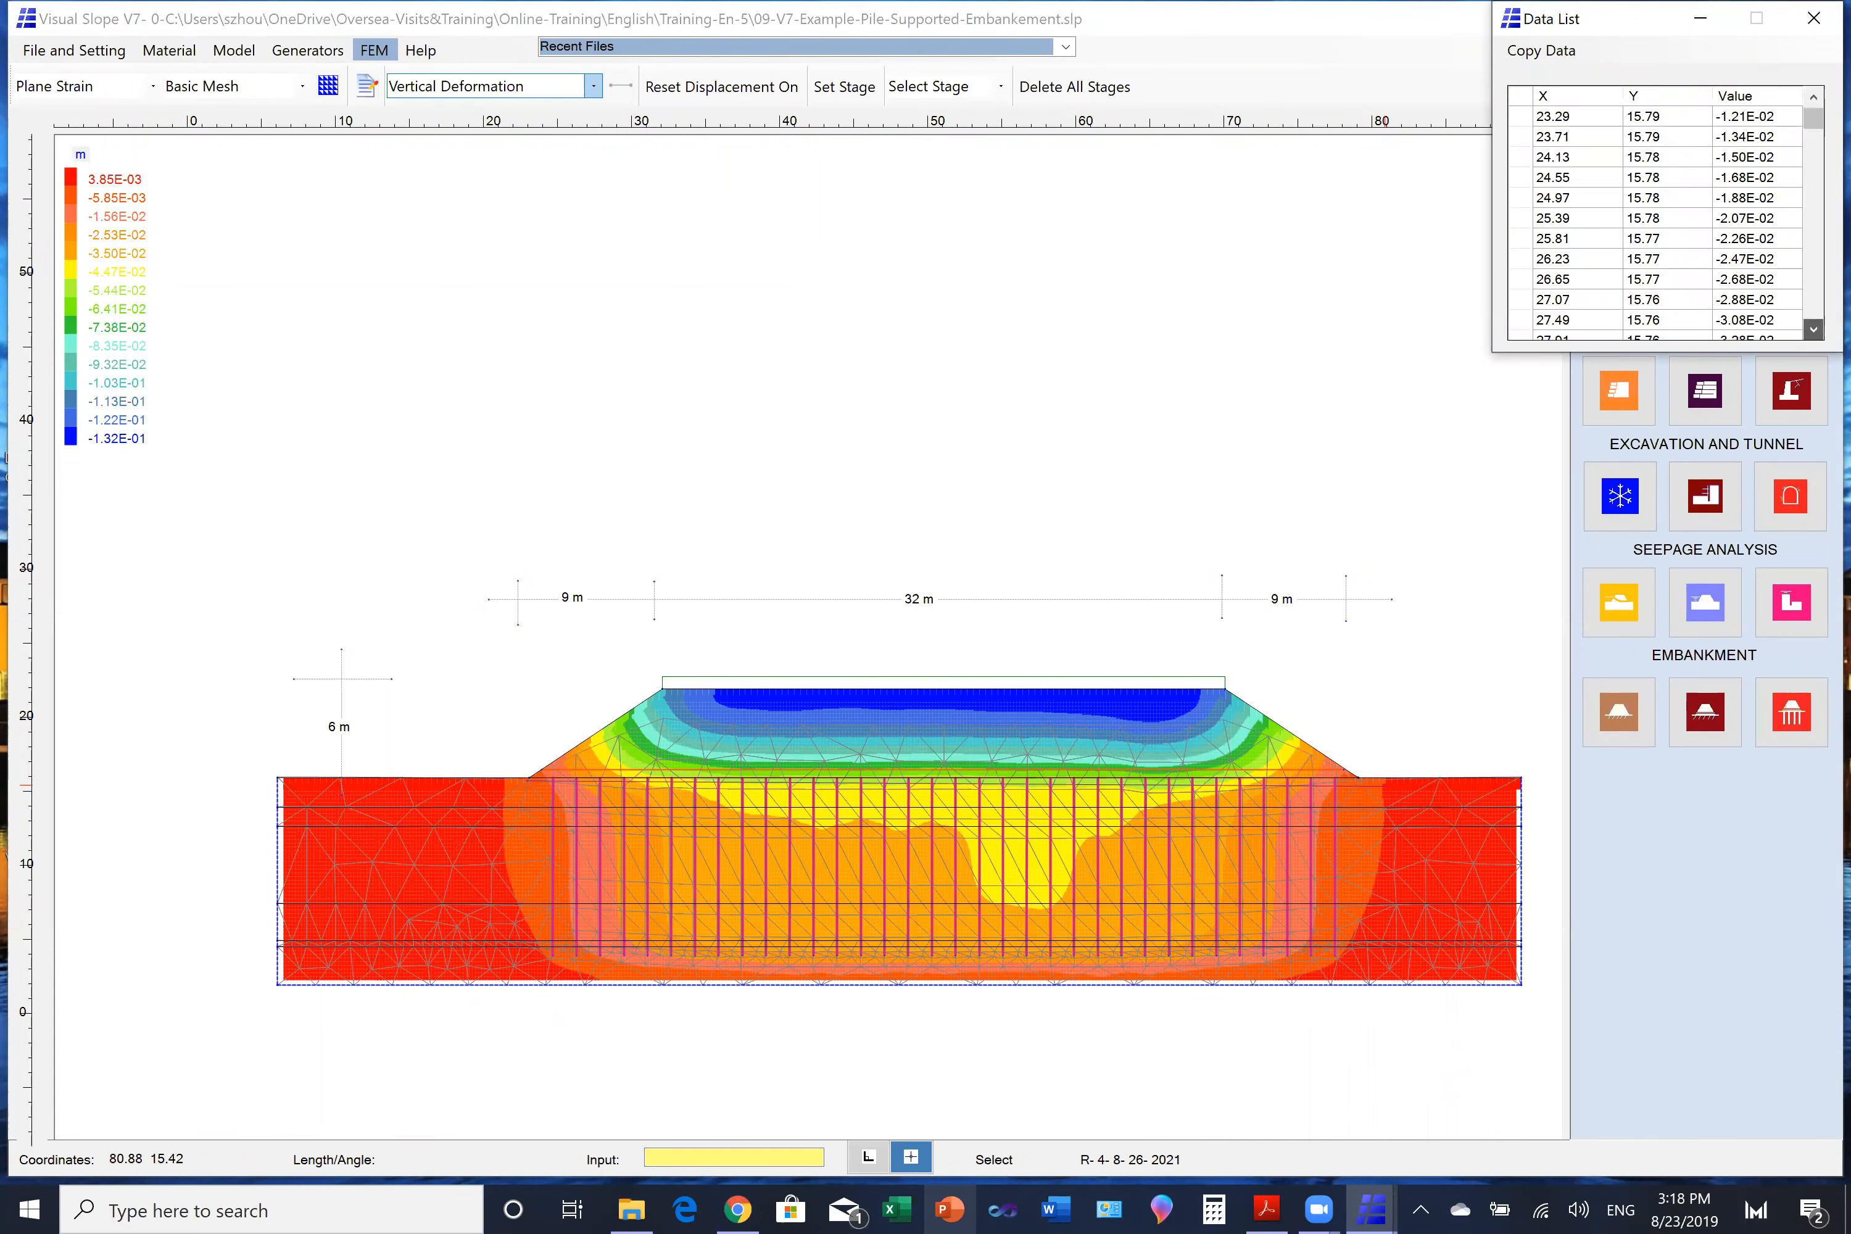
click(1814, 329)
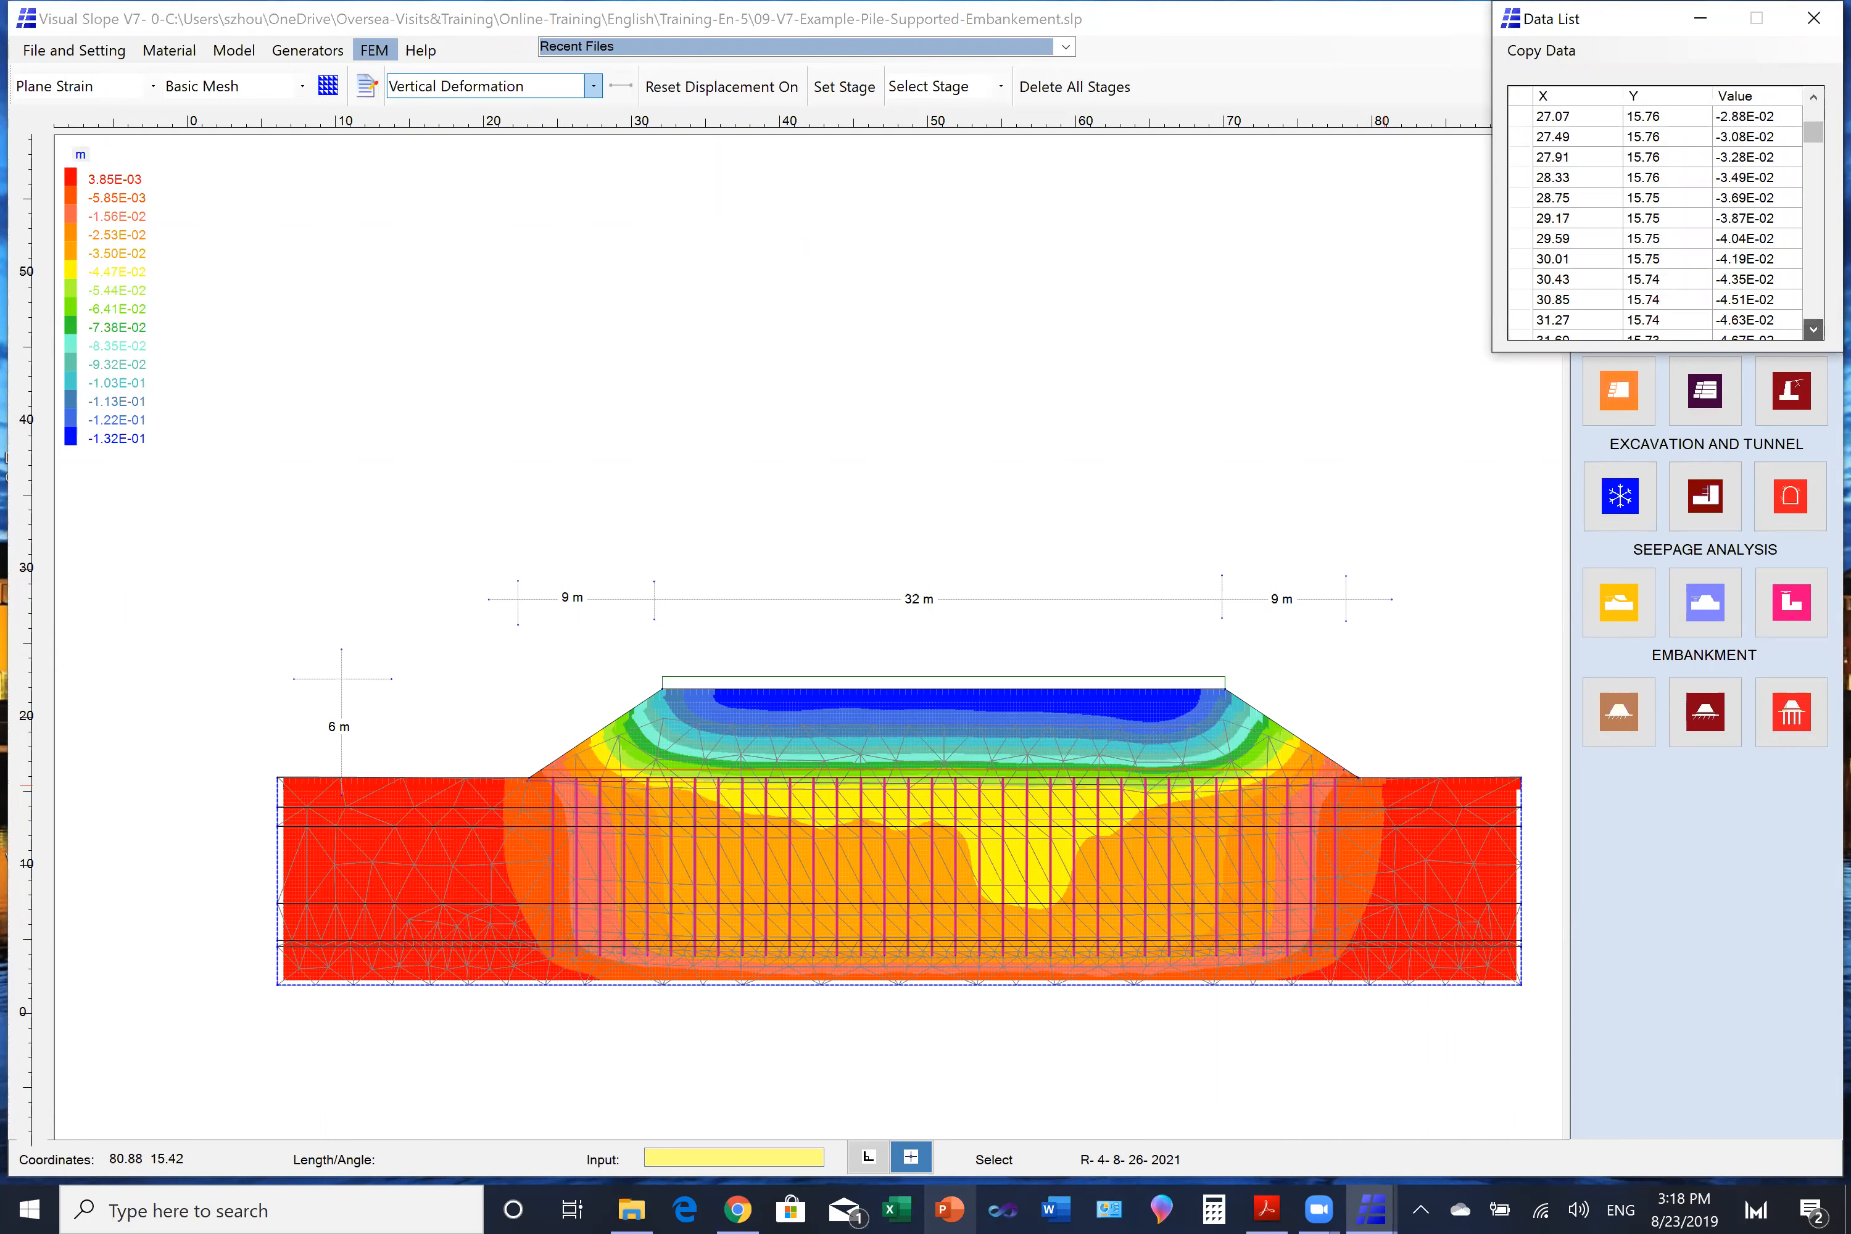
click(1814, 329)
click(1813, 329)
click(1813, 329)
click(1814, 329)
click(1813, 329)
click(1813, 329)
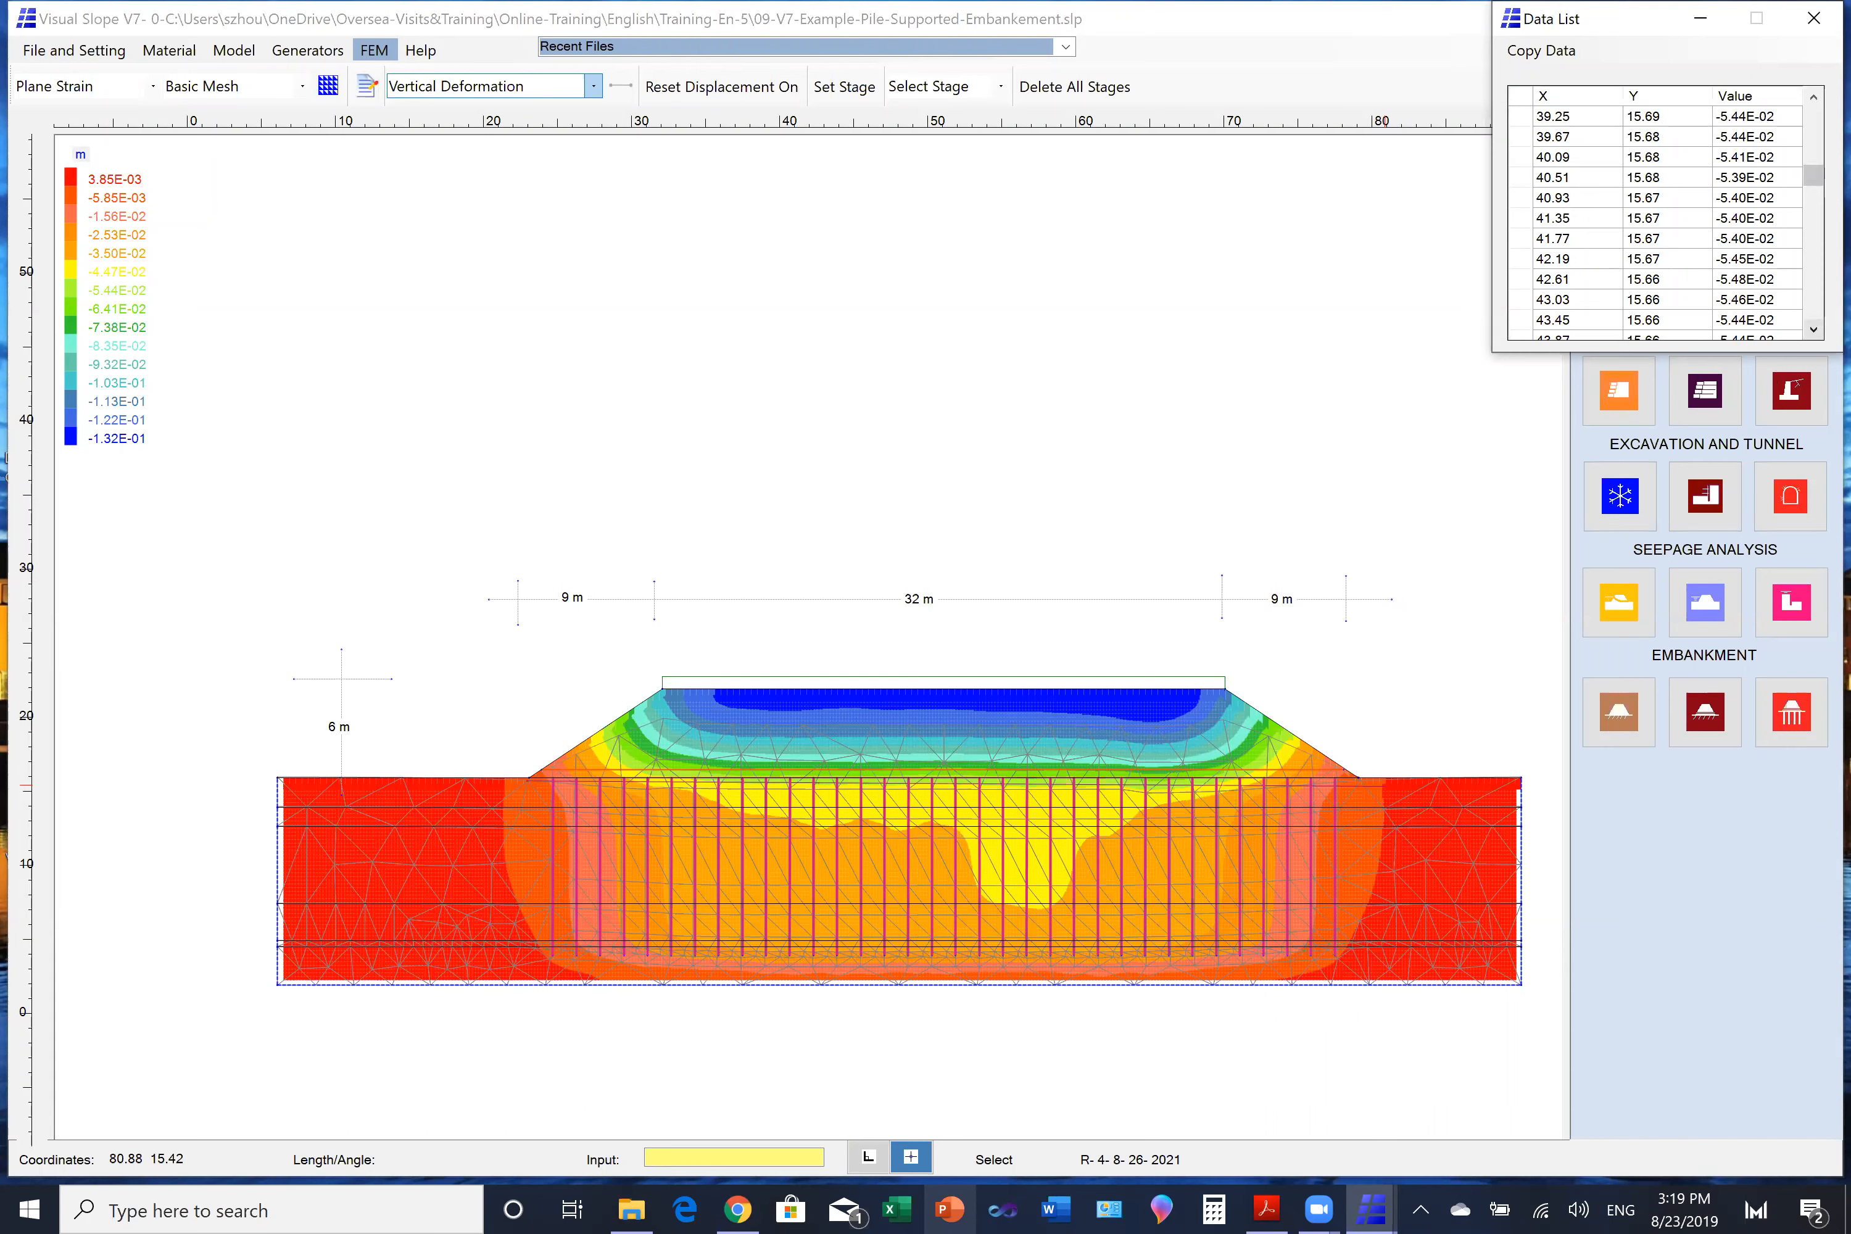
click(1814, 329)
click(1814, 329)
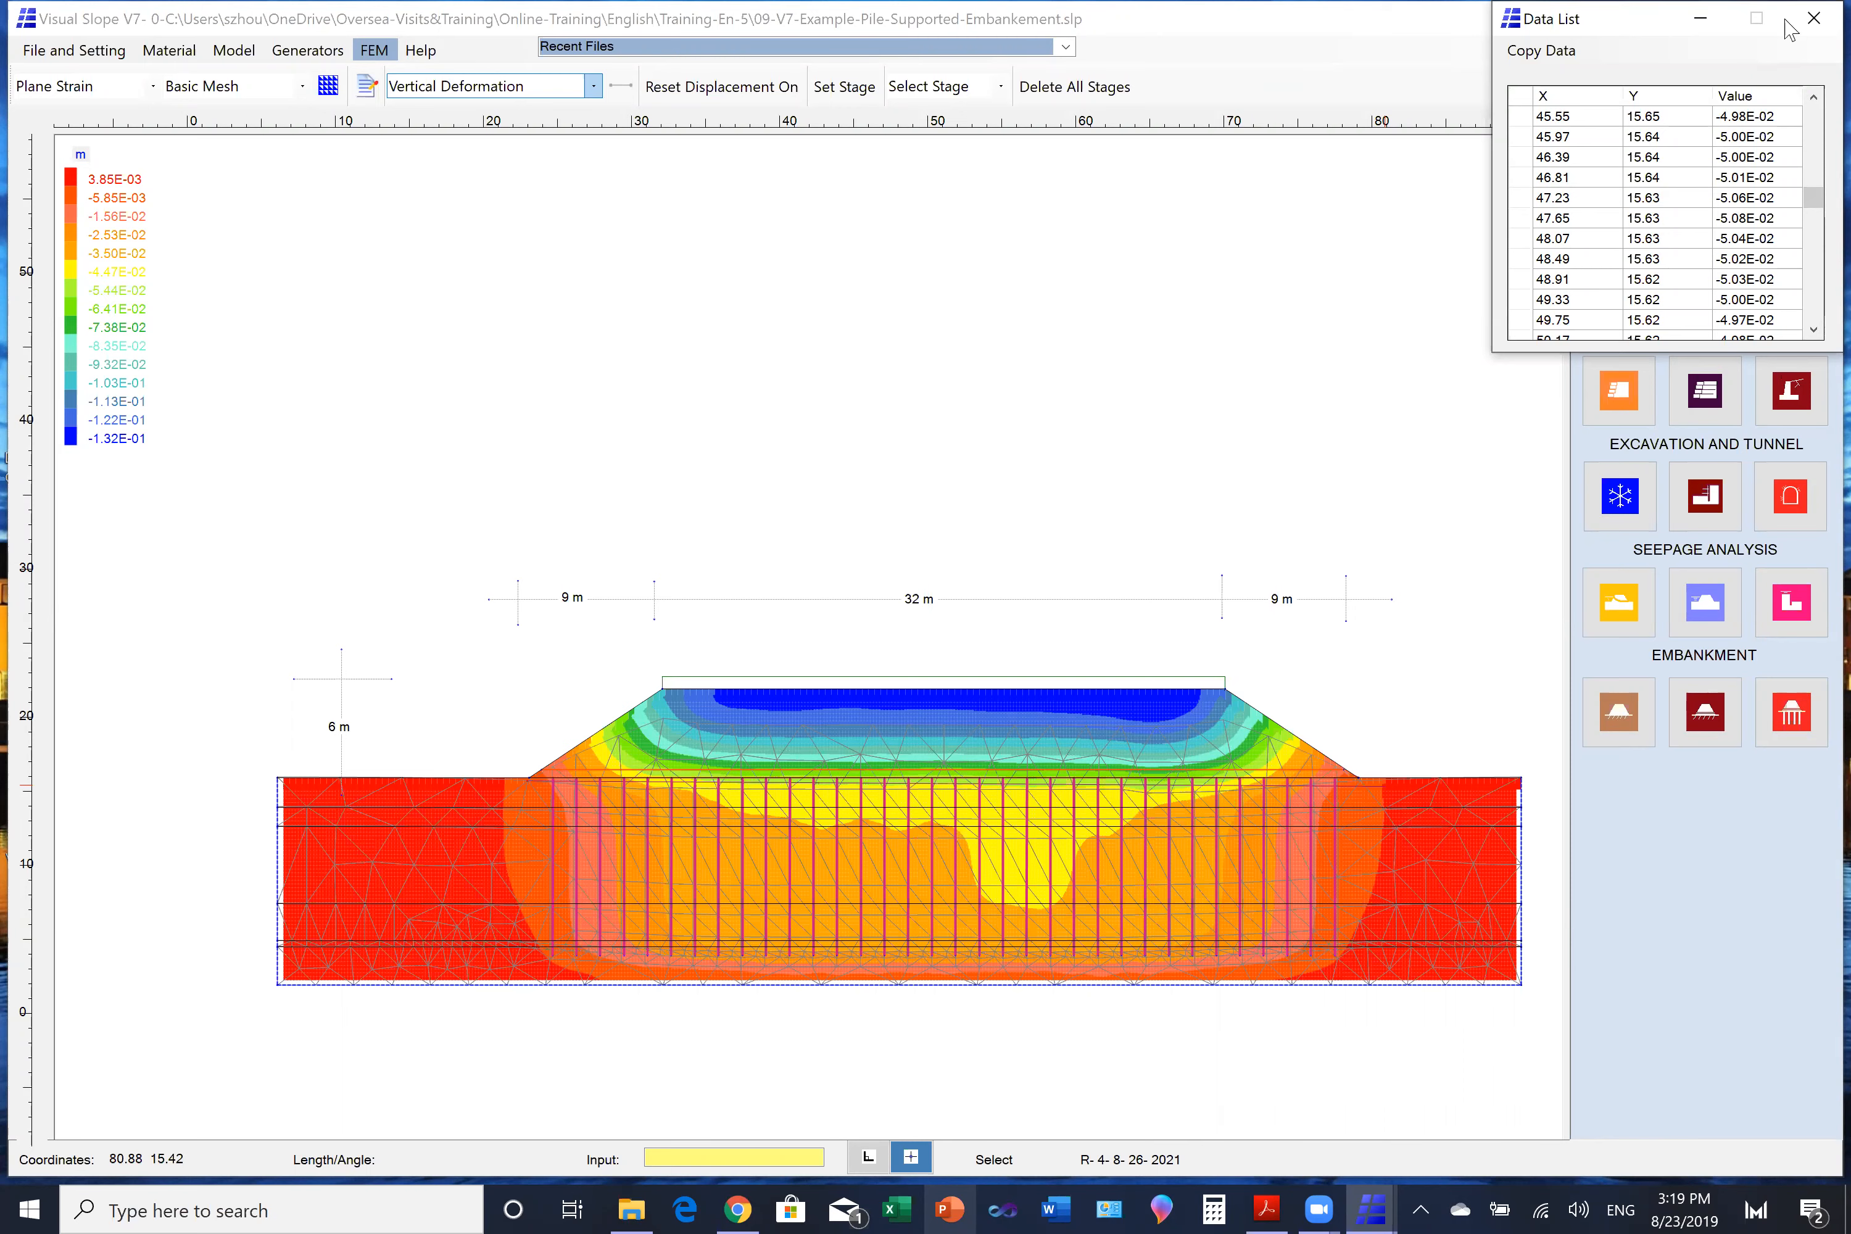
click(1813, 18)
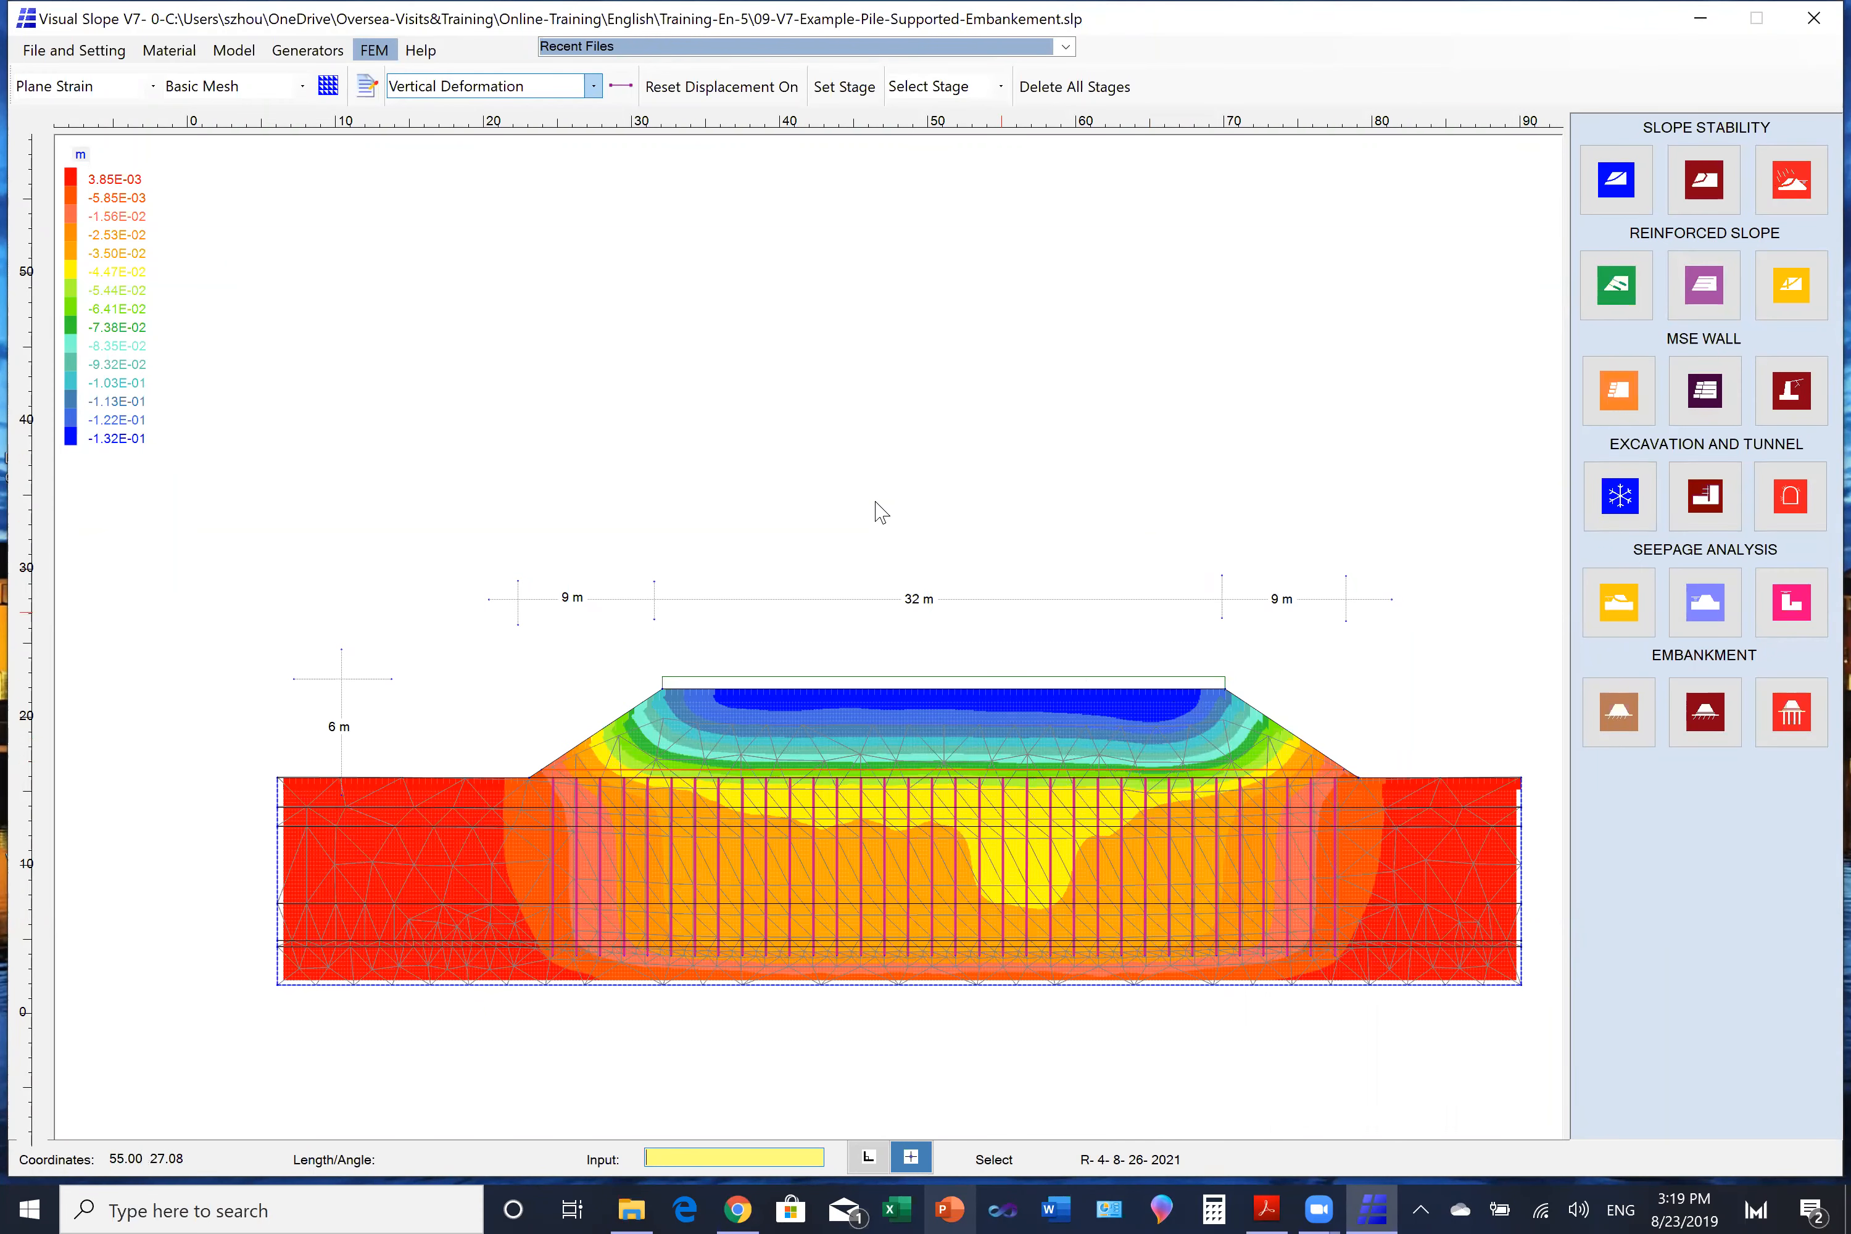
click(233, 49)
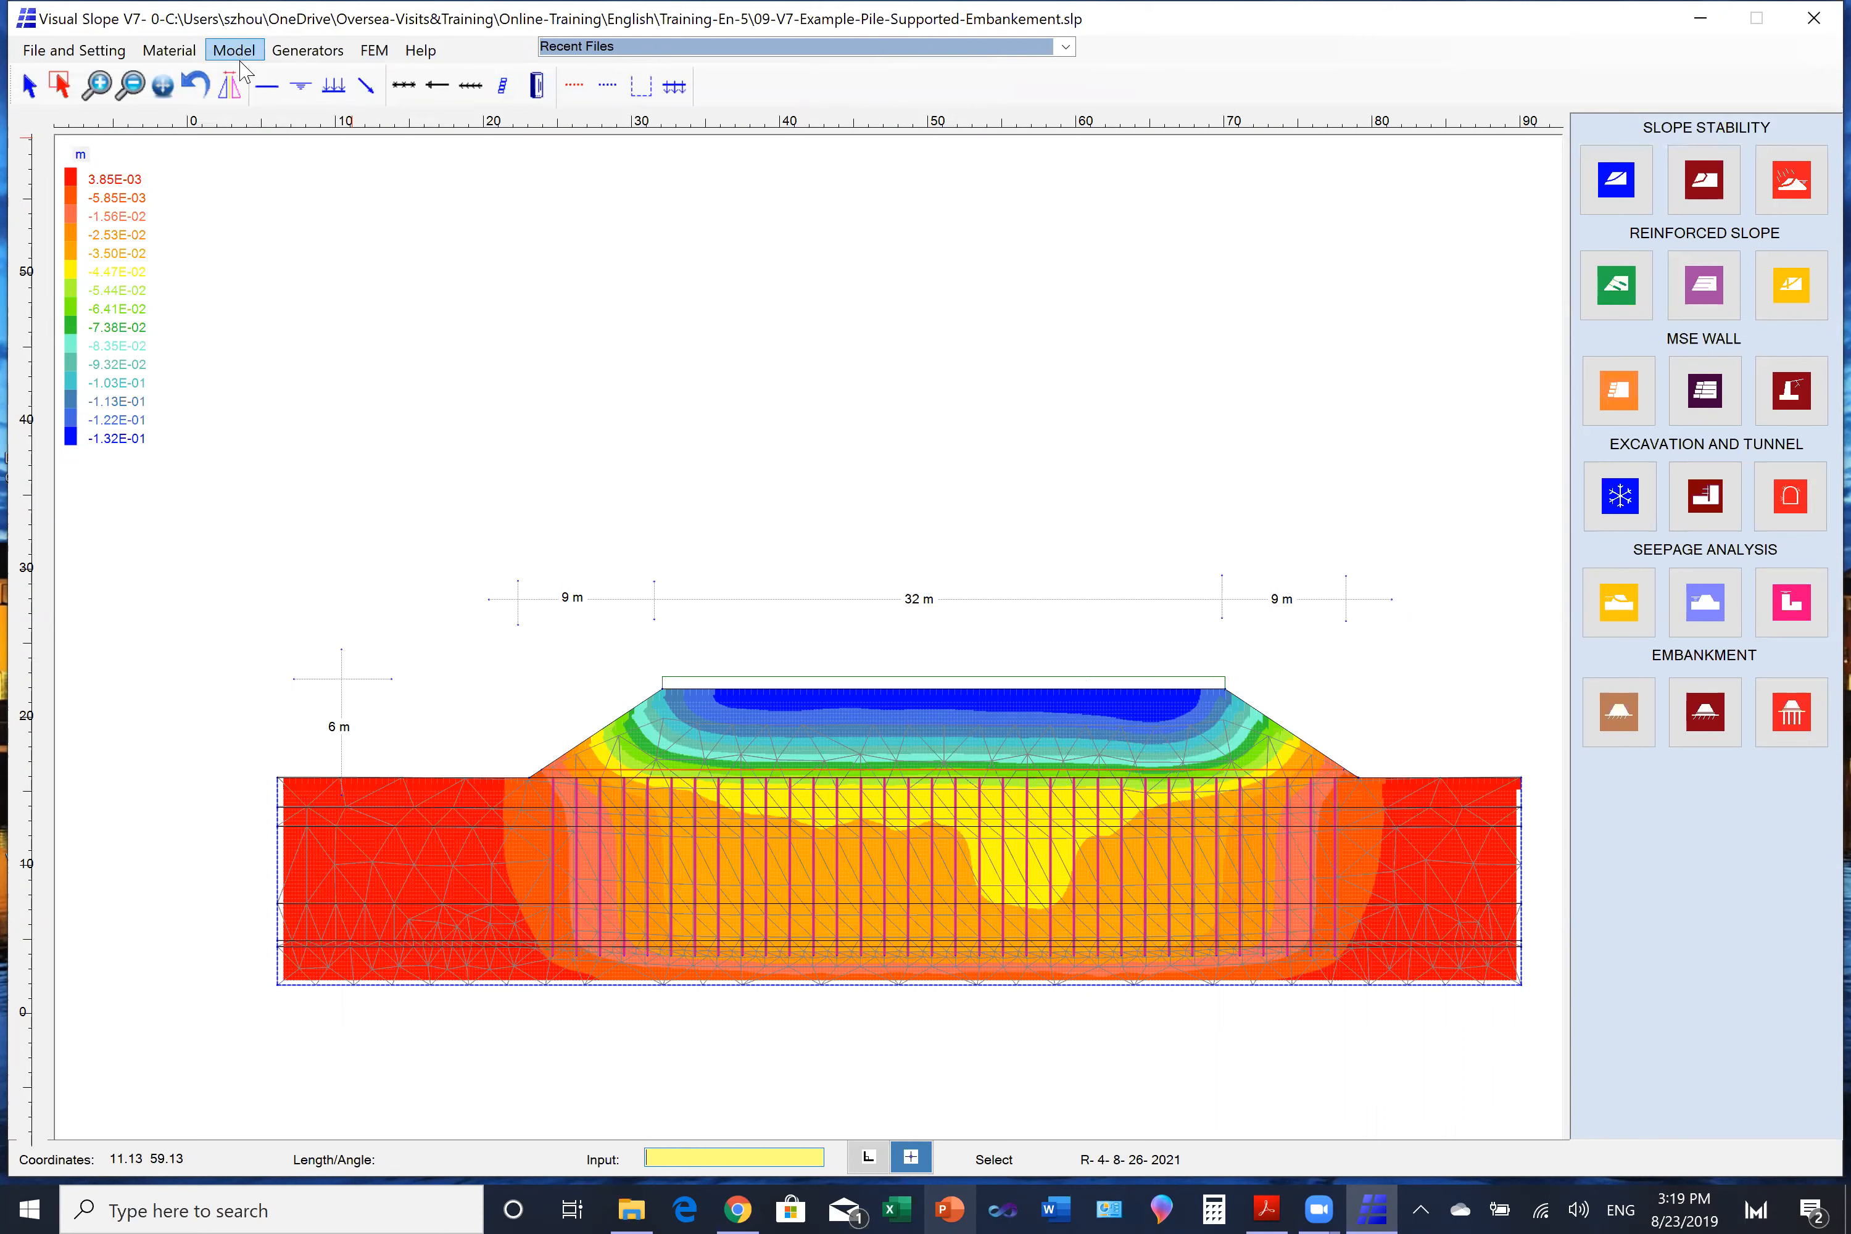
click(60, 85)
drag(429, 615, 806, 871)
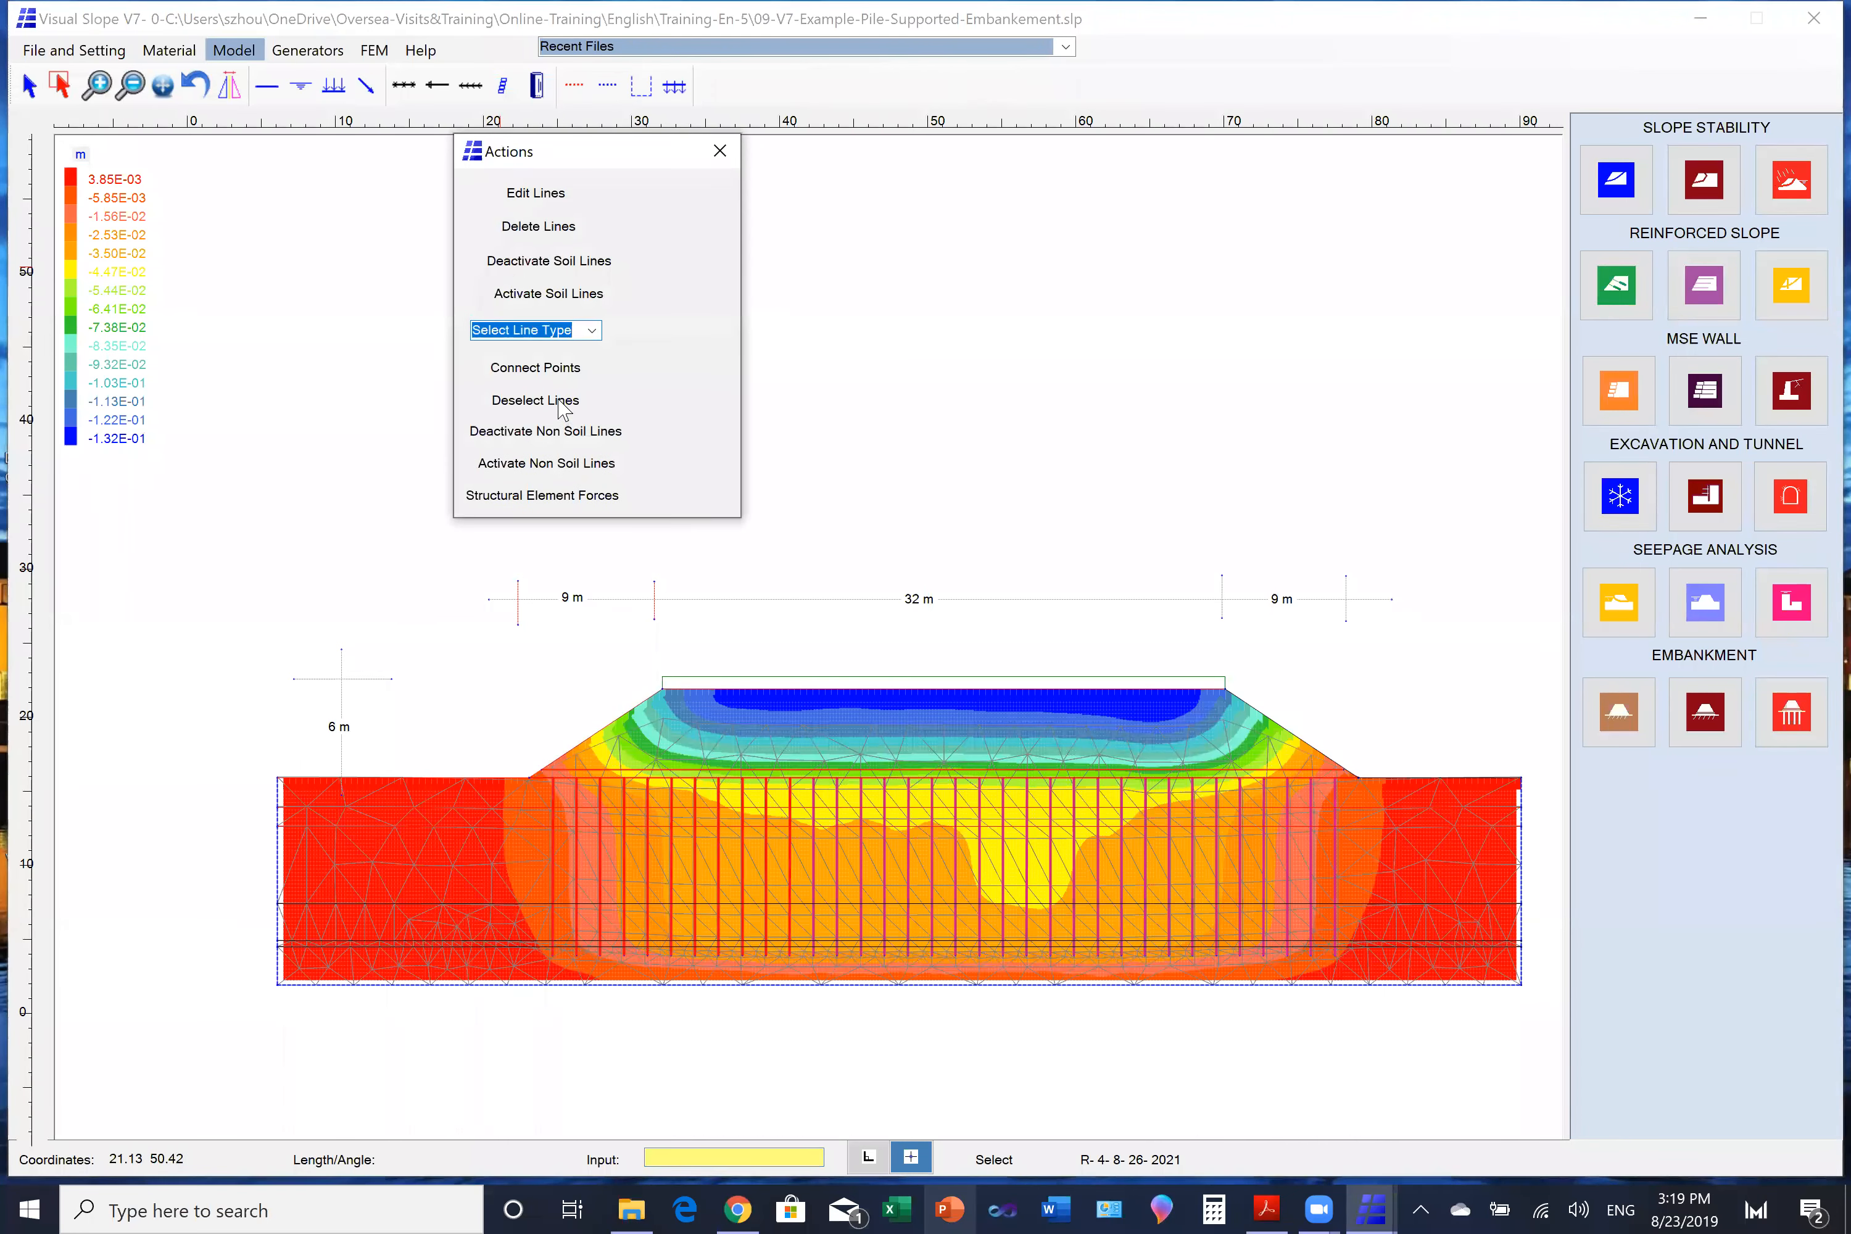
click(564, 403)
click(882, 675)
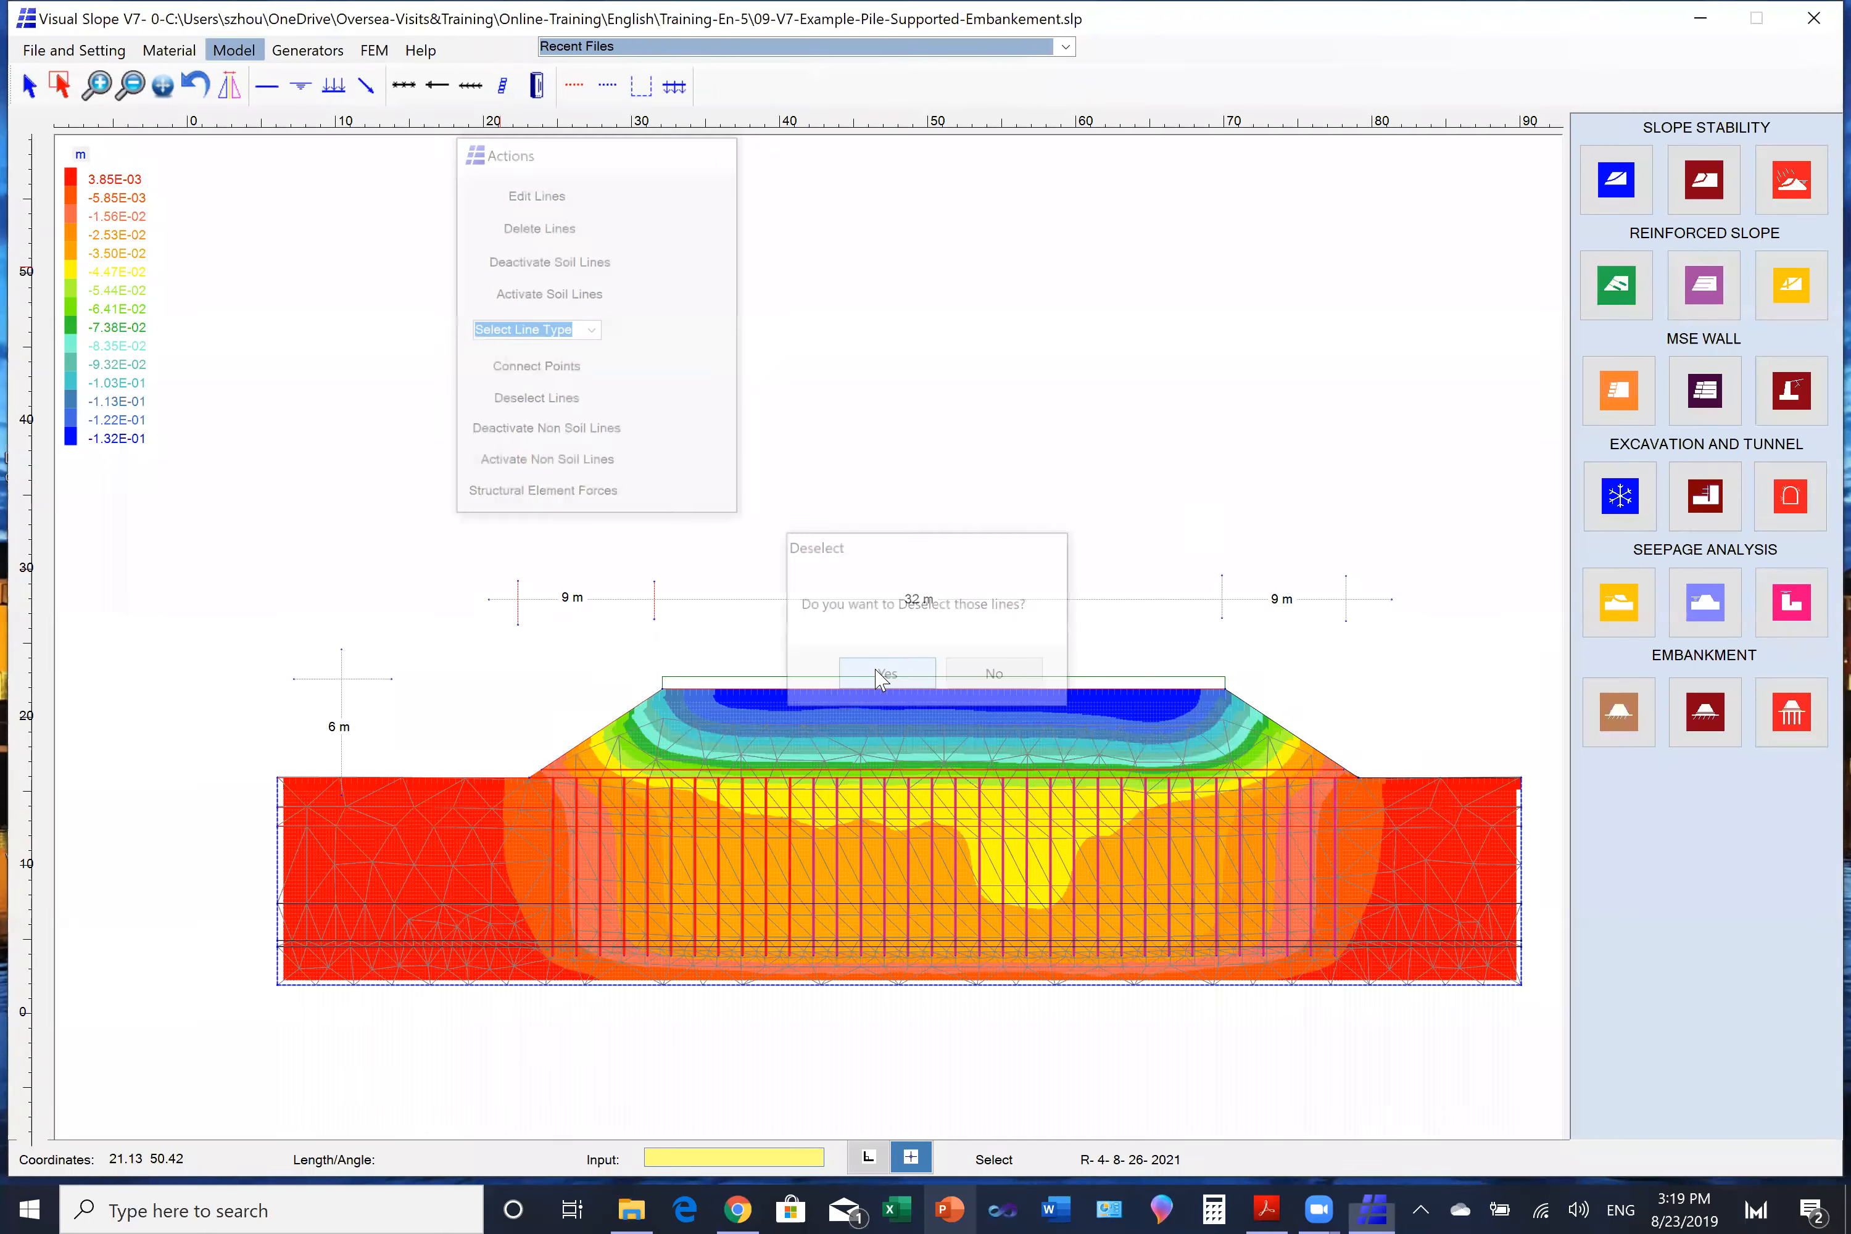
- Run the pile-supported embankment calculation with a triangle pile layout and the effective area for the pile tip
click(99, 89)
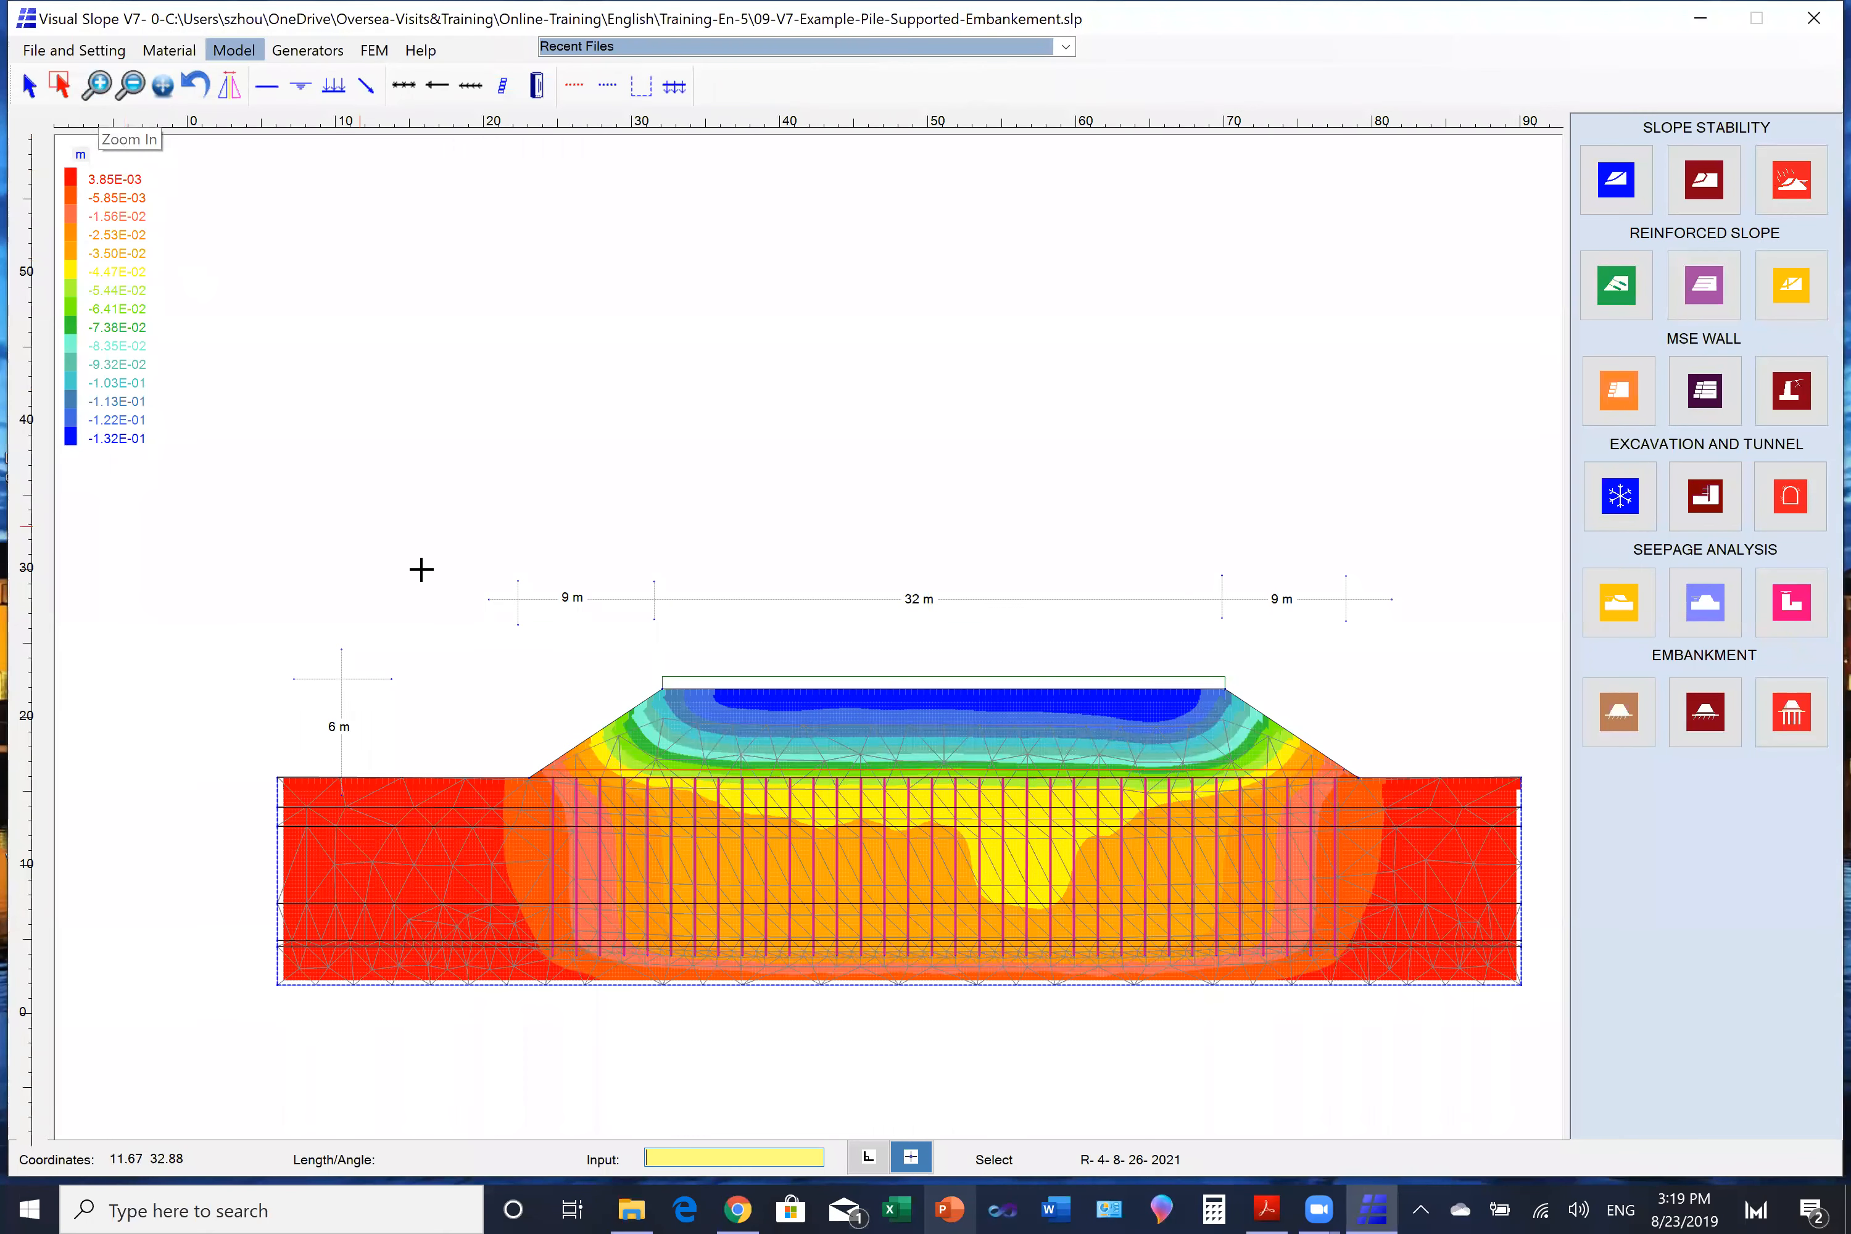
drag(510, 678, 808, 862)
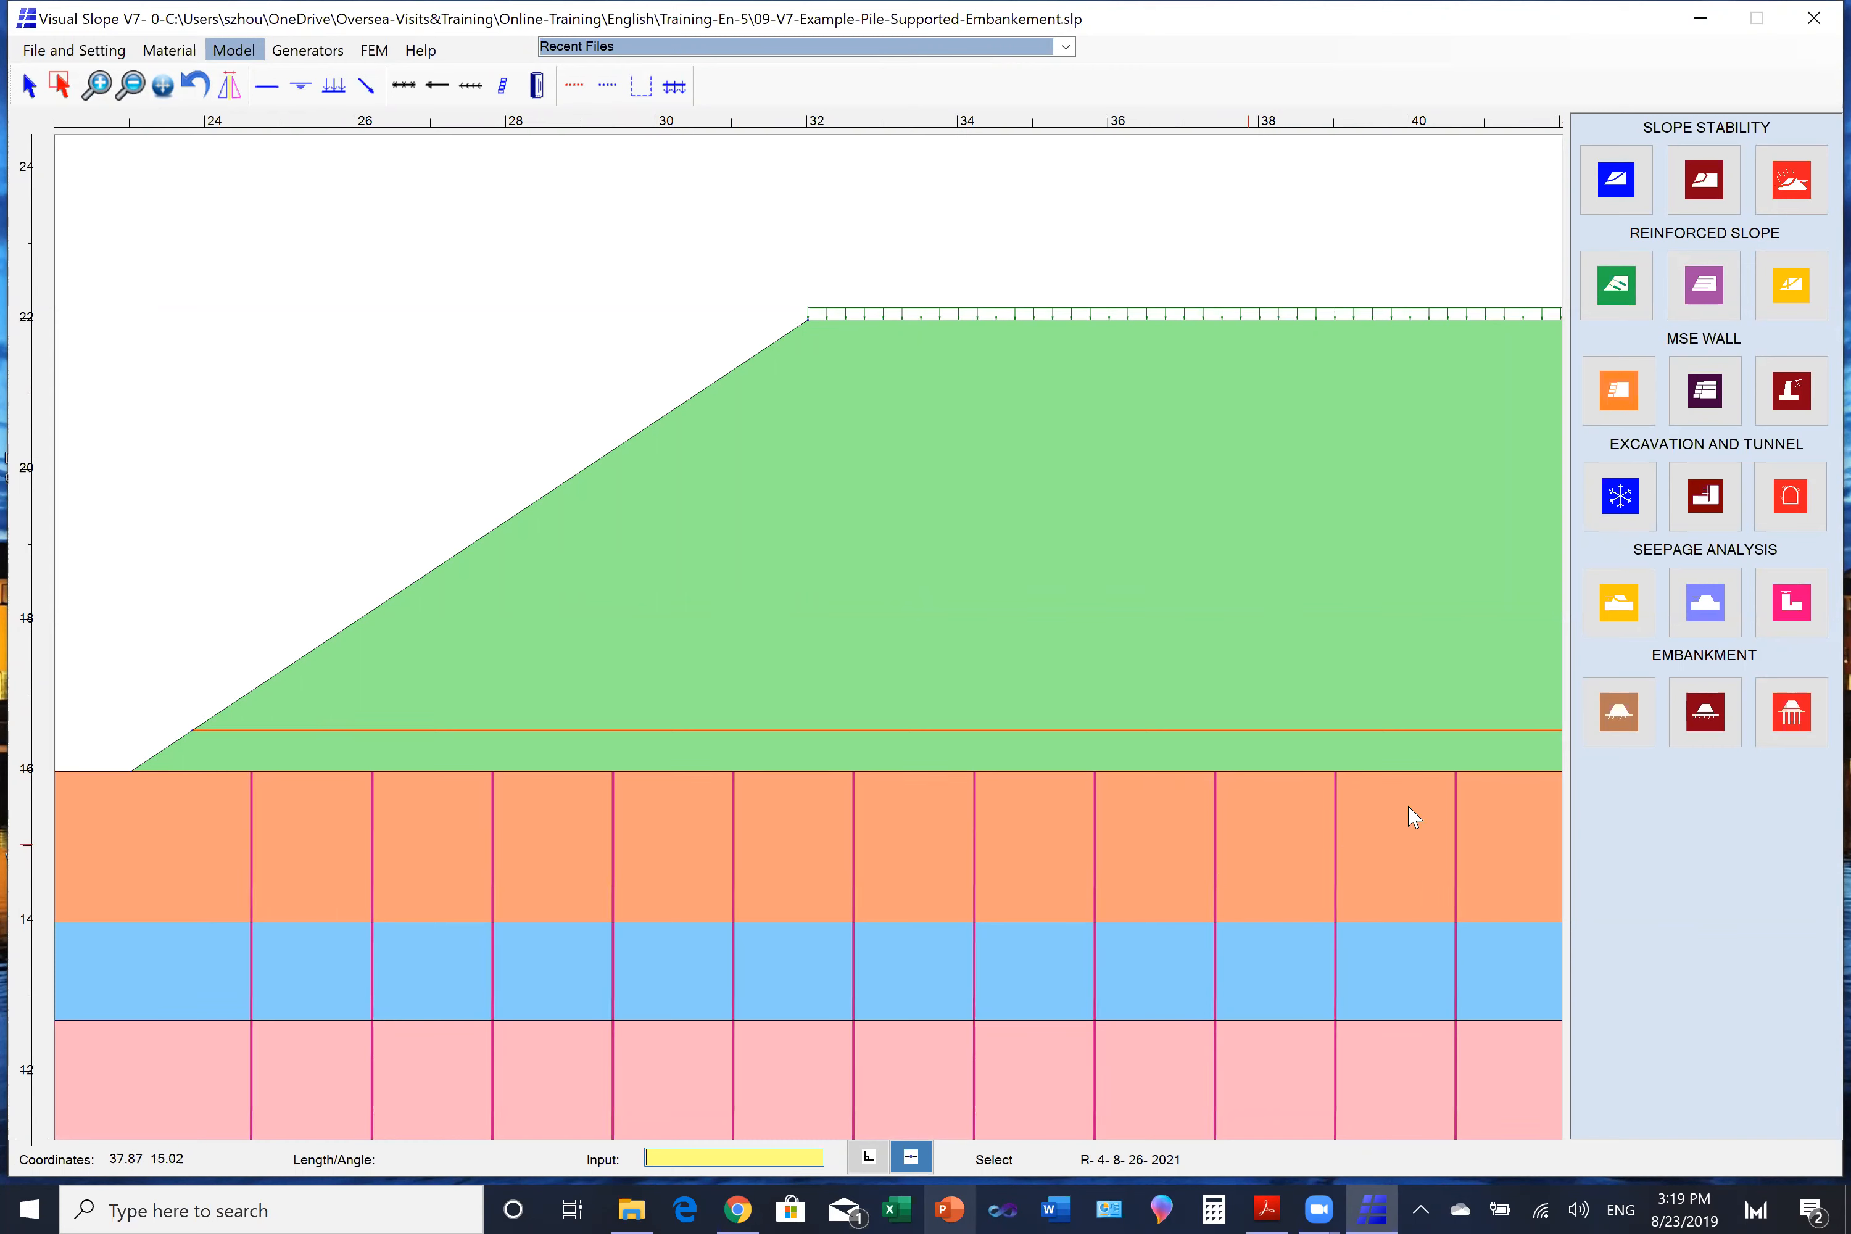
click(1802, 716)
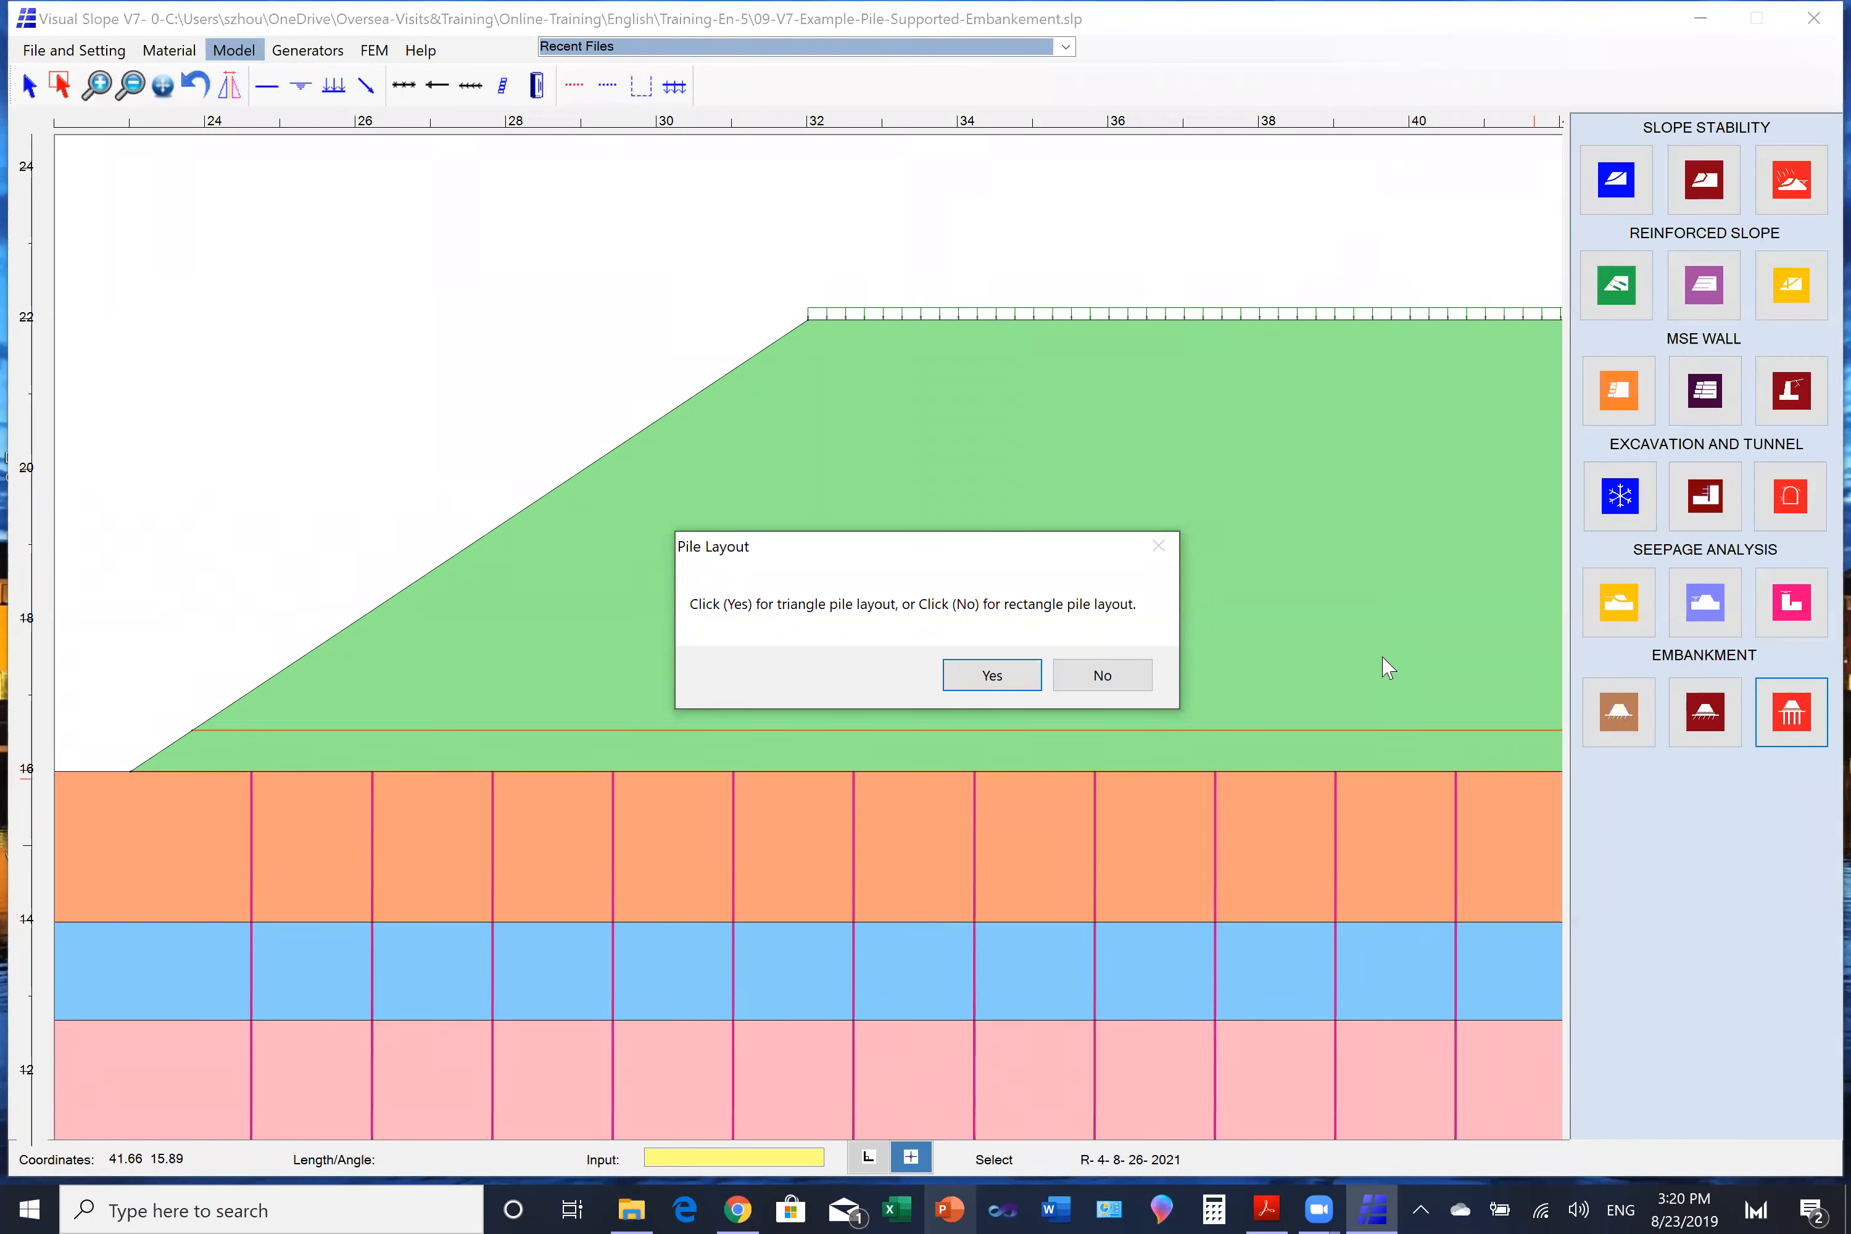
click(1001, 683)
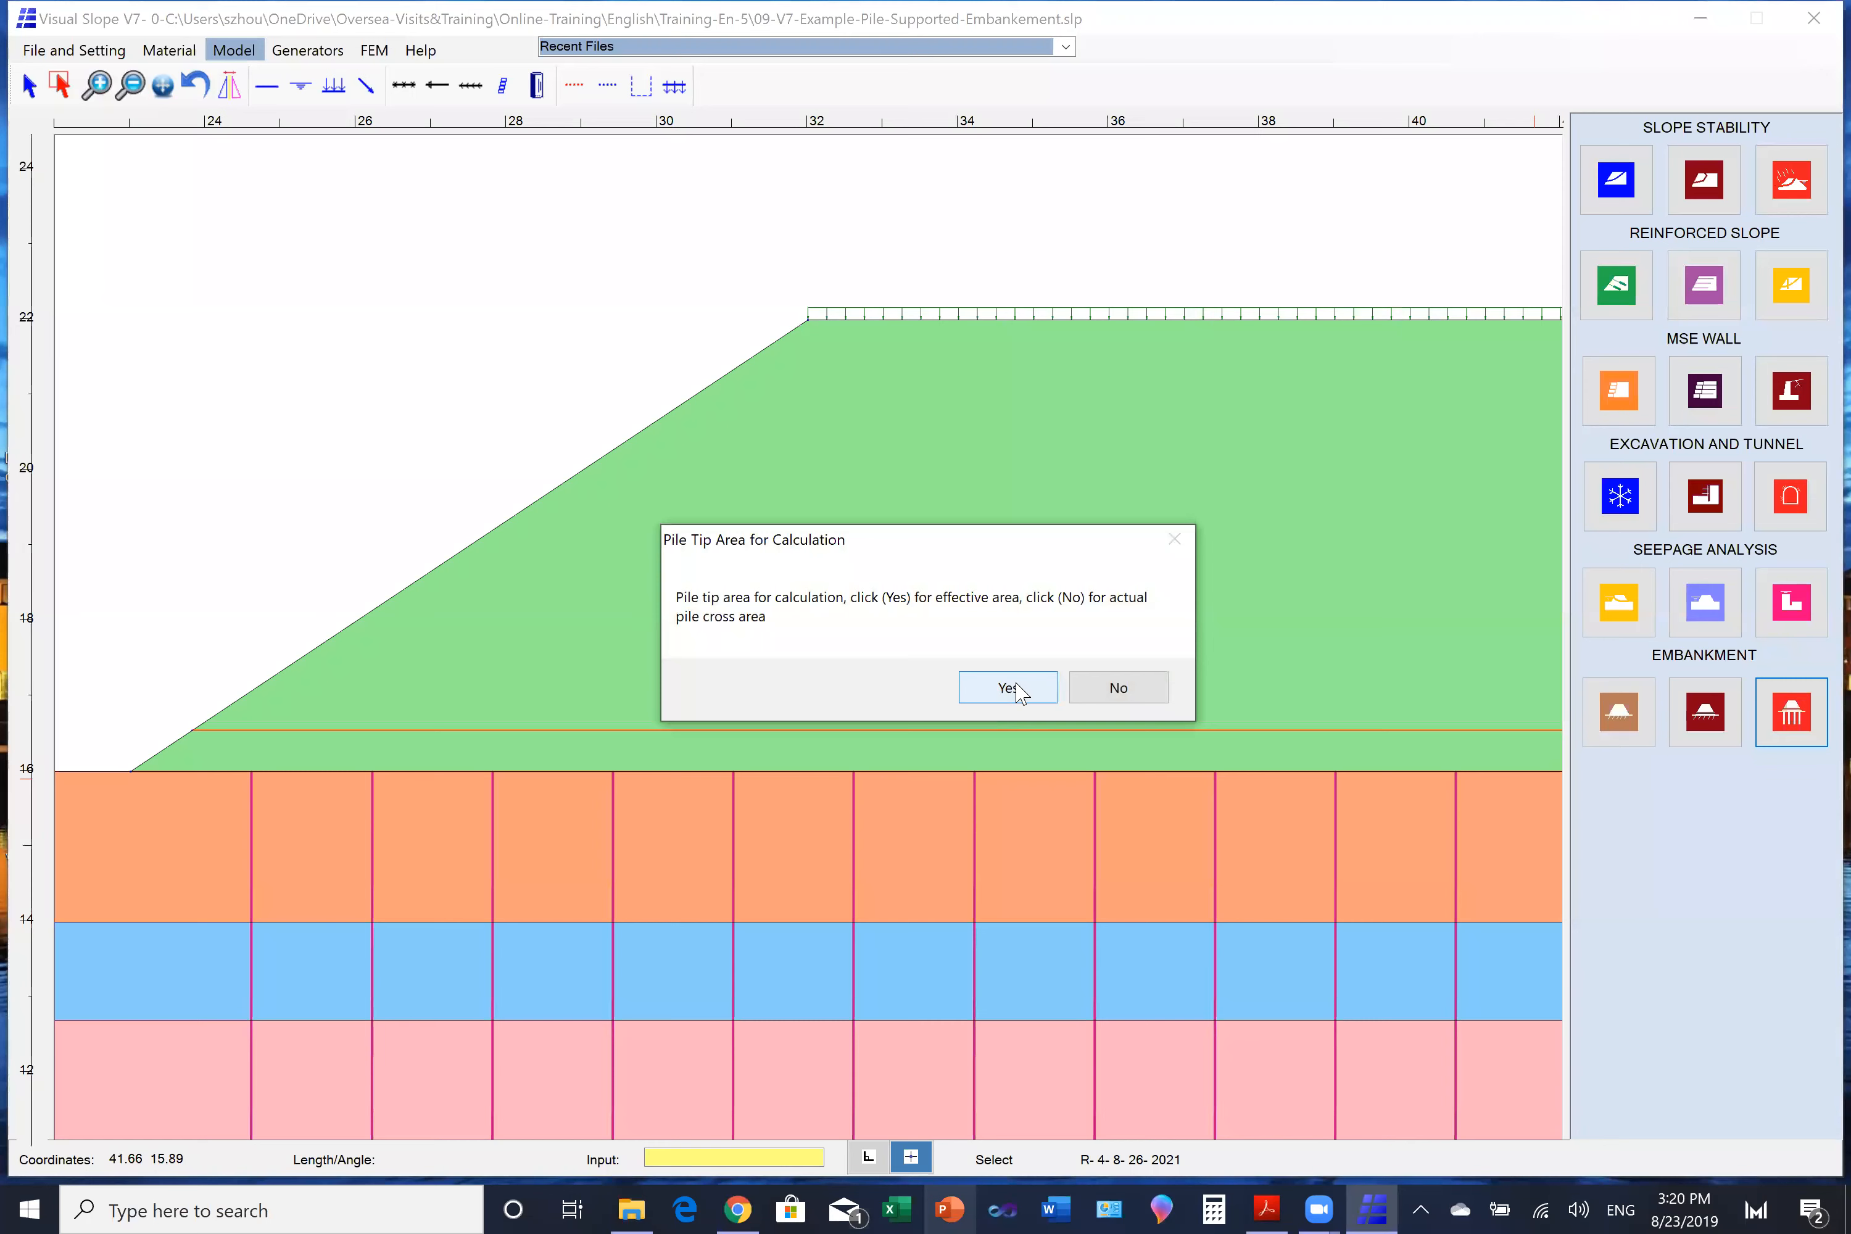
click(1021, 683)
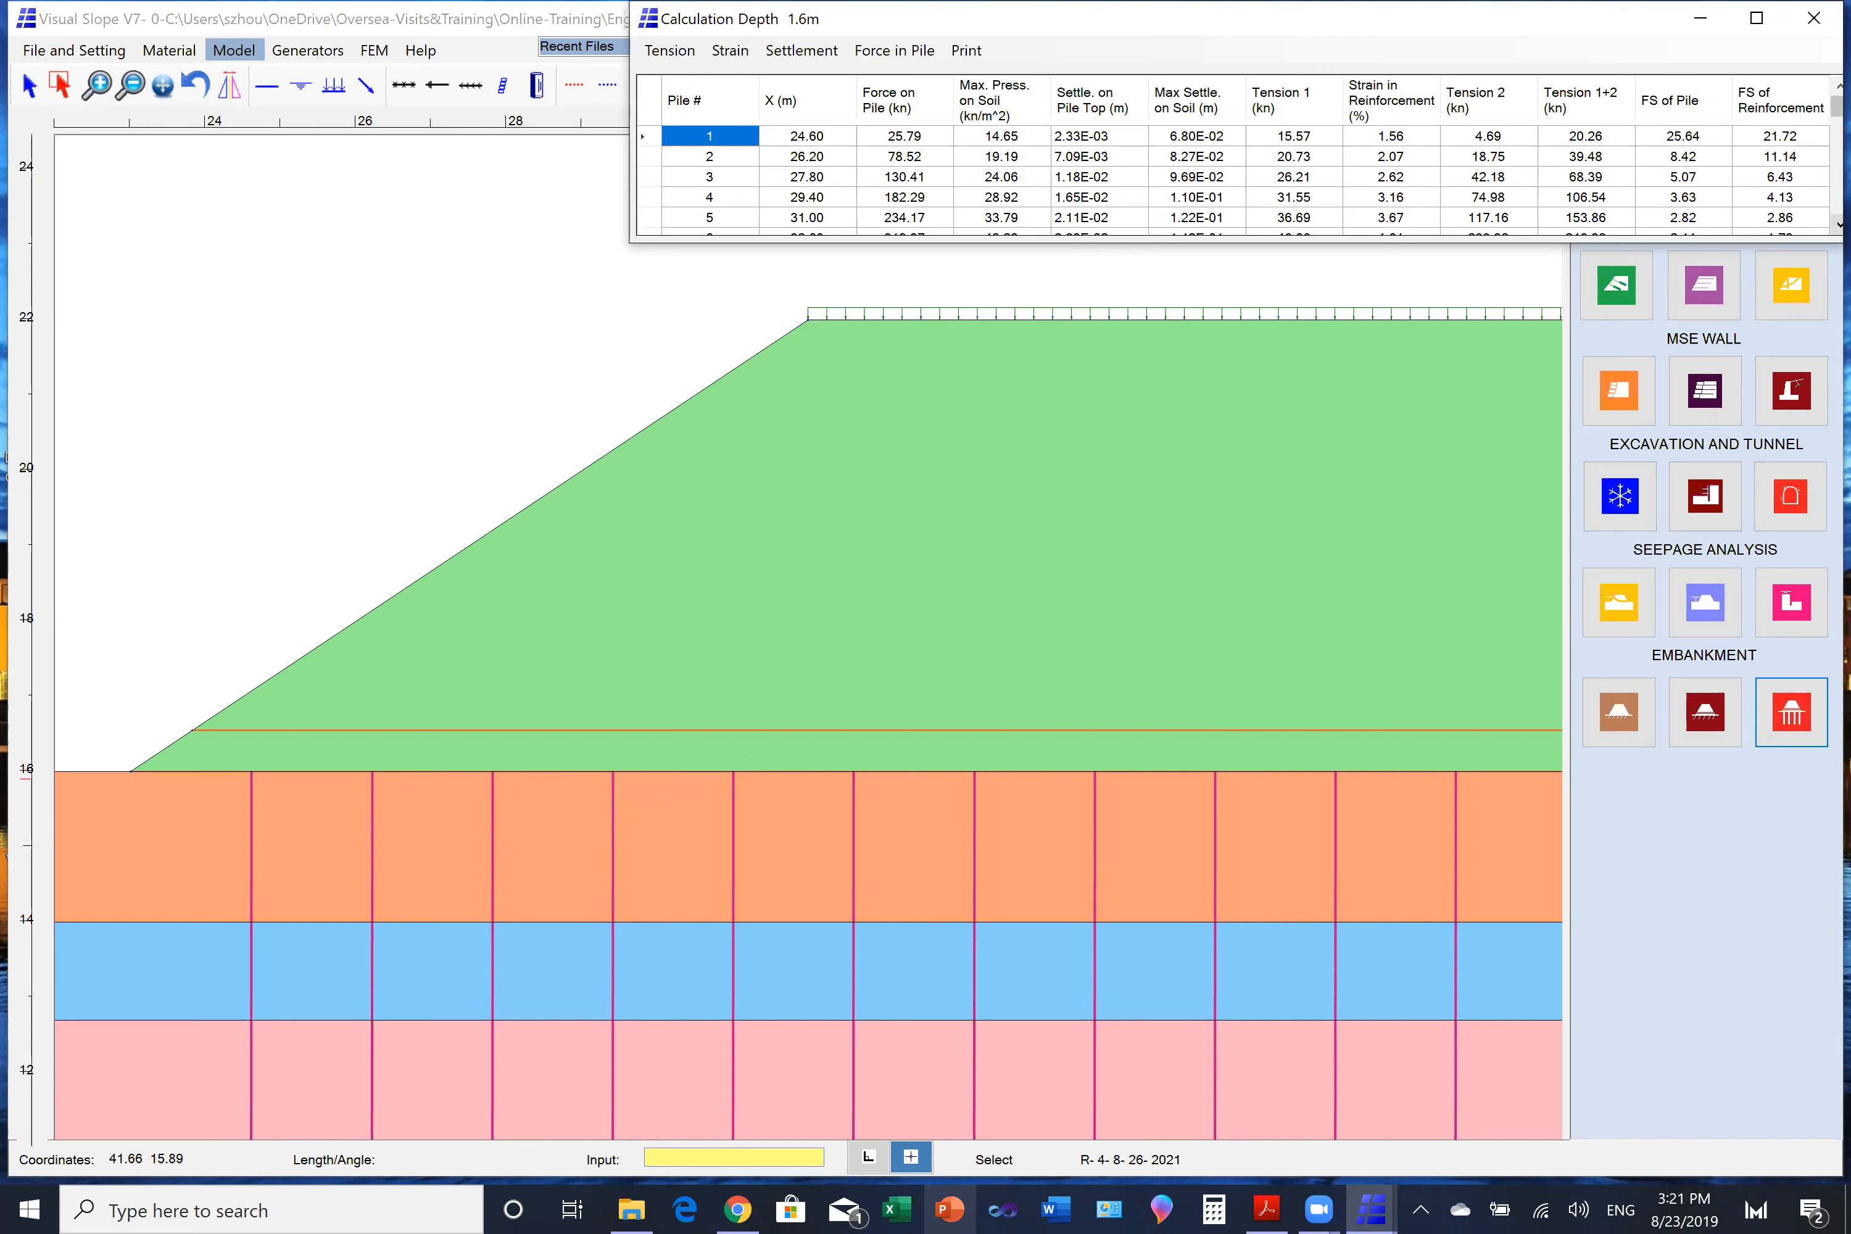
- Examine the per-pile results for pile force, soil pressure, settlement, reinforcement tension, strain and safety factors
click(1840, 226)
click(1840, 226)
click(1840, 226)
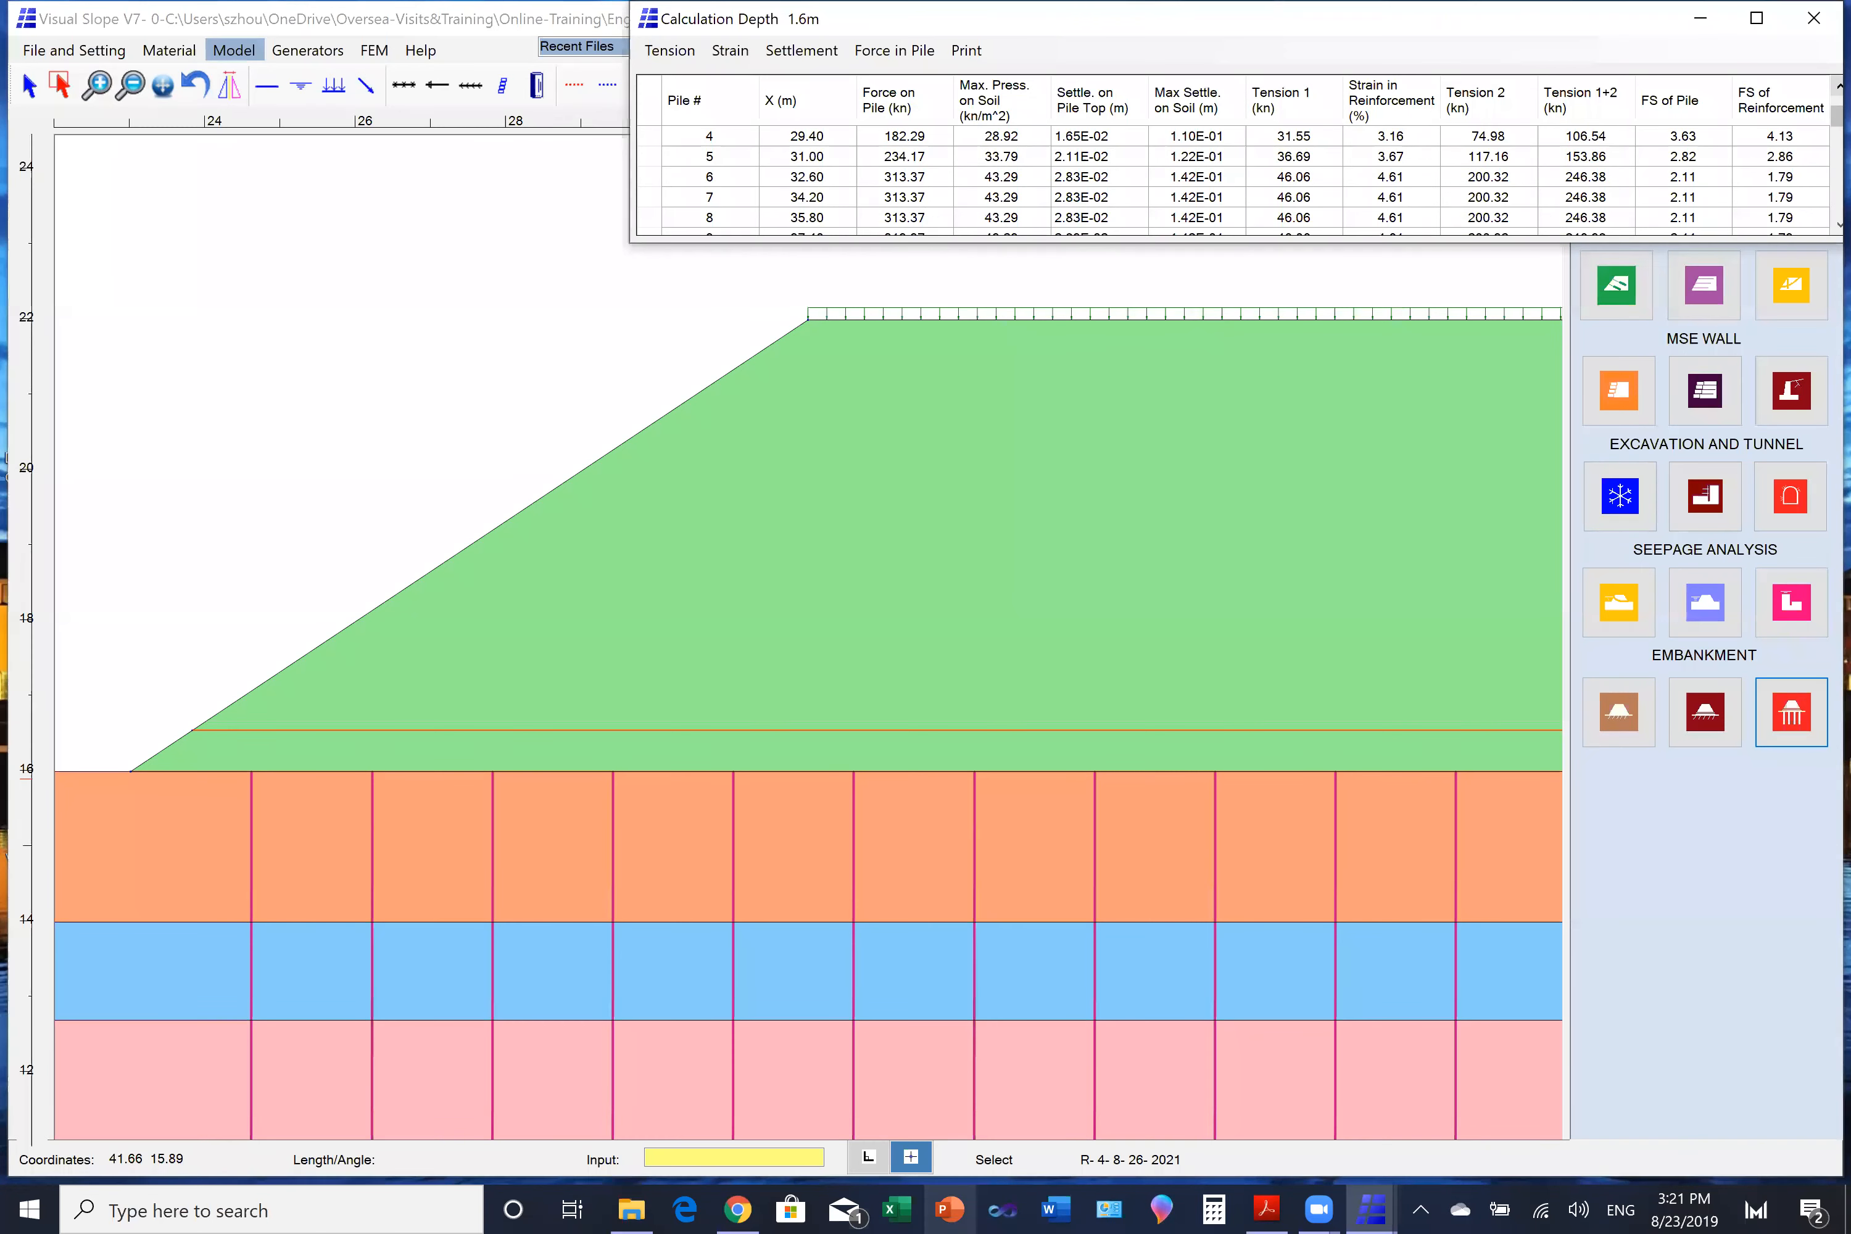
click(1838, 86)
click(1838, 85)
click(1838, 85)
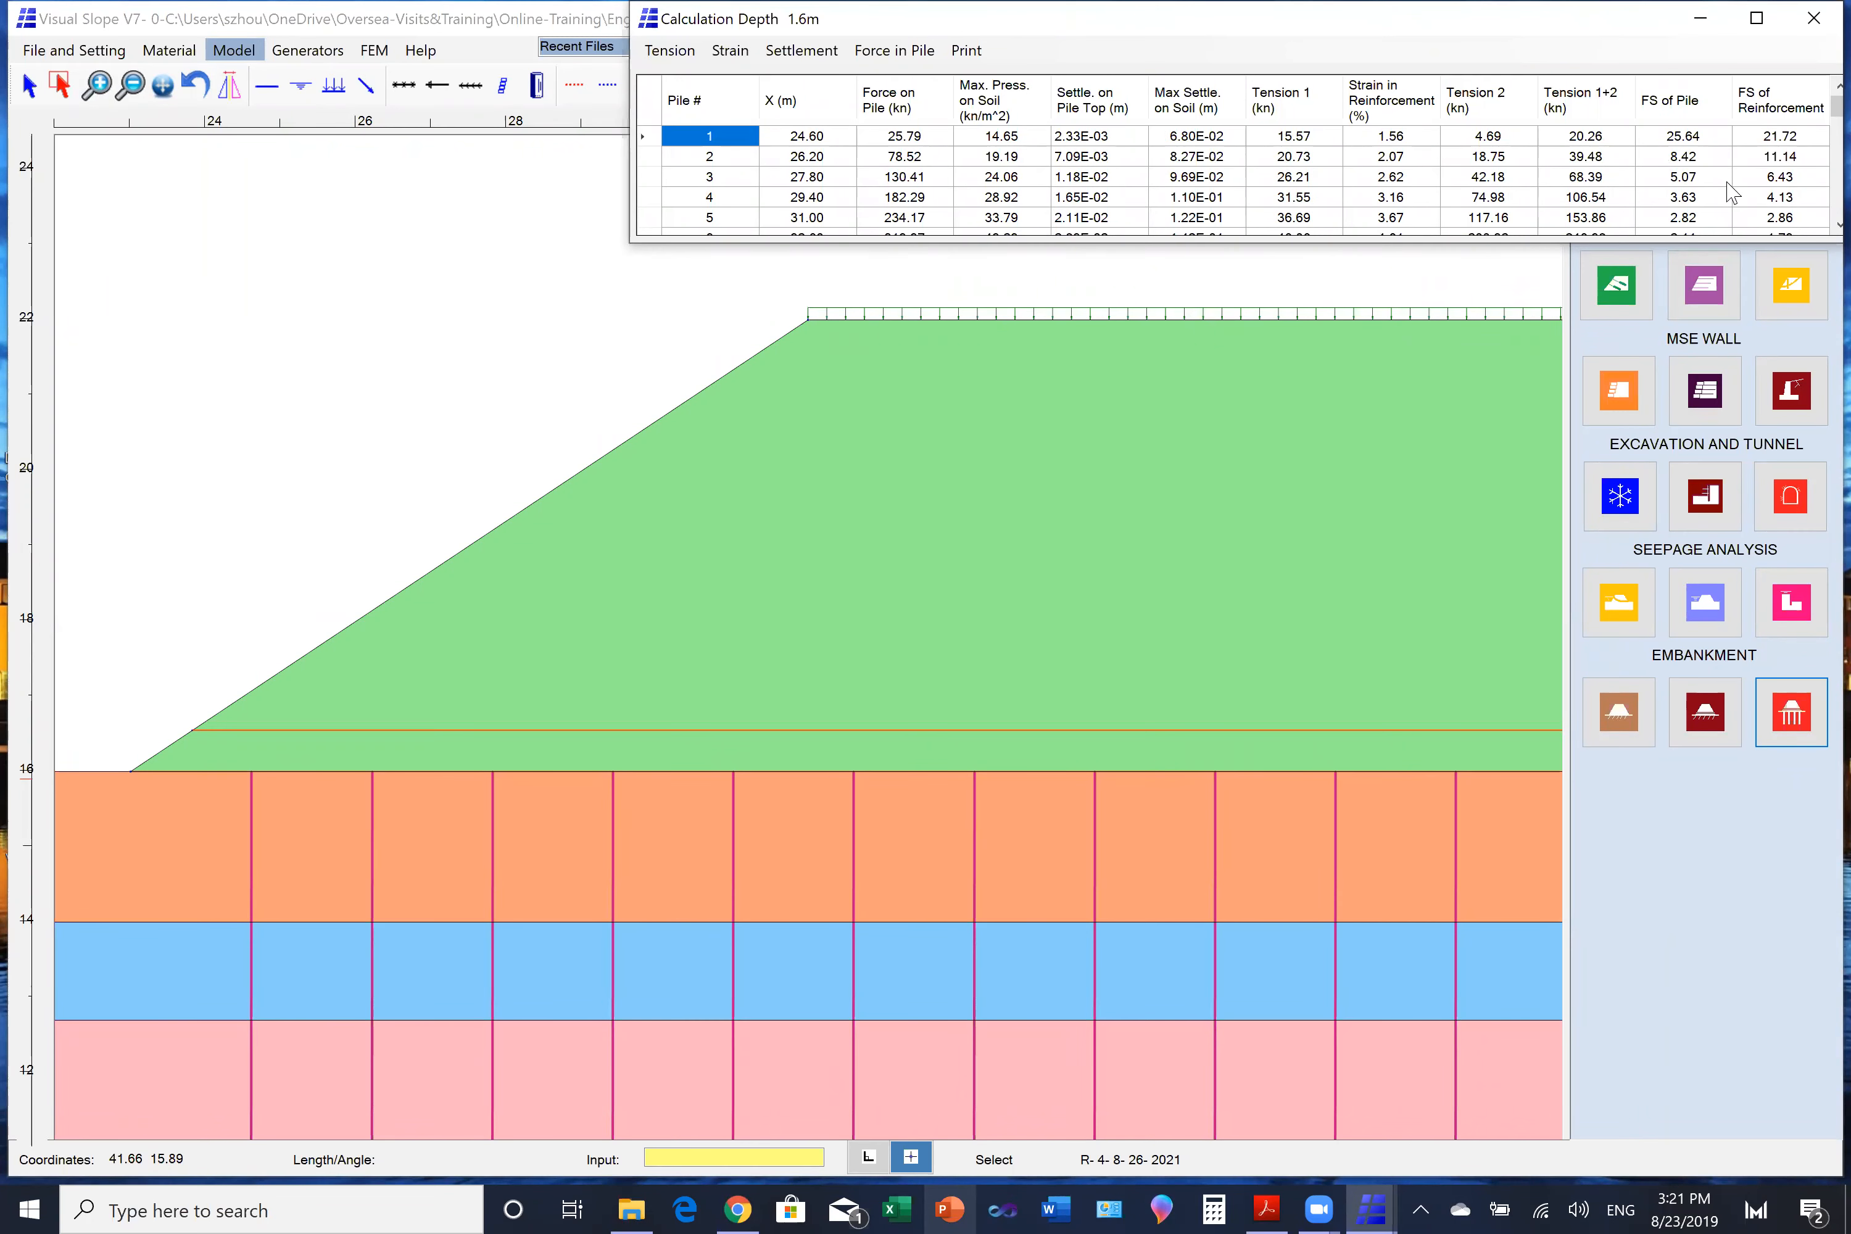
click(1840, 225)
click(1840, 225)
click(1839, 225)
click(1839, 225)
click(1839, 225)
click(1839, 225)
click(1840, 225)
click(1840, 226)
click(1840, 226)
click(1839, 226)
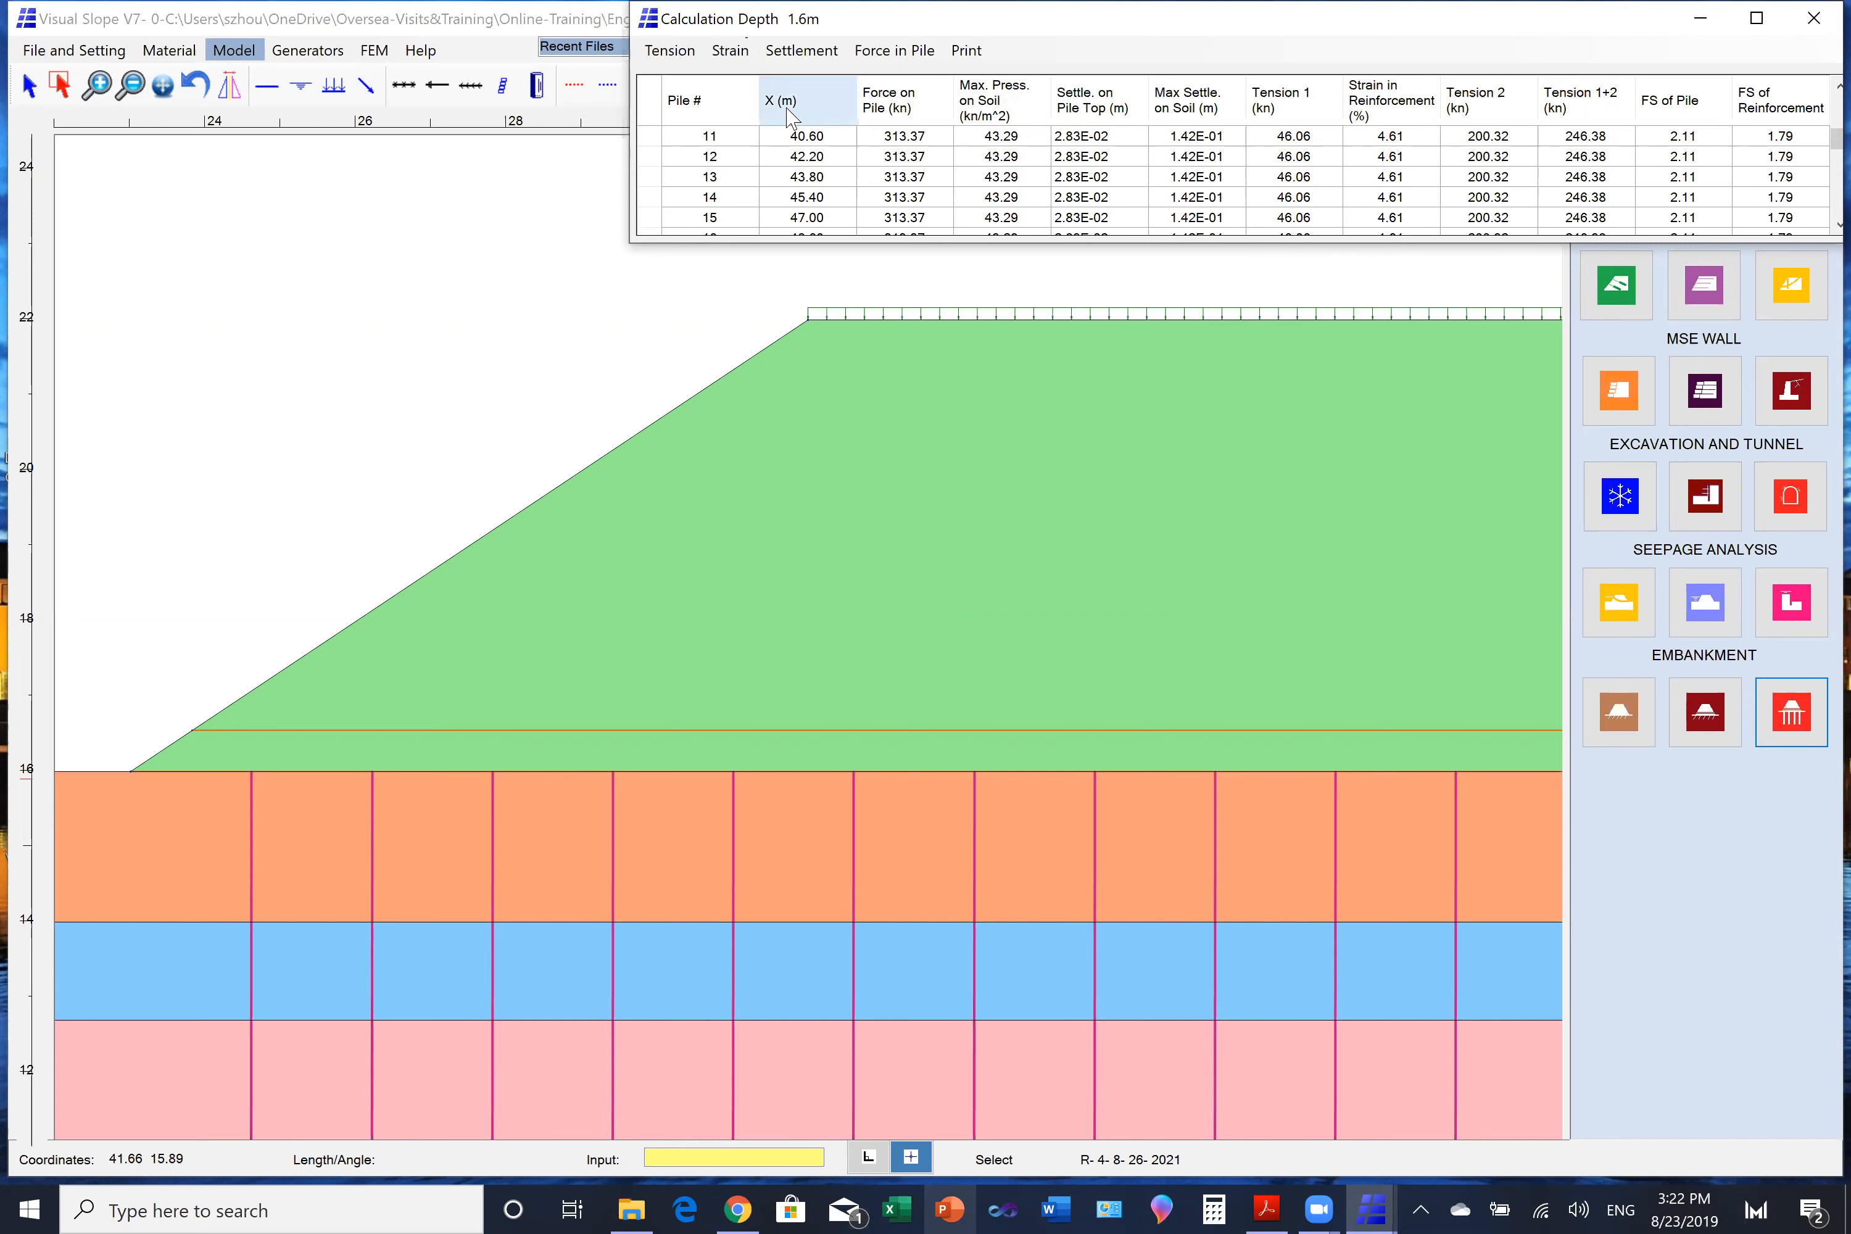
- Display the reinforcement tension, strain and settlement plots one after another on the model and check the print options
click(671, 53)
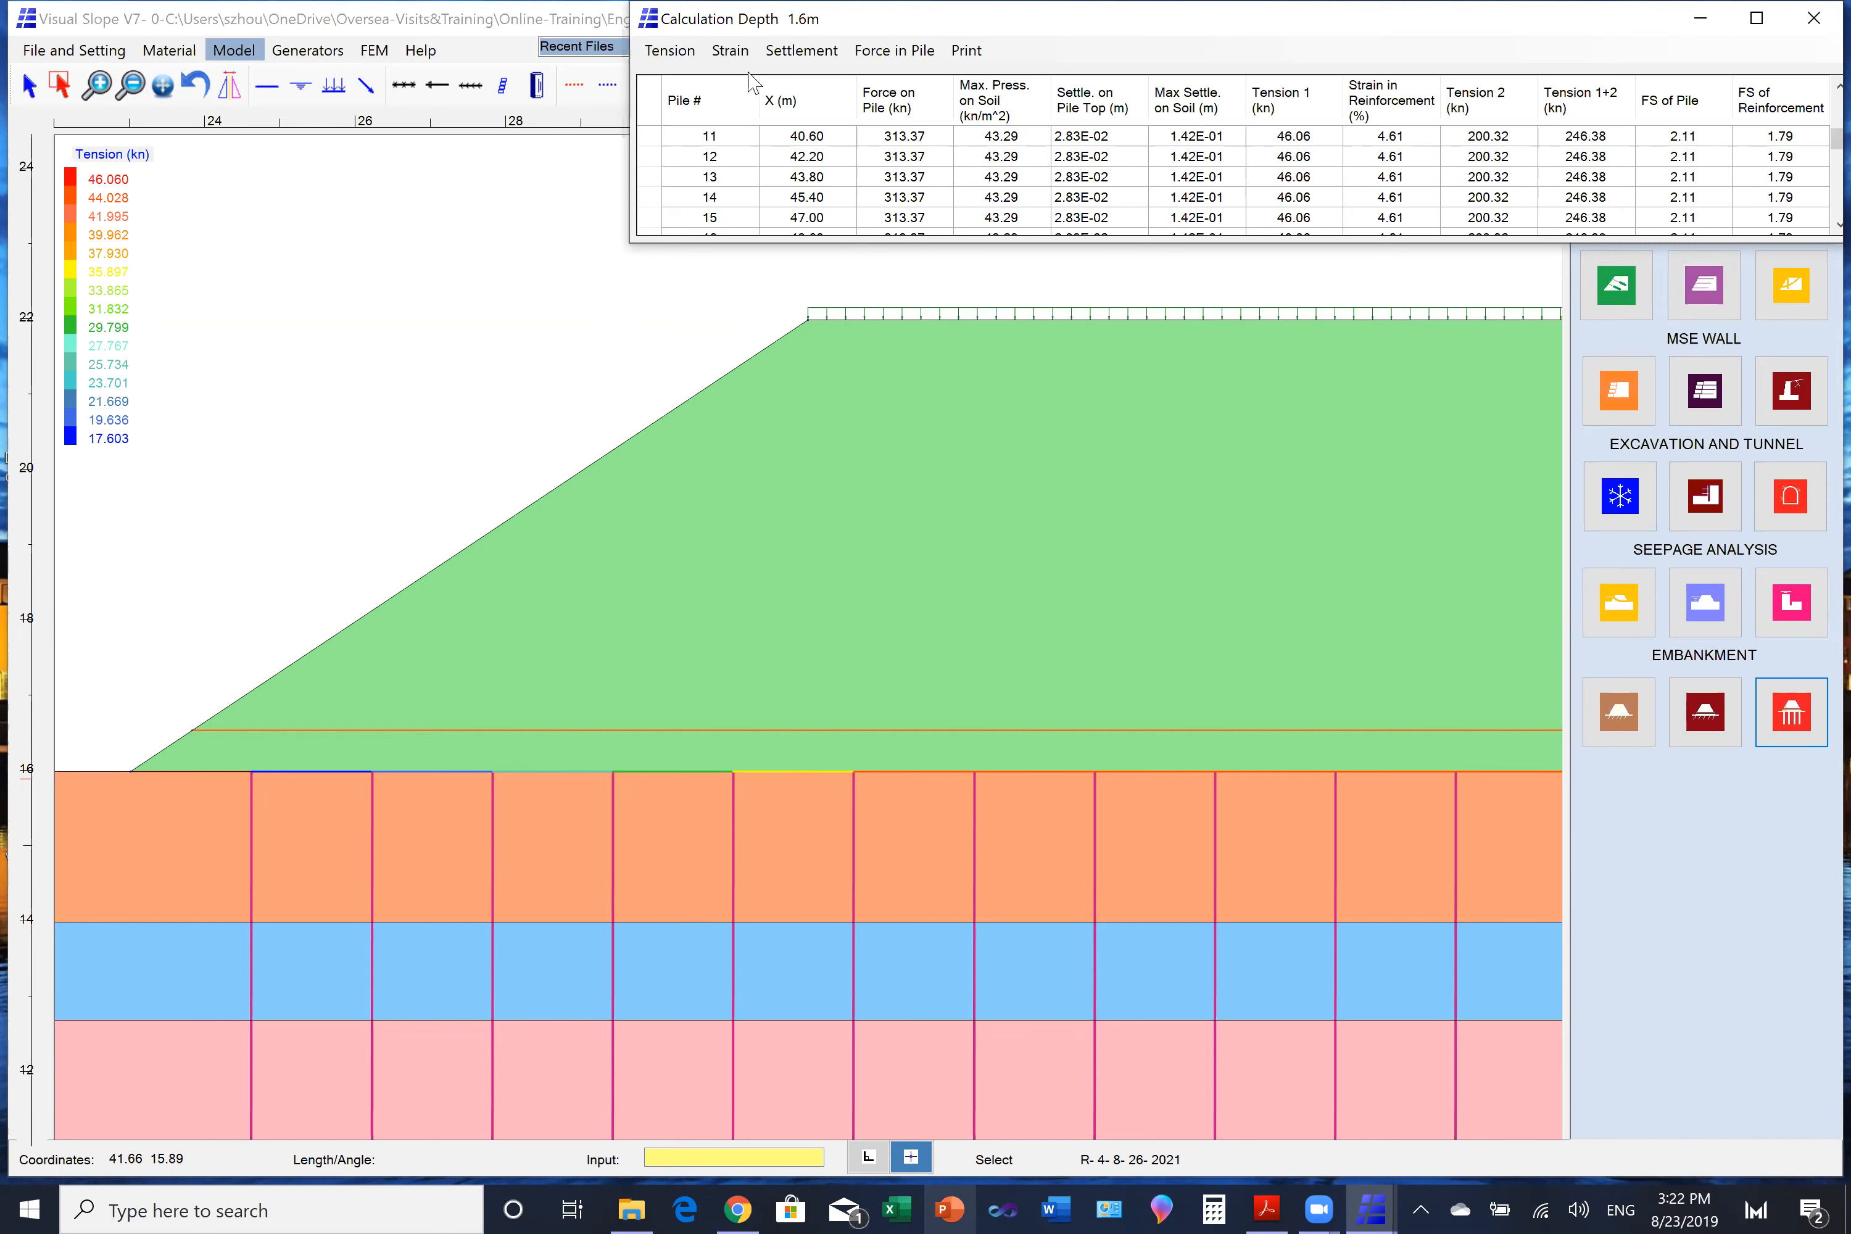
click(731, 51)
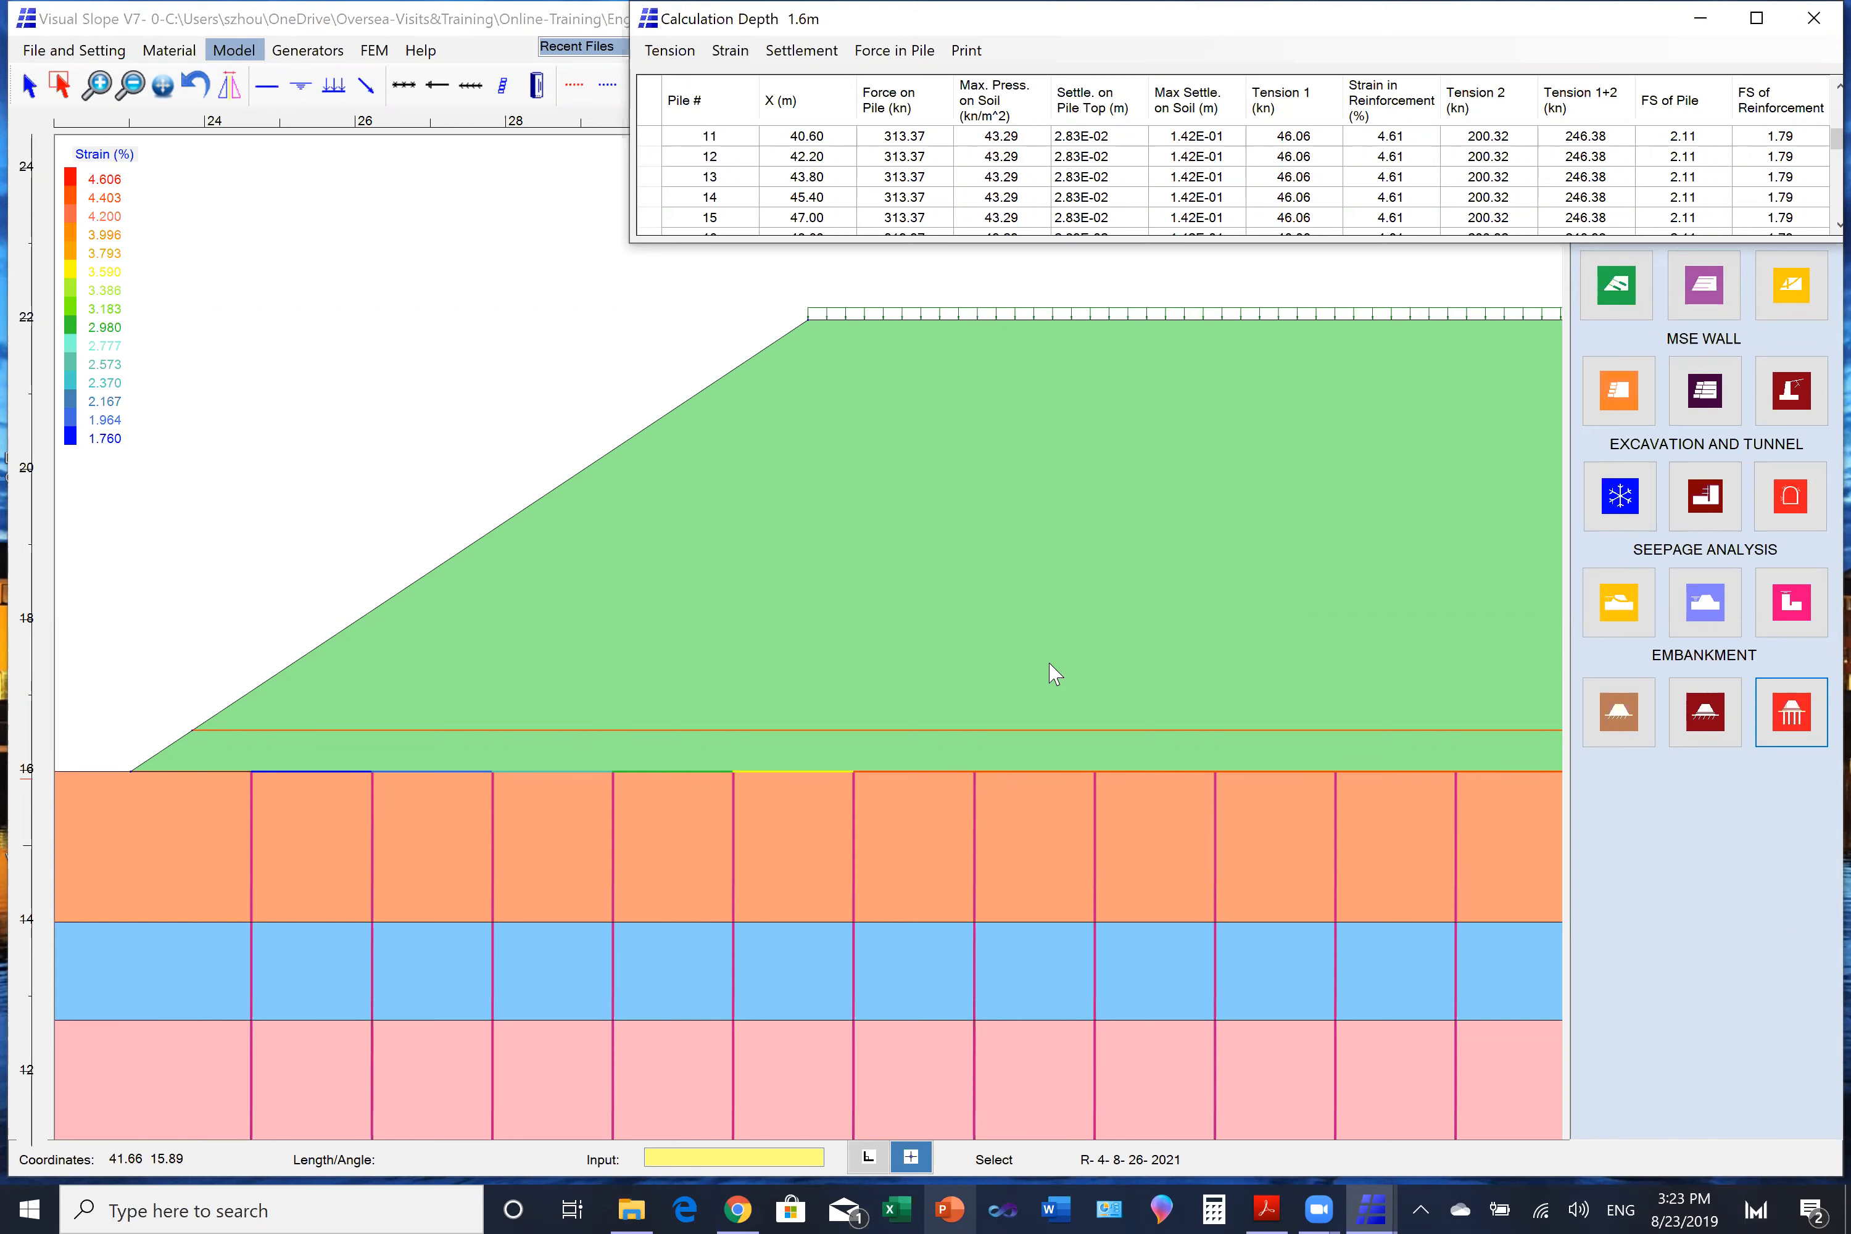
click(813, 51)
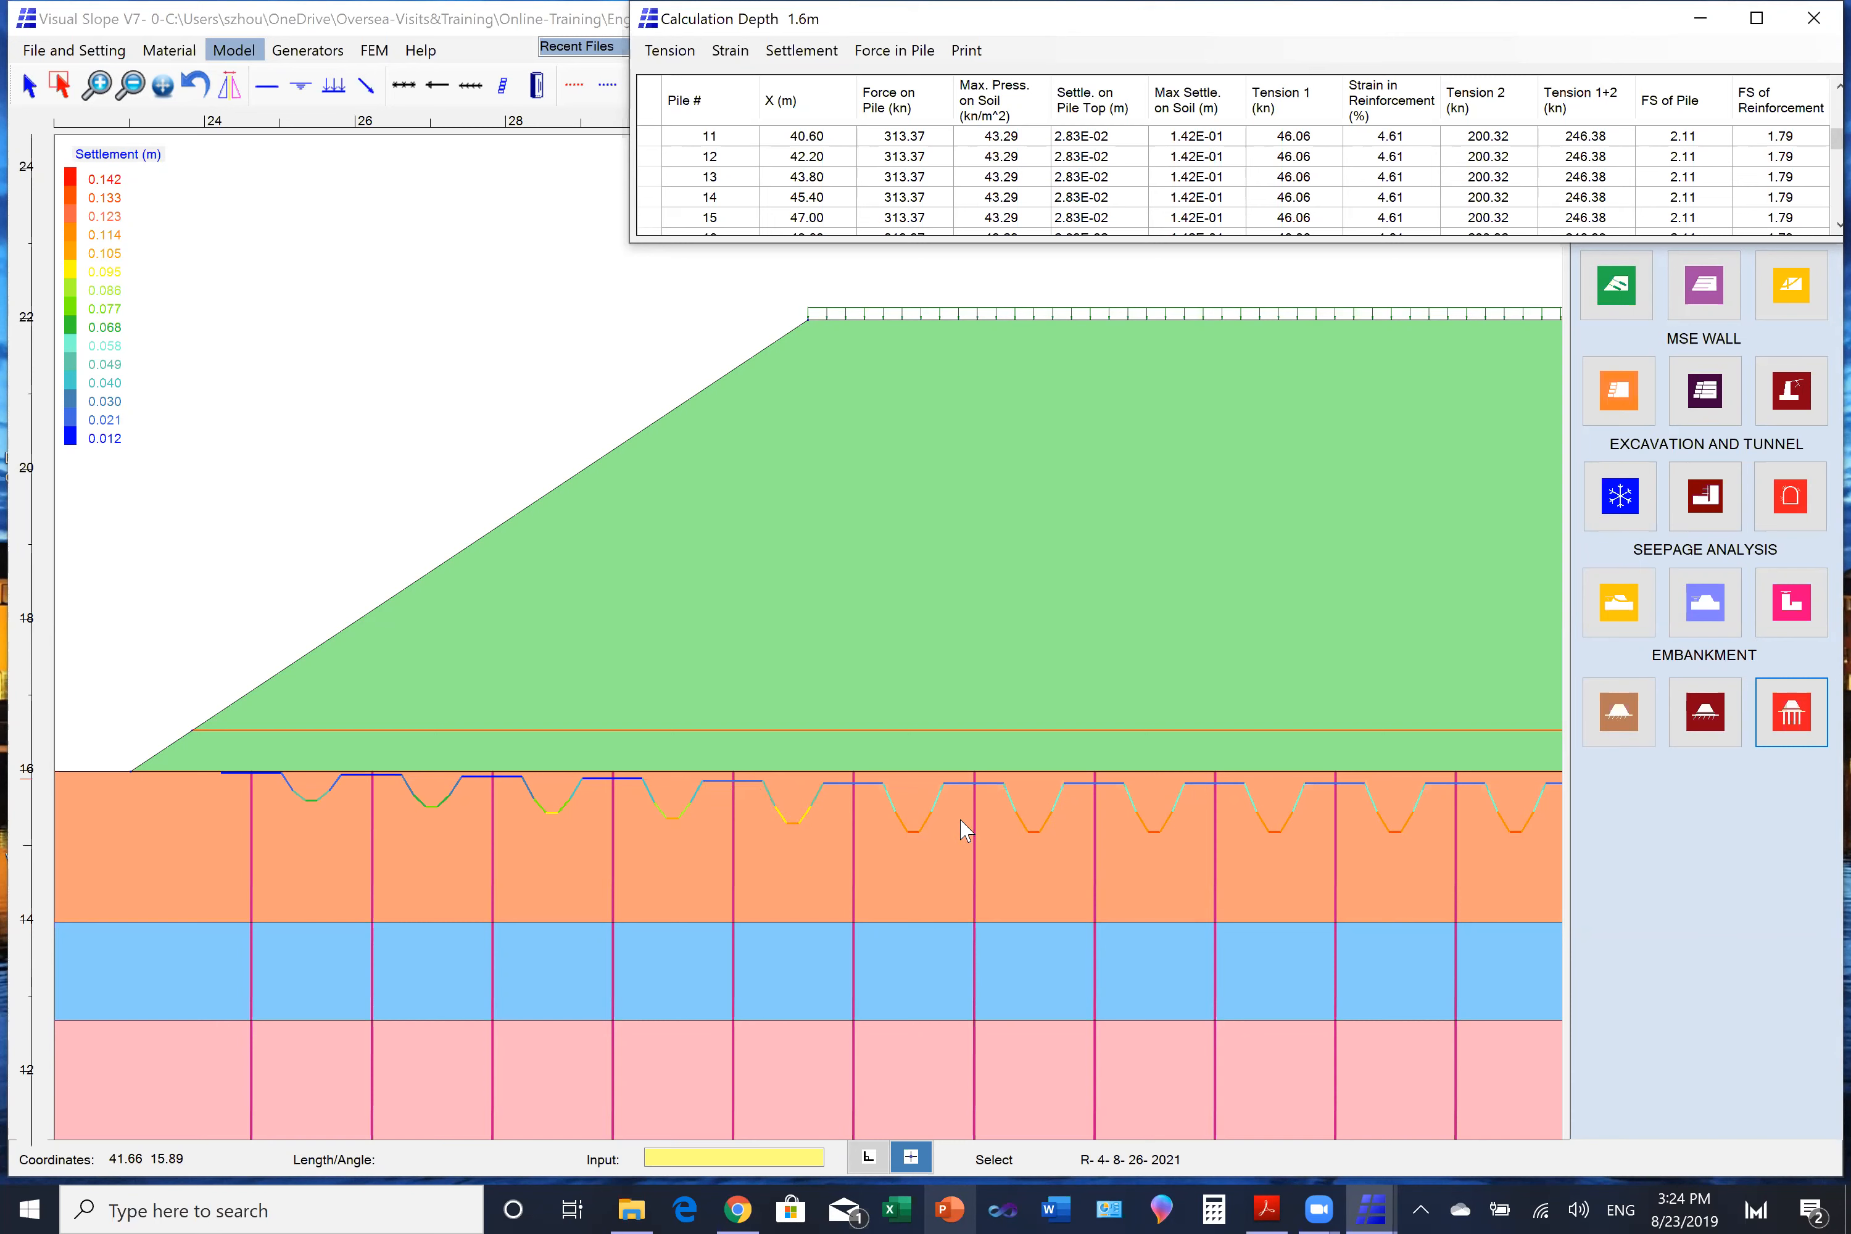
click(985, 54)
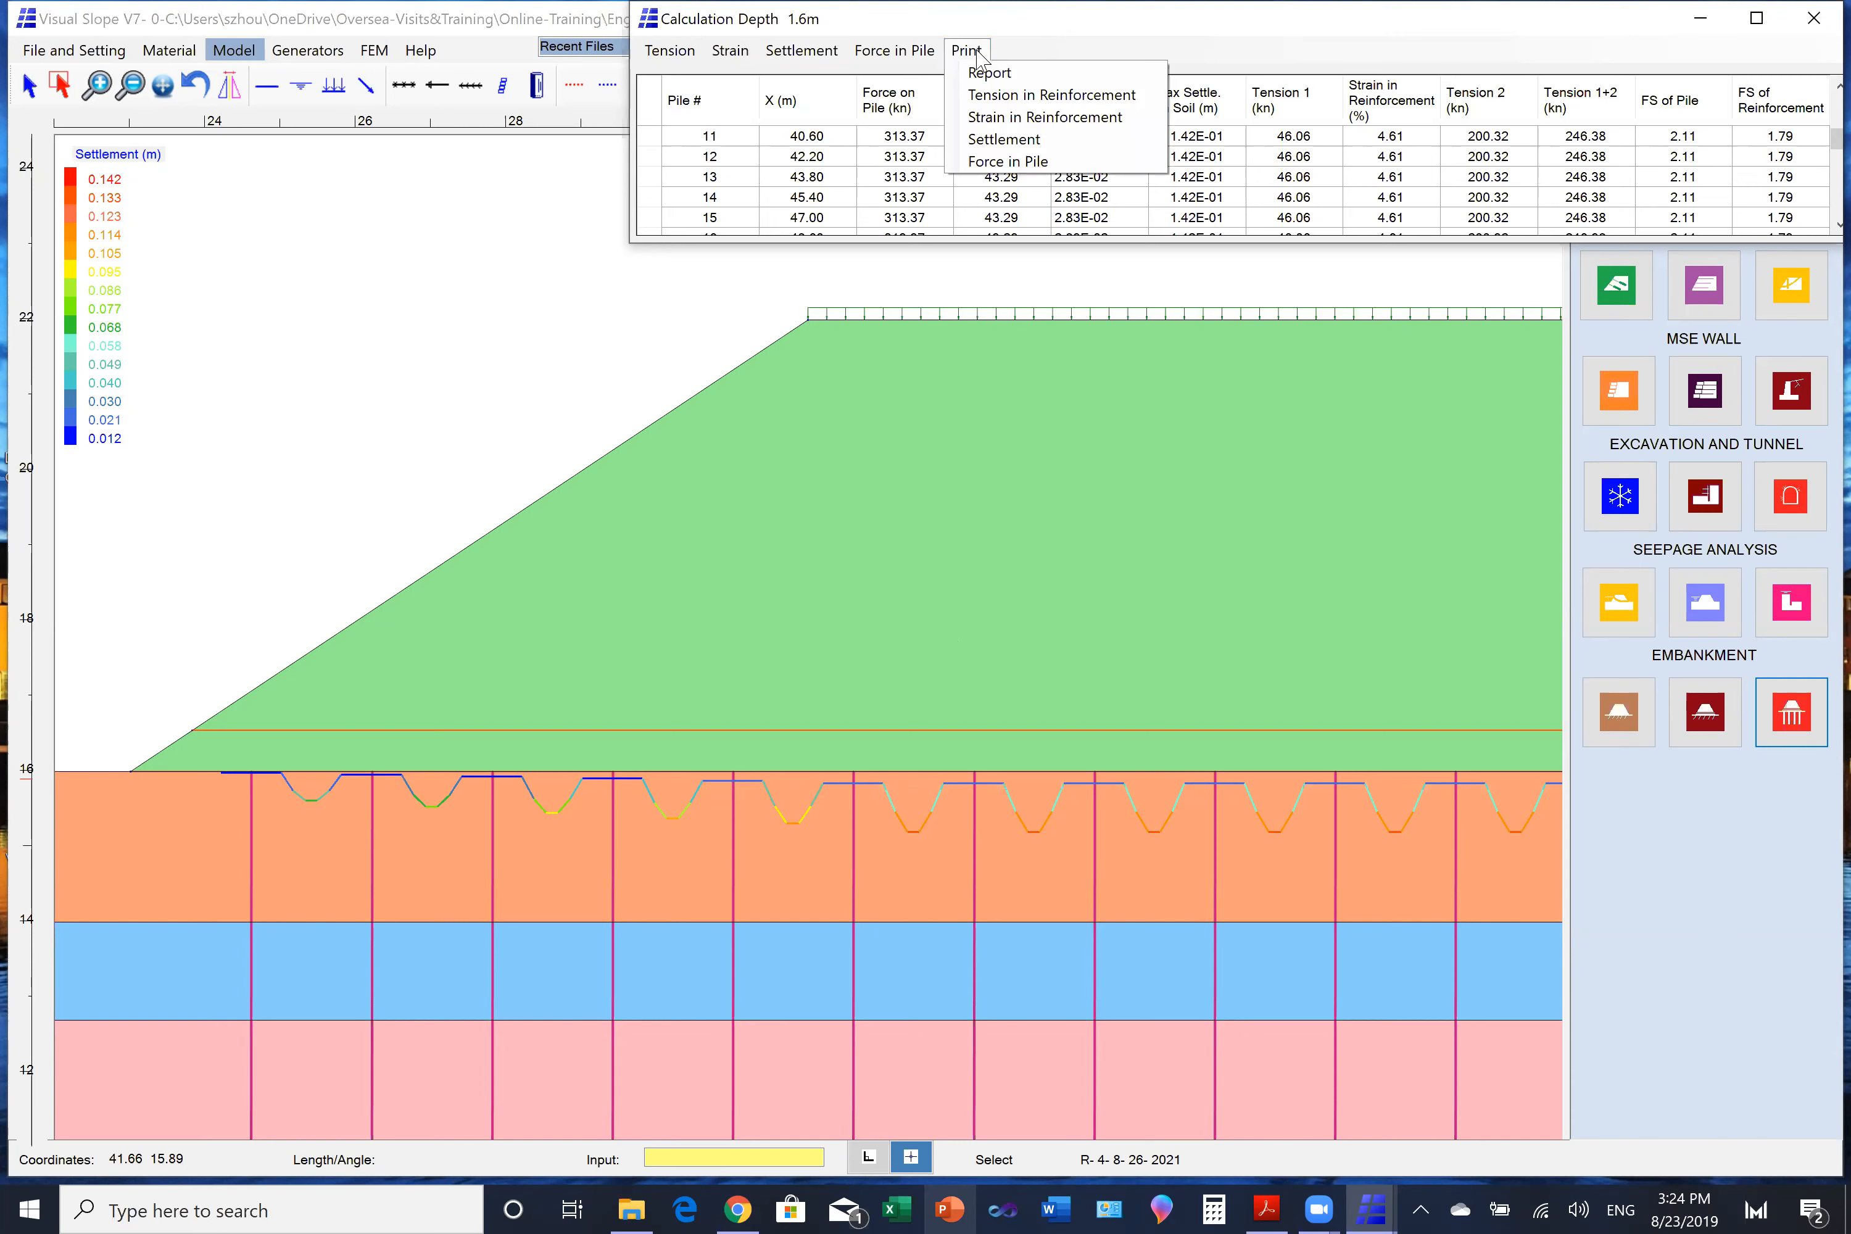
click(1034, 19)
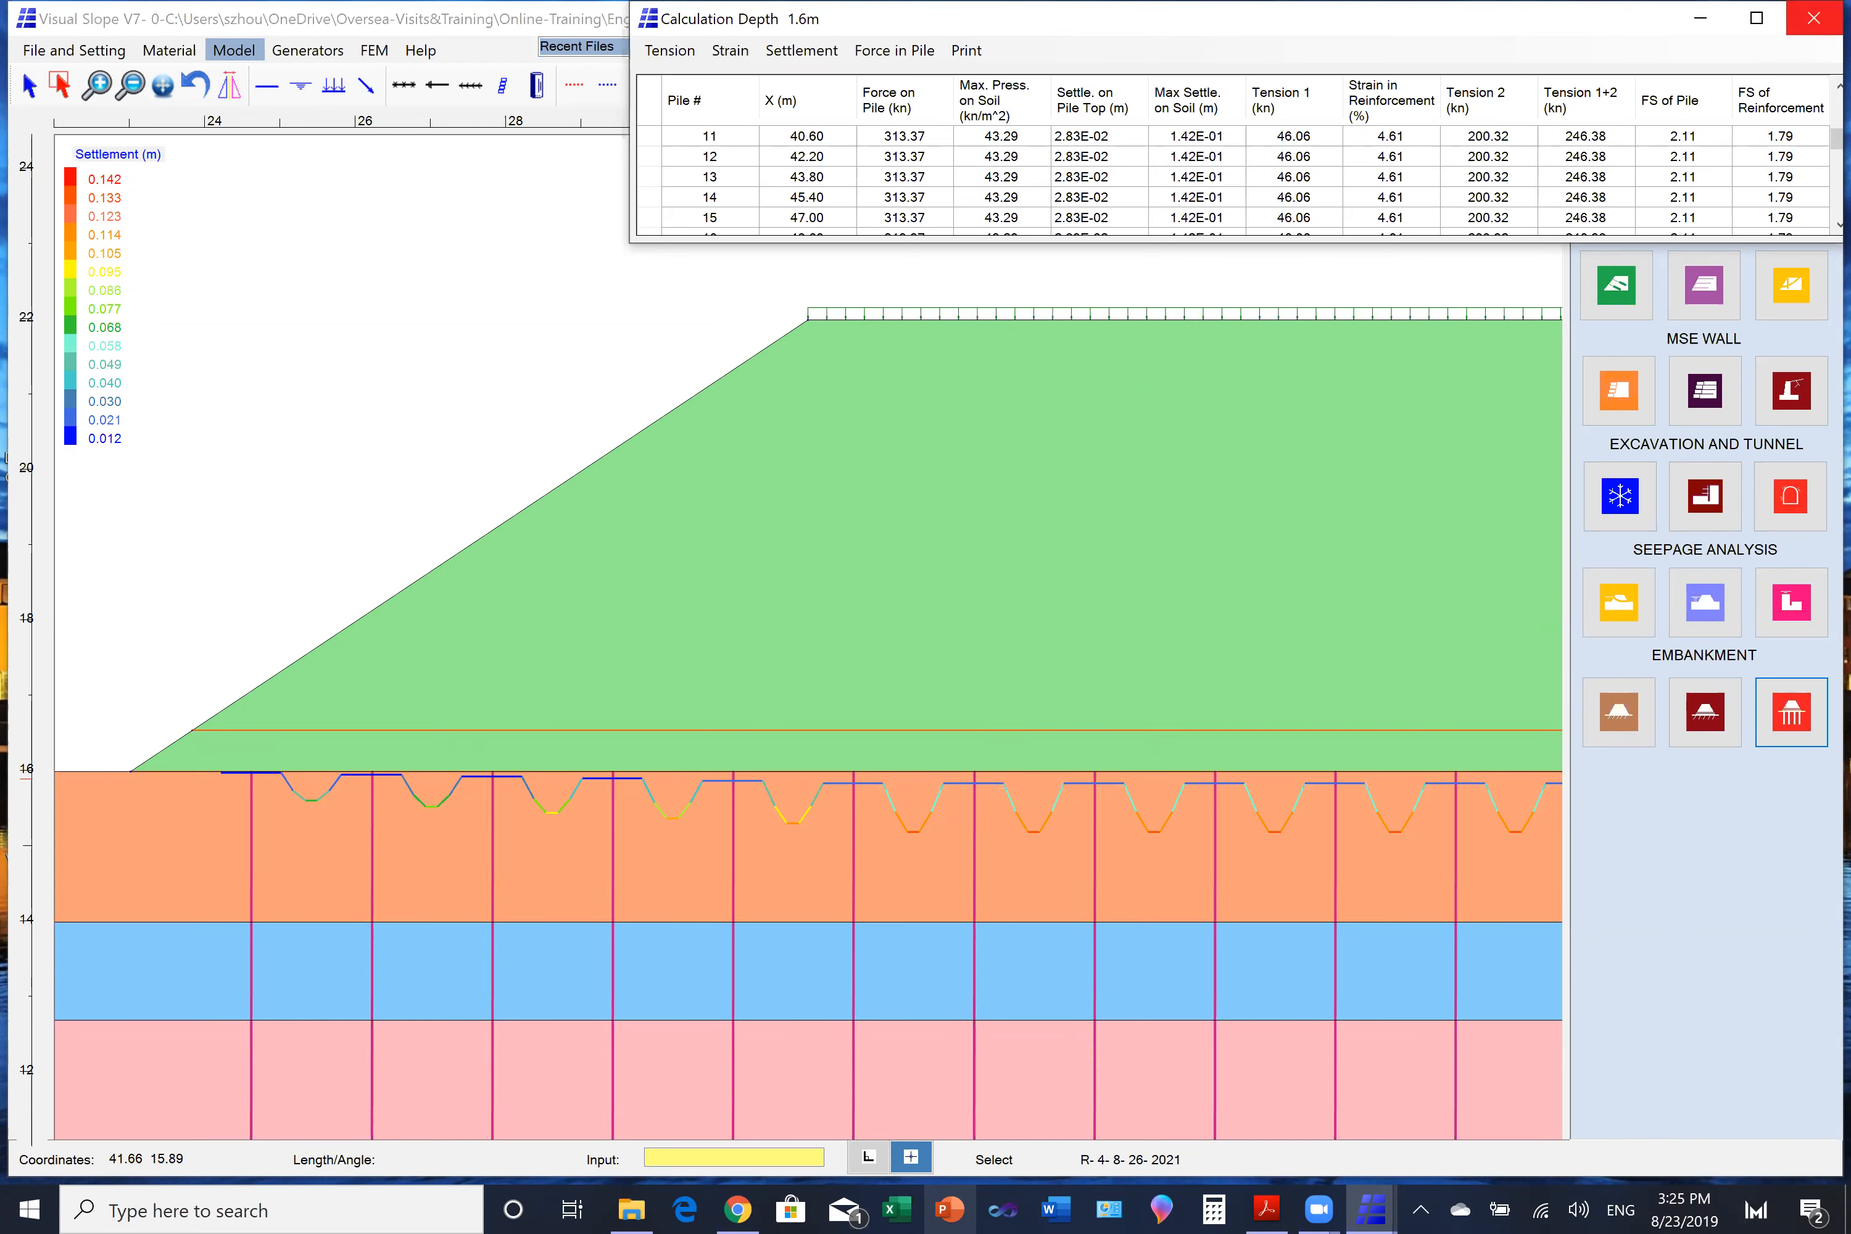
- Close the pile results and define slope stability search limits with initiation from X about 13.83 to 24.79 and termination from about 30.58 to 39.08
click(1814, 19)
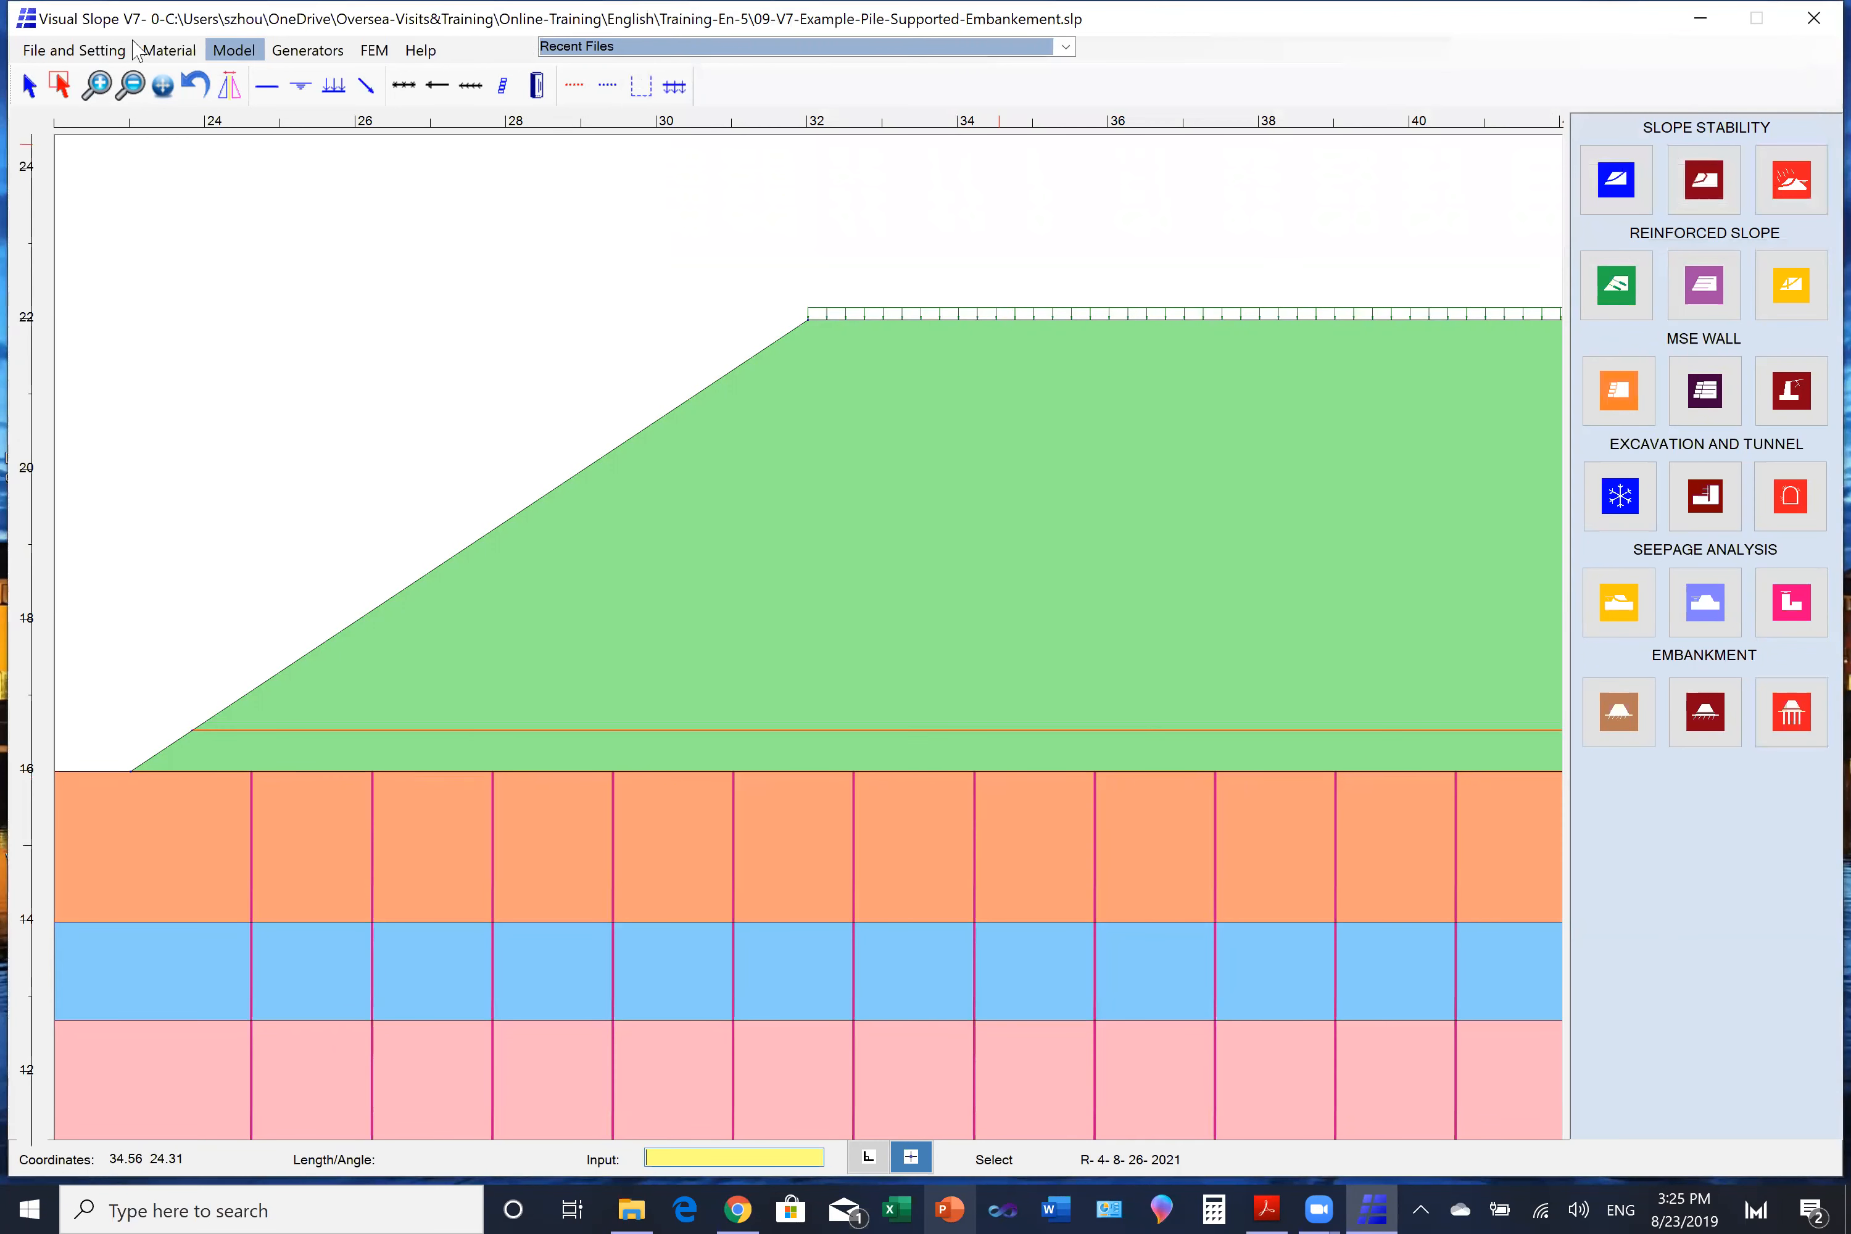
click(133, 94)
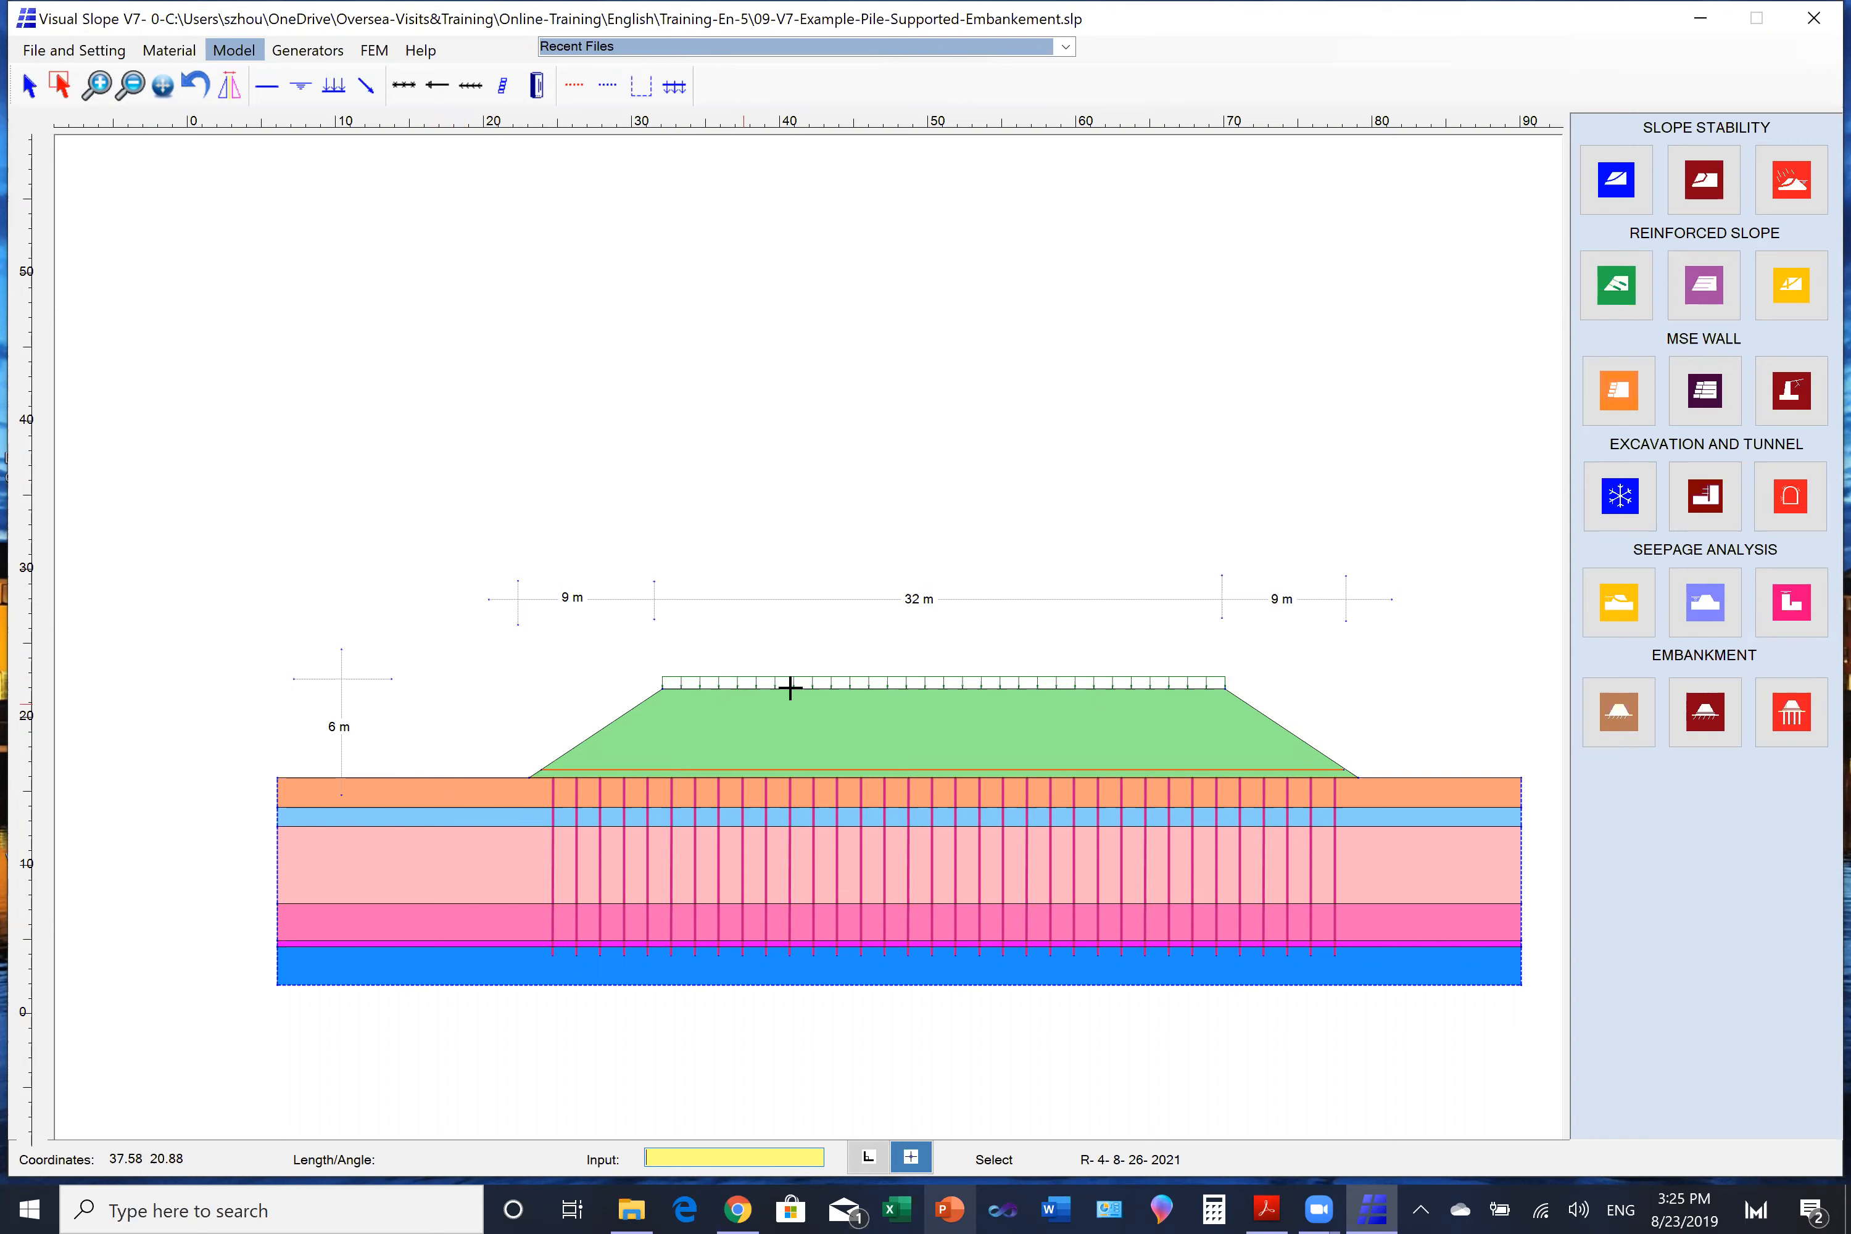
click(1613, 183)
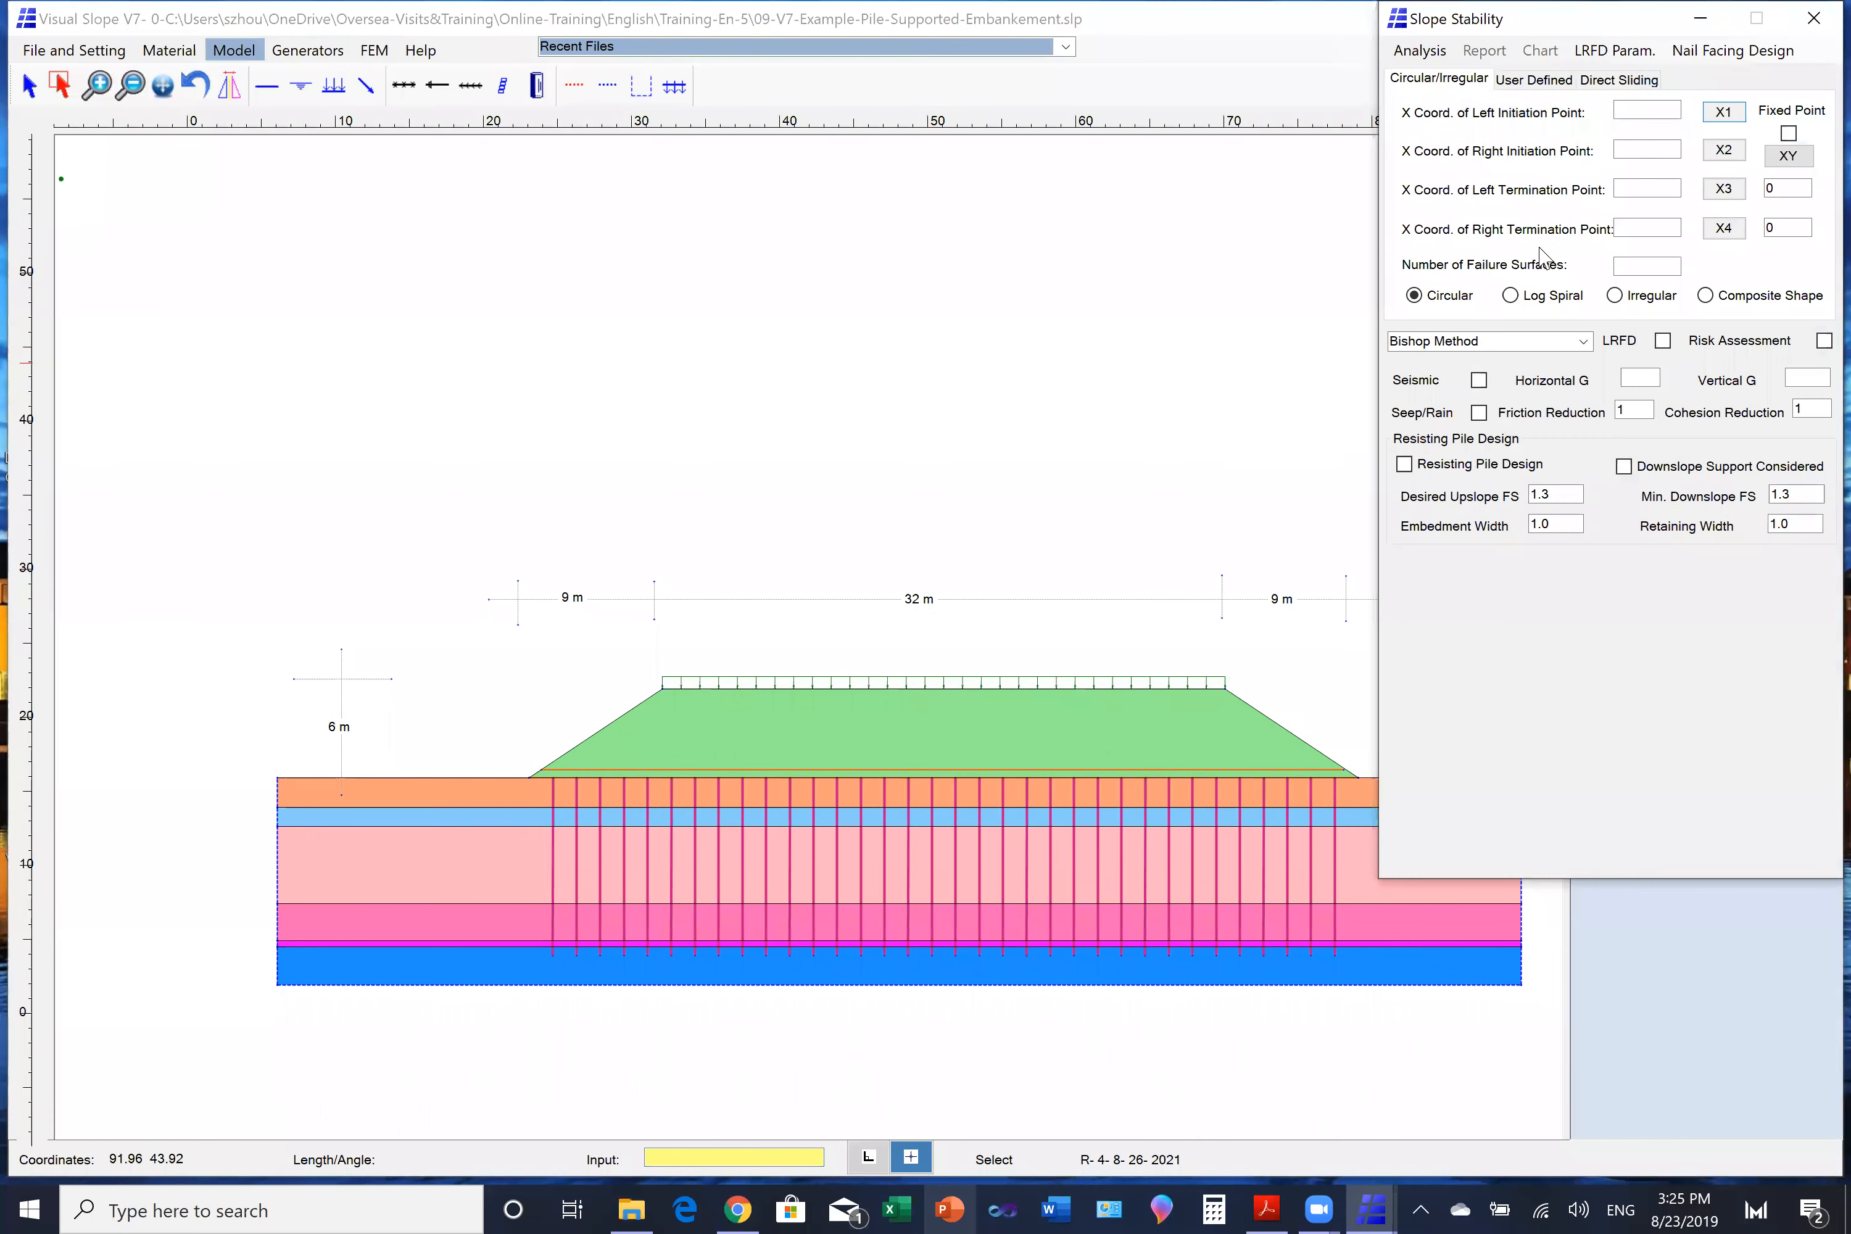
click(393, 778)
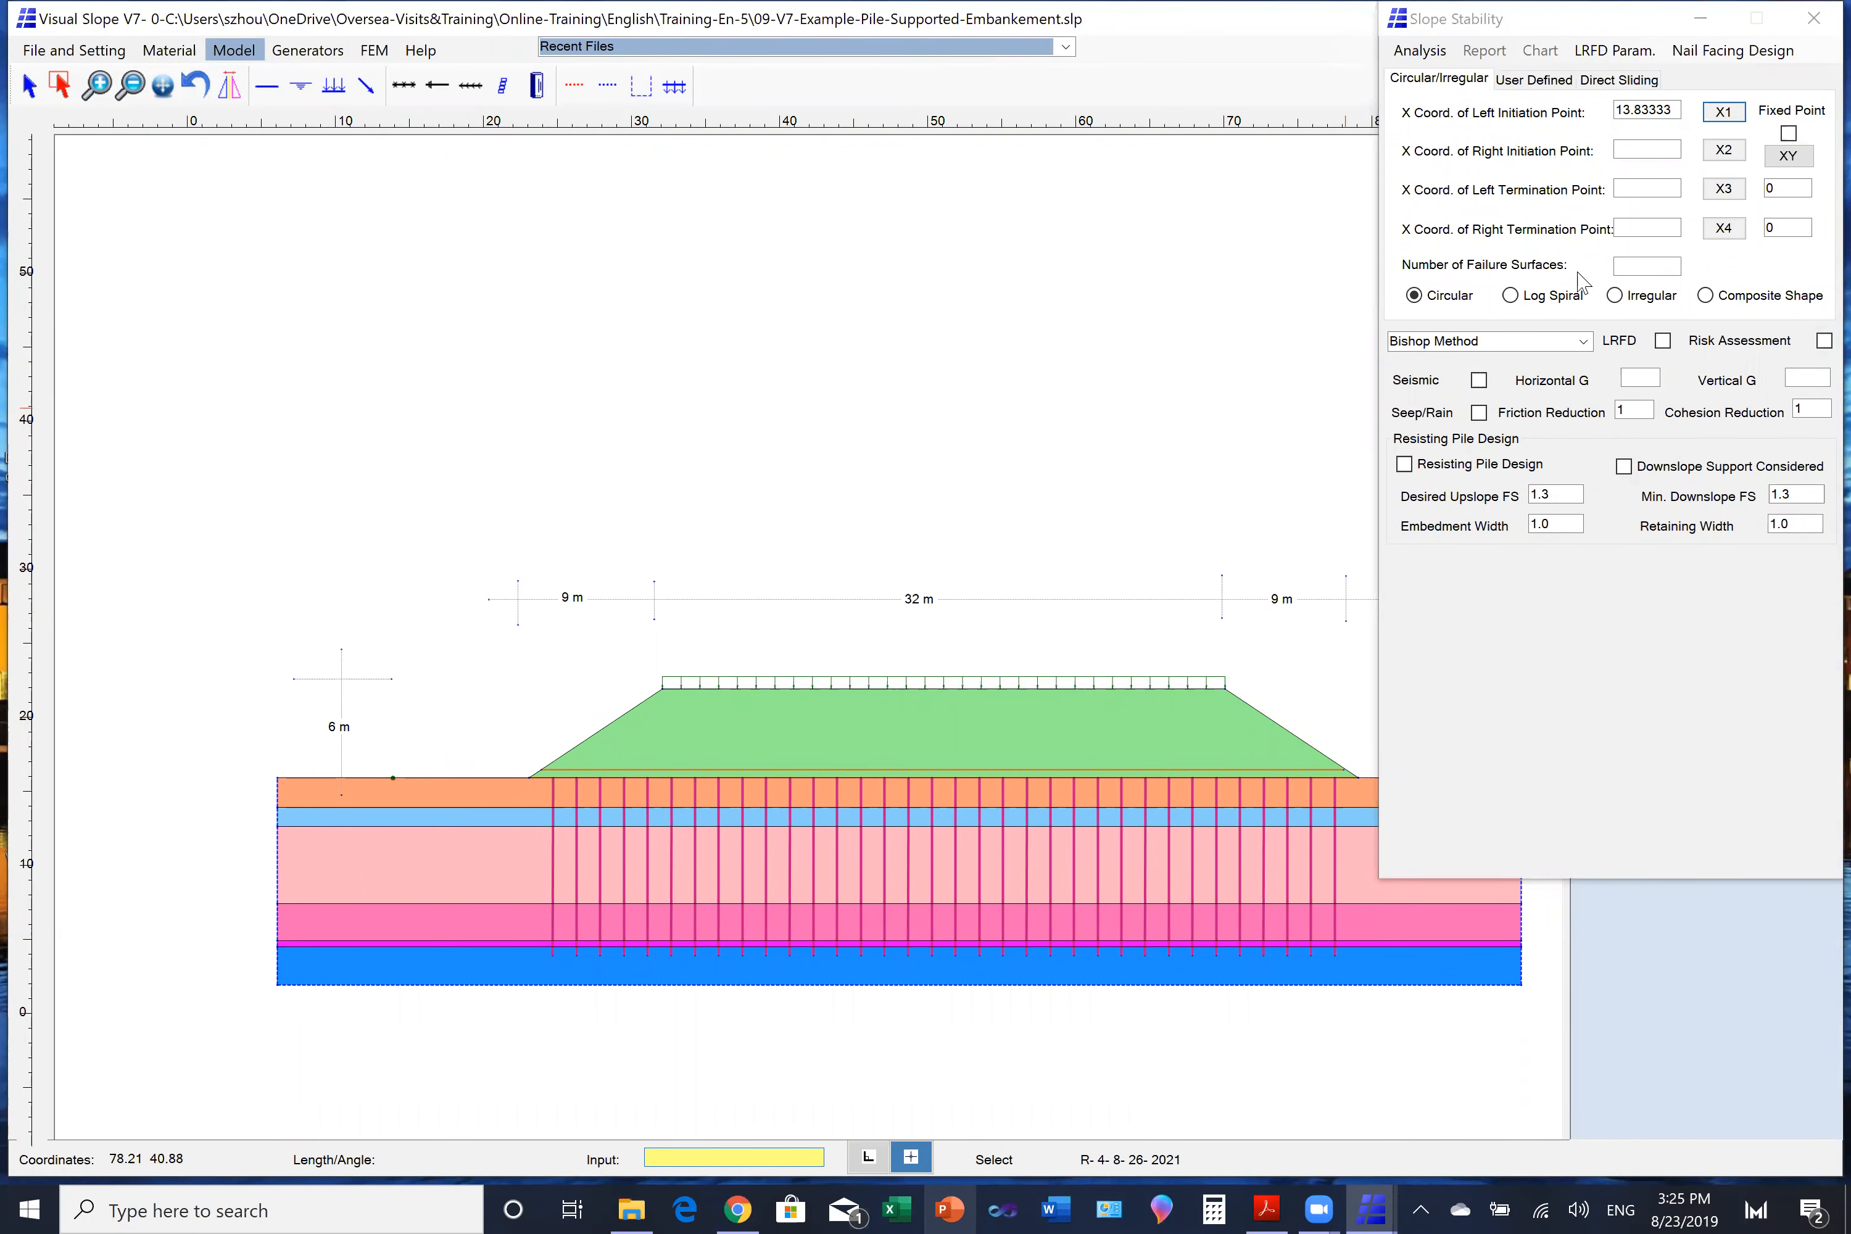
click(1723, 150)
click(556, 760)
click(1722, 194)
click(643, 682)
click(1723, 228)
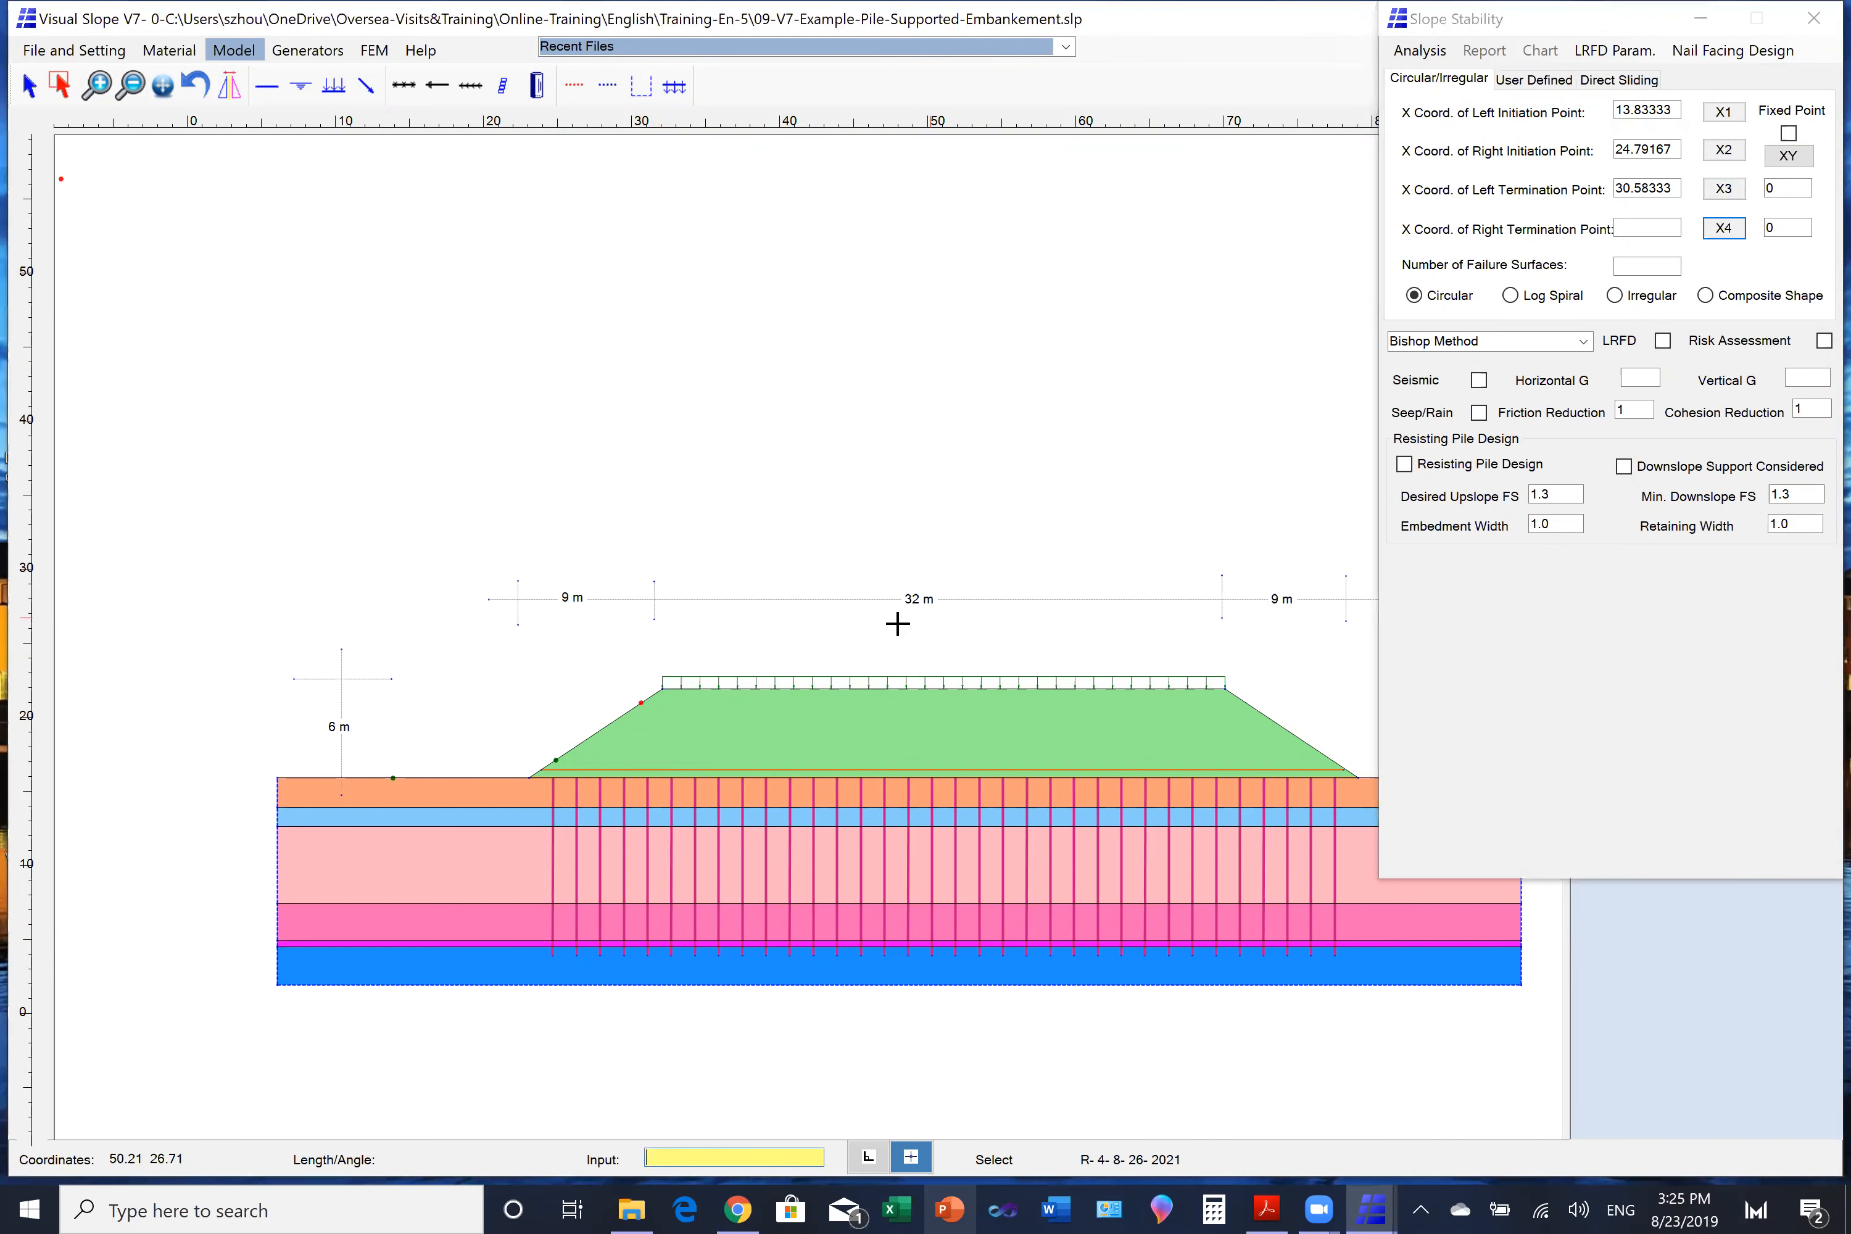
click(767, 688)
- Run the circular slope stability analysis with 500 failure surfaces and display the surface with the lowest safety factor
click(1637, 266)
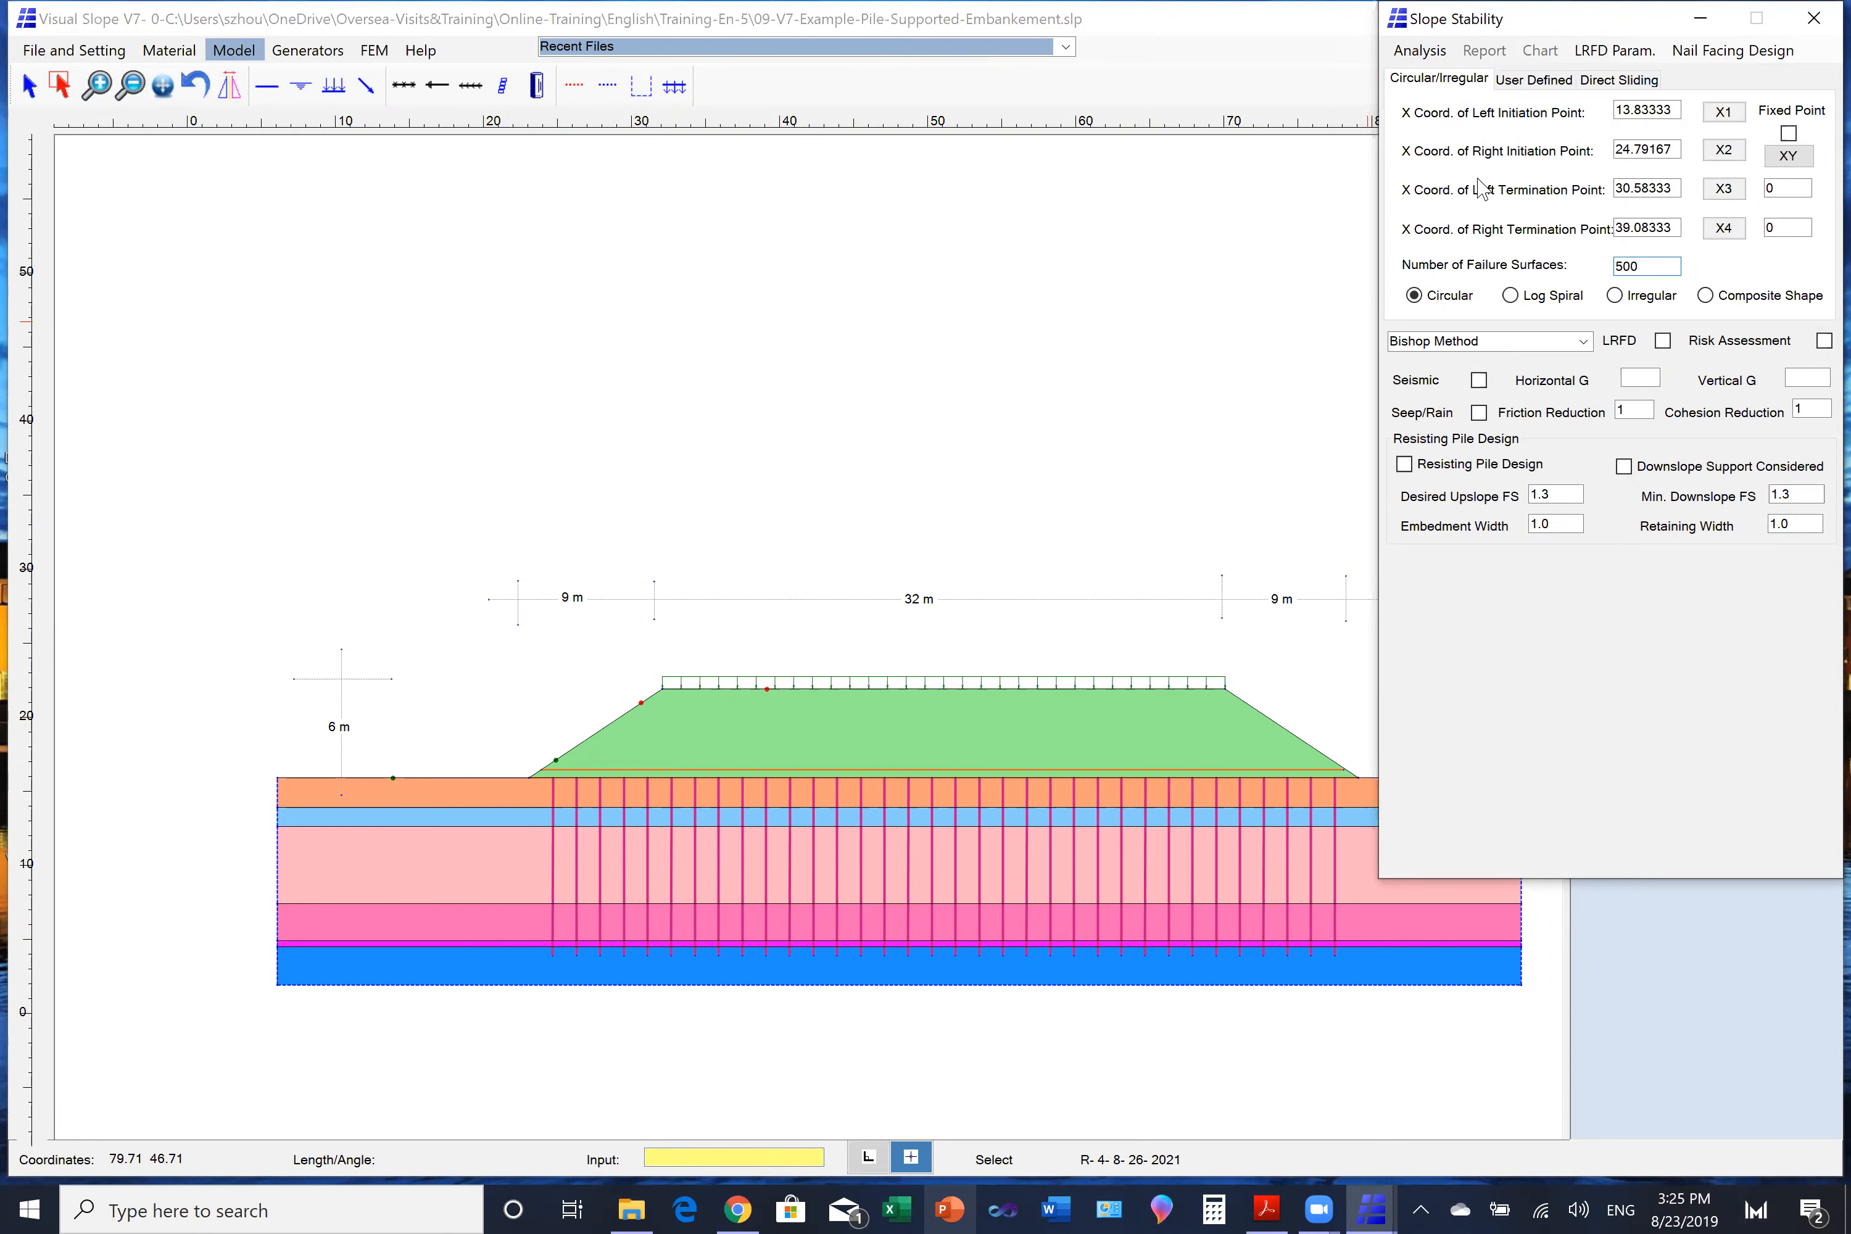
click(1423, 51)
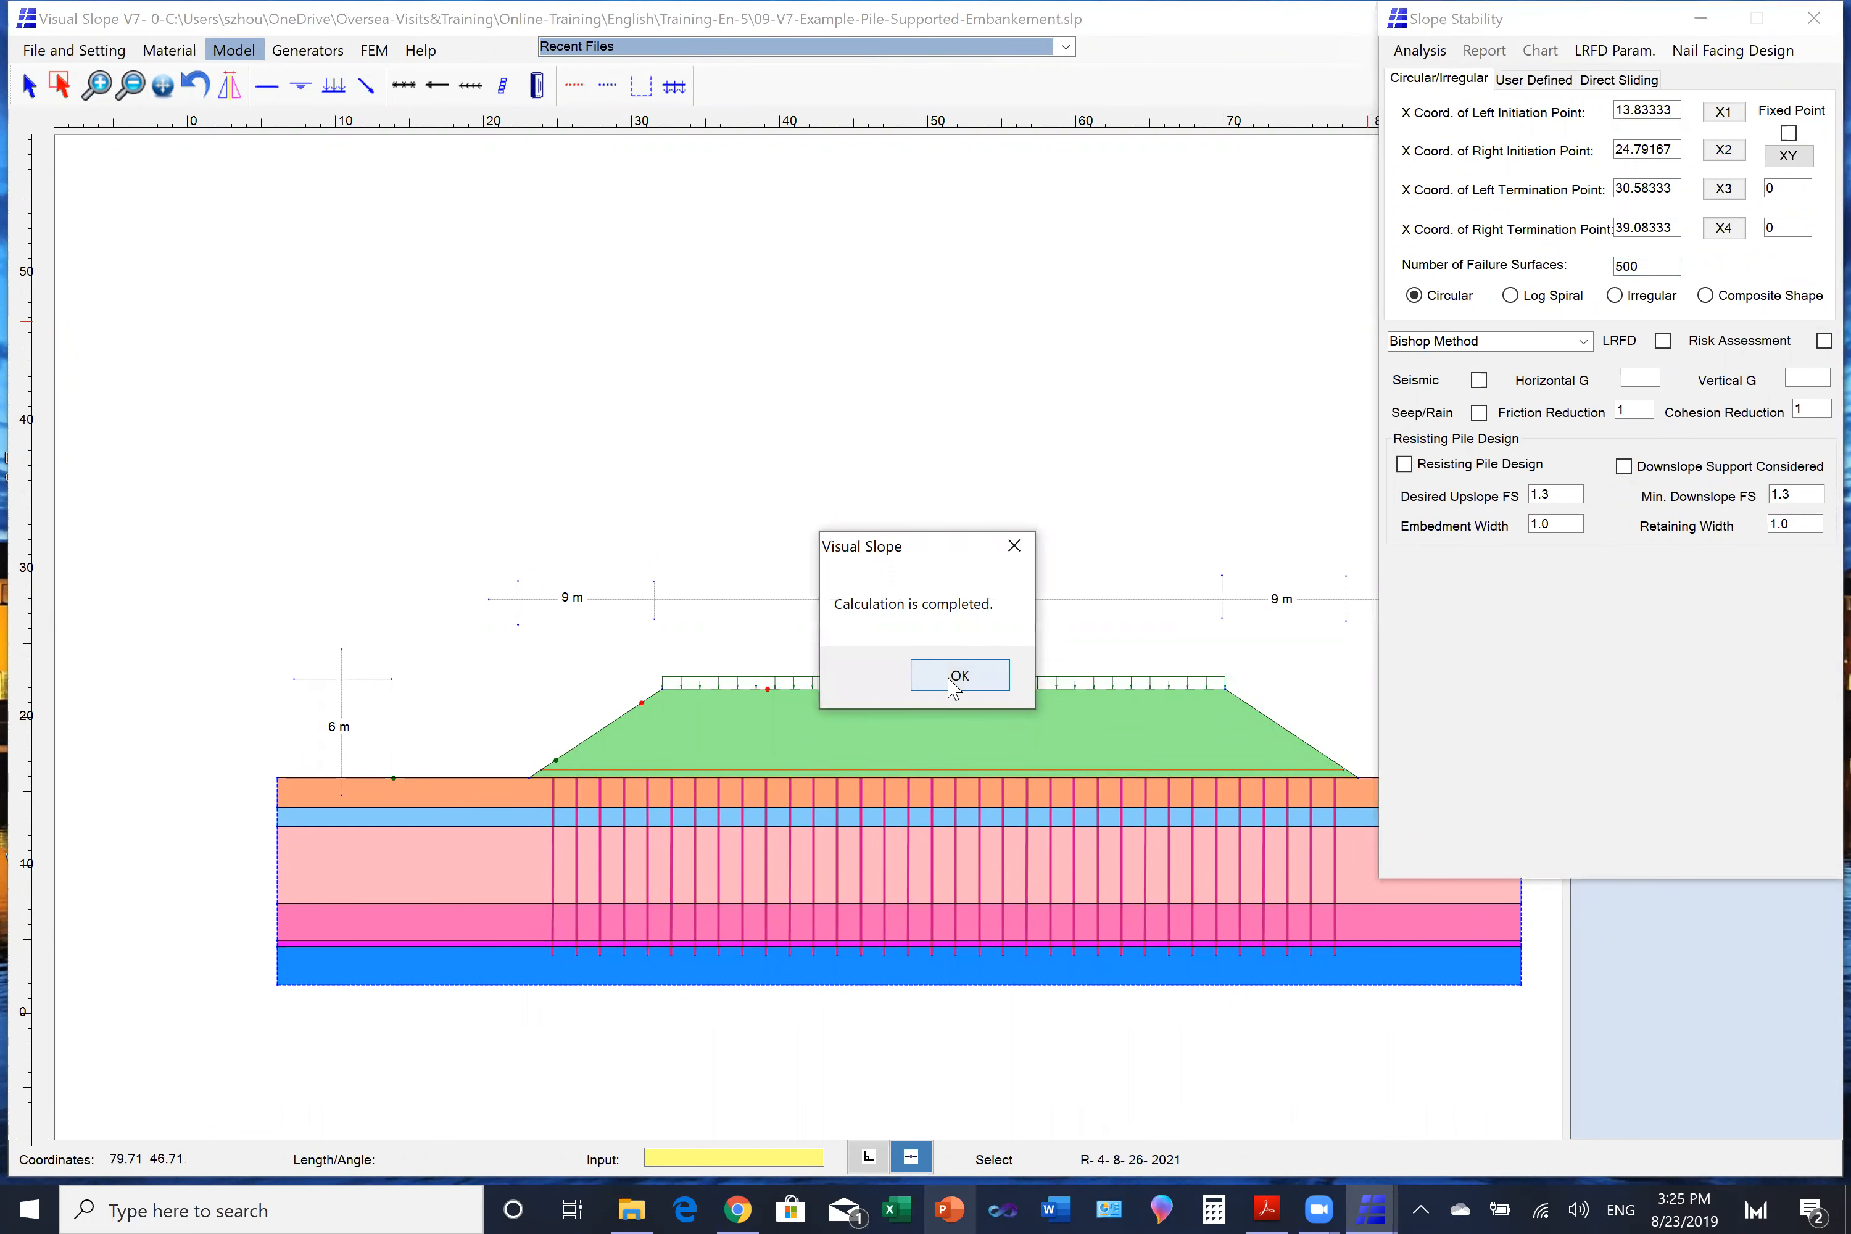
click(959, 676)
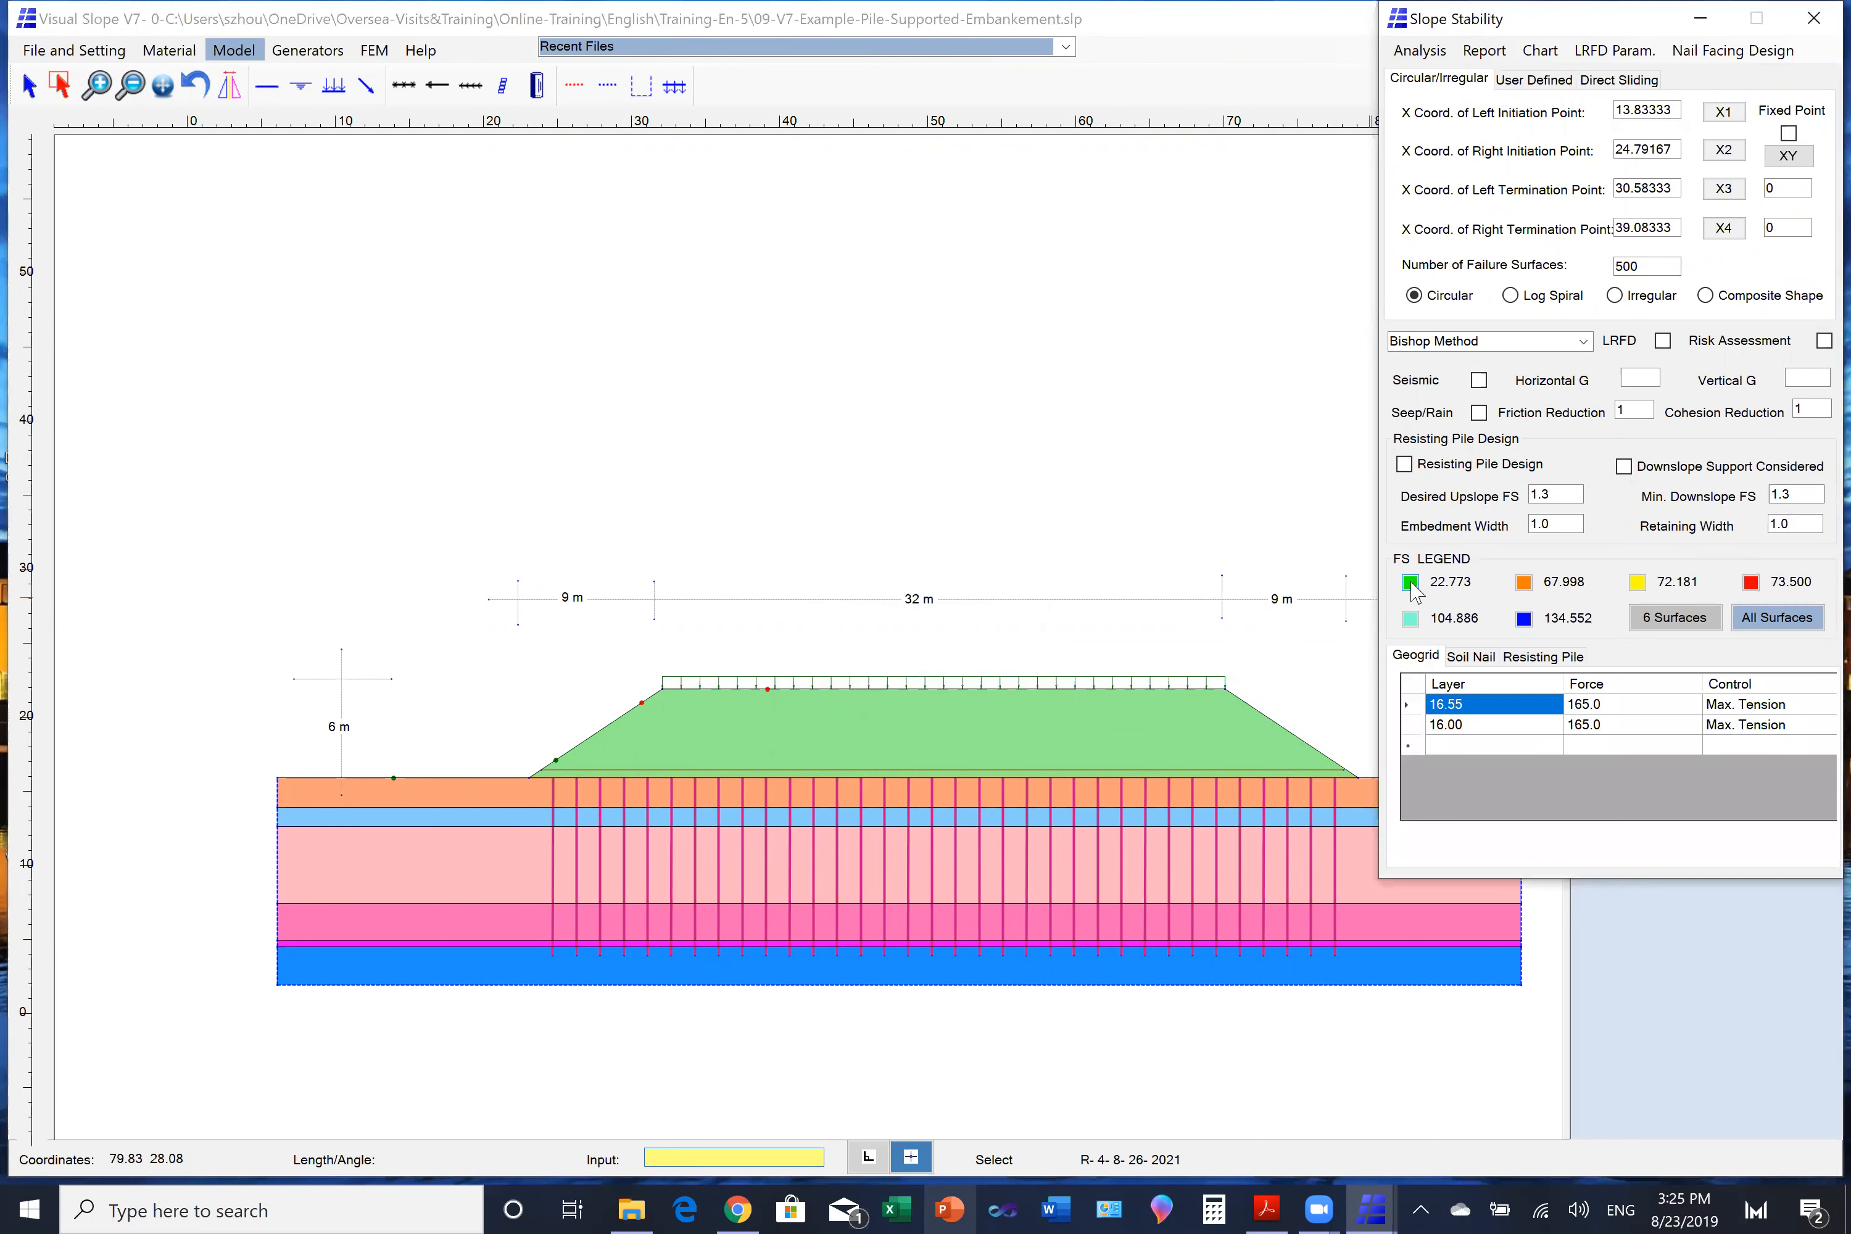
click(1410, 584)
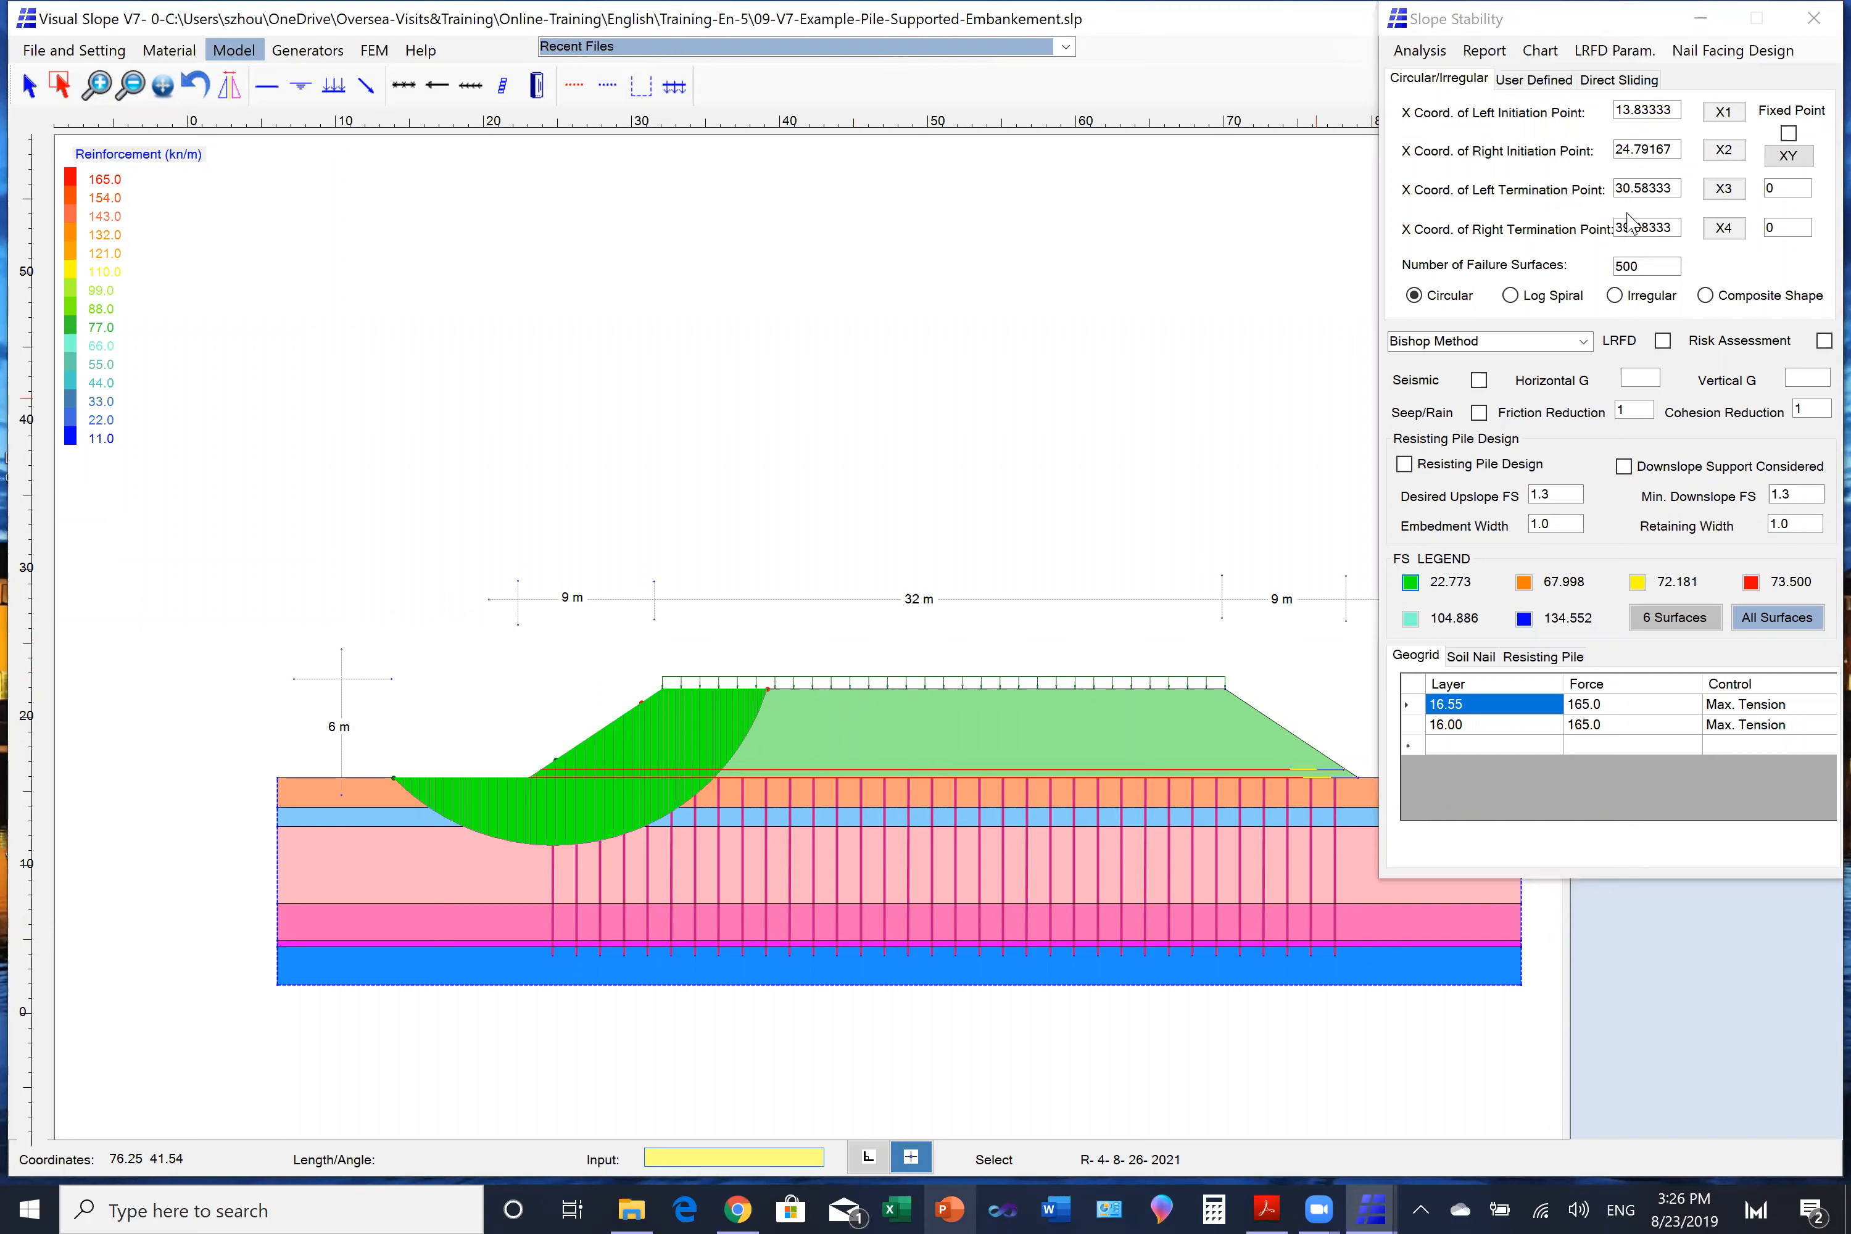
- Widen the failure surface search, moving the right termination point to X about 47.67 and the left initiation point to X 8.75
click(1723, 227)
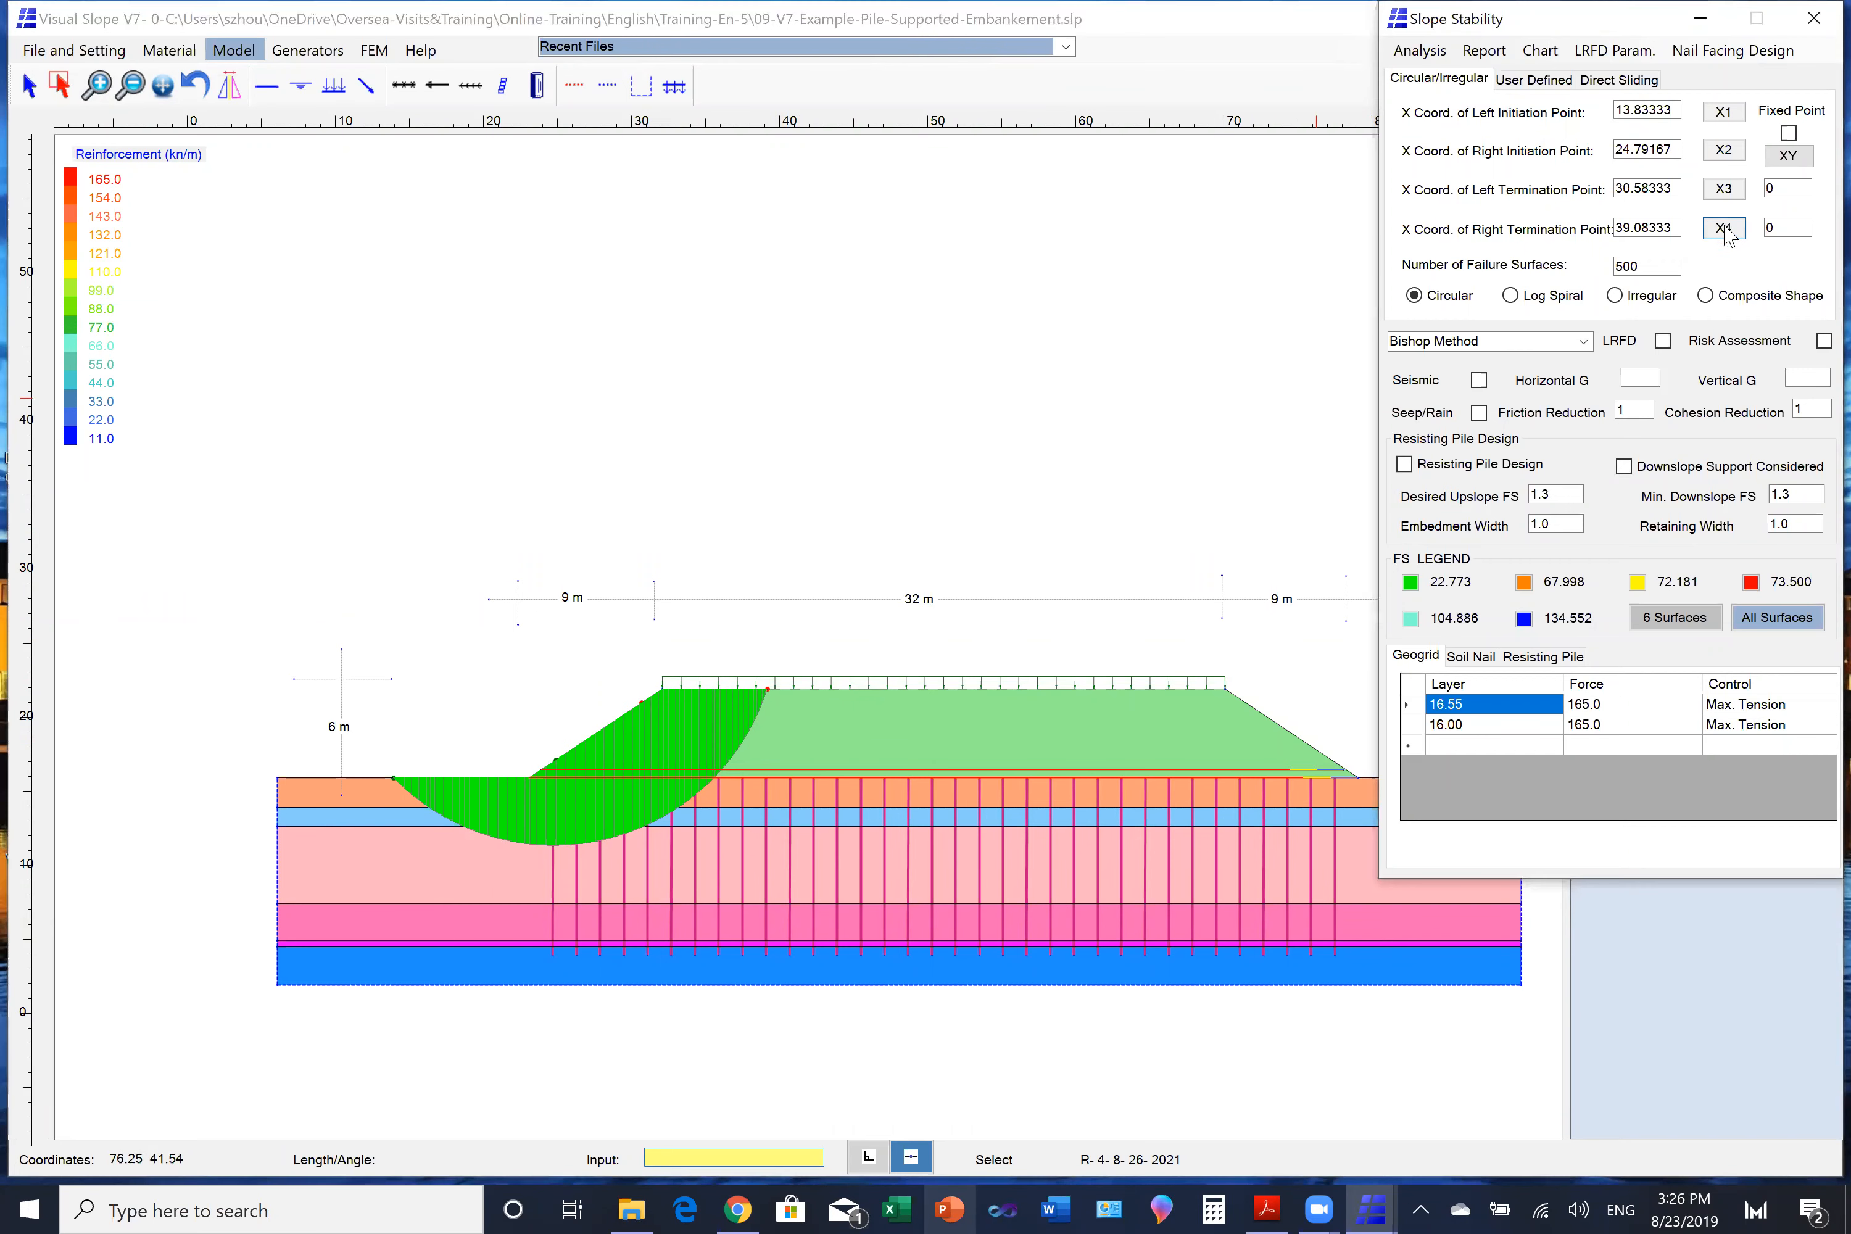
click(895, 686)
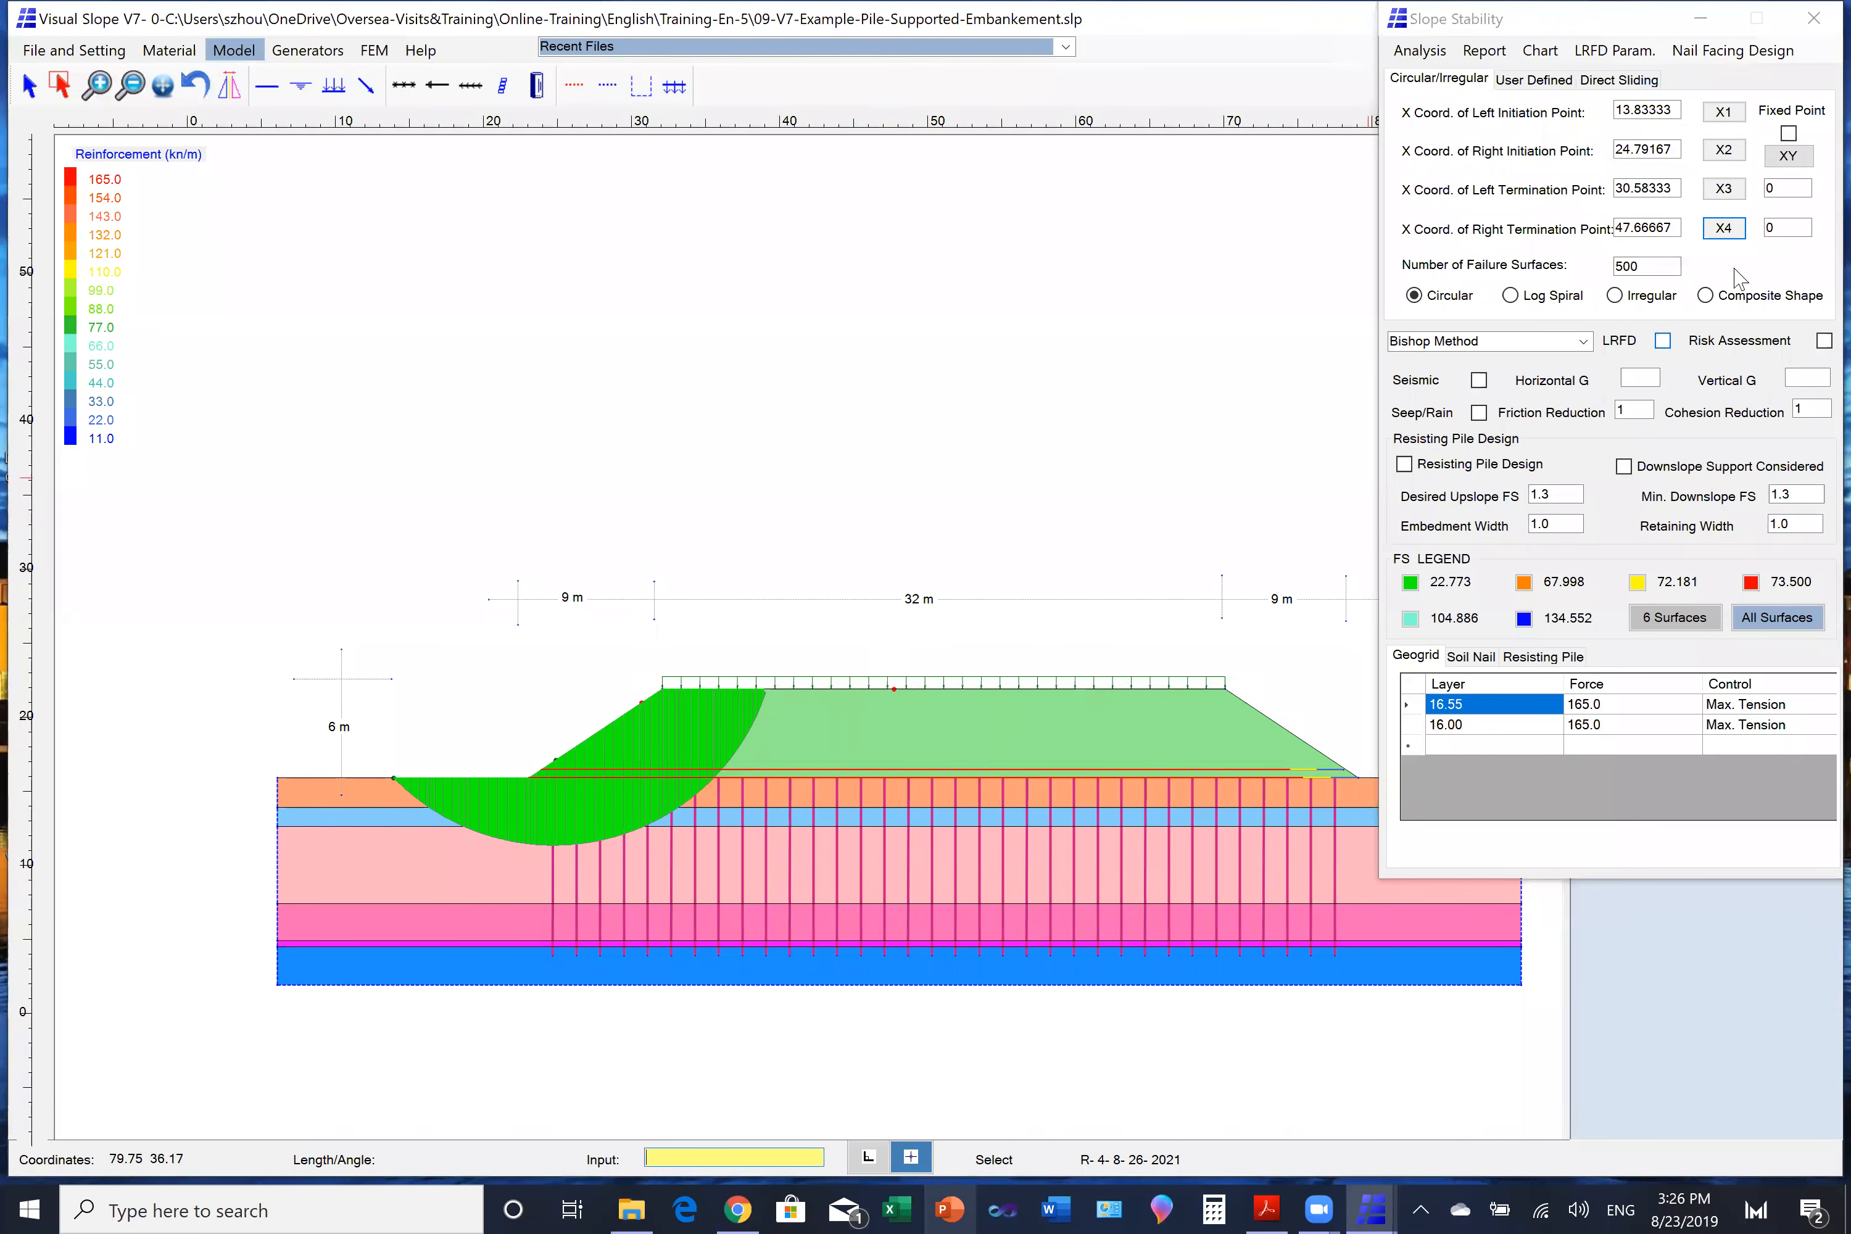
click(1723, 112)
click(318, 778)
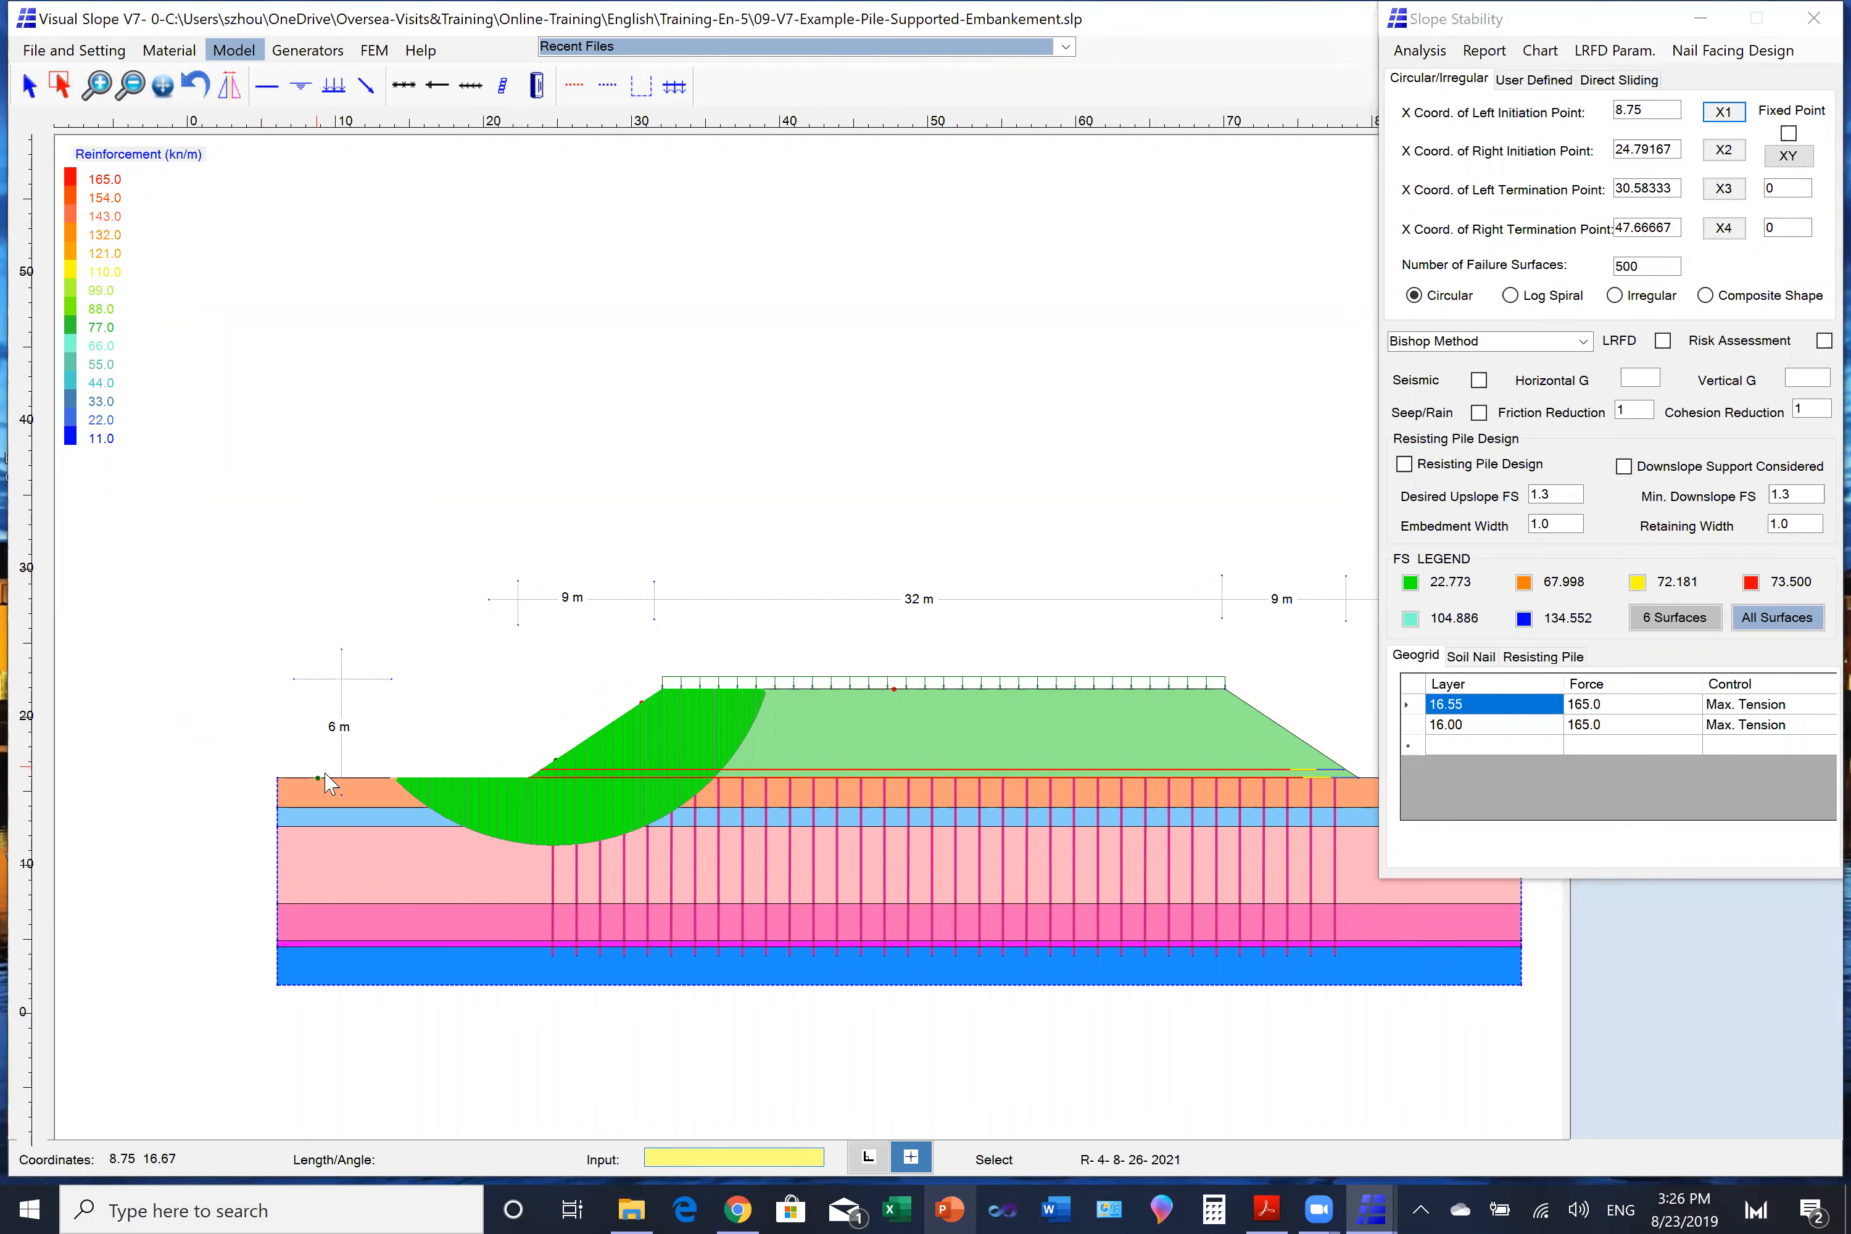
- Rerun the stability analysis with the wider search range and display its most critical failure surface on the section
click(1406, 53)
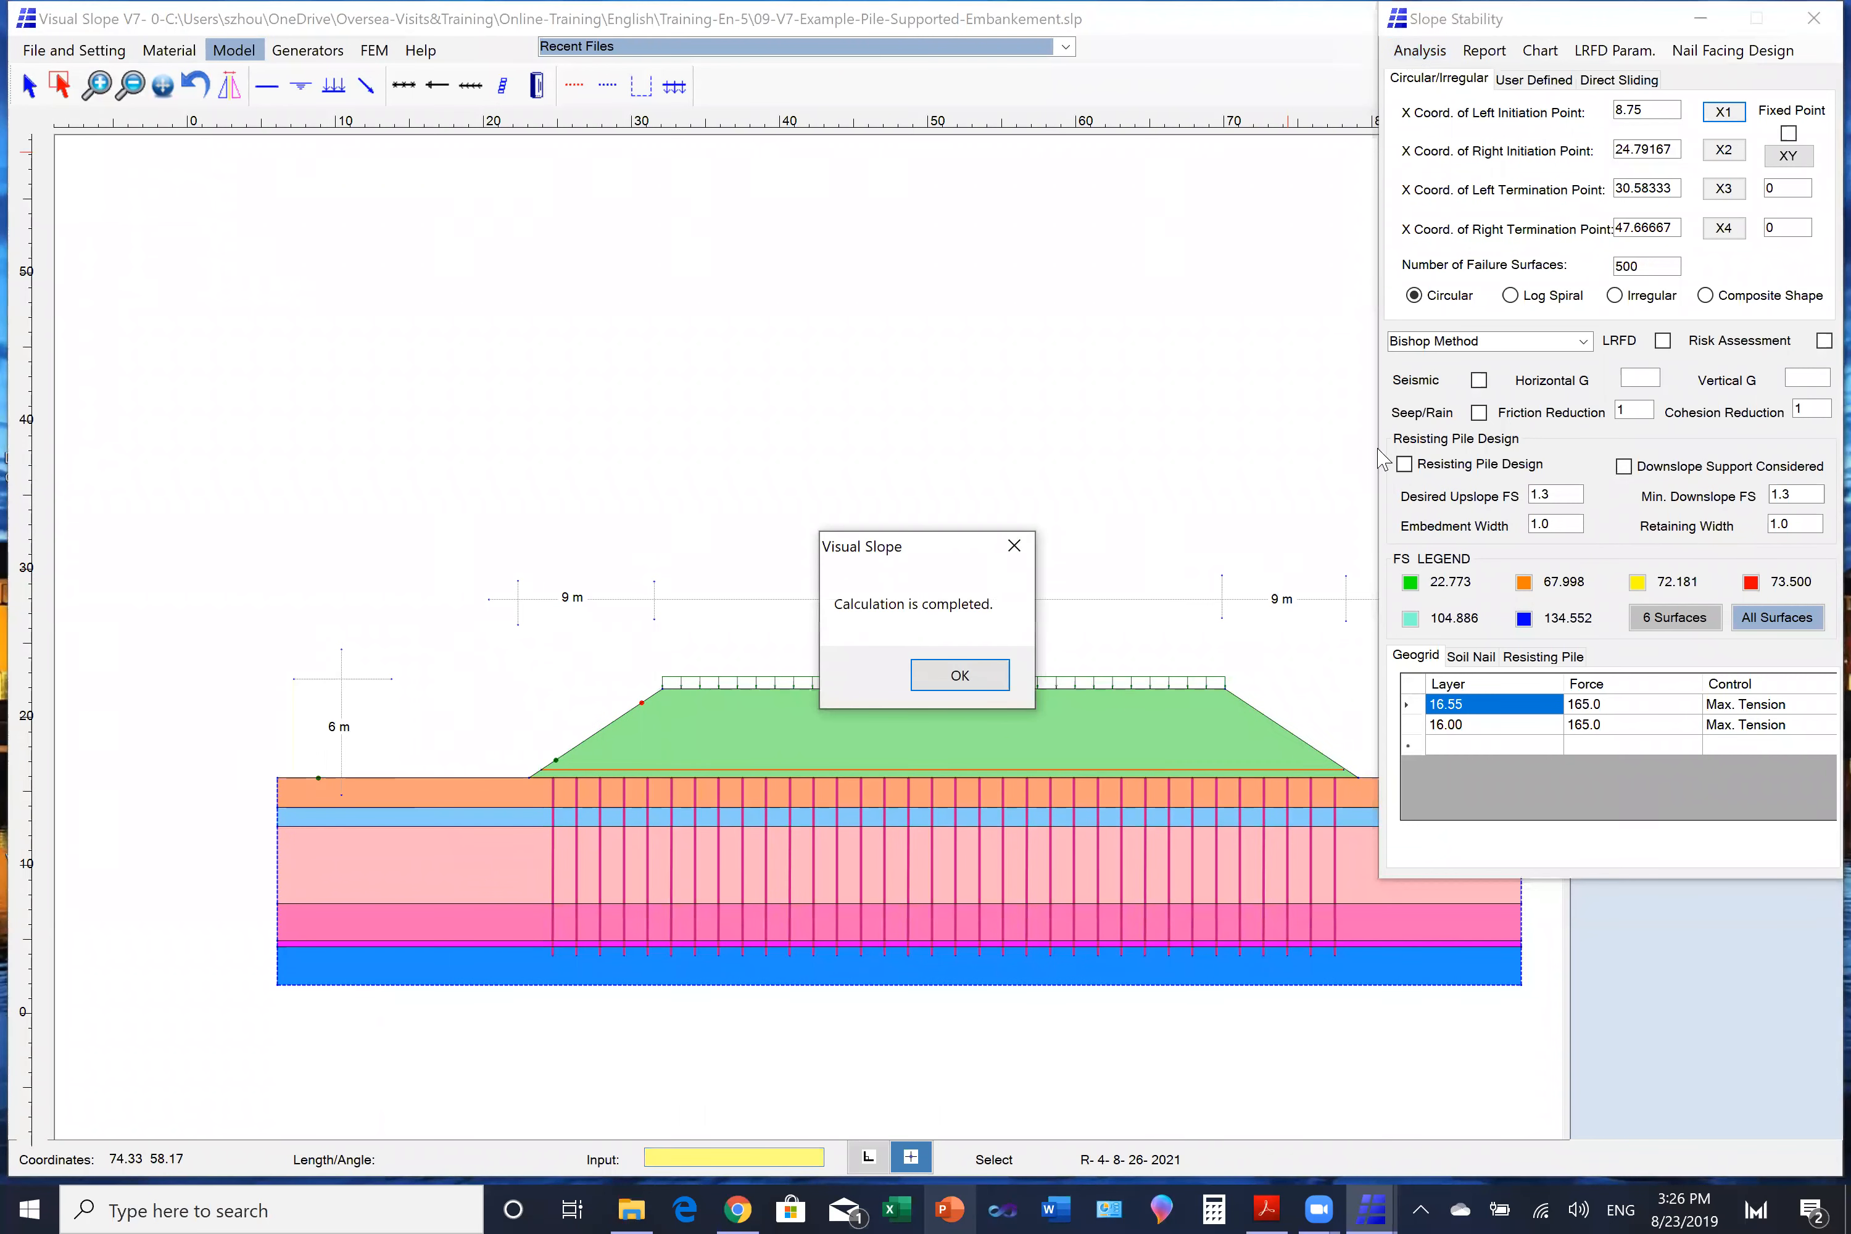
click(964, 681)
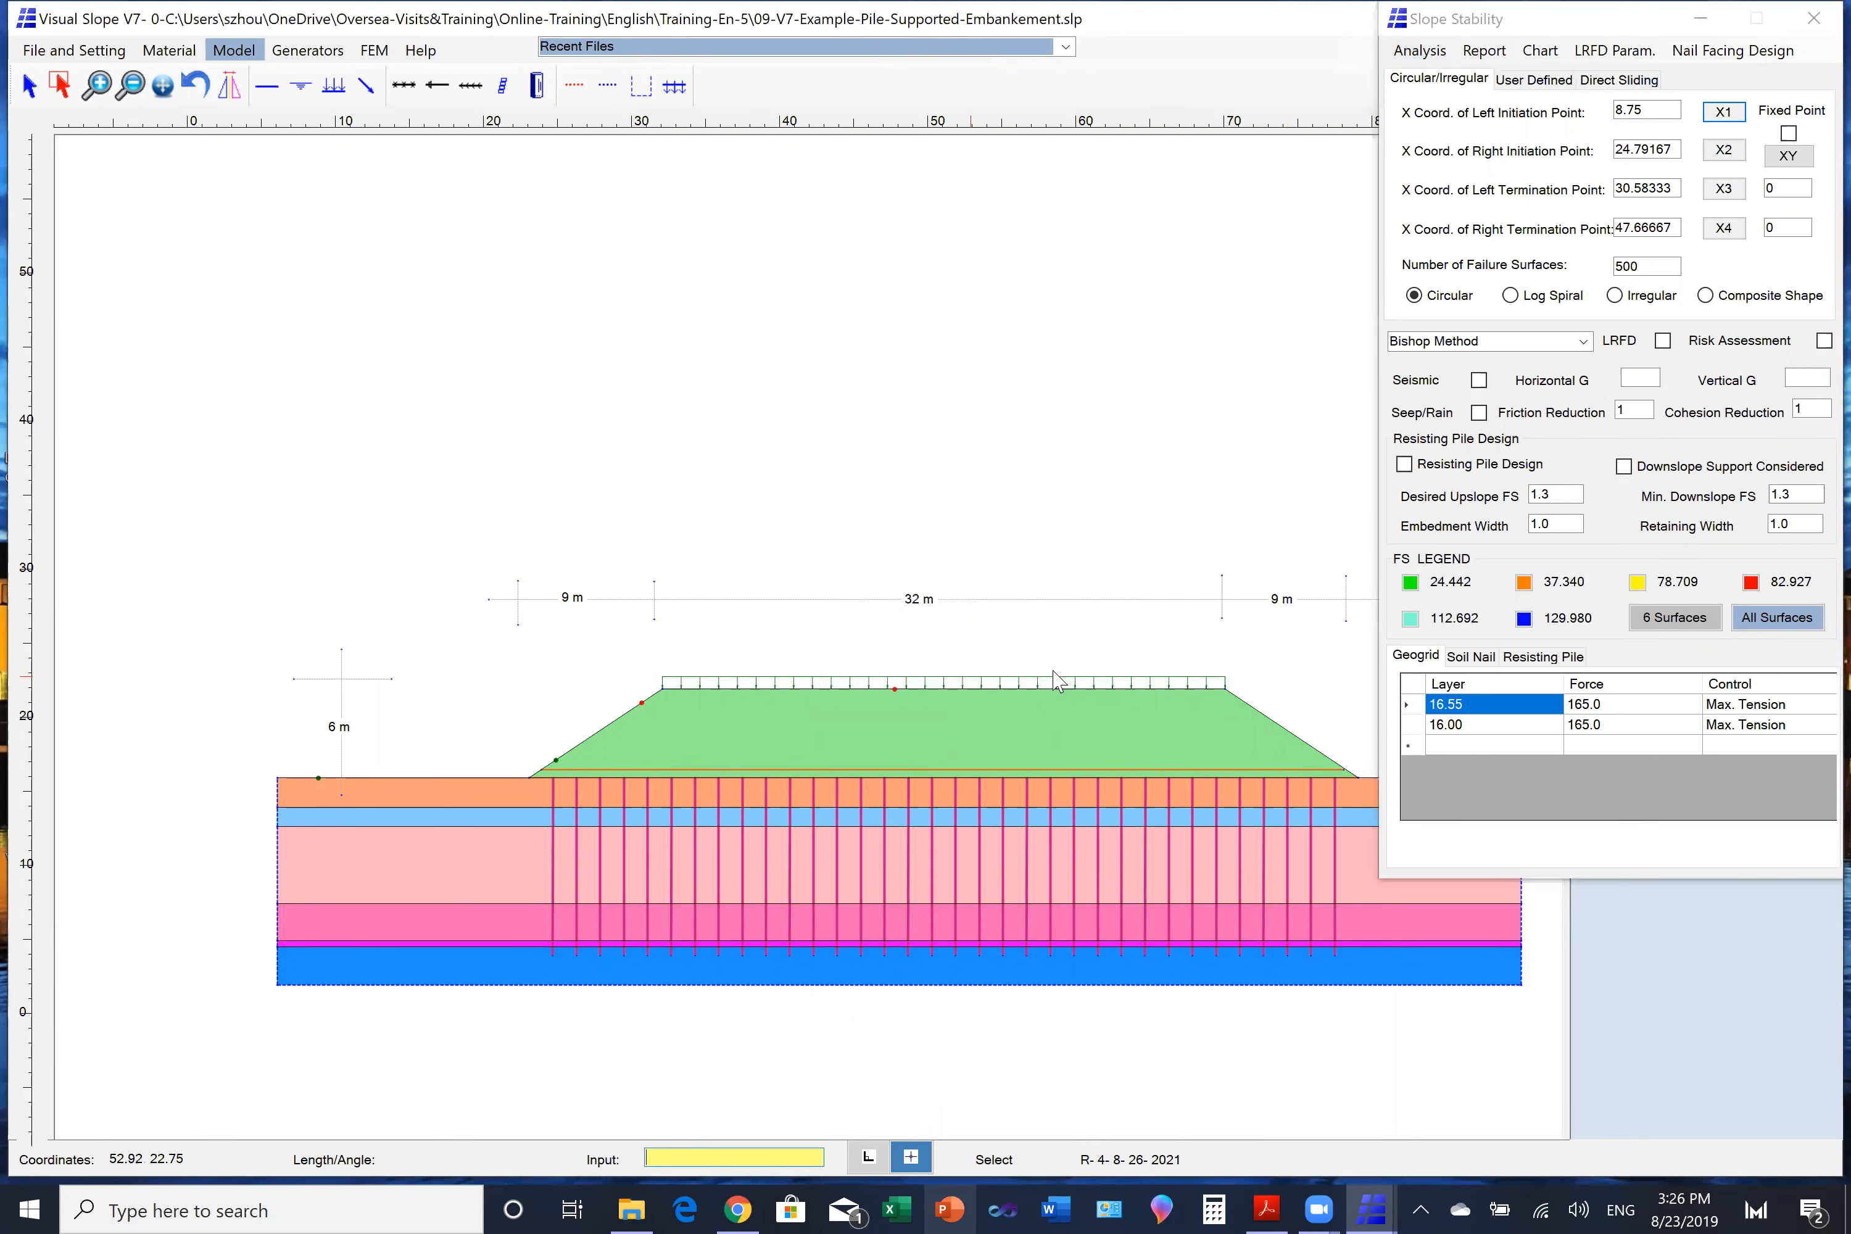
click(1412, 586)
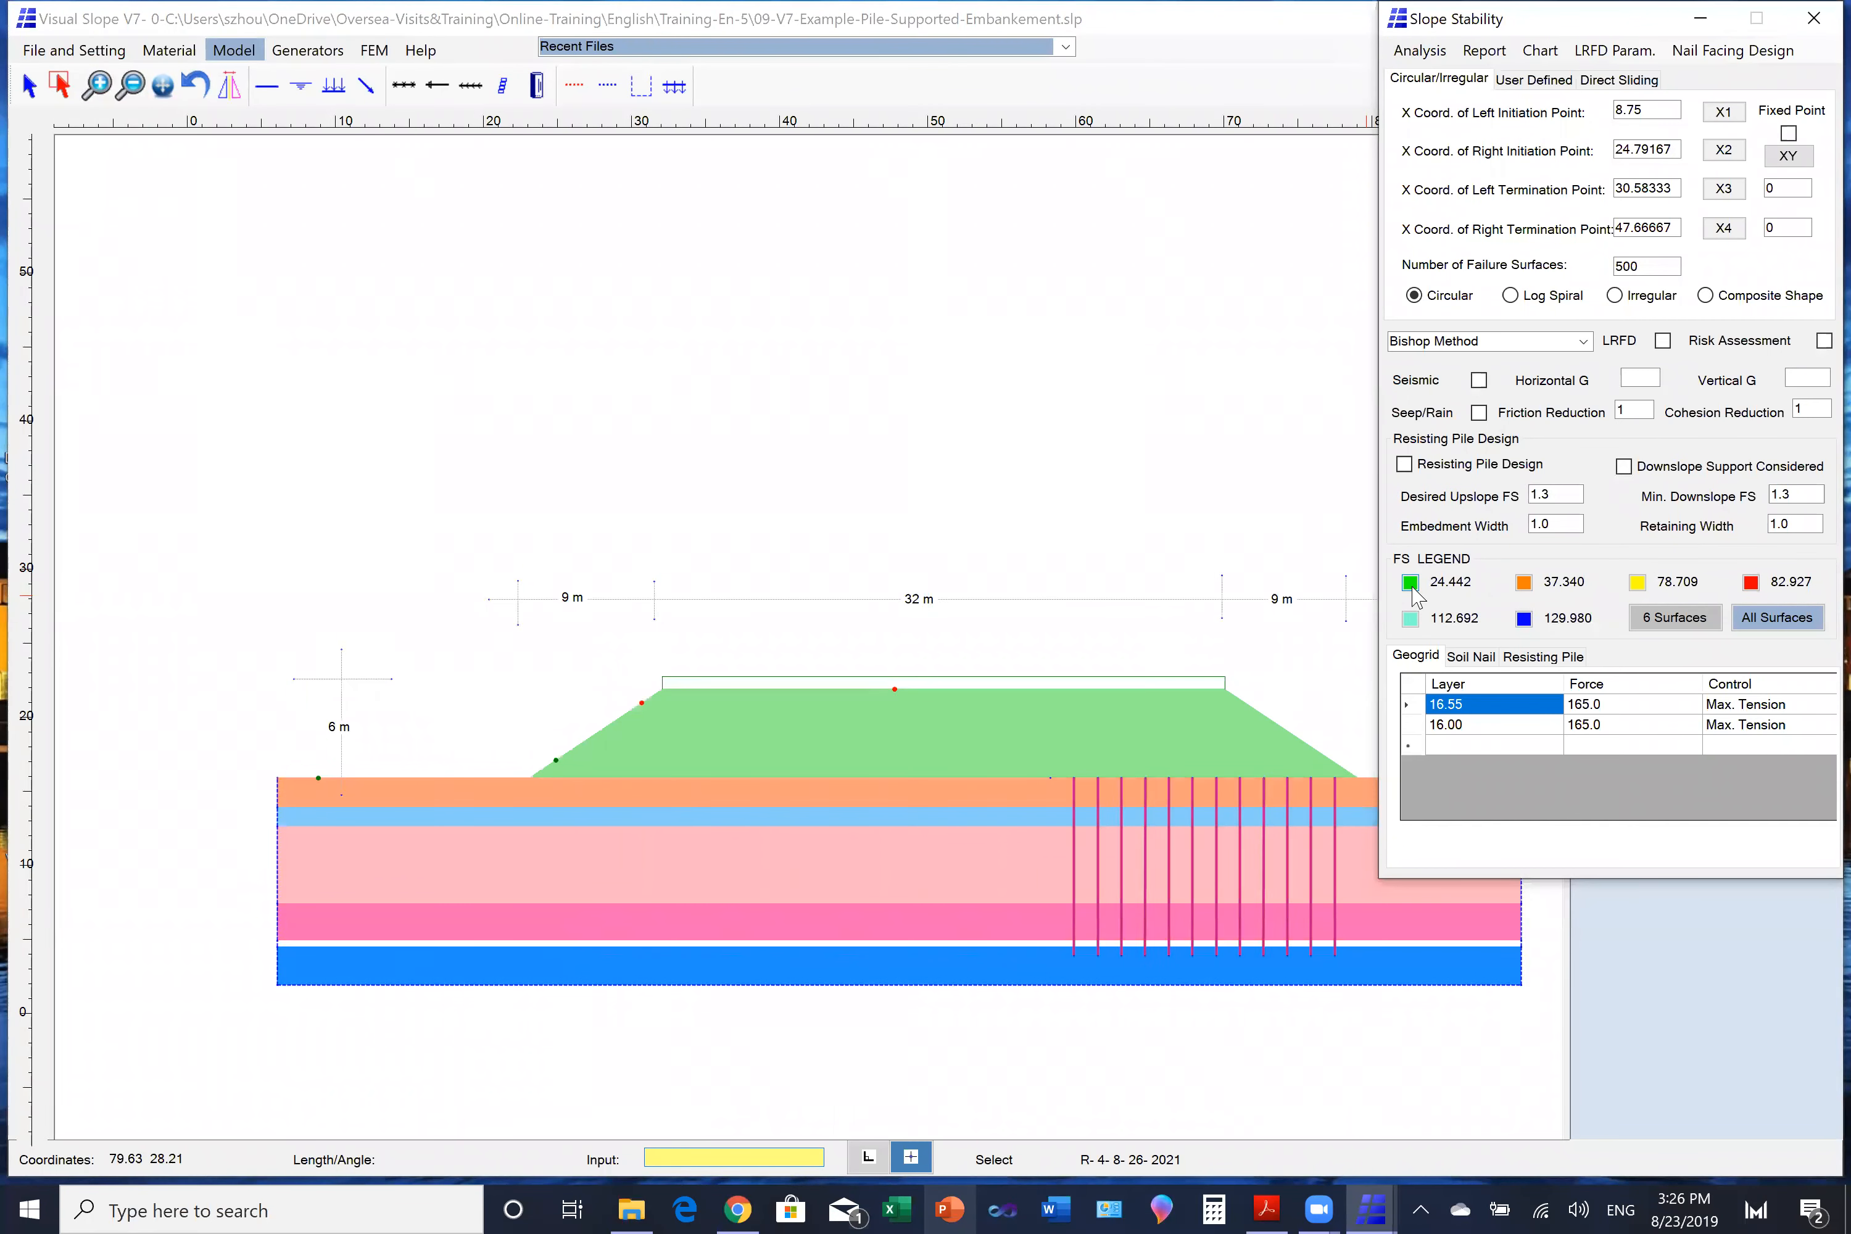
click(1363, 626)
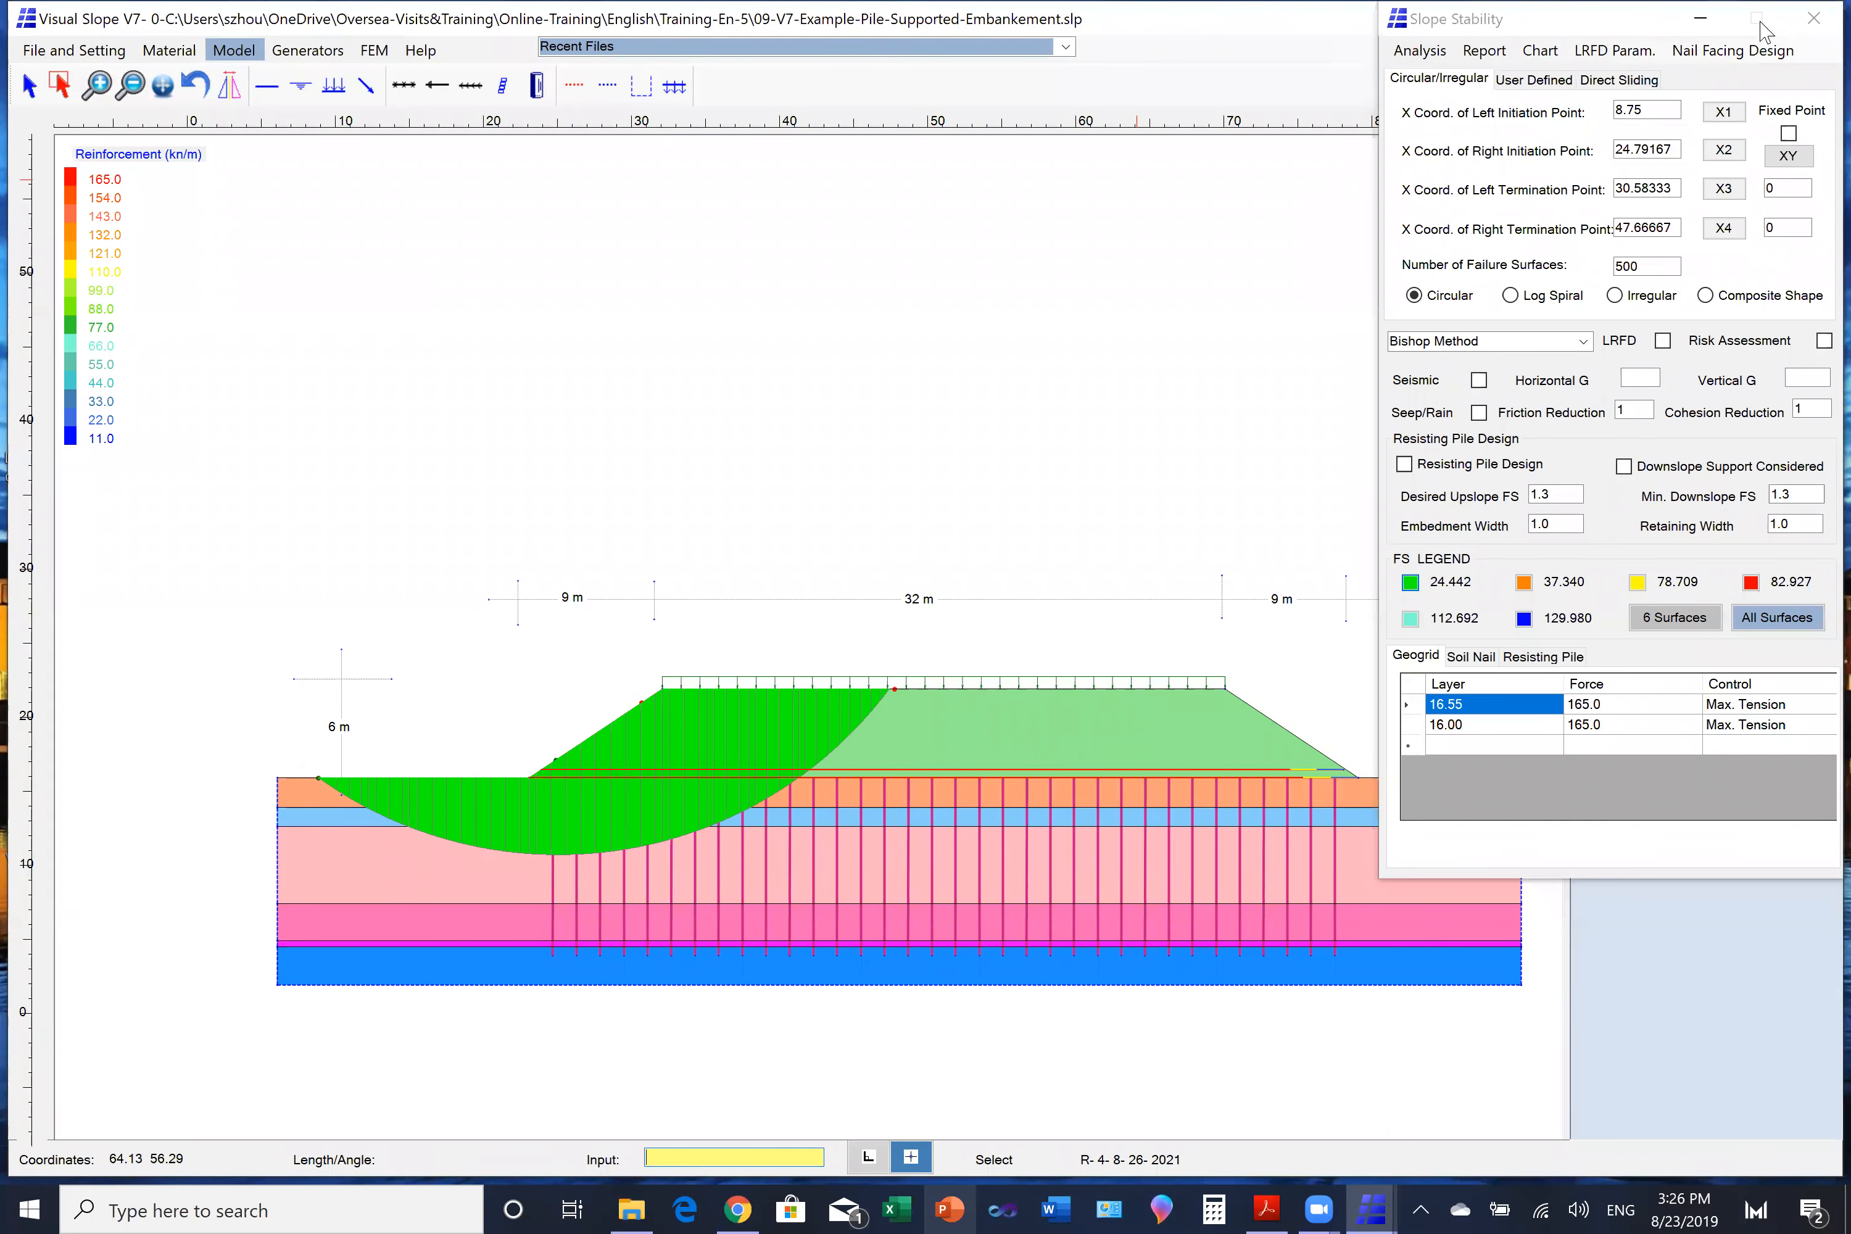
- Close the stability analysis and Visual Slope, switch to the training PDF in Acrobat Reader and go to the Seepage Analysis slide on page 7
click(1813, 17)
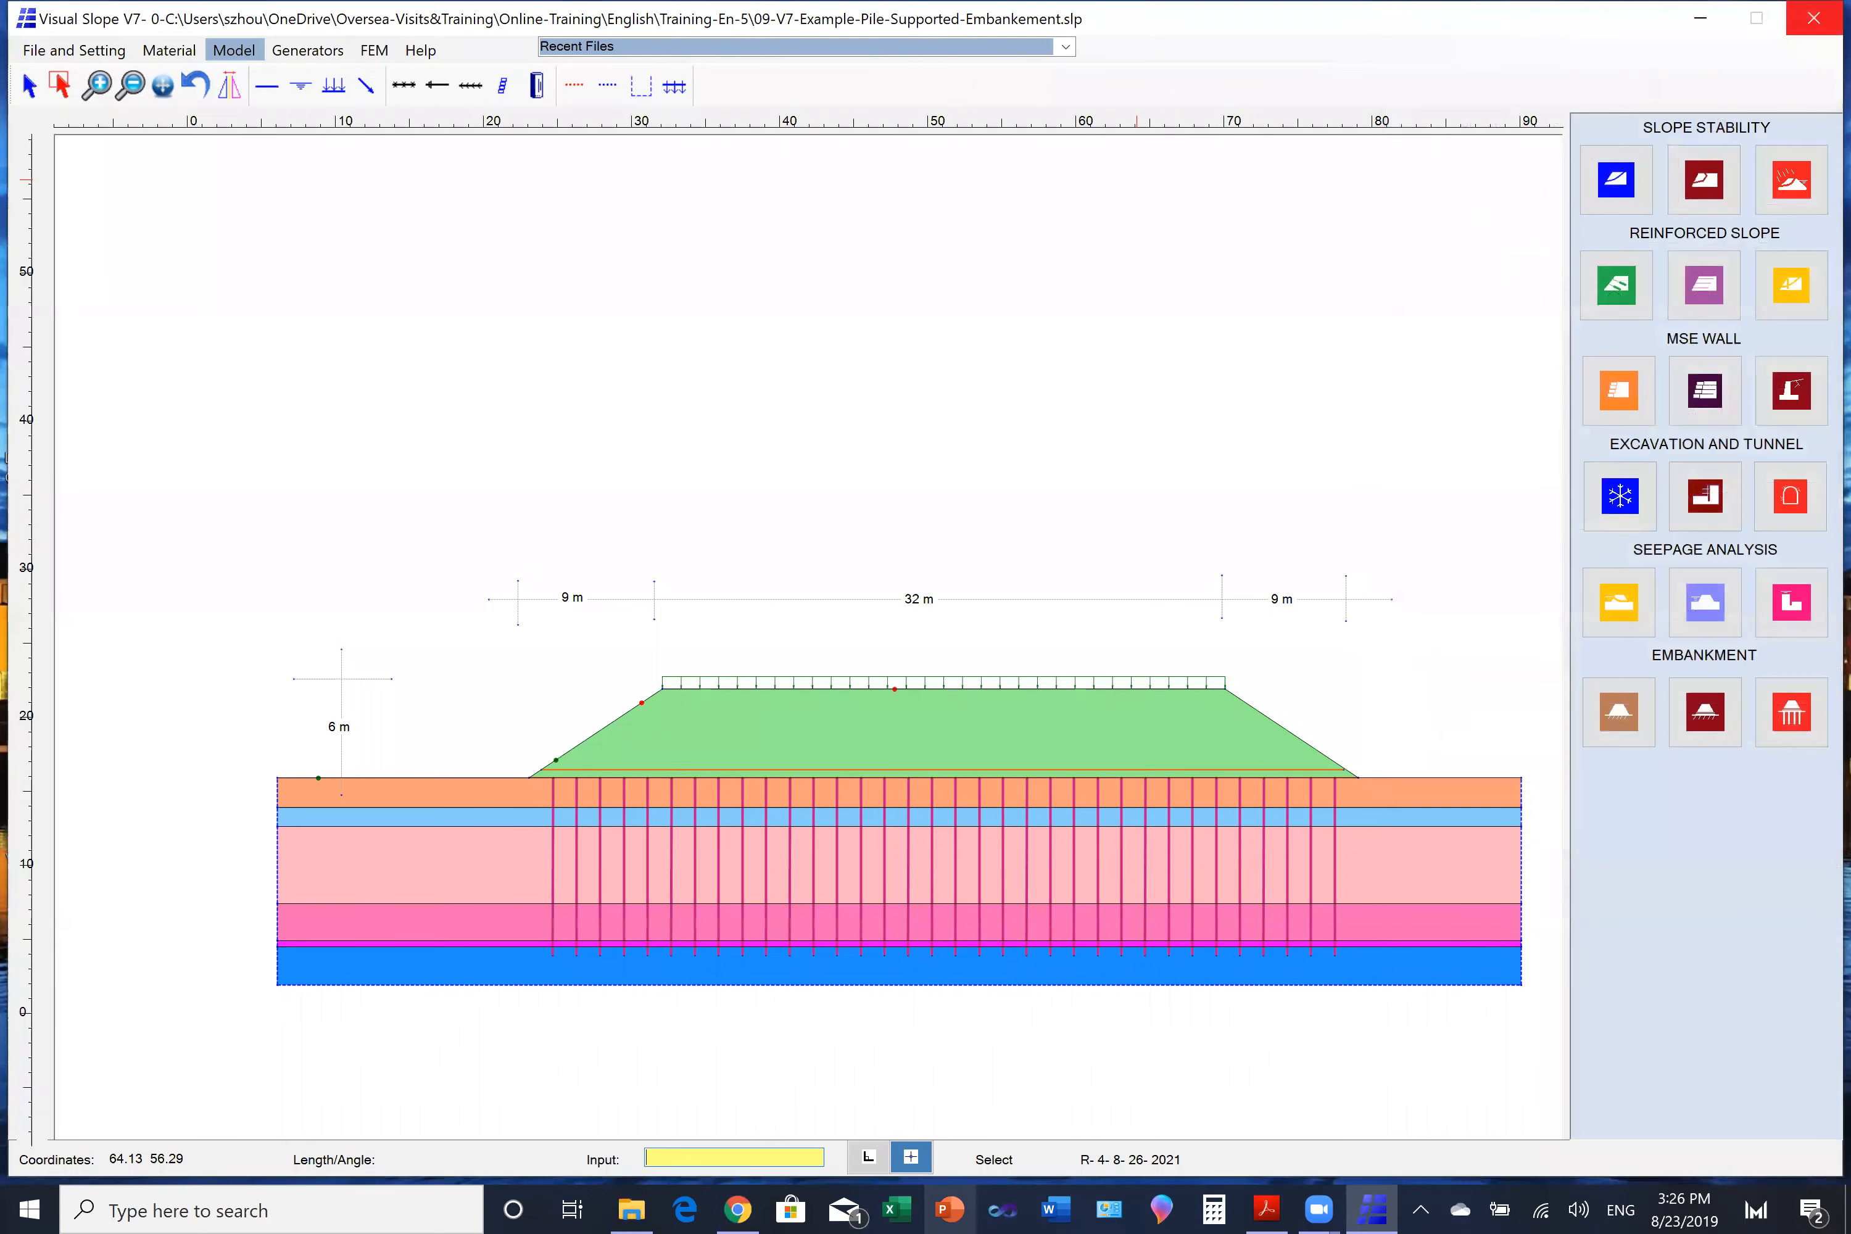
click(1814, 17)
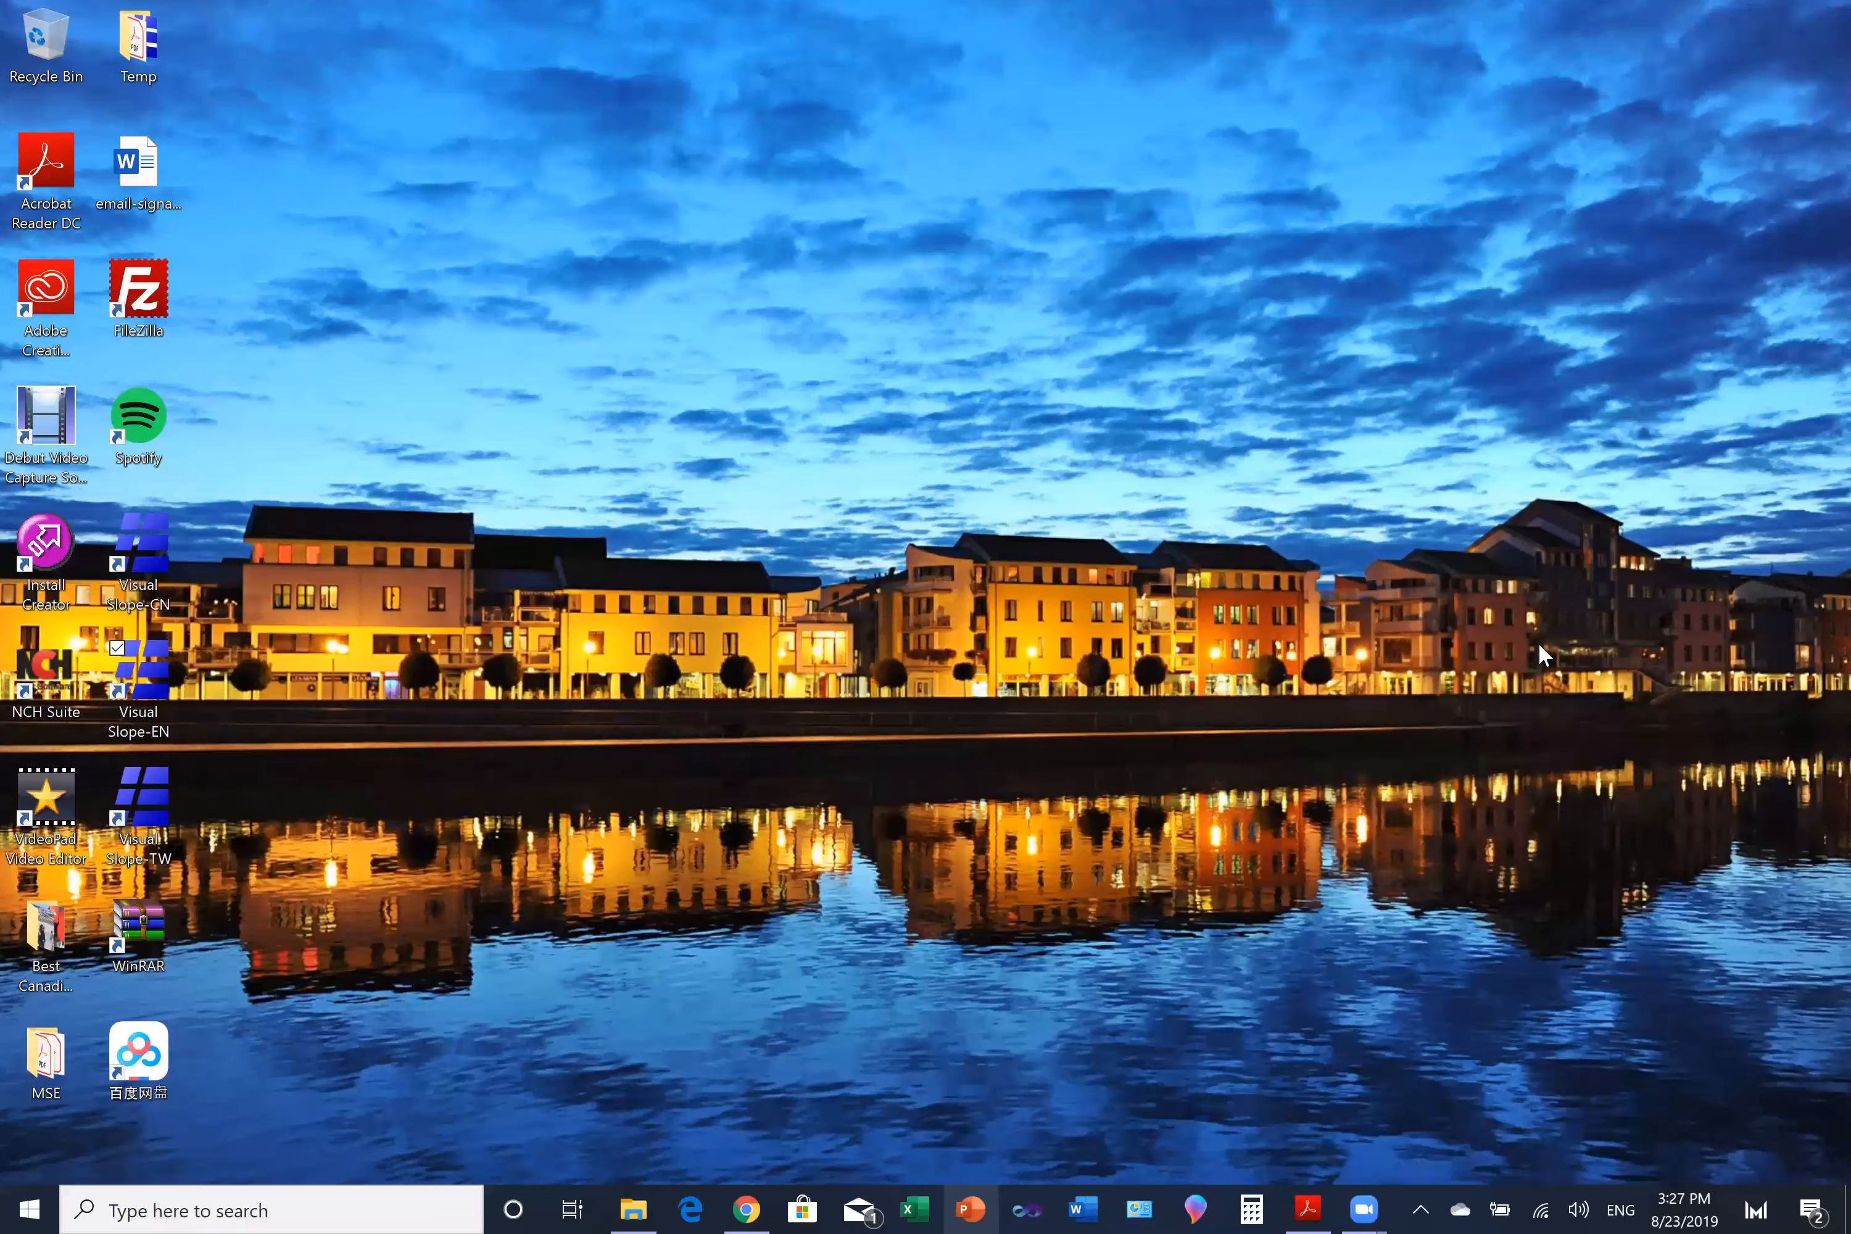
click(1314, 1209)
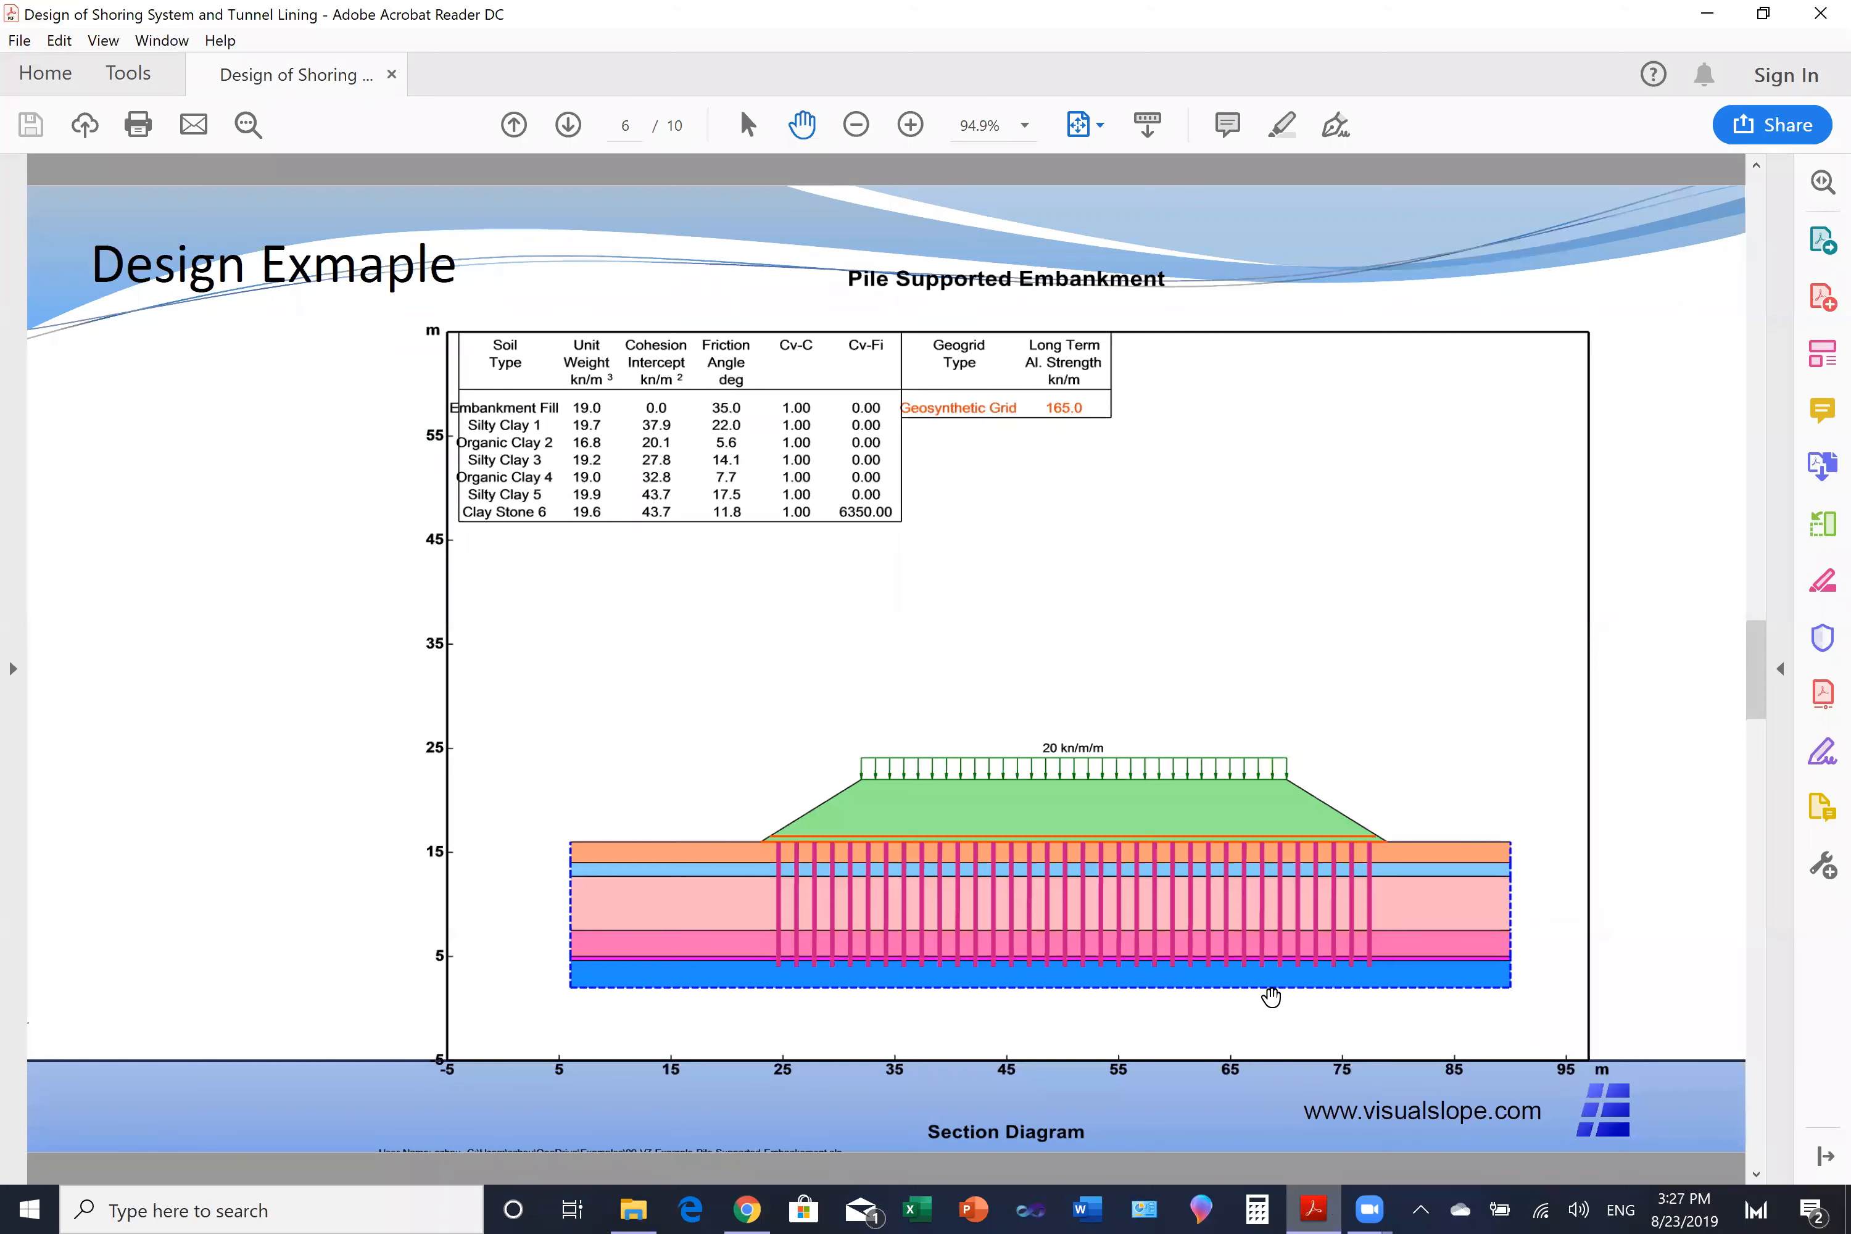
click(1758, 1010)
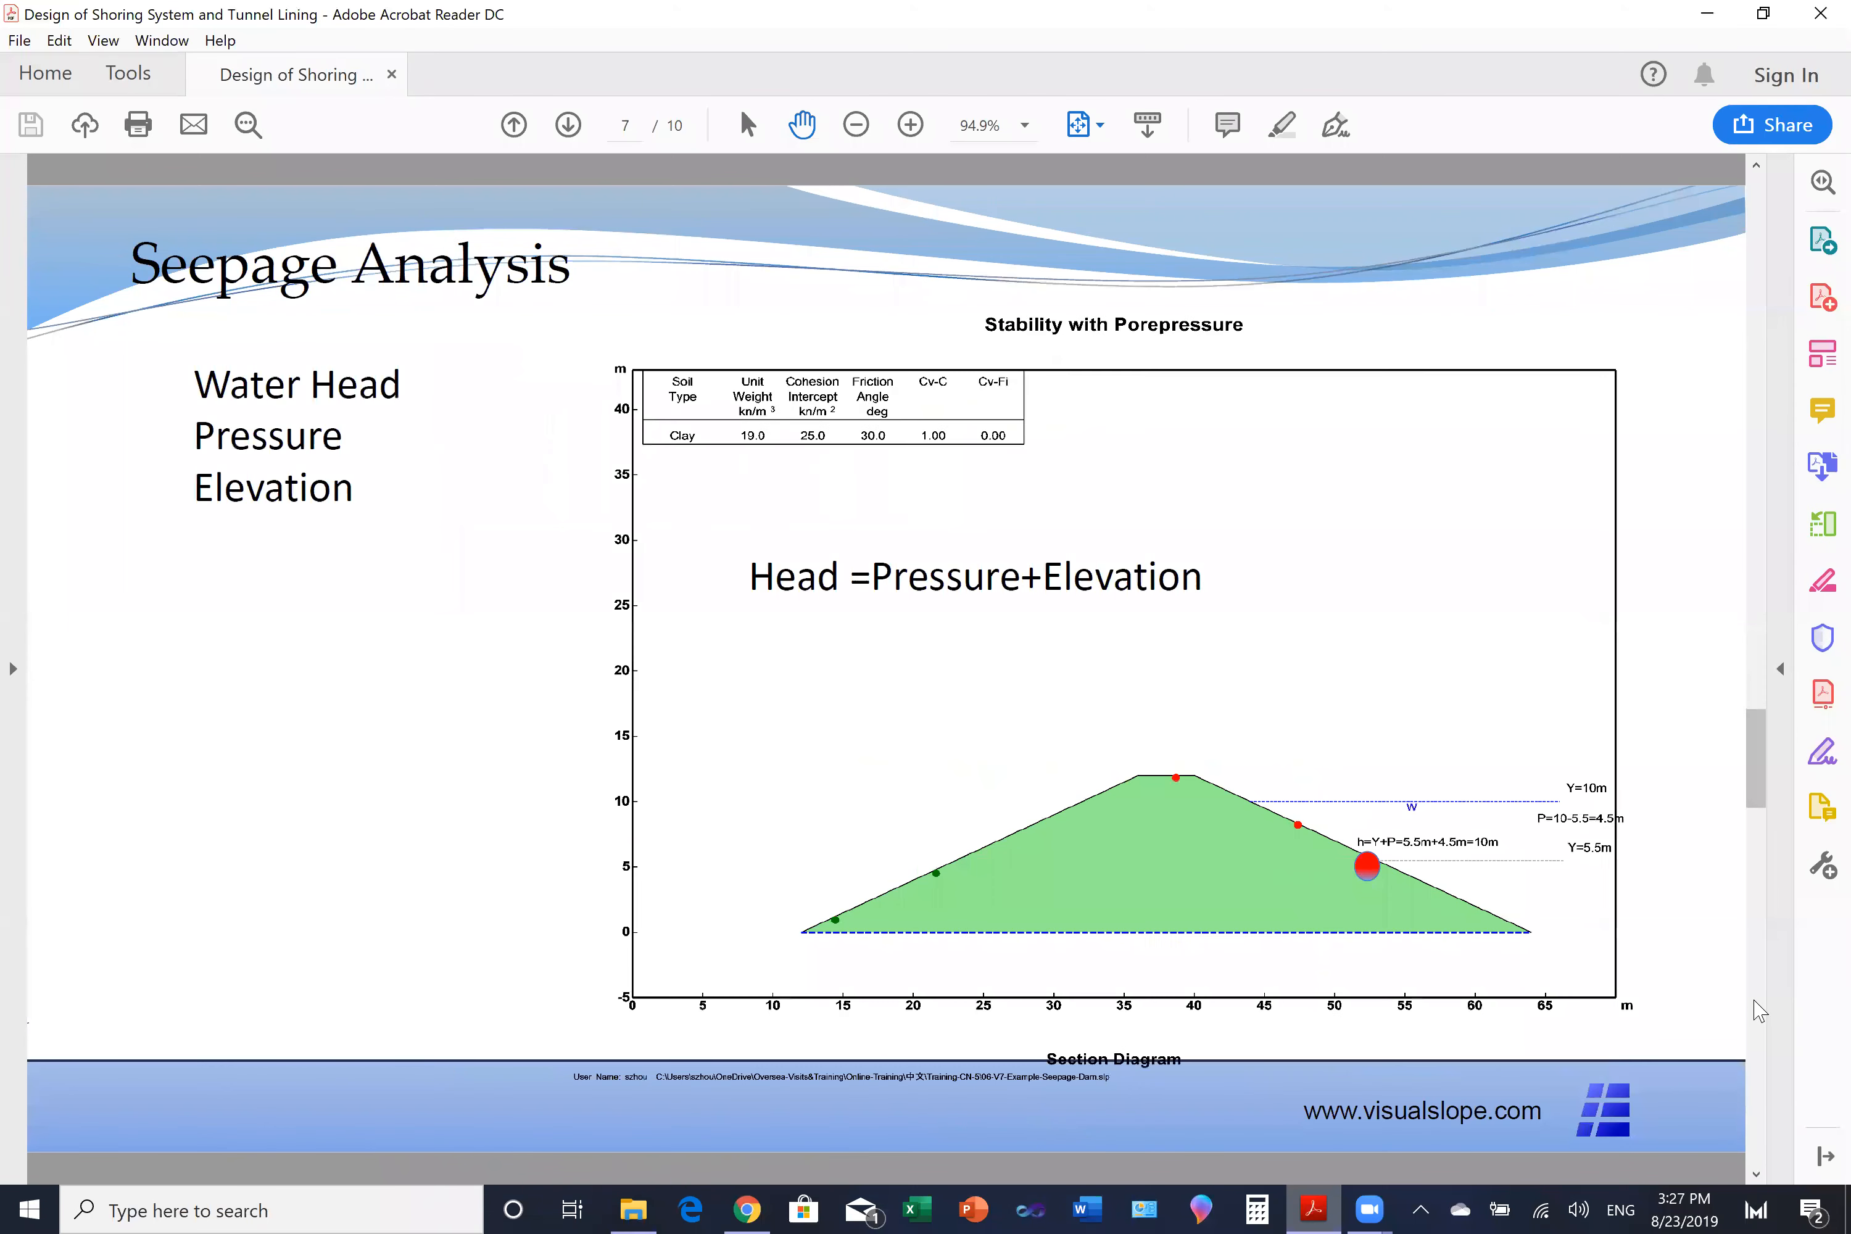
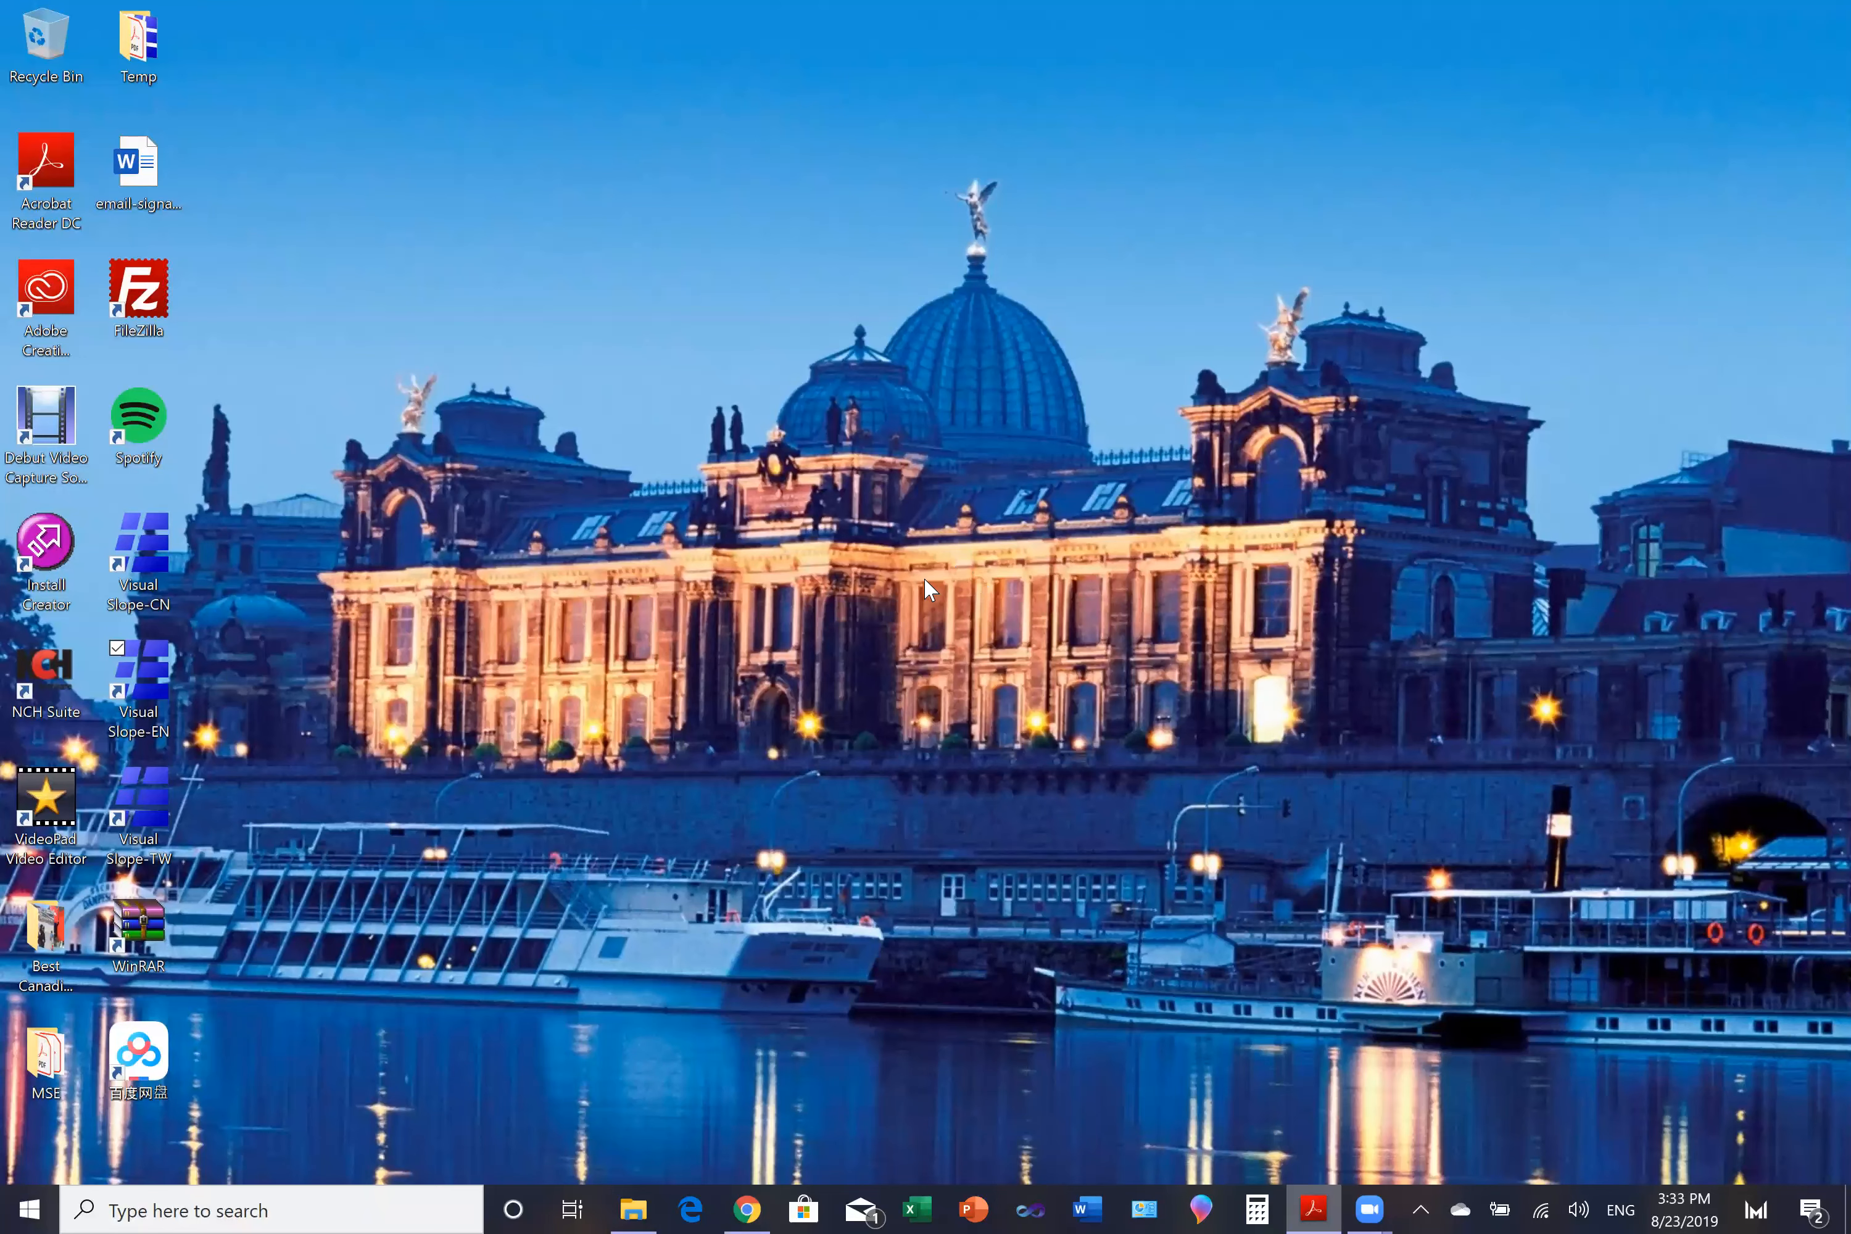
- Switch to Visual Slope and open the existing project 06-V7-Example-Seepage-1.slp from the Training-En-5 folder
double_click(150, 671)
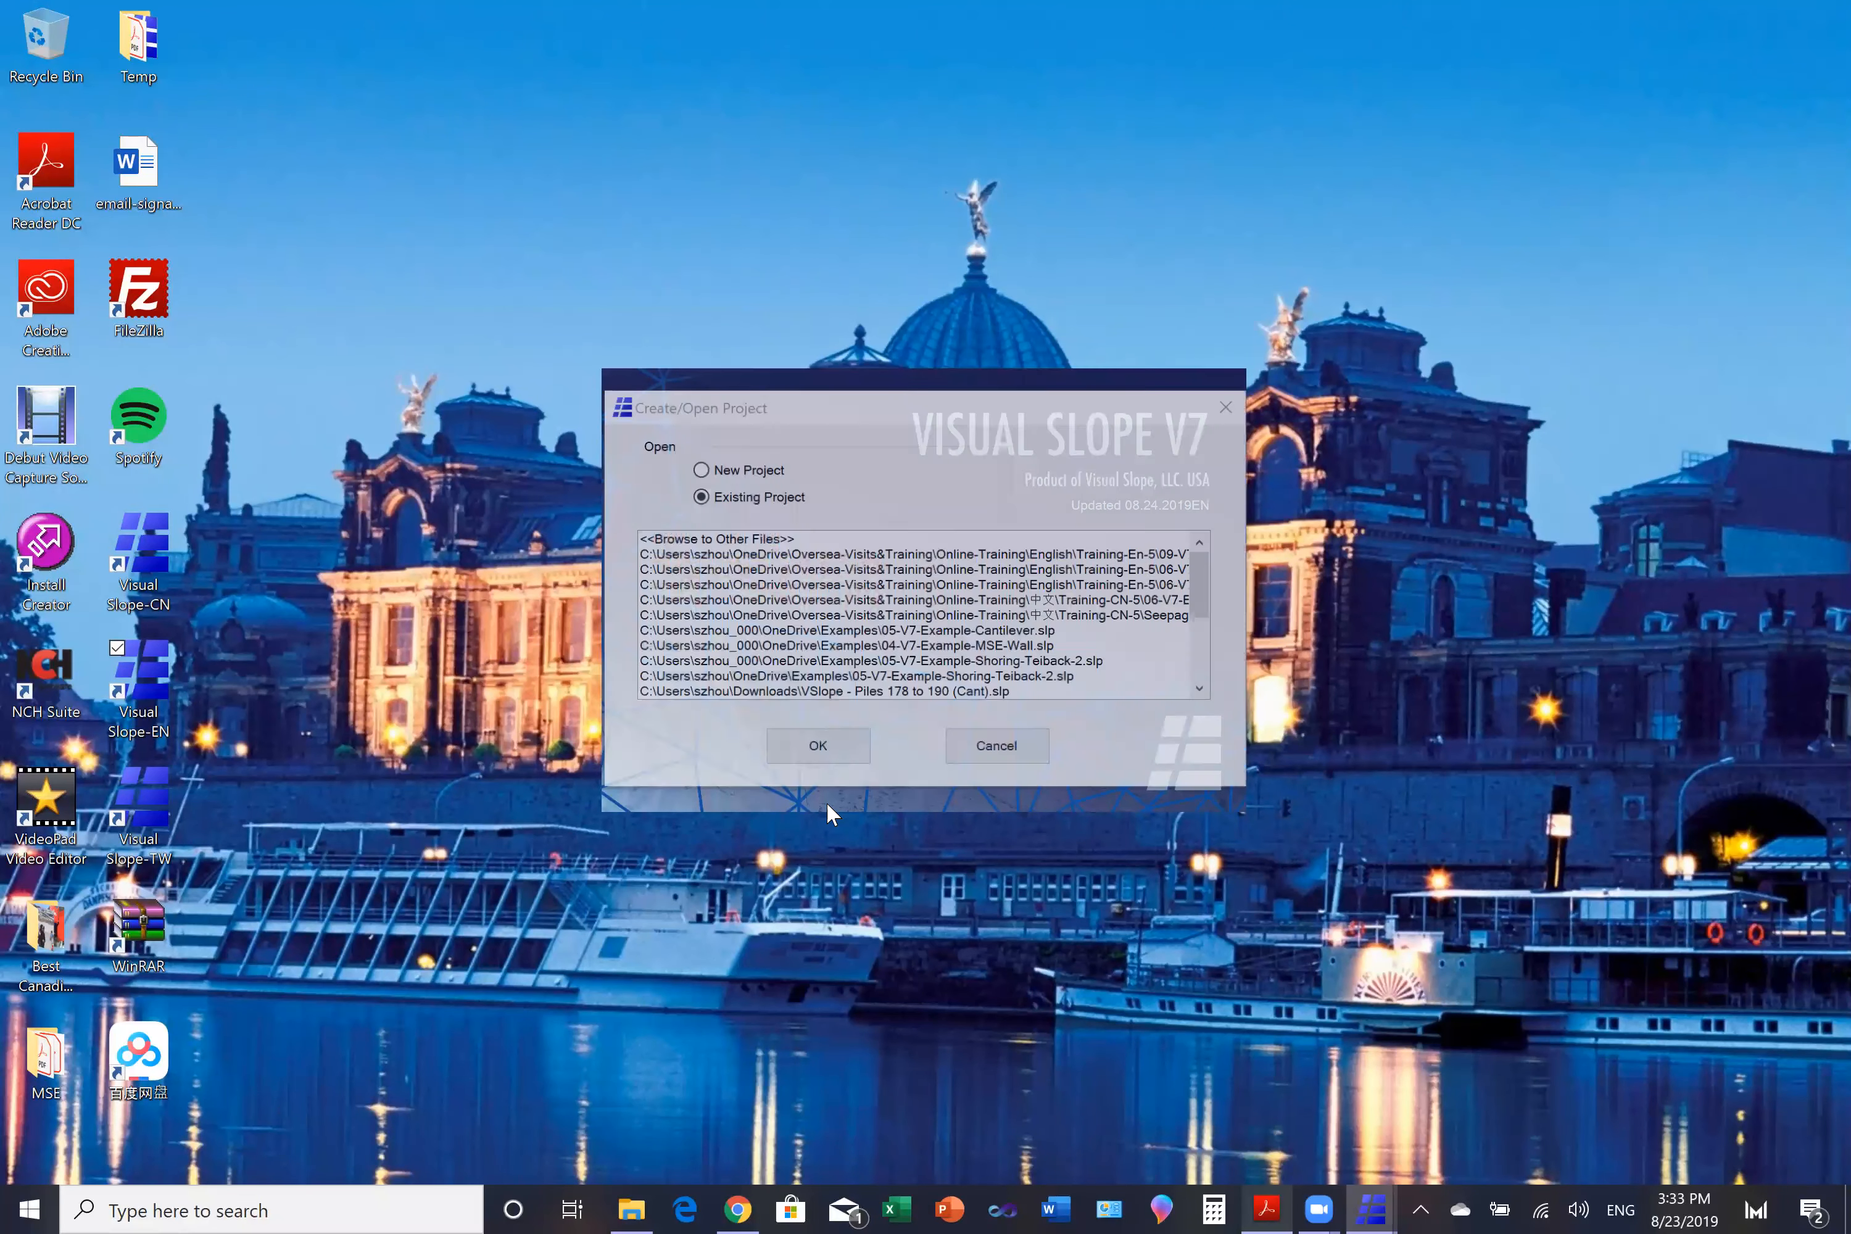
double_click(777, 540)
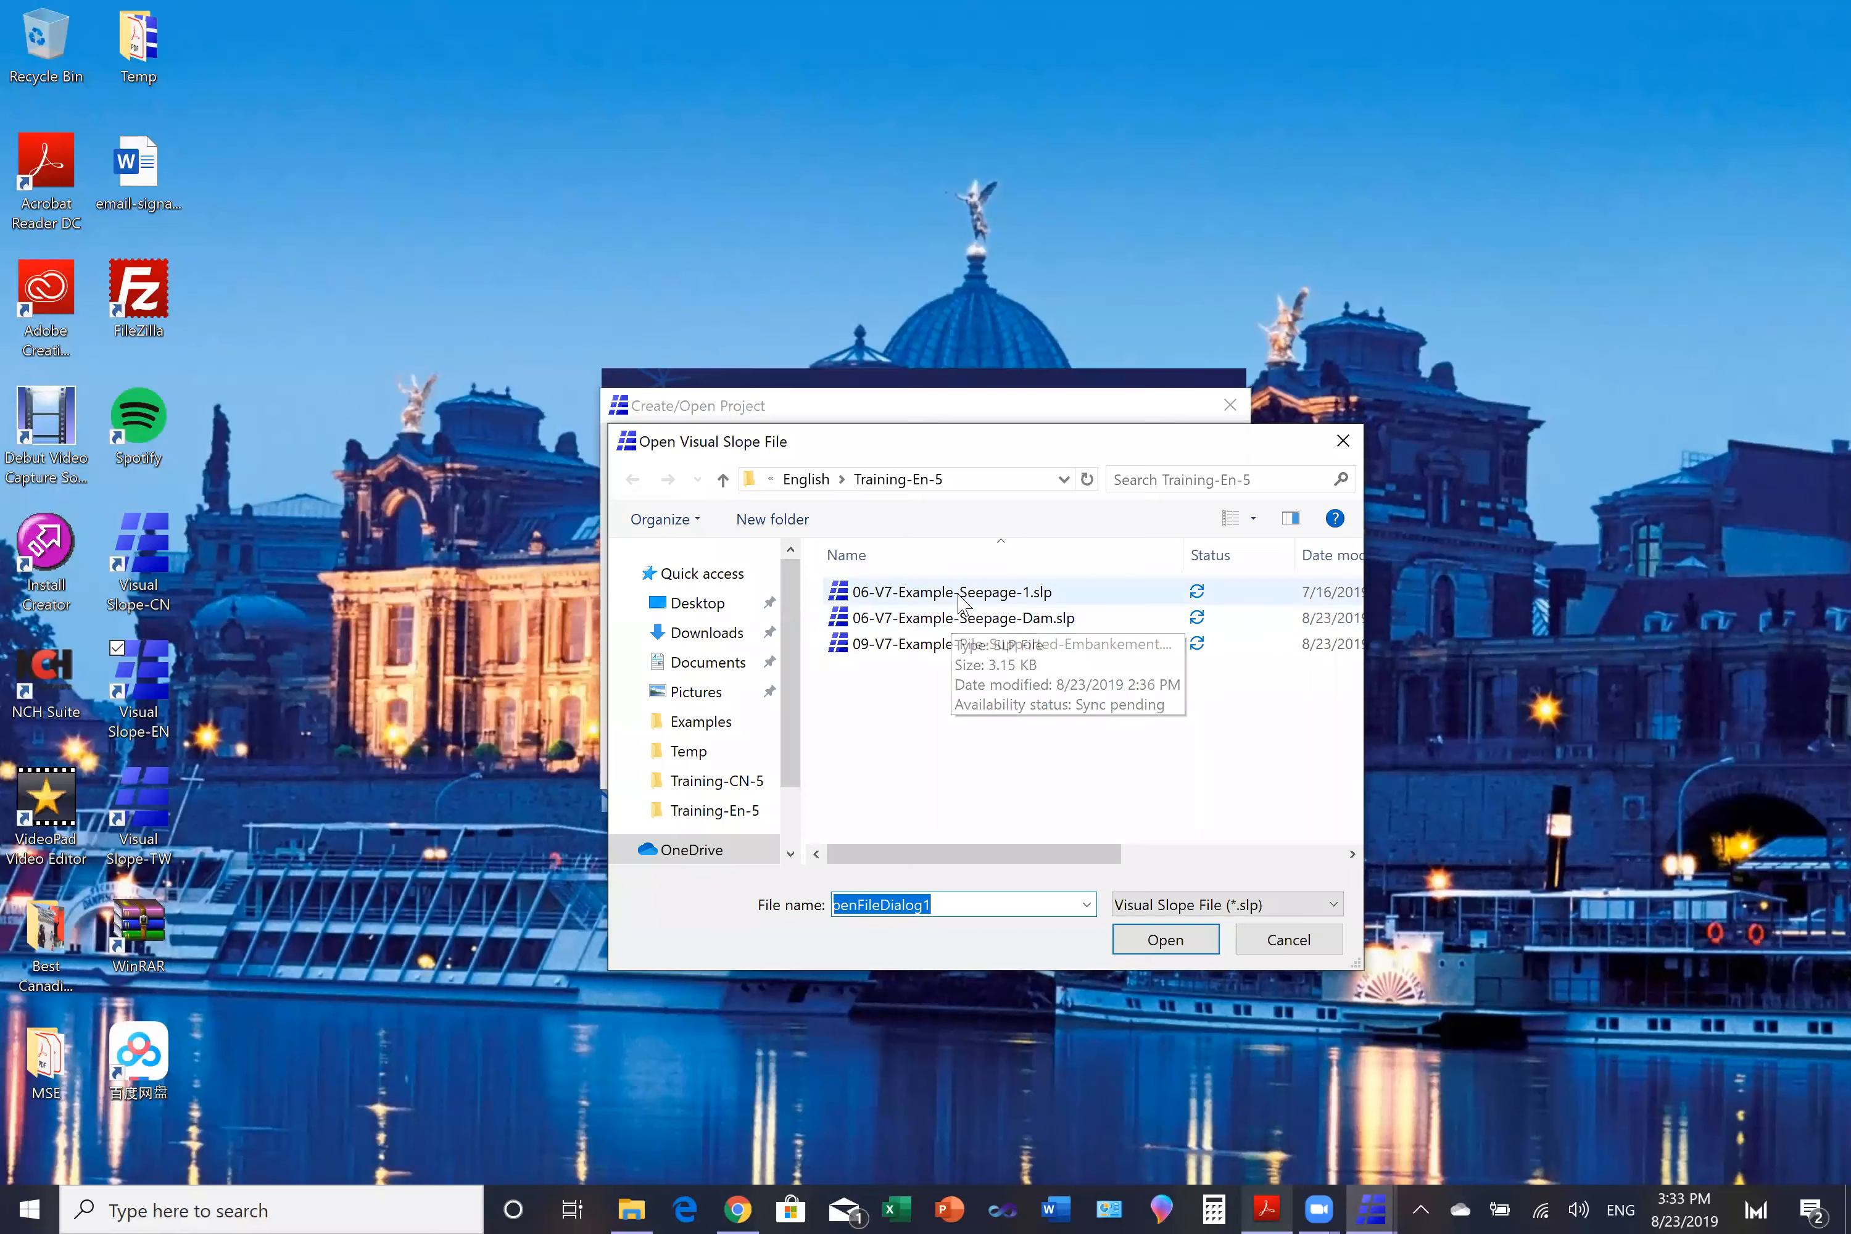
click(964, 593)
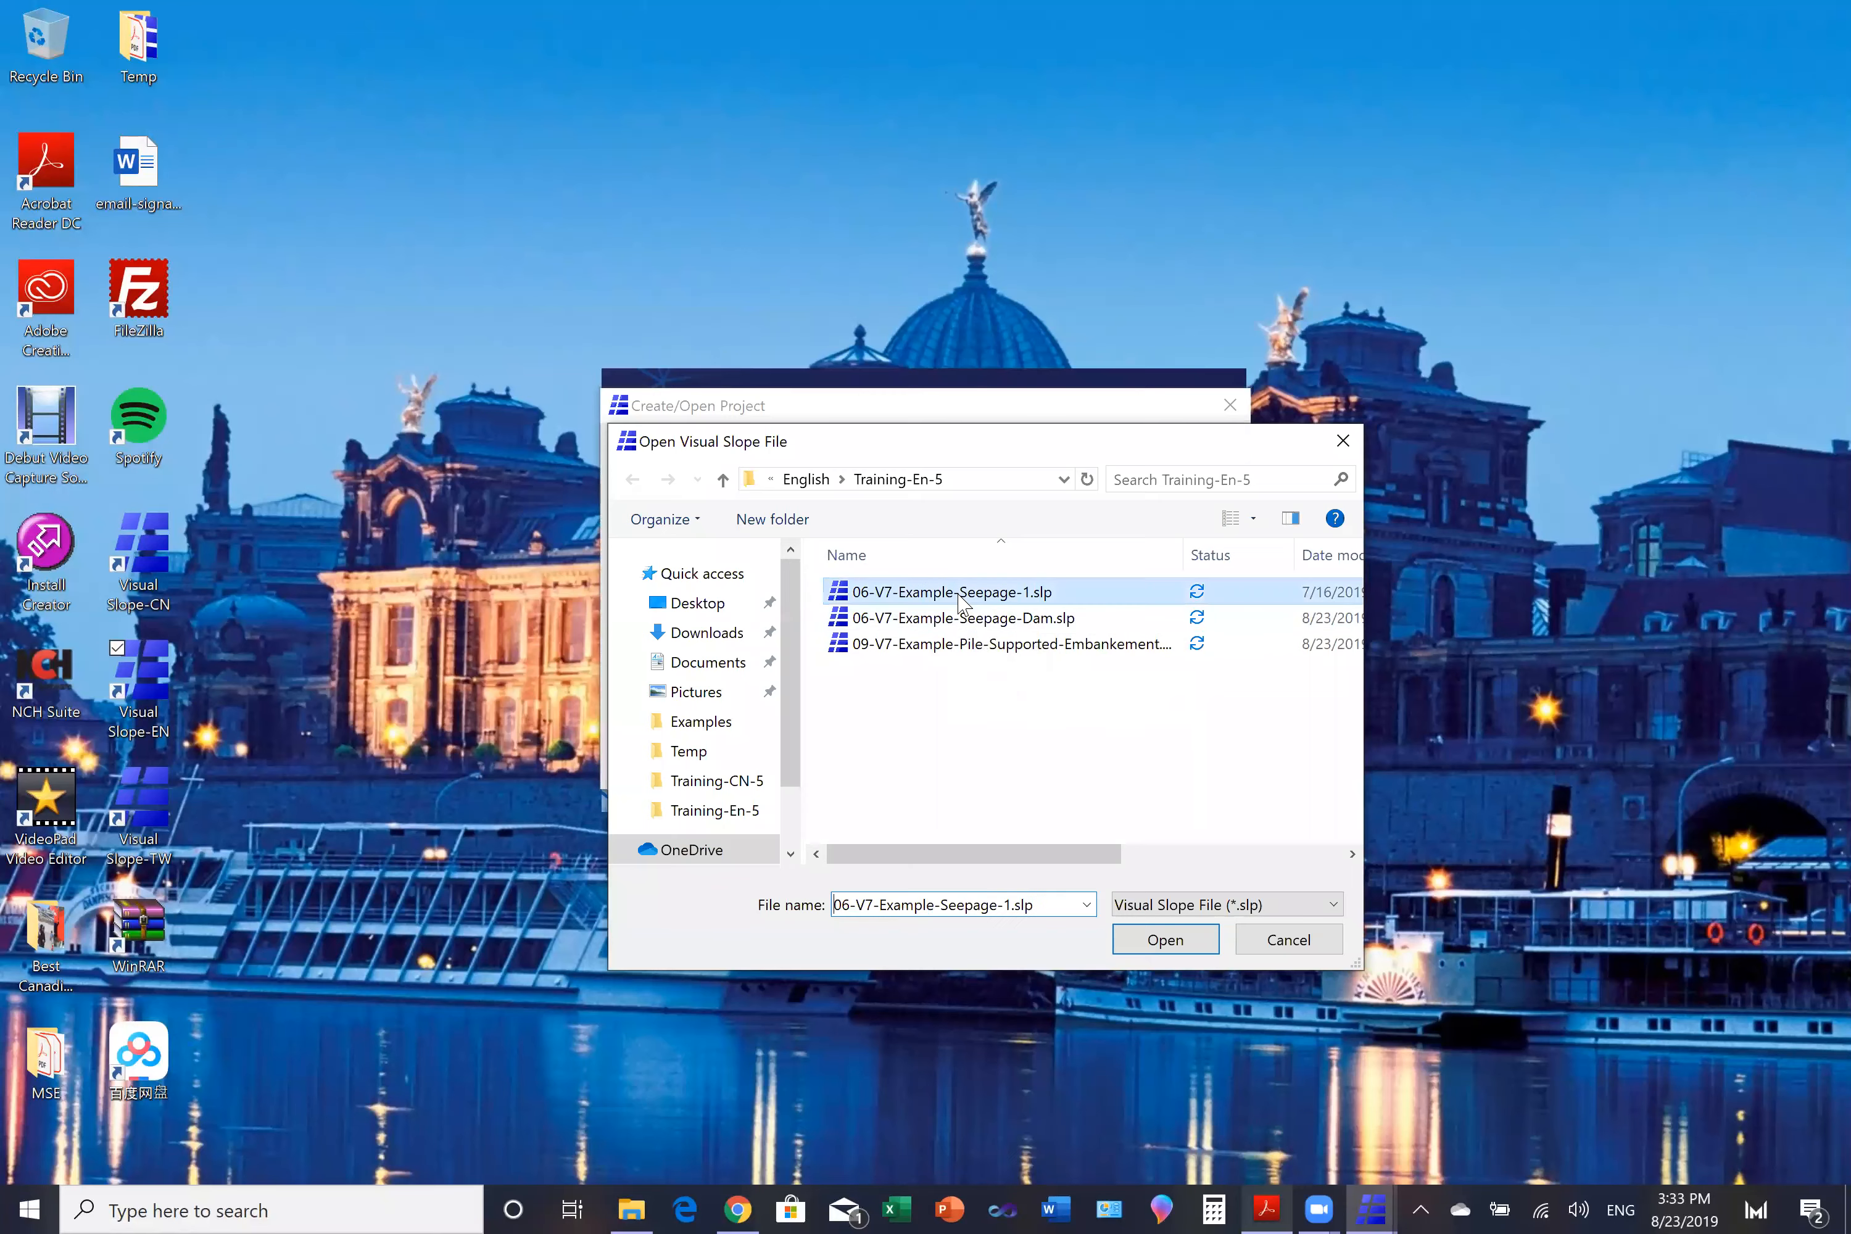
click(1188, 940)
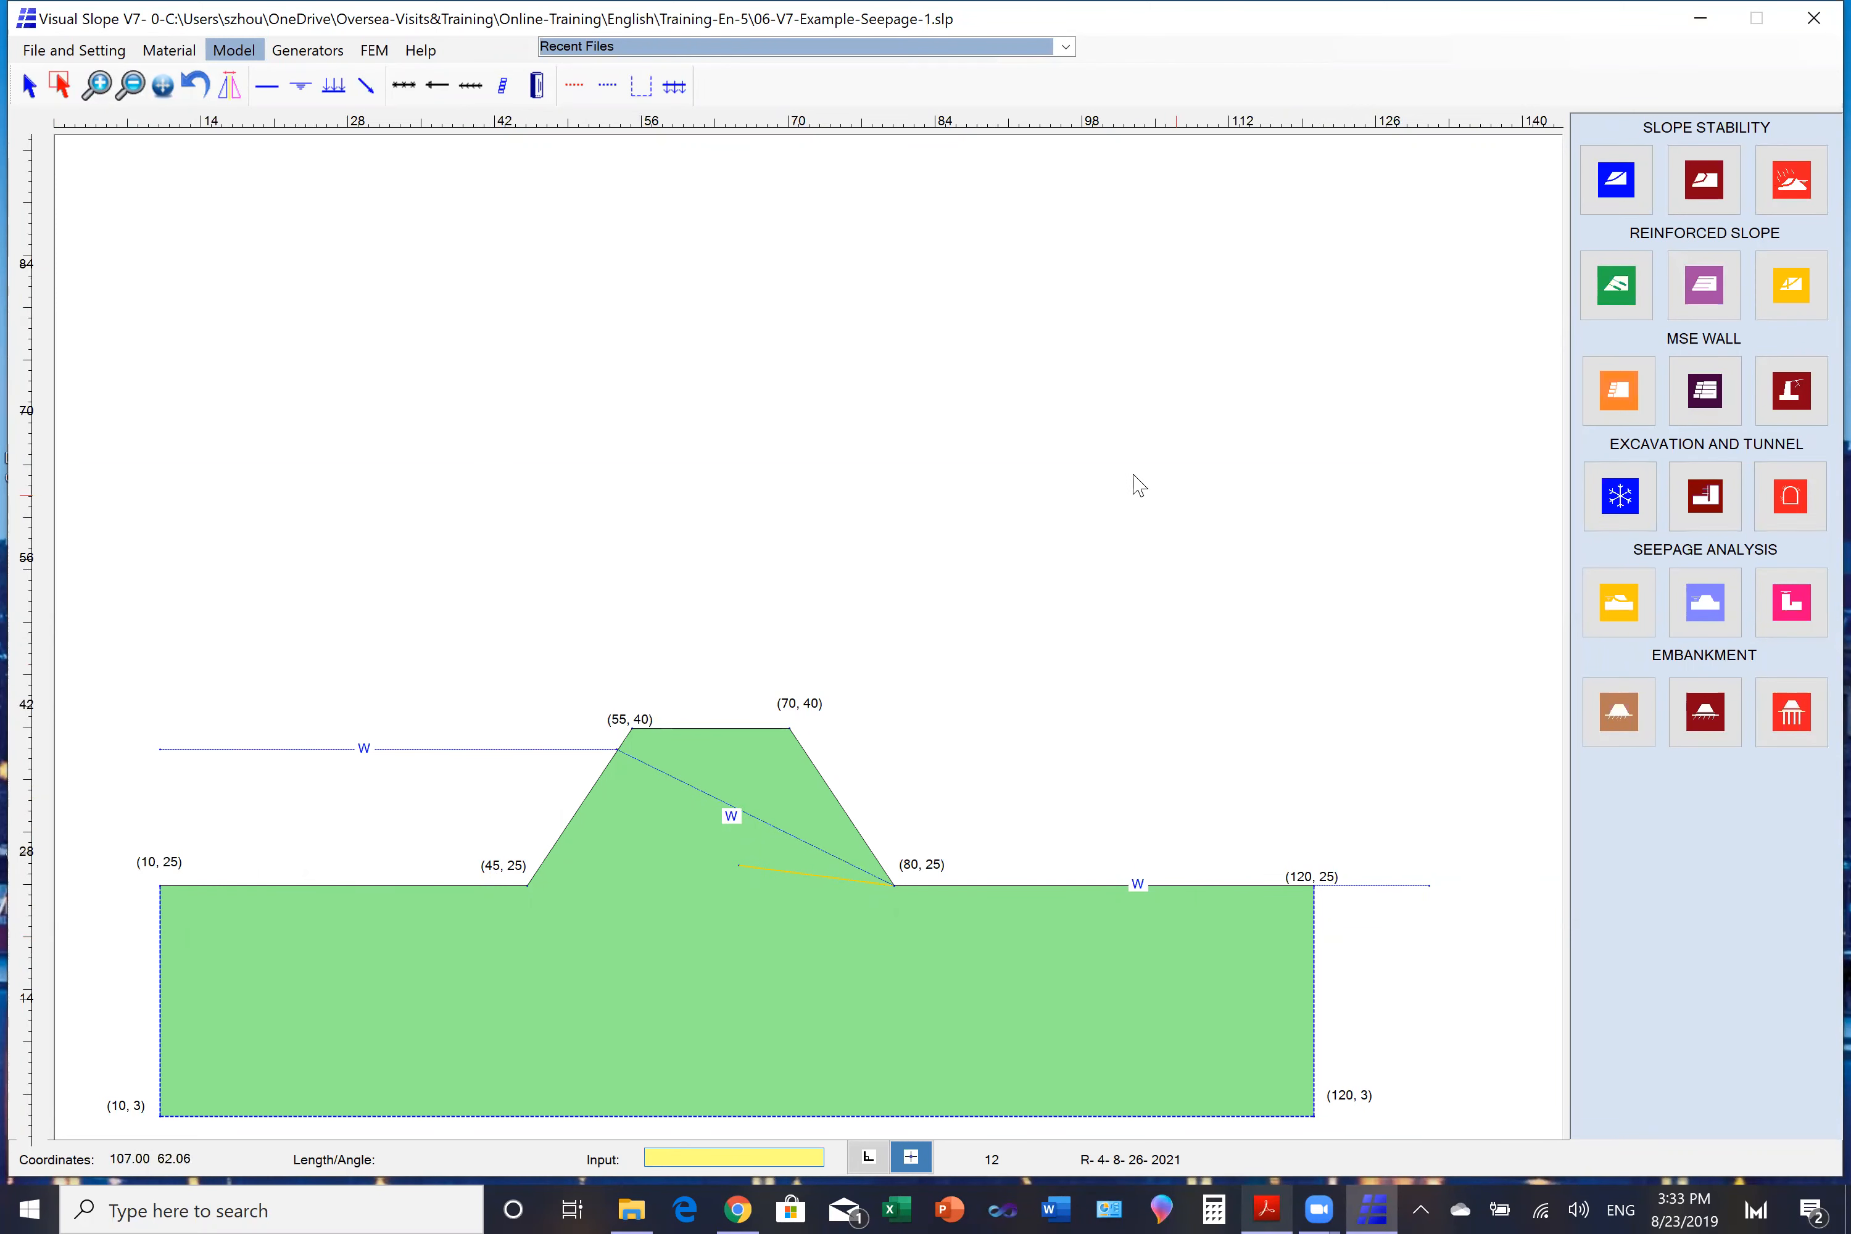
- Deactivate the non-soil drain line that runs from inside the embankment to its downstream toe at (80, 25)
click(53, 79)
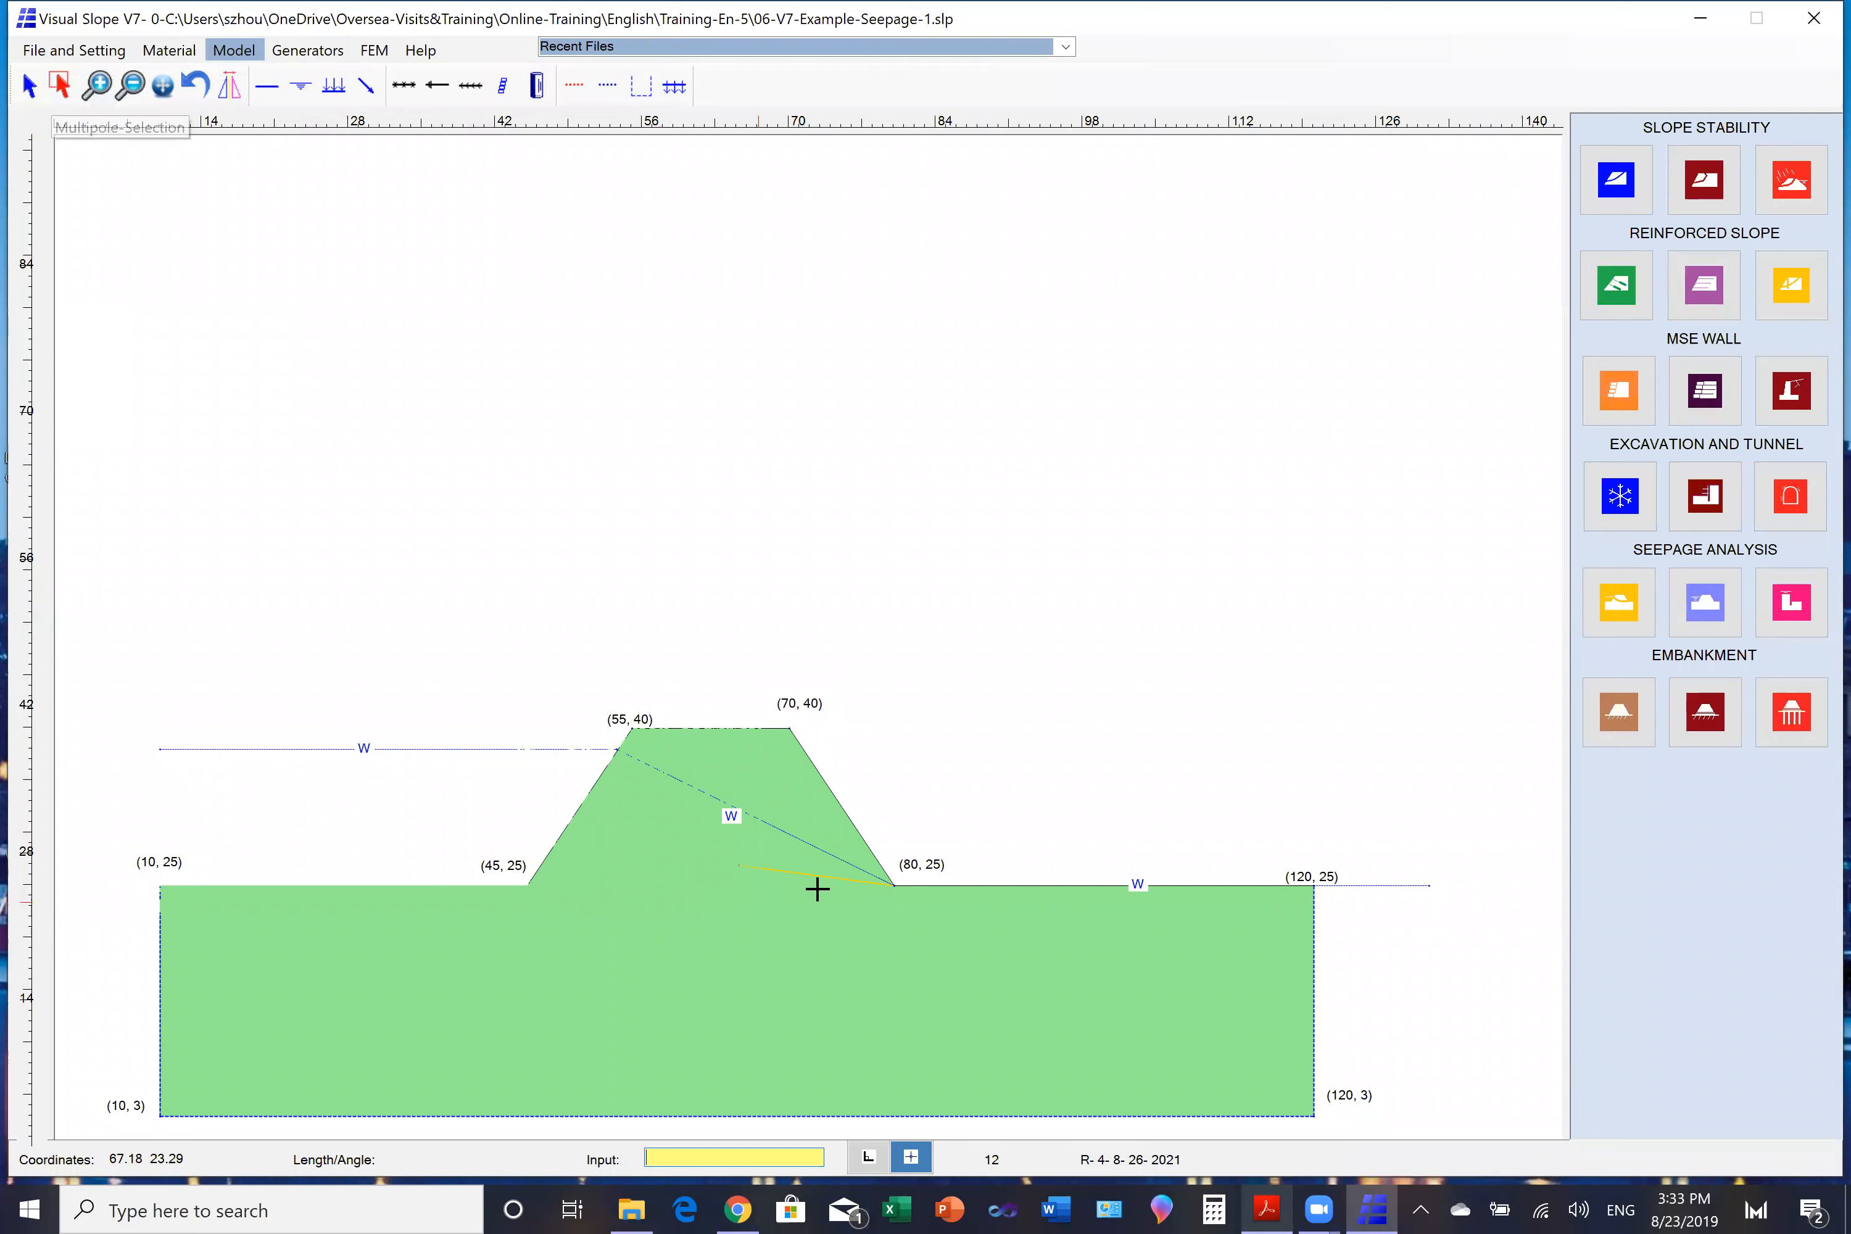
drag(778, 856, 799, 887)
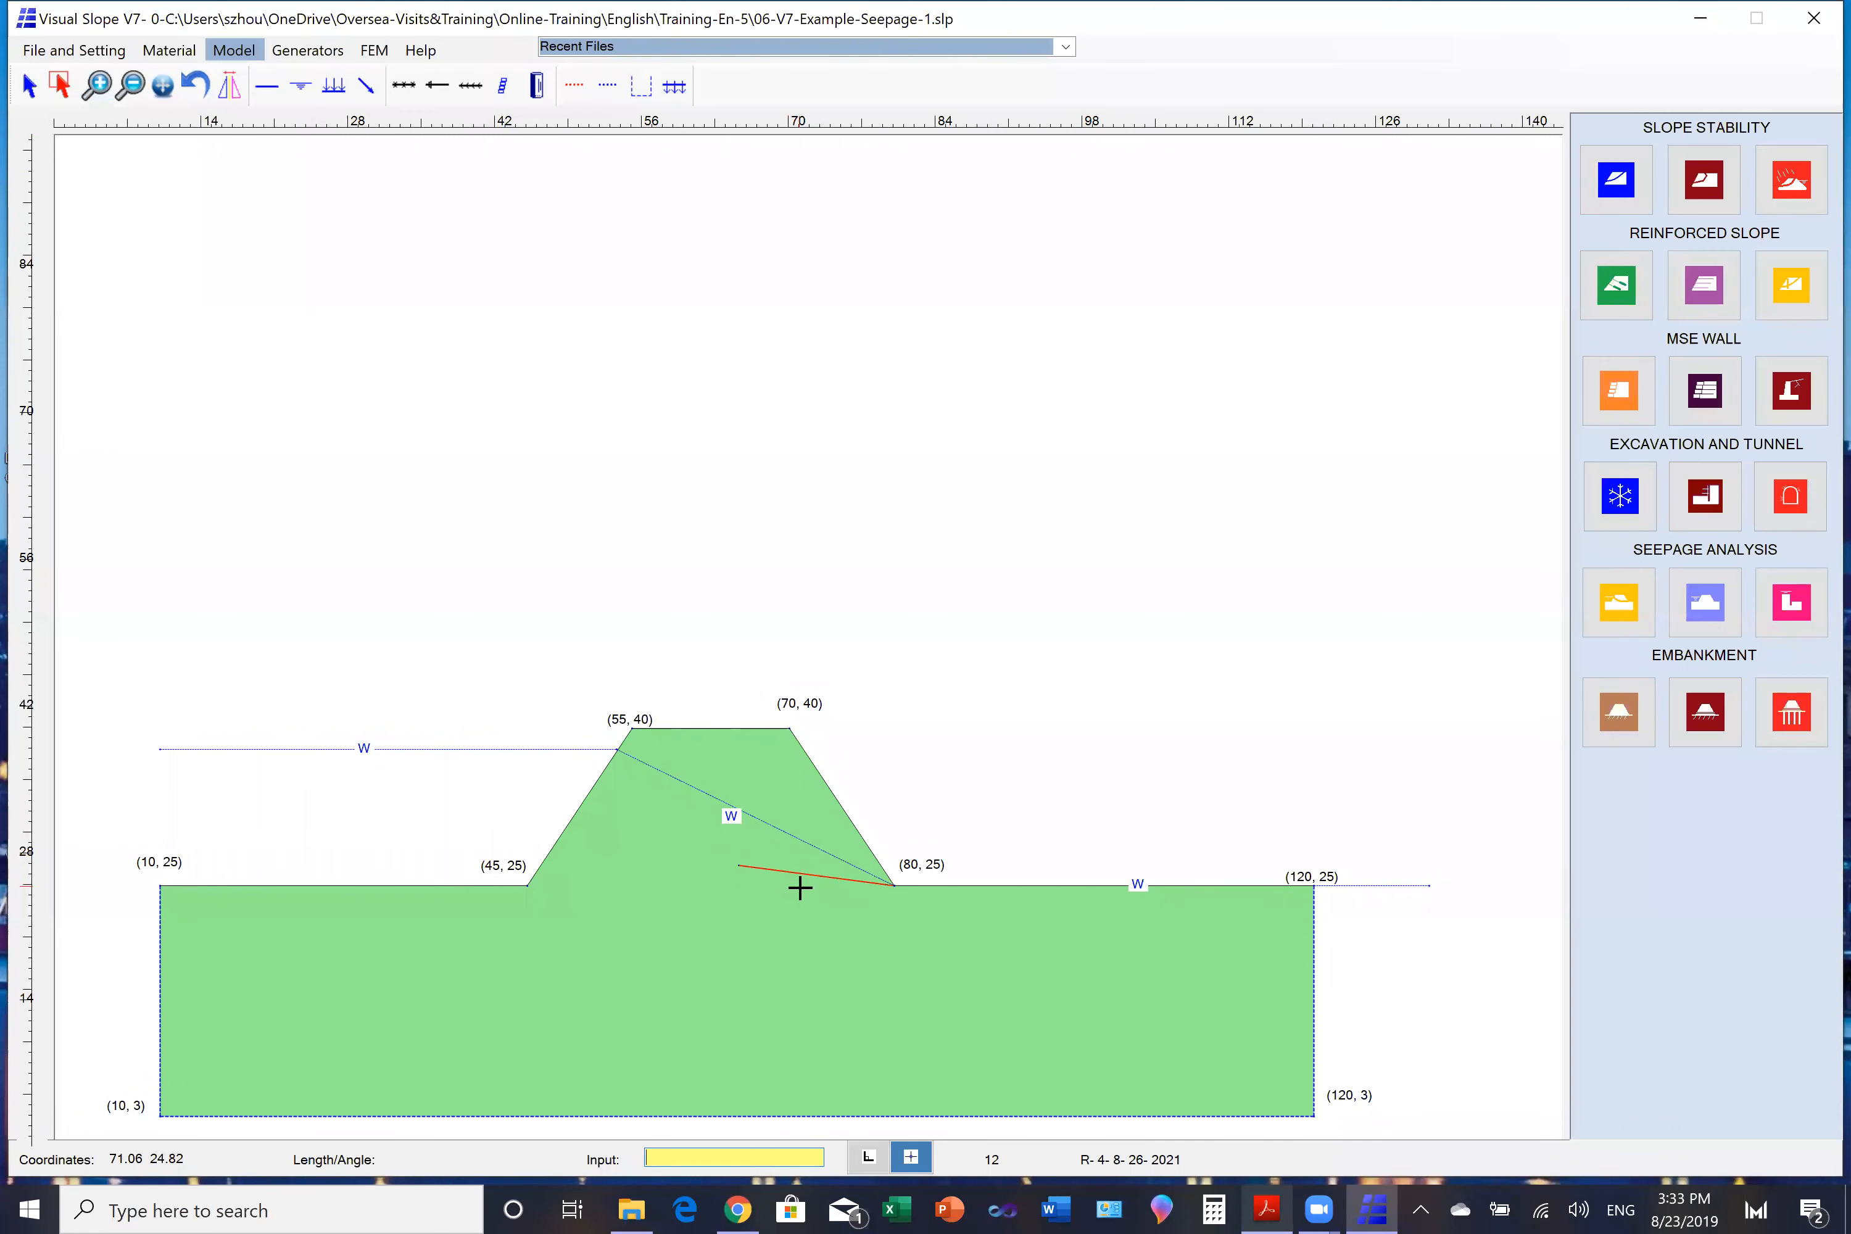
right_click(800, 887)
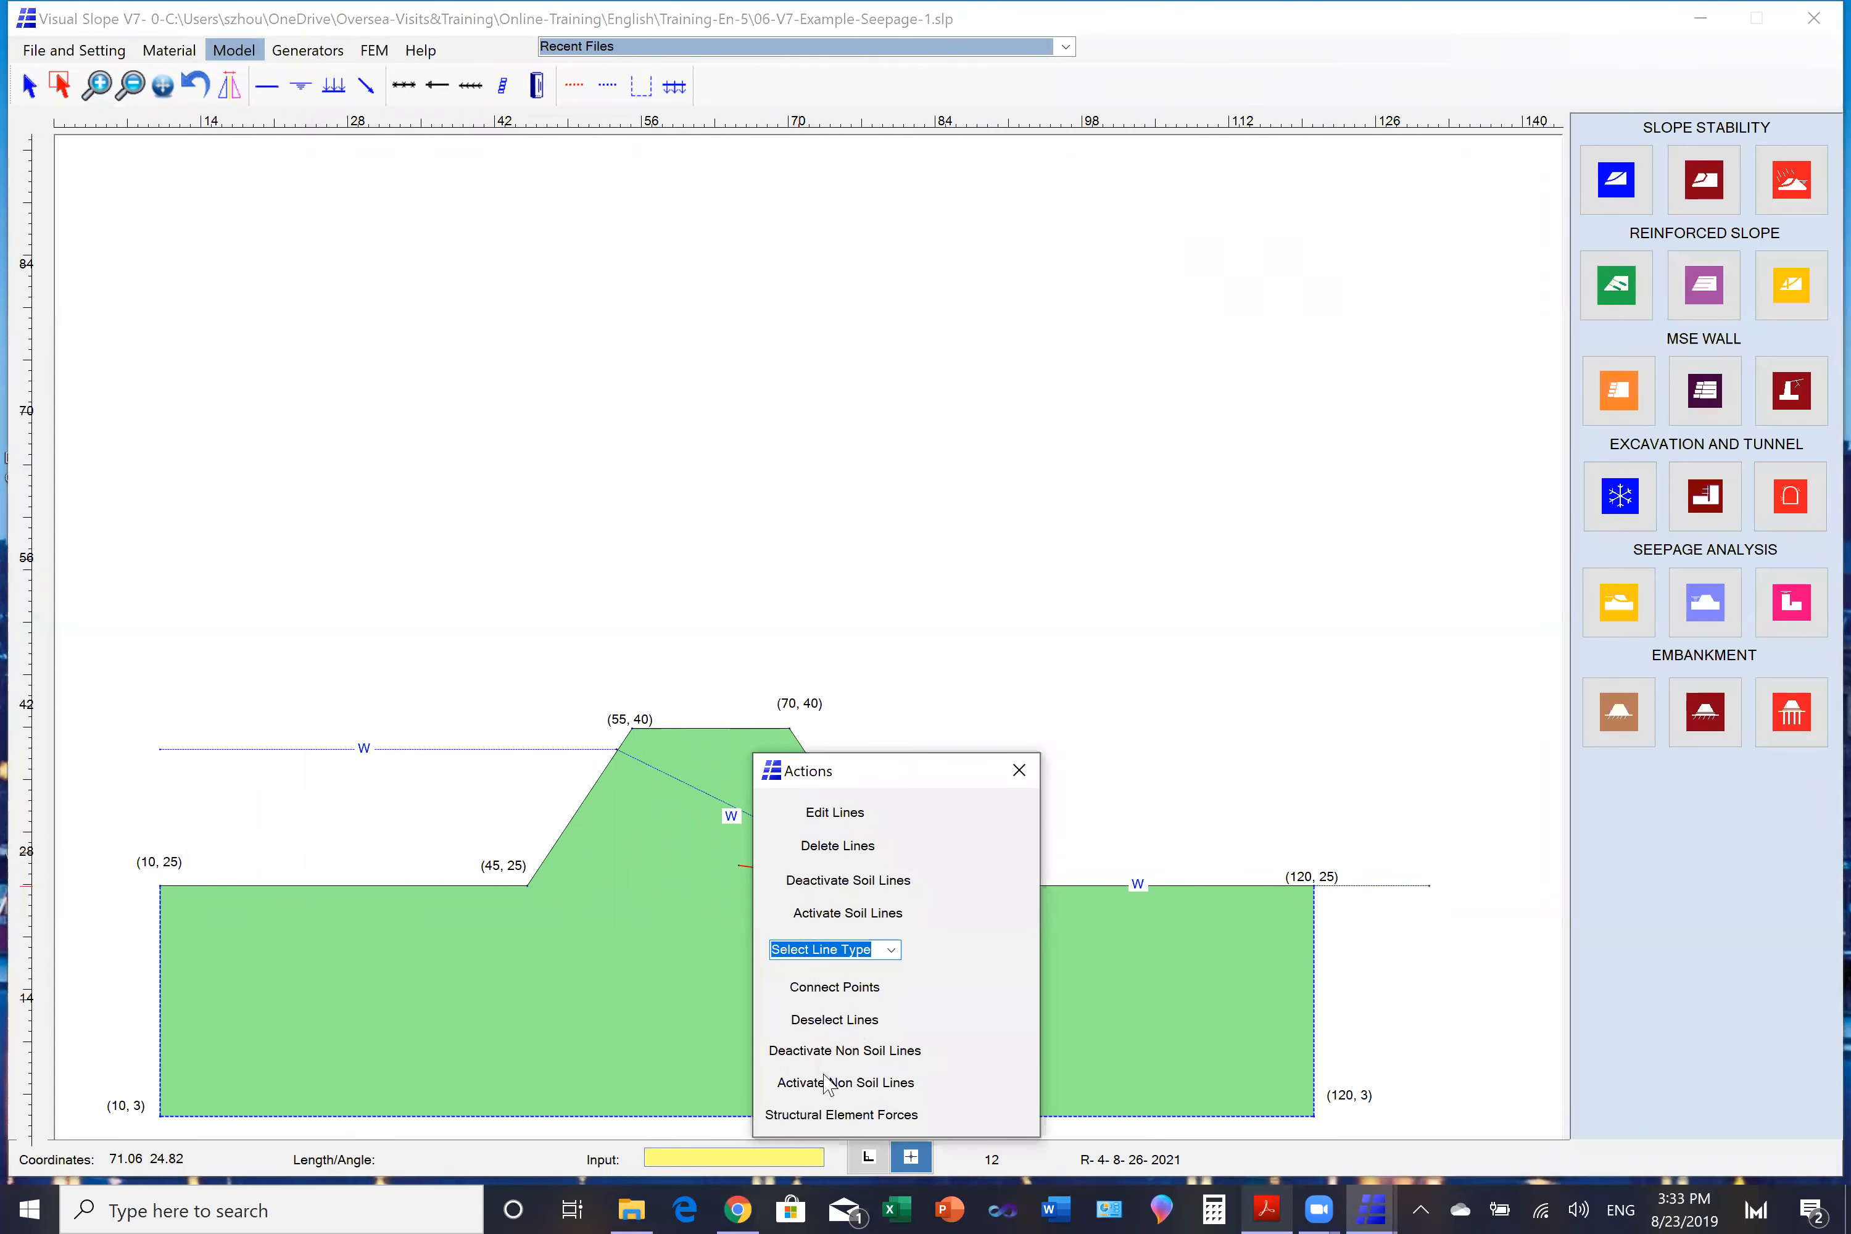
click(827, 1053)
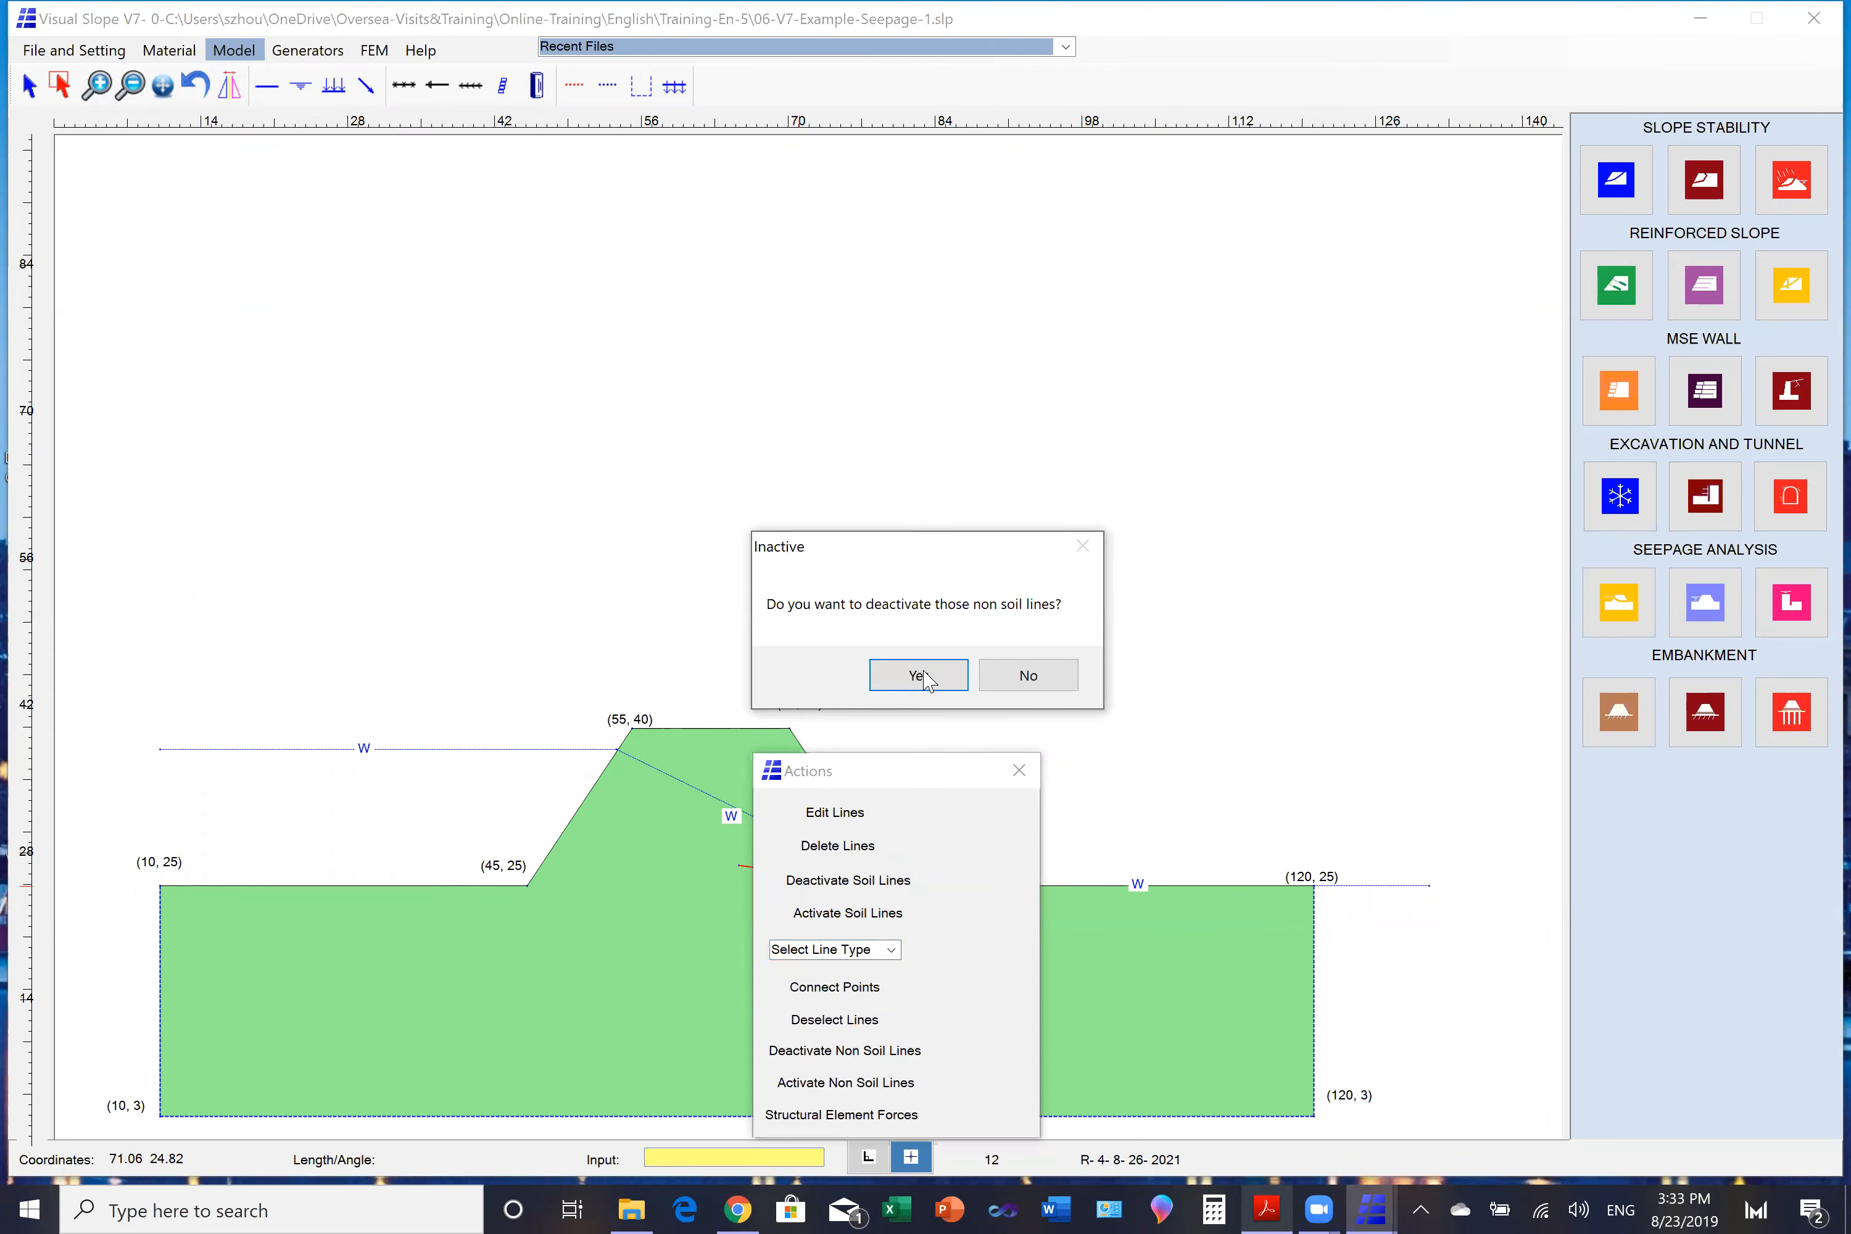
click(923, 676)
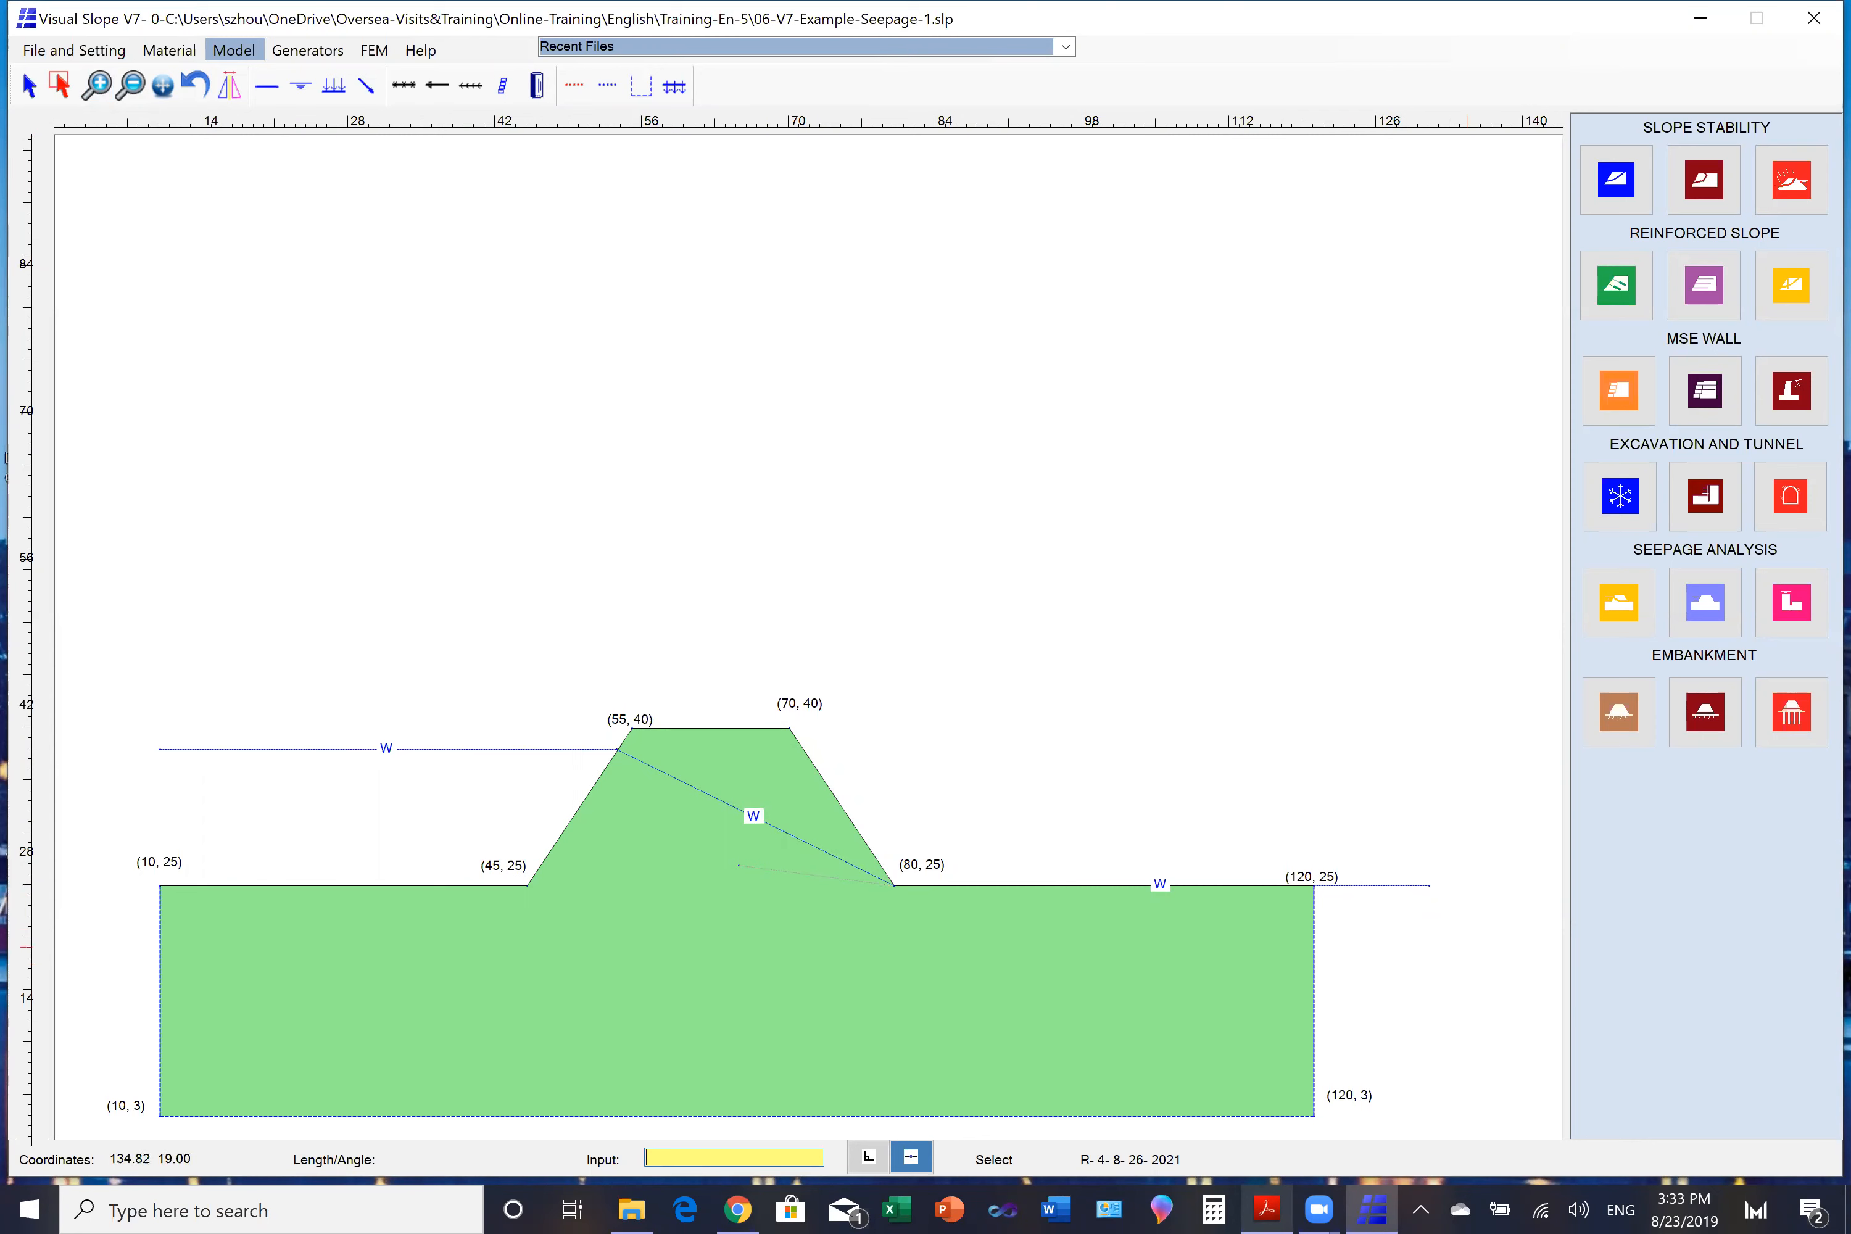
- Run the saturated seepage analysis without the drain, and draw the equipotential shading and black-and-white flow lines with arrows
click(1799, 607)
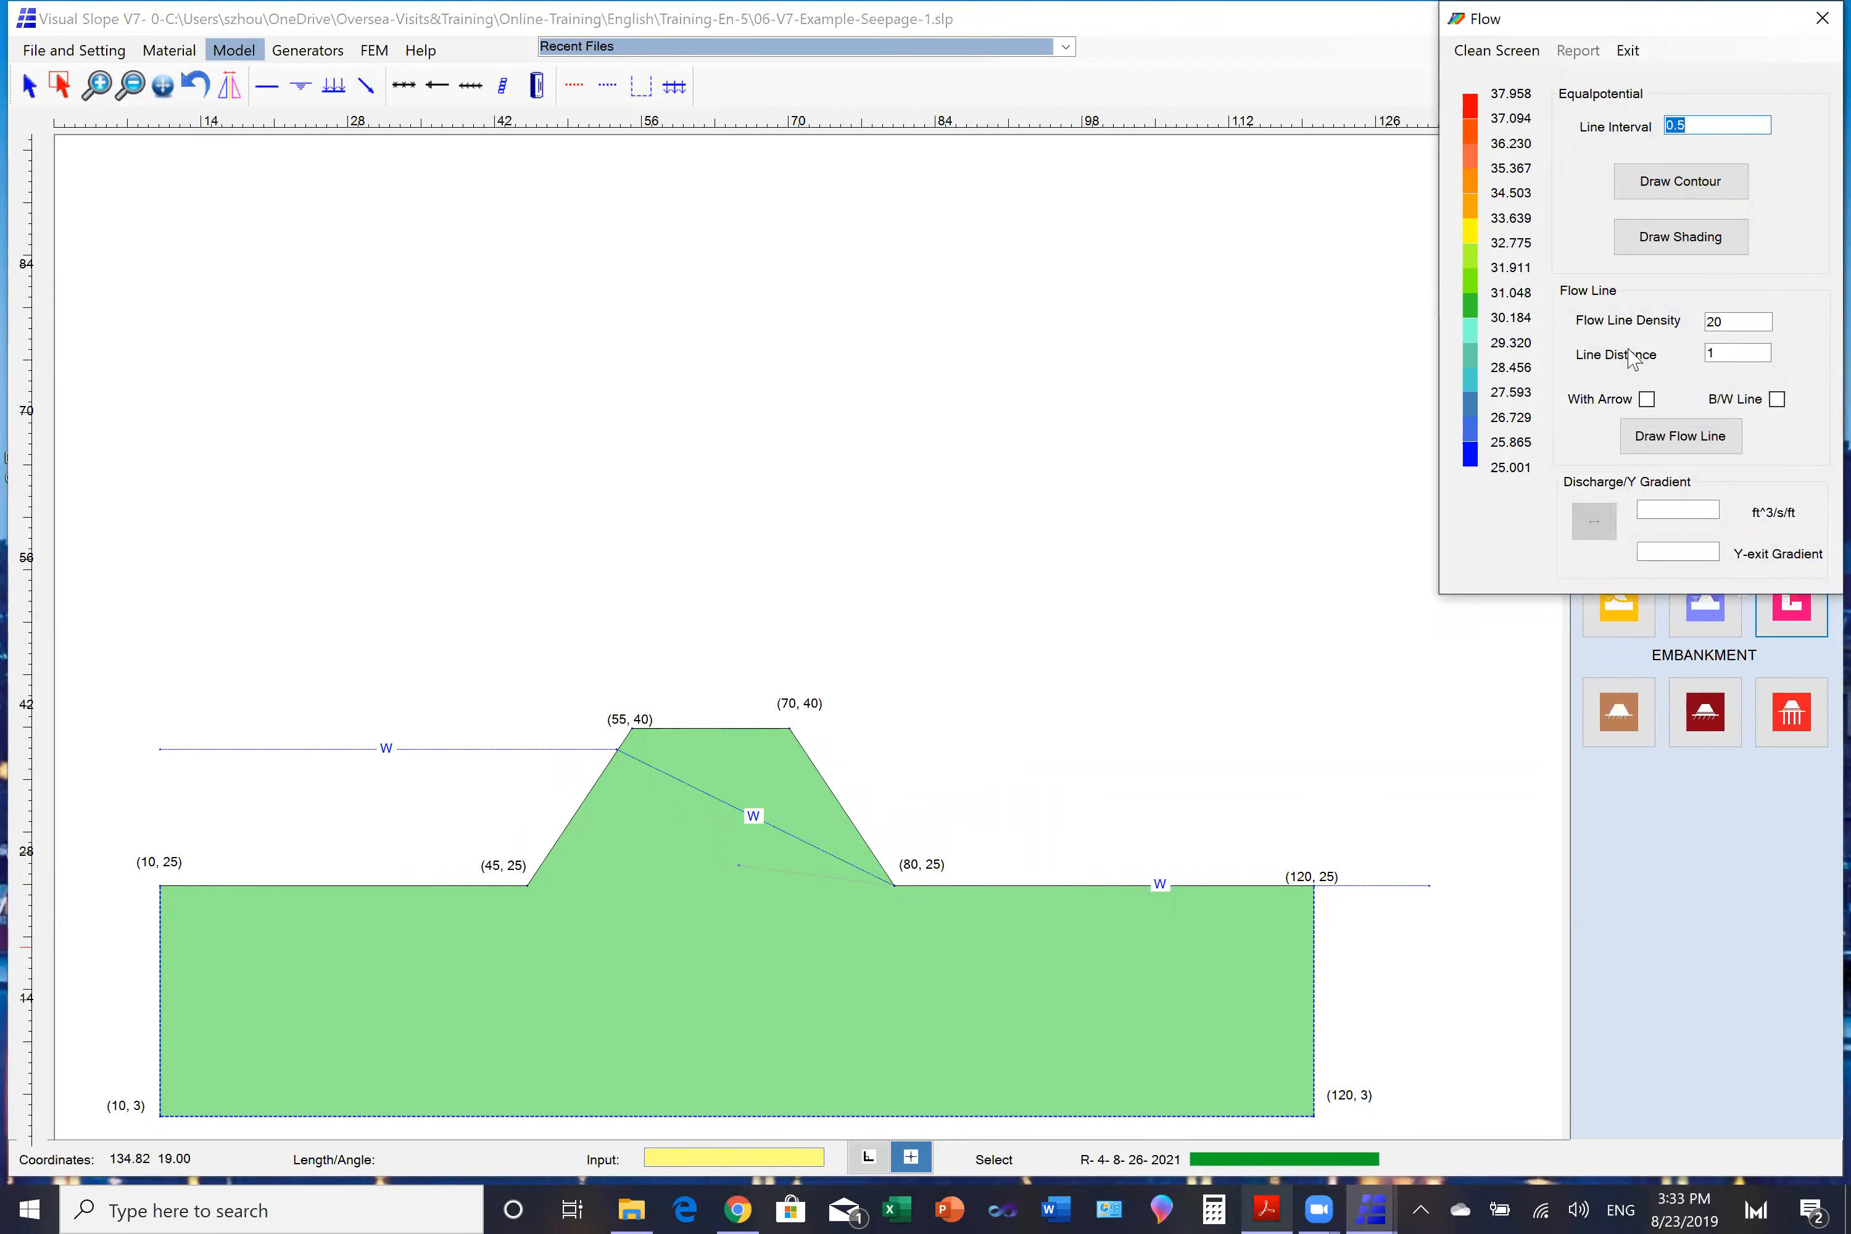
click(1653, 243)
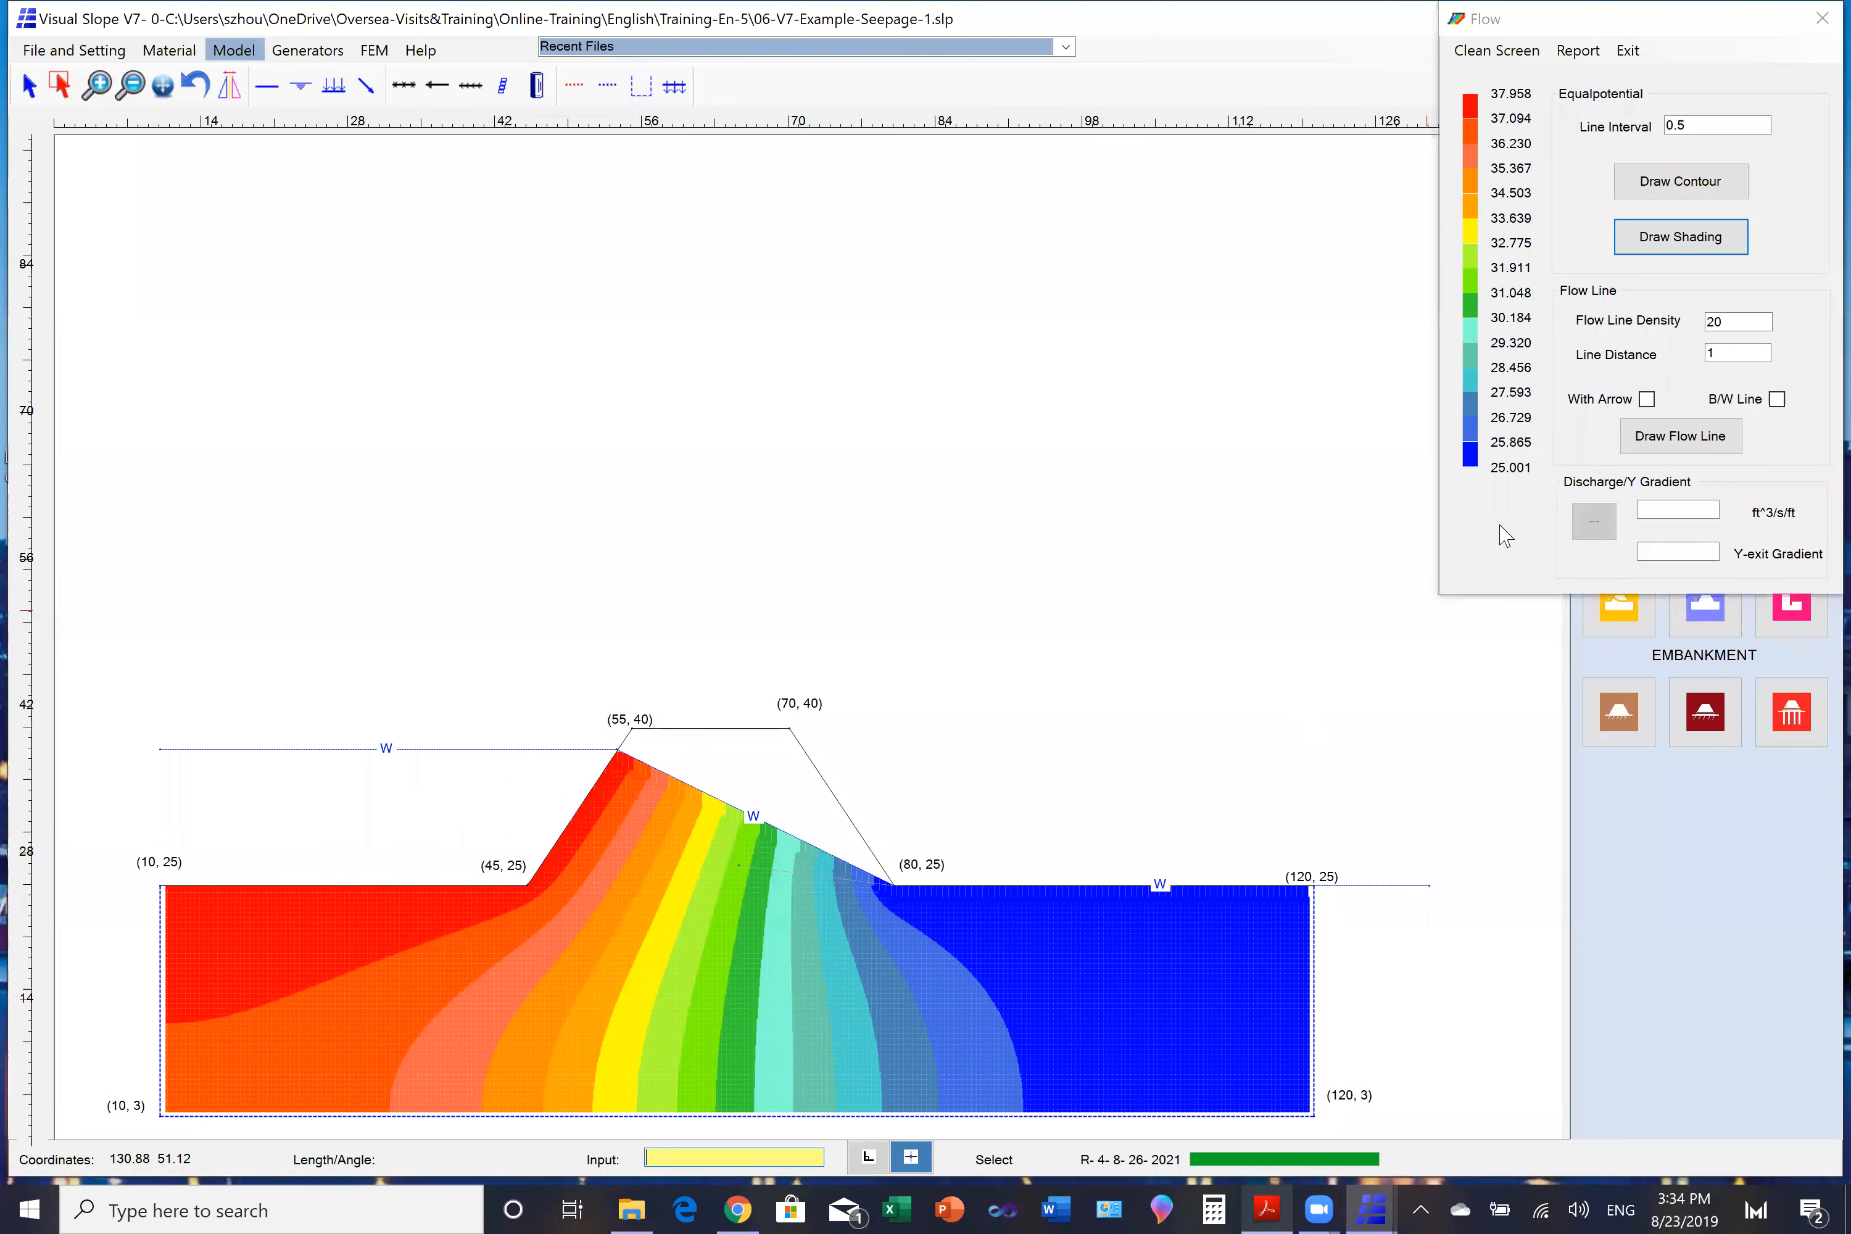
click(1647, 398)
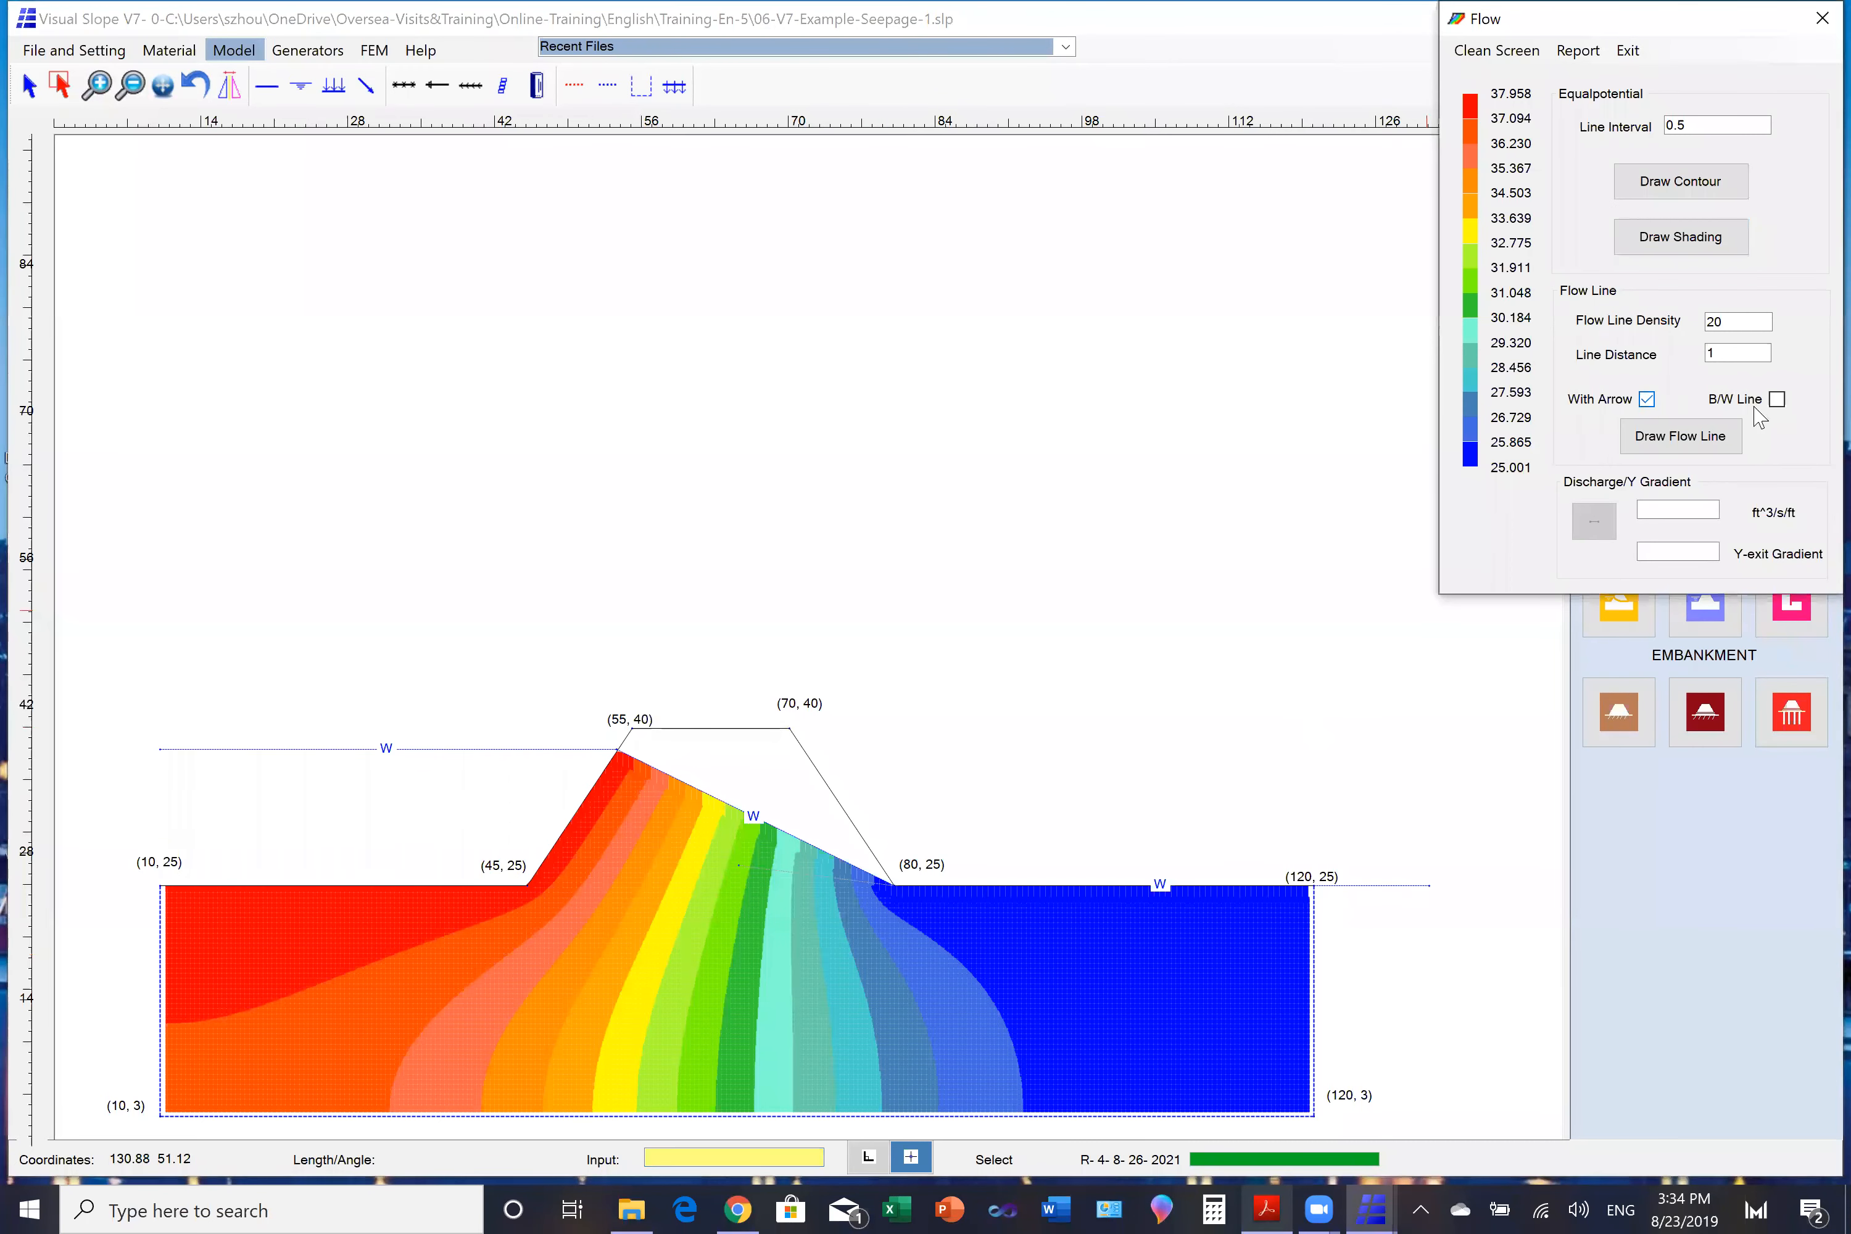
click(1778, 400)
click(1663, 439)
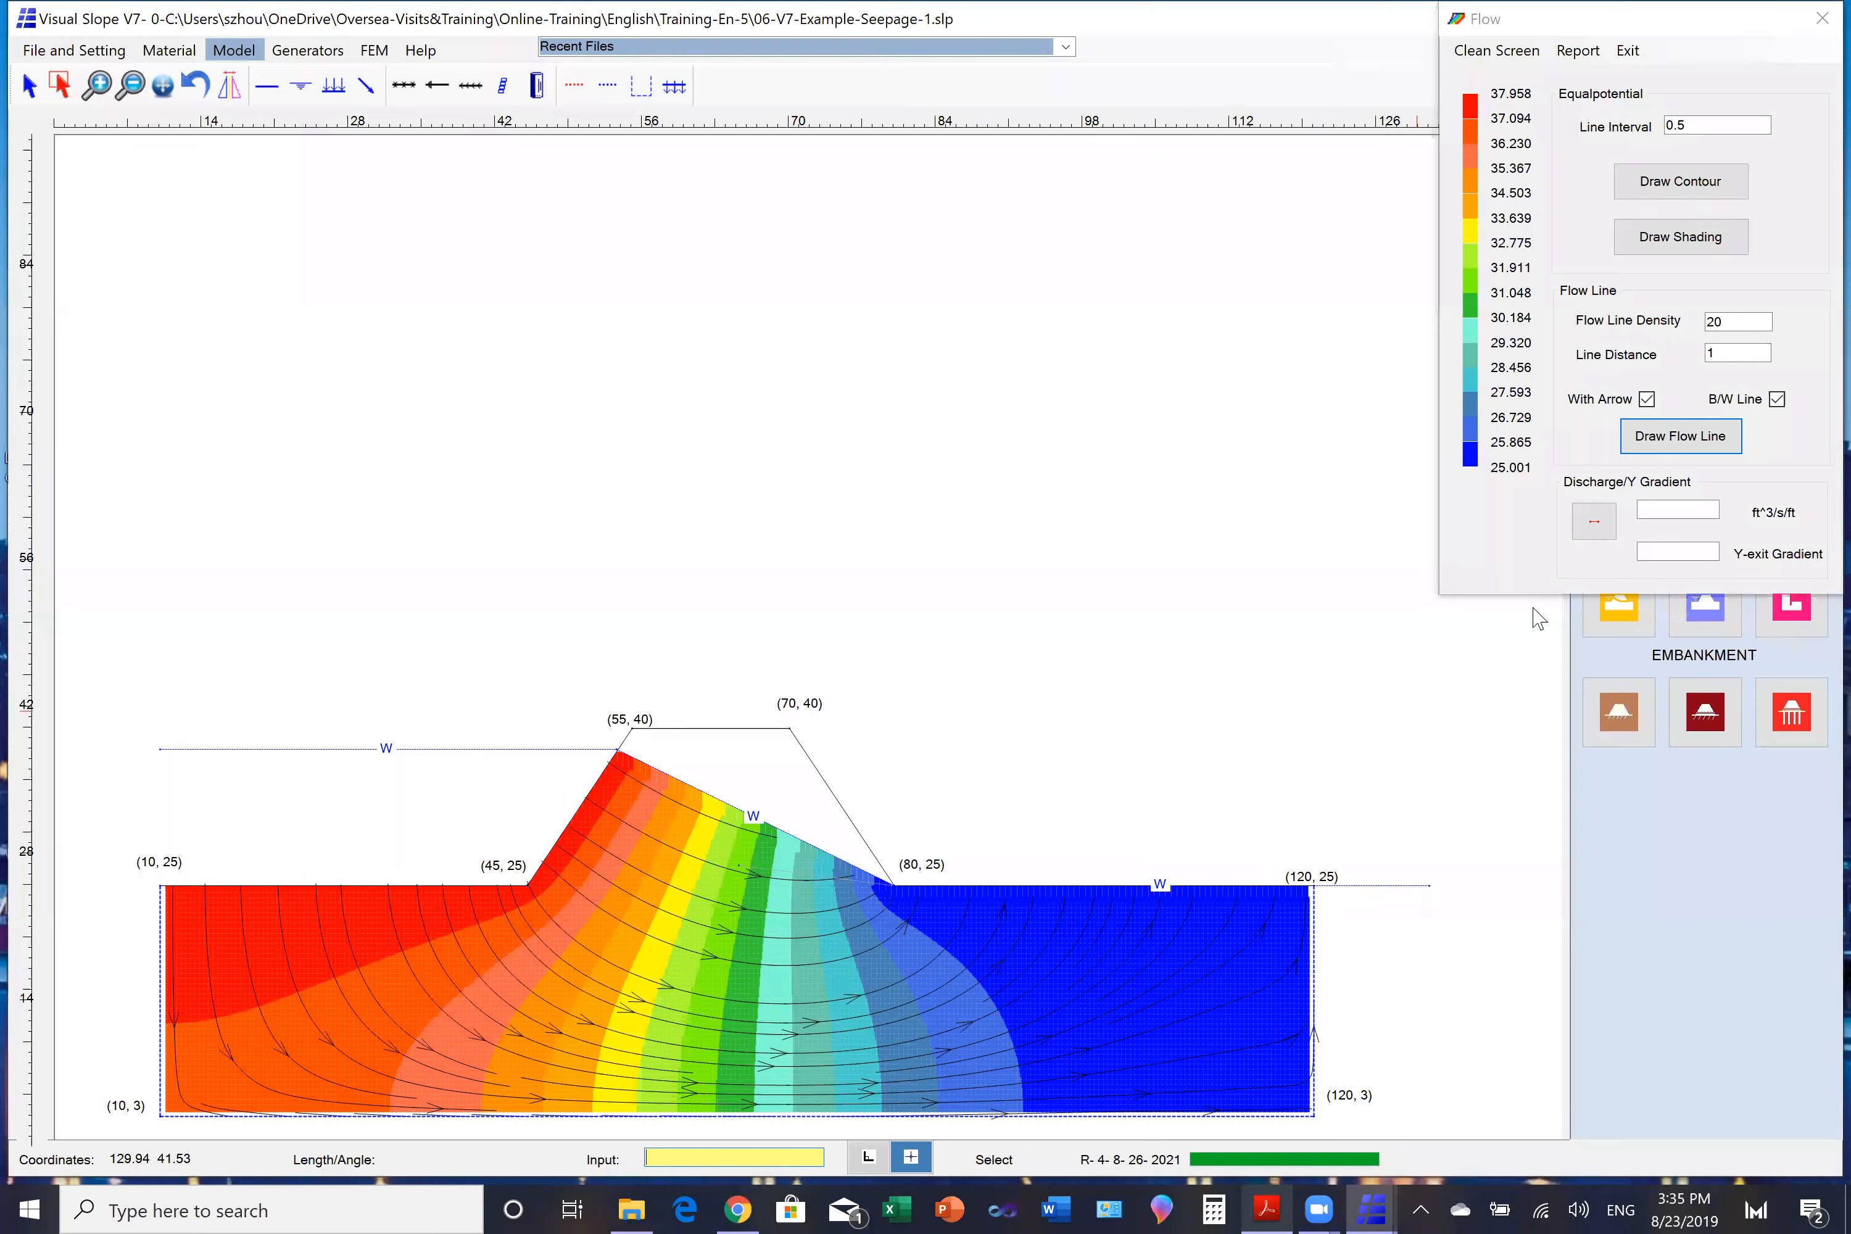
- Measure the discharge and Y-exit gradient across a horizontal line from about (86, 22) beneath the downstream ground, and close the flow results
click(1599, 527)
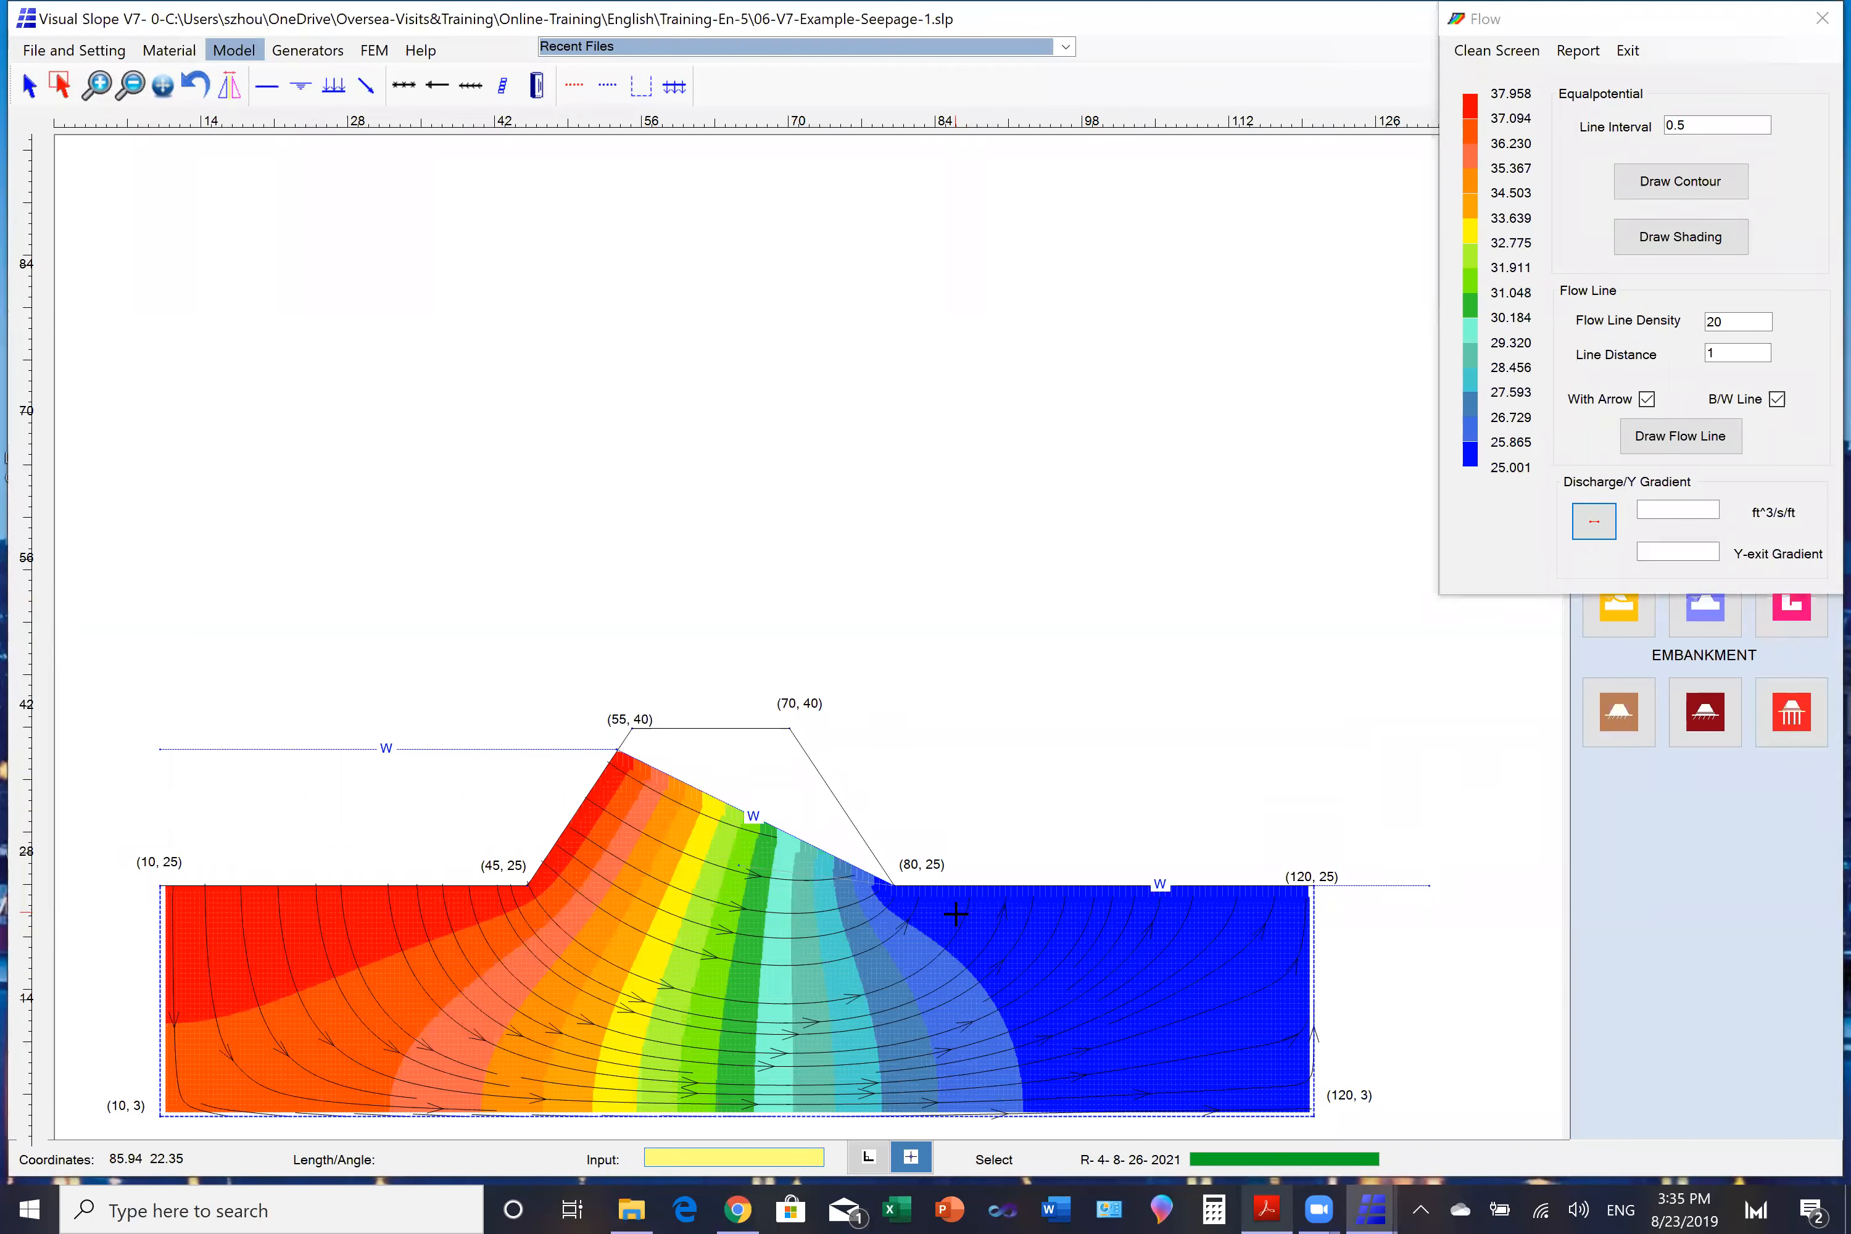
drag(955, 913, 1259, 911)
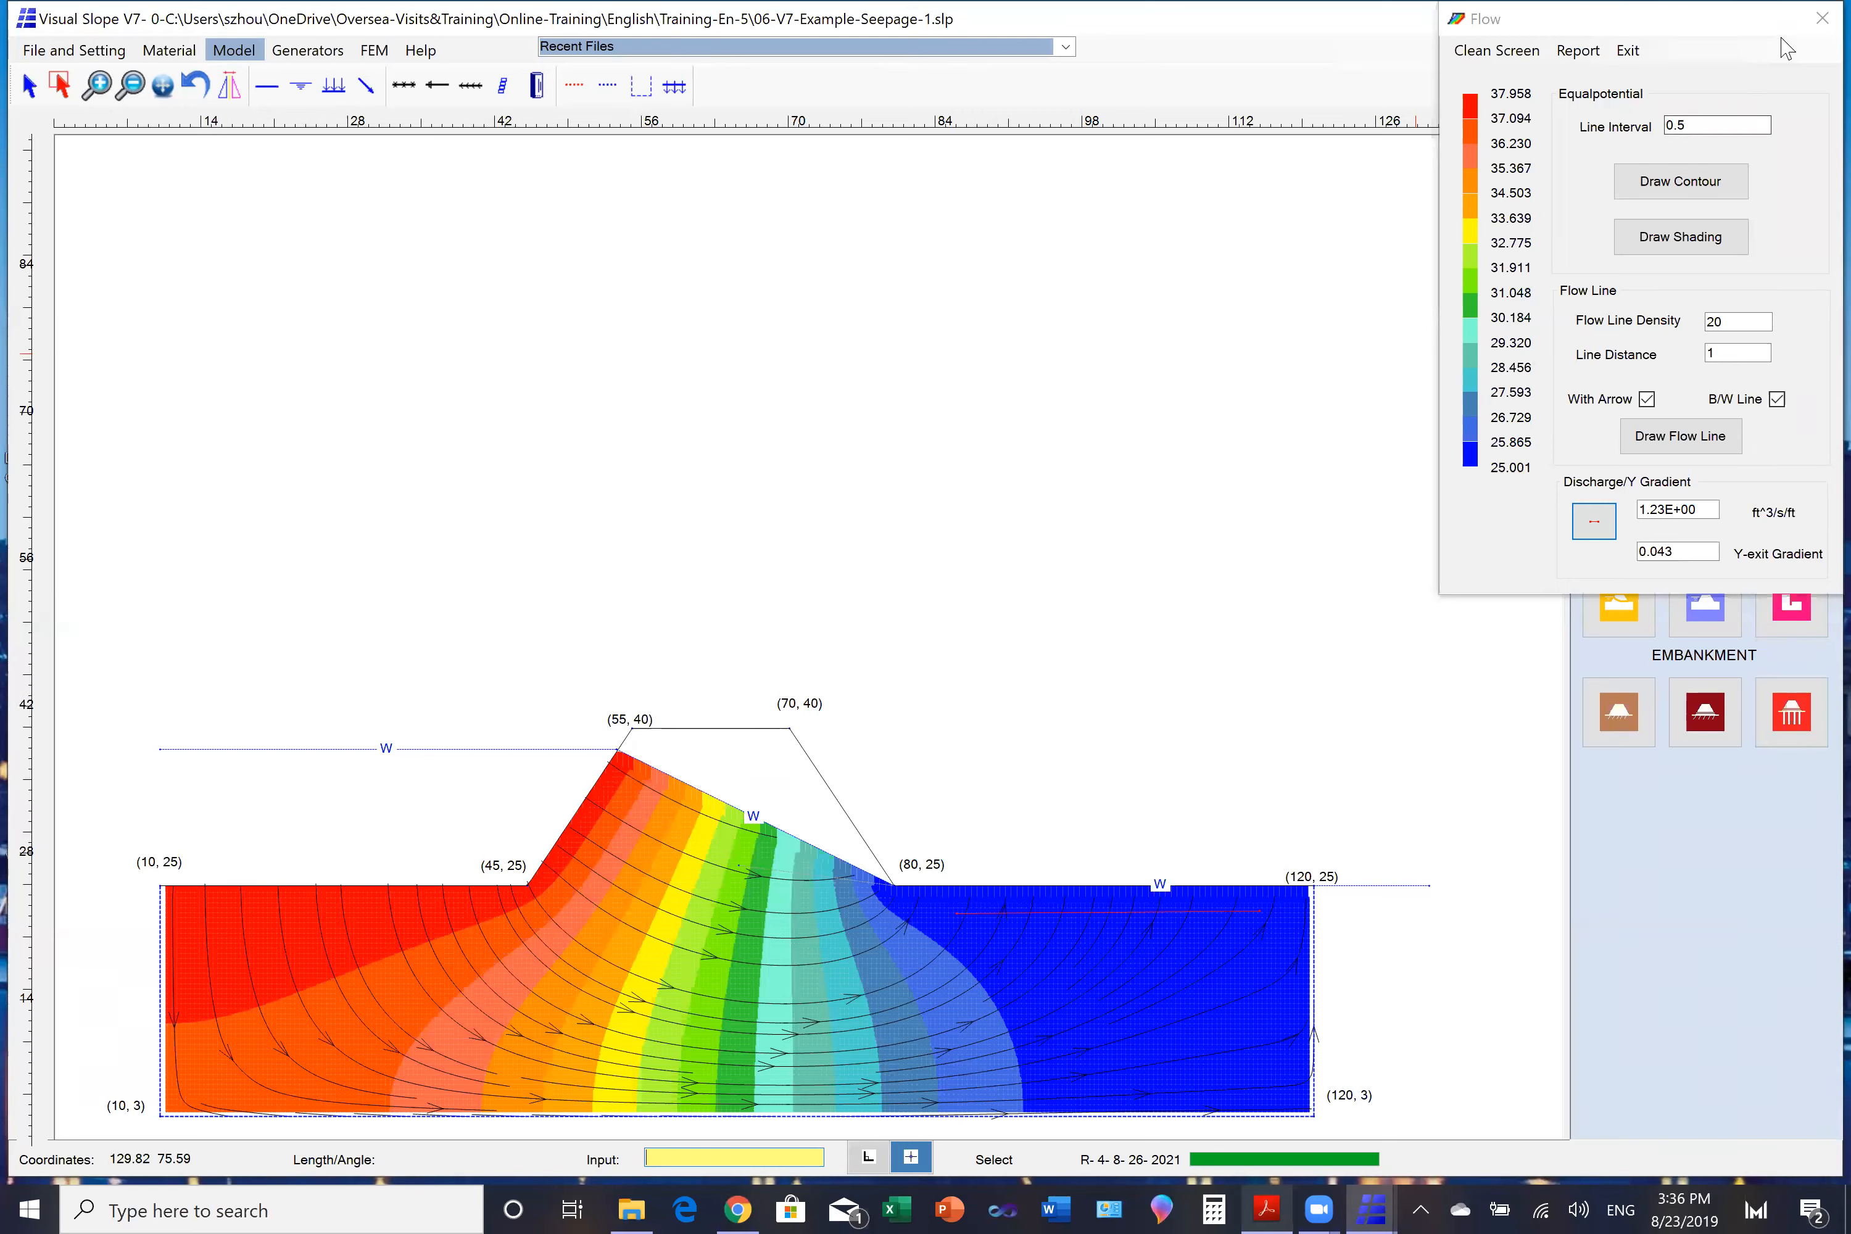
click(1822, 18)
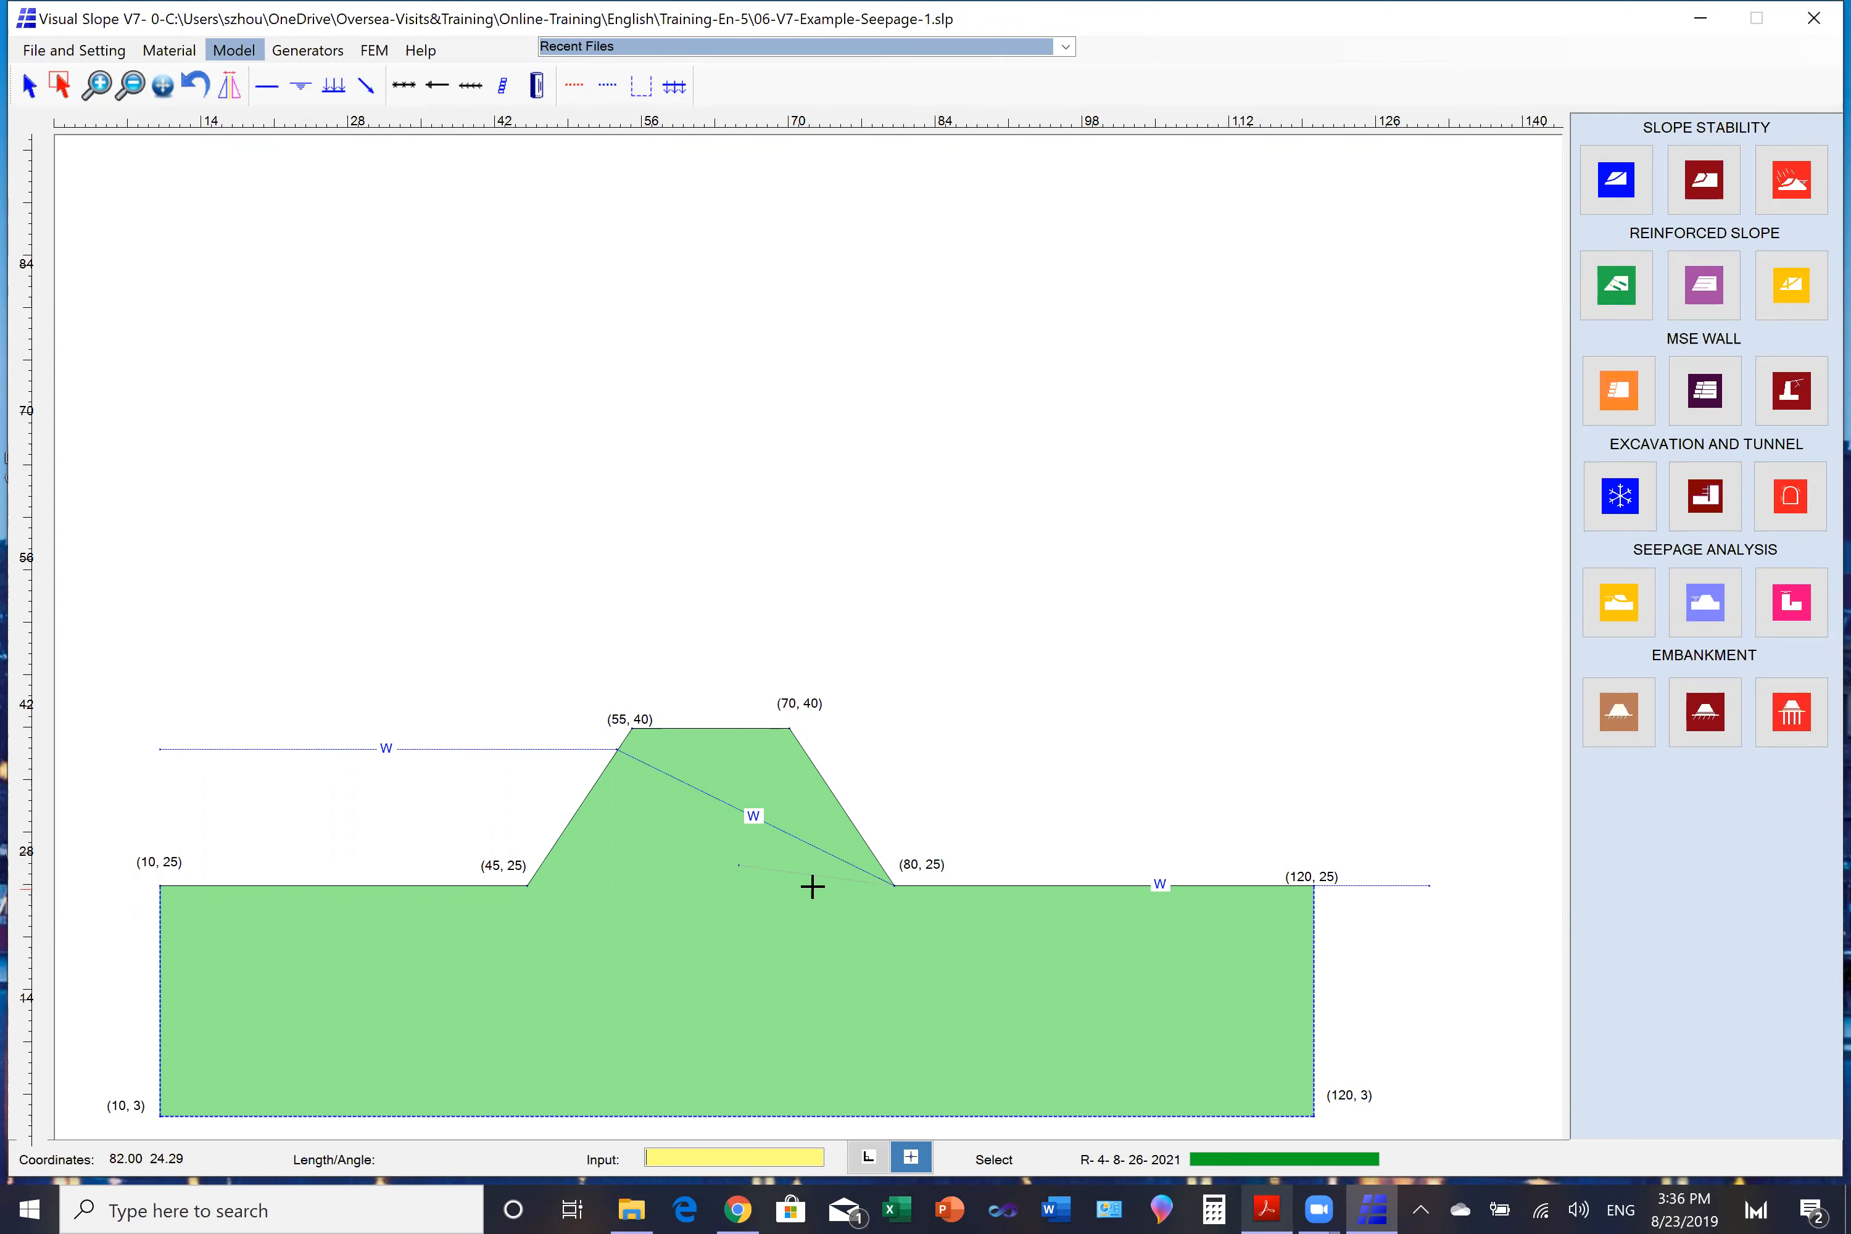
- Reactivate the non-soil drain line at the downstream toe of the embankment
click(62, 93)
drag(777, 856, 808, 892)
right_click(1033, 676)
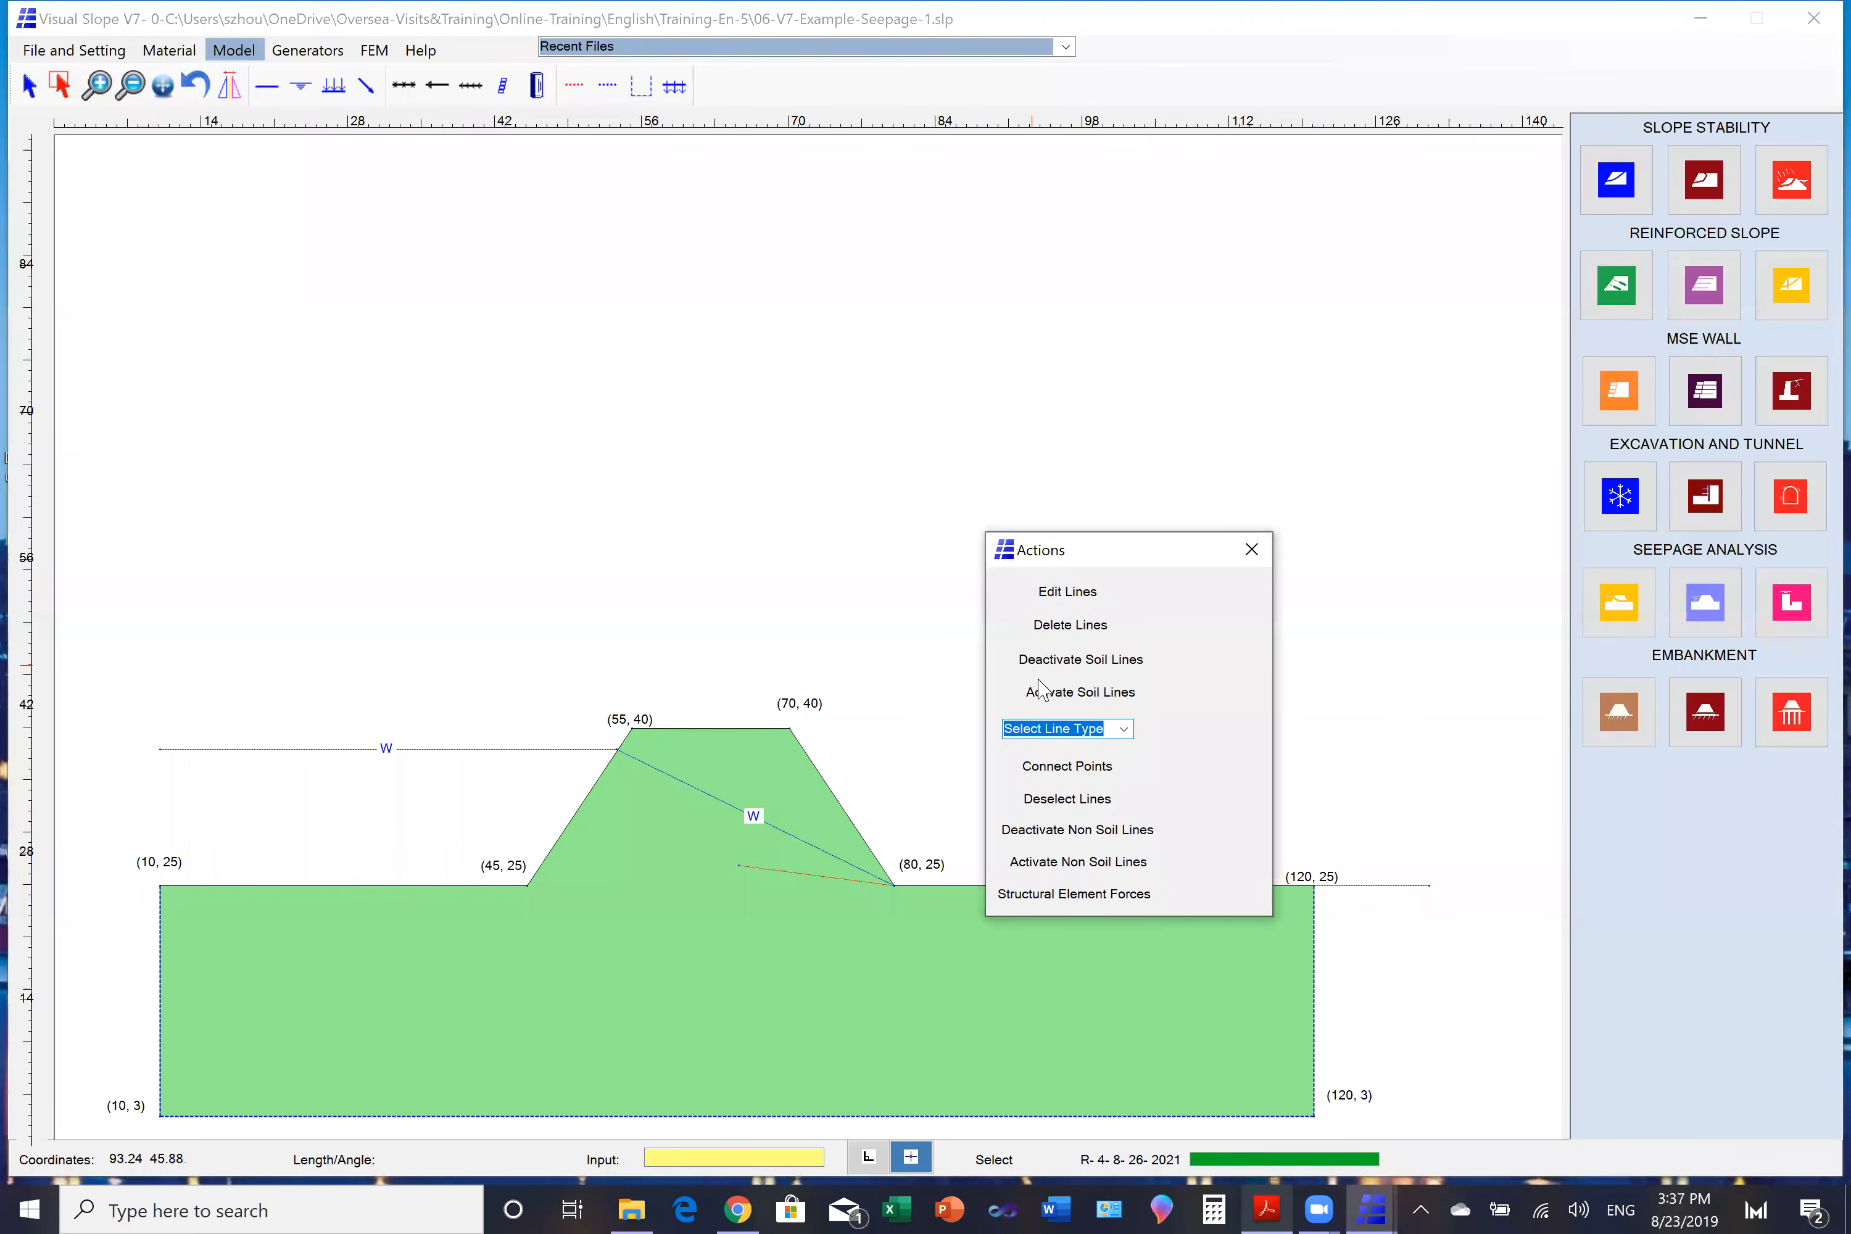
click(1051, 864)
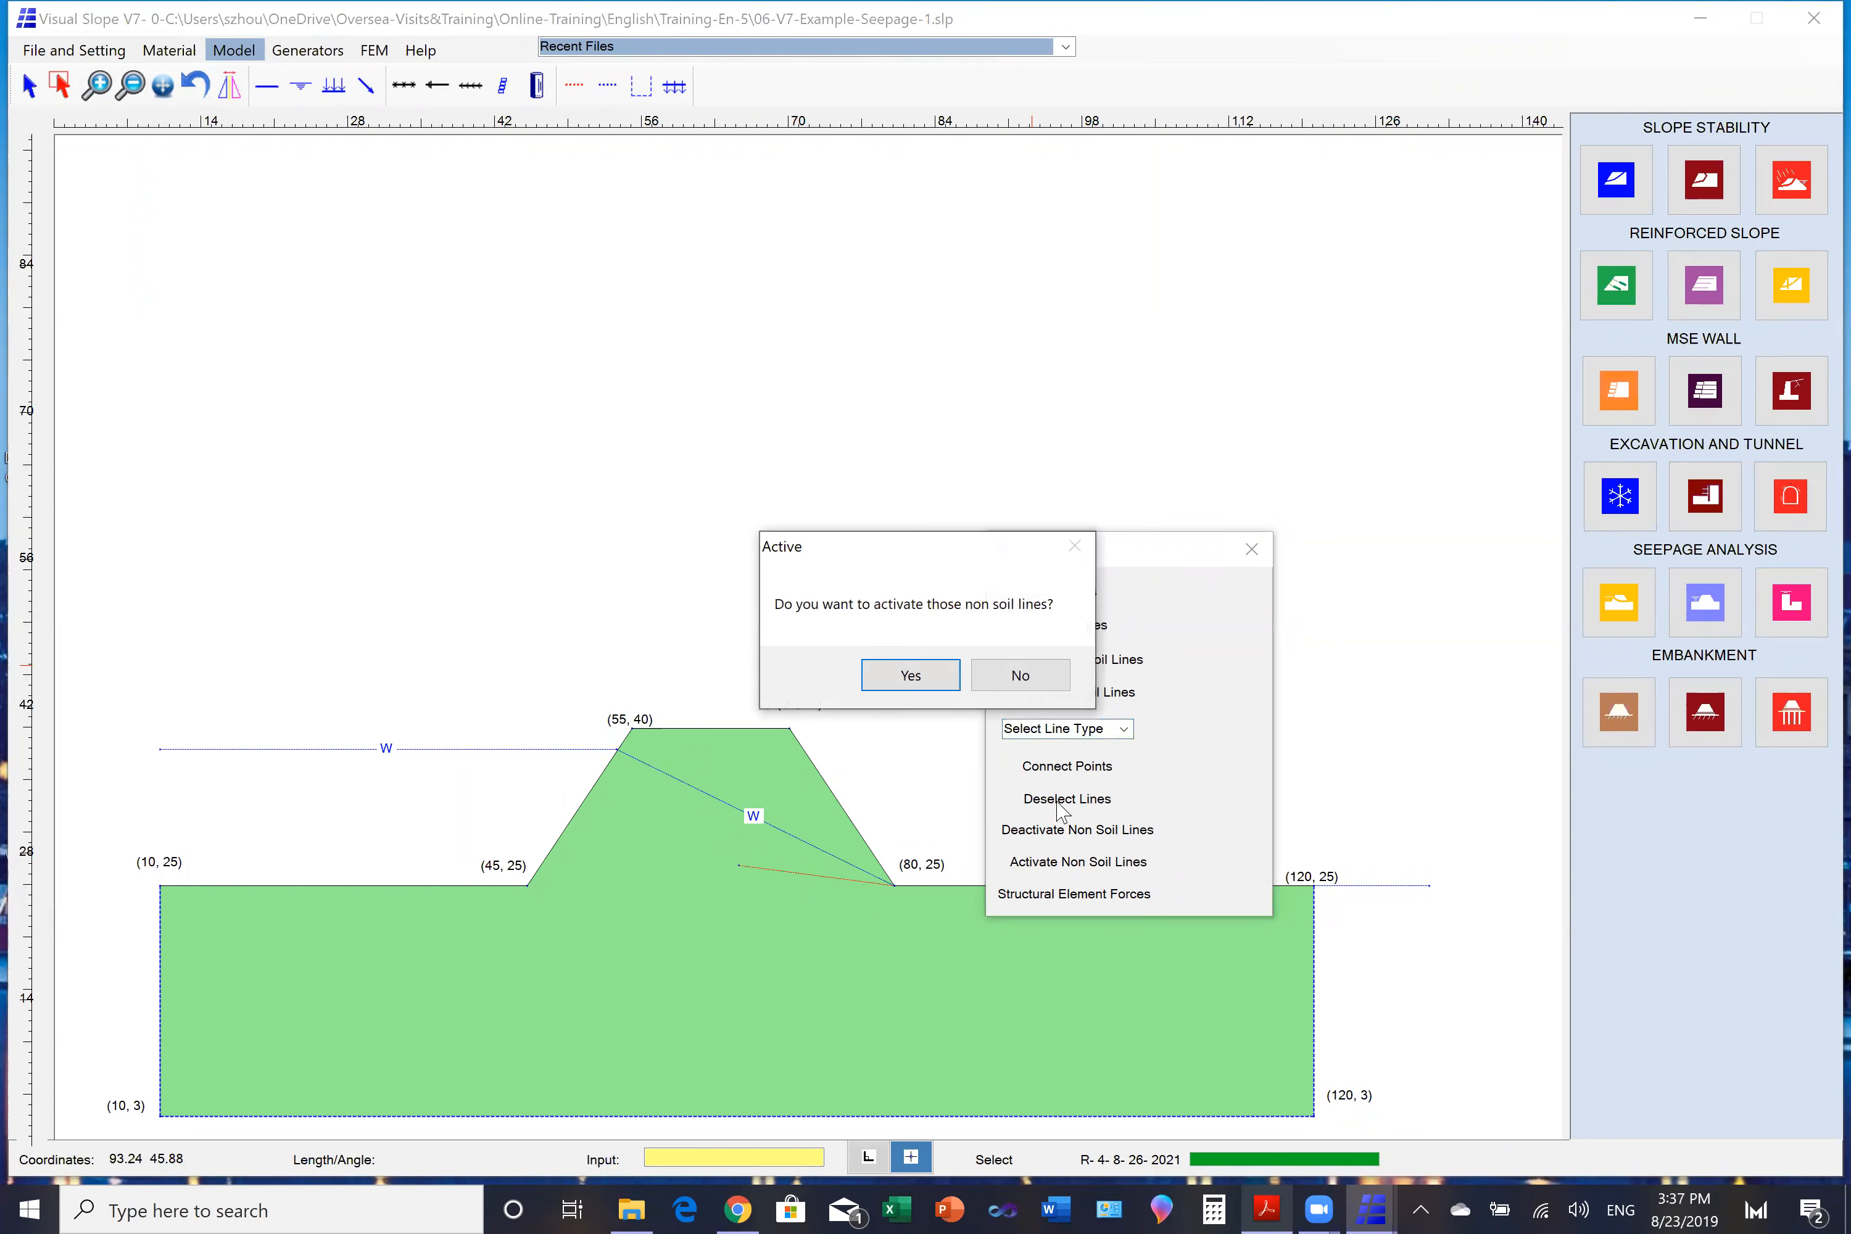
click(955, 682)
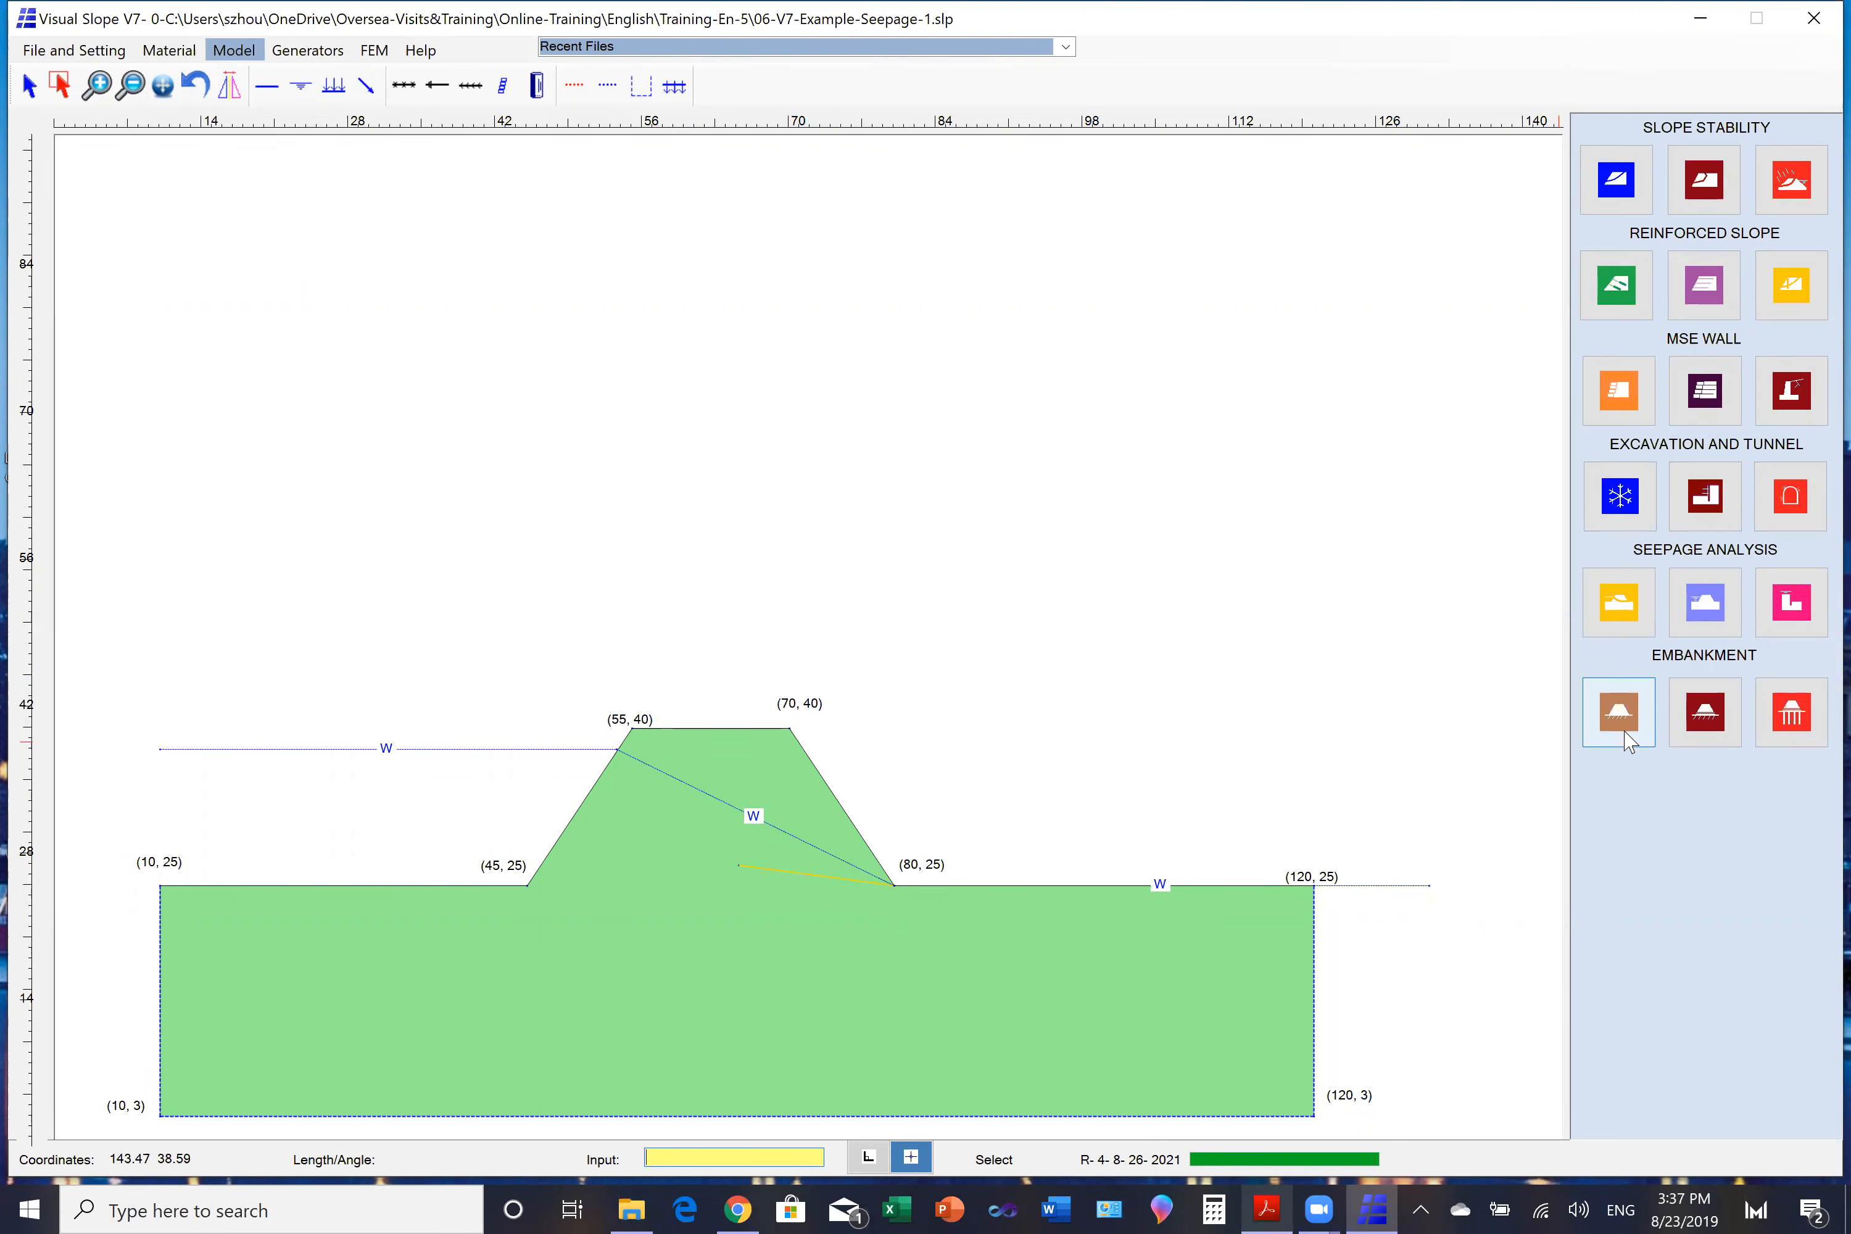
- Rerun the seepage analysis with the drain active, draw the shading and arrowed black-and-white flow lines, and close the results
click(1769, 605)
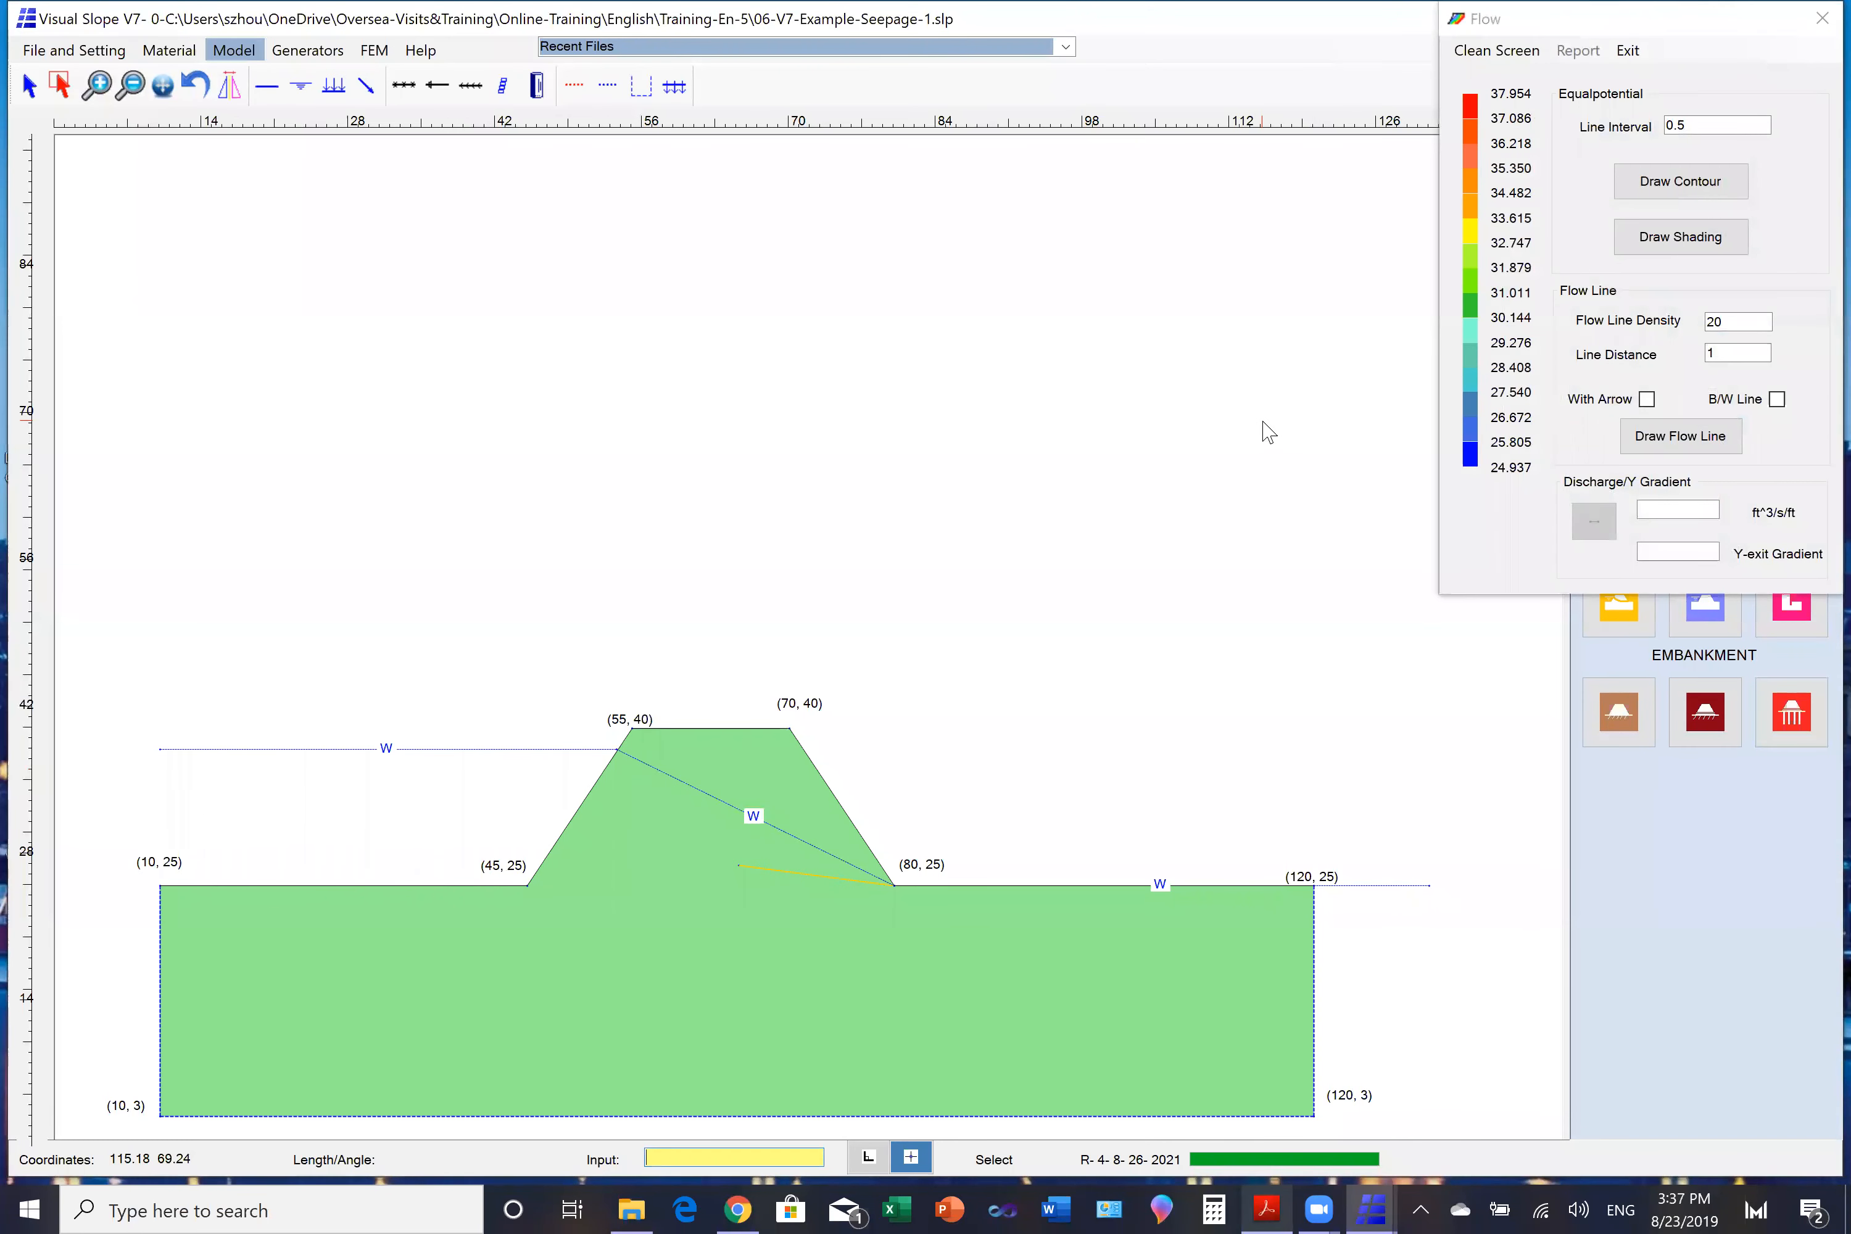
click(1673, 252)
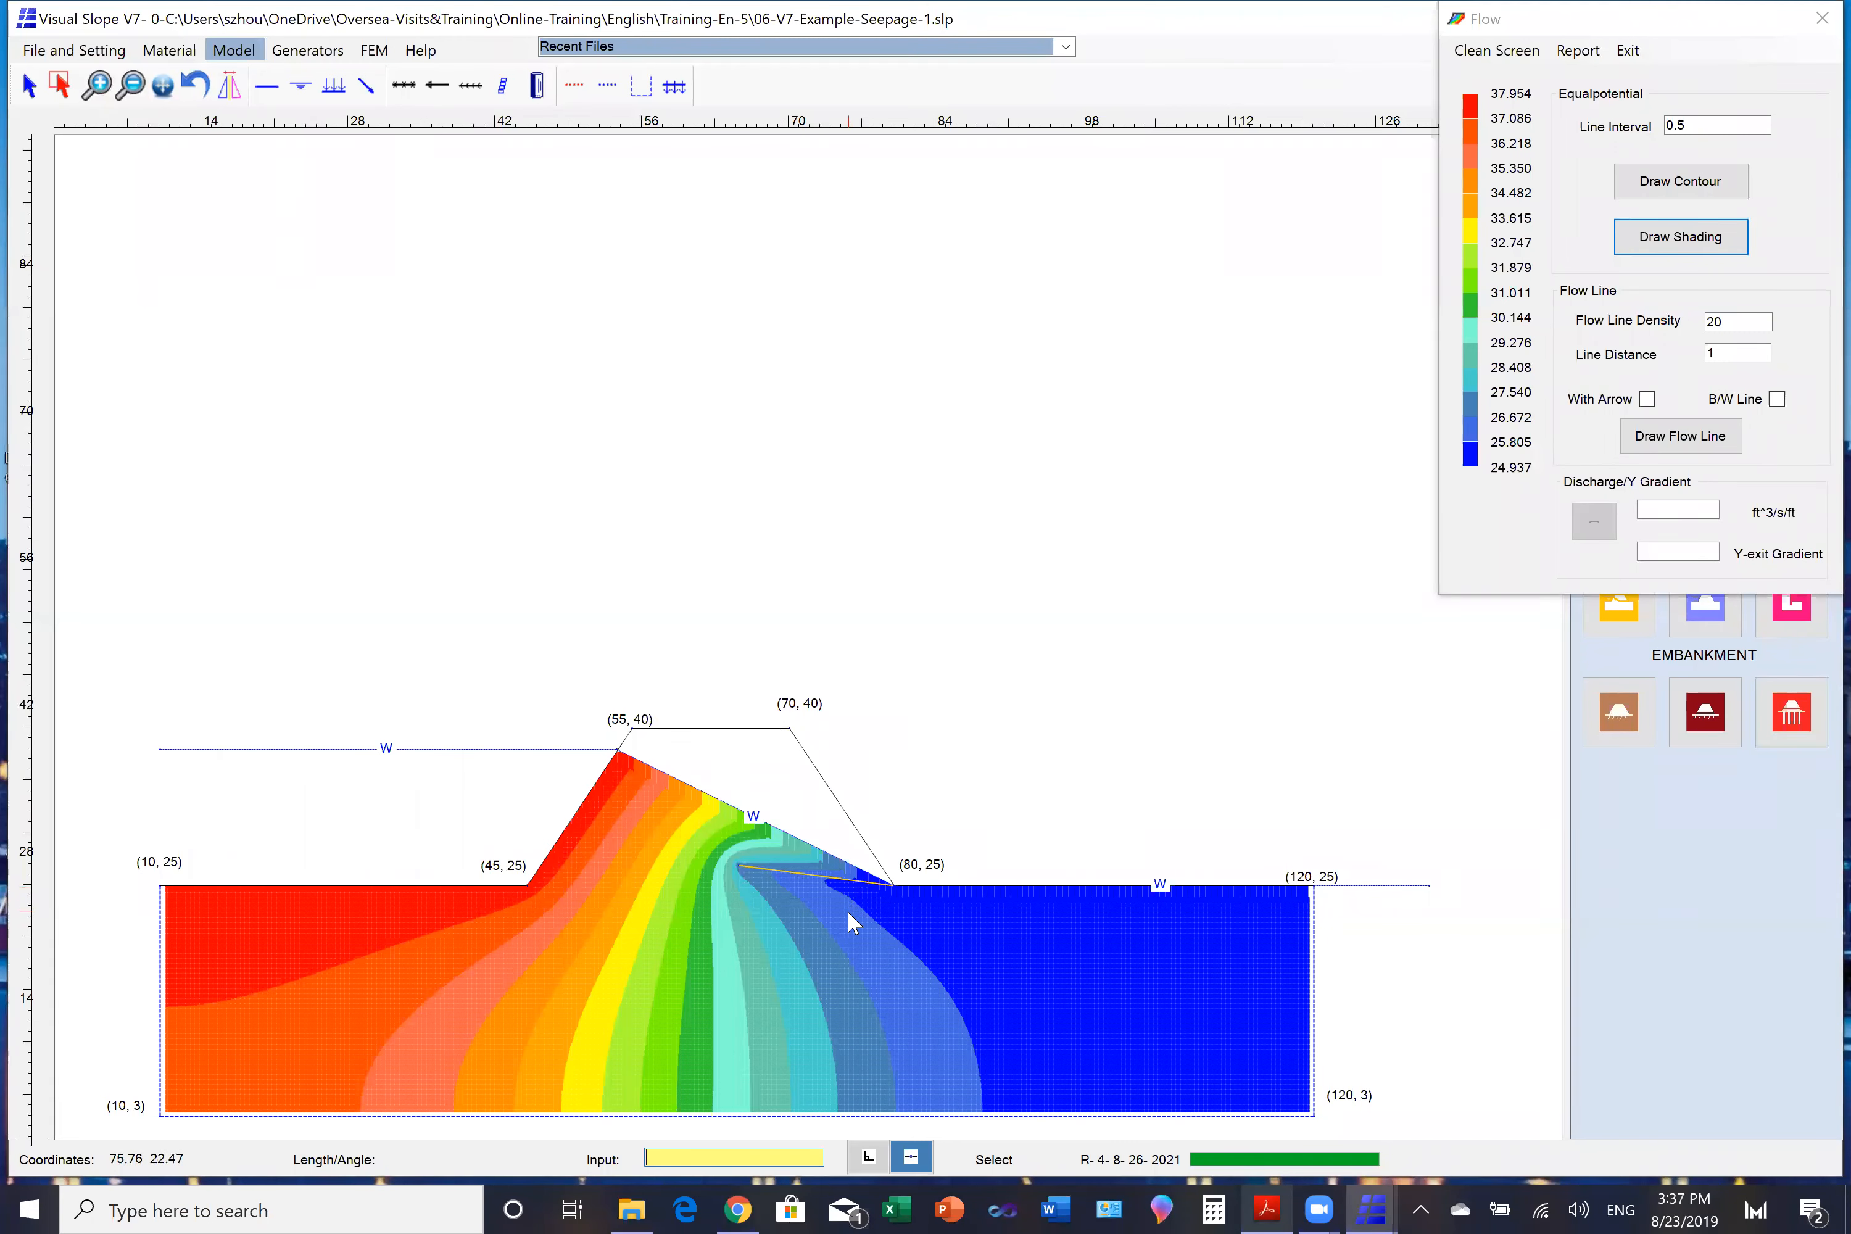
click(1645, 398)
click(1778, 398)
click(1697, 447)
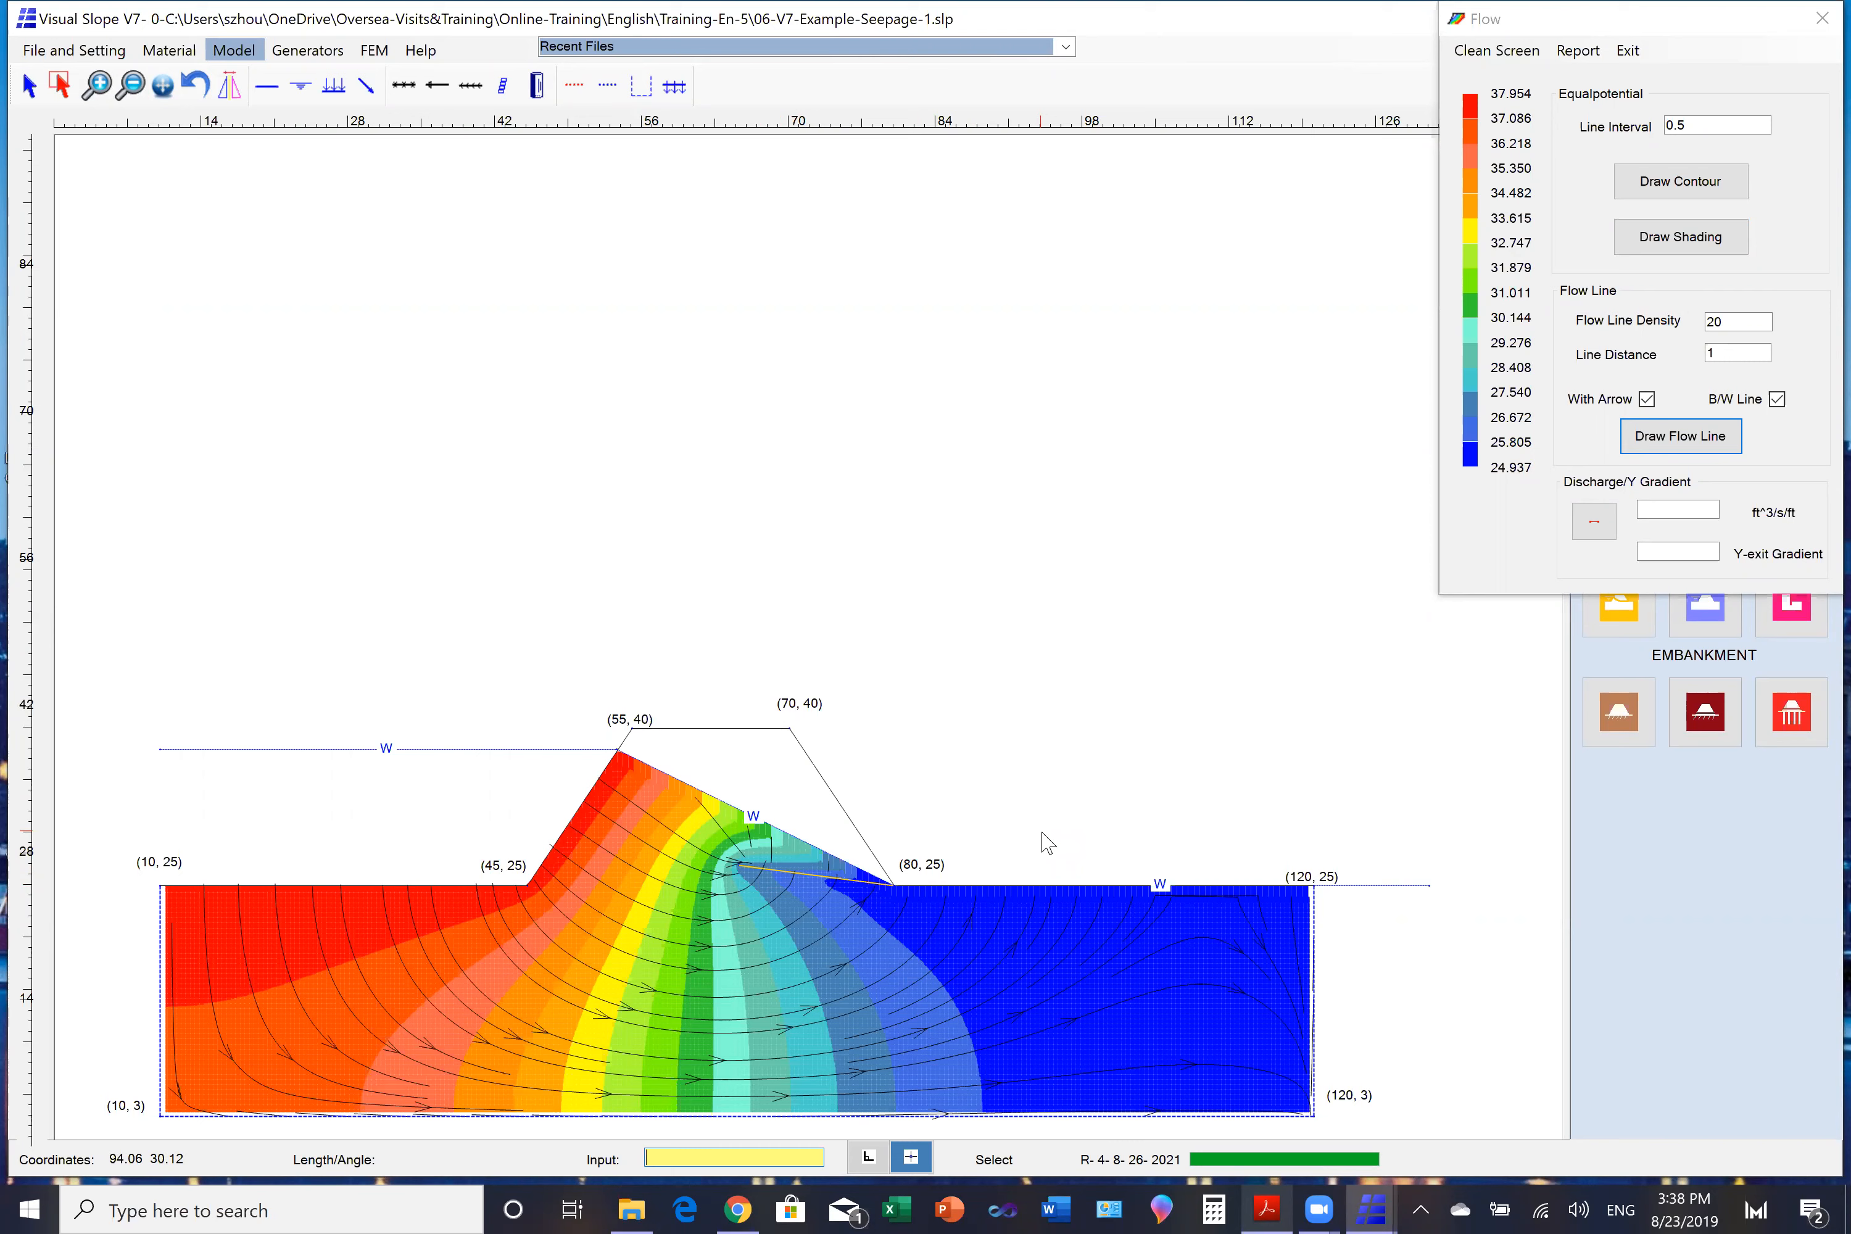
click(1823, 17)
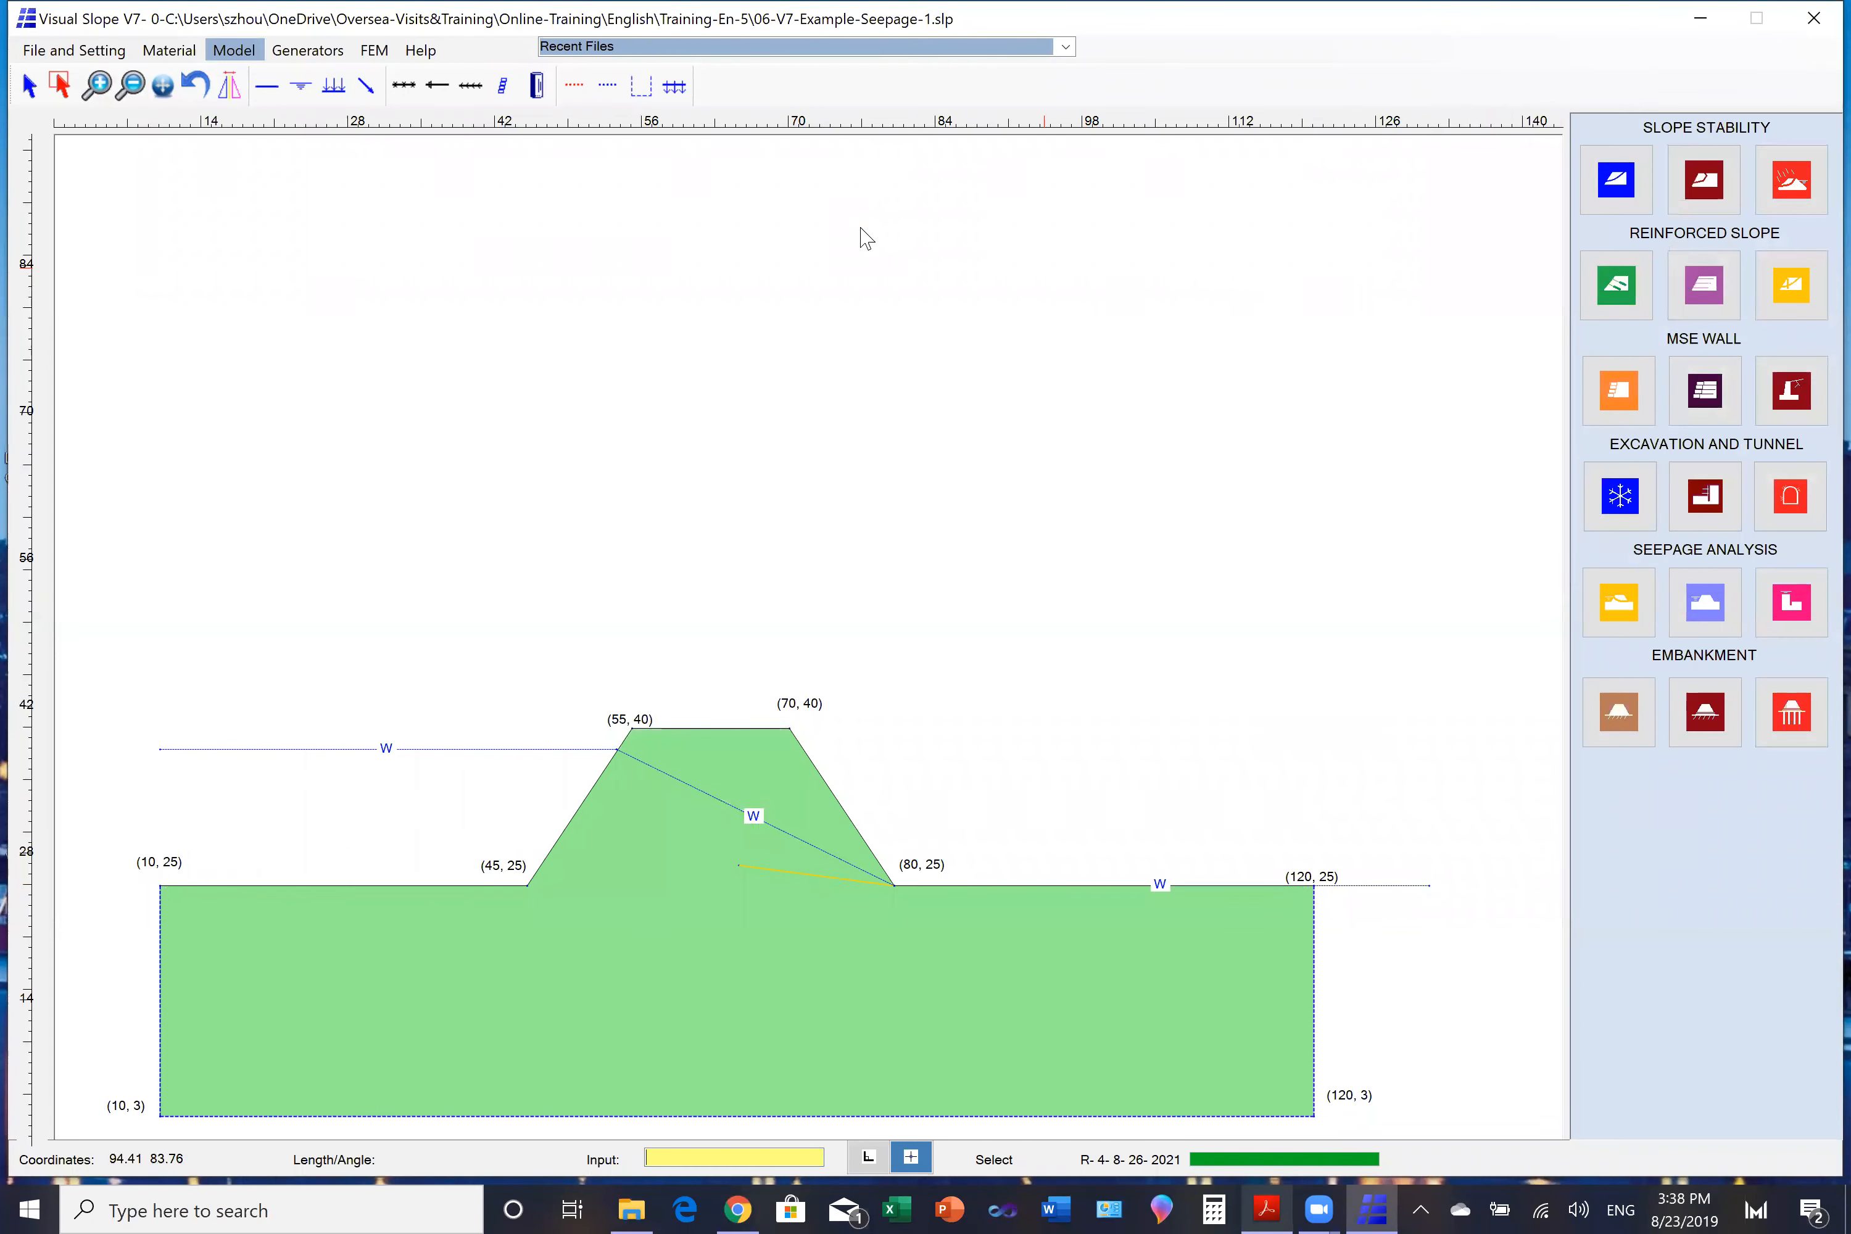
- Open the project 06-V7-Example-Seepage-Dam.slp without saving the current one
click(81, 53)
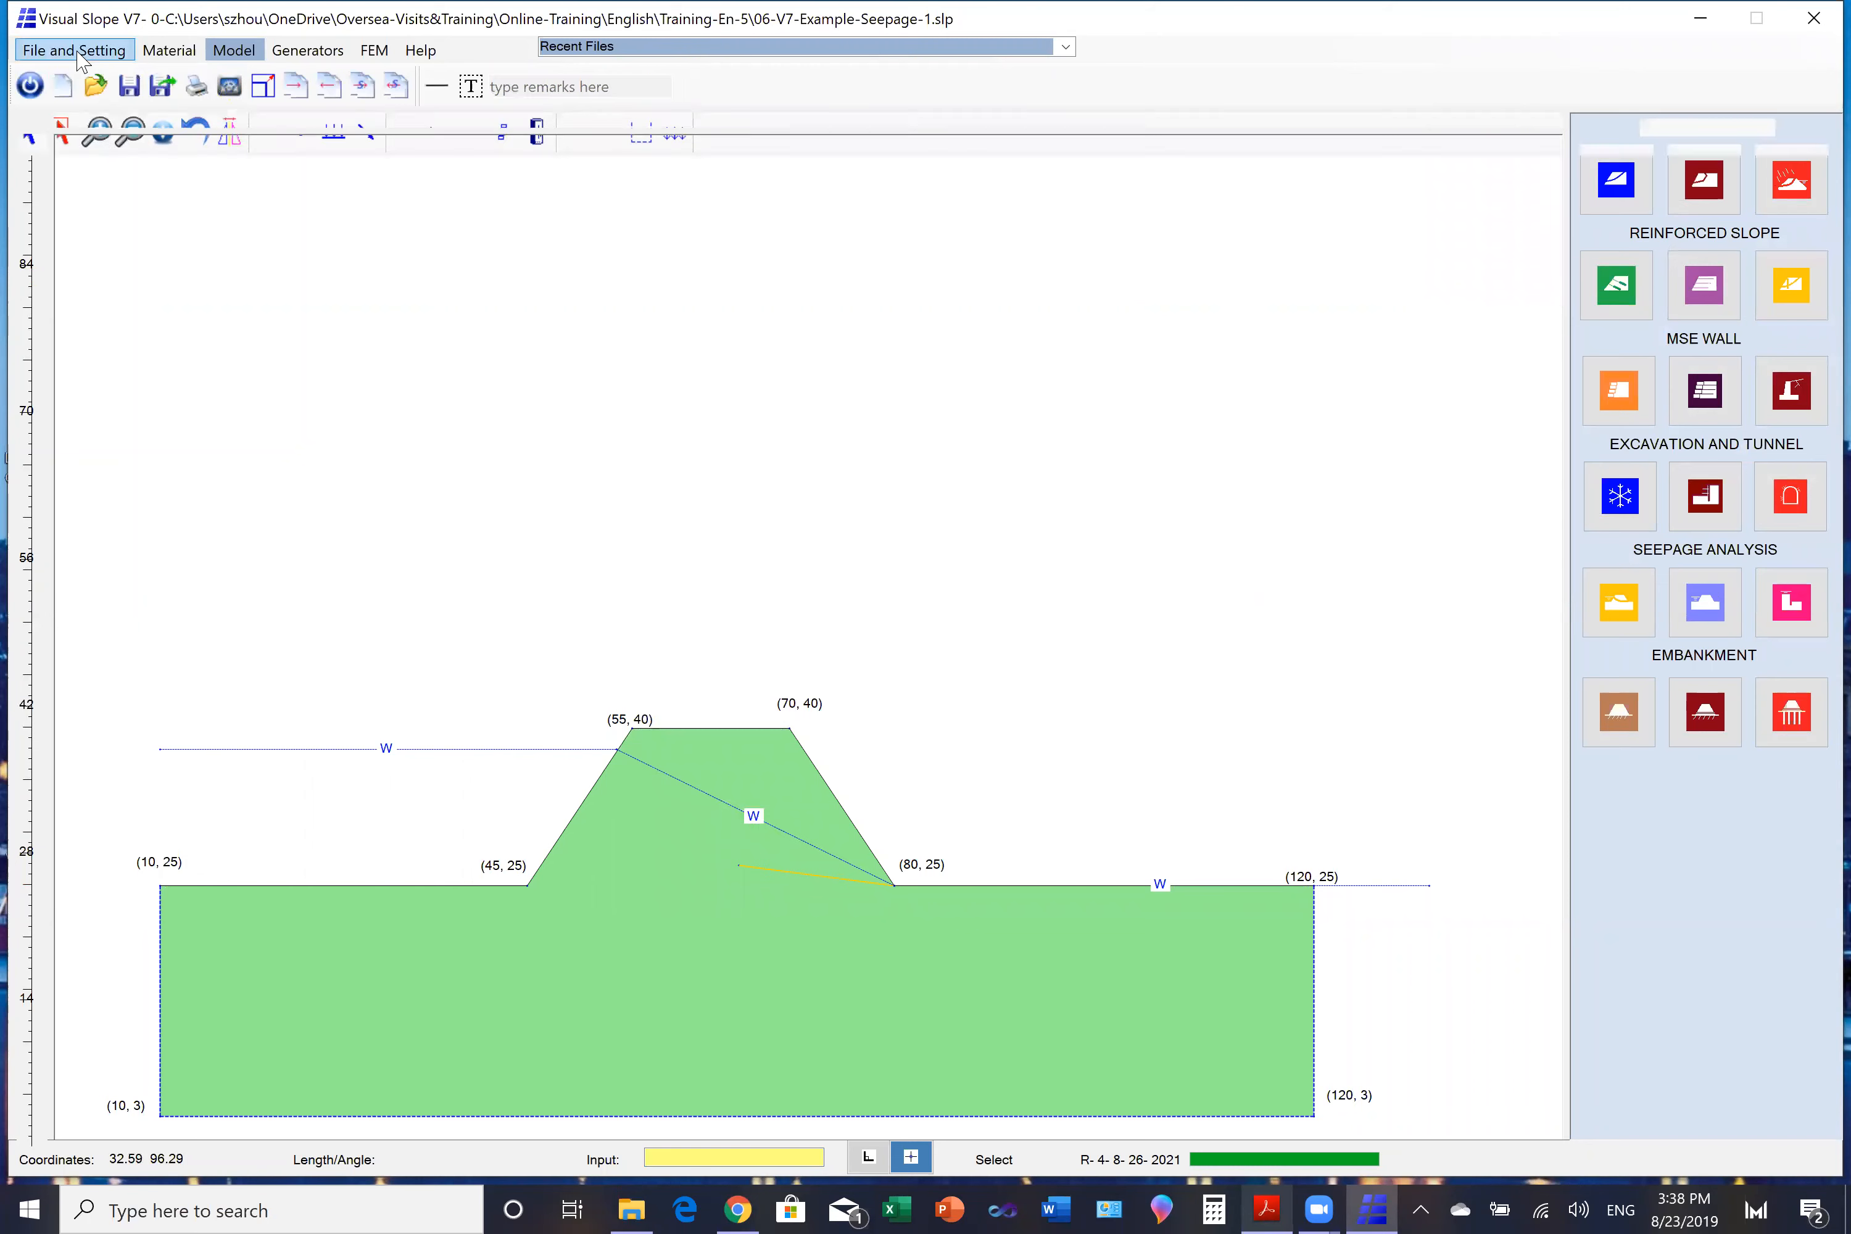
click(95, 85)
click(924, 677)
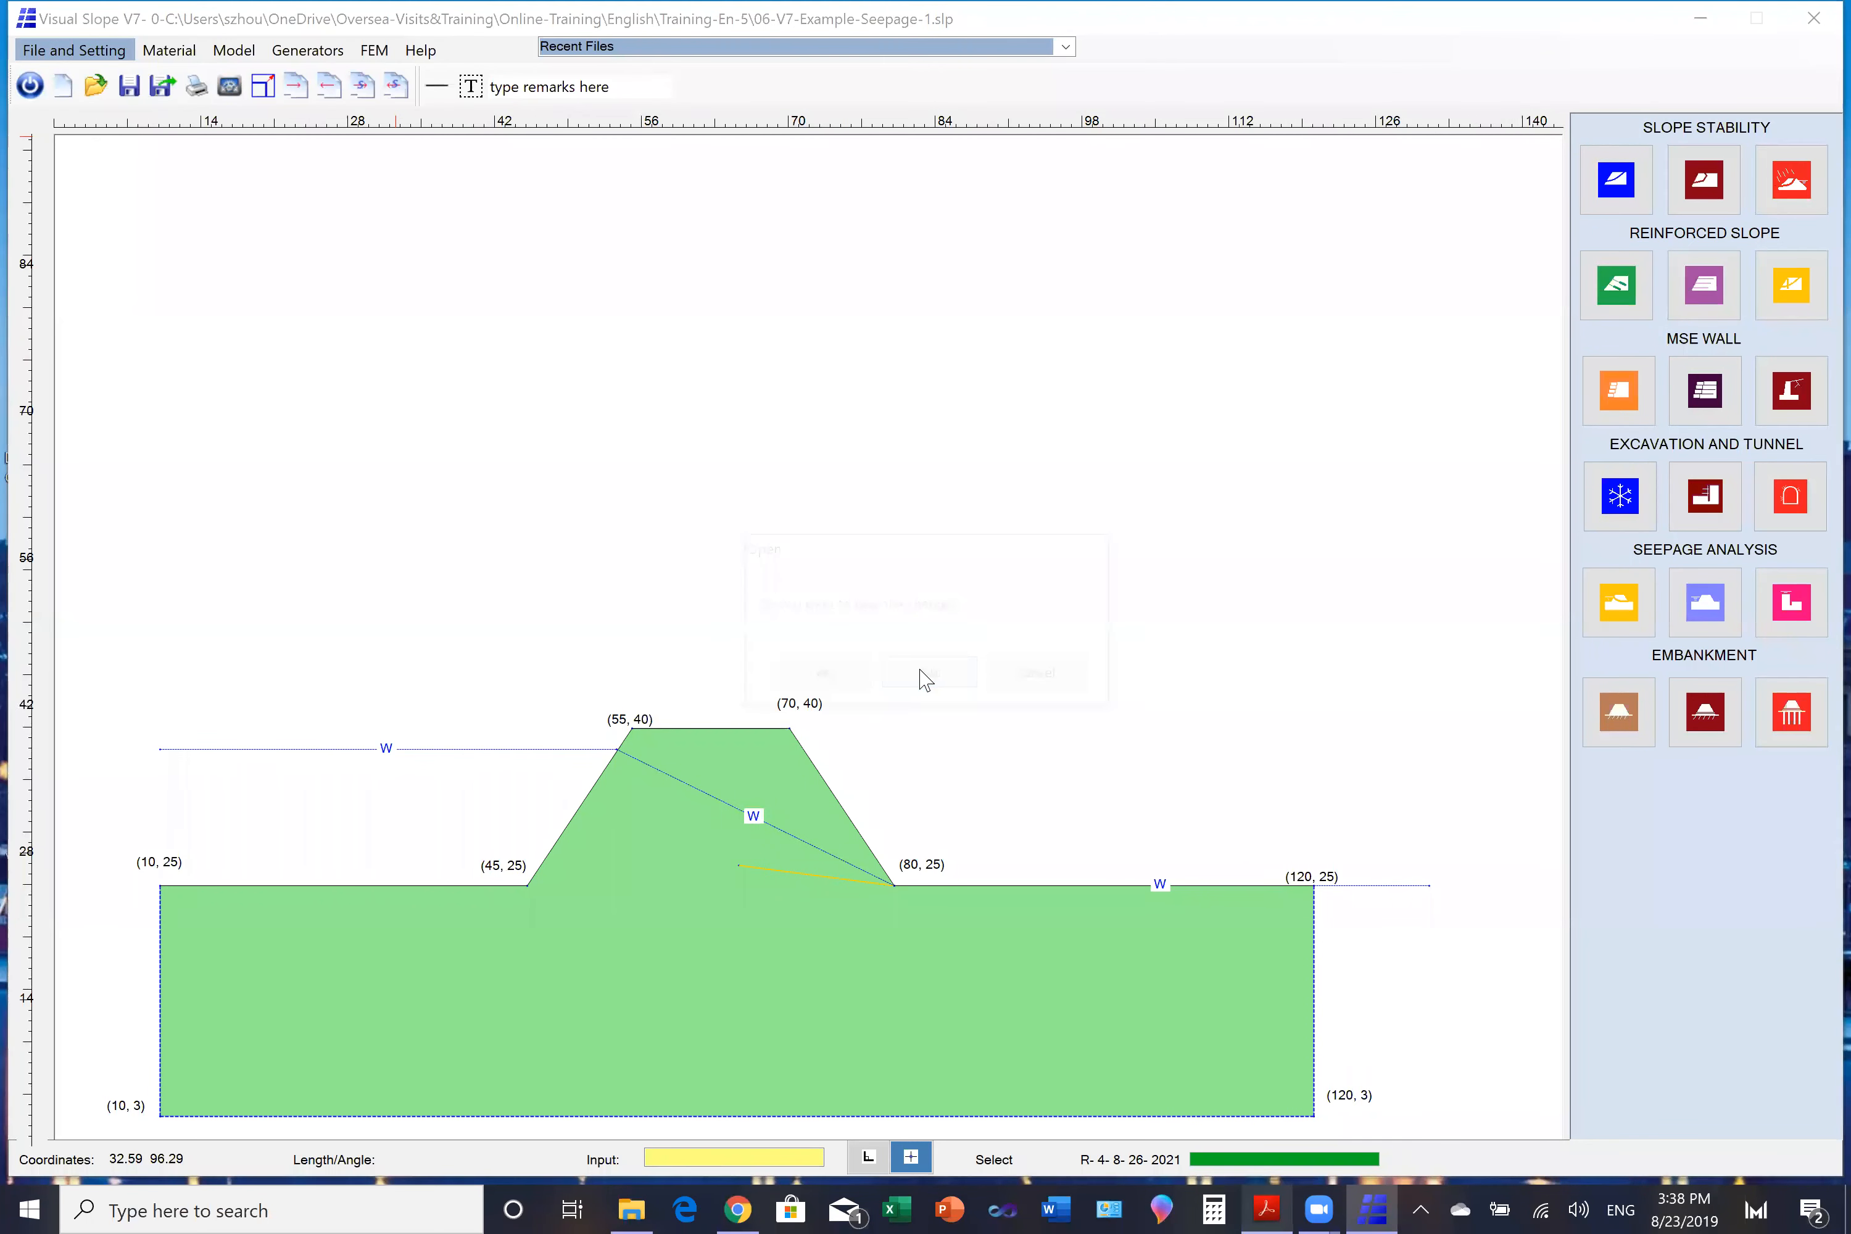
click(427, 231)
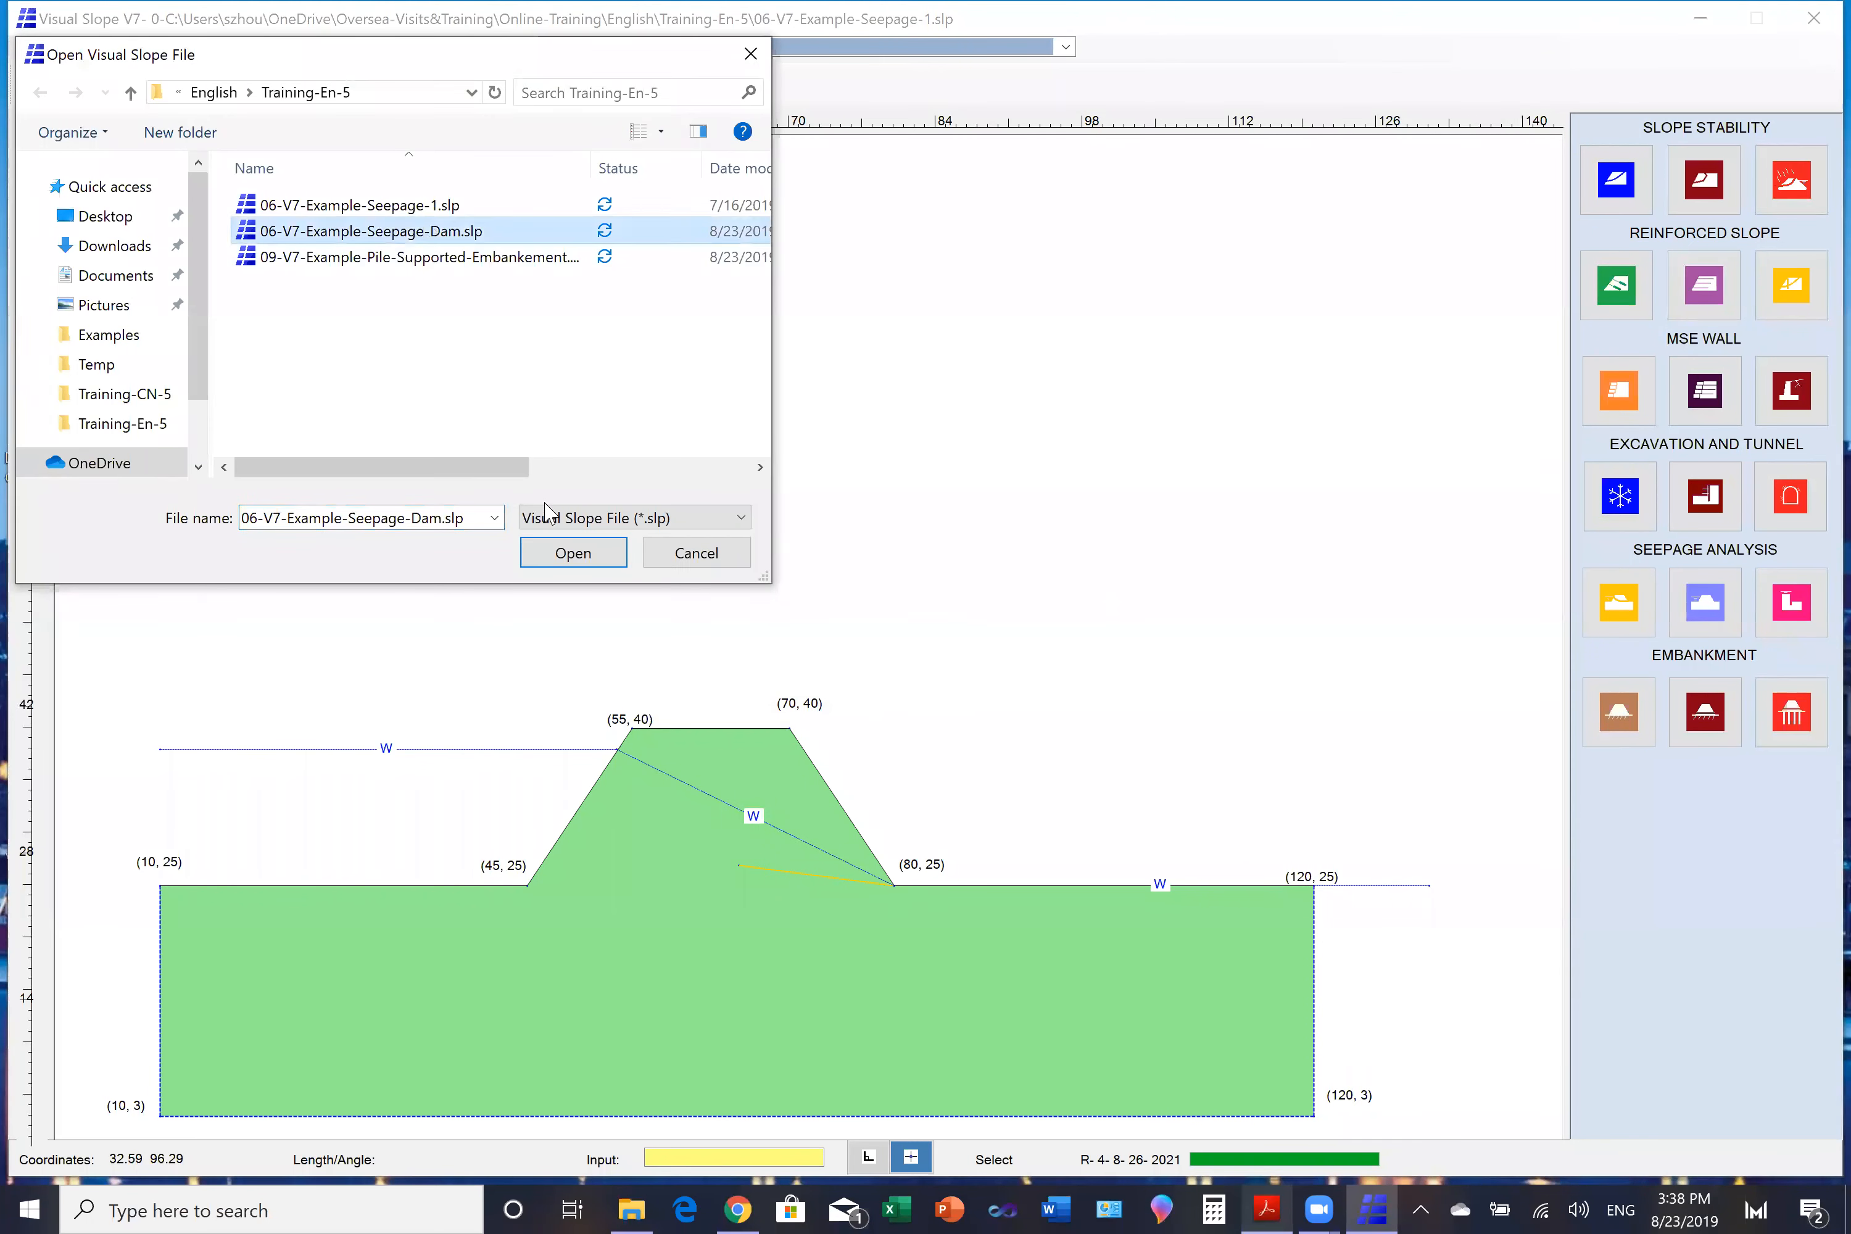
click(573, 552)
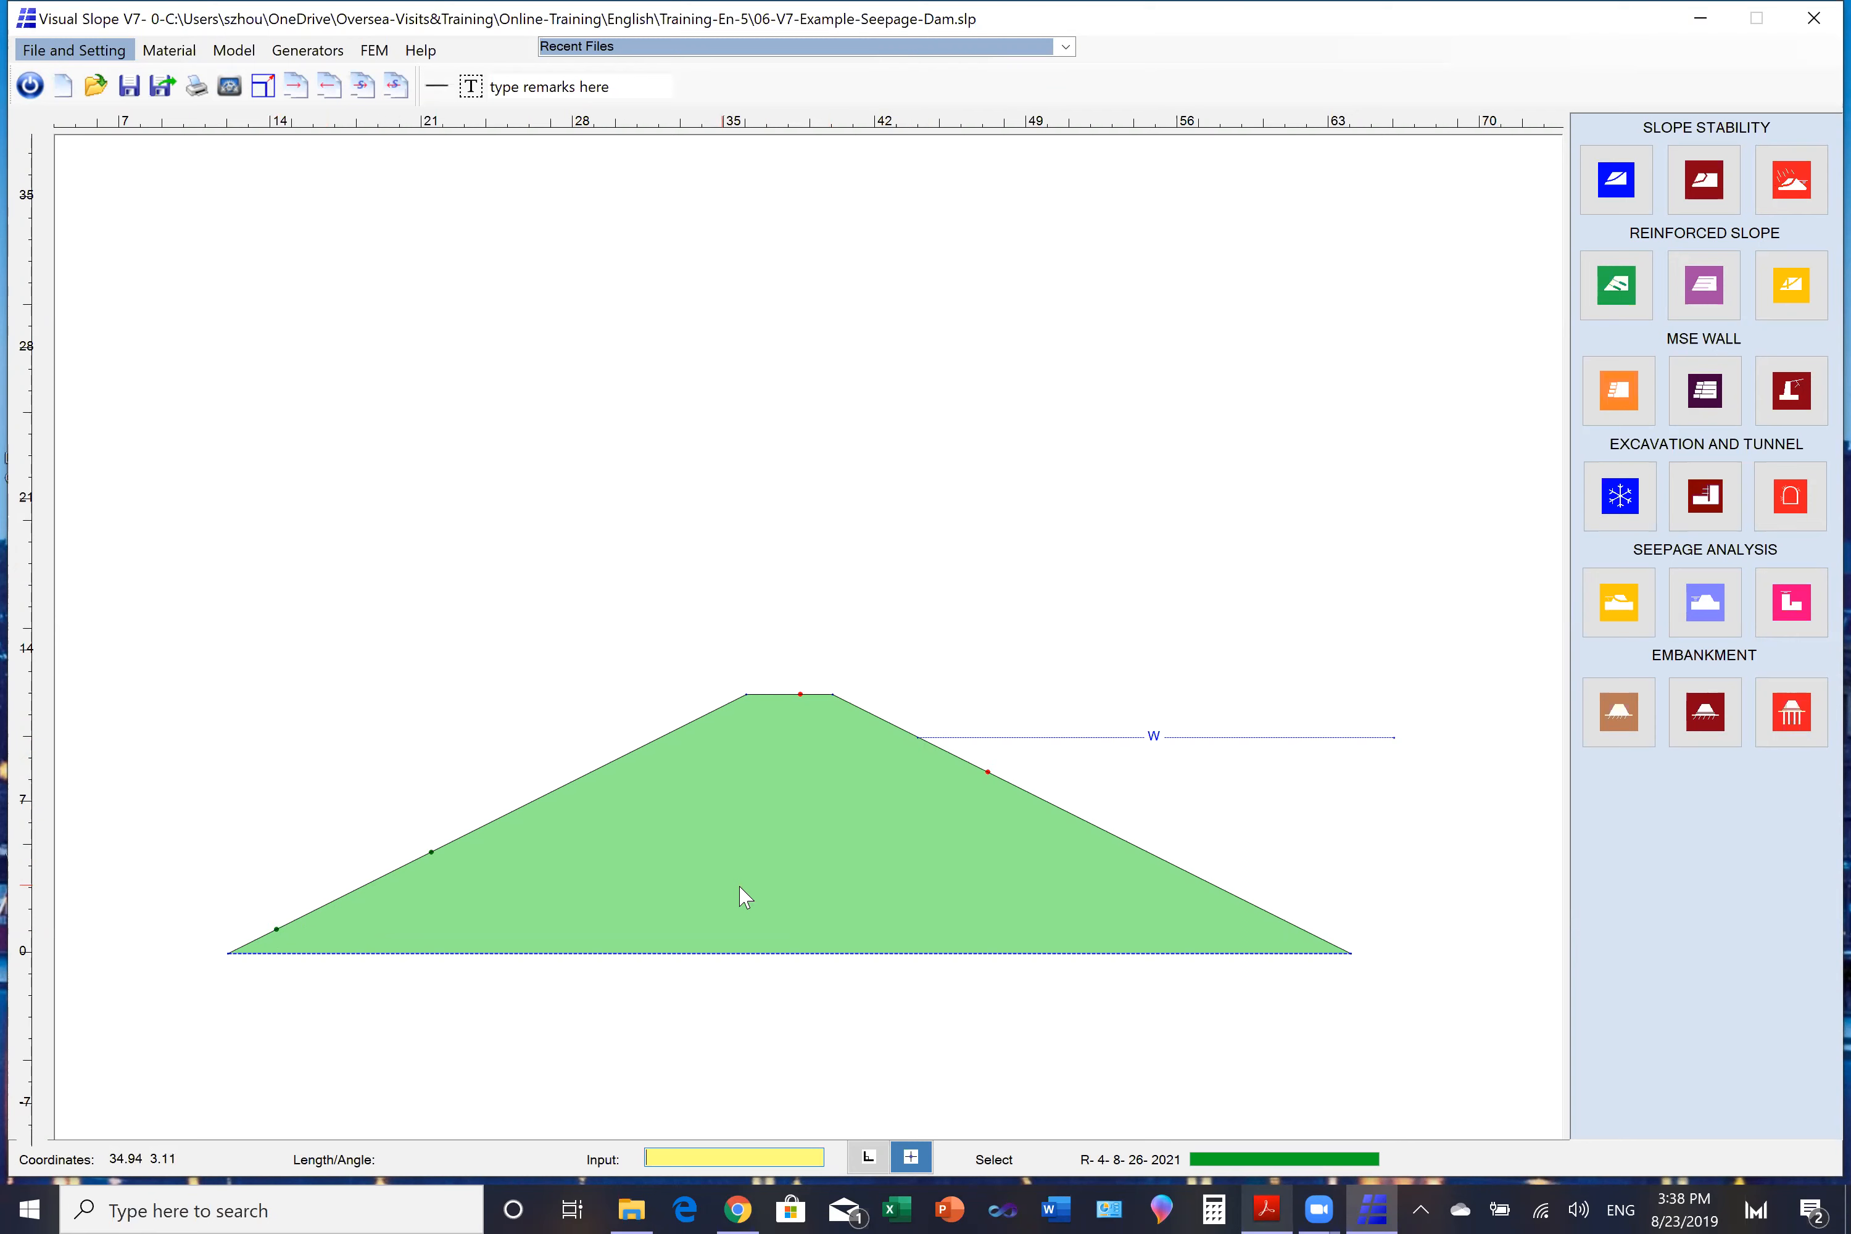
- Run the dam's steady-state unsaturated seepage analysis for water pressure, draw the result as shading and as contours, and close the results
click(1621, 614)
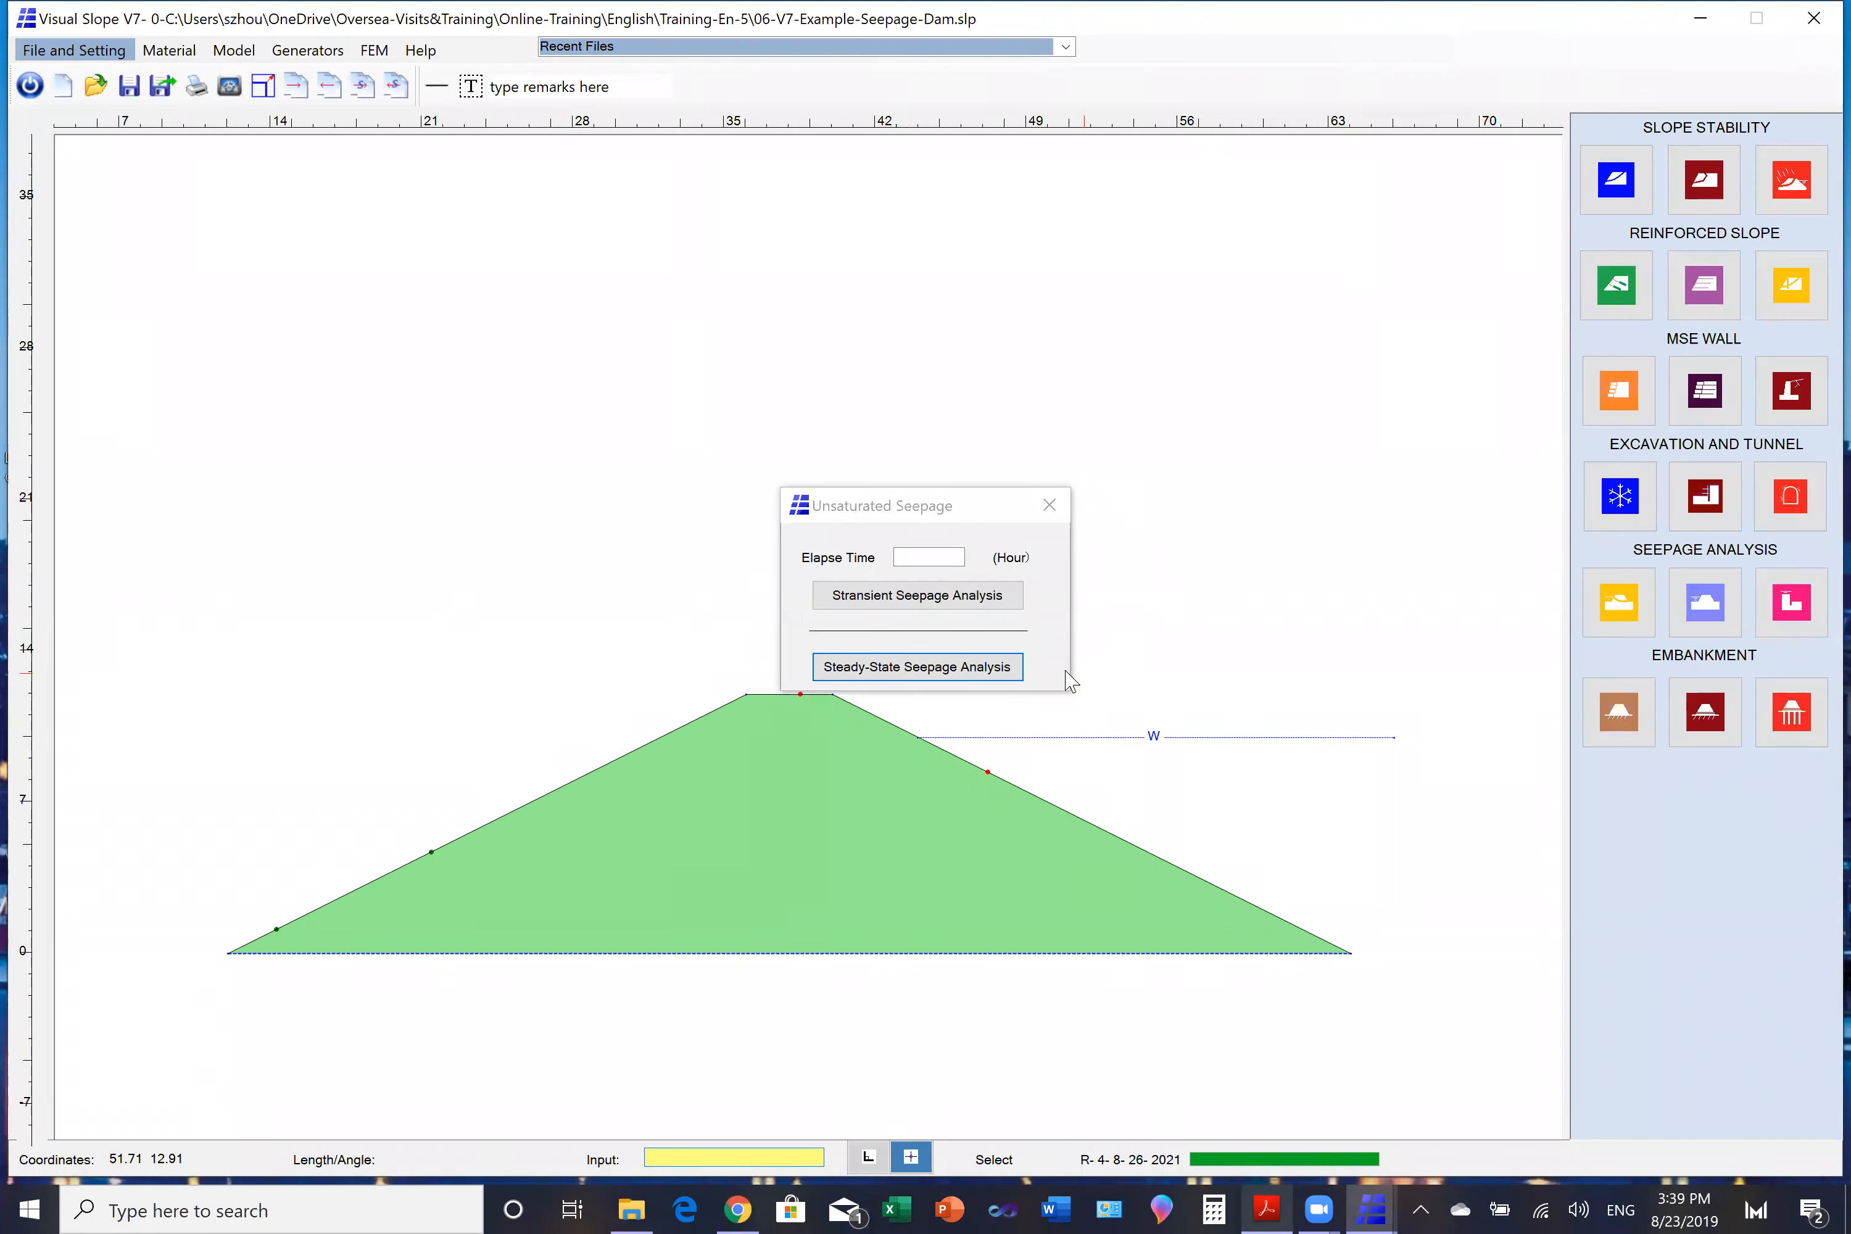
click(918, 668)
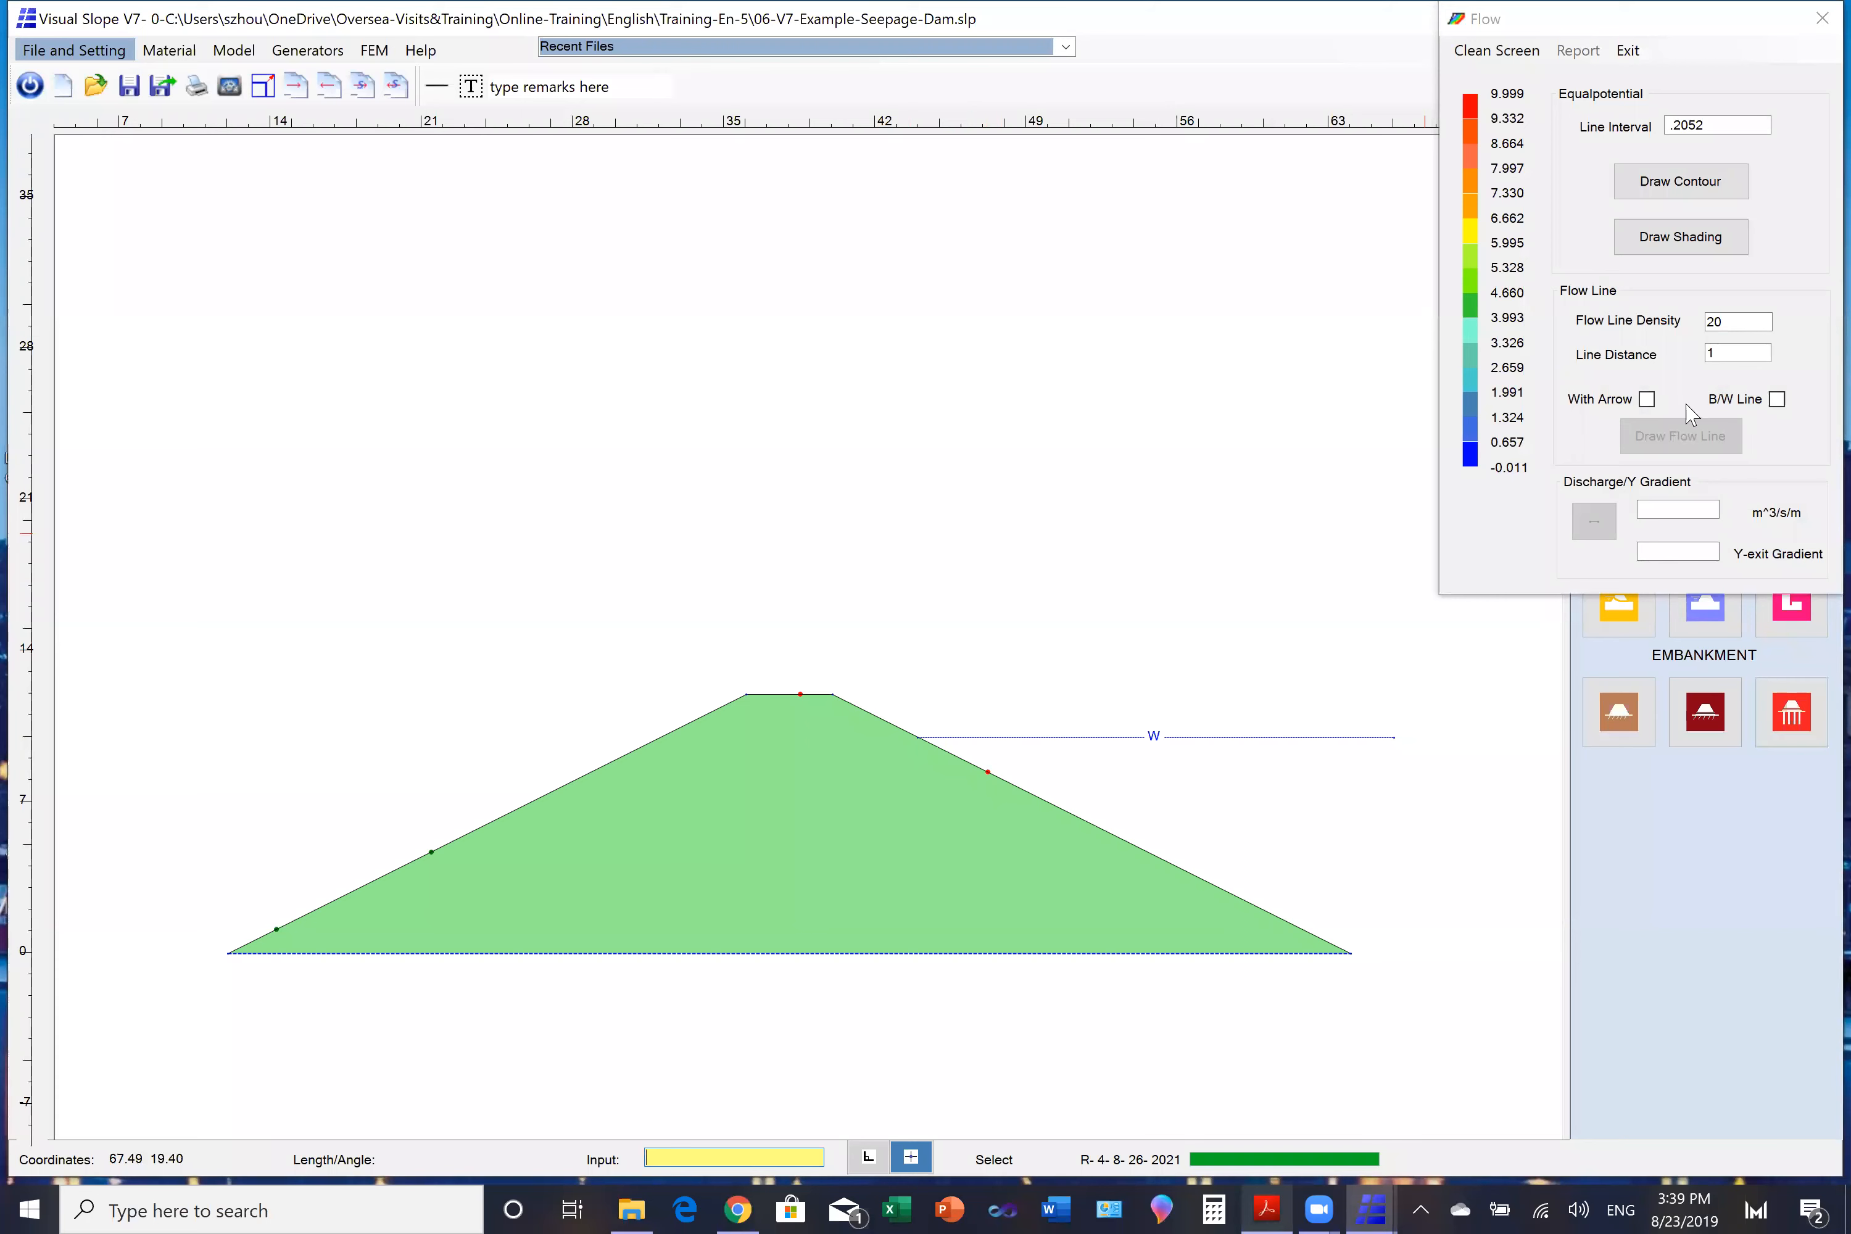
click(1657, 237)
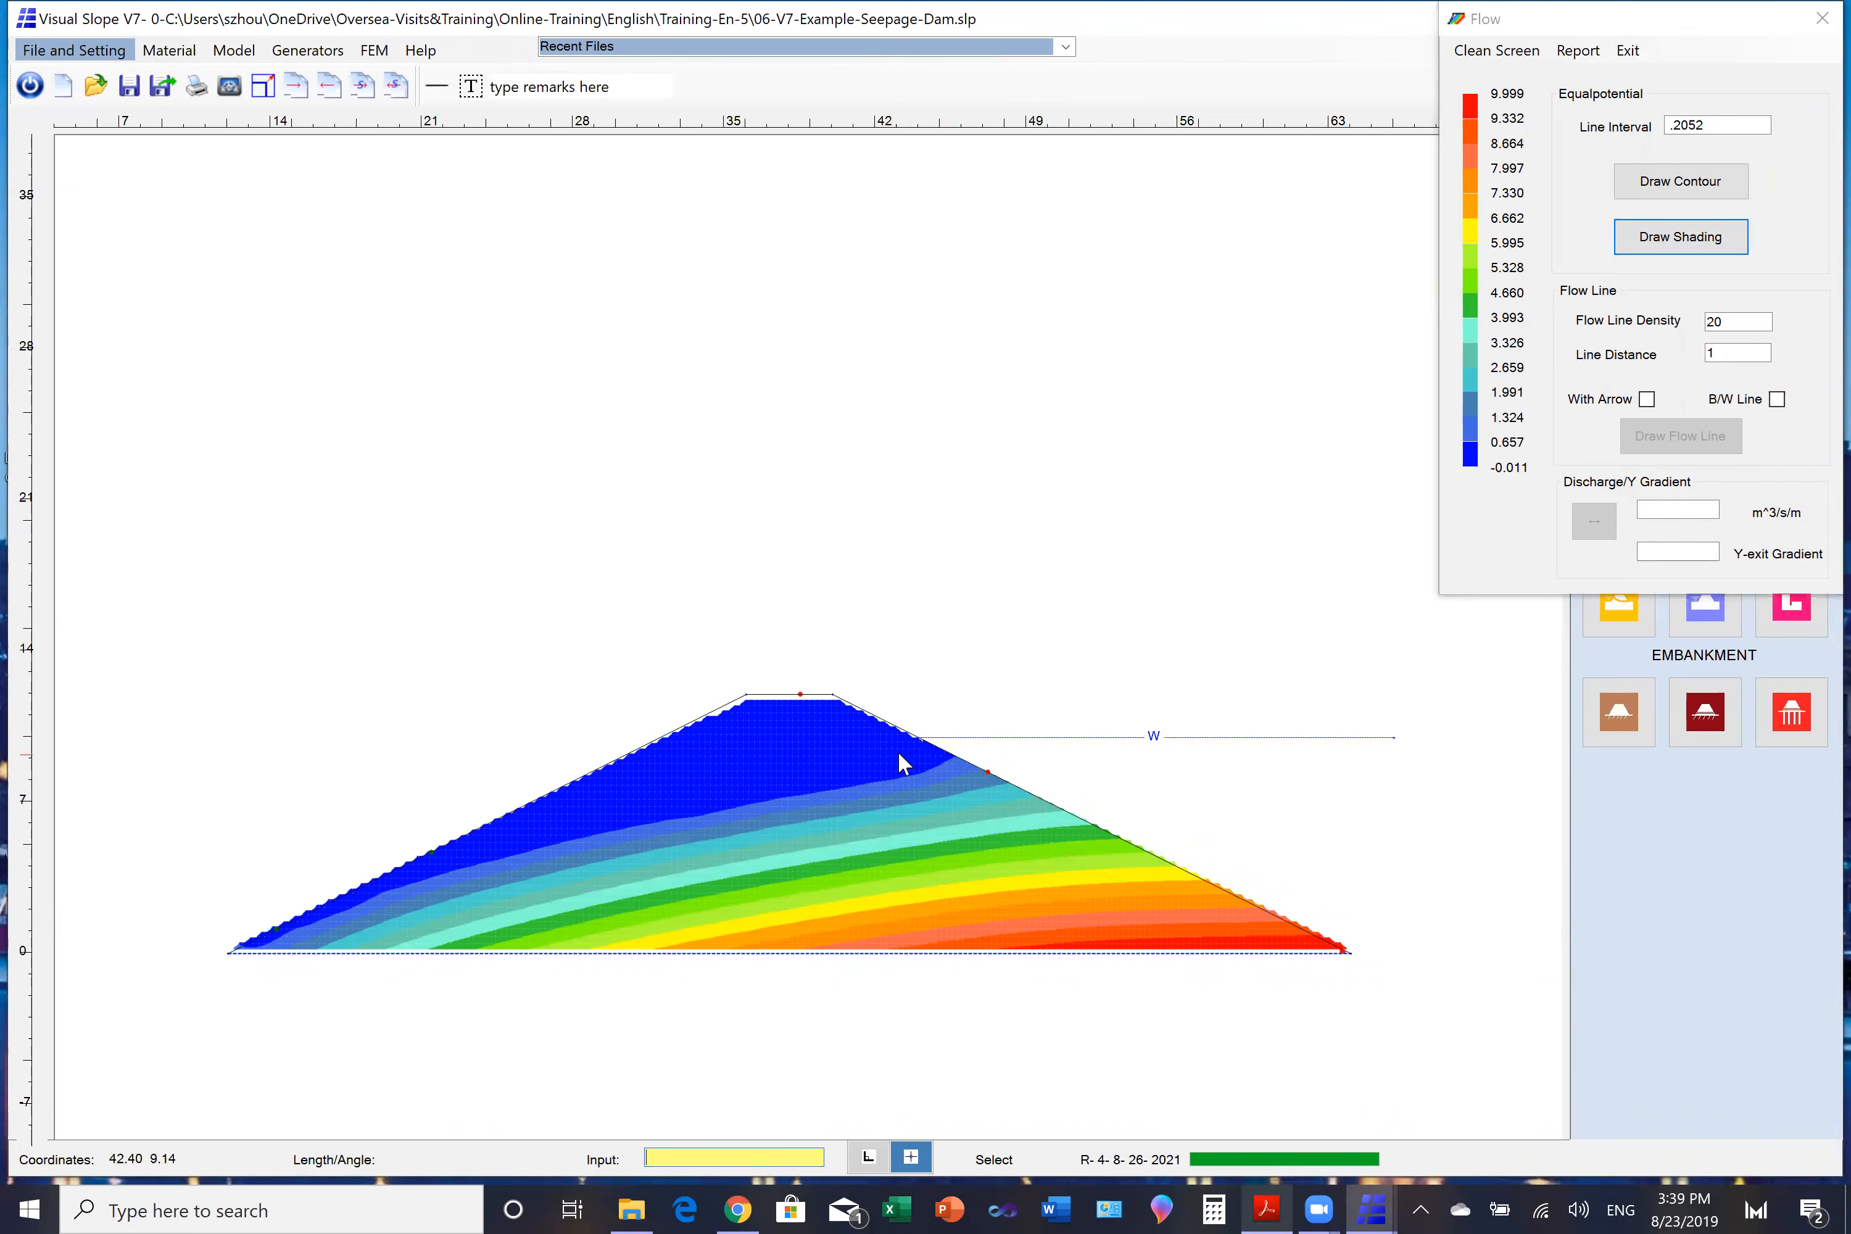
click(1665, 190)
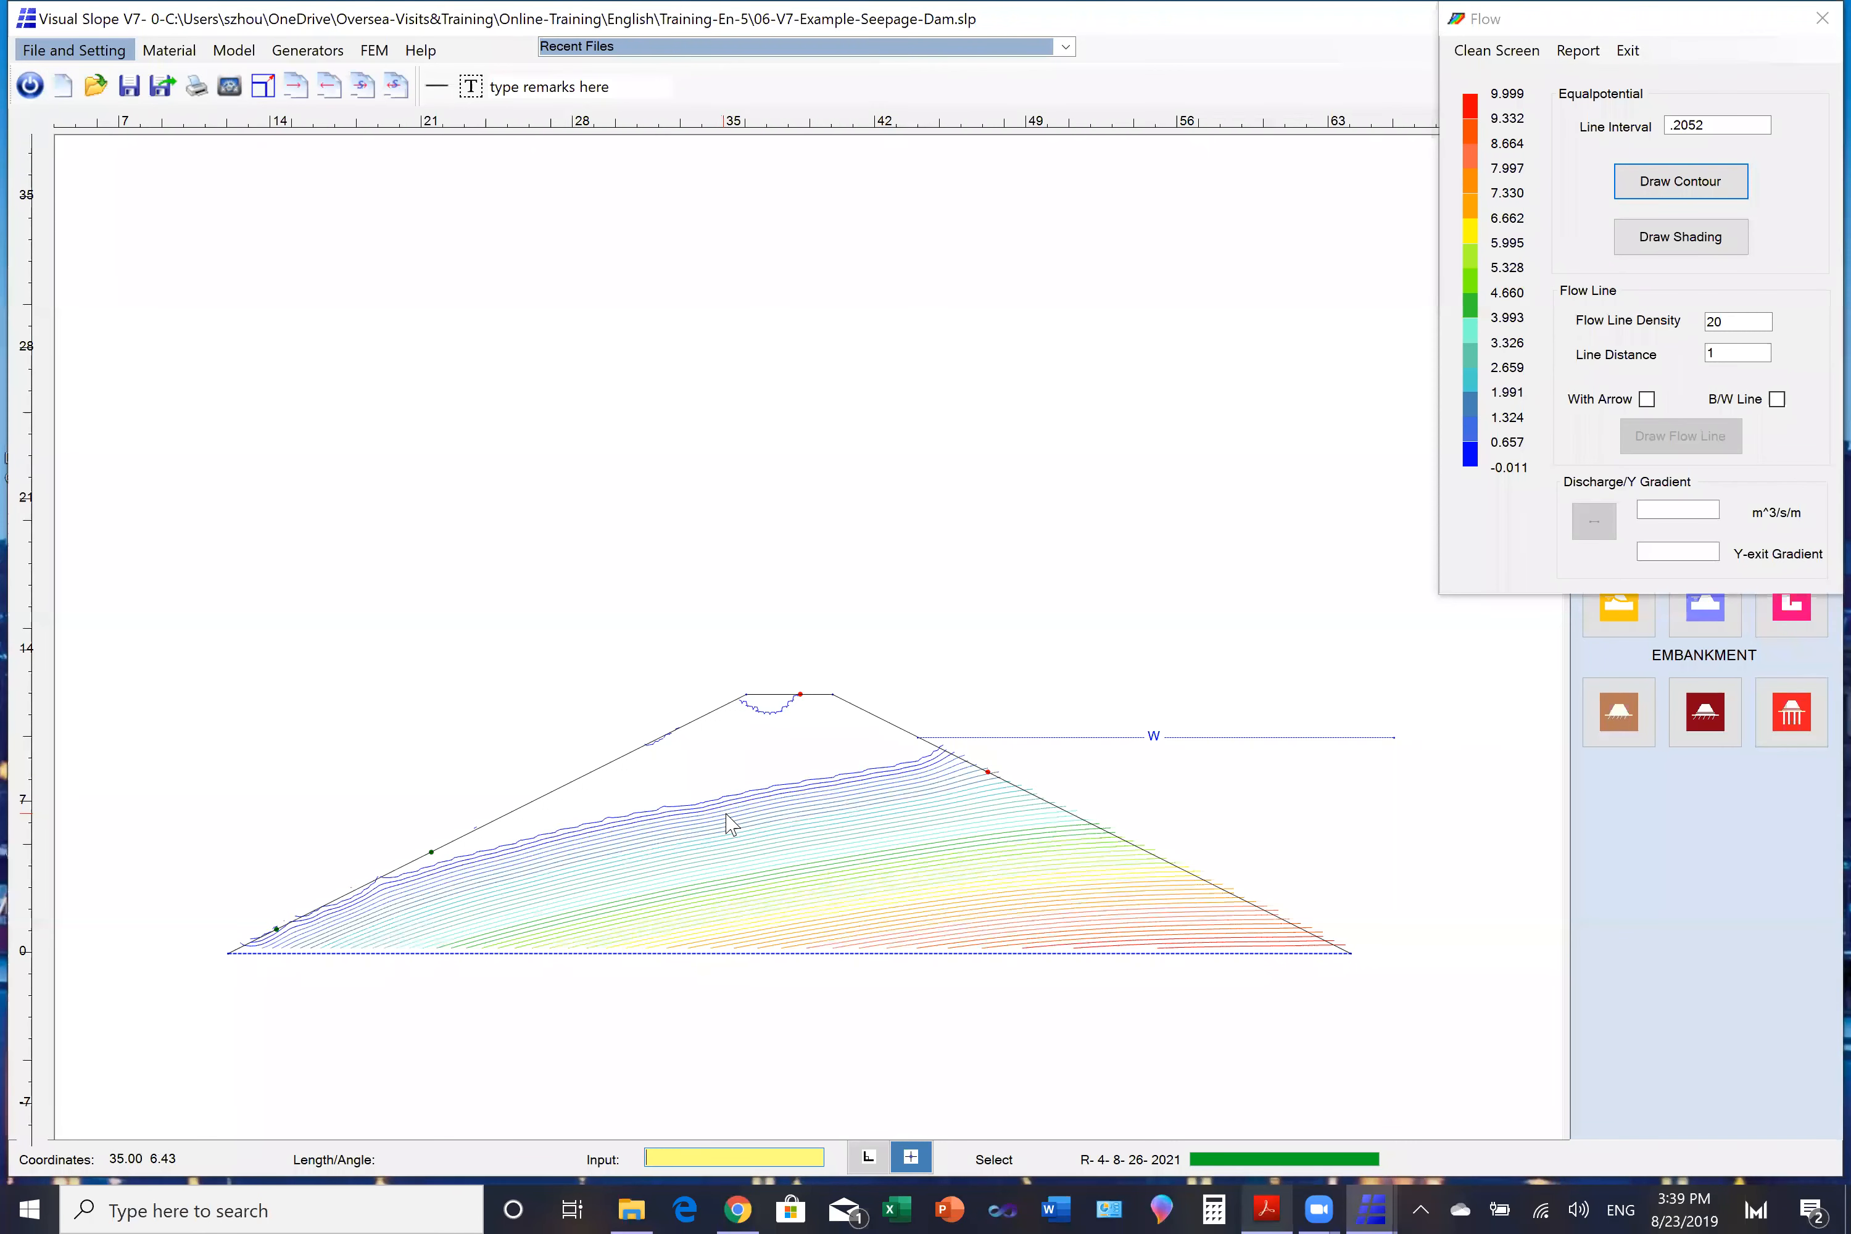
mouse_move(726, 814)
click(738, 763)
click(739, 740)
click(1823, 17)
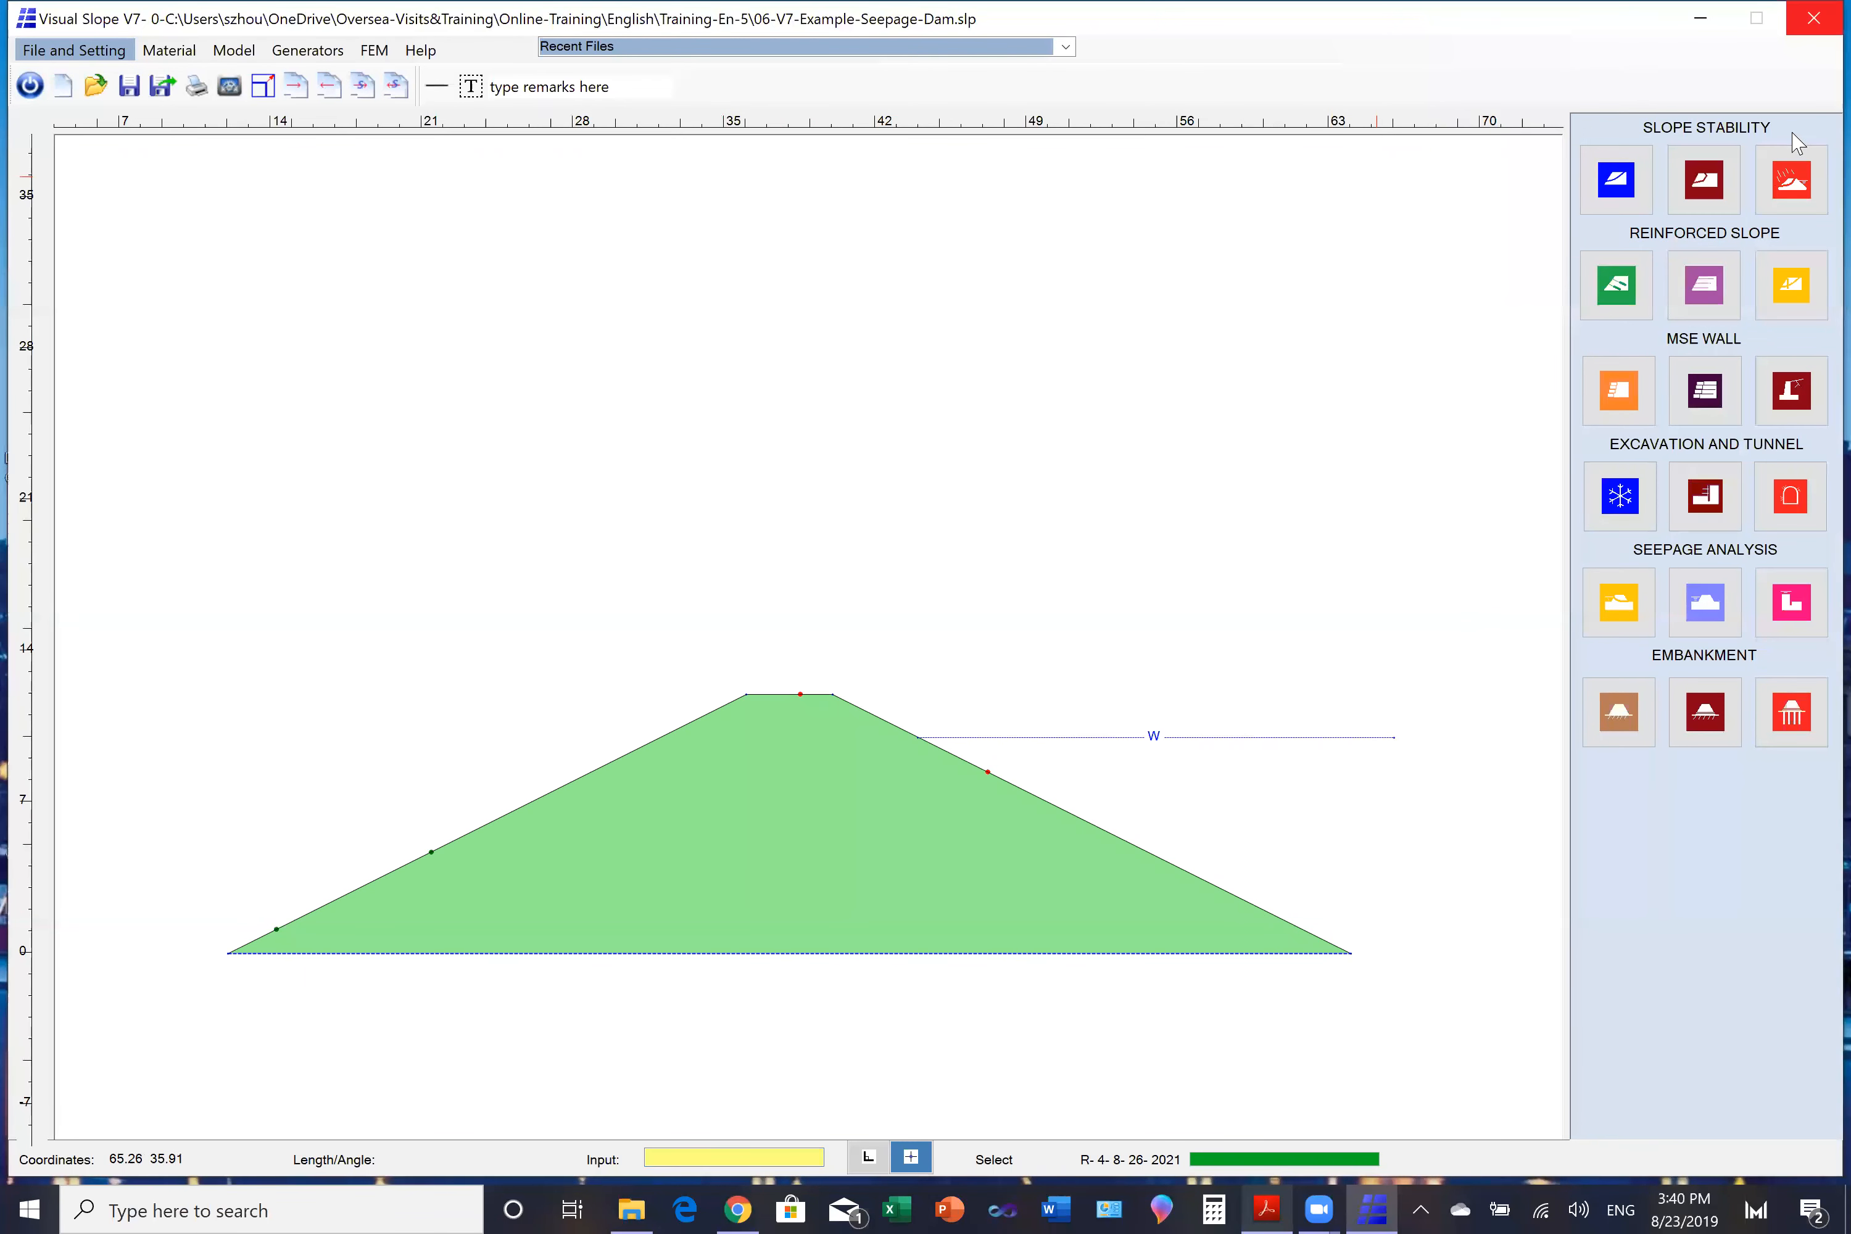
- Run the dam's steady-state unsaturated flow analysis, draw the equipotential shading and arrowed black-and-white flow lines, and close the results
click(1705, 603)
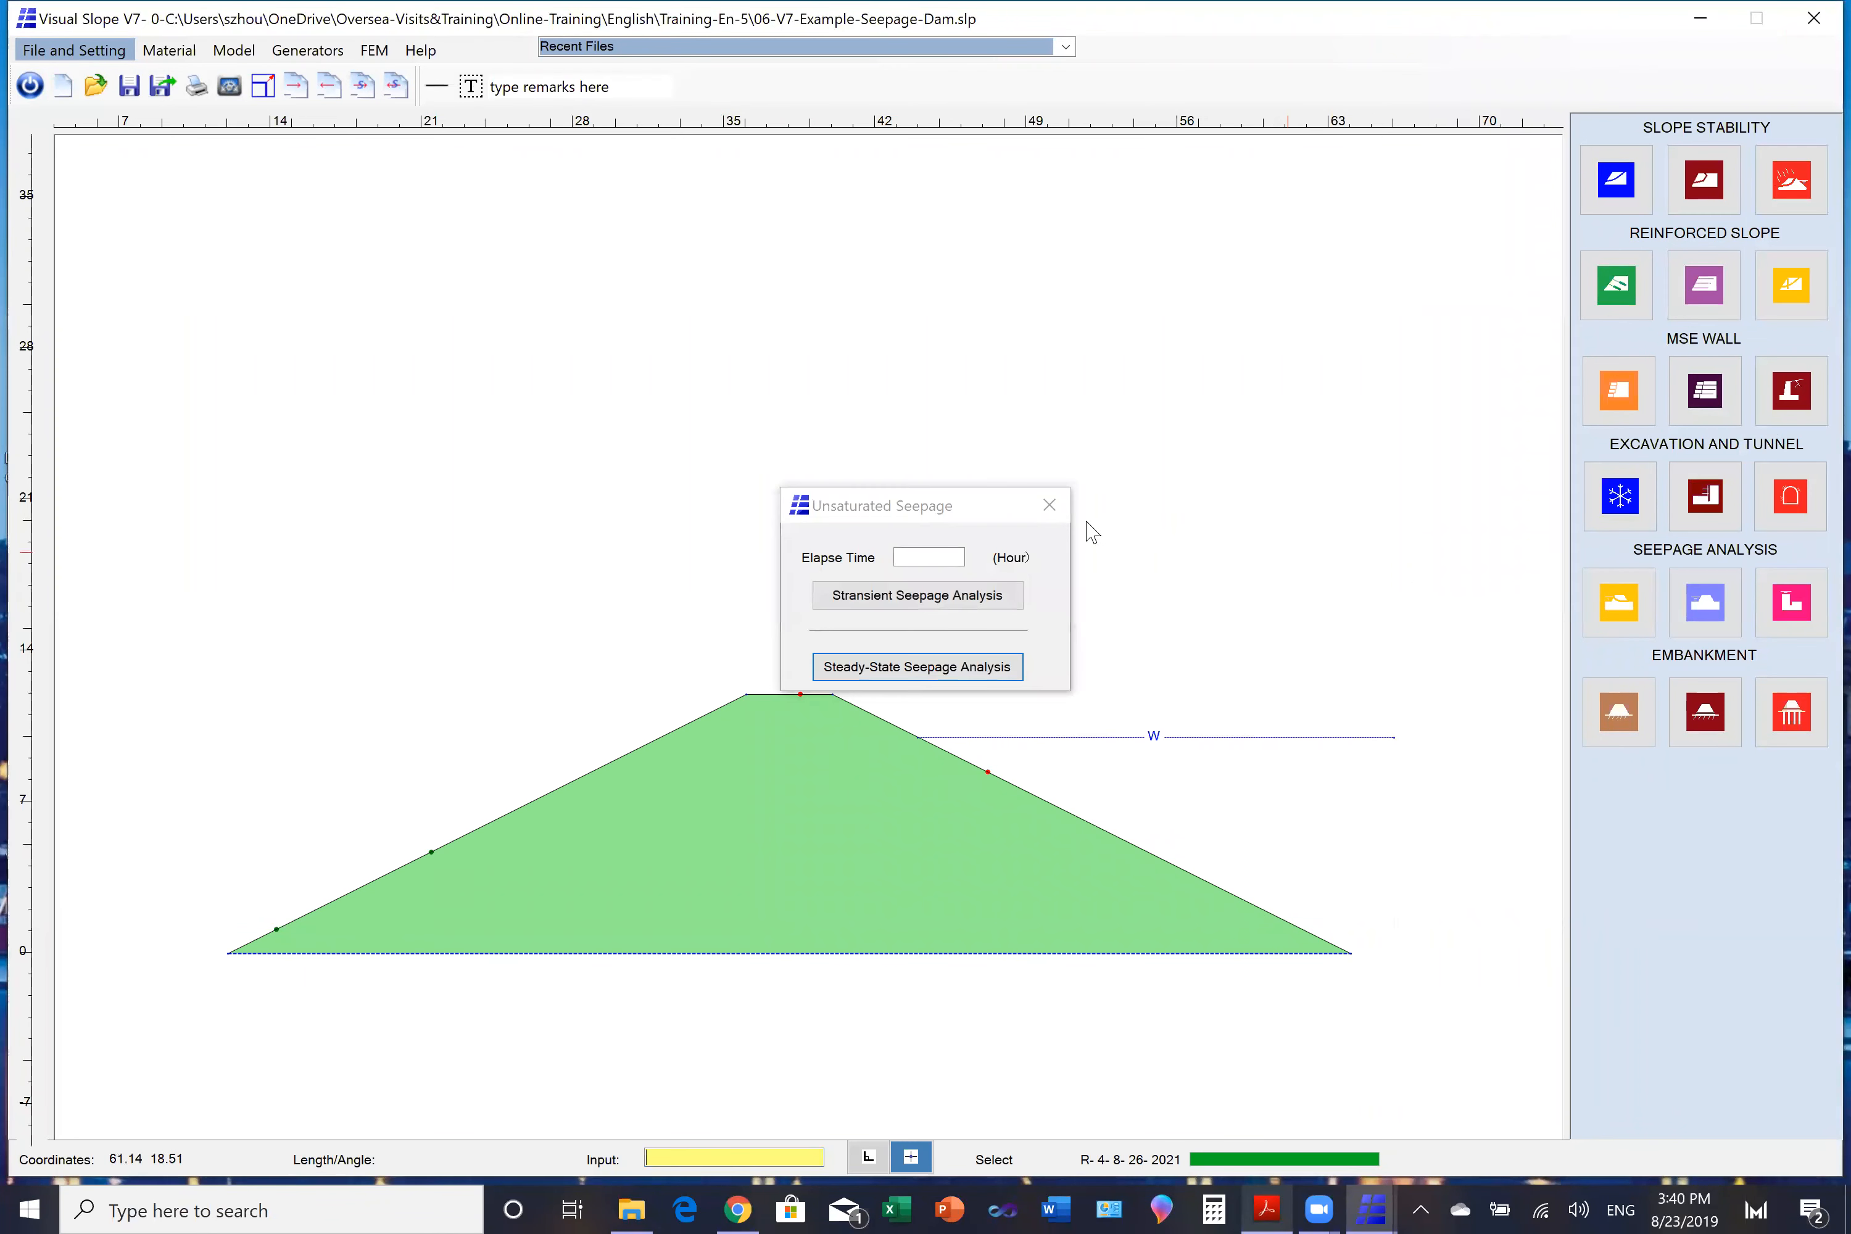
drag(945, 509, 1010, 285)
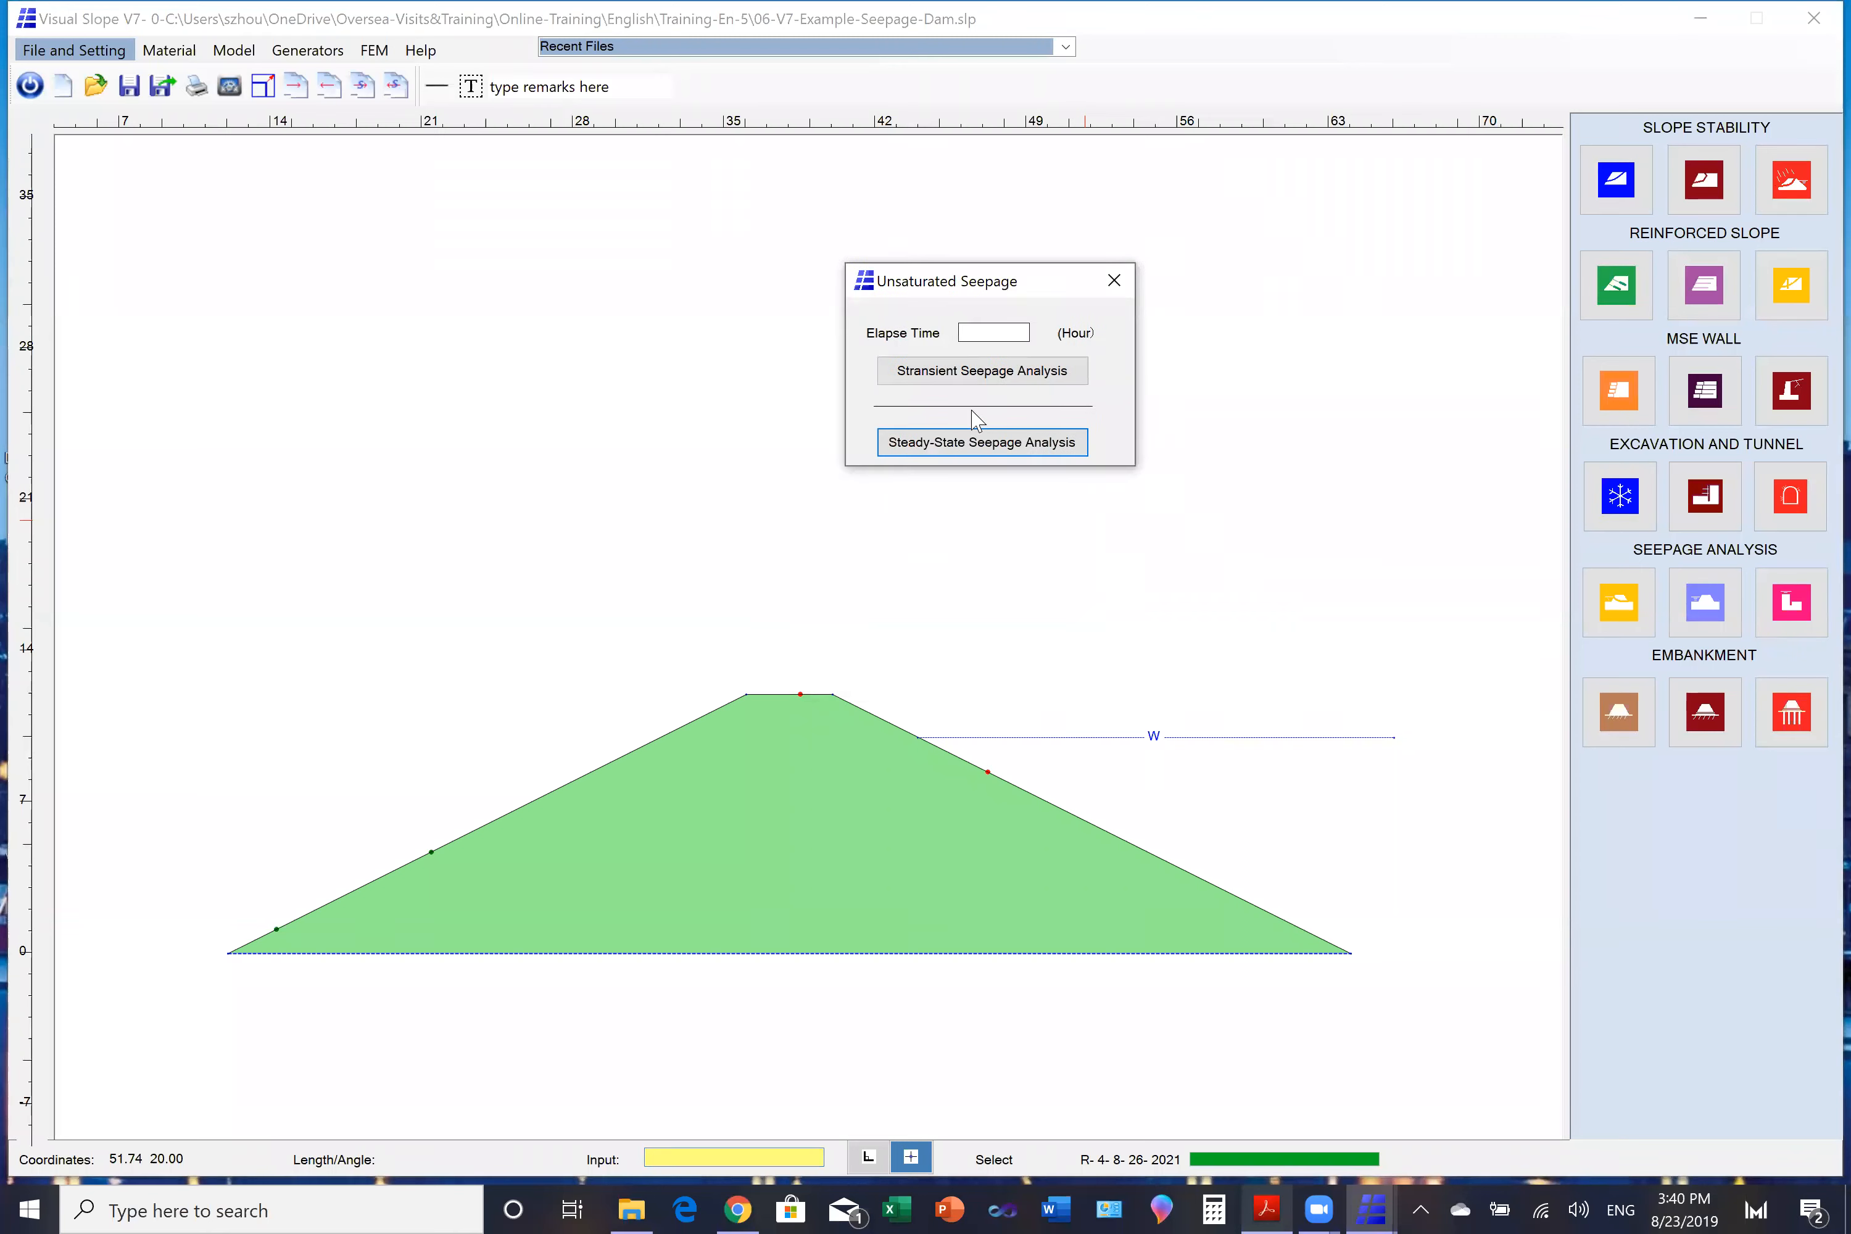
click(972, 446)
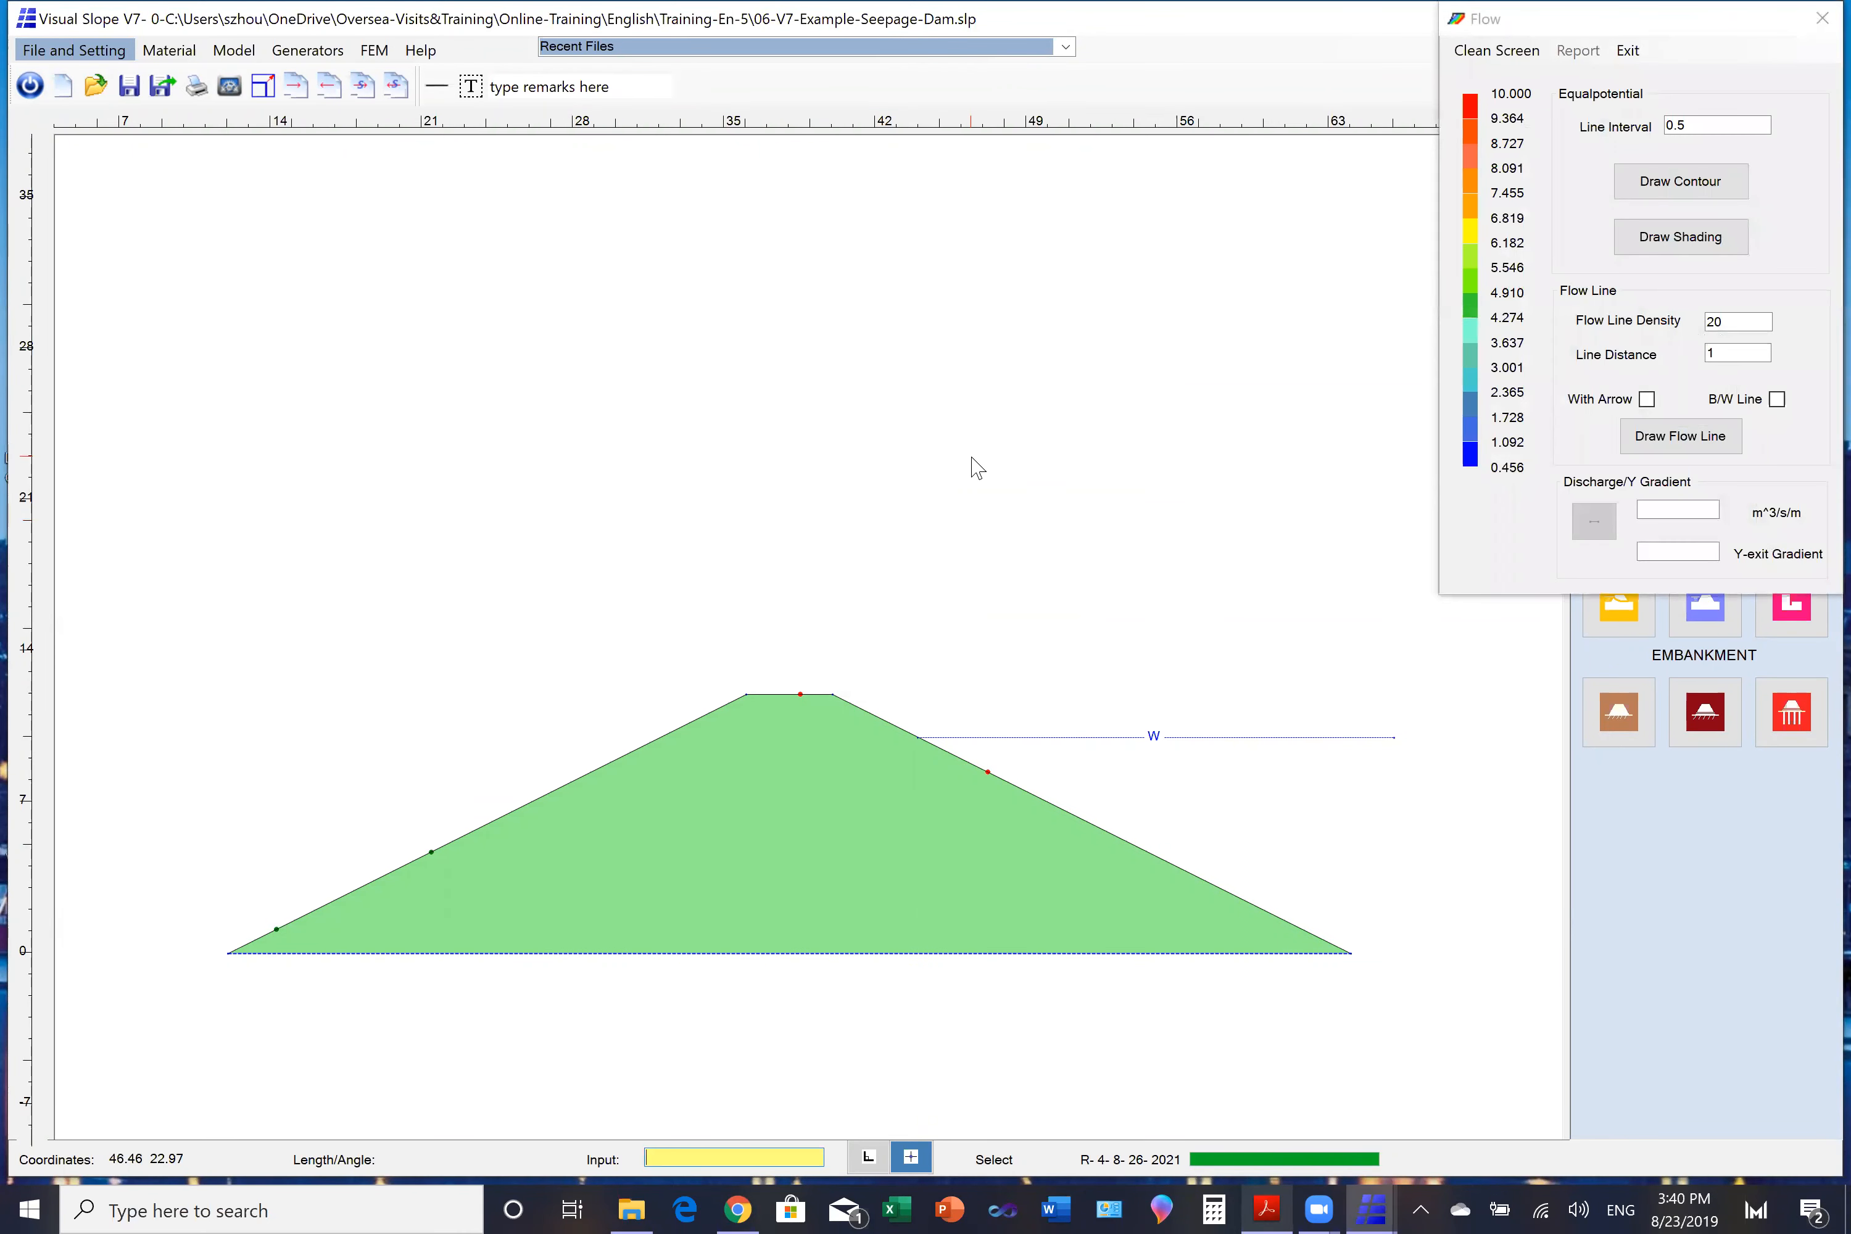
click(1665, 238)
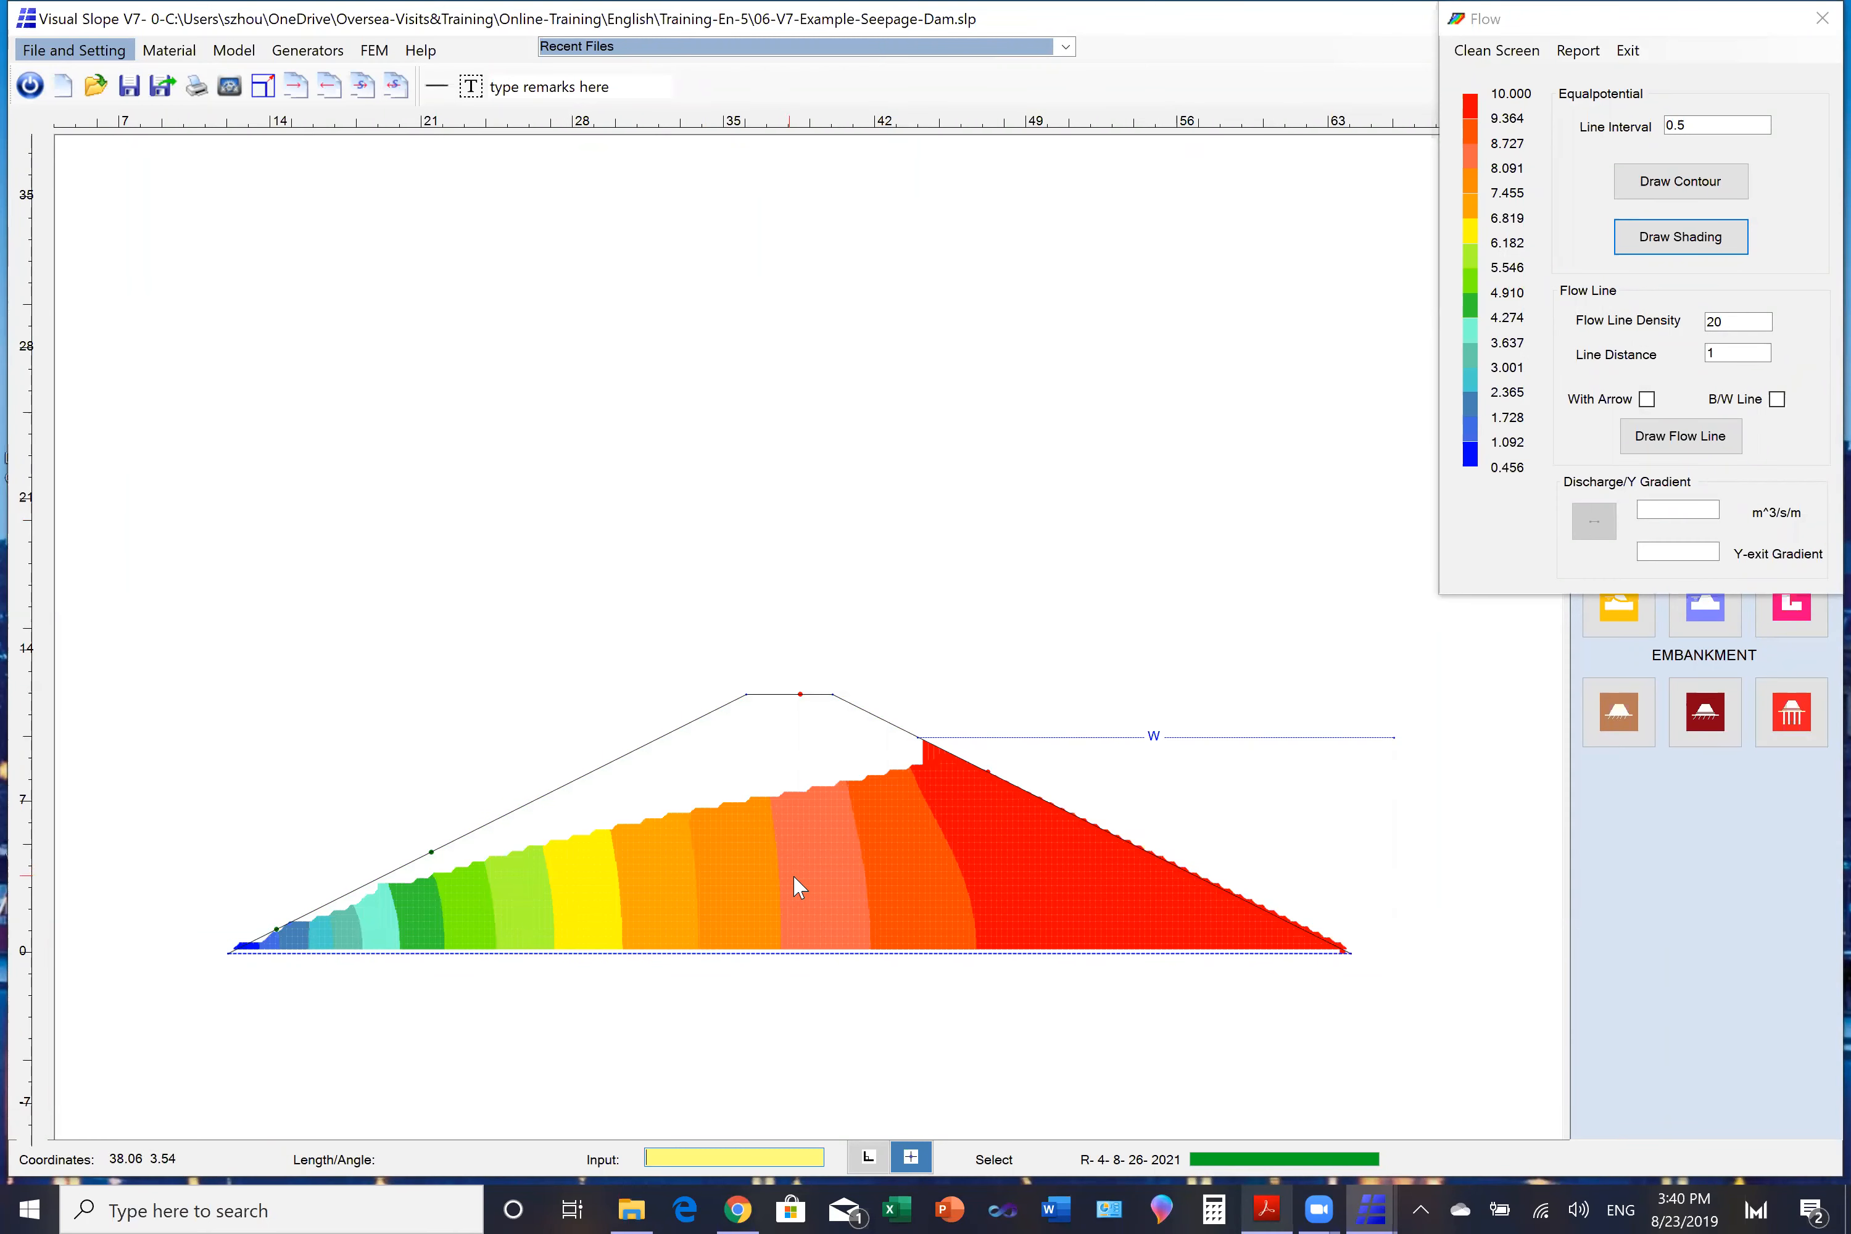
click(1658, 400)
click(1778, 400)
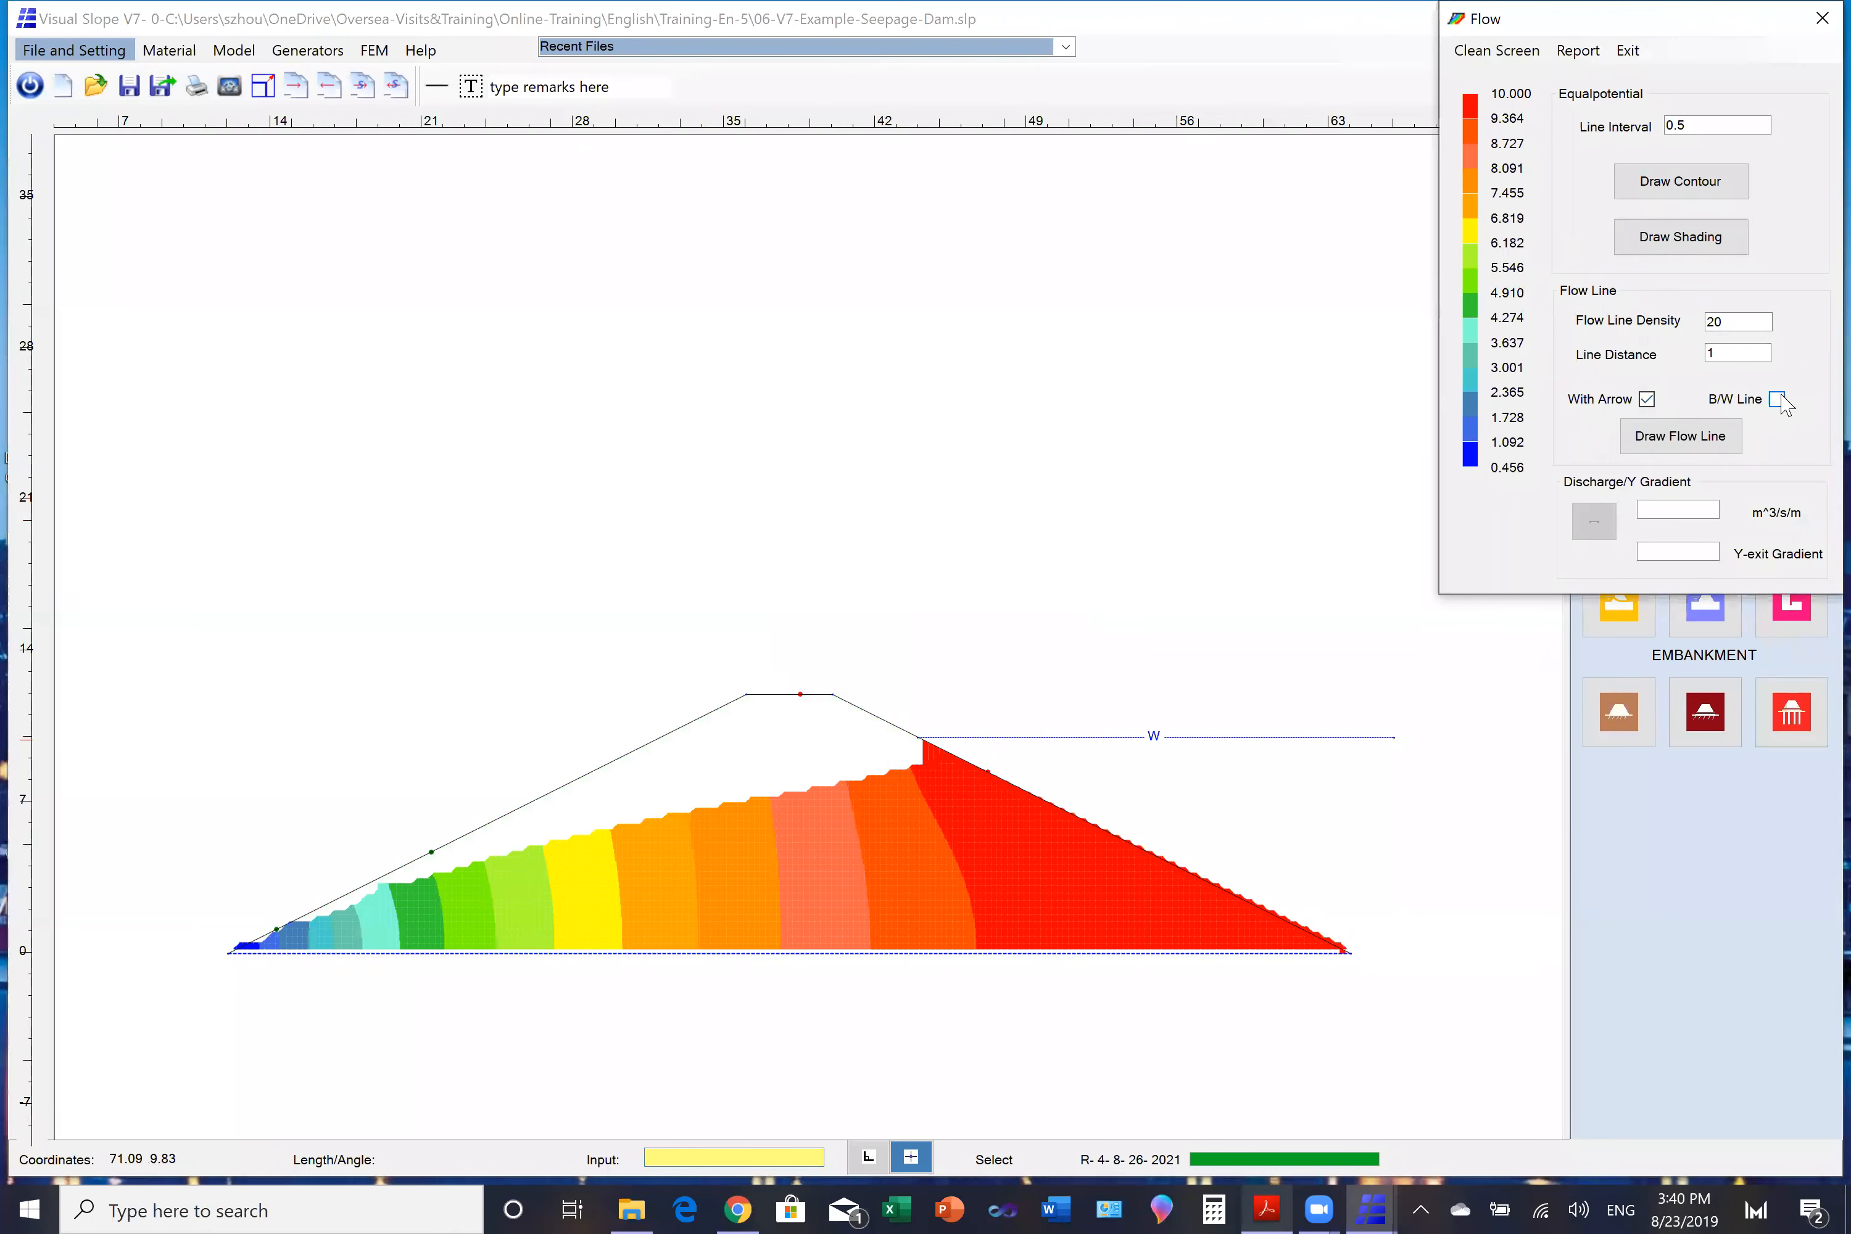
click(1698, 438)
click(1017, 864)
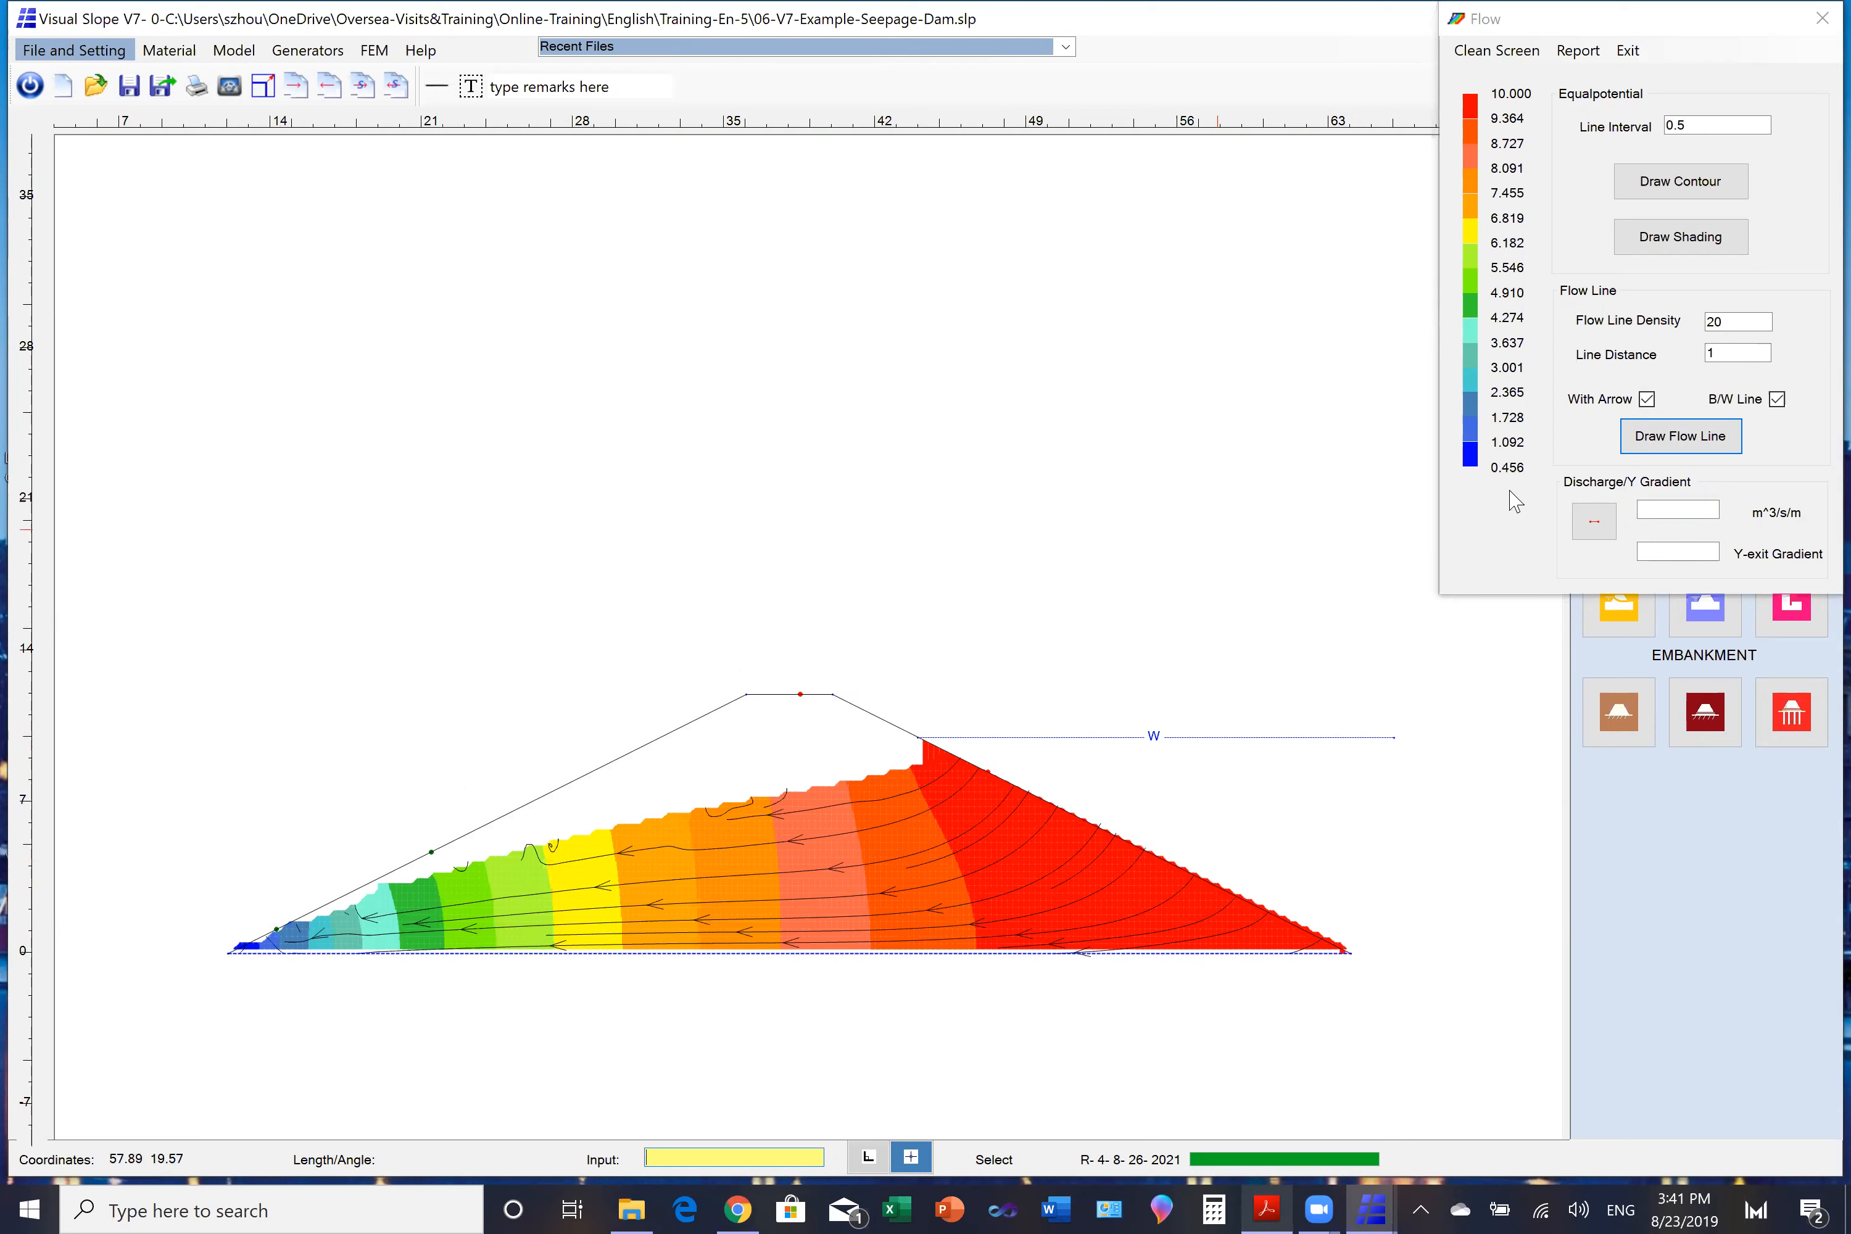
click(1821, 18)
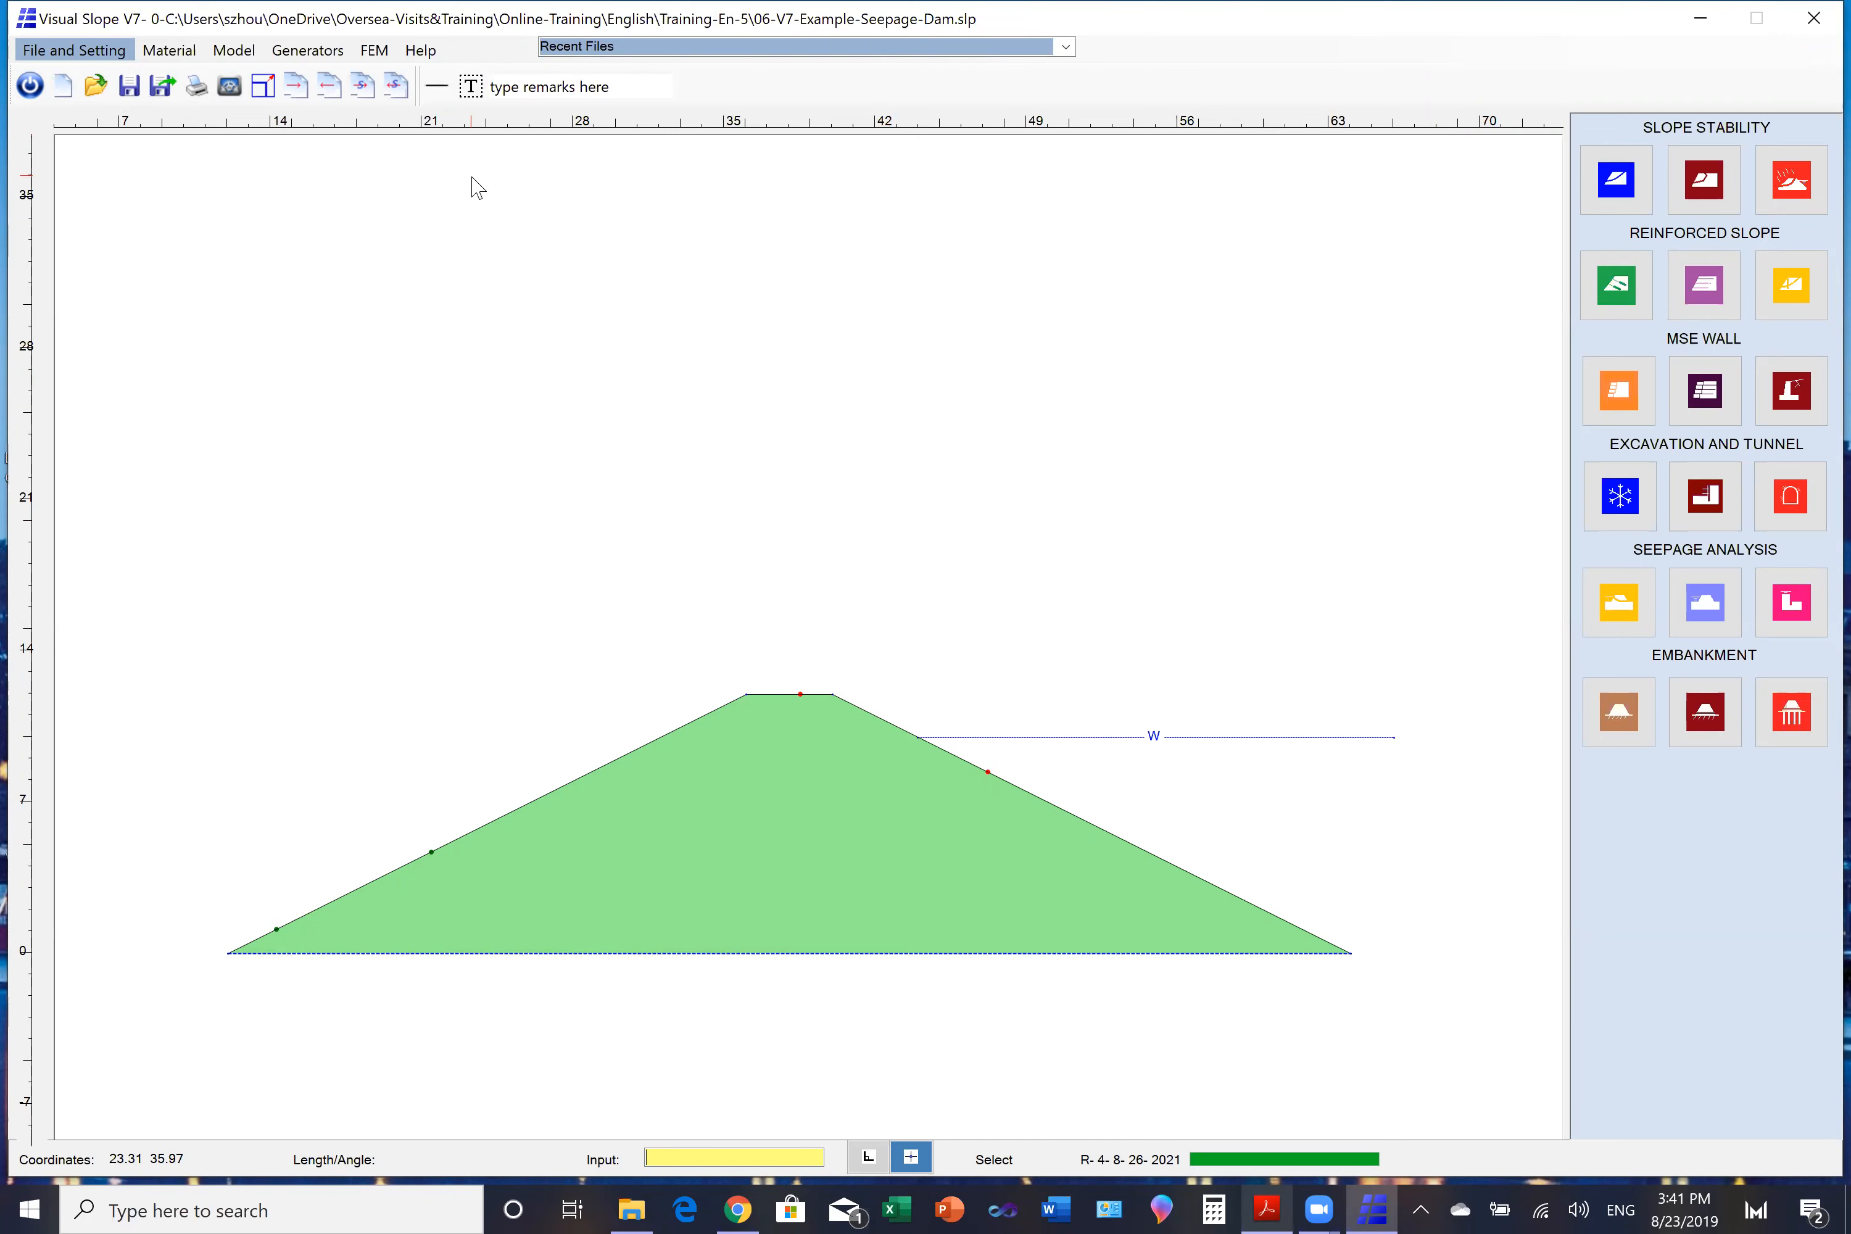
- Draw a vertical red dashed cutoff line about 6.5 m long, starting where the water level meets the dam's upstream face
click(233, 49)
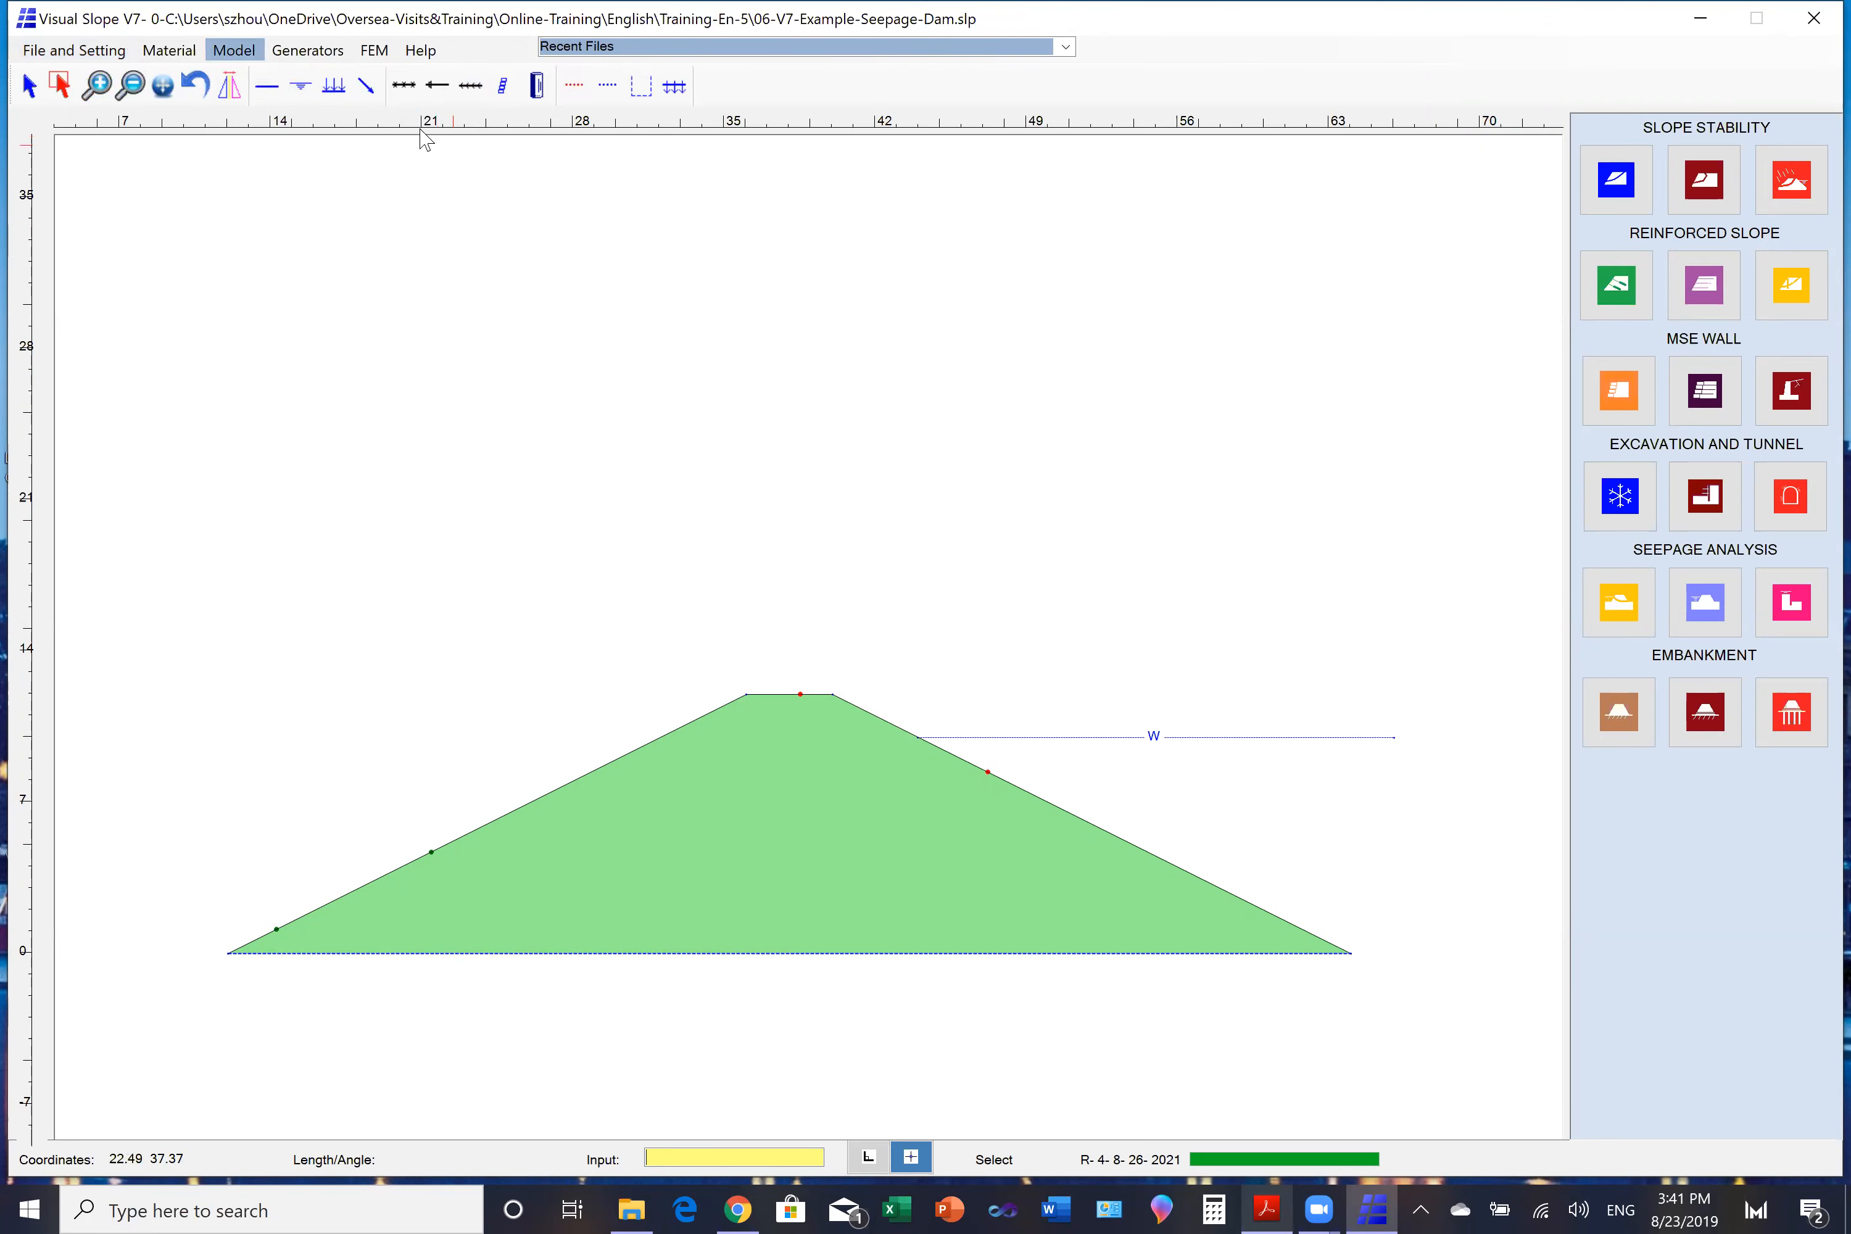
click(573, 89)
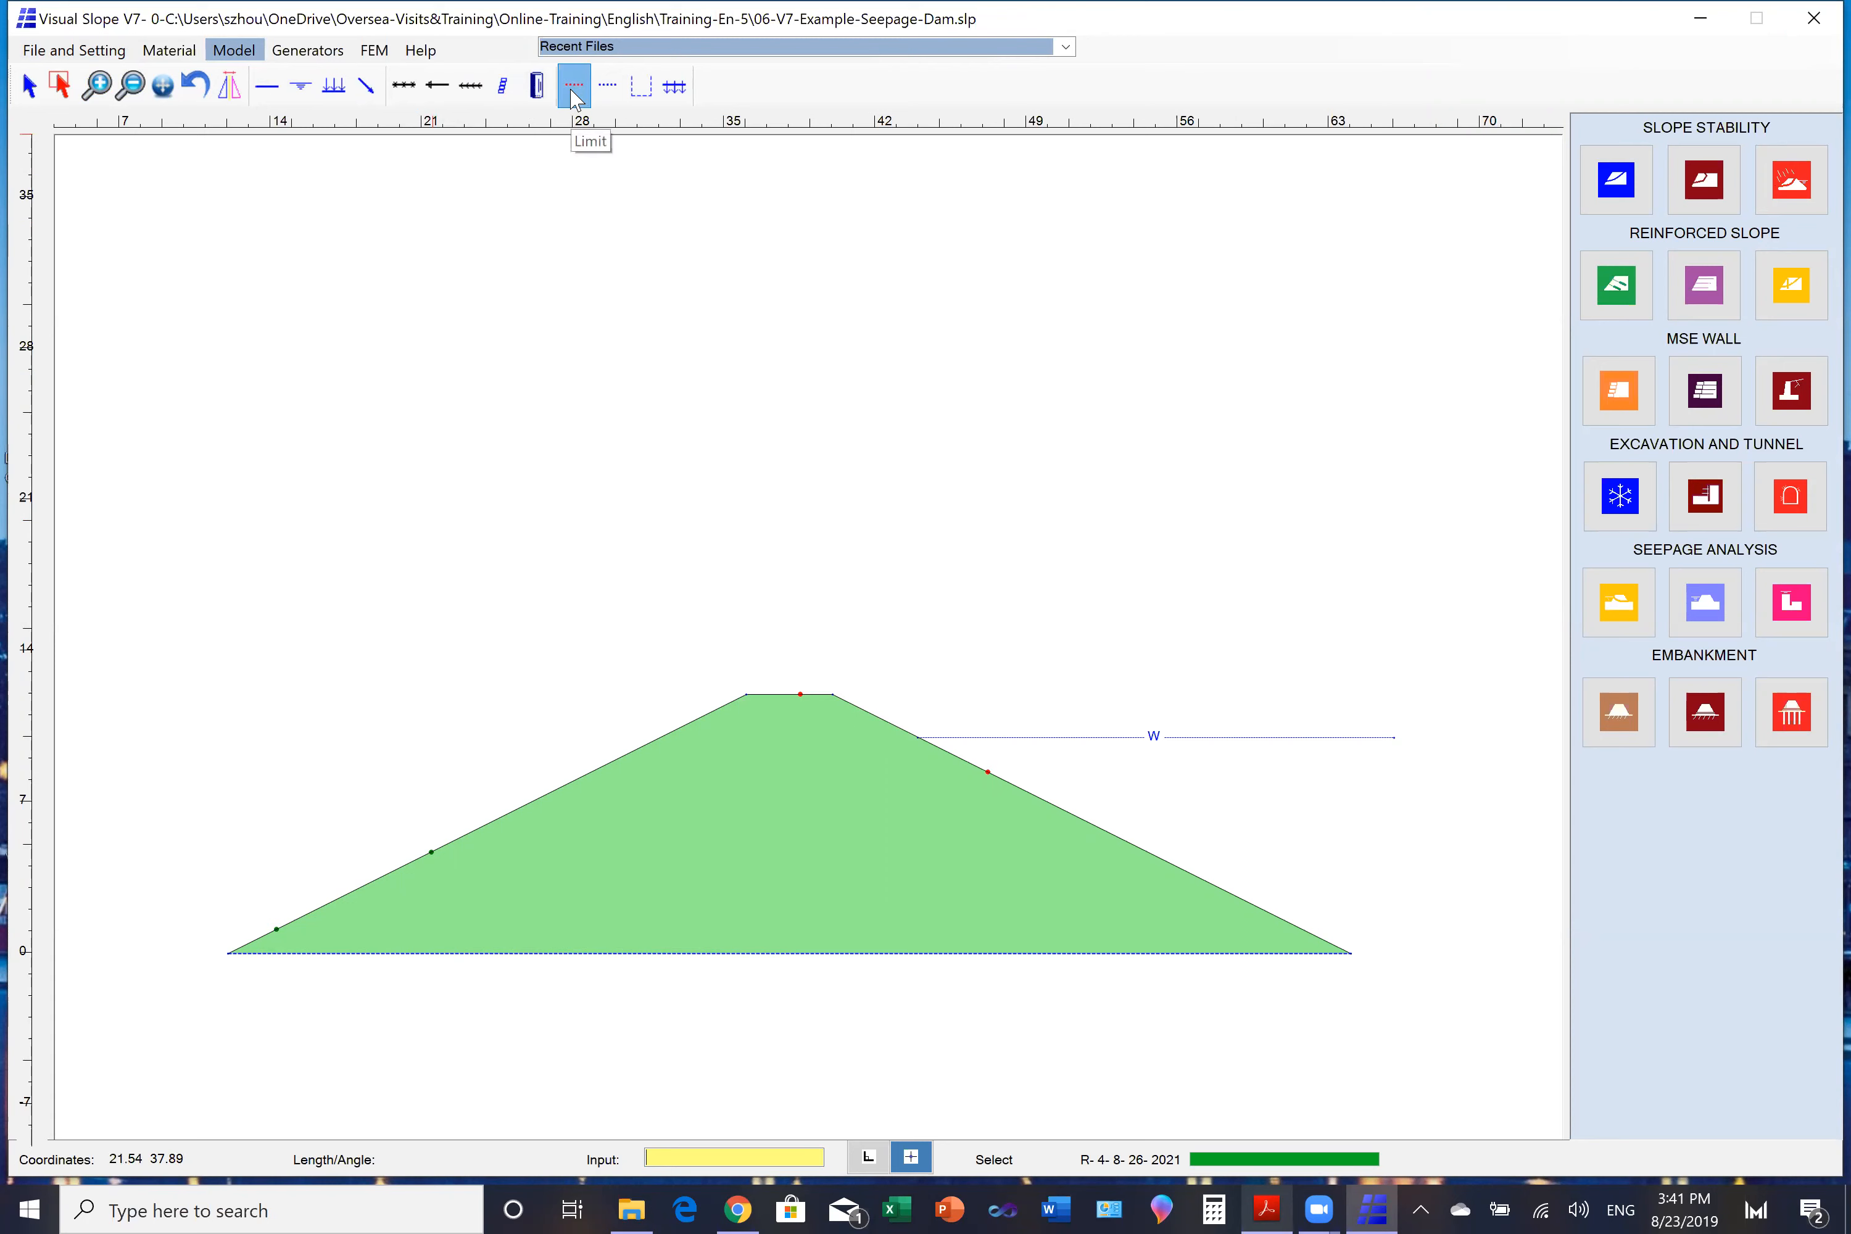
click(915, 737)
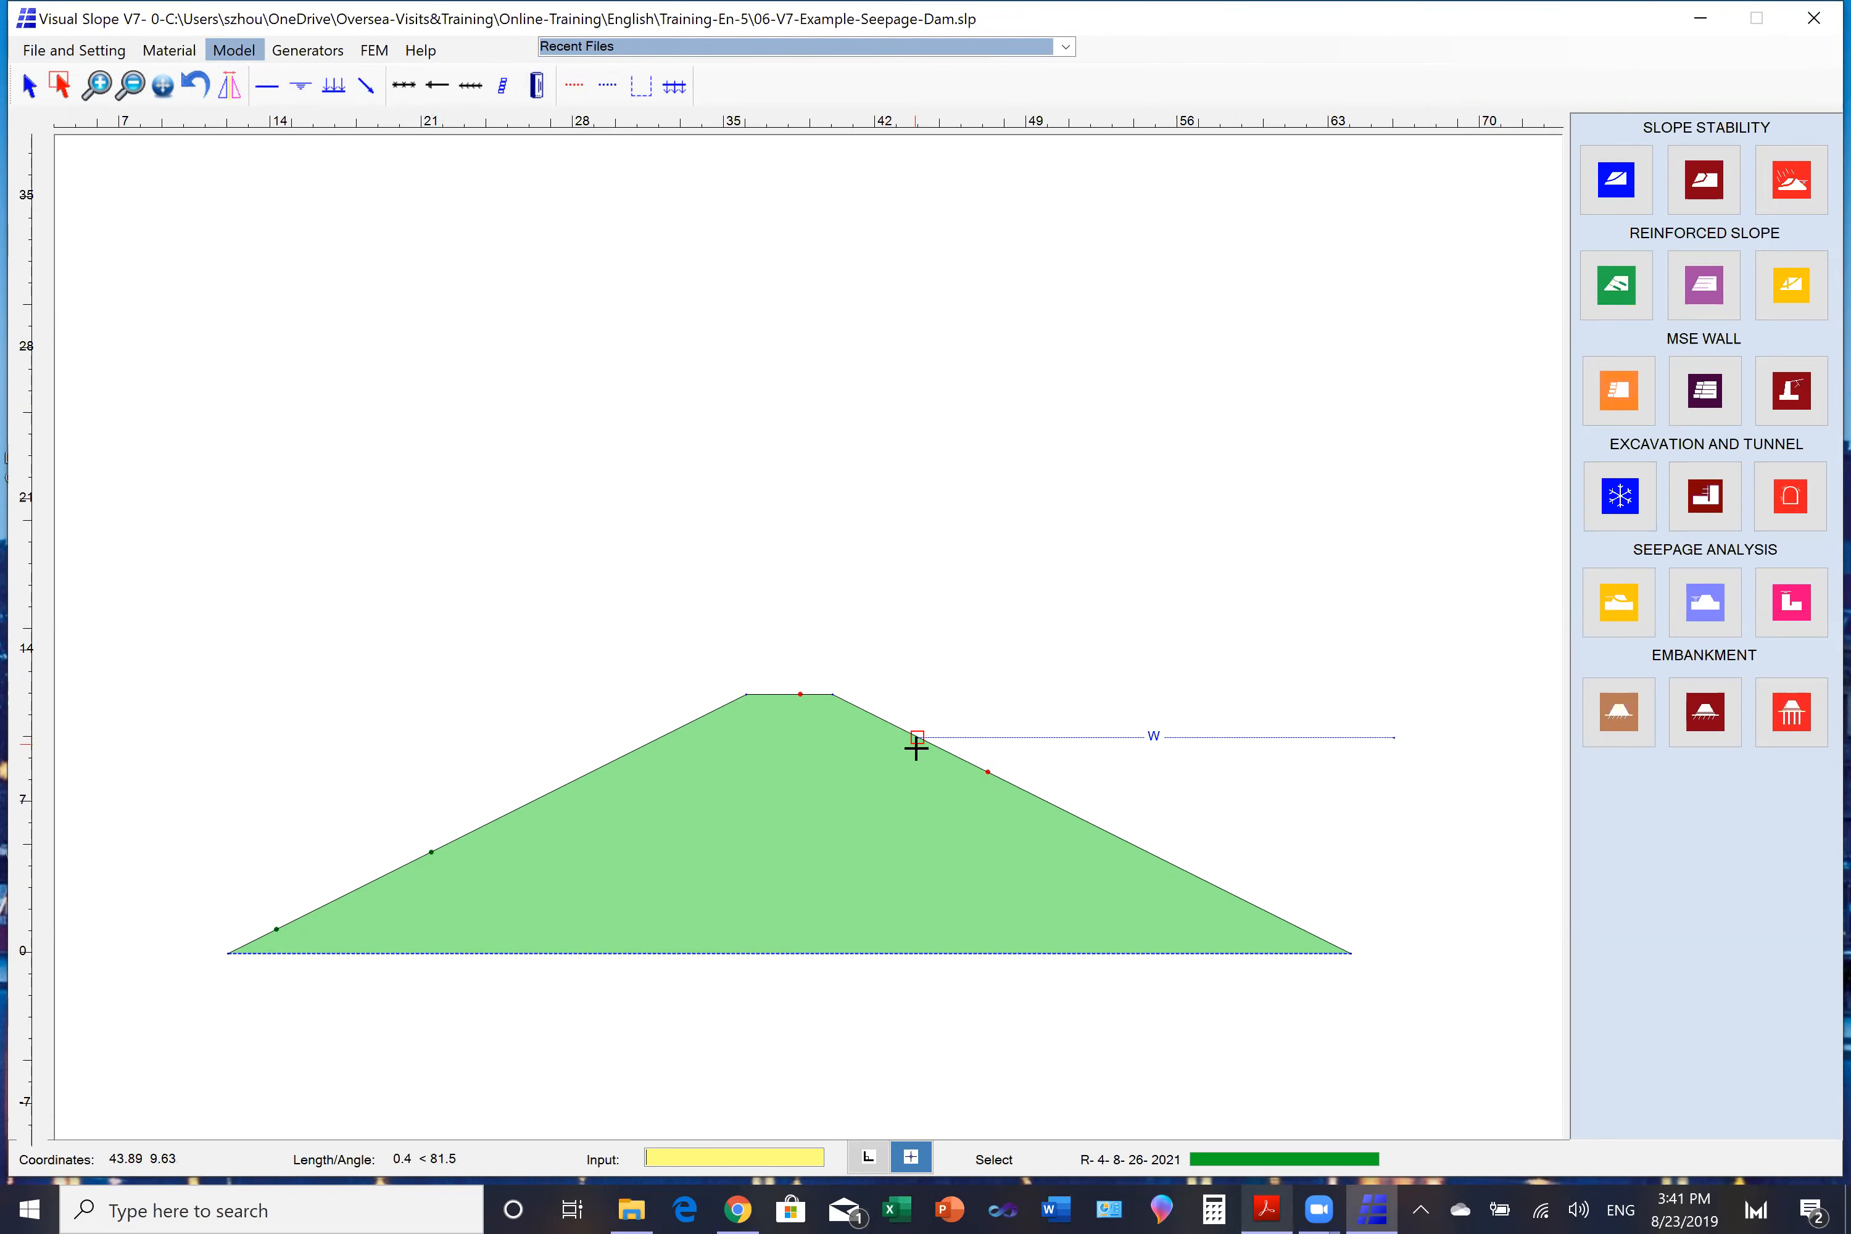
click(916, 877)
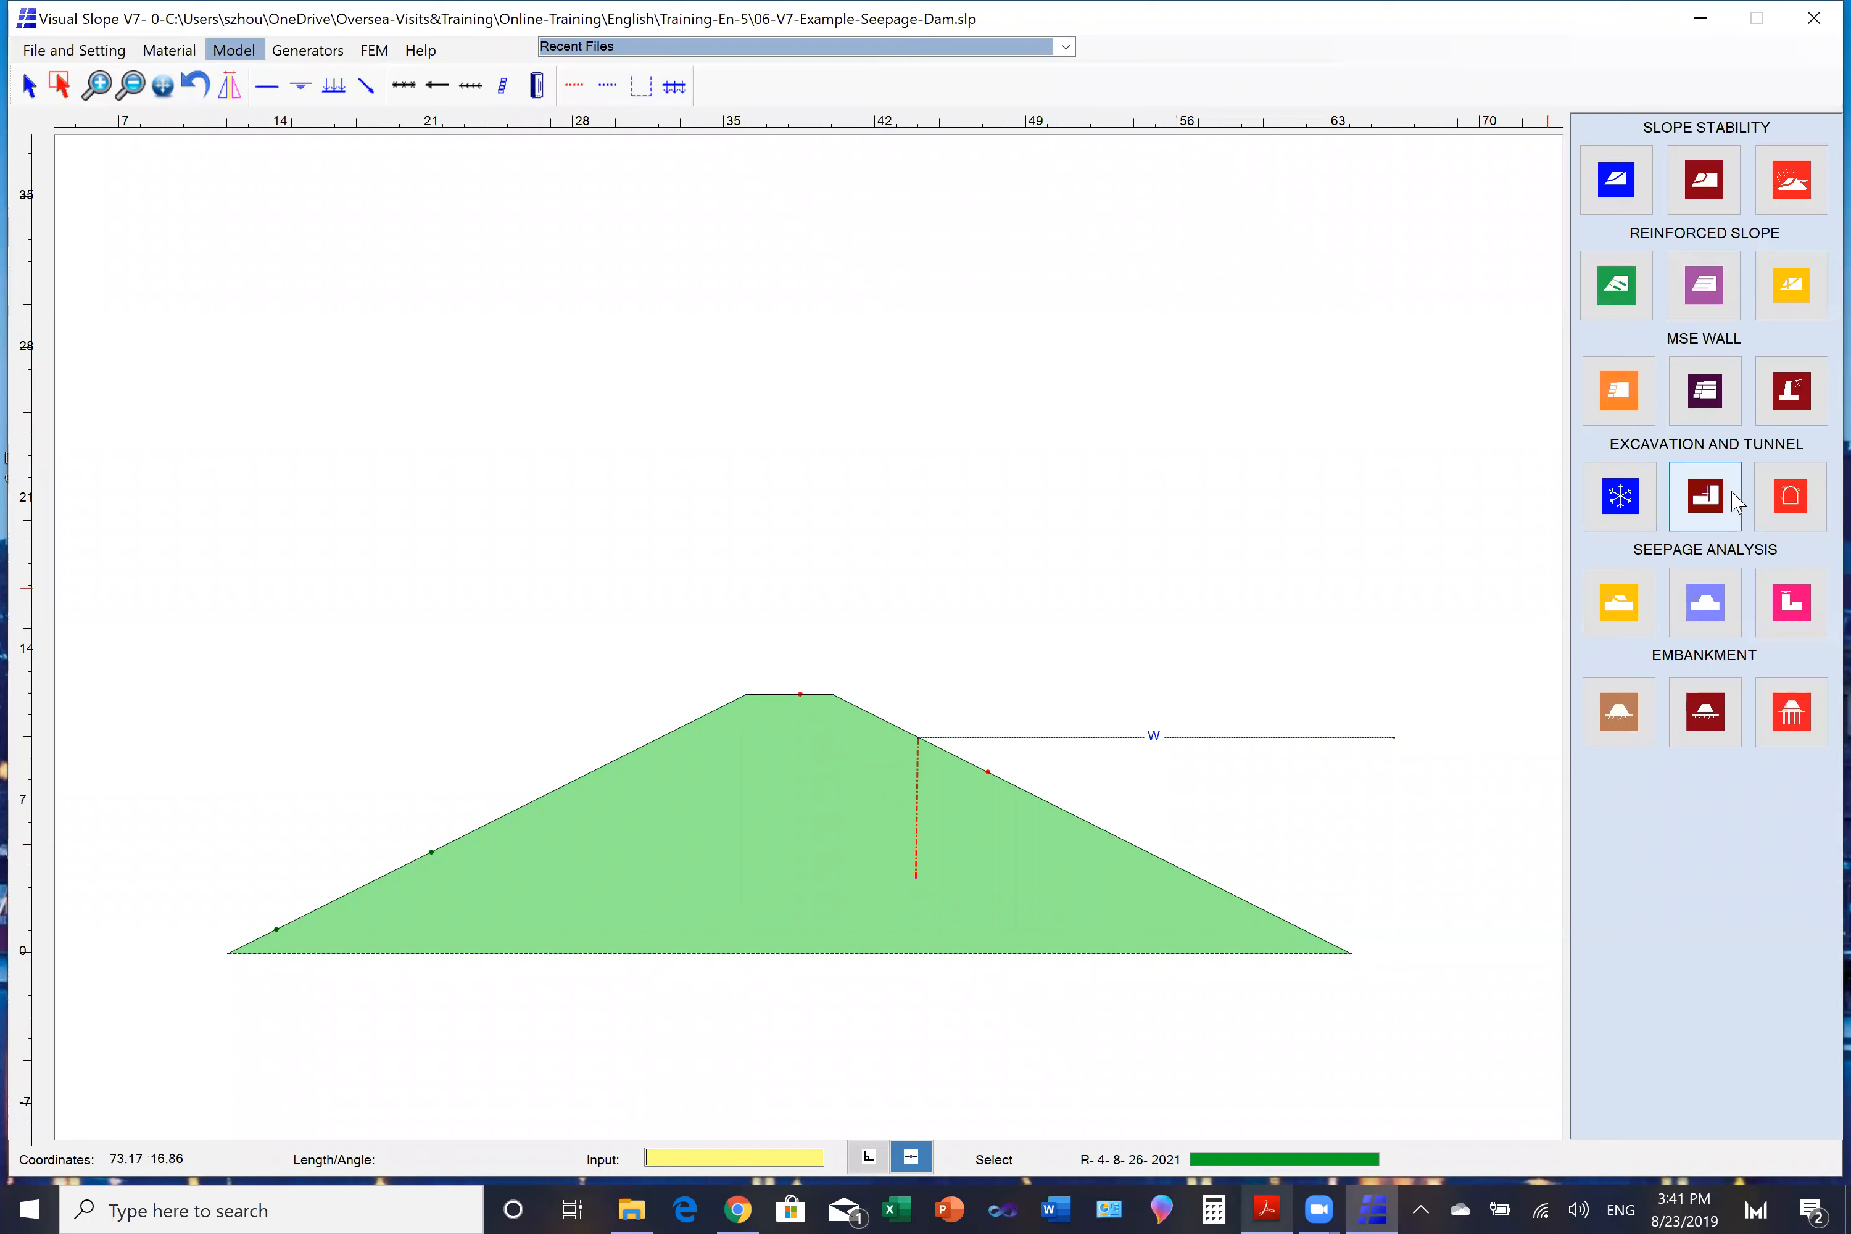
- Rerun the steady-state unsaturated flow analysis with the cutoff line in place, draw the equipotential shading, and close the results
click(1704, 619)
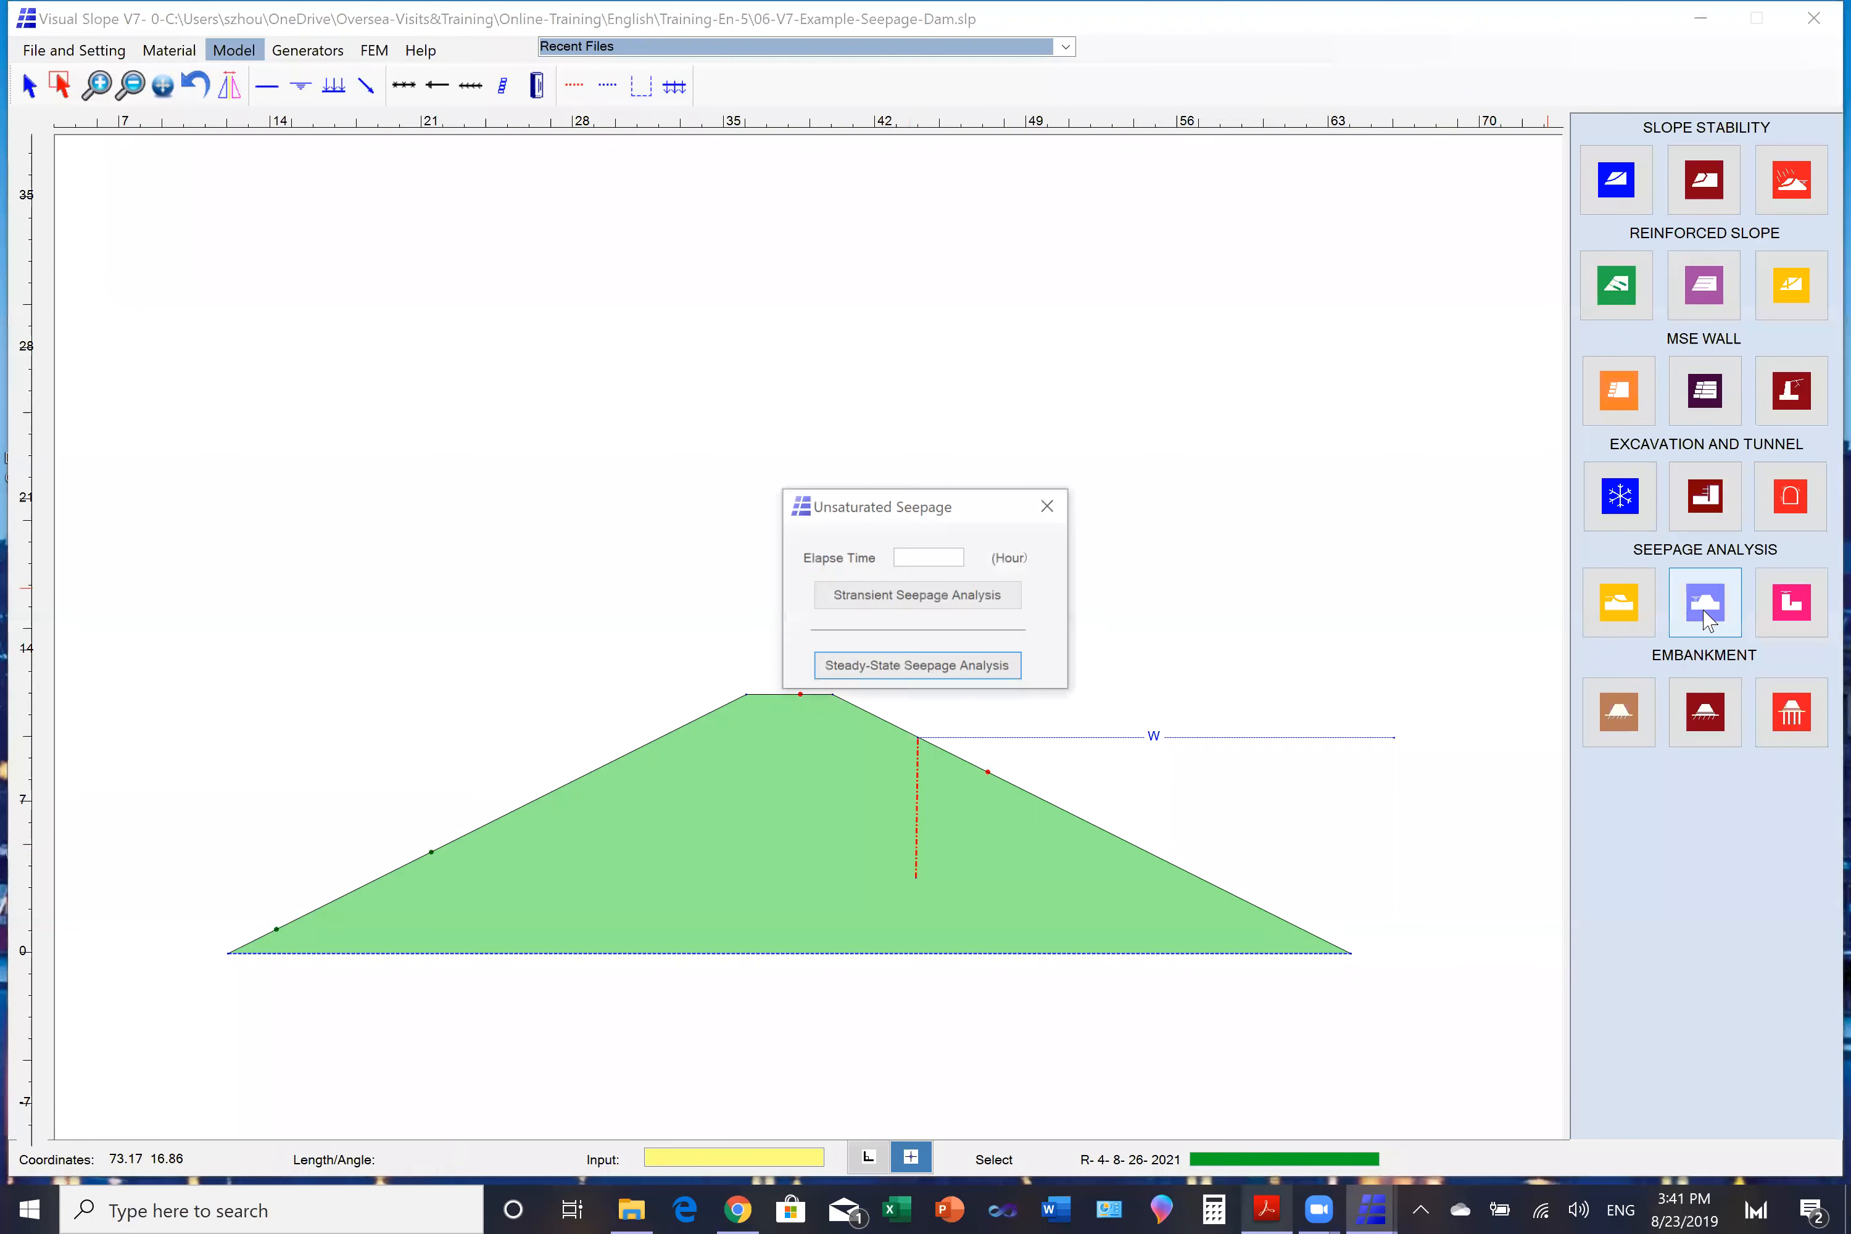
drag(988, 514, 1002, 377)
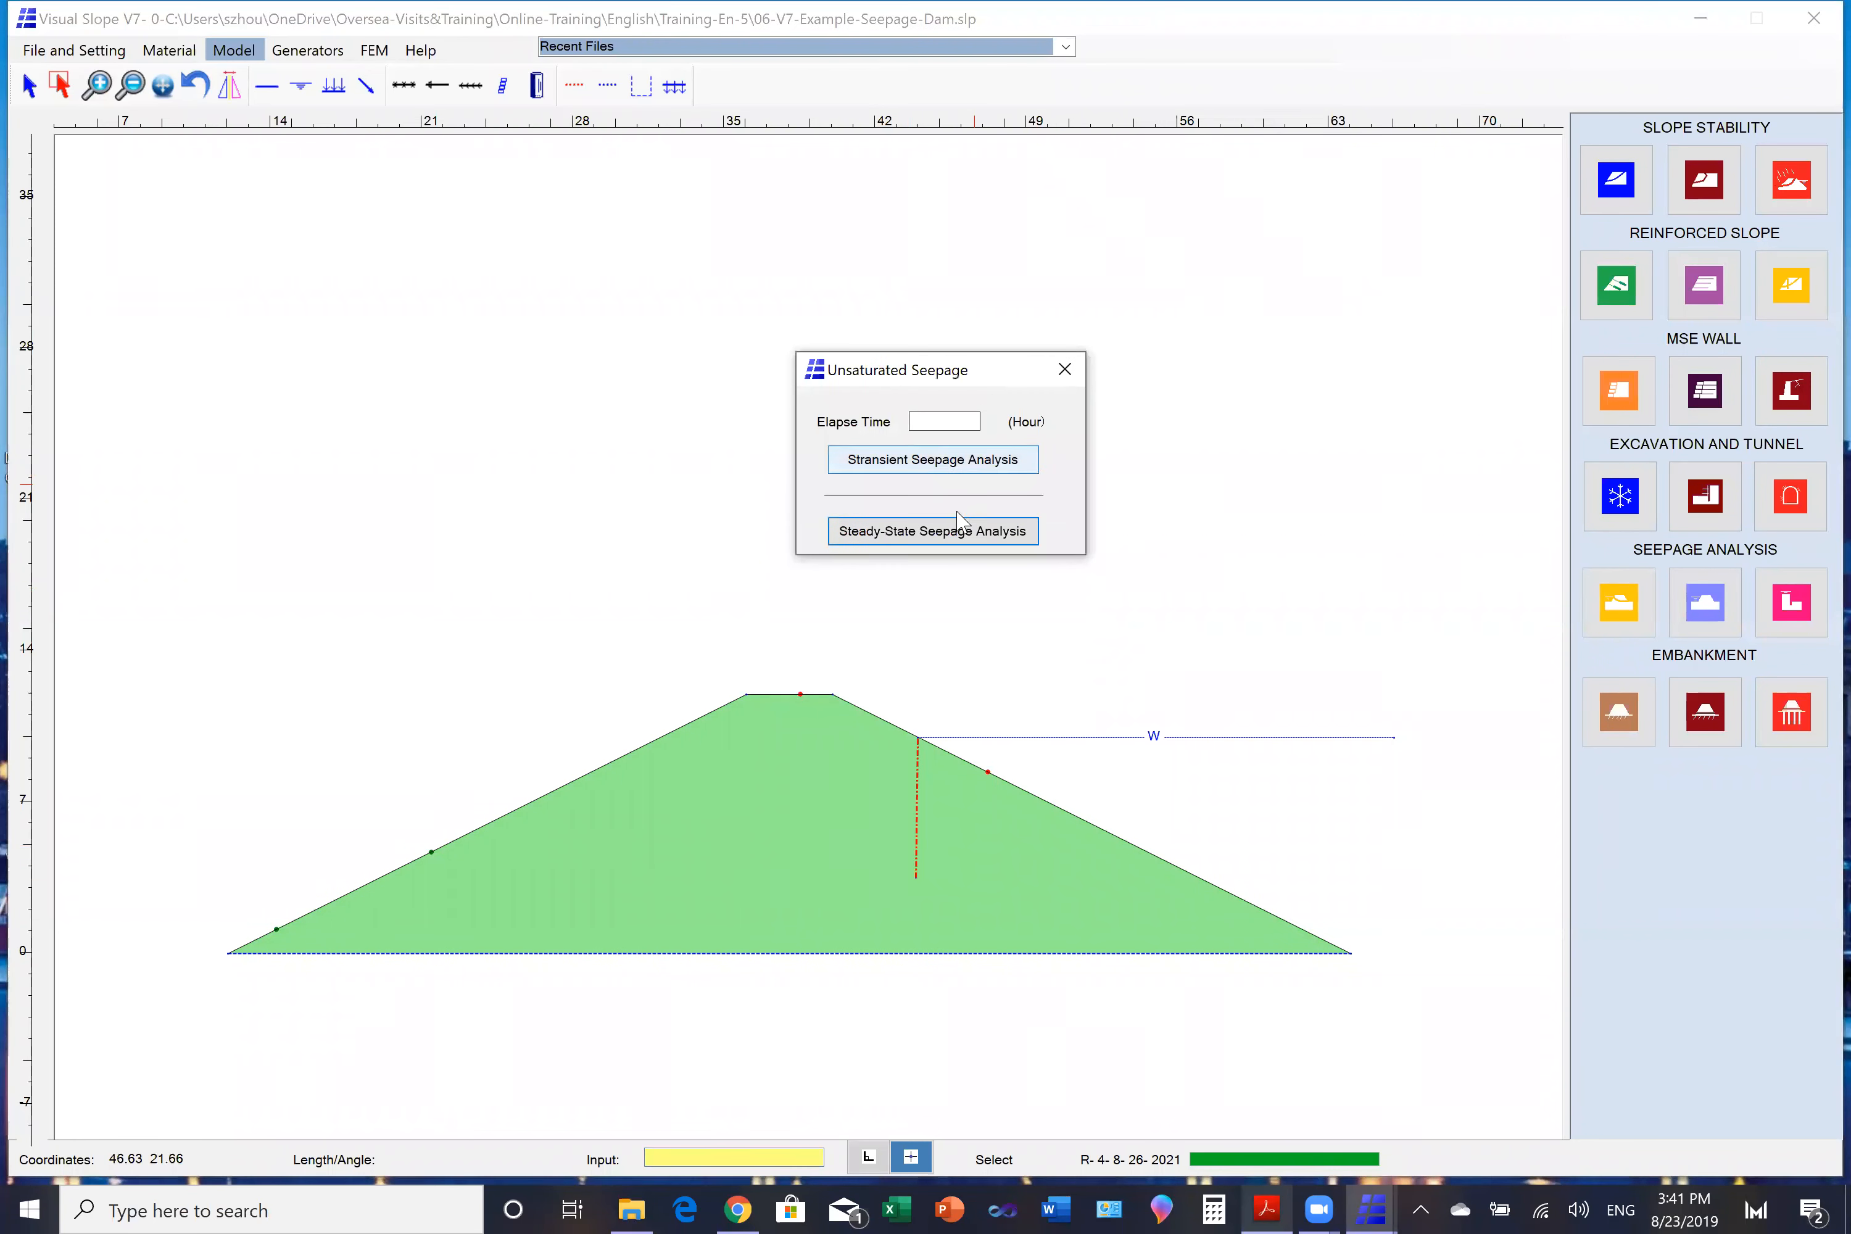
click(942, 529)
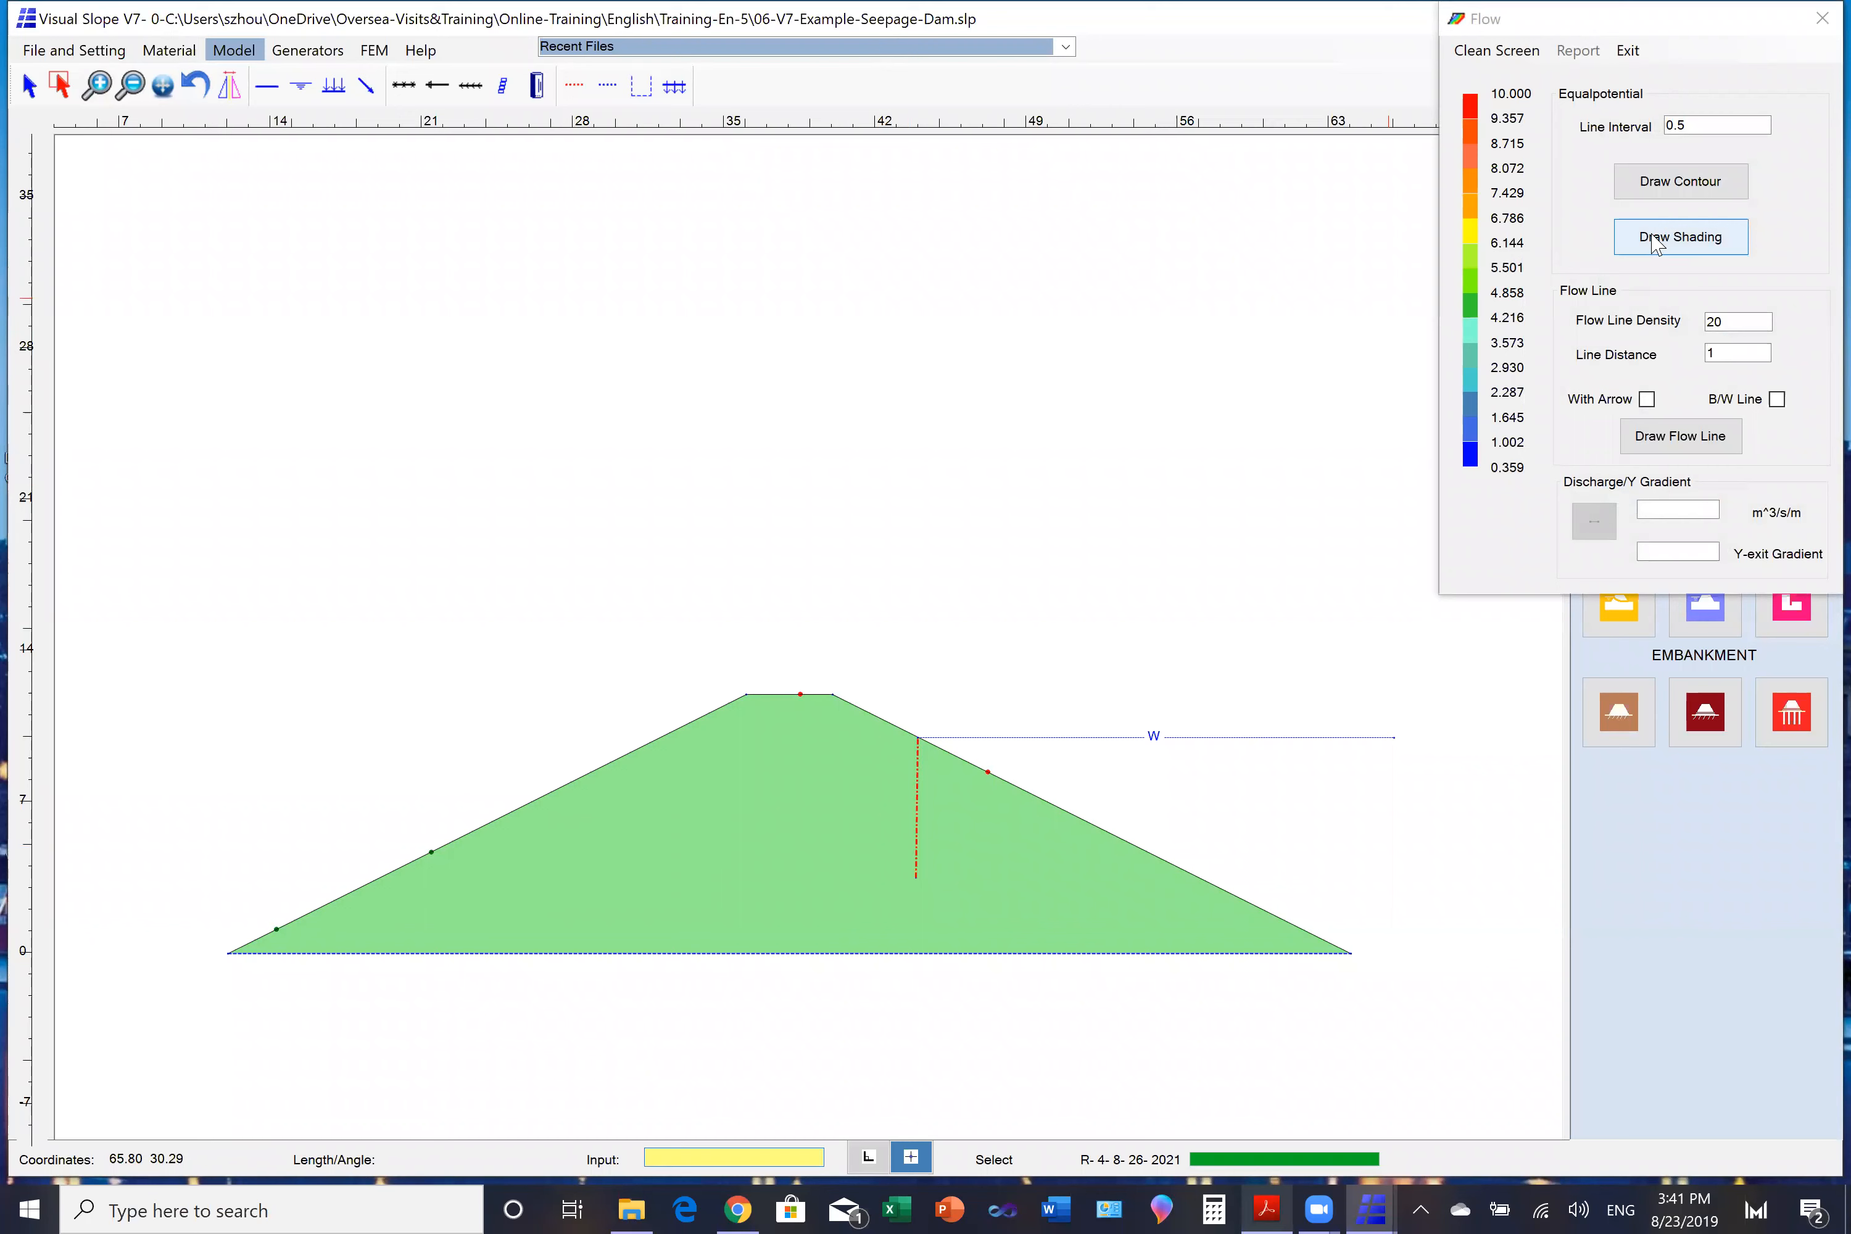
click(1655, 244)
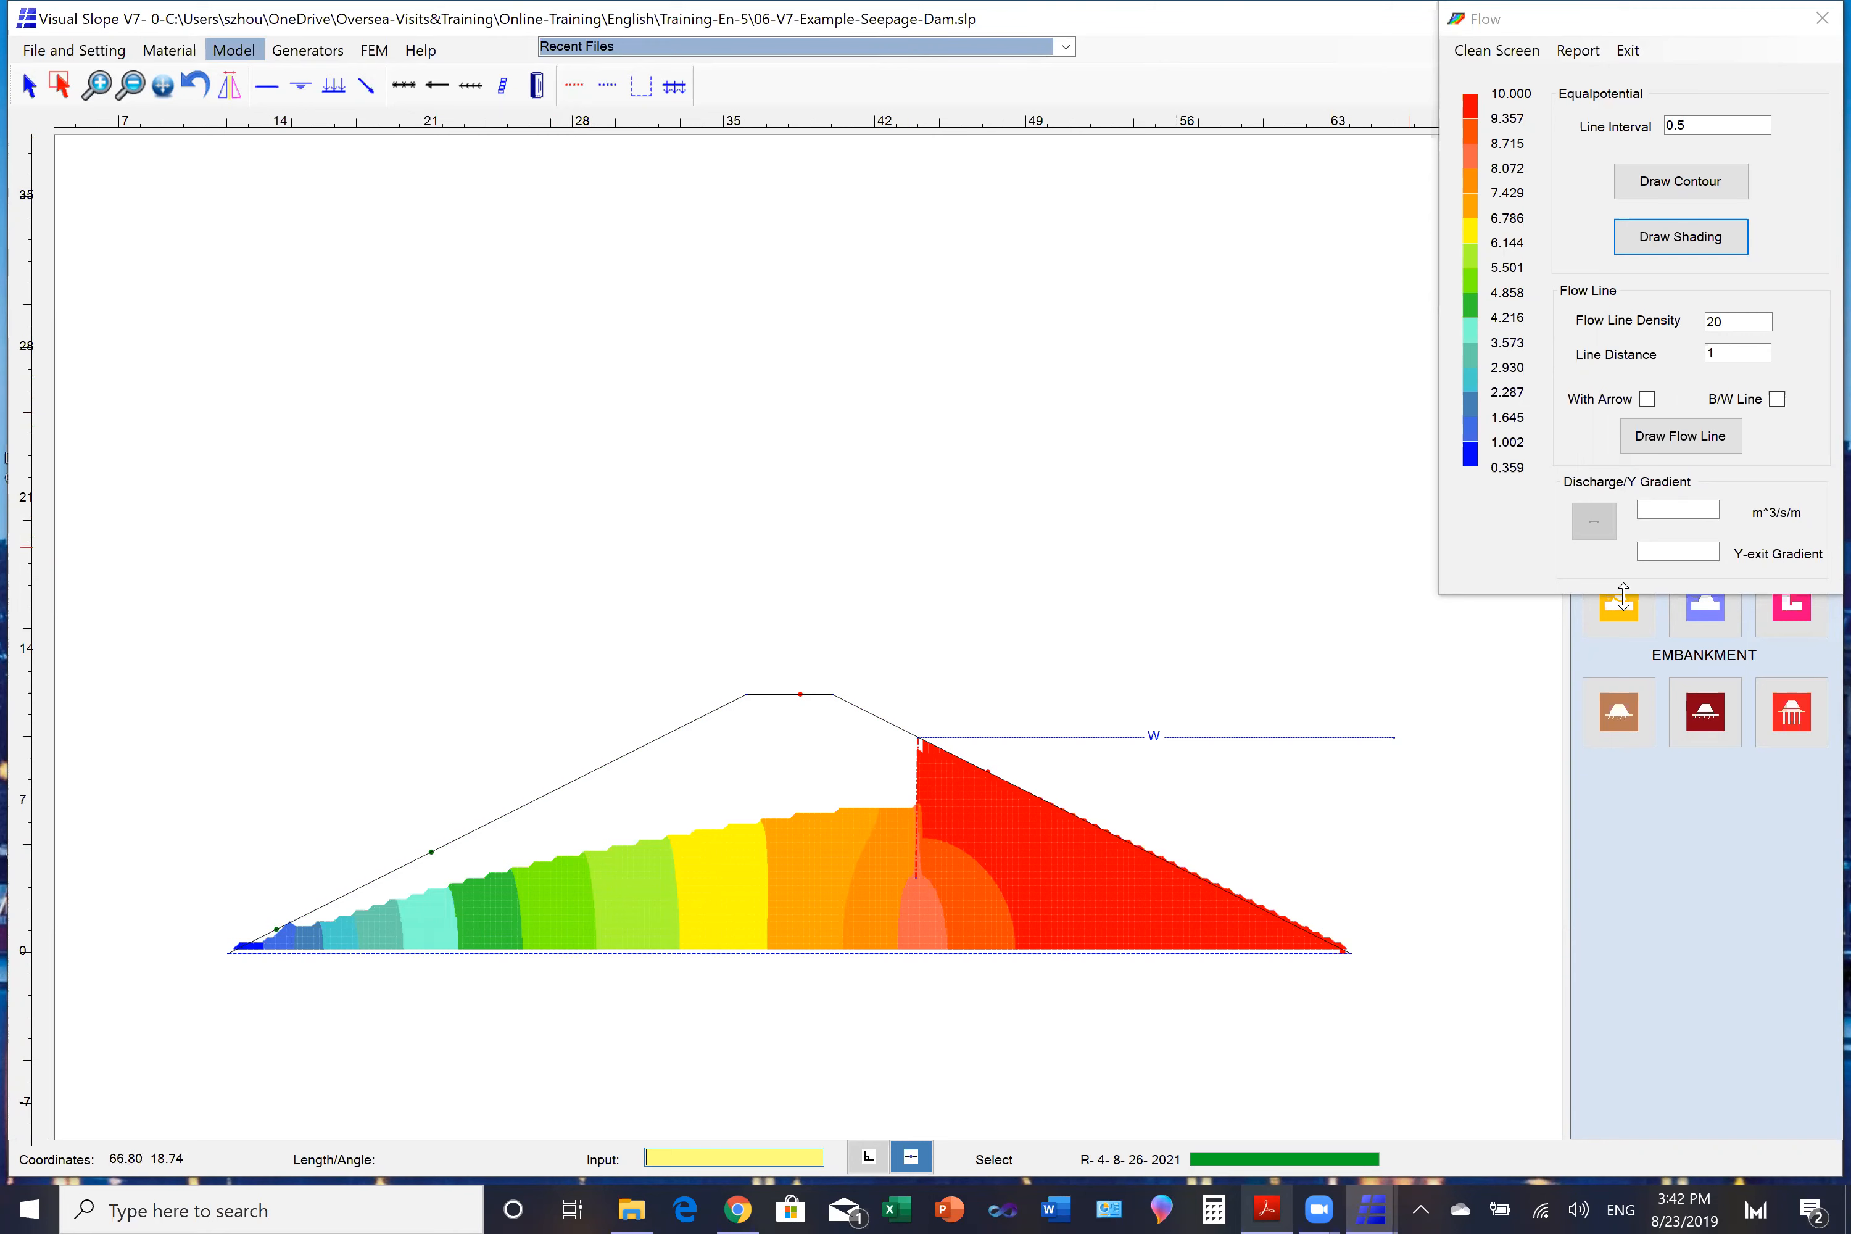
click(1821, 17)
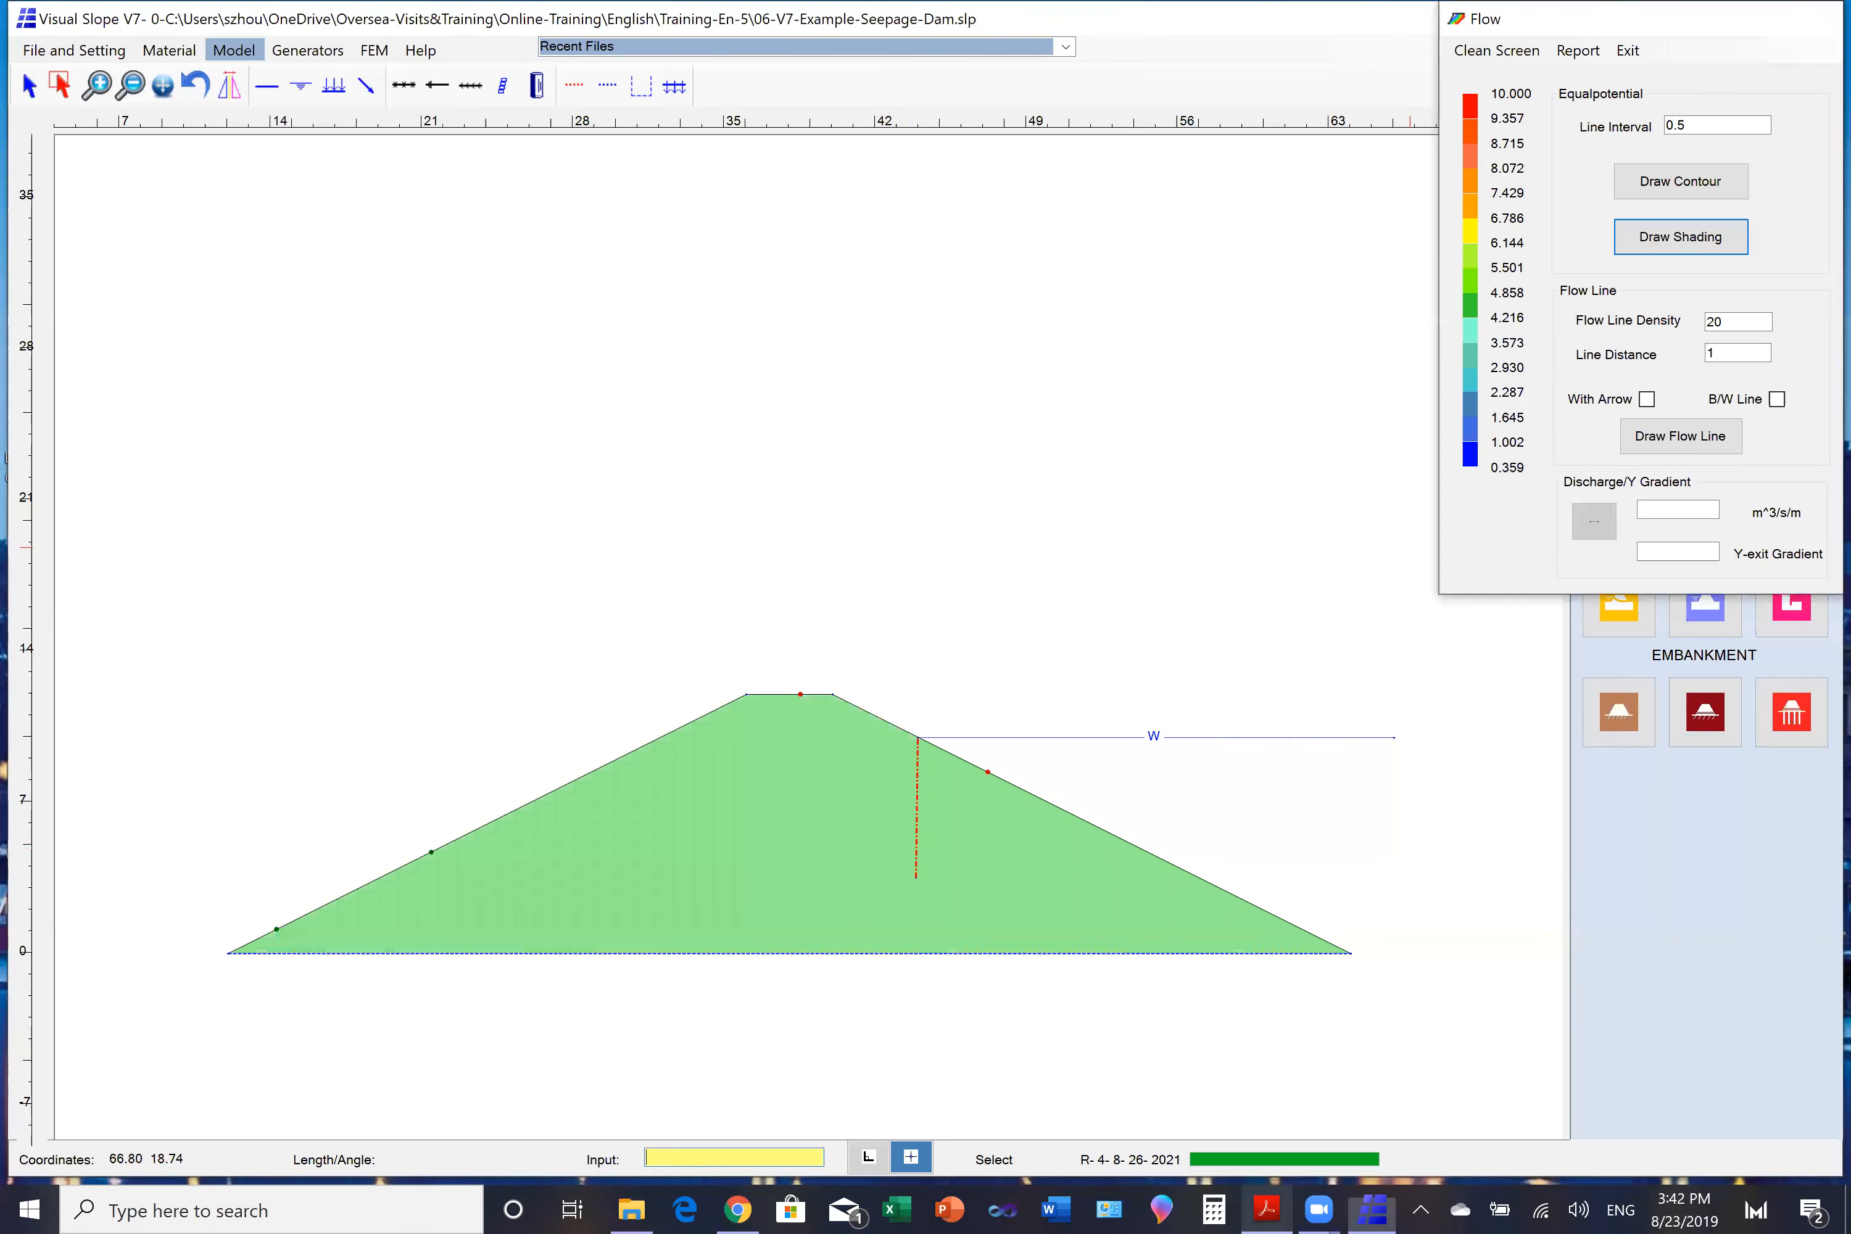
- Select the vertical cutoff line inside the dam and delete it
click(60, 83)
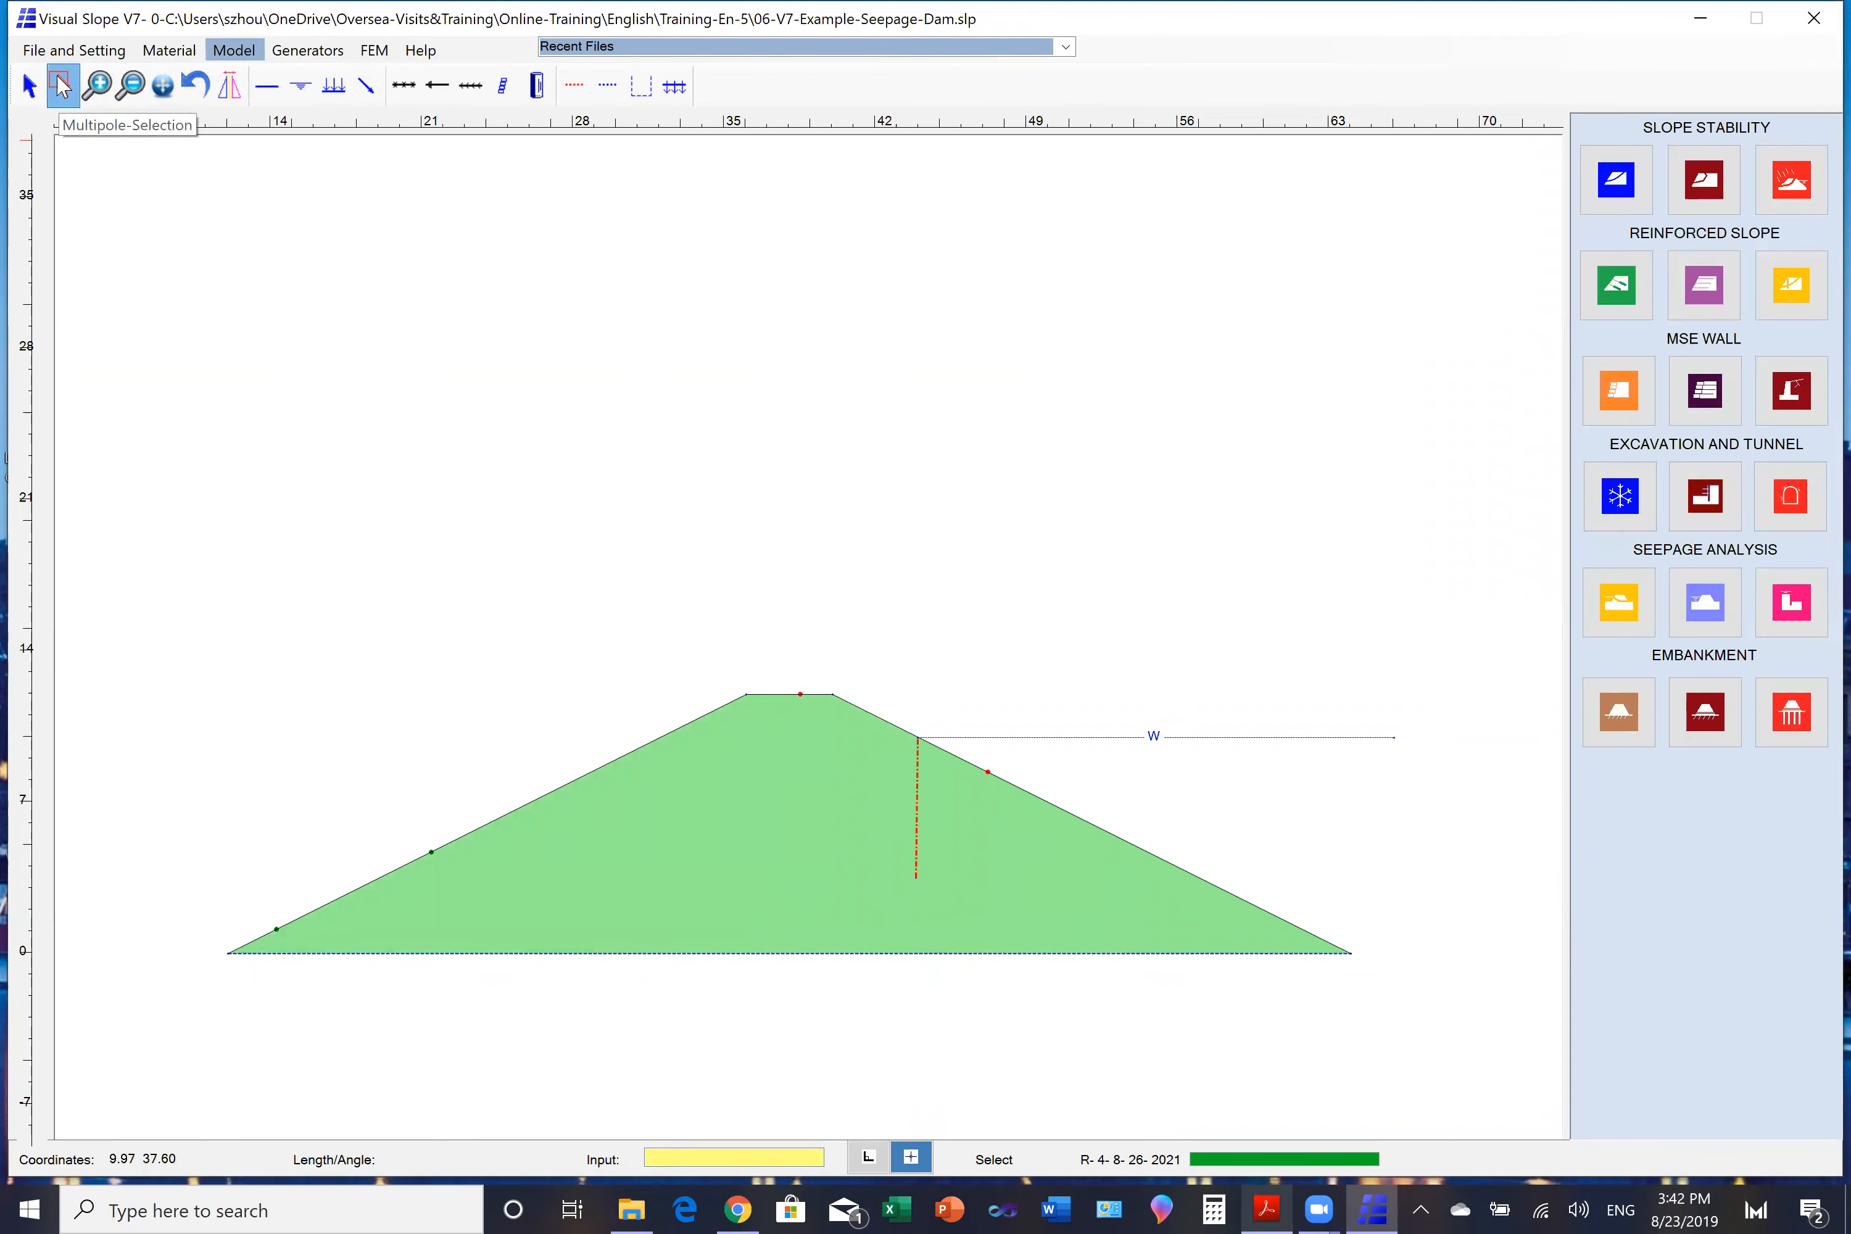
drag(895, 812, 942, 852)
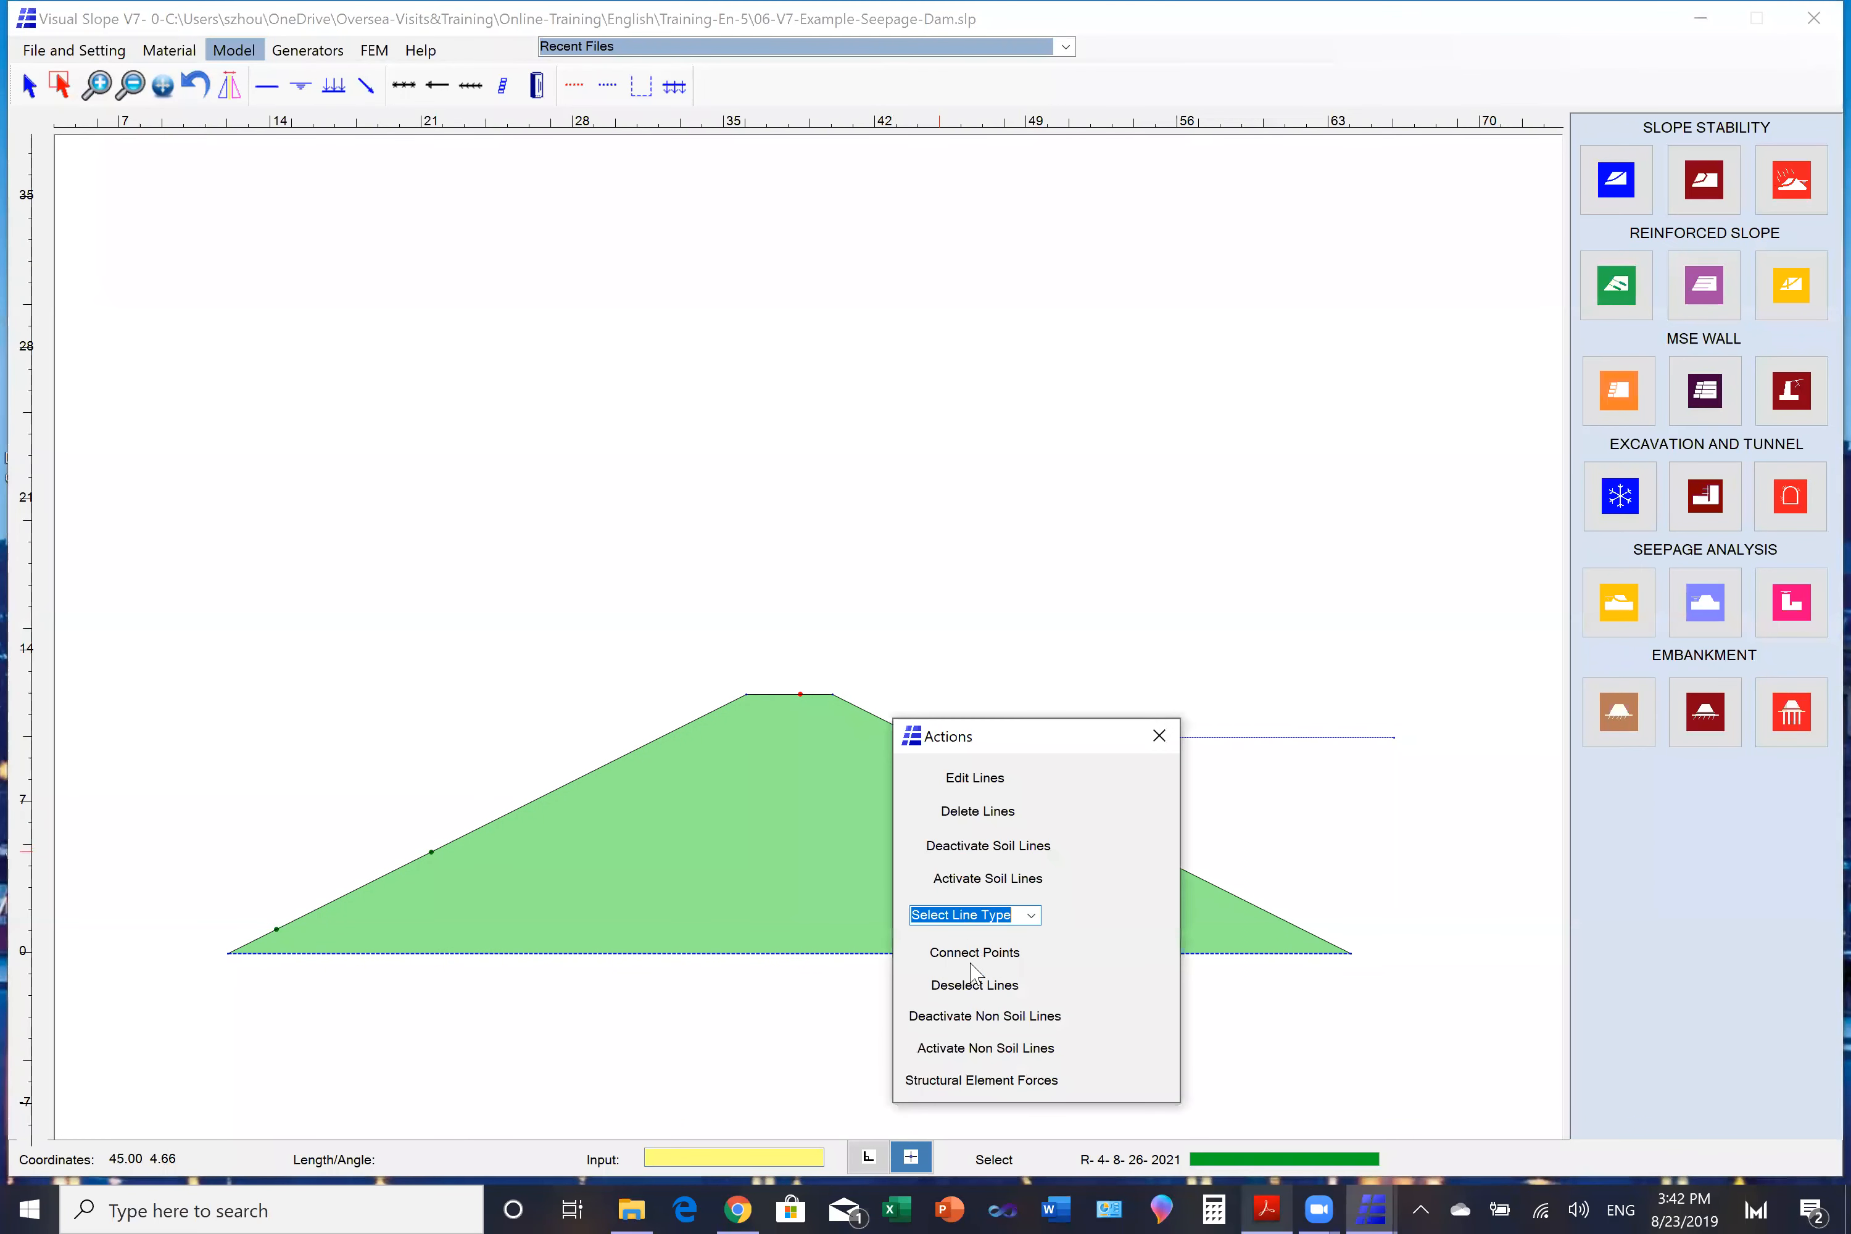
click(969, 815)
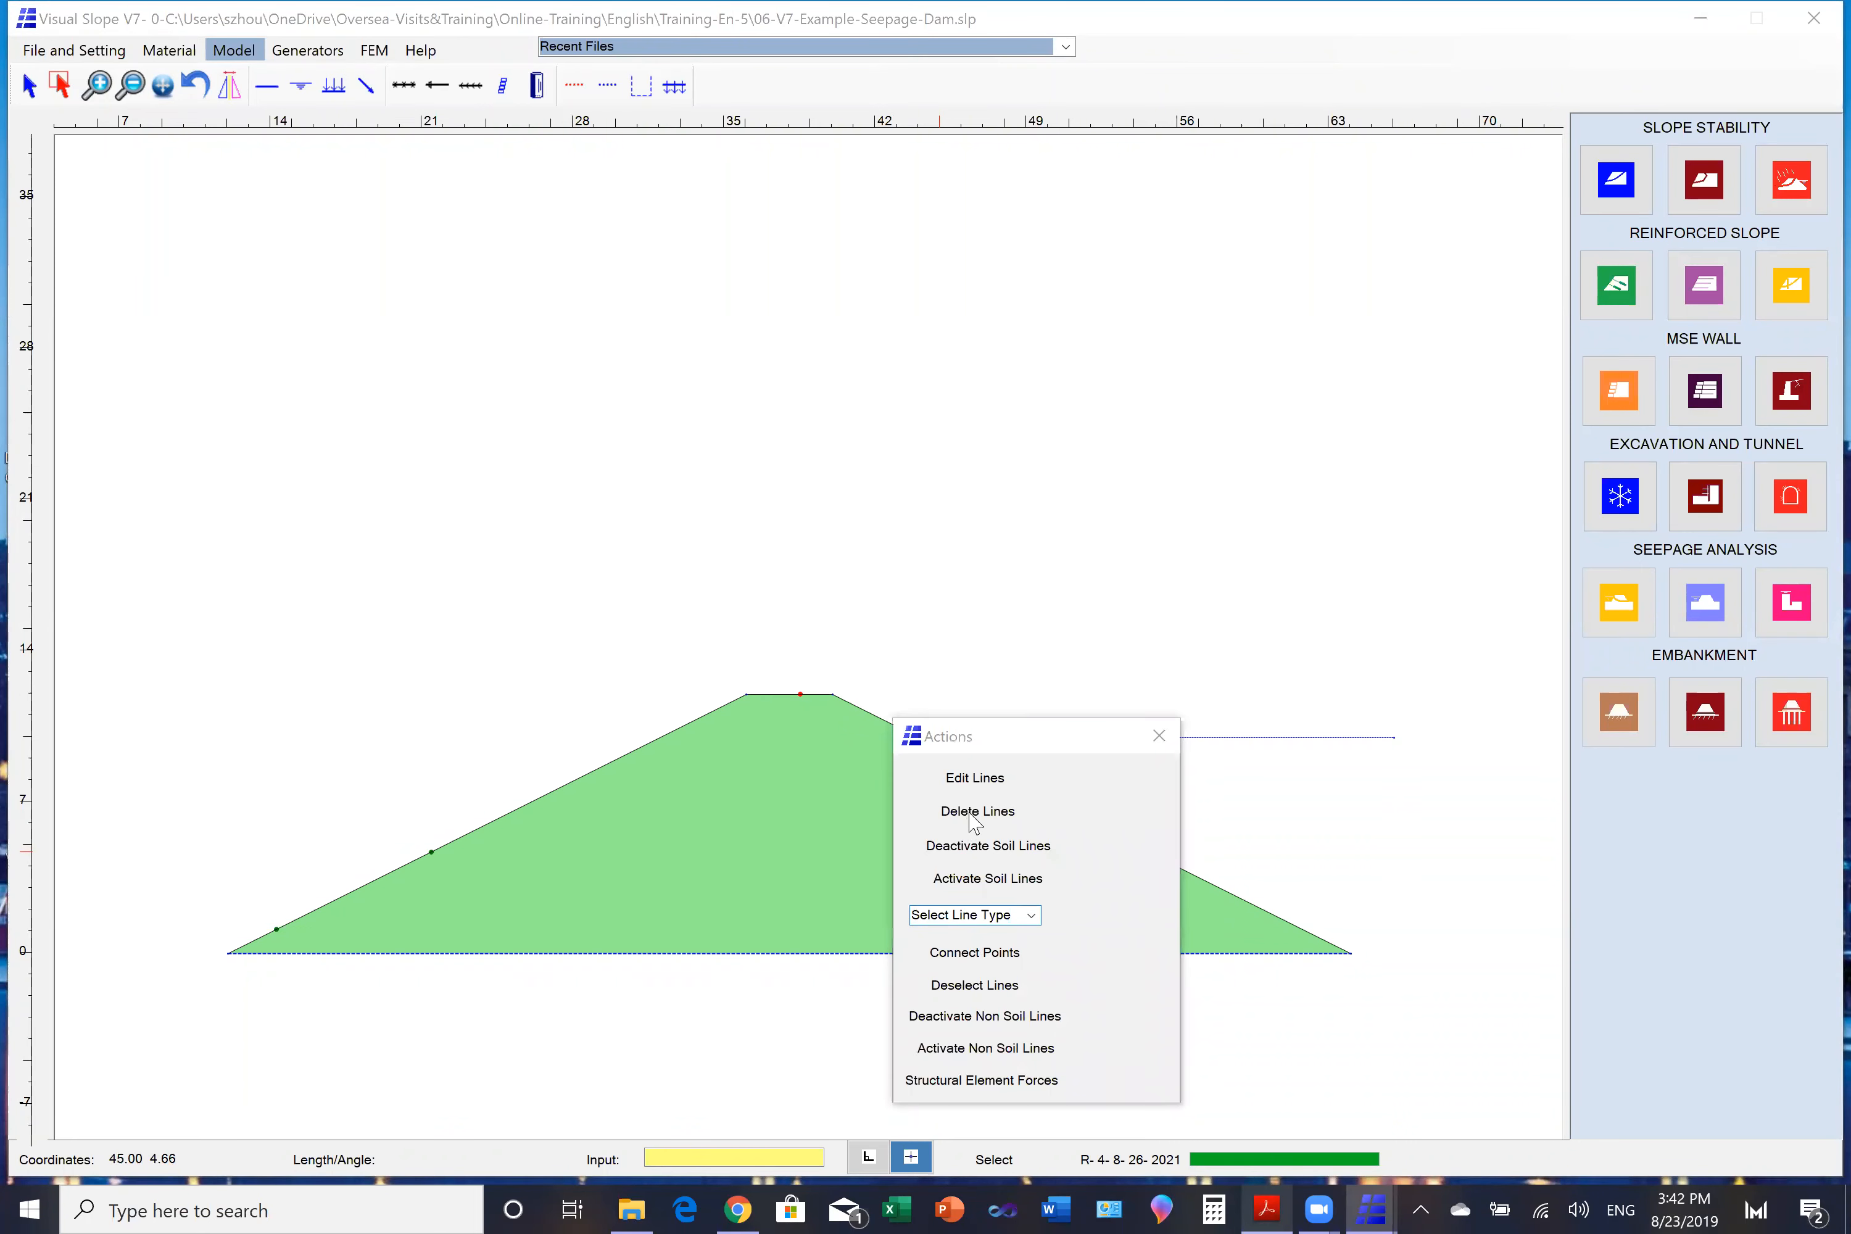
click(895, 682)
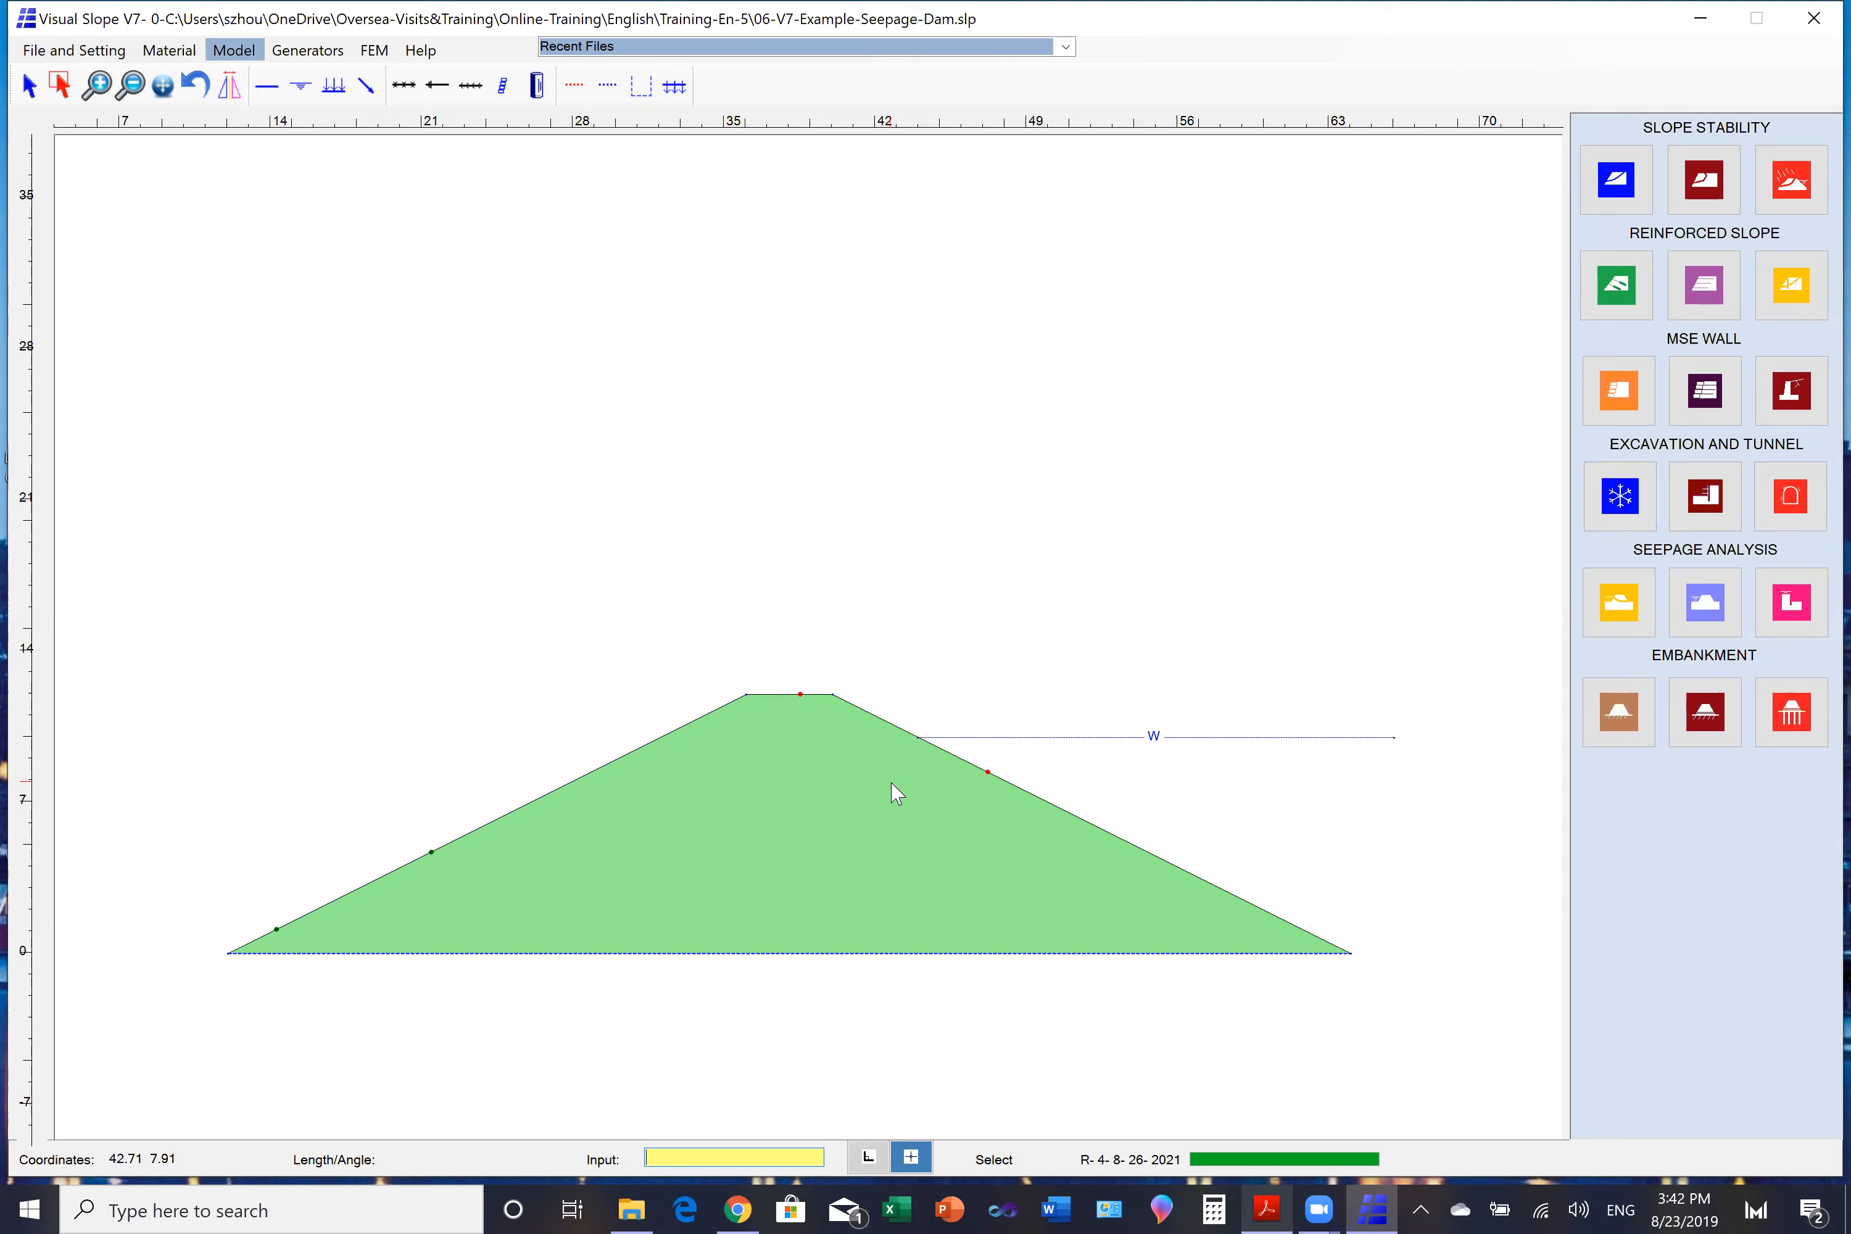
- Run a transient unsaturated water pressure analysis with an elapsed time of 5 hours, draw the shading, and close the results
click(1621, 608)
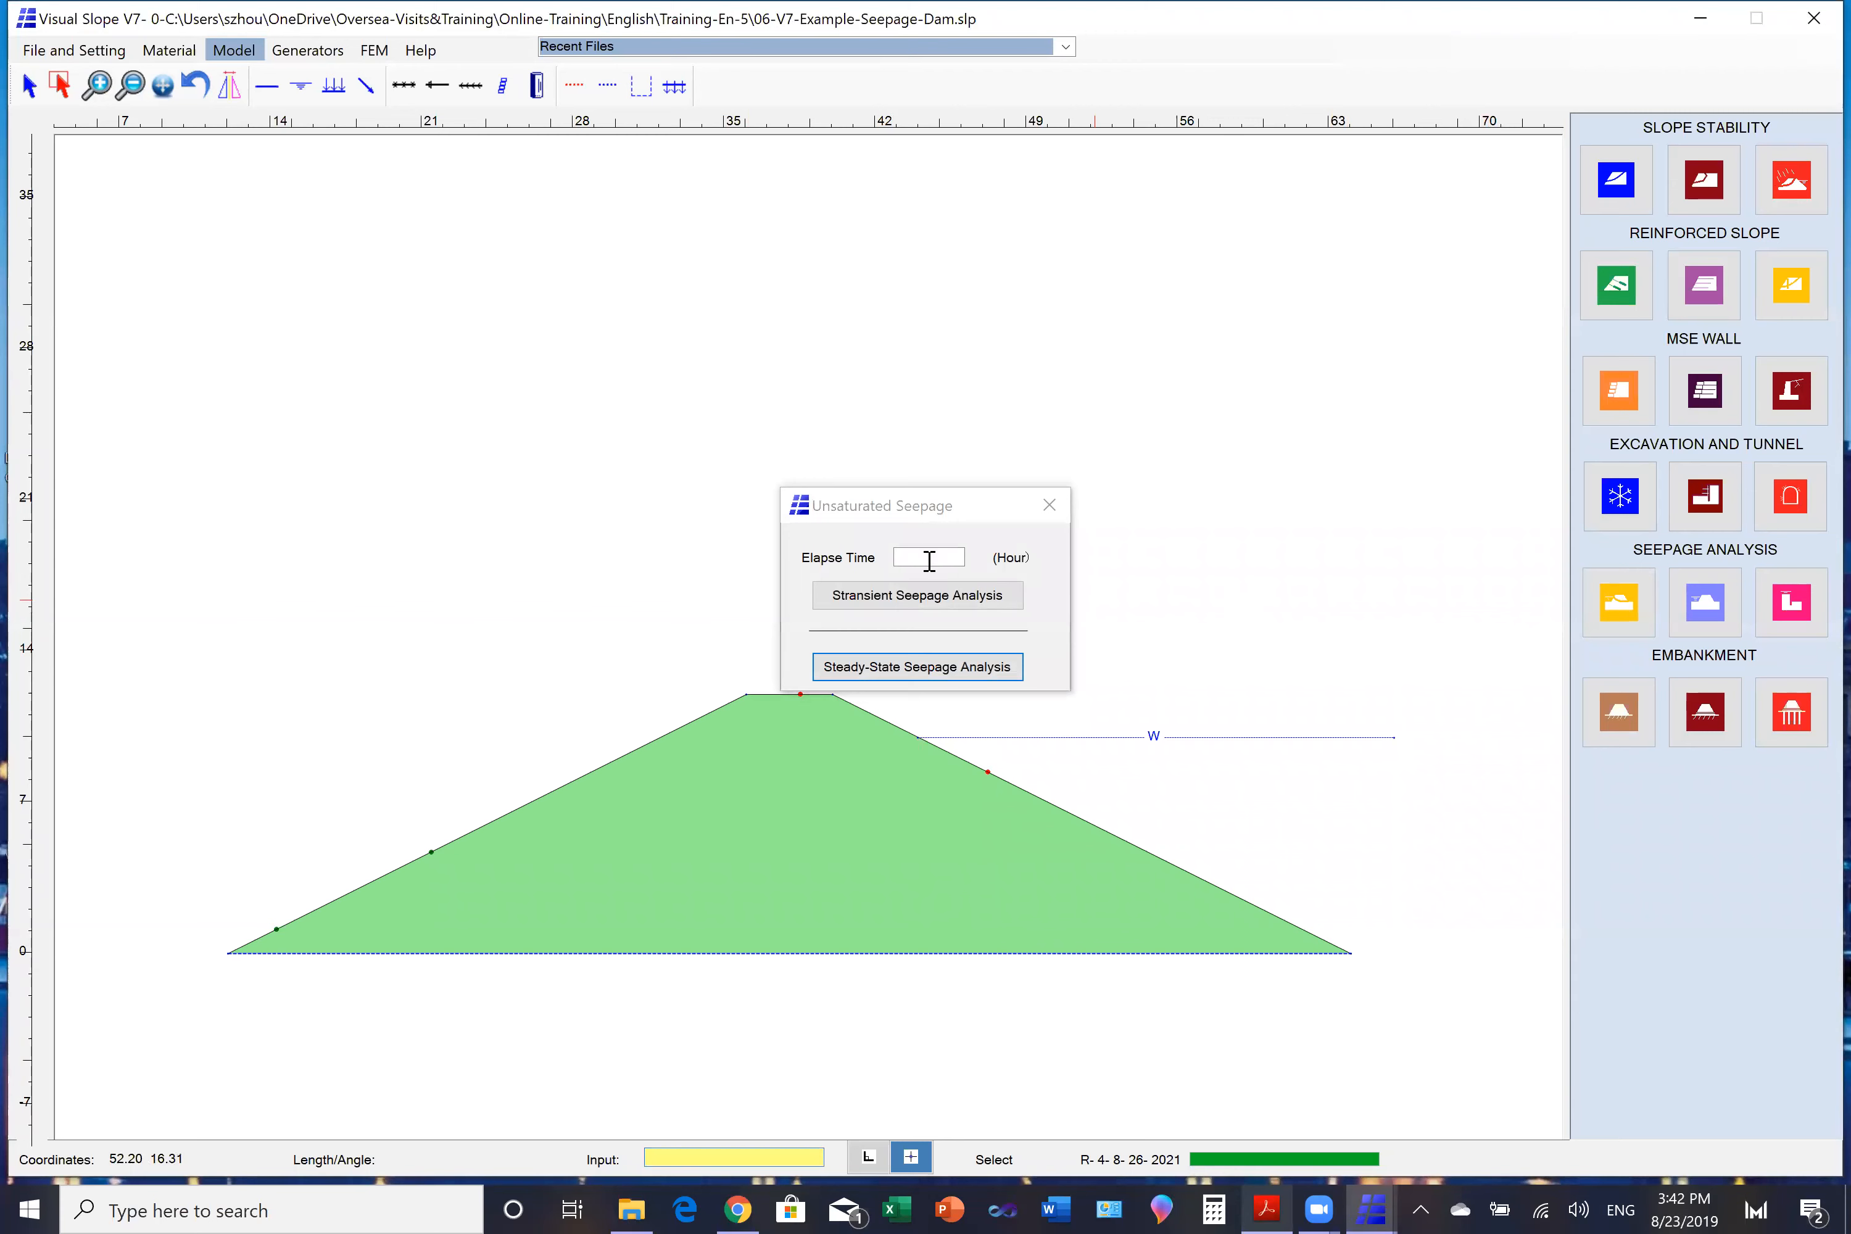
click(914, 557)
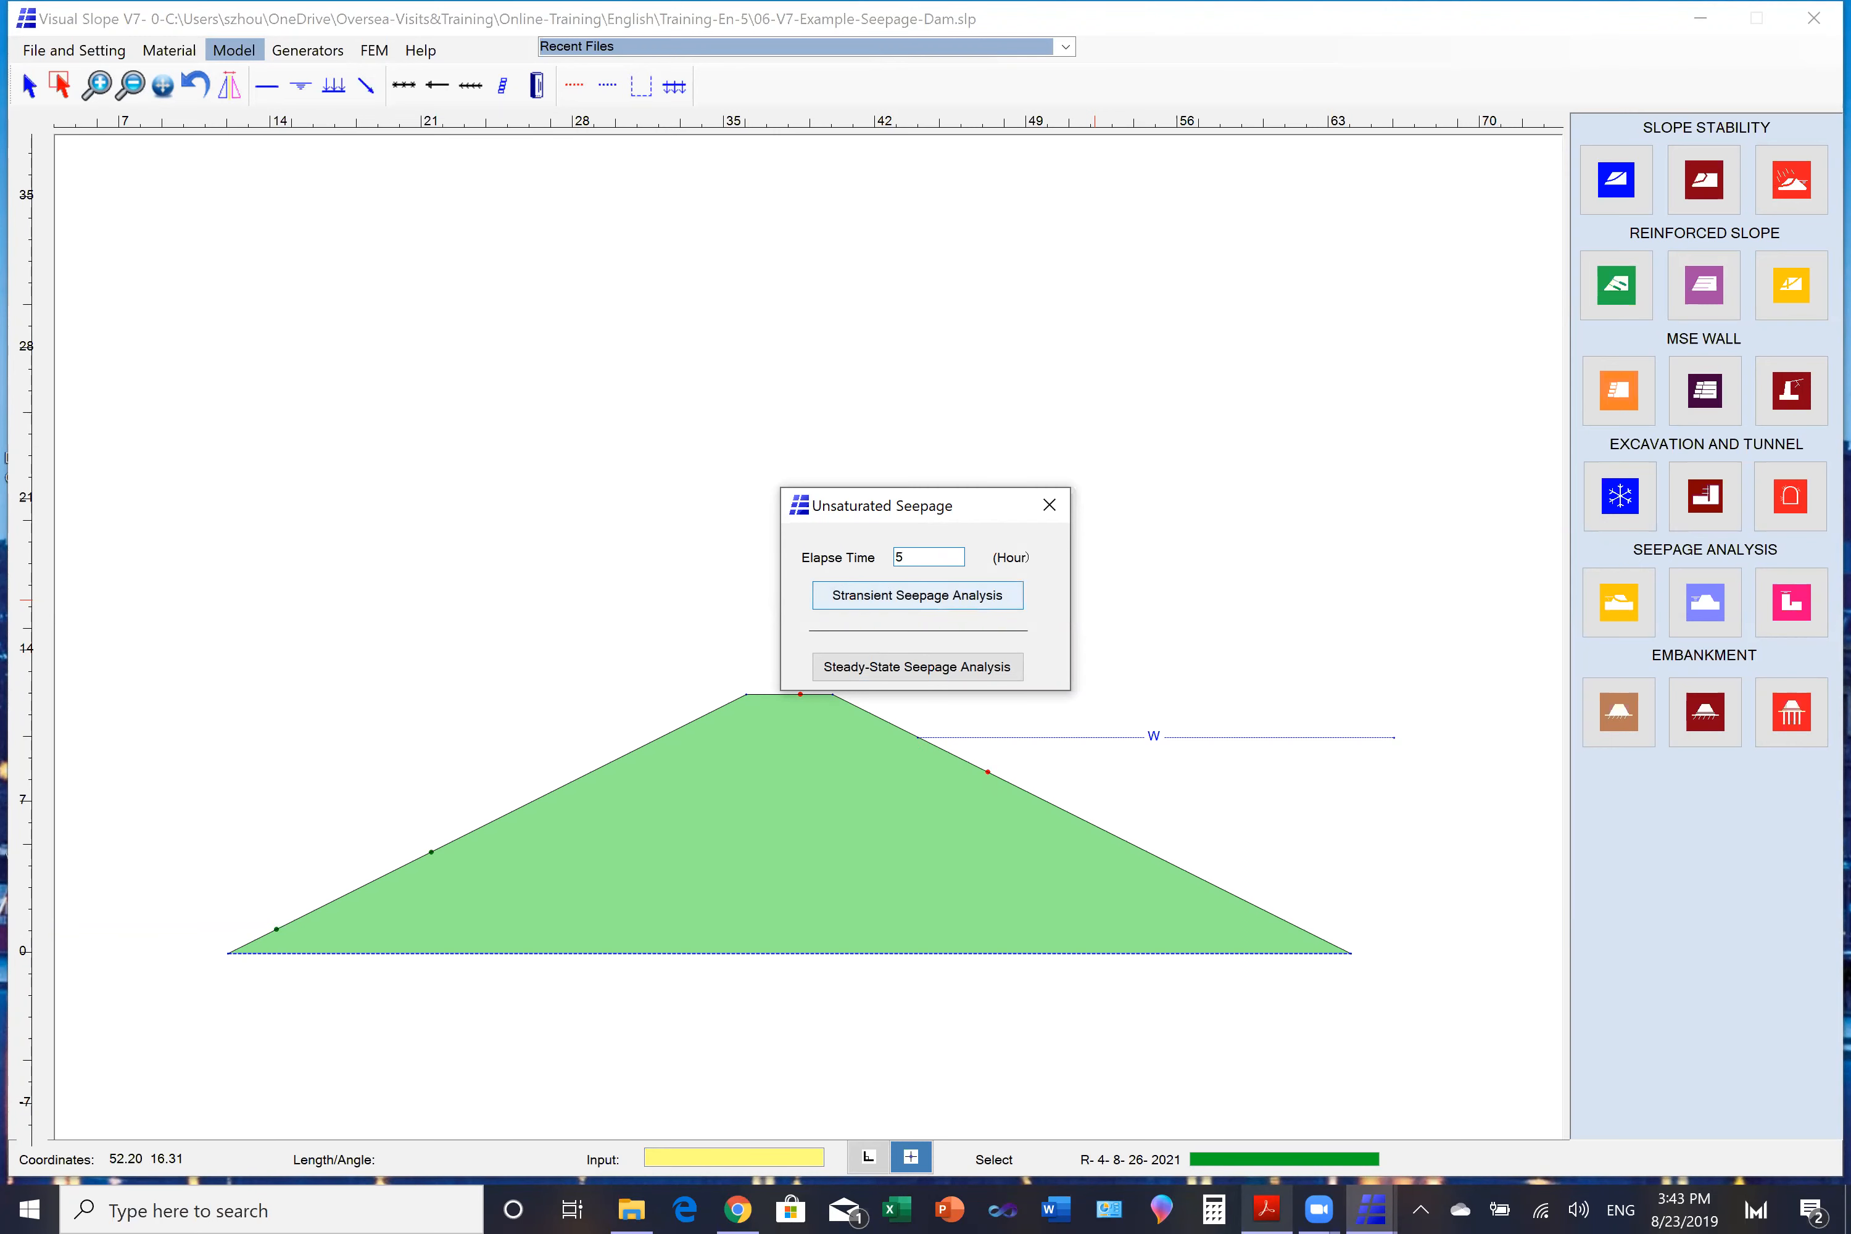
click(923, 597)
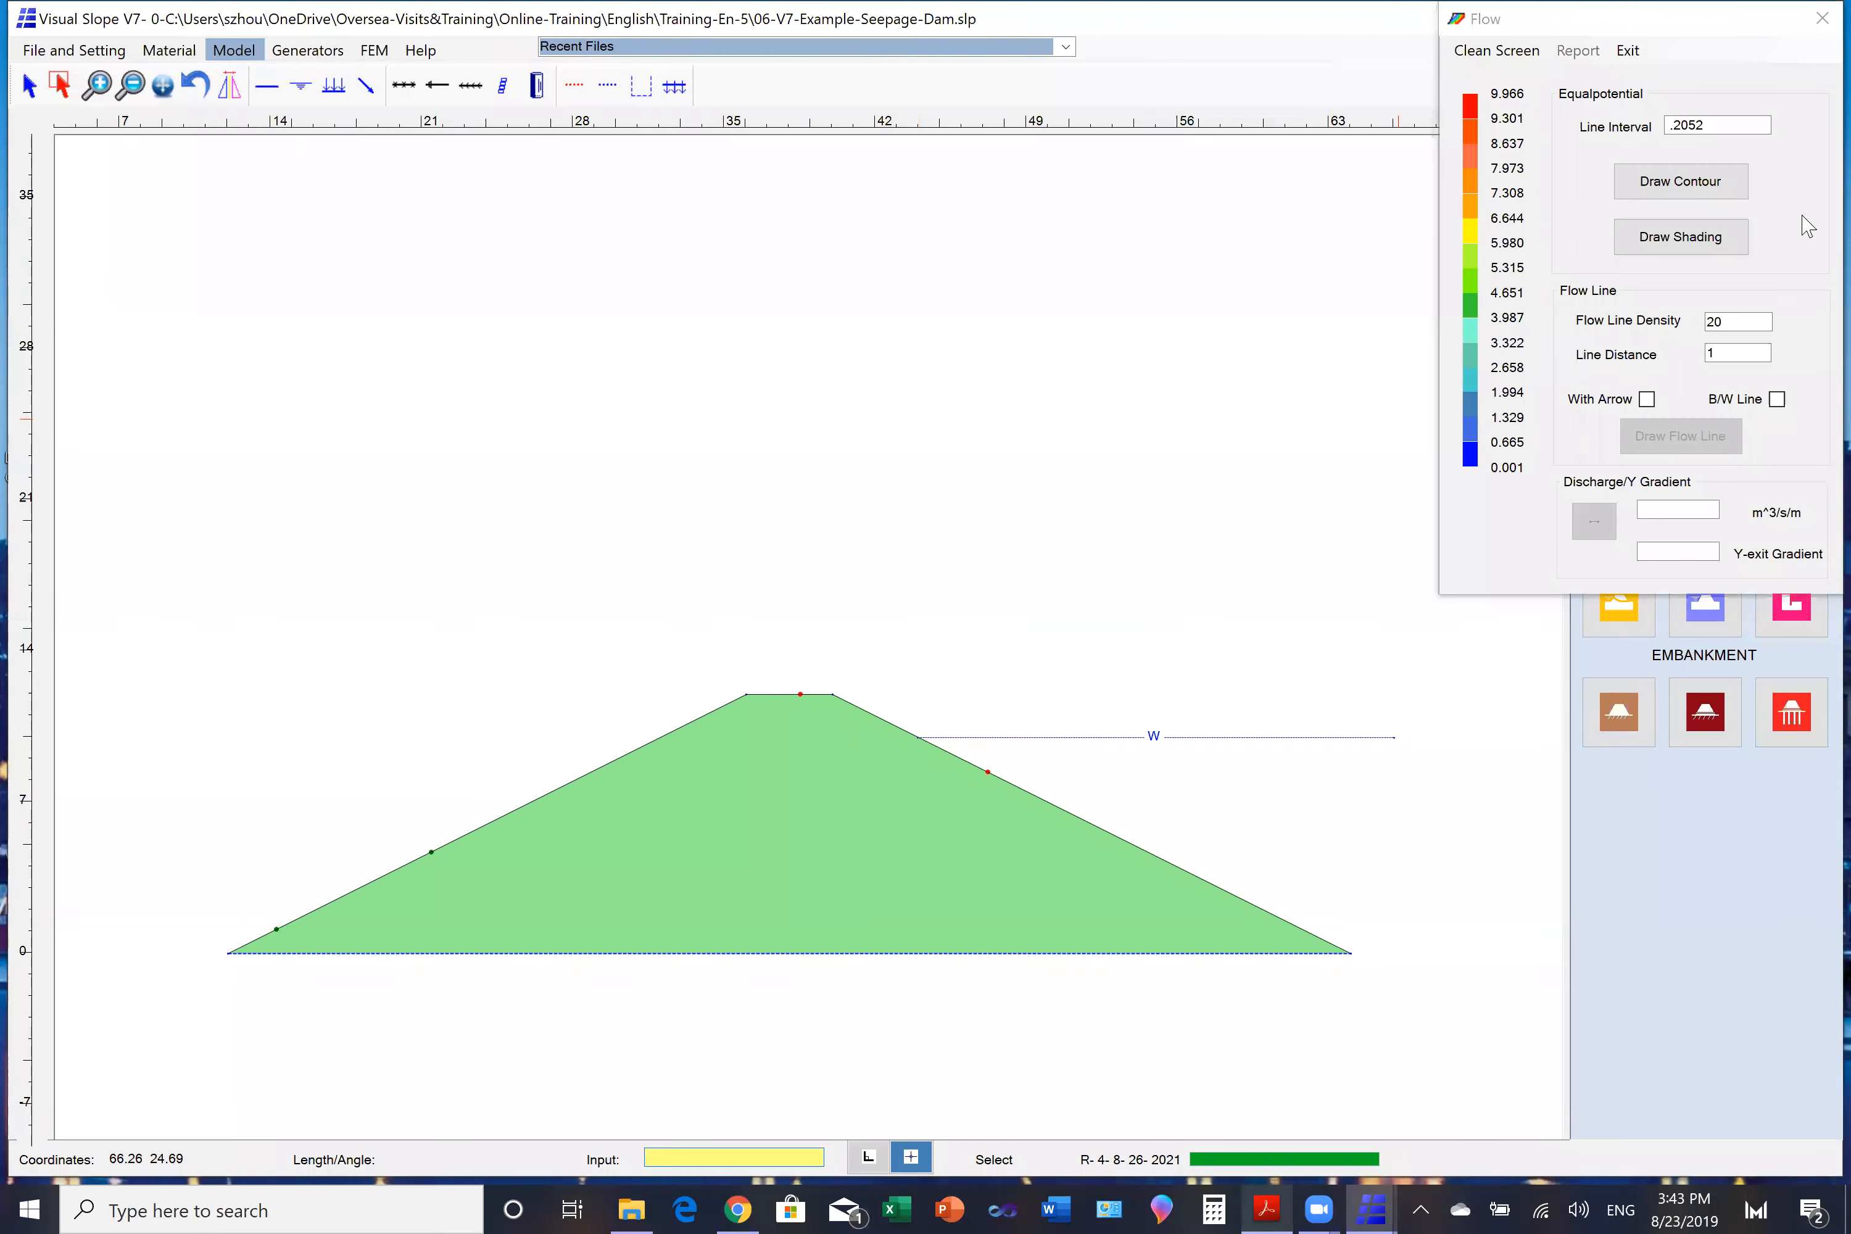
click(1704, 233)
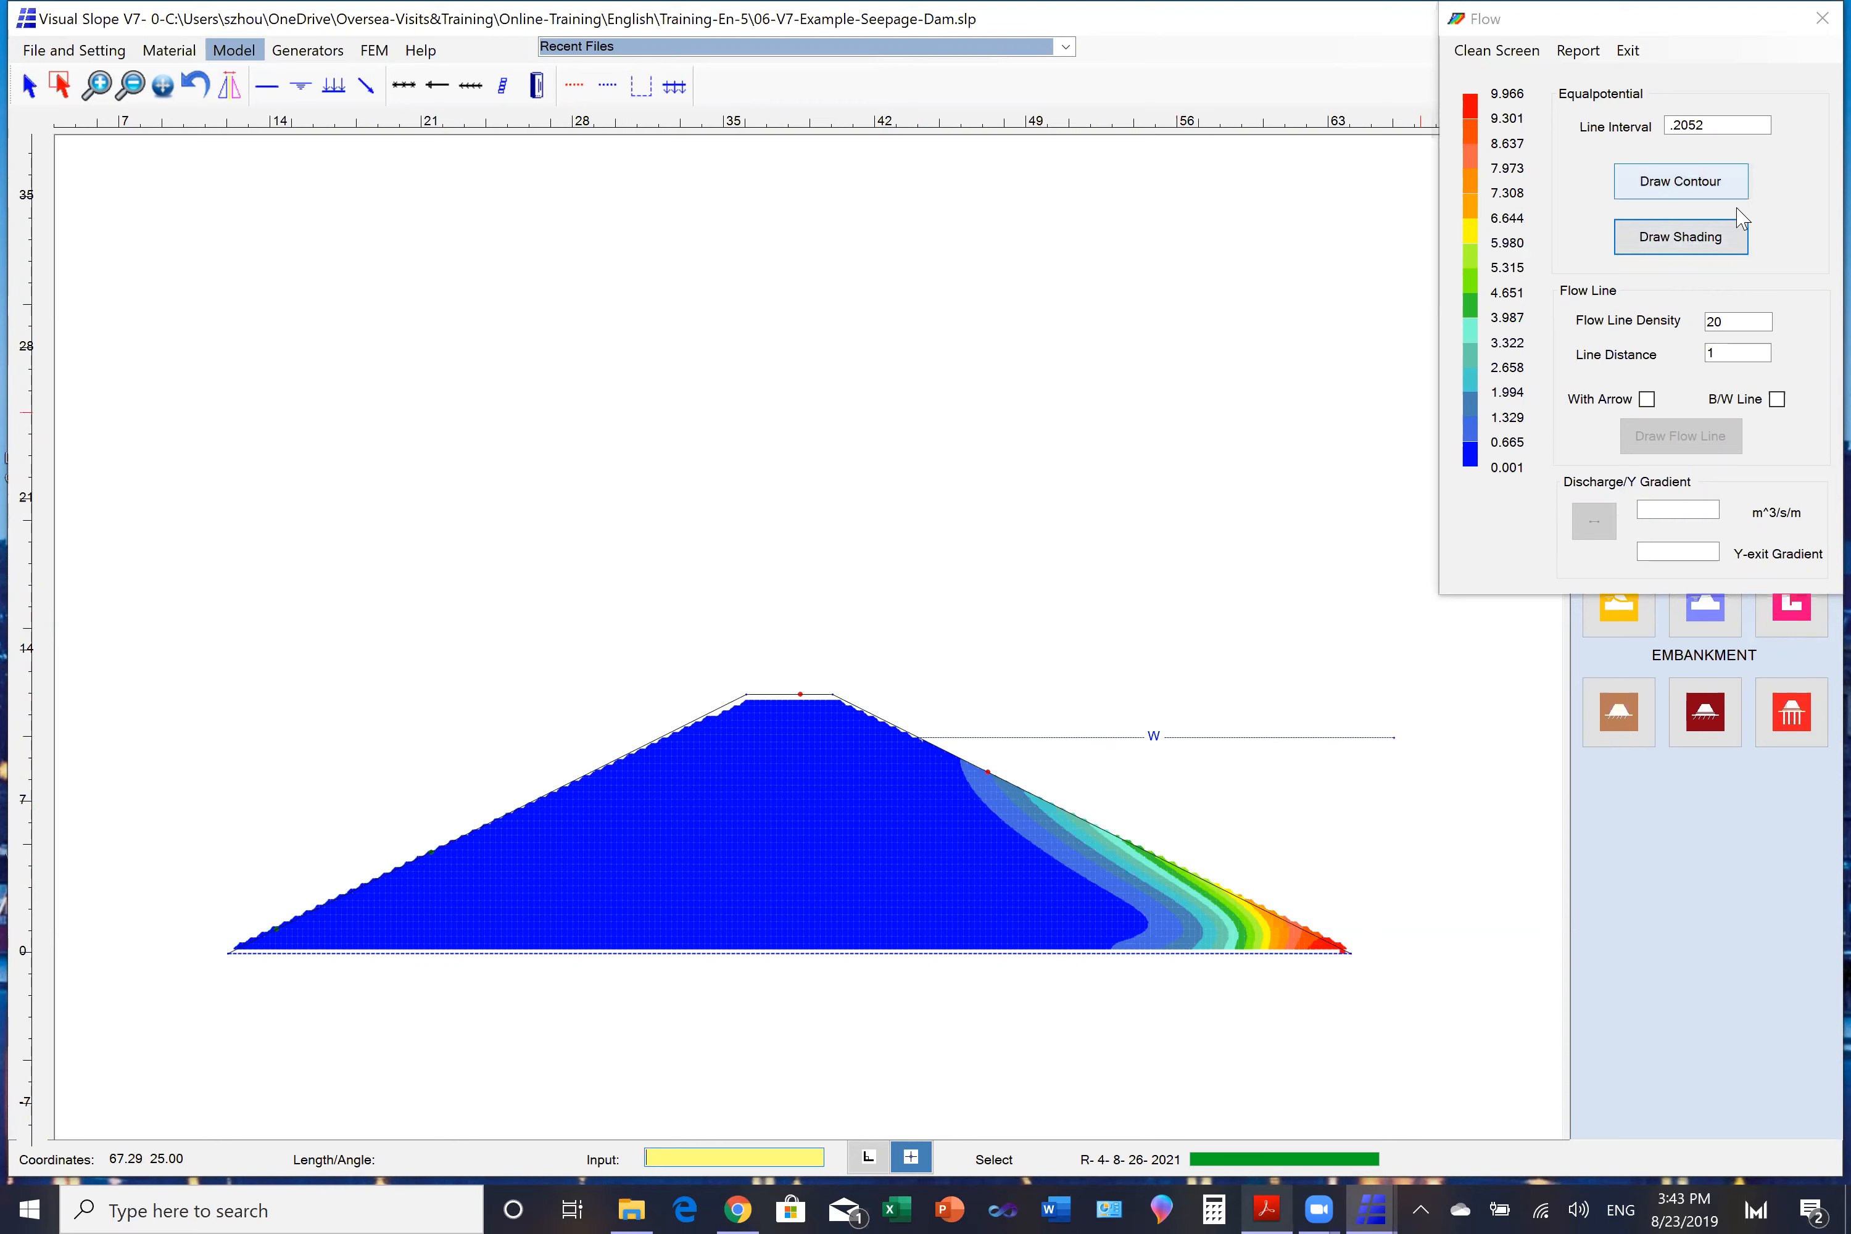
click(1822, 17)
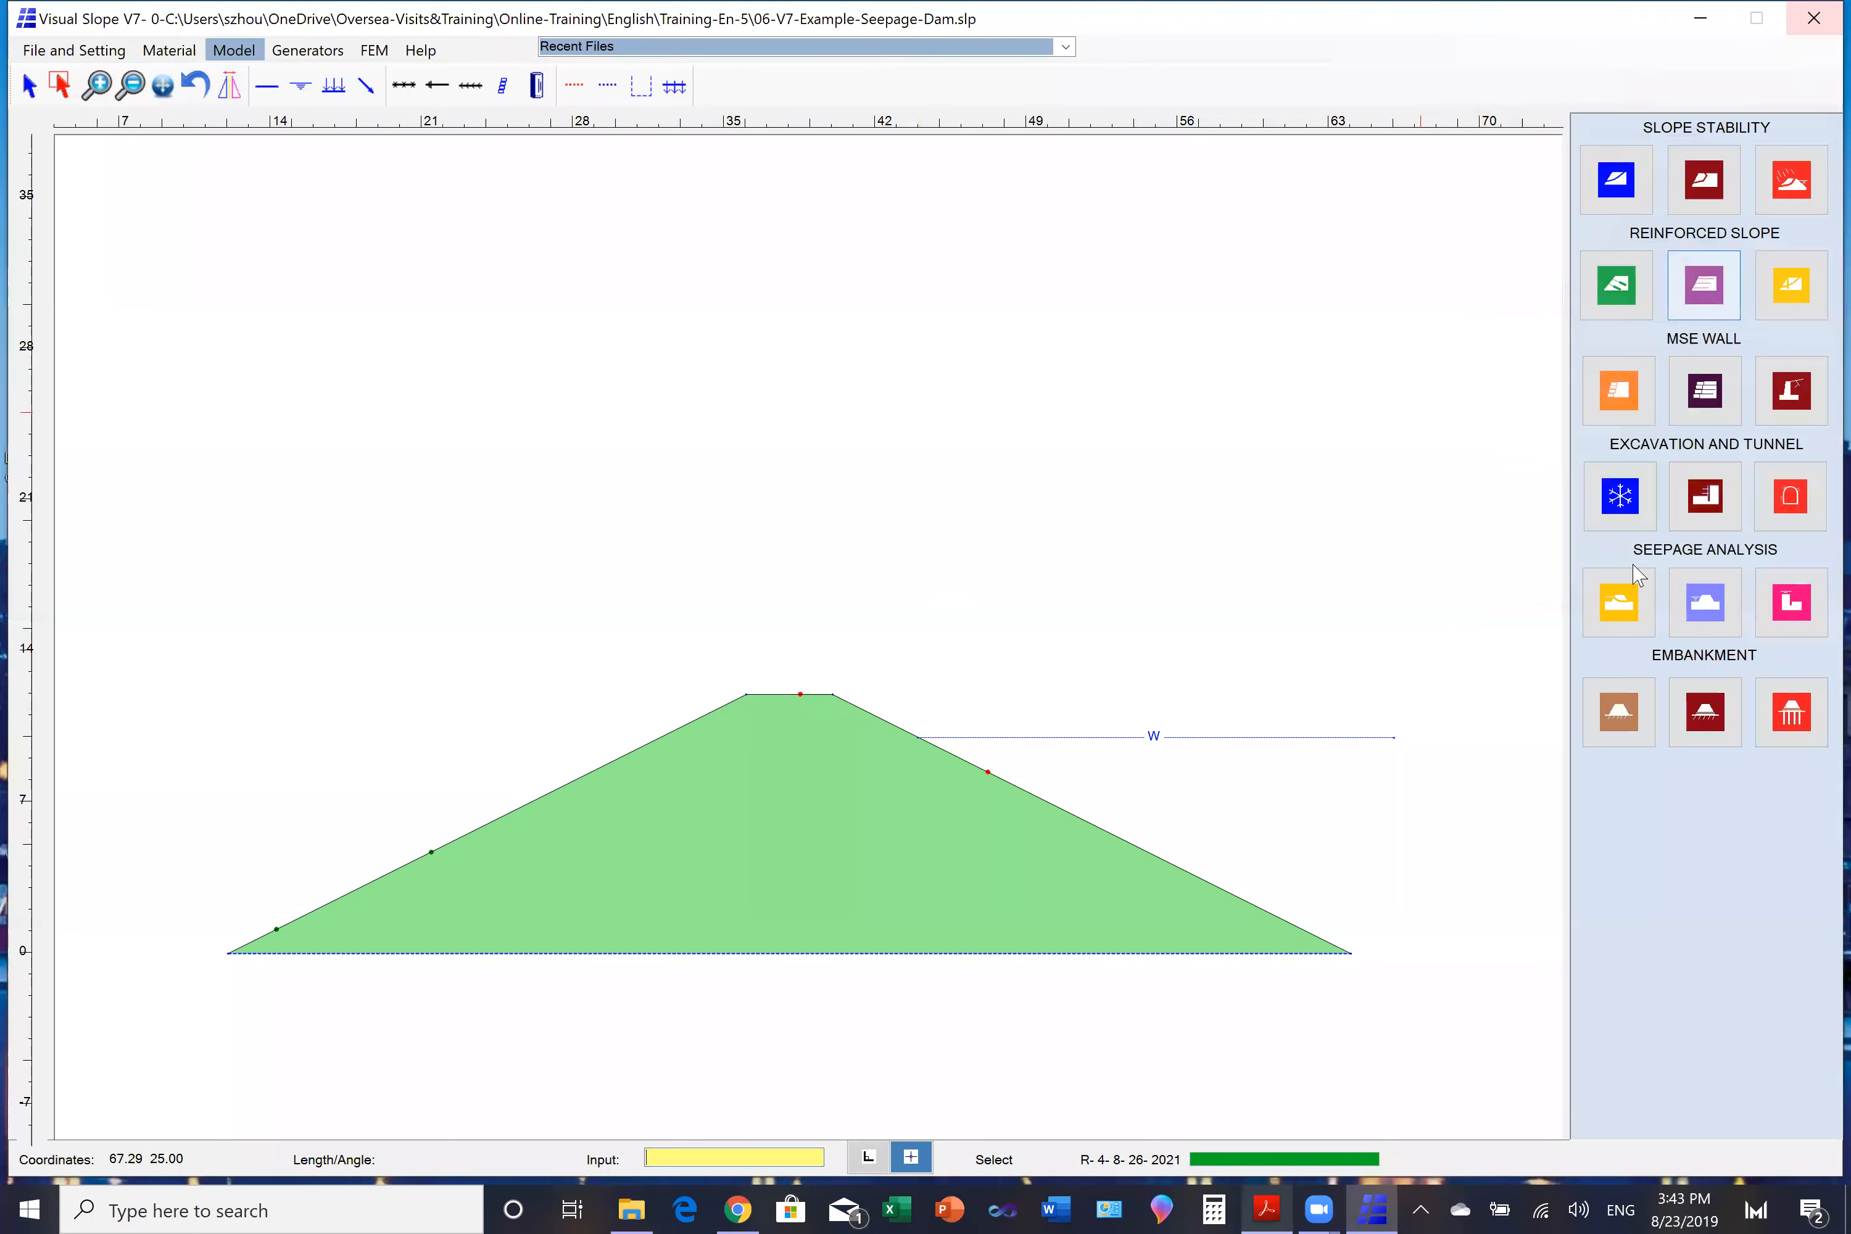
- Run the transient water pressure analysis for an elapsed time of 200 hours, draw the shading, and close the results
click(1616, 598)
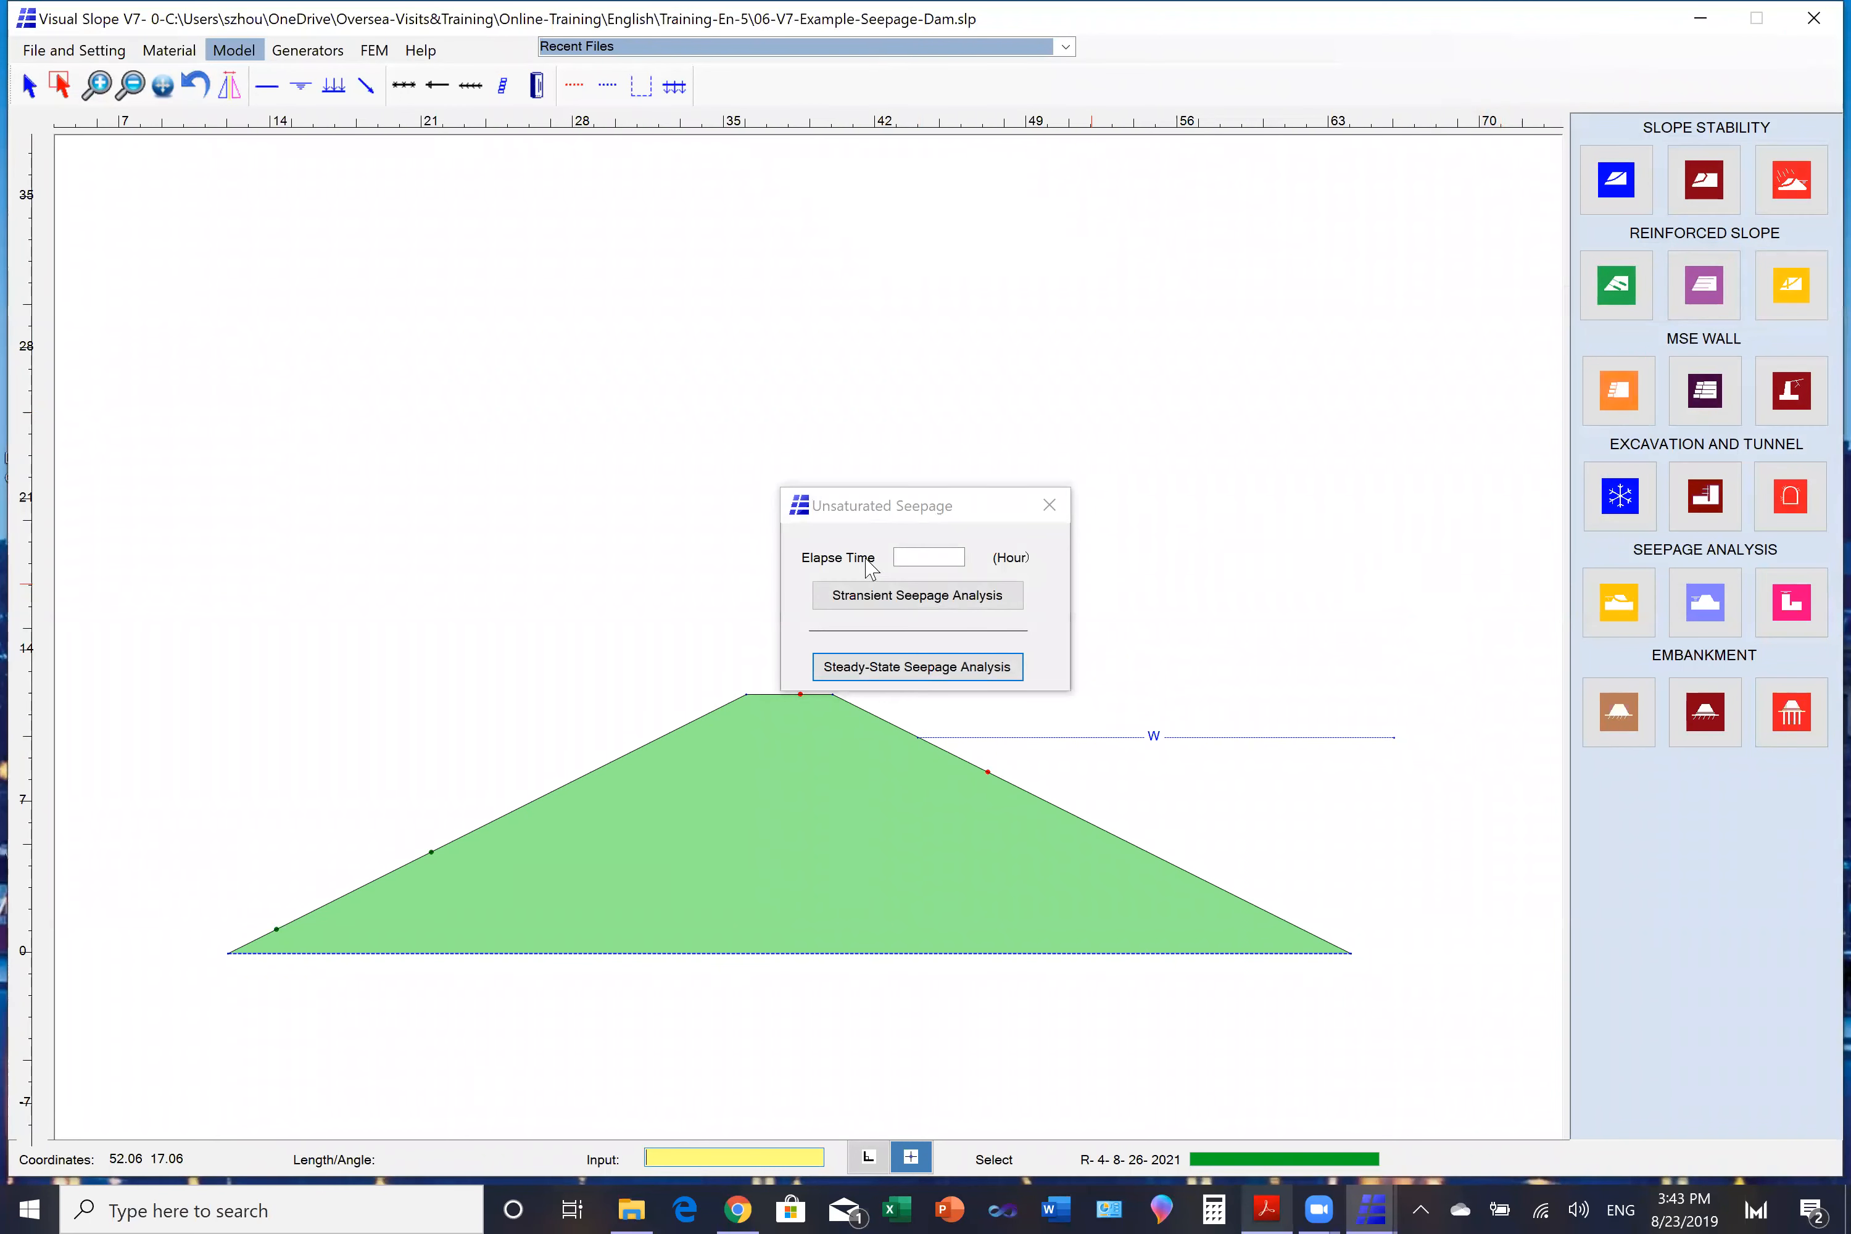
click(930, 556)
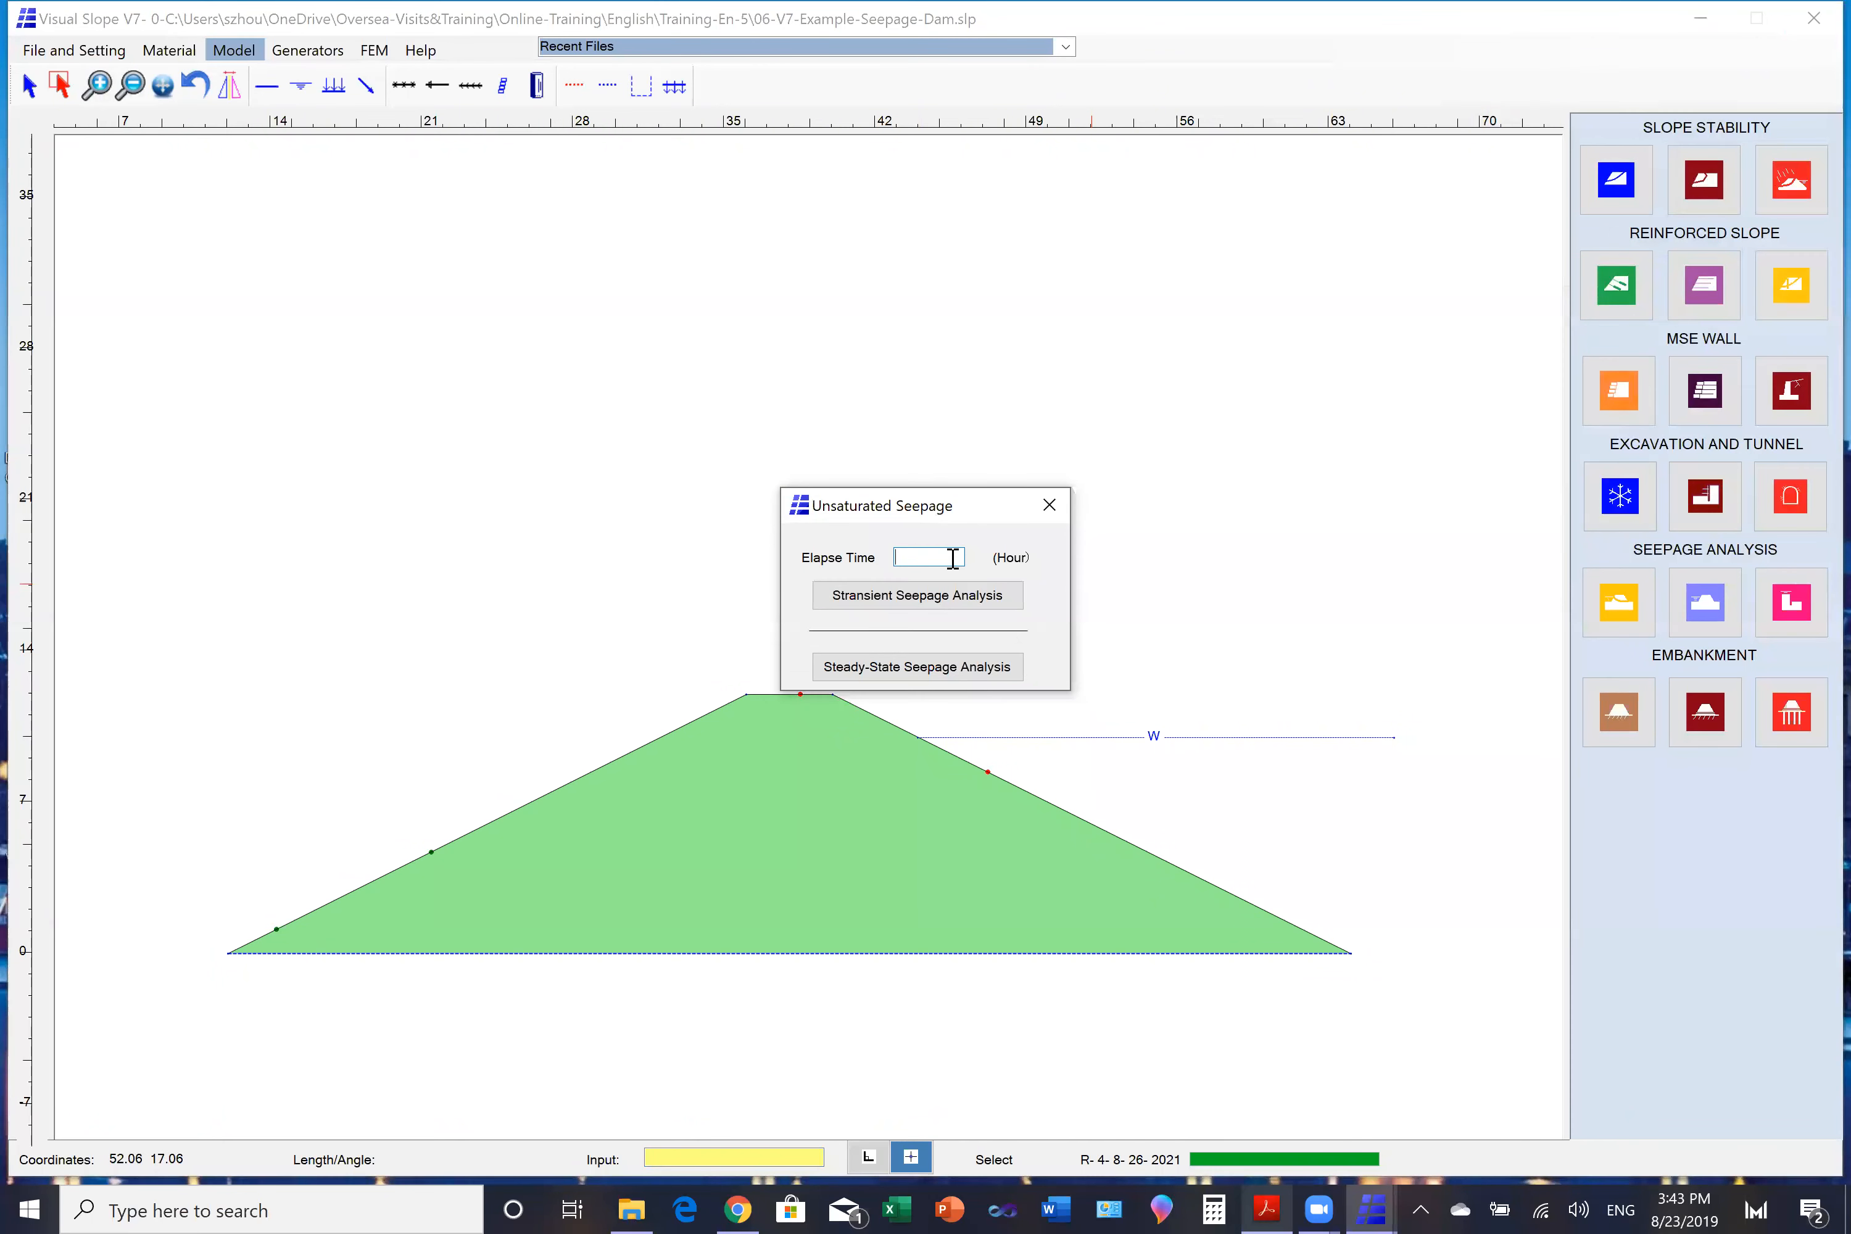
text(200)
click(910, 595)
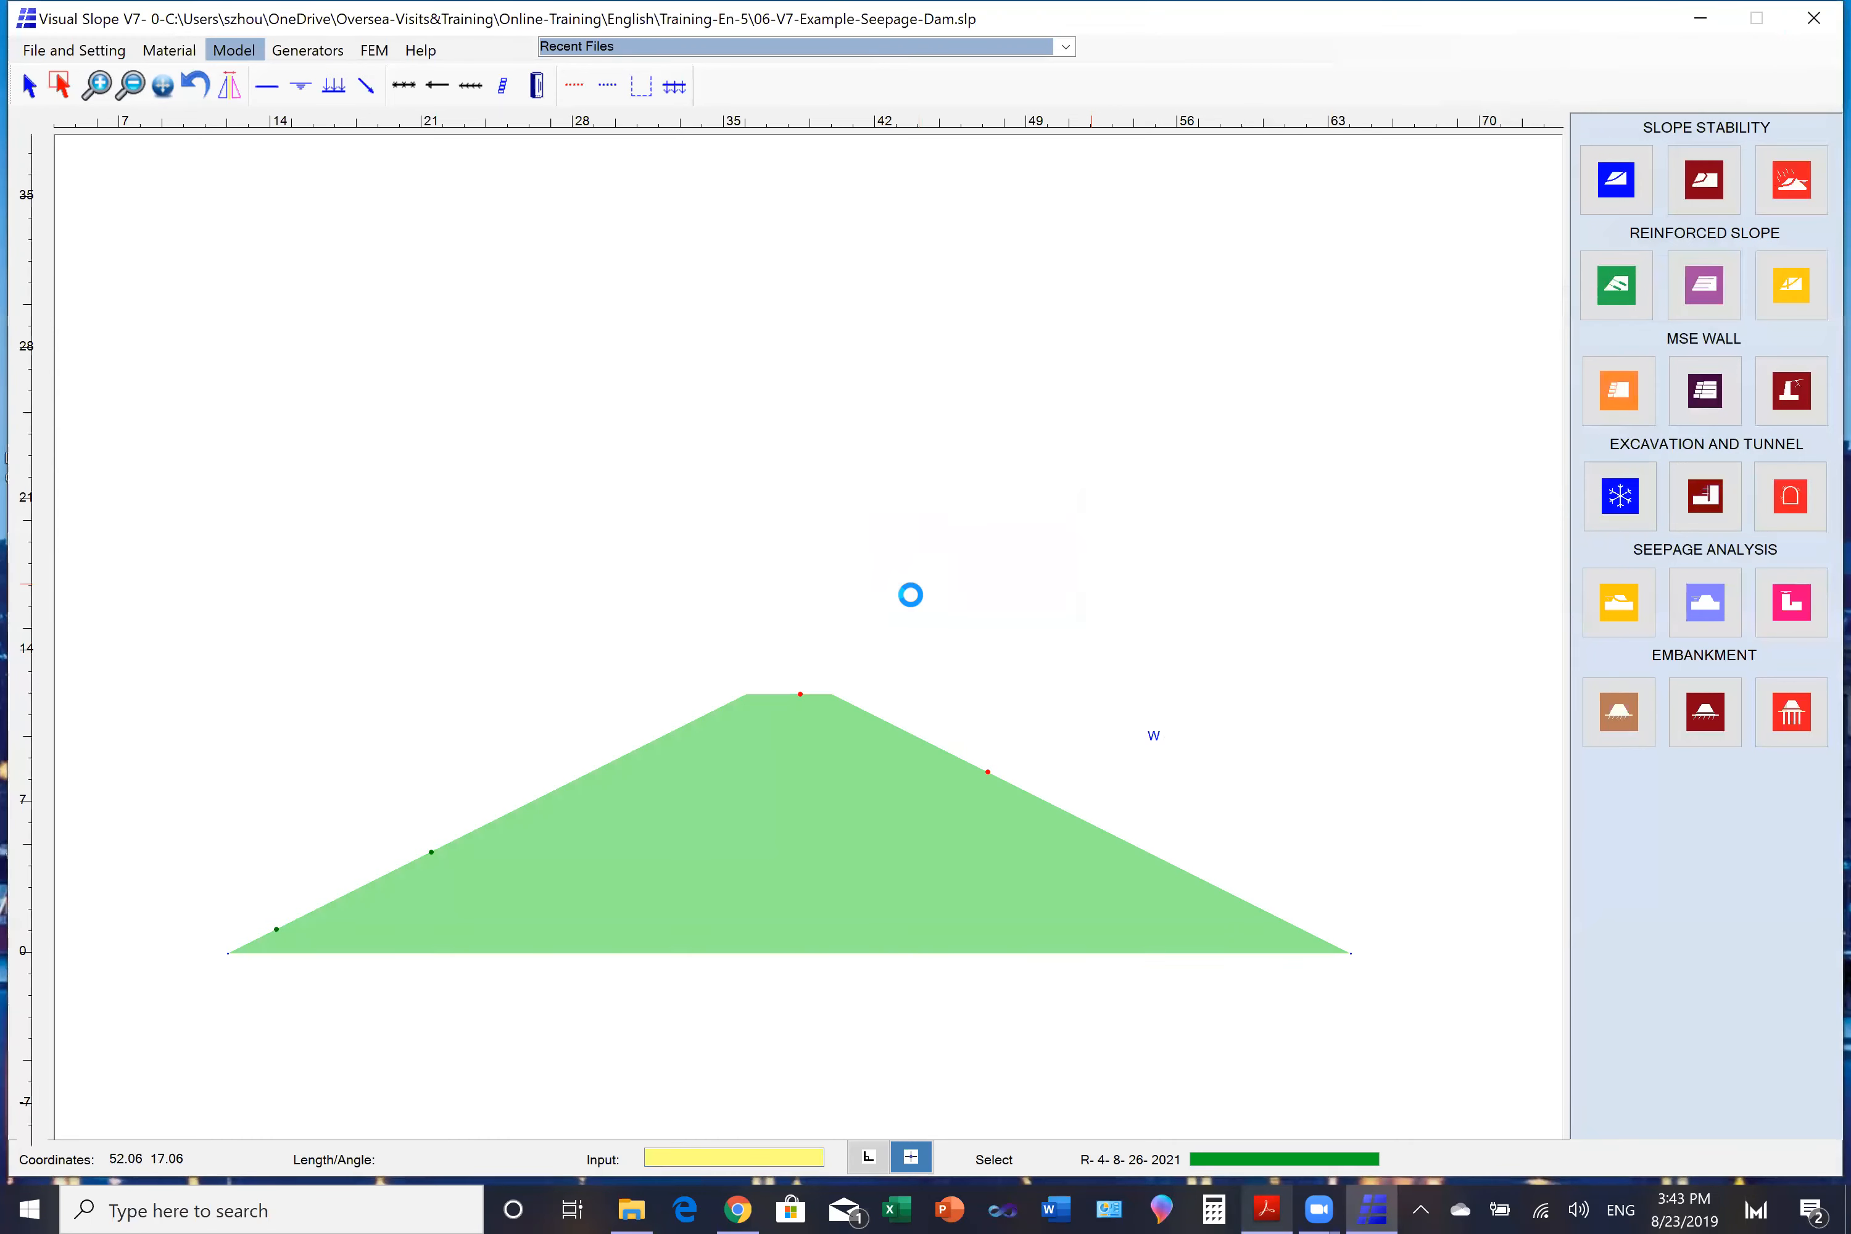
click(1644, 236)
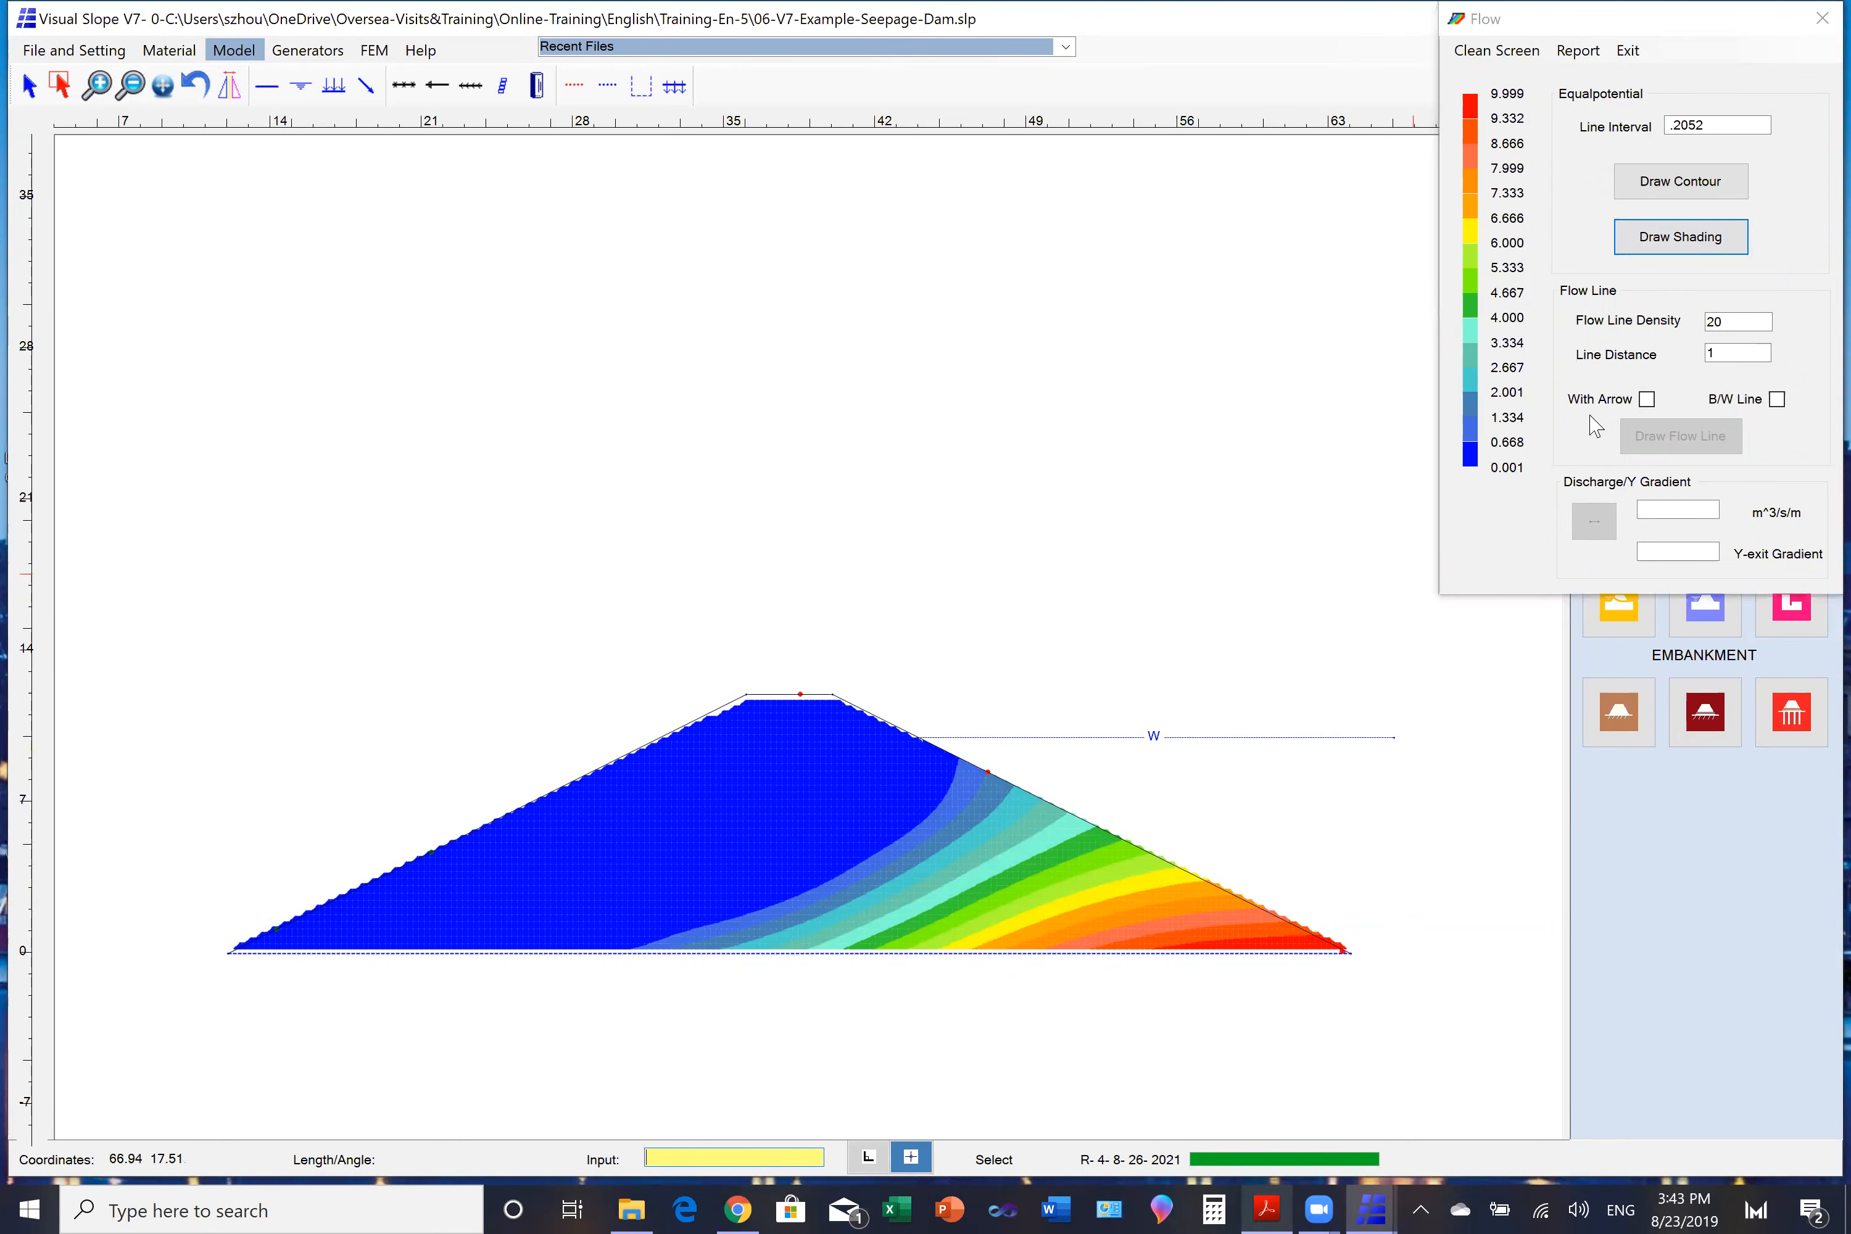
click(1822, 17)
- Run the transient water pressure analysis for an elapsed time of 500 hours, draw the shading, and close the results
click(1613, 587)
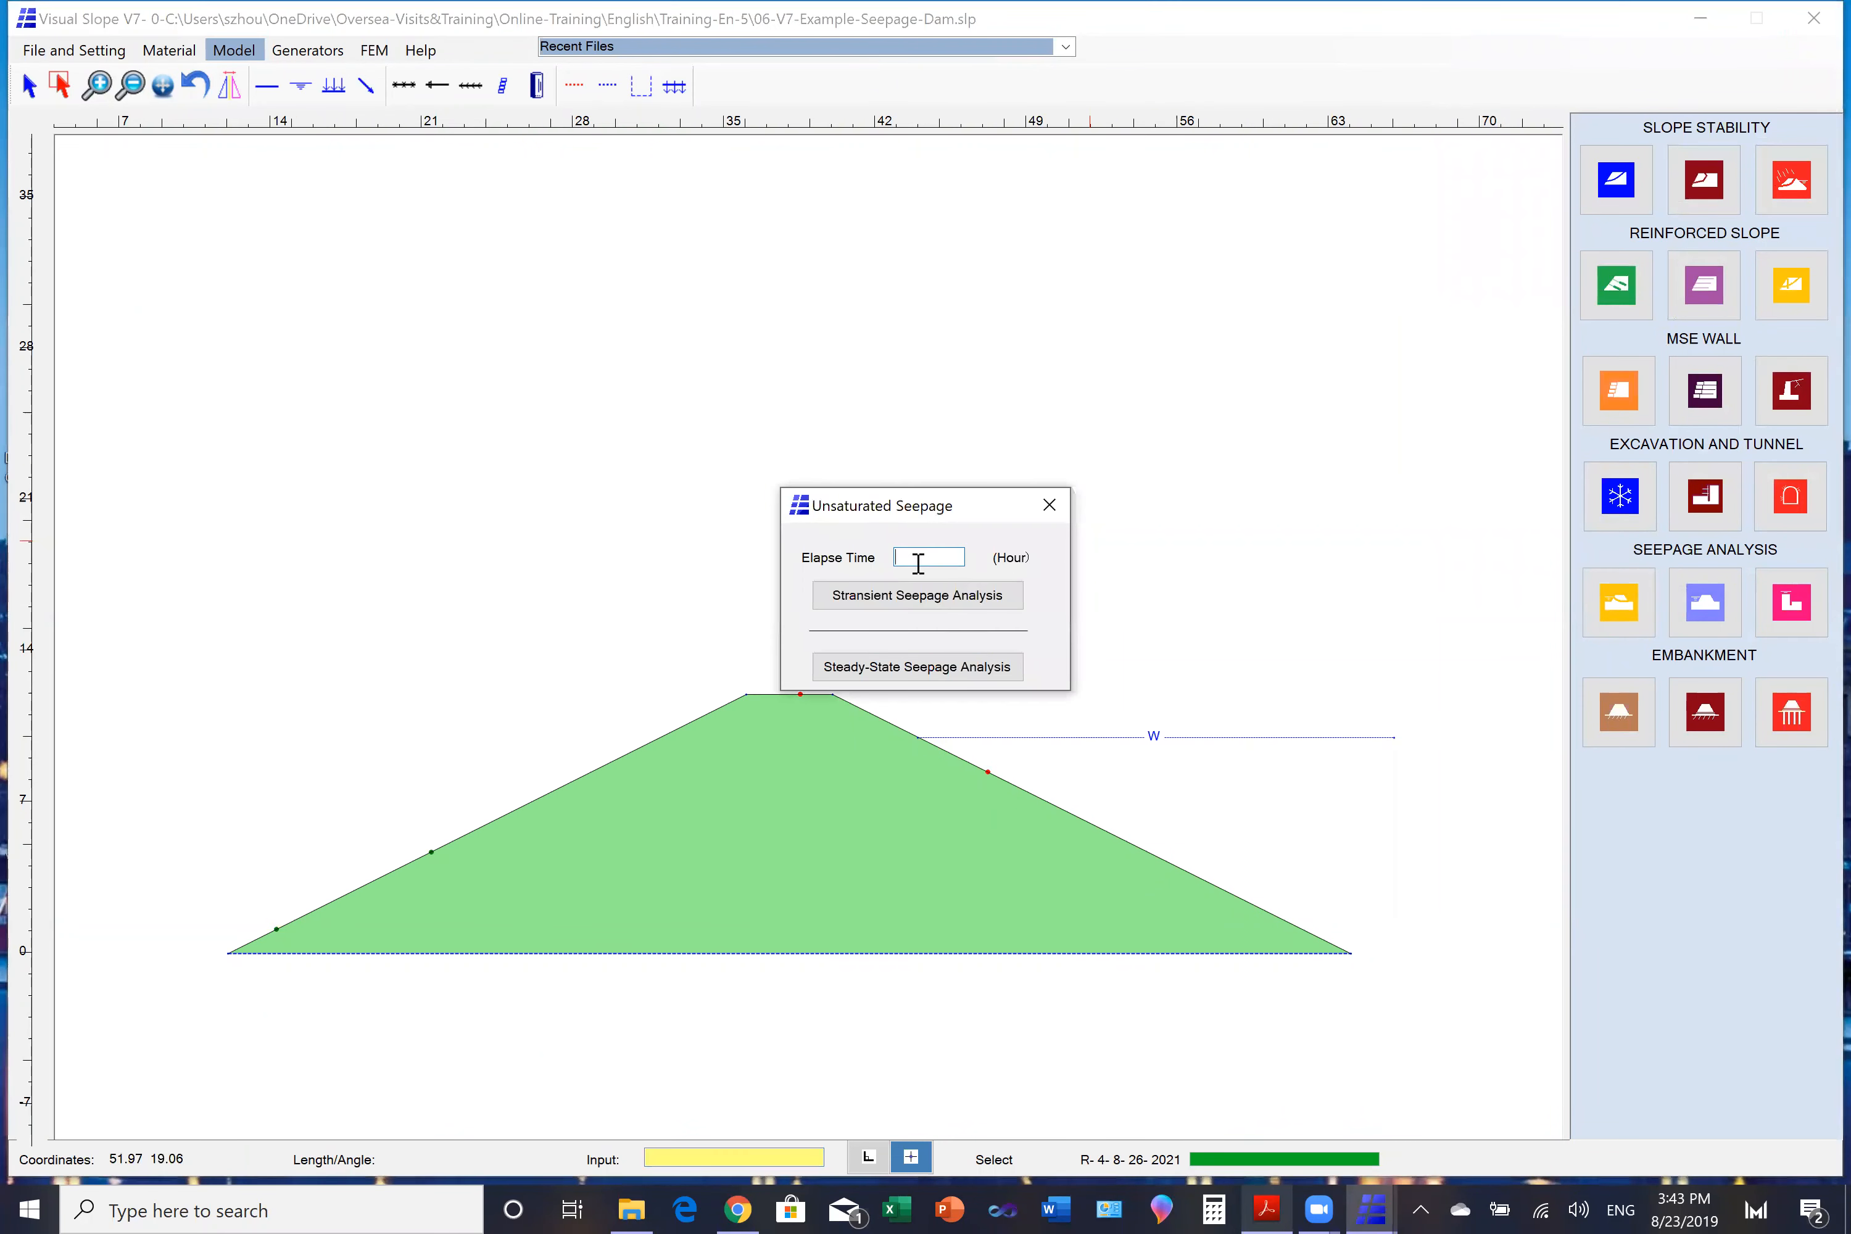
text(500)
click(904, 595)
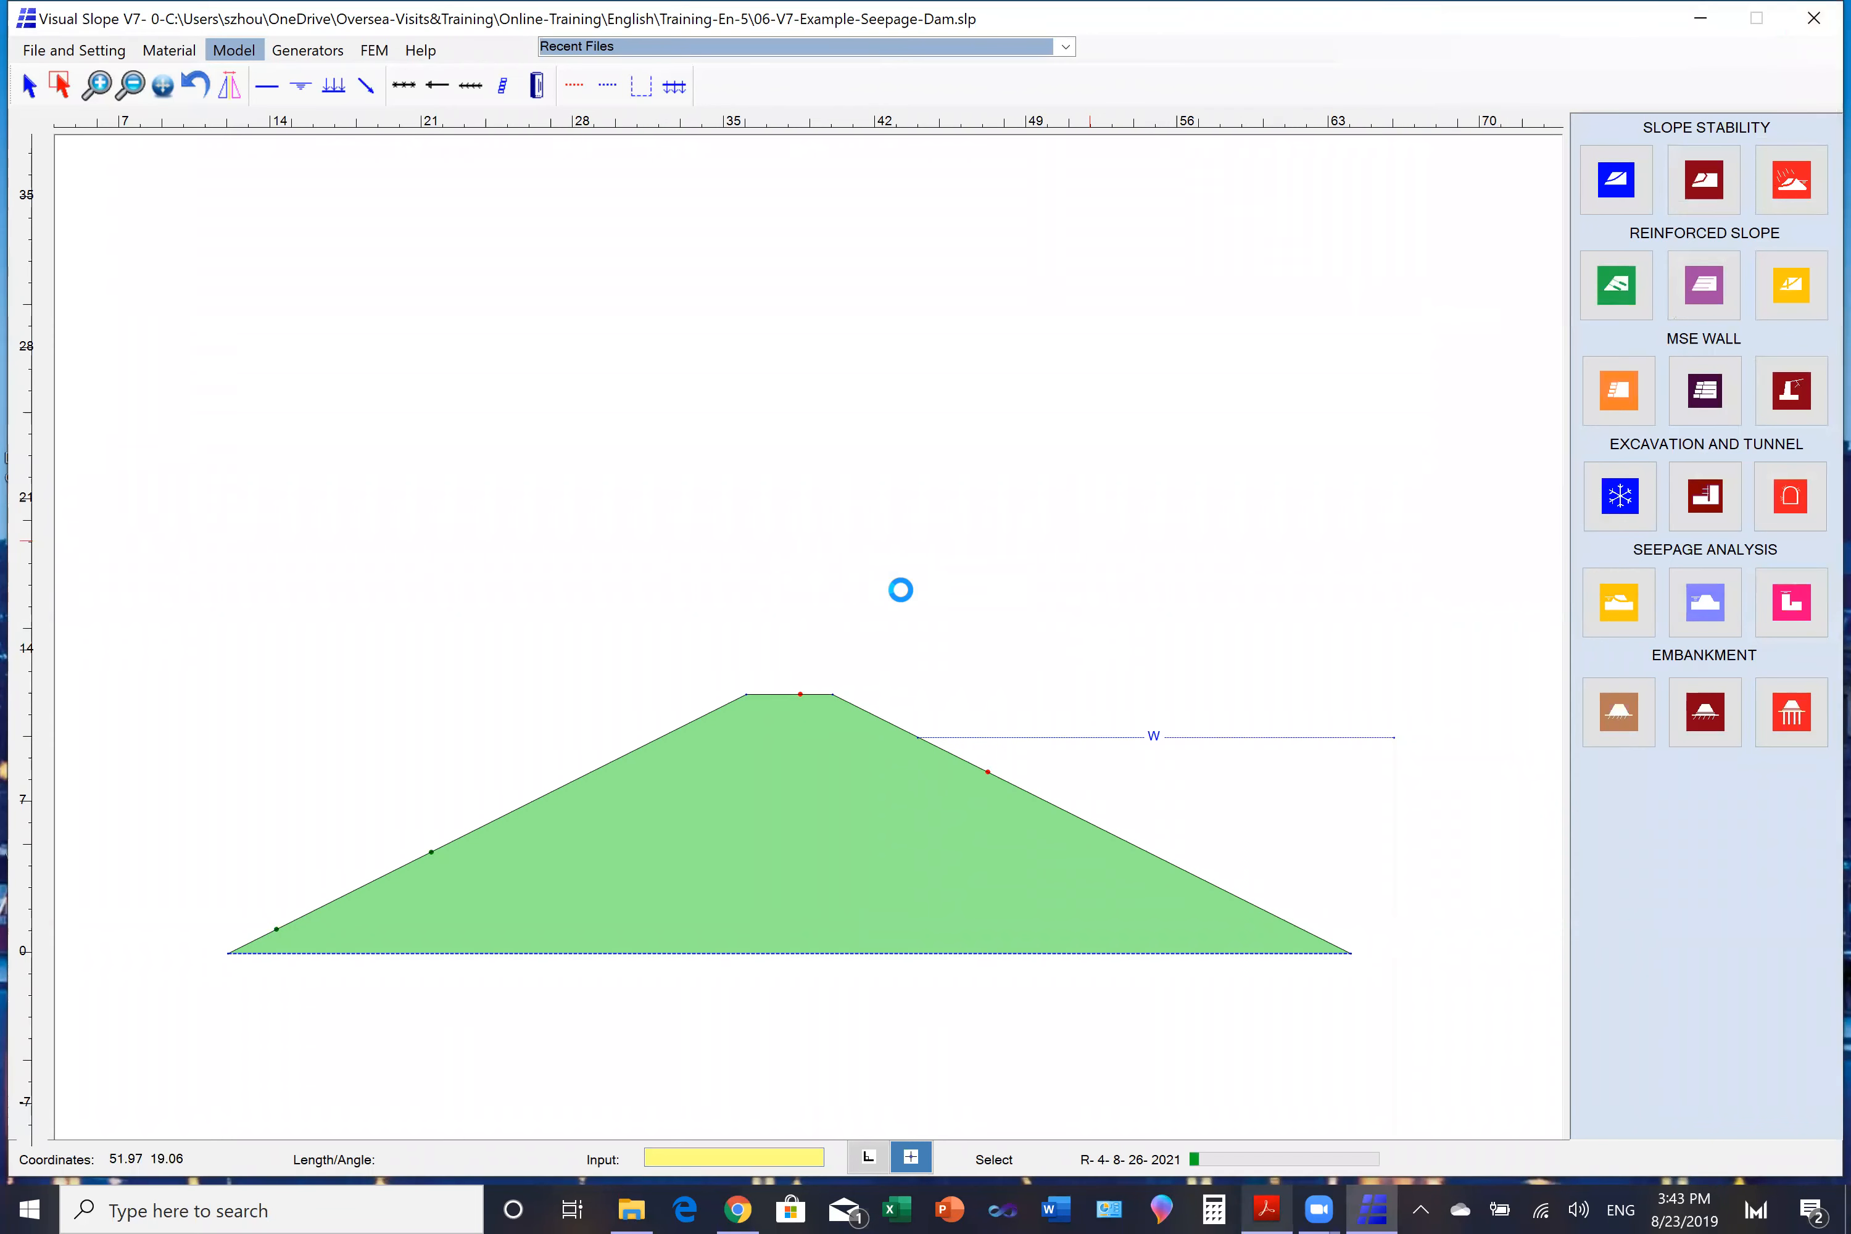
click(1704, 238)
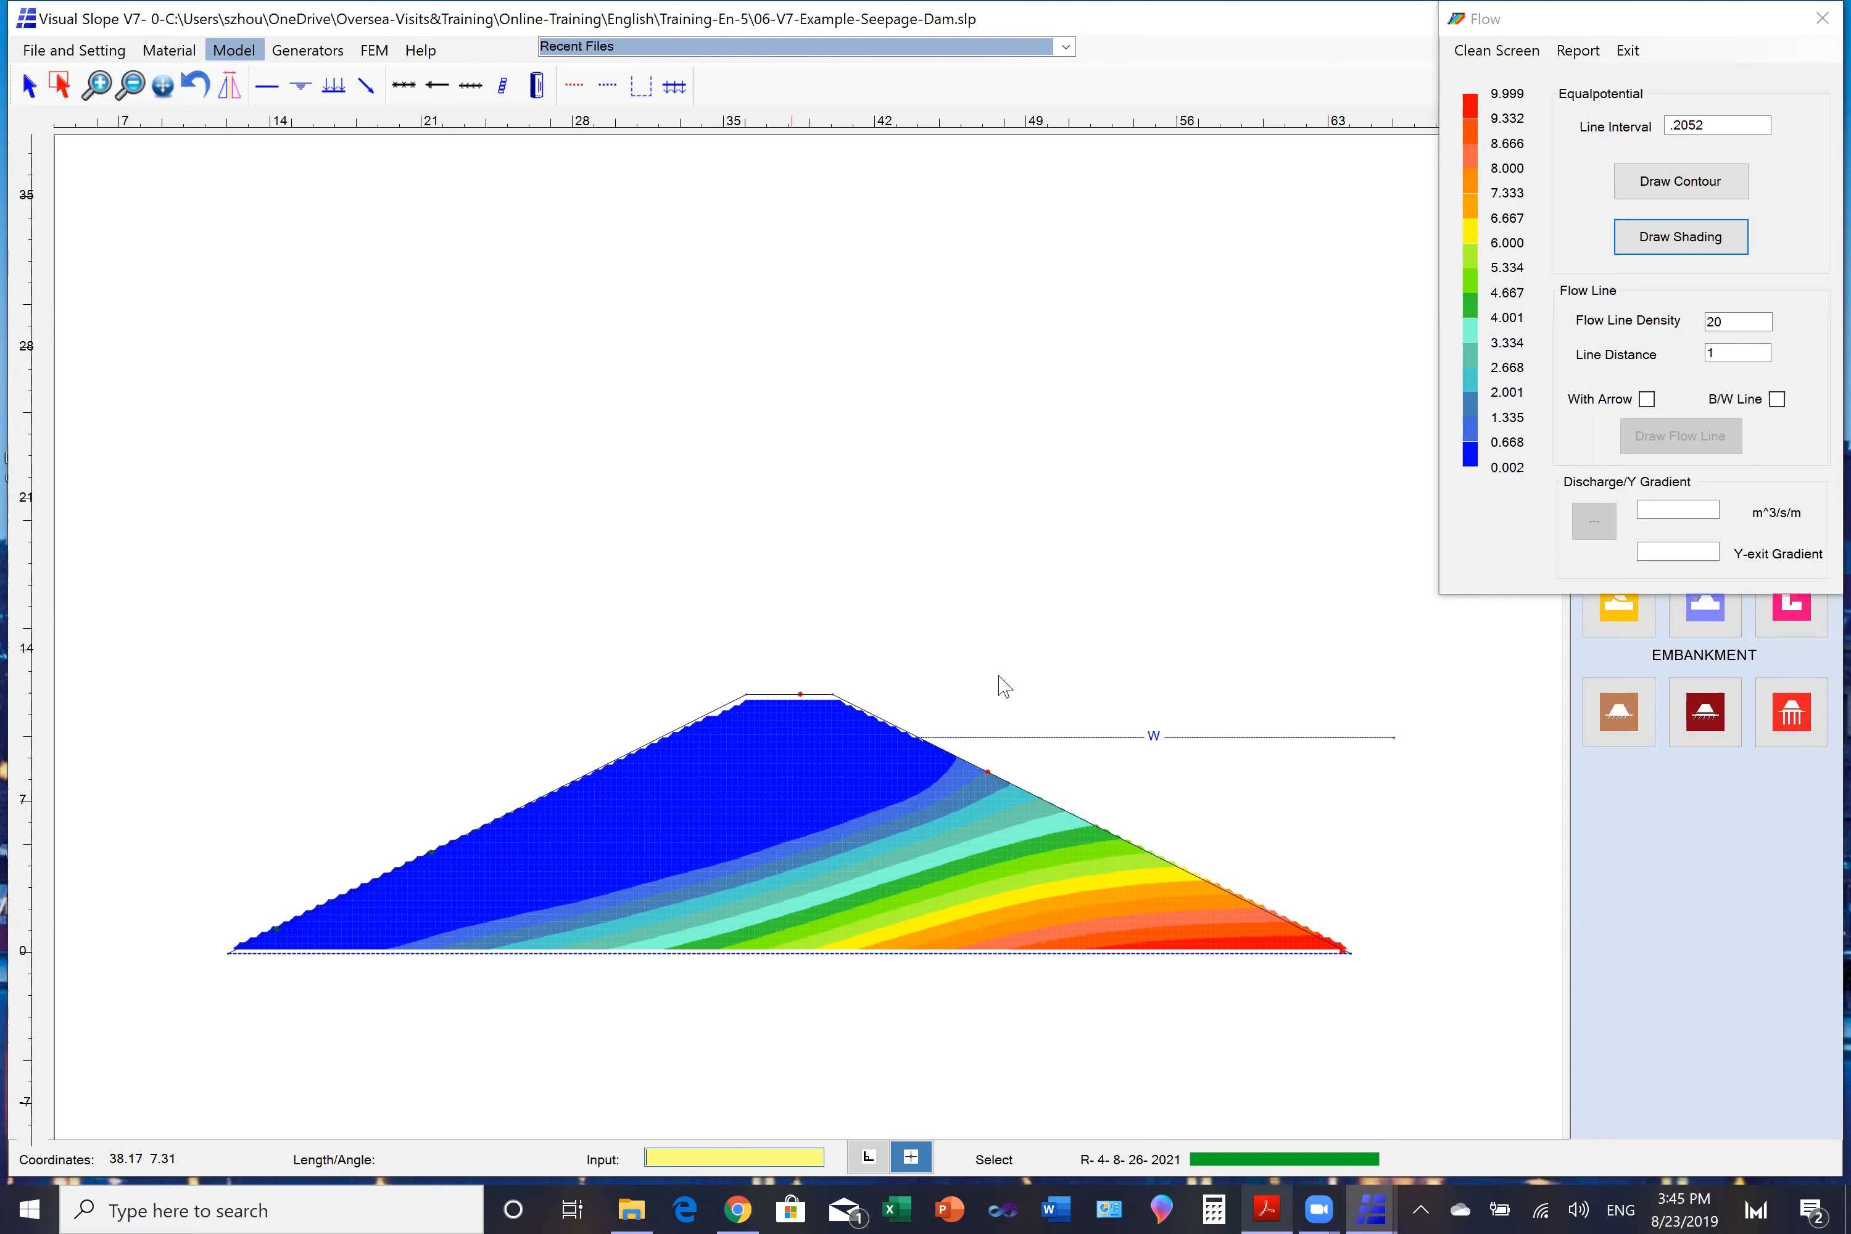
click(1821, 17)
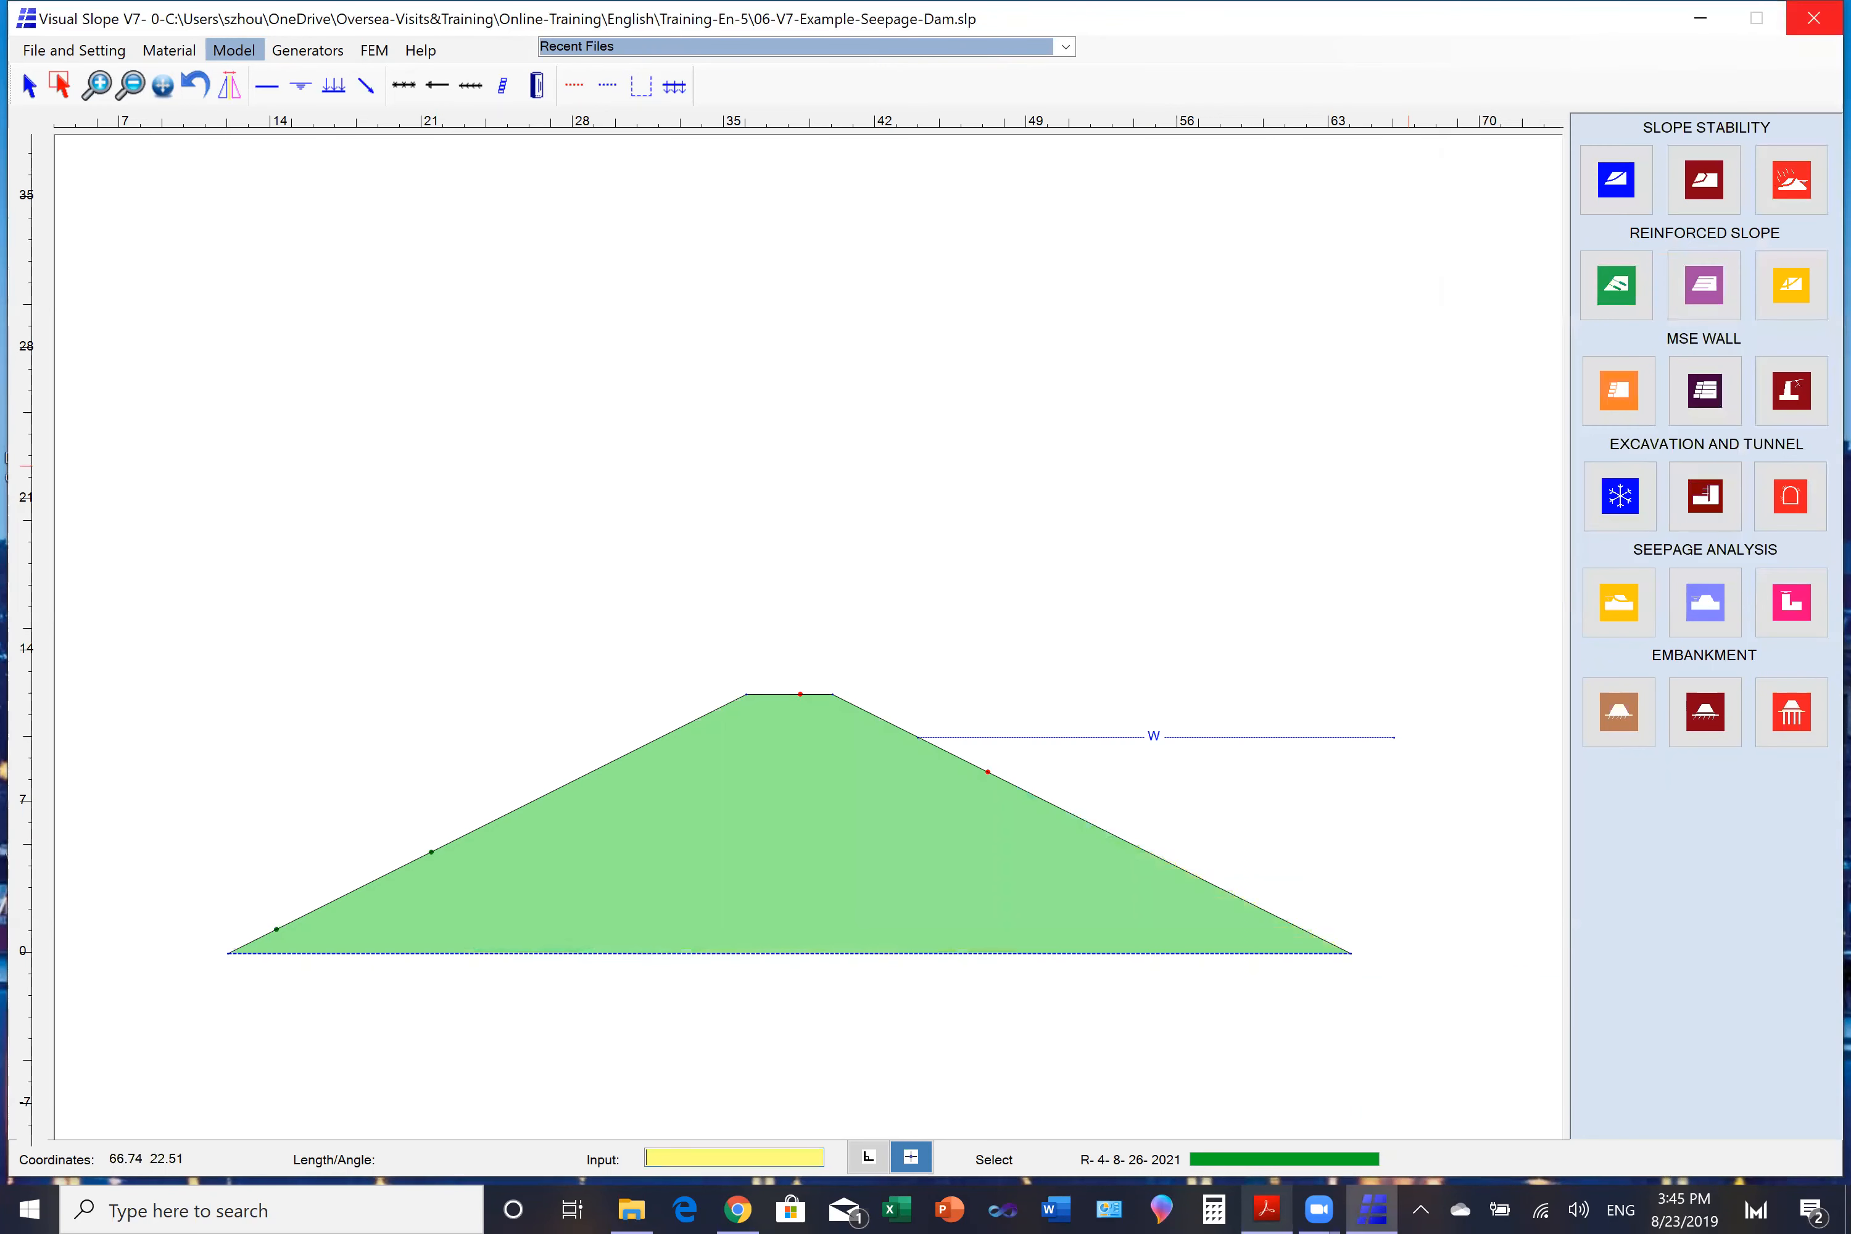
- Examine the Clay soil material's basic and other parameters, including its seepage permeabilities, and close the material settings
click(83, 49)
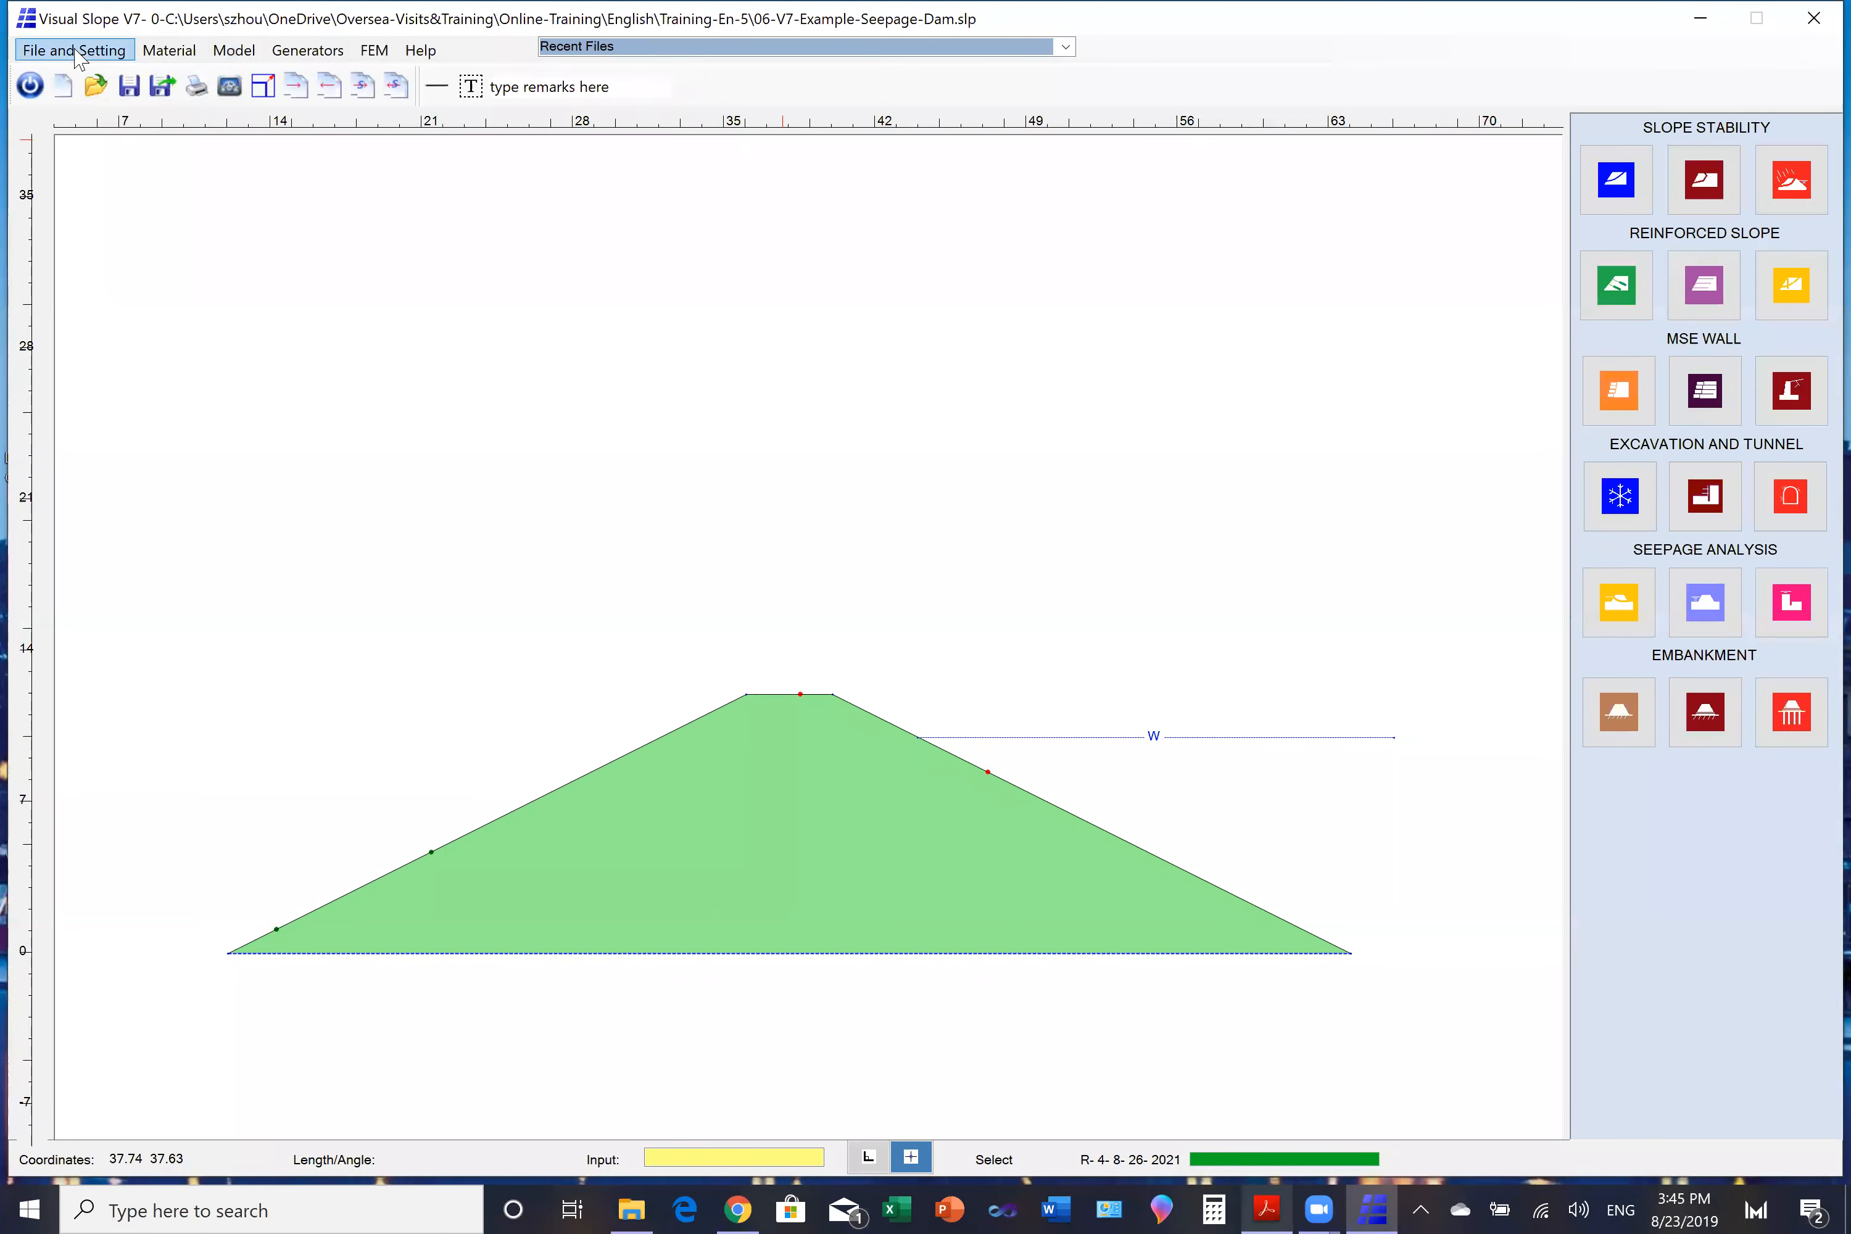
click(144, 53)
click(29, 85)
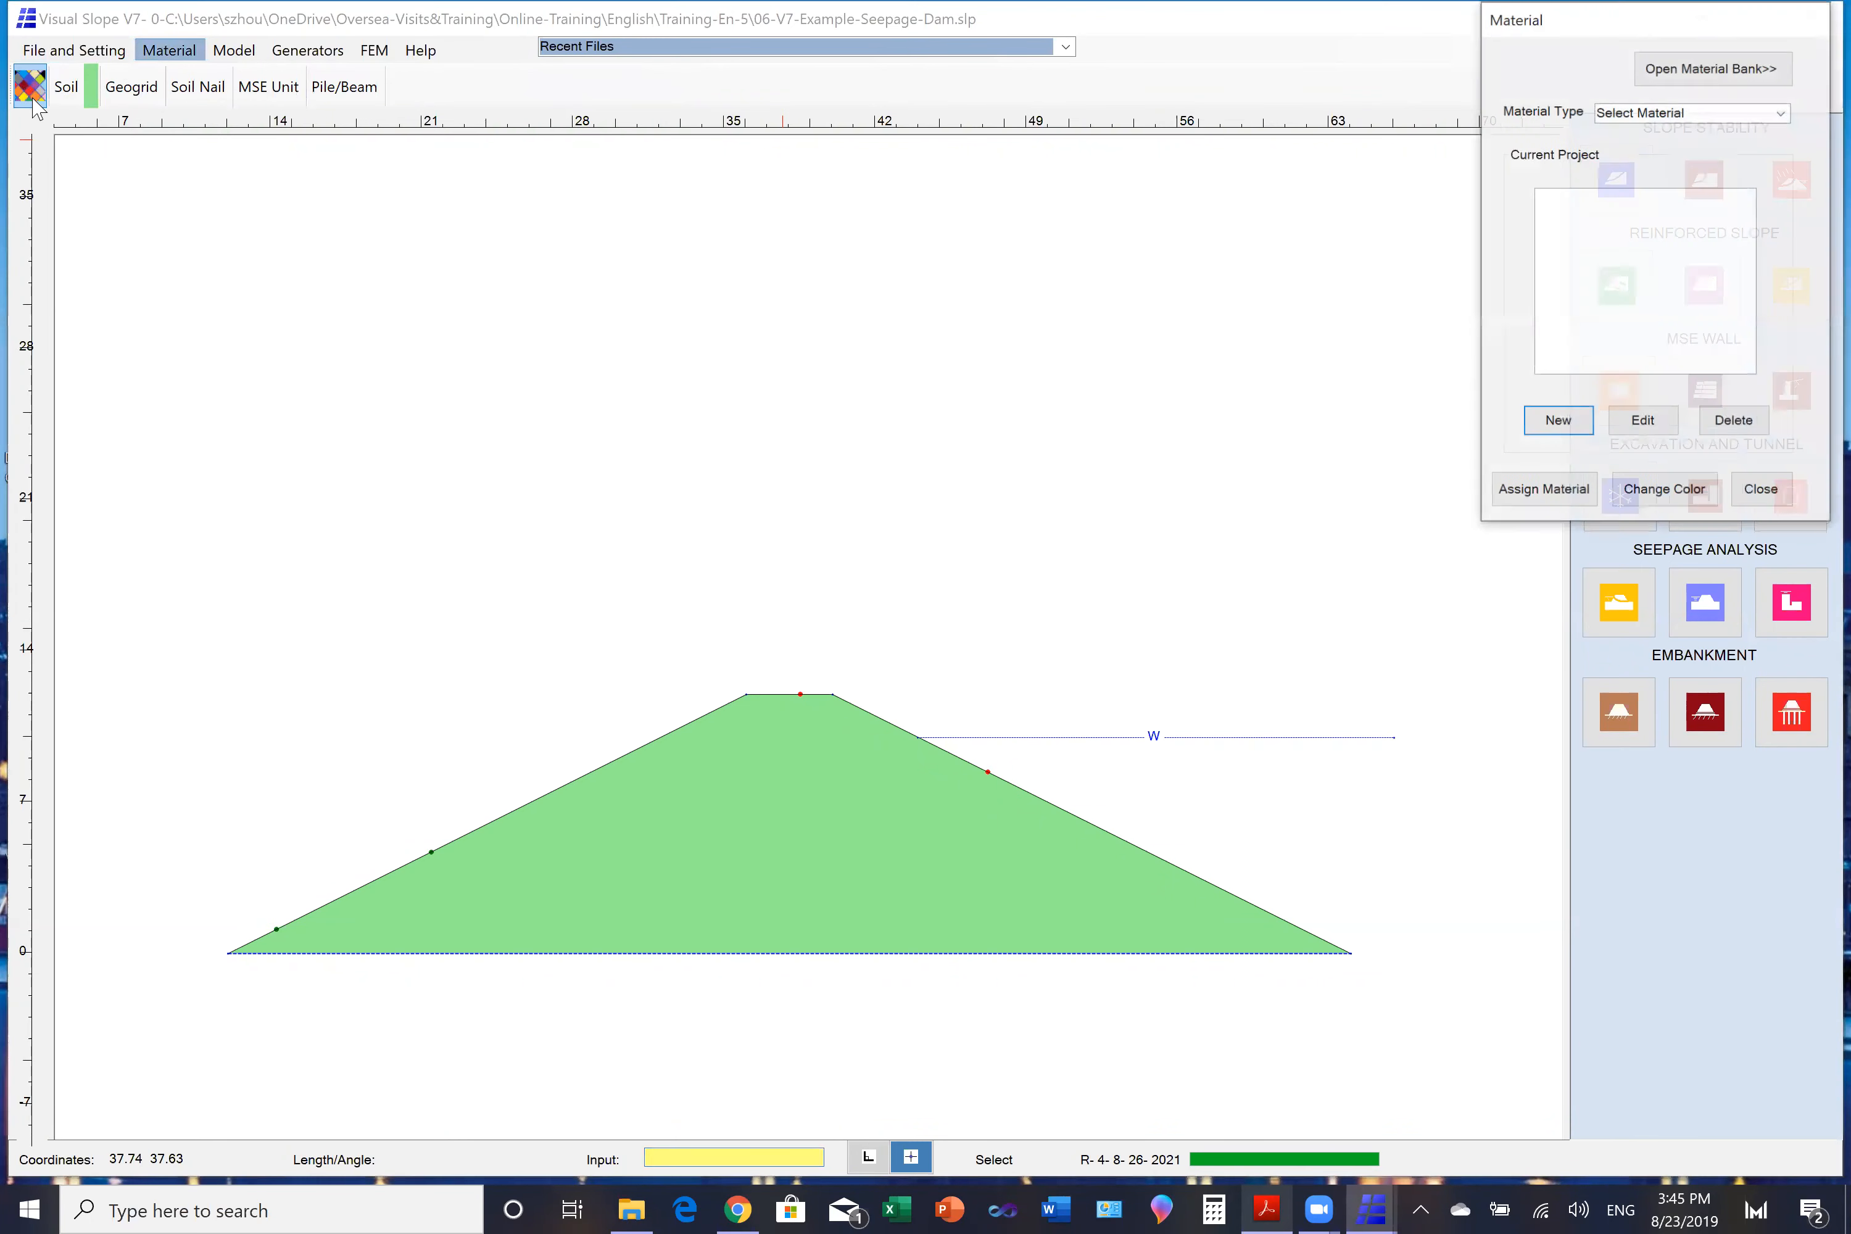
click(1781, 113)
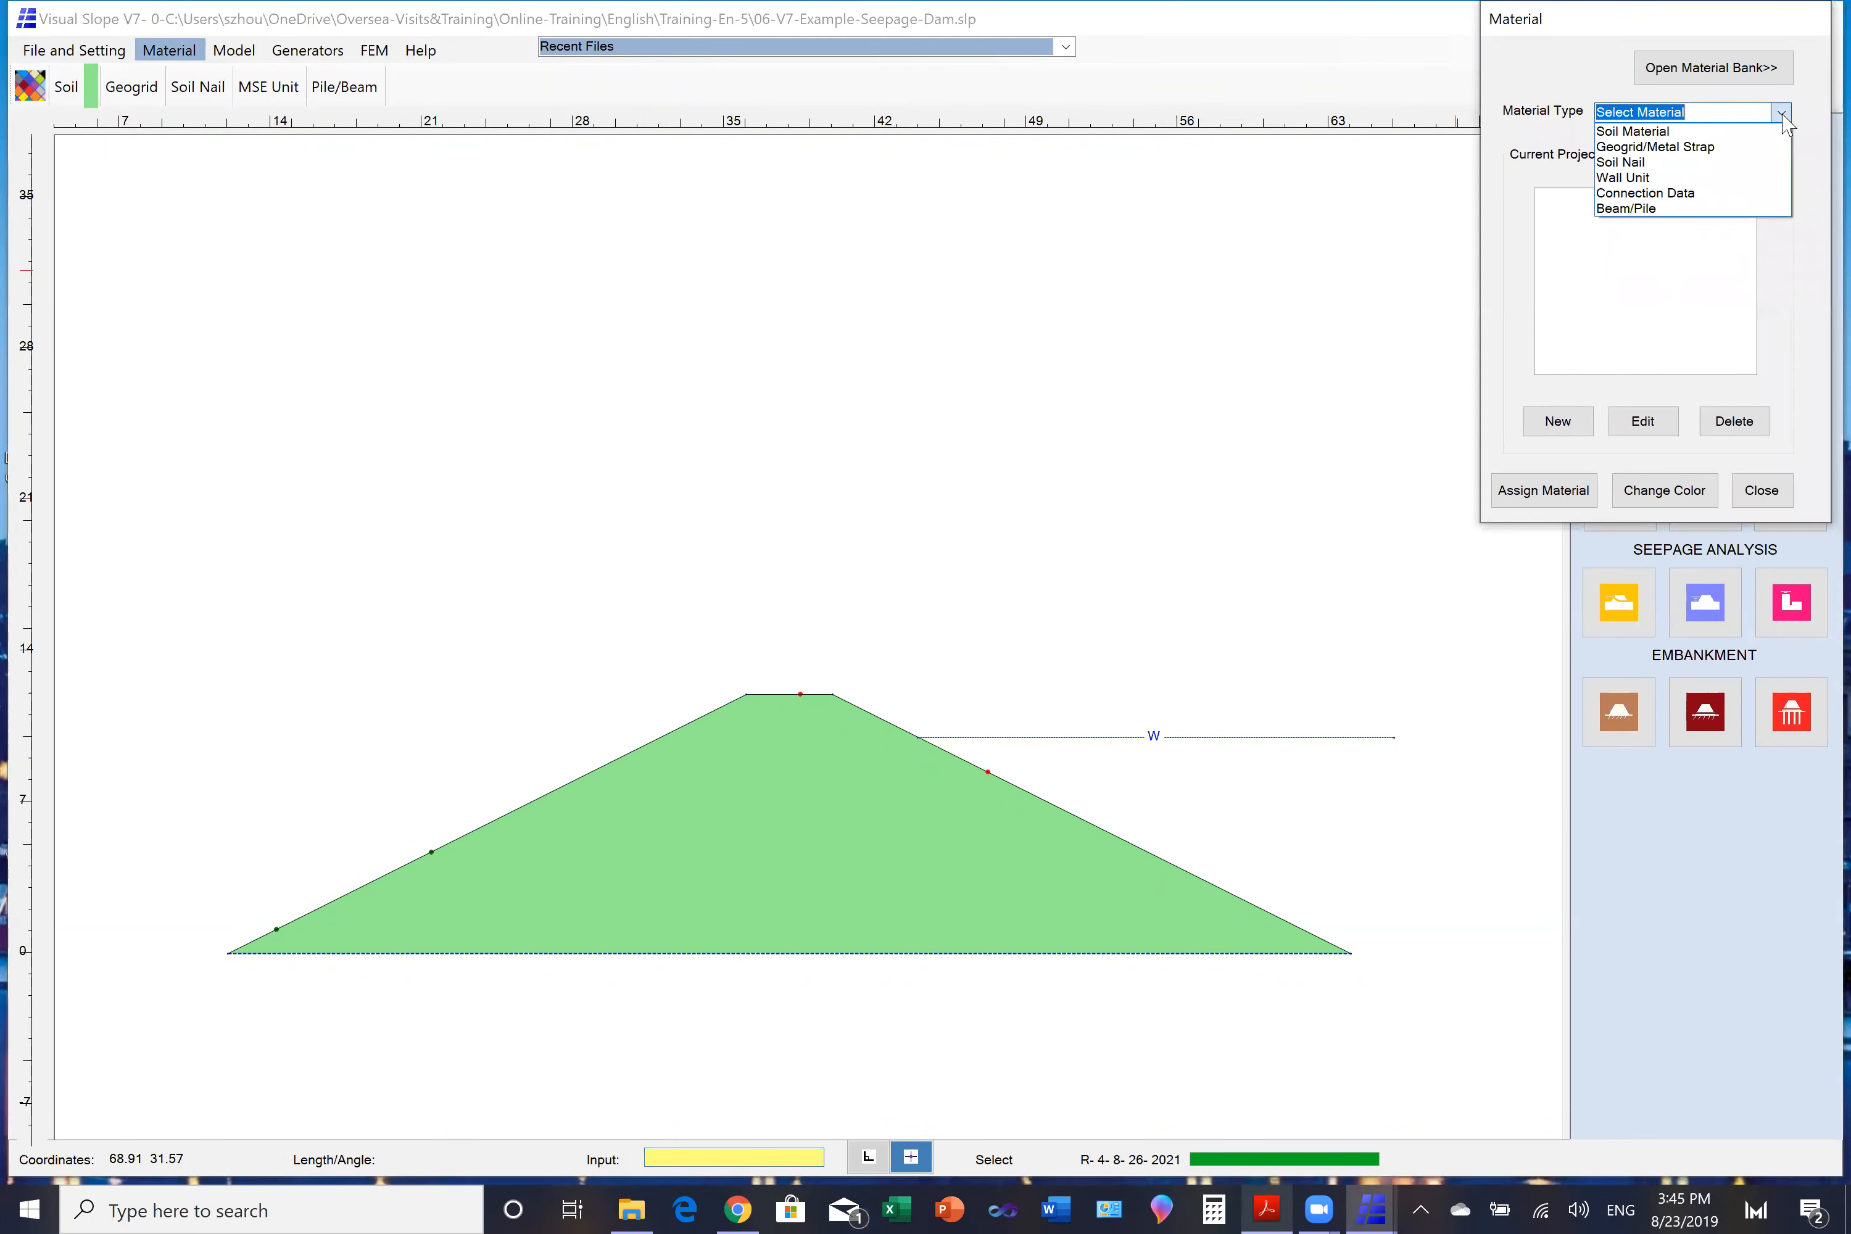
click(1684, 131)
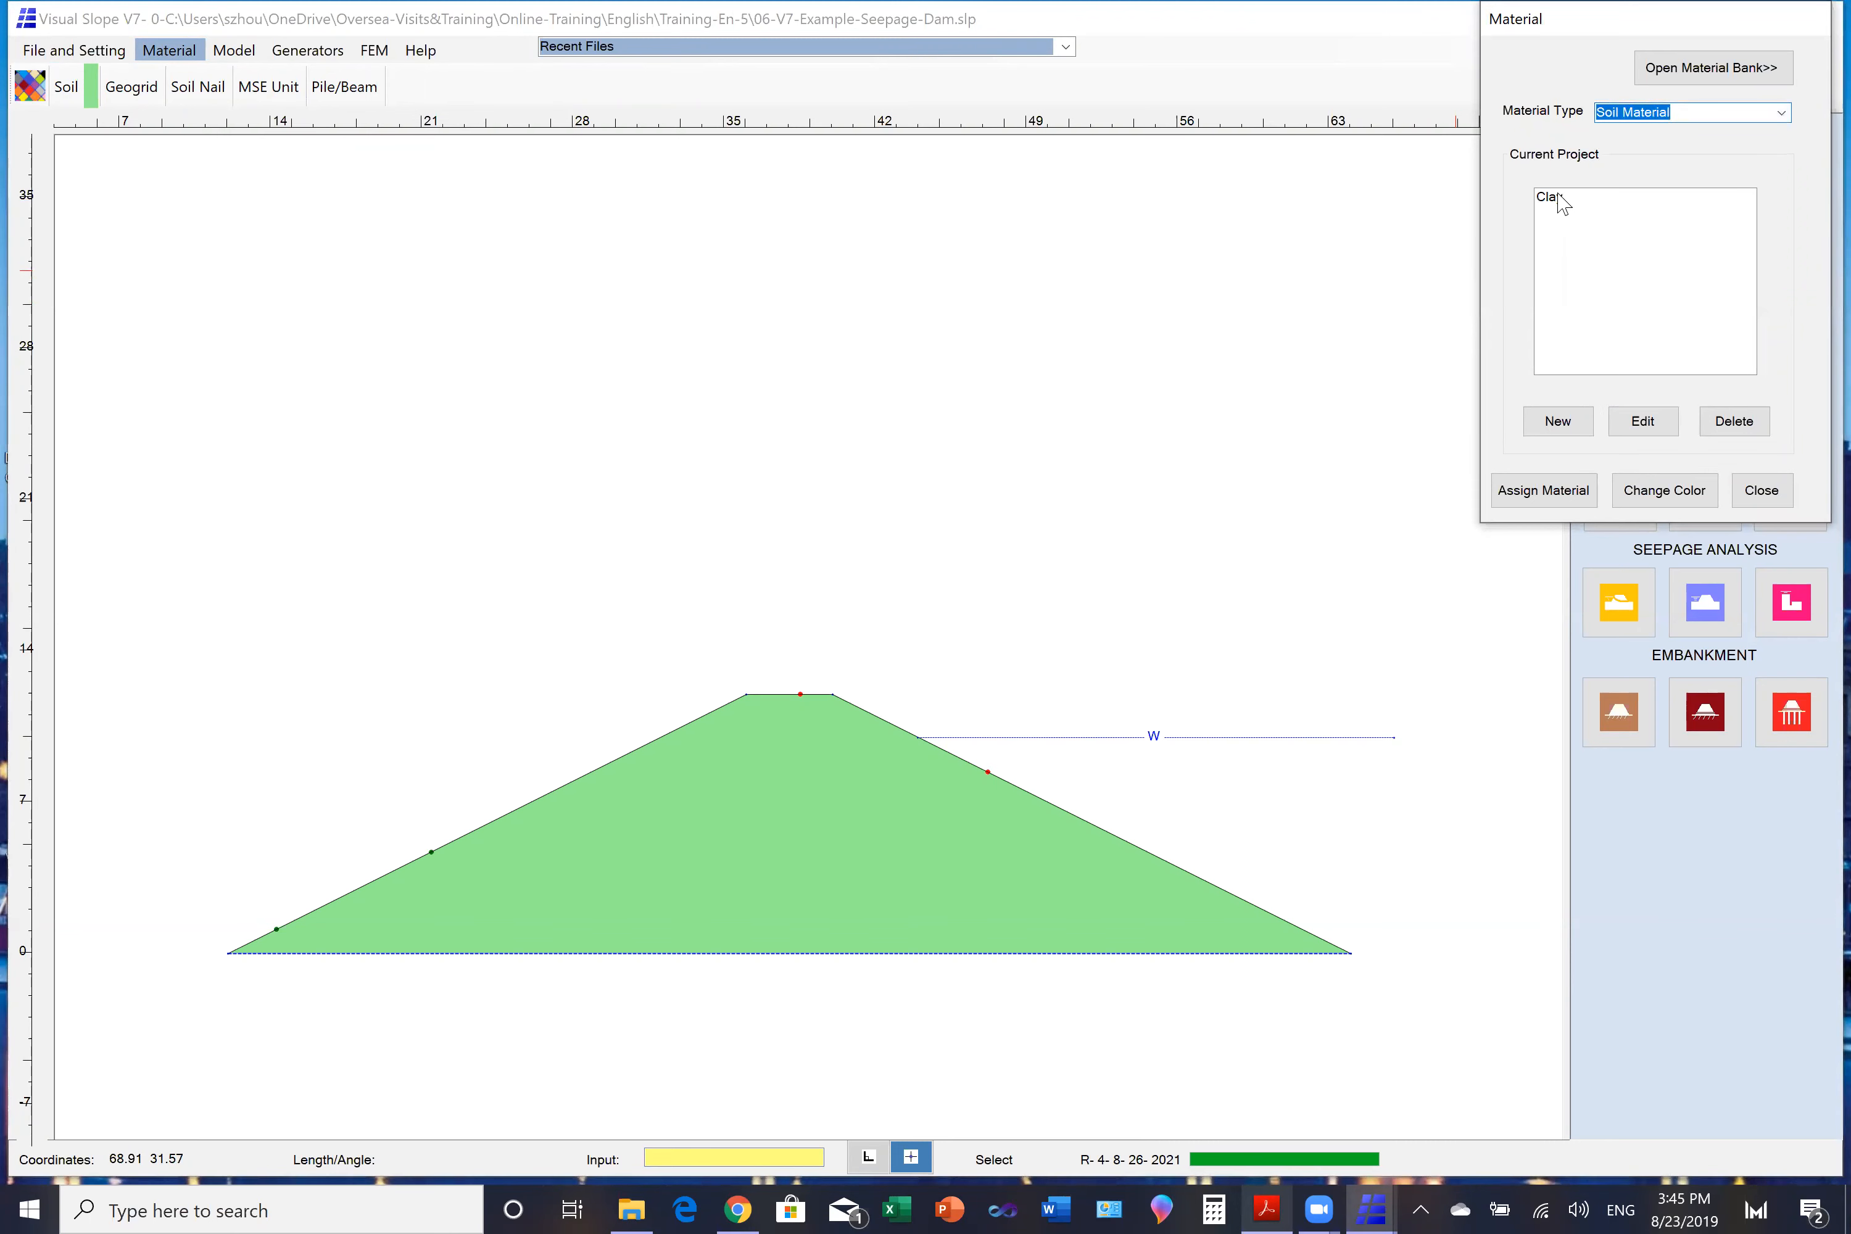
click(1563, 199)
click(1643, 421)
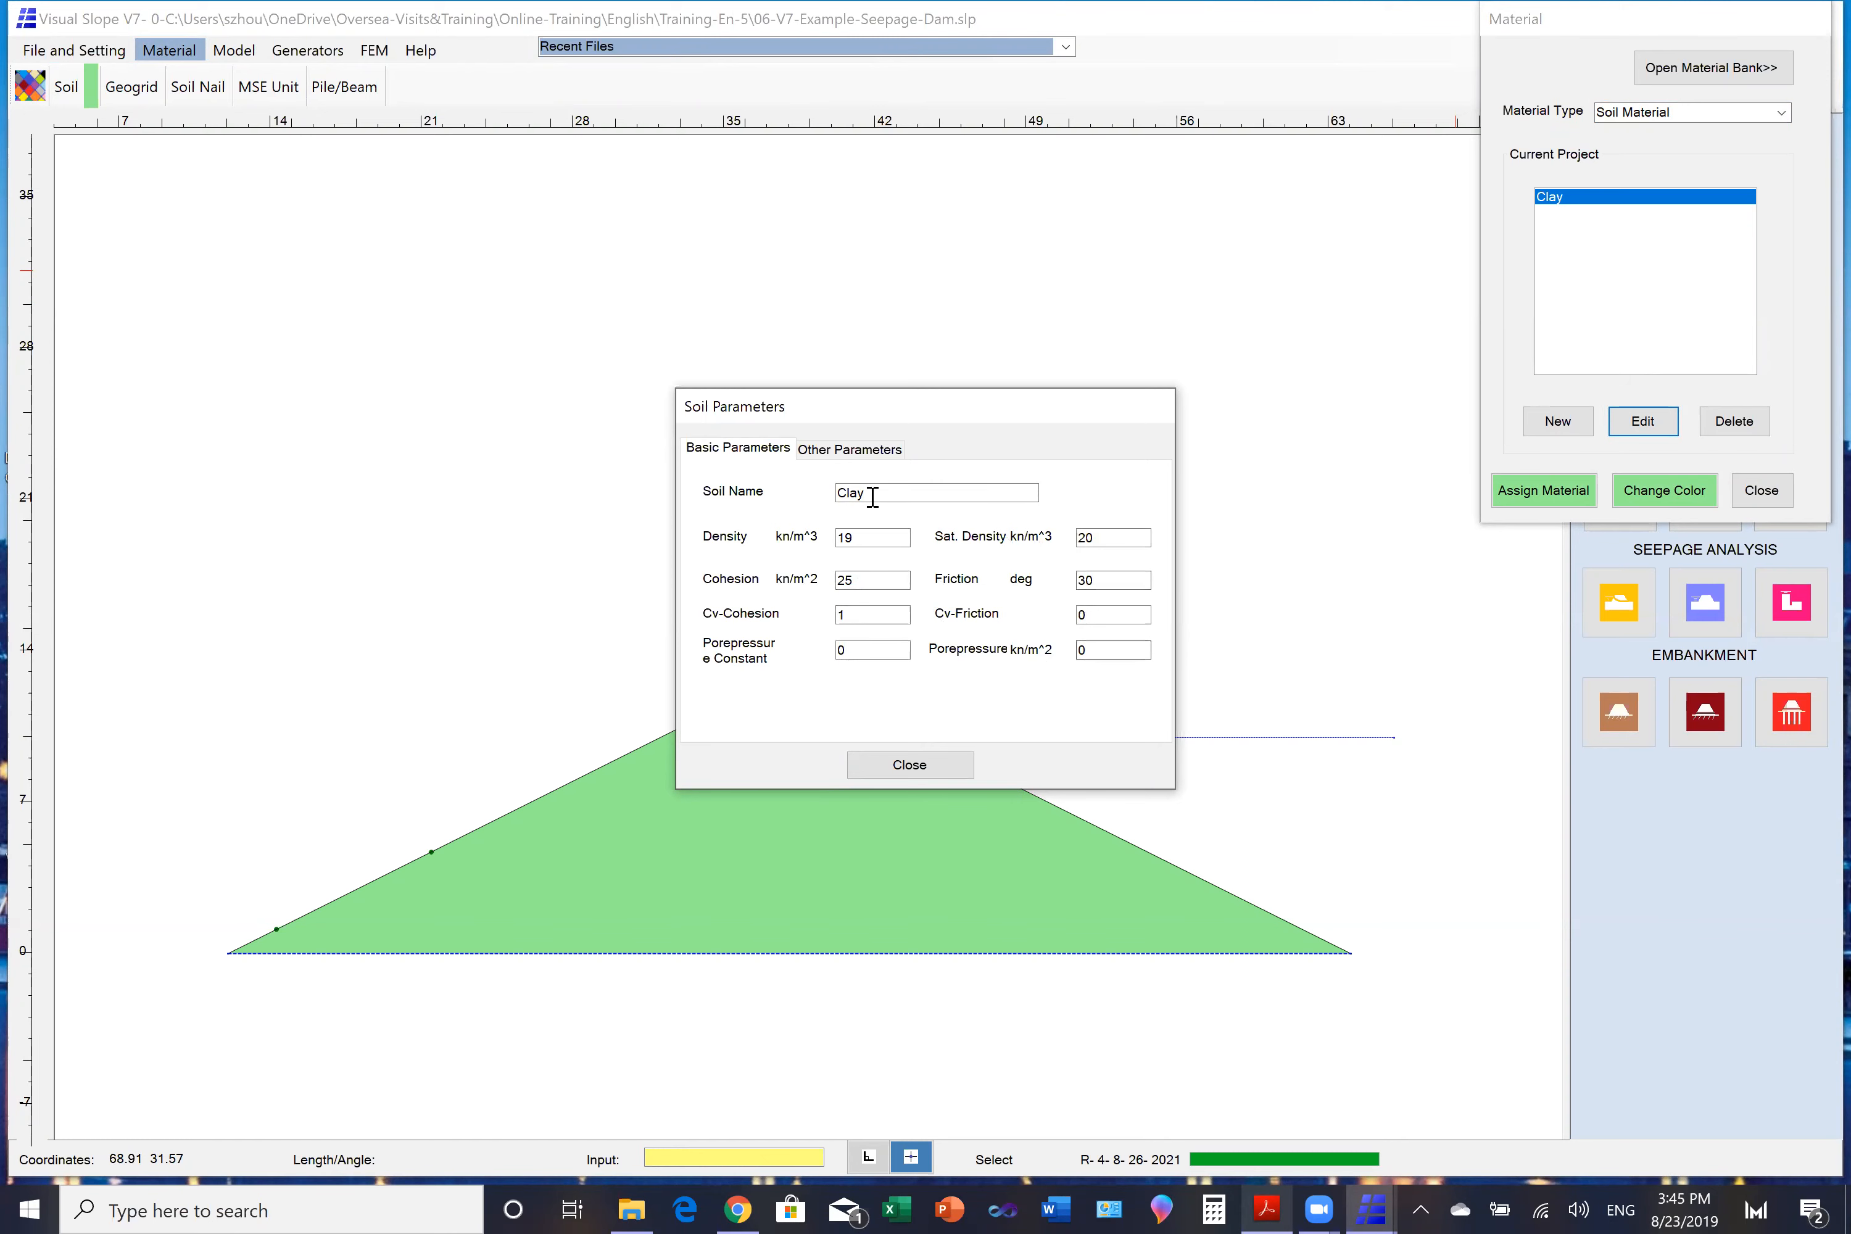
click(850, 450)
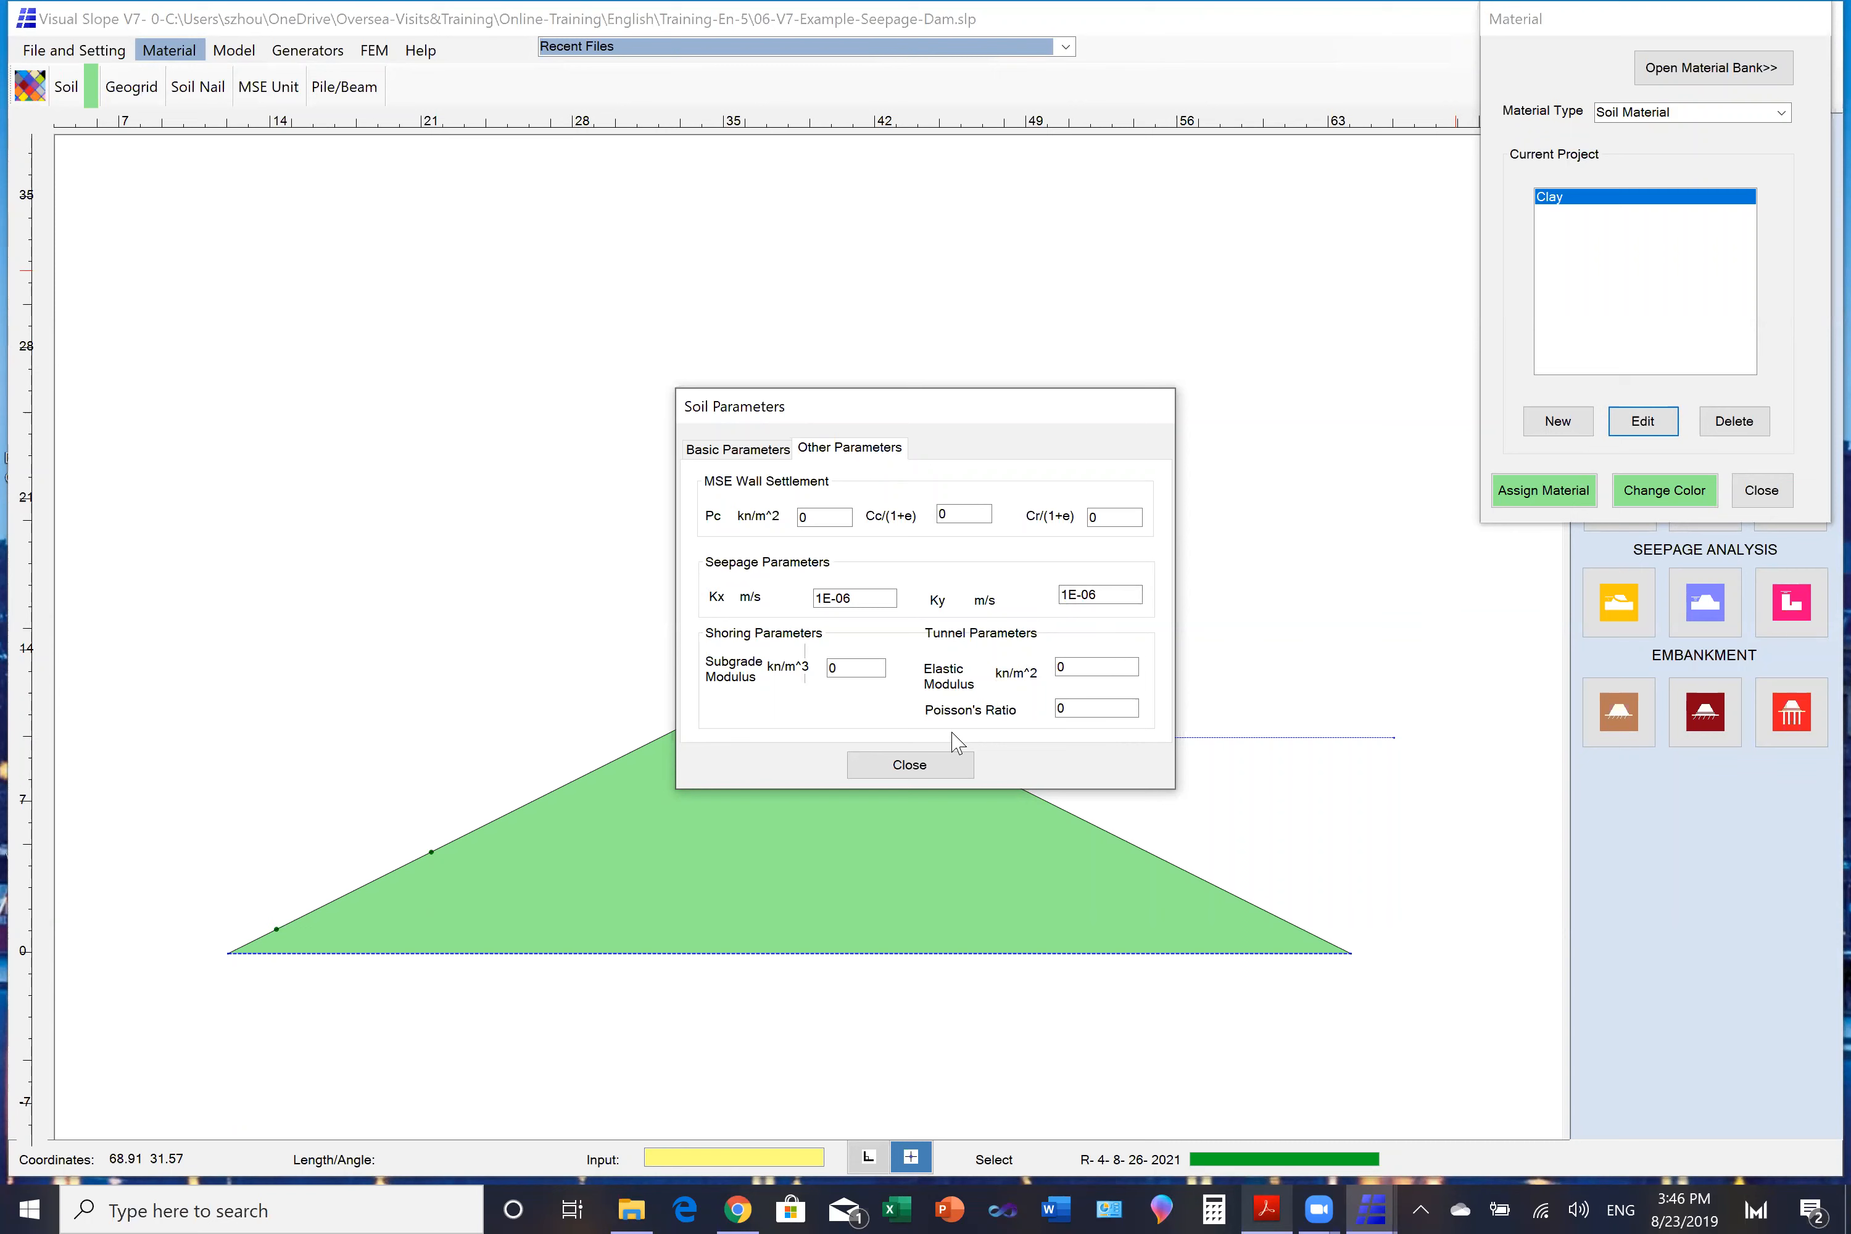
click(939, 776)
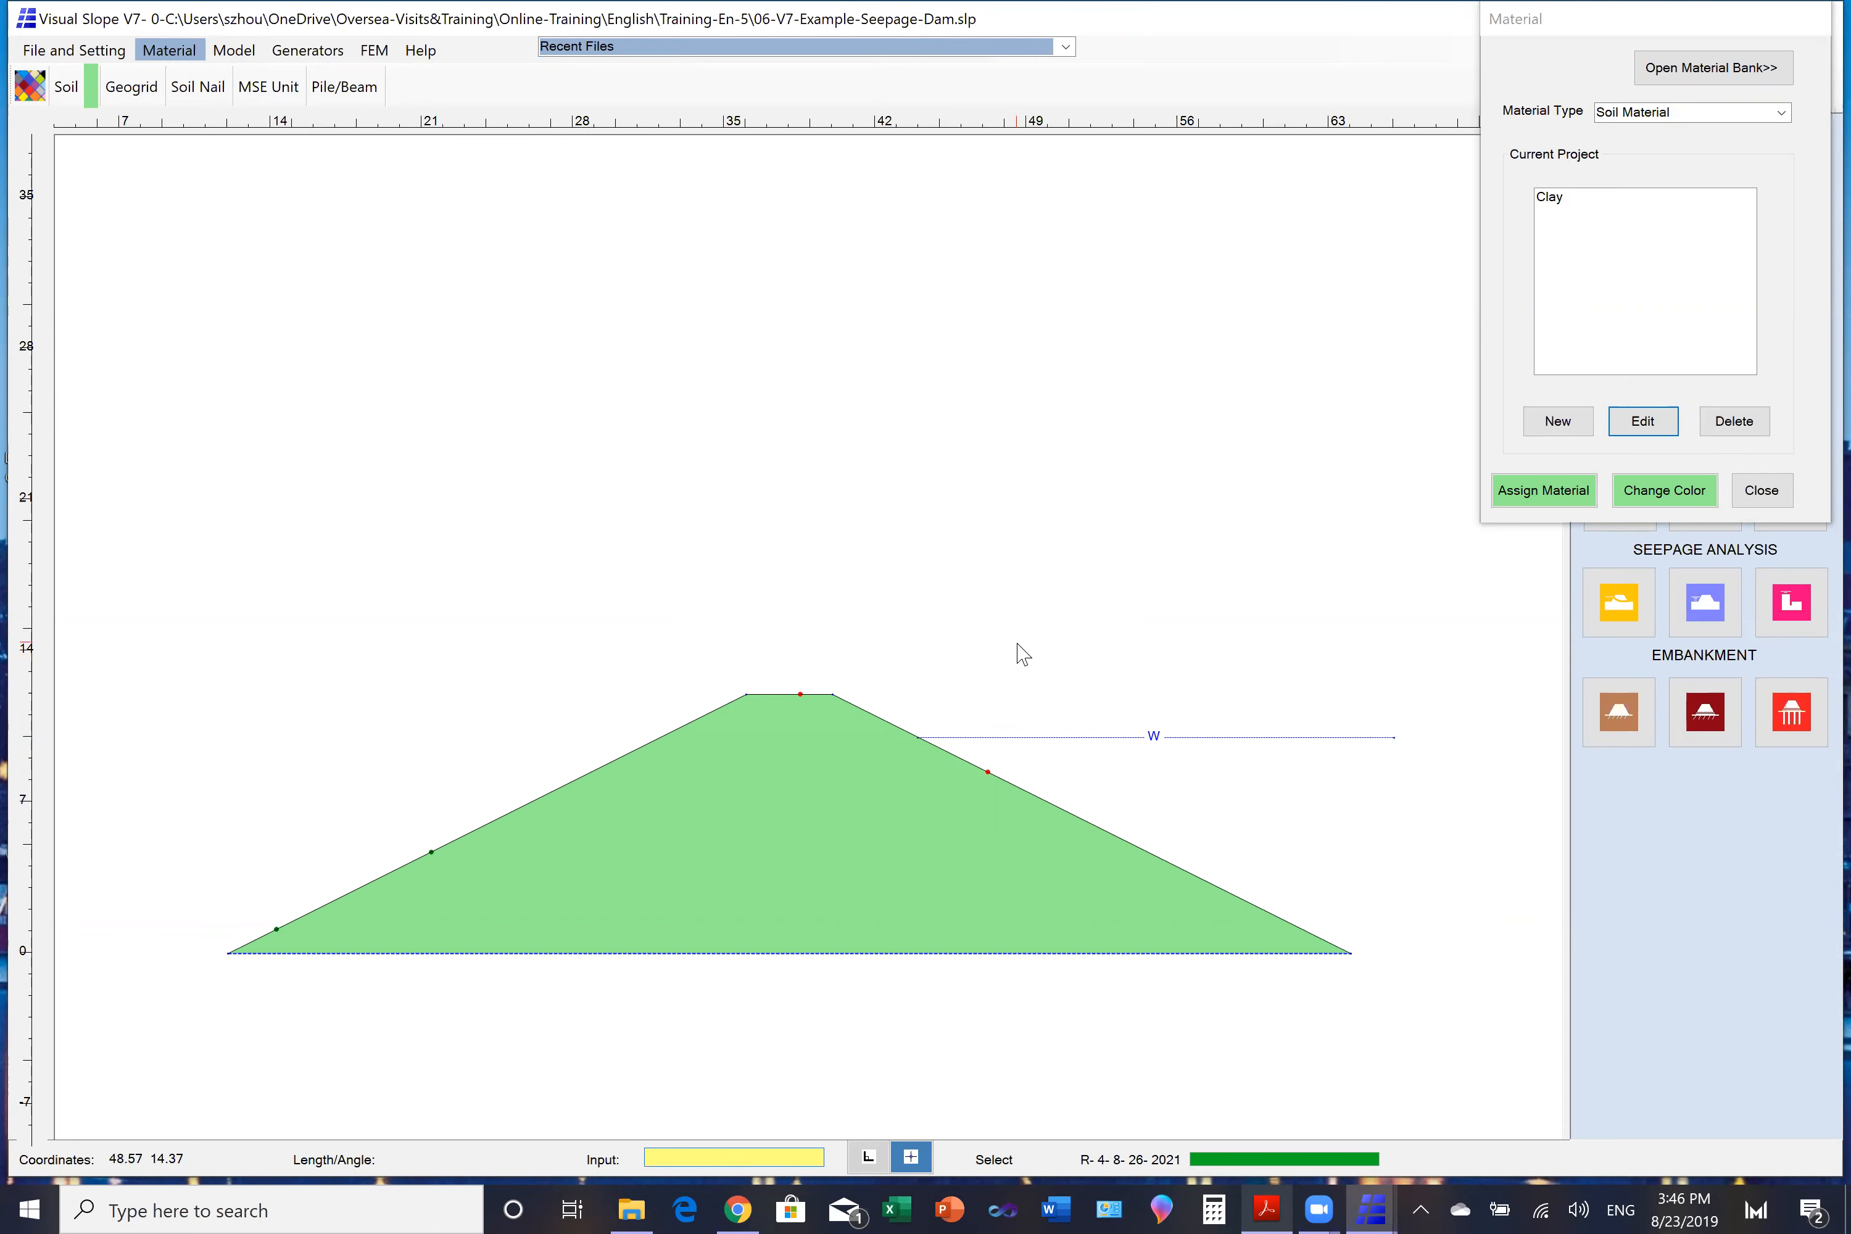
click(1762, 489)
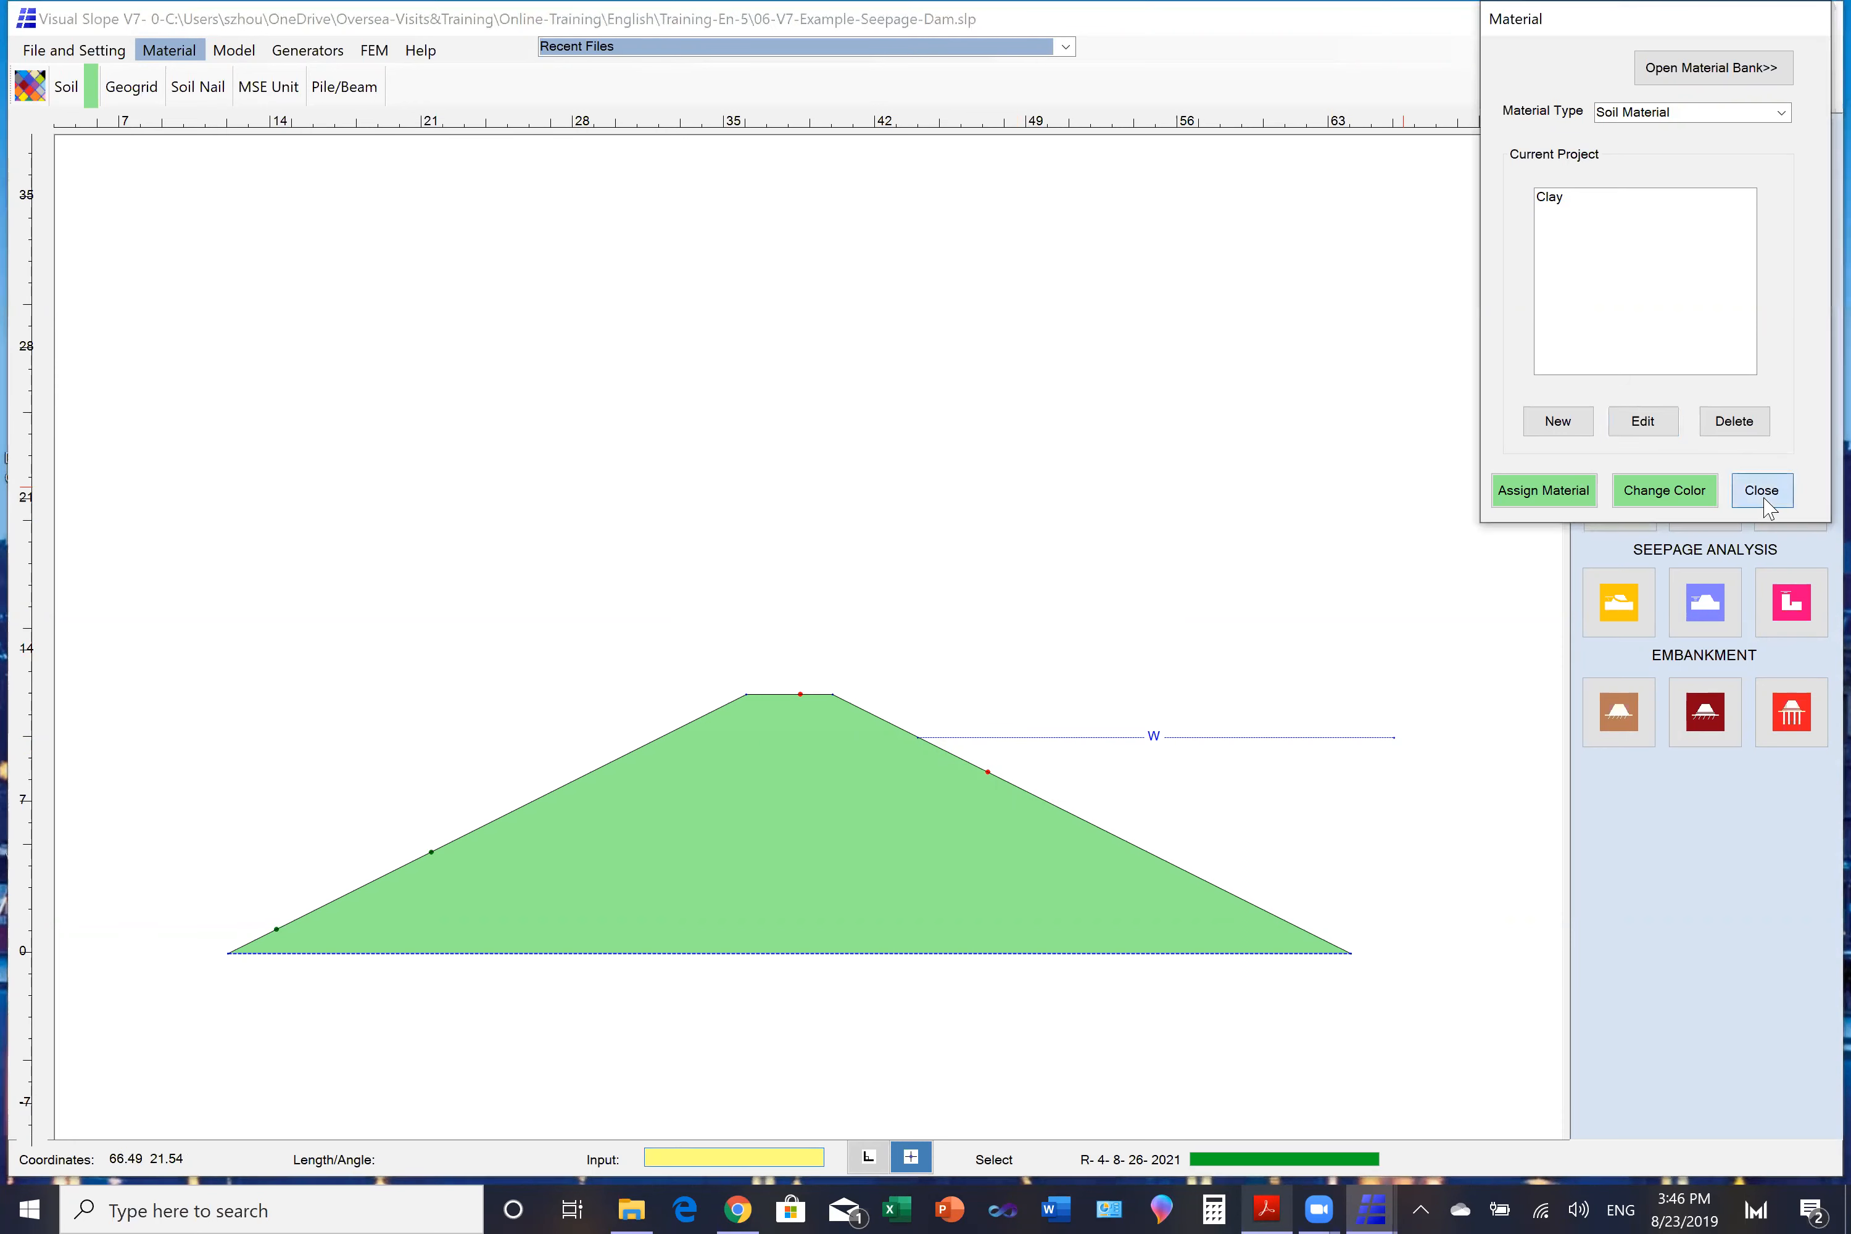